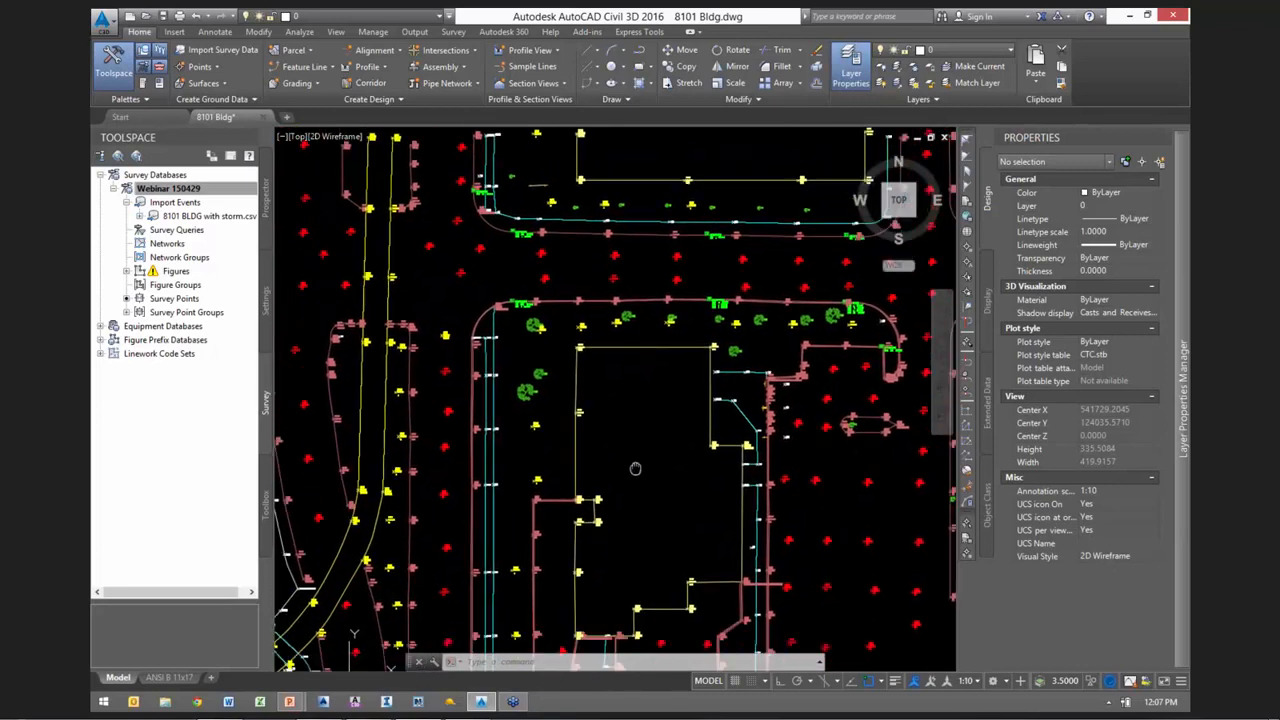
Examine the survey database's 8101 BLDG with storm.csv import event and the imported points and linework around the building
click(175, 188)
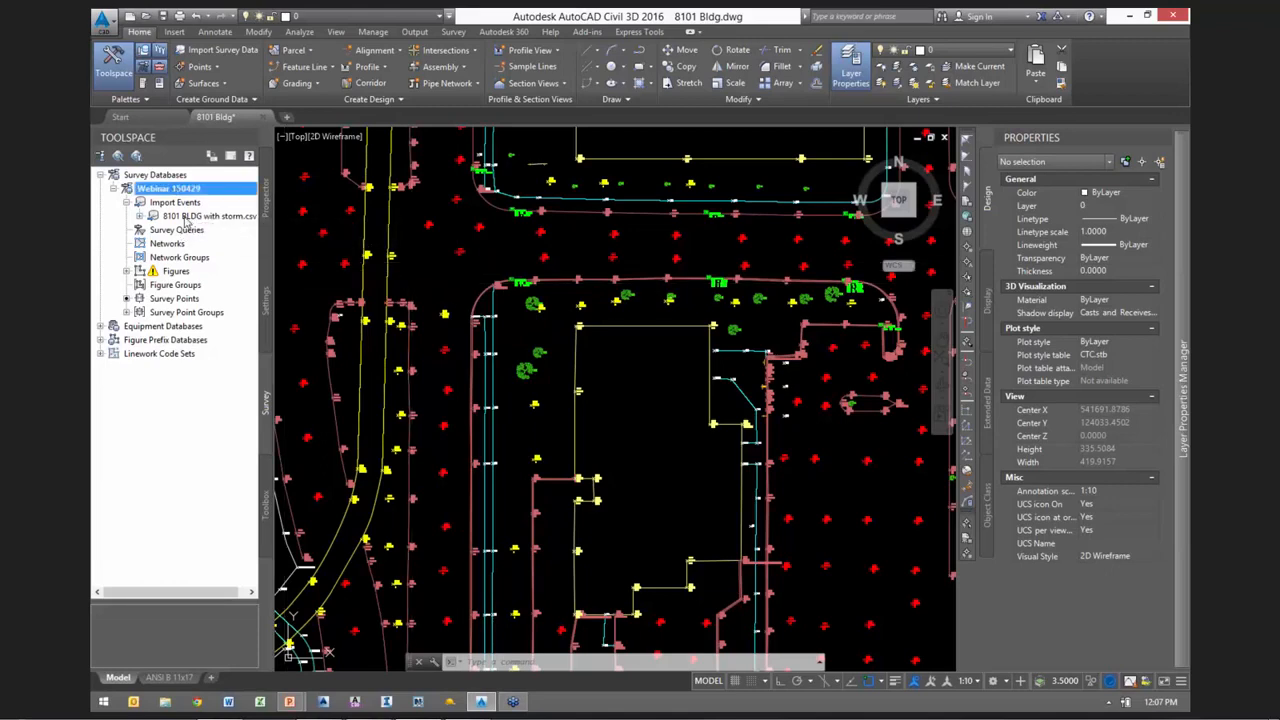
mouse_move(186, 221)
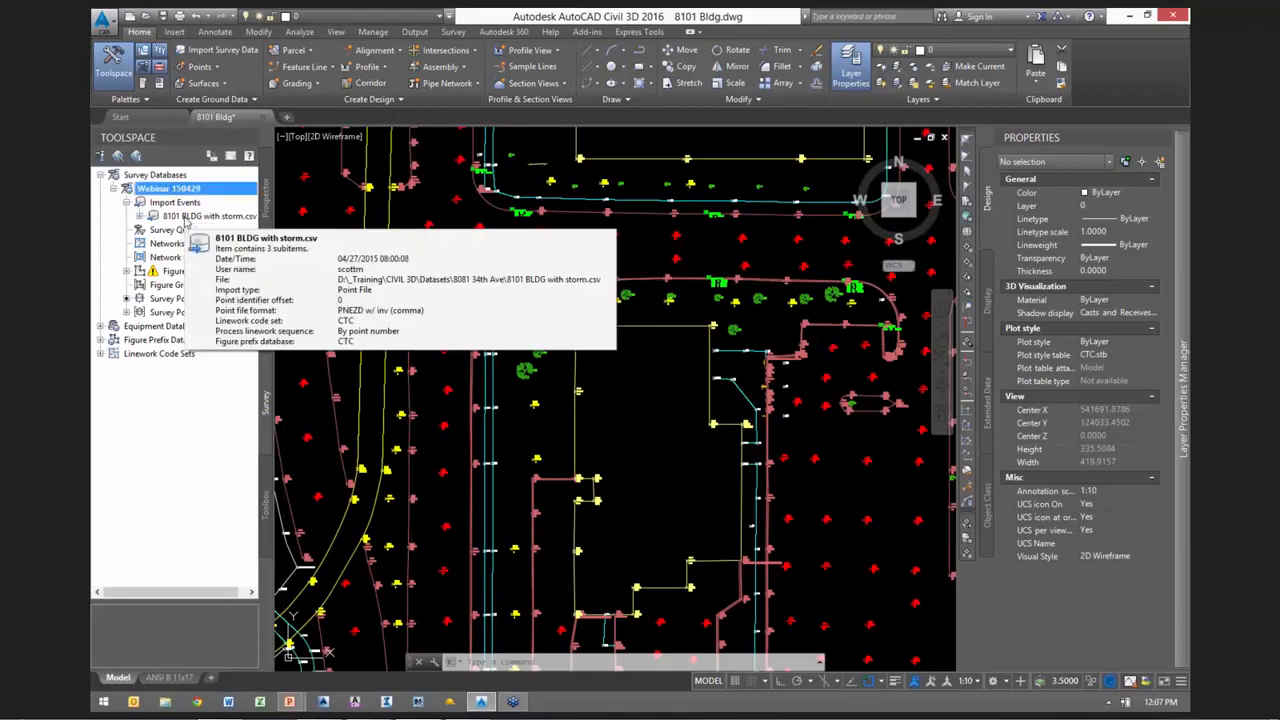
scroll(601, 211, up, 5)
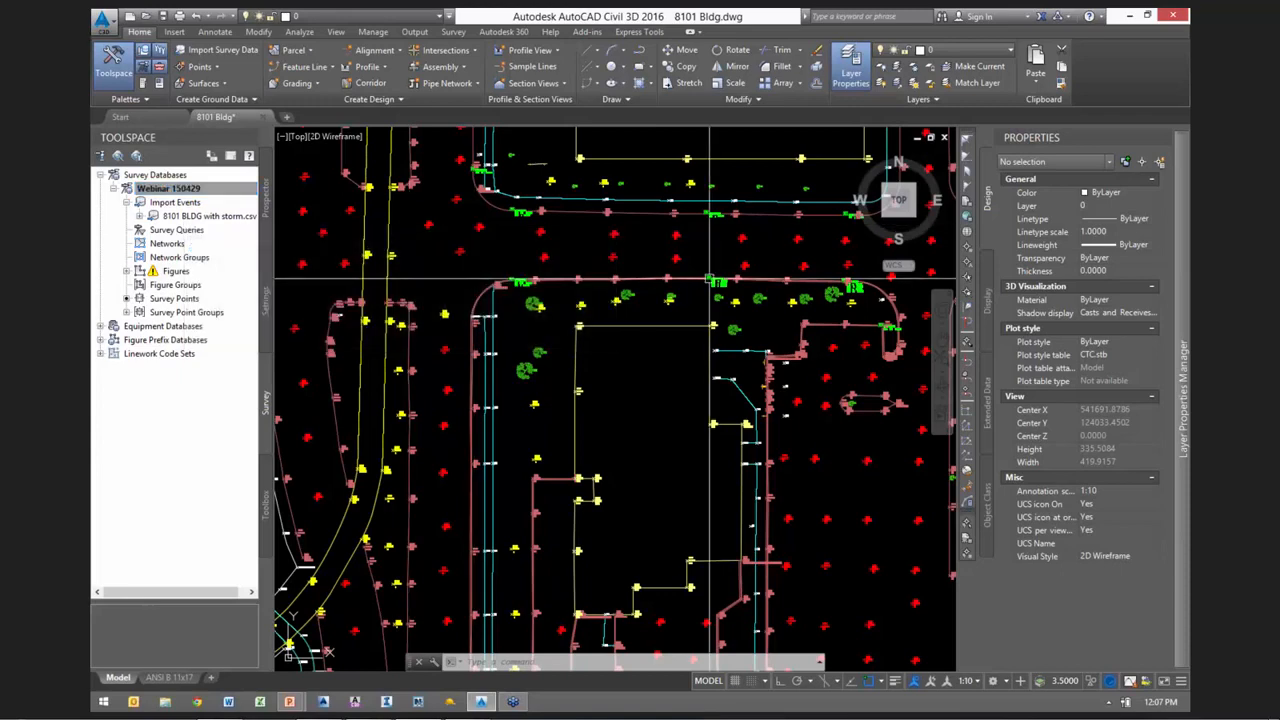
middle_drag(601, 211, 608, 206)
mouse_move(731, 544)
middle_down()
mouse_move(755, 496)
mouse_move(769, 520)
middle_up()
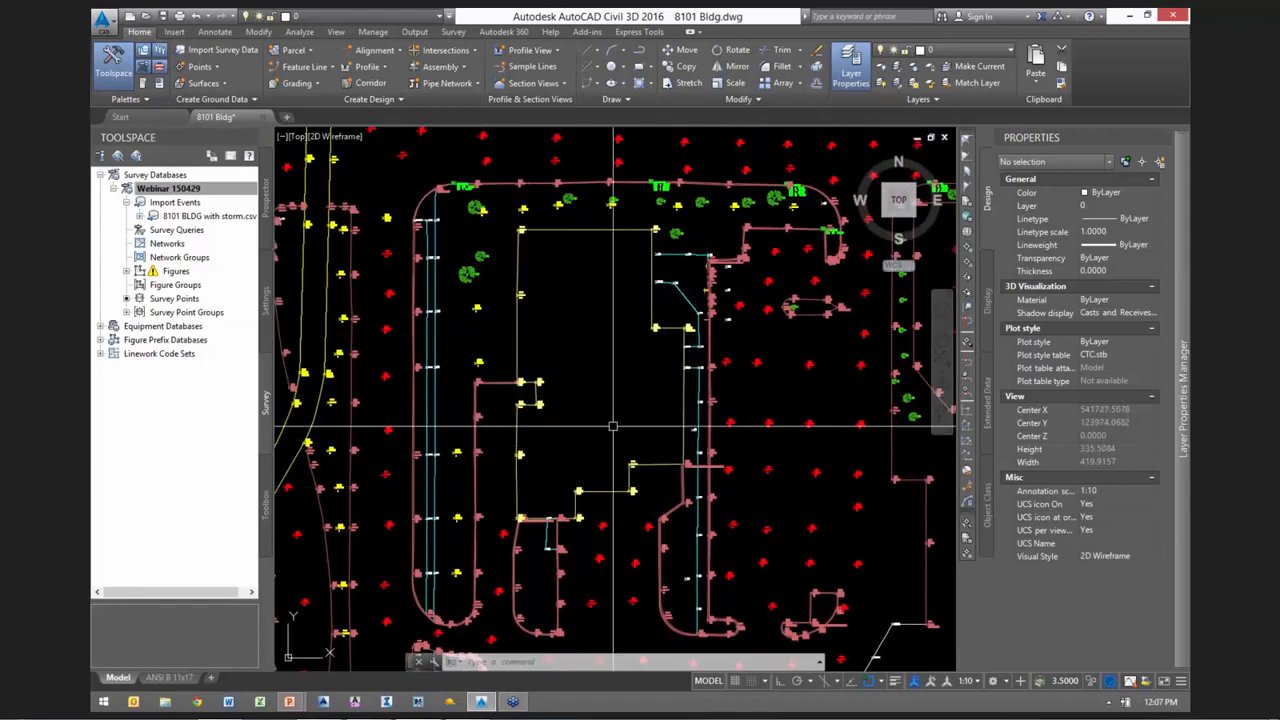
scroll(693, 293, down, 2)
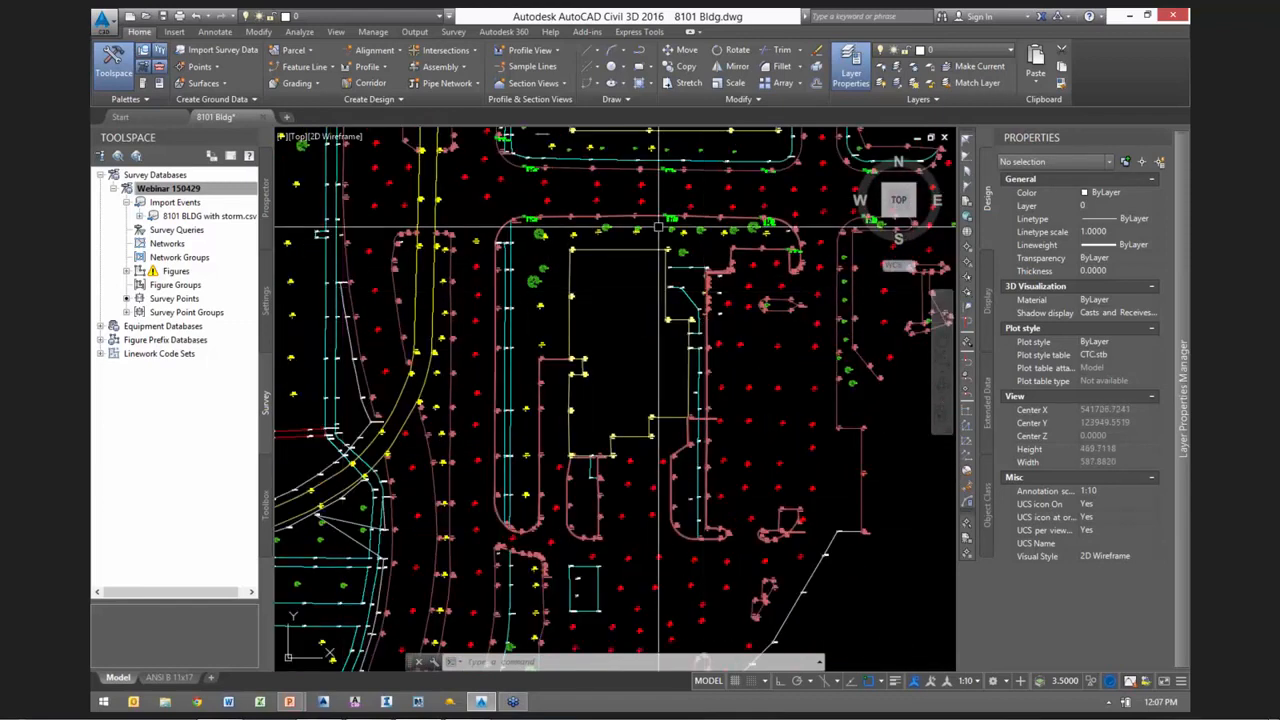
scroll(565, 181, up, 2)
middle_drag(500, 206, 531, 340)
middle_drag(458, 388, 491, 346)
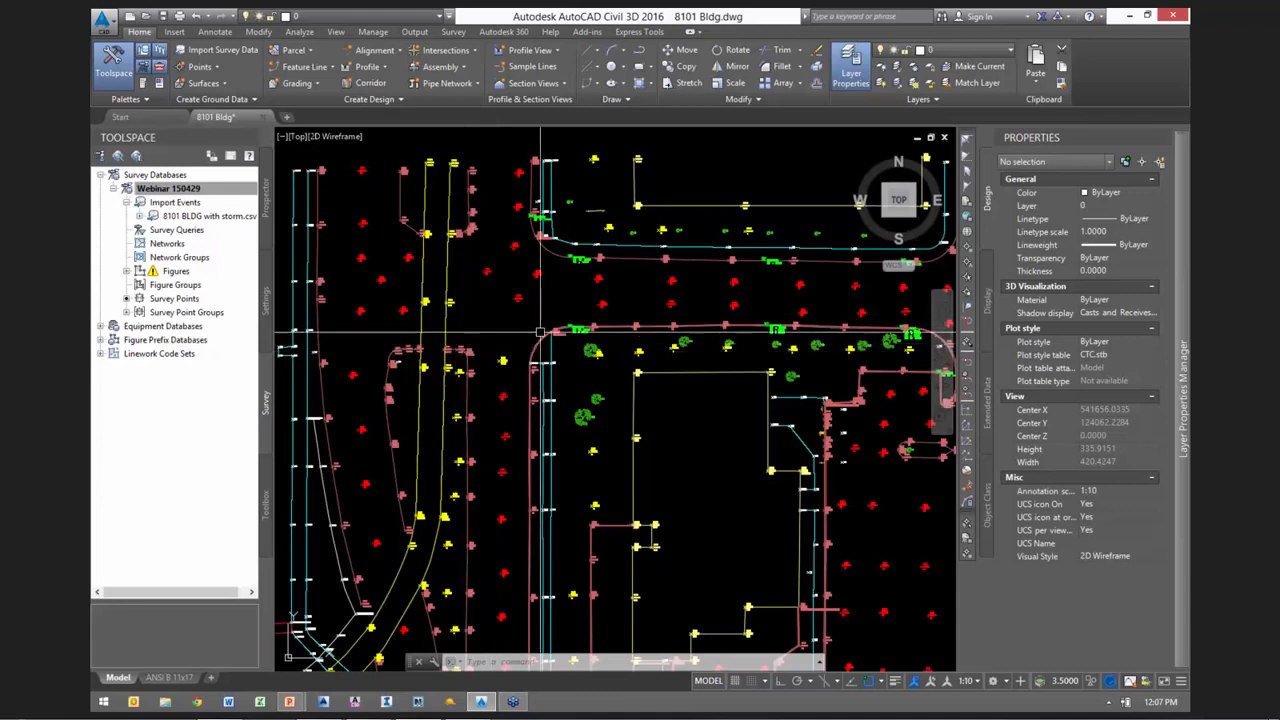
middle_drag(547, 326, 521, 318)
mouse_move(521, 318)
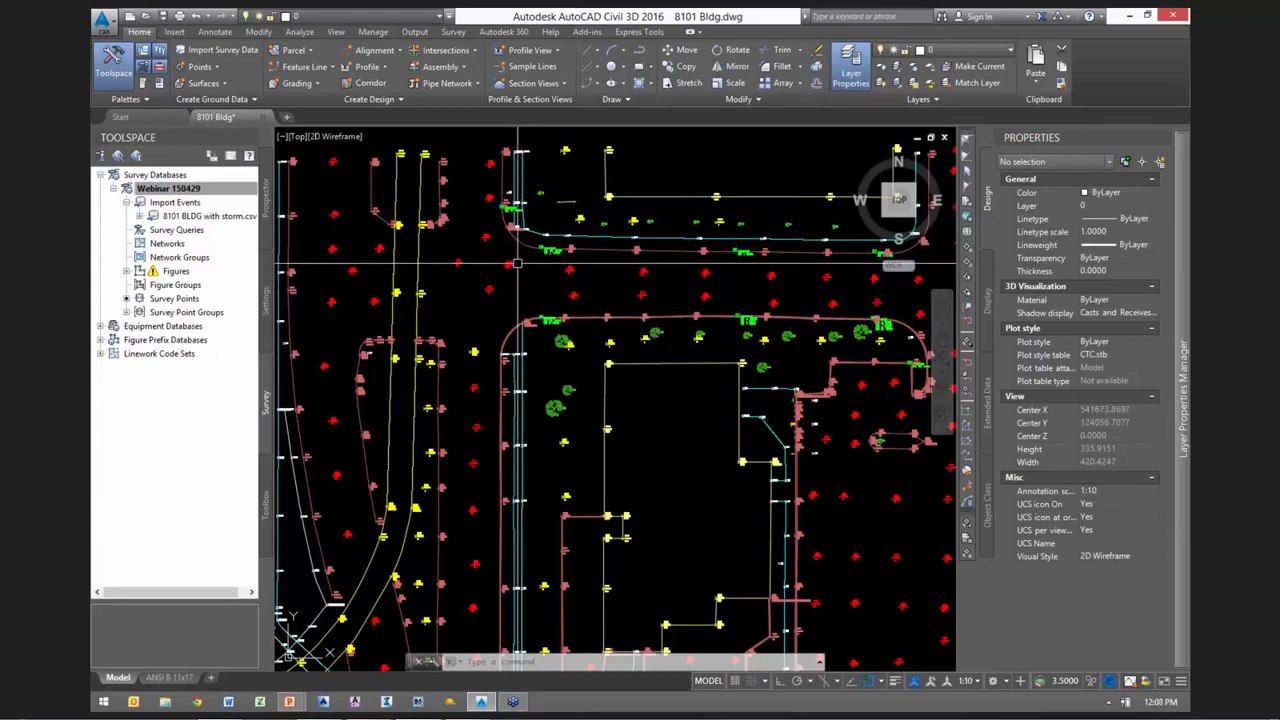
middle_drag(501, 245, 509, 289)
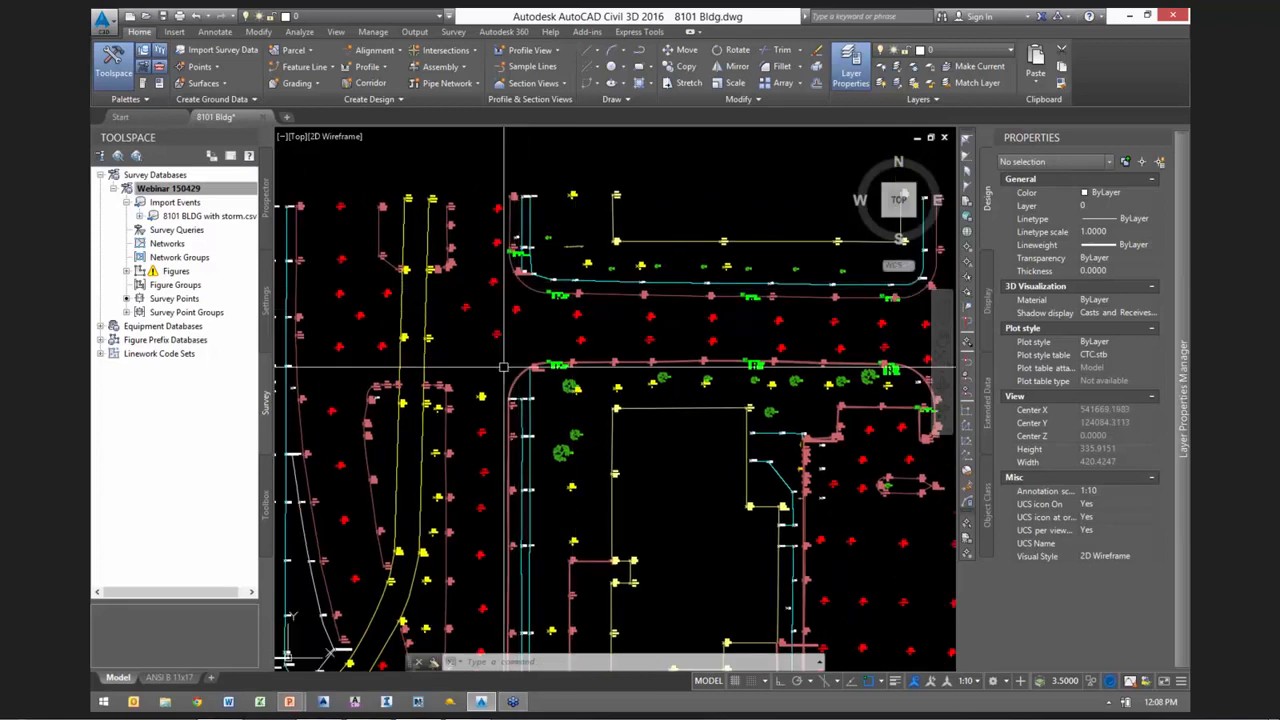
Open the Full description key set for editing its keys and widen the Code column
click(267, 298)
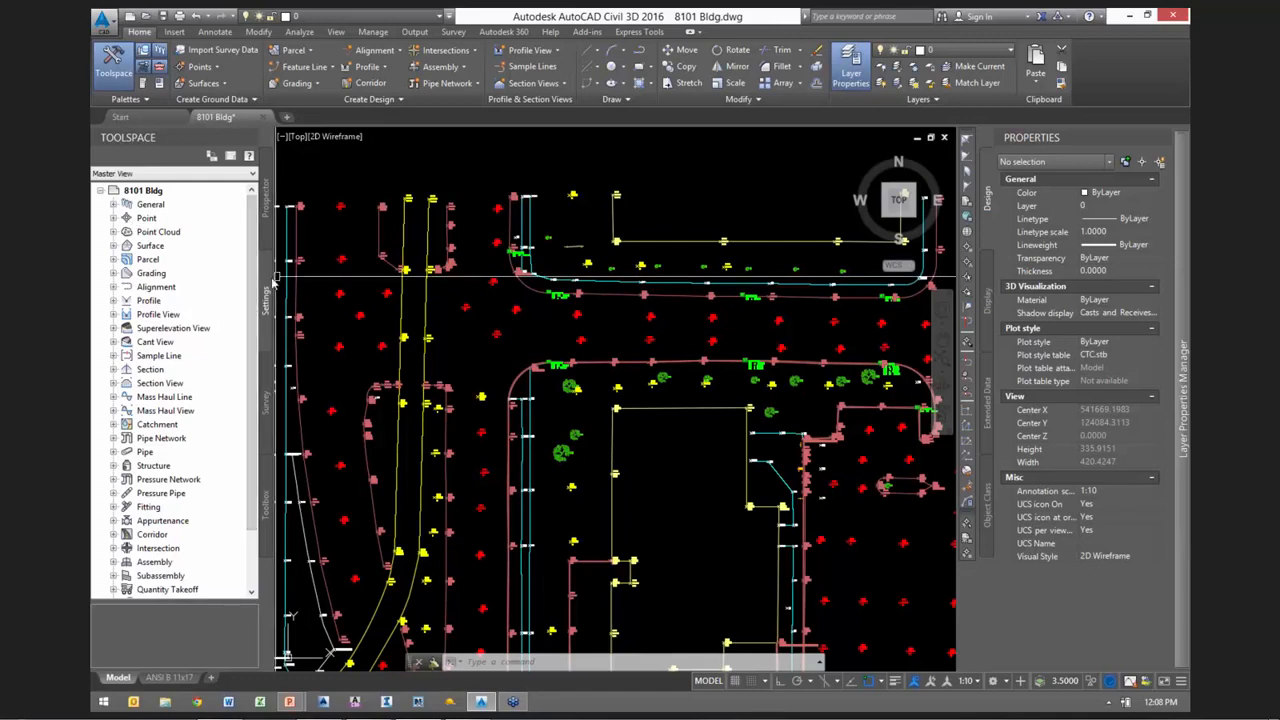
click(114, 218)
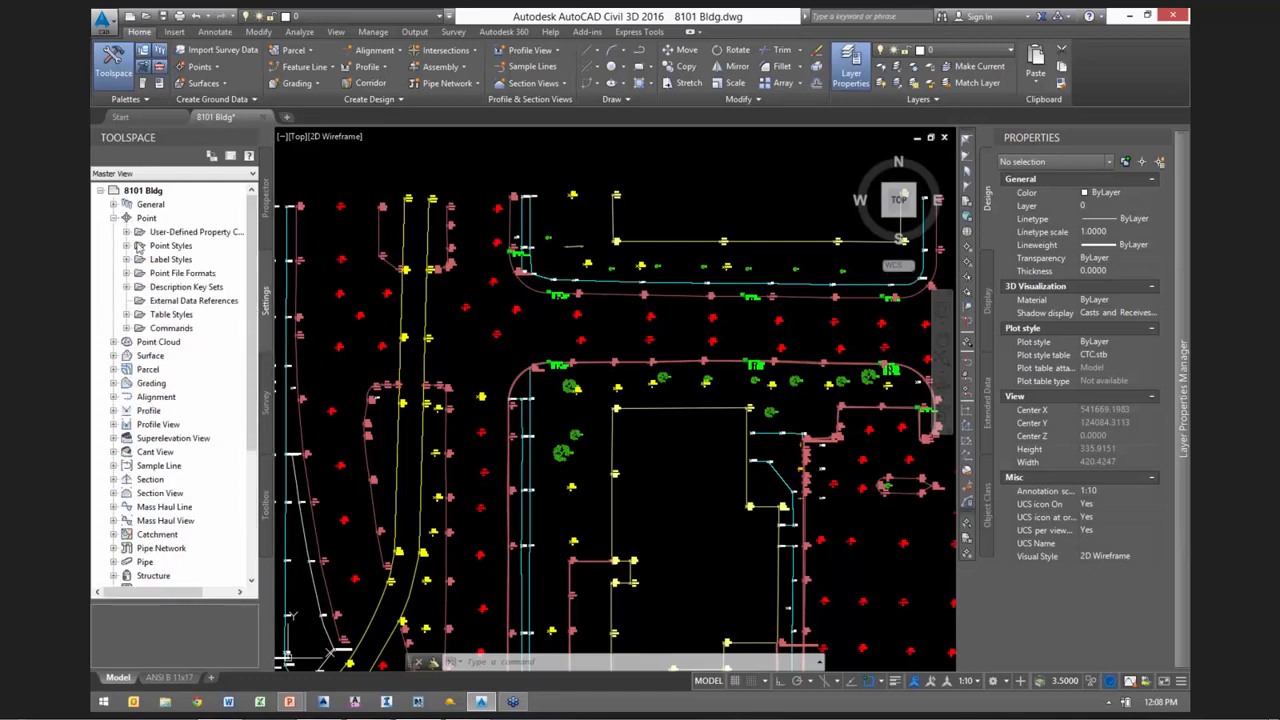
click(127, 287)
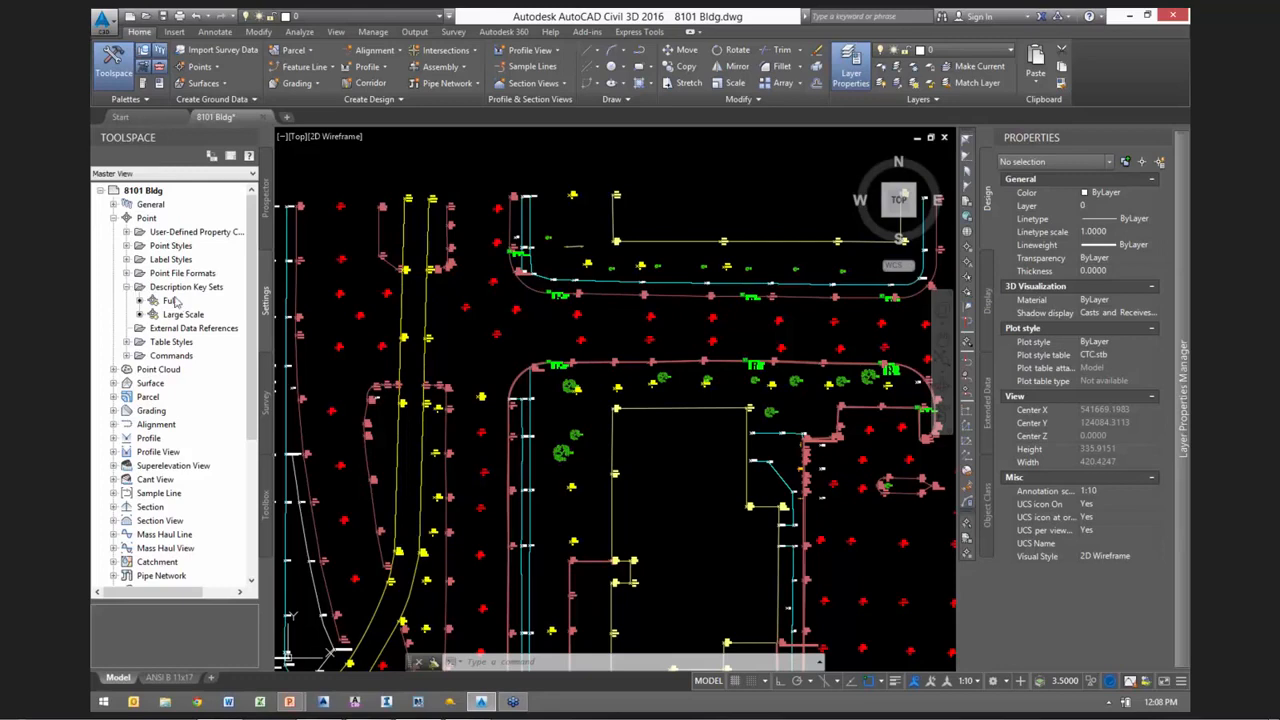
click(170, 301)
right_click(188, 303)
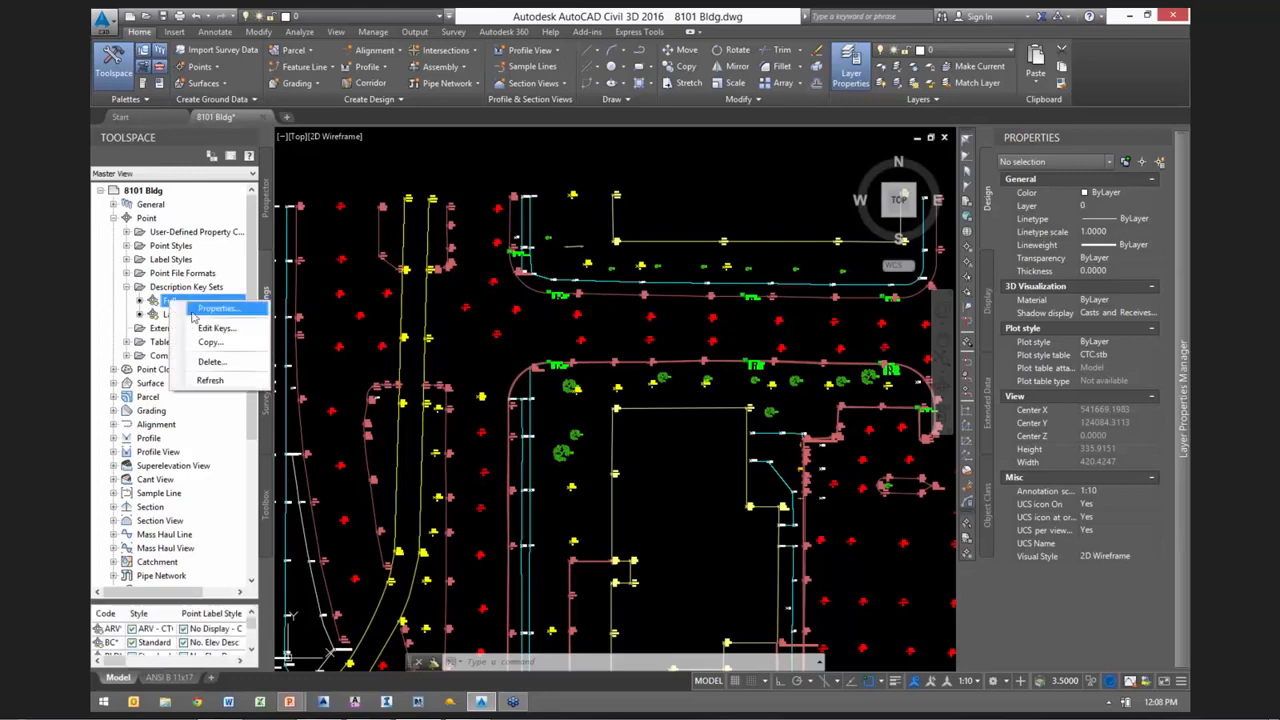
click(221, 329)
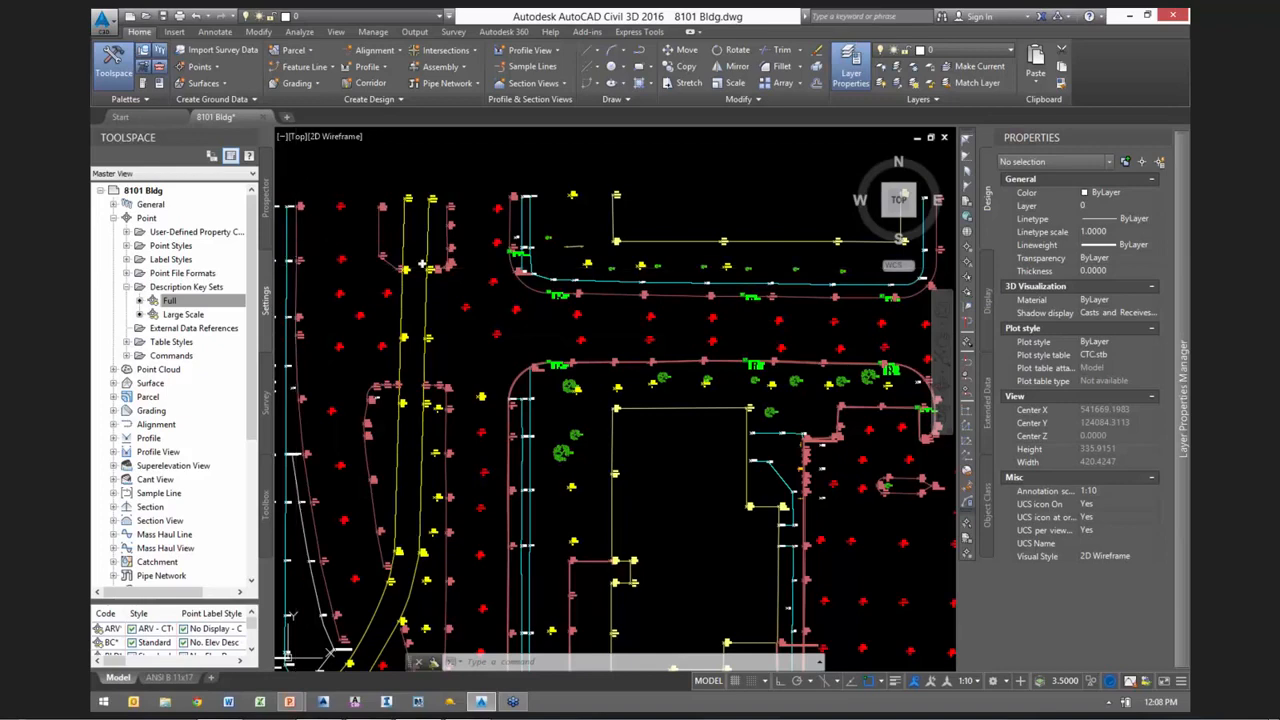
right_click(185, 301)
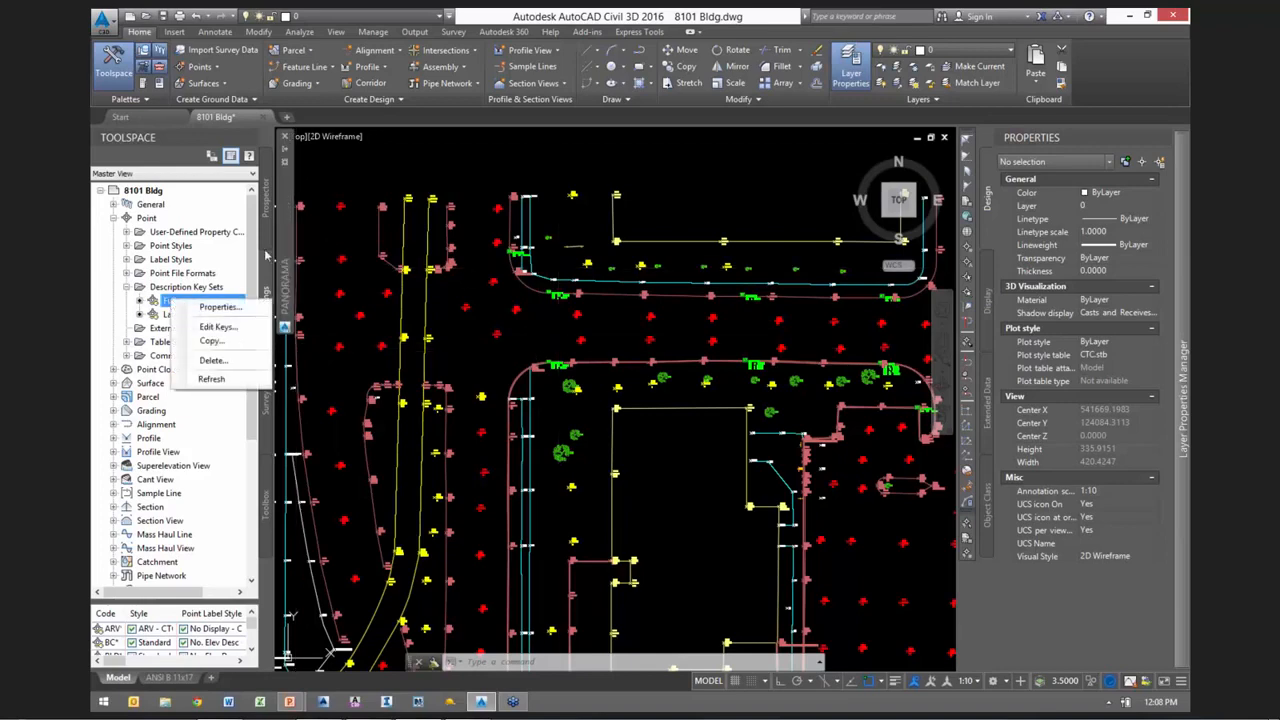
click(288, 204)
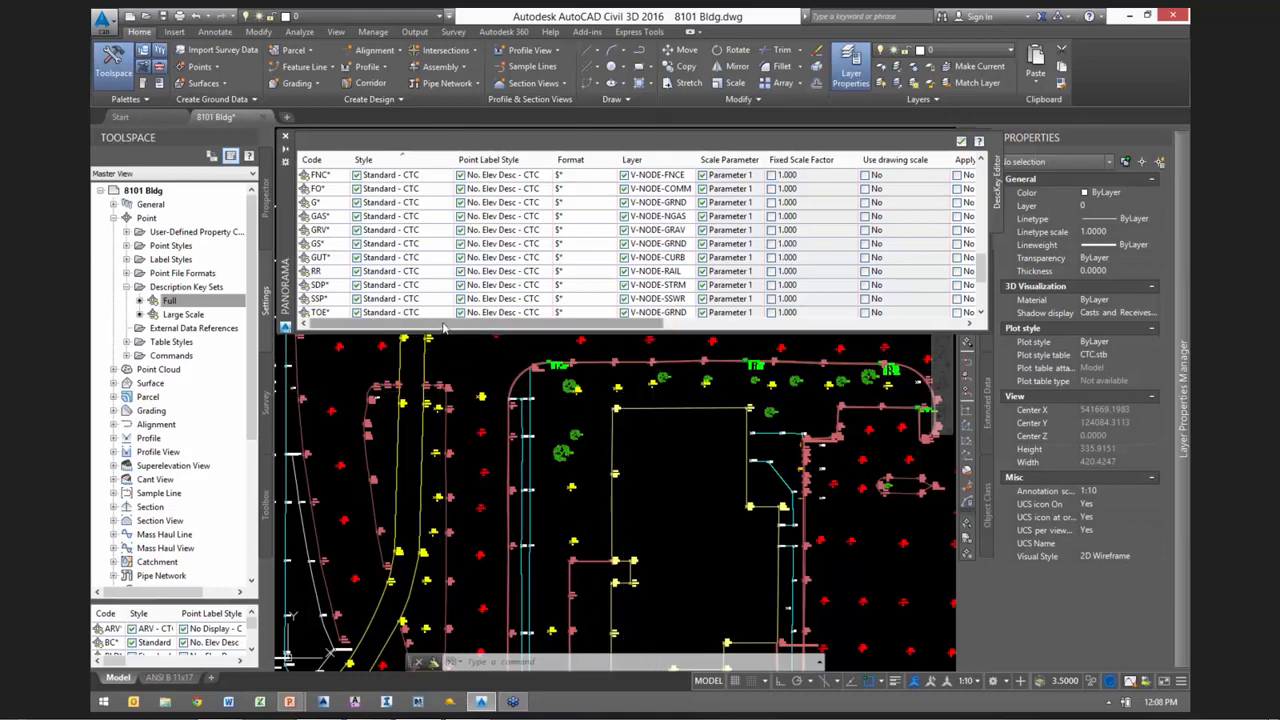
drag(349, 158, 381, 154)
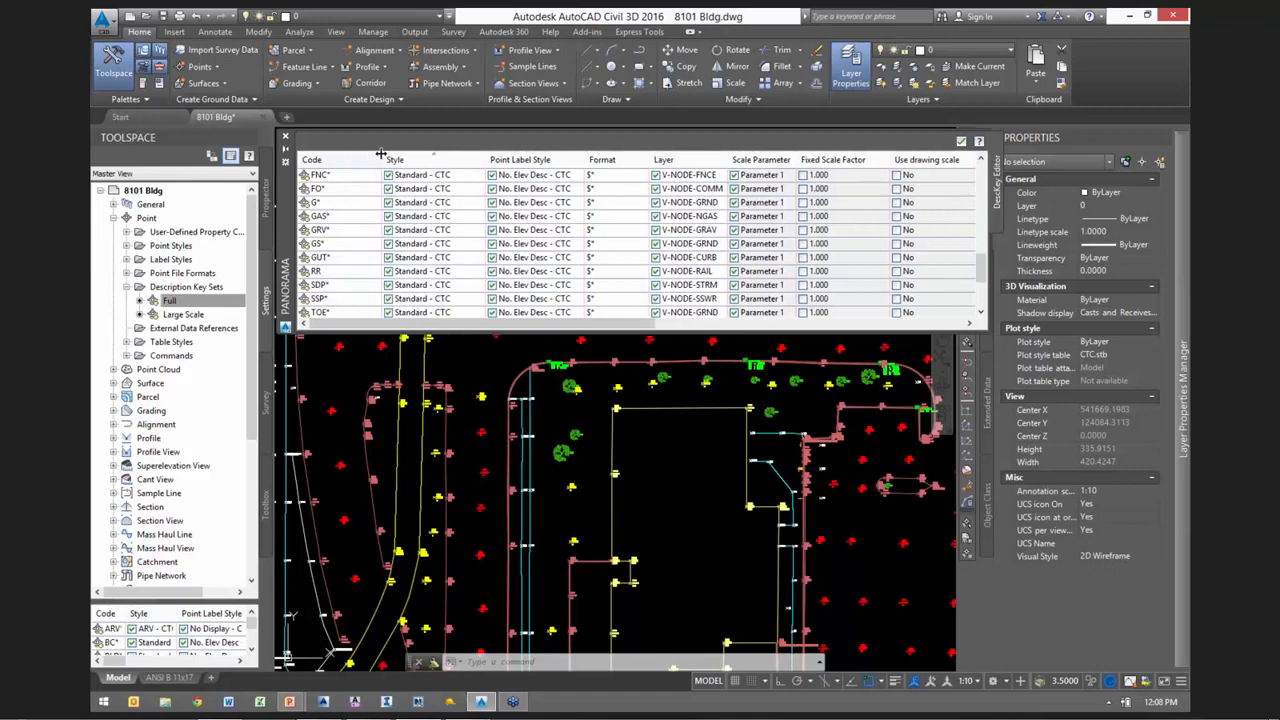
Inspect the G* description key's settings against the ground points near the building corner
scroll(566, 400, up, 2)
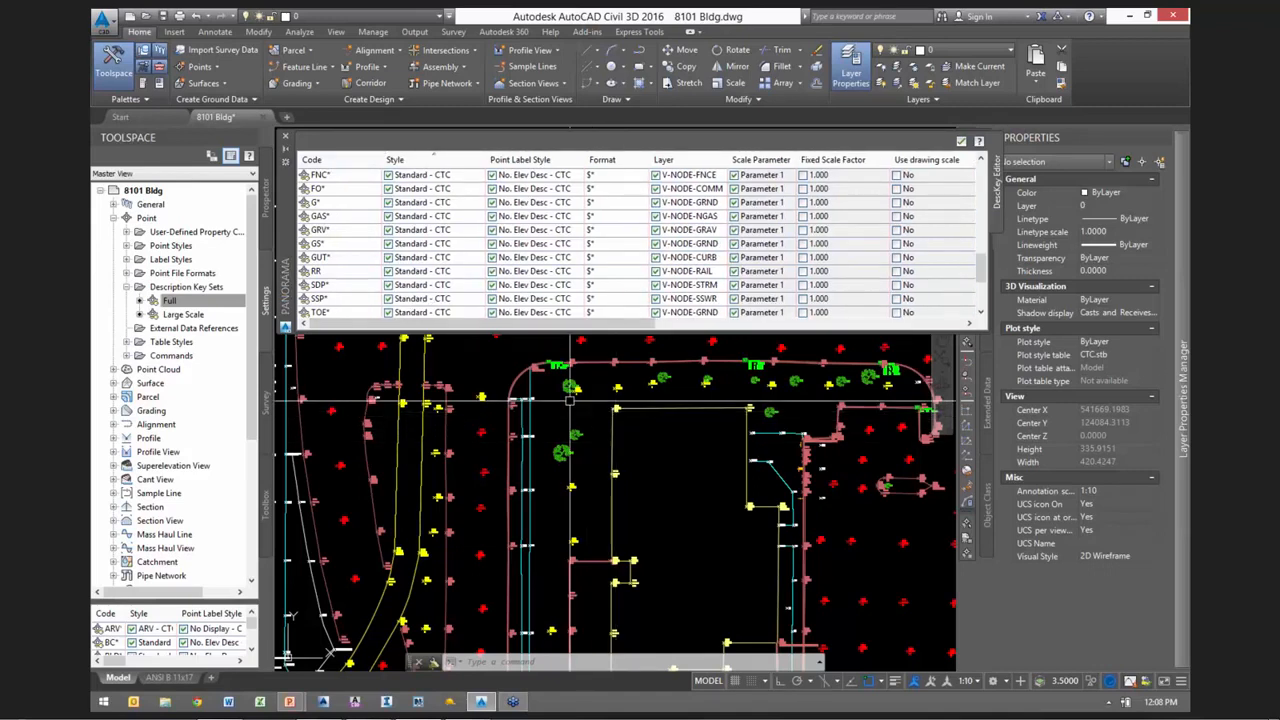
scroll(566, 400, up, 4)
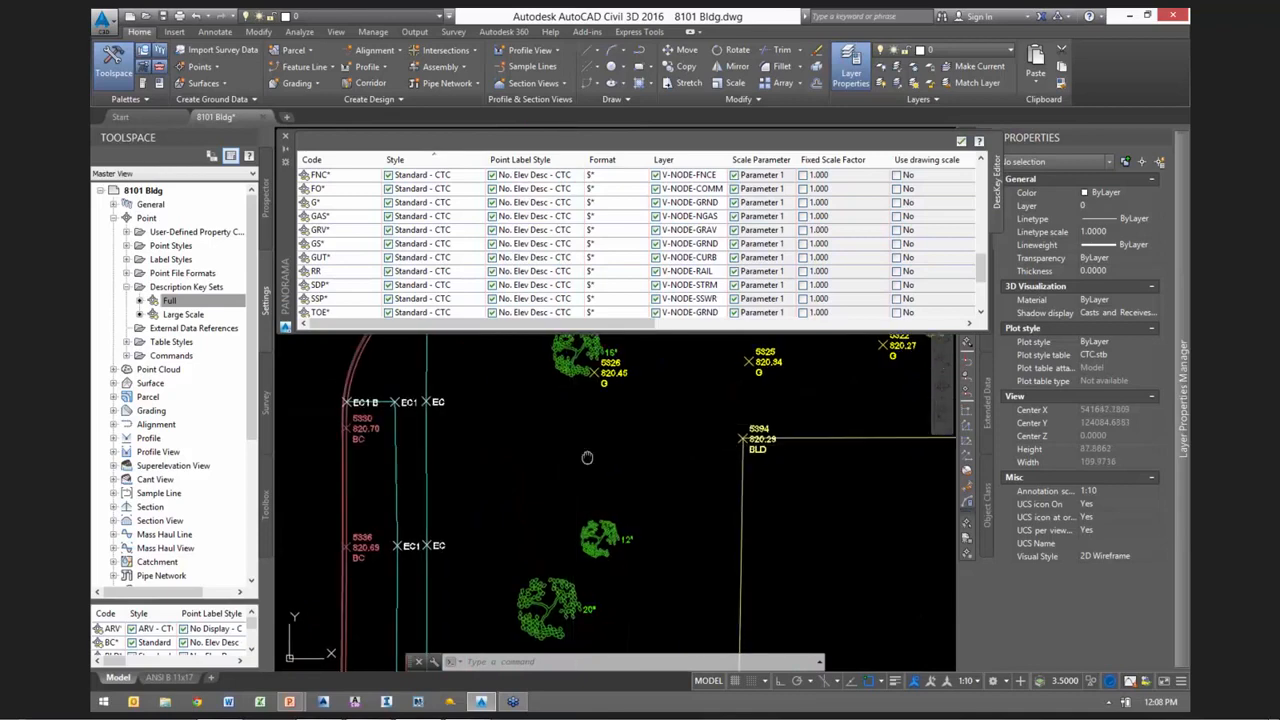
middle_drag(680, 552, 599, 508)
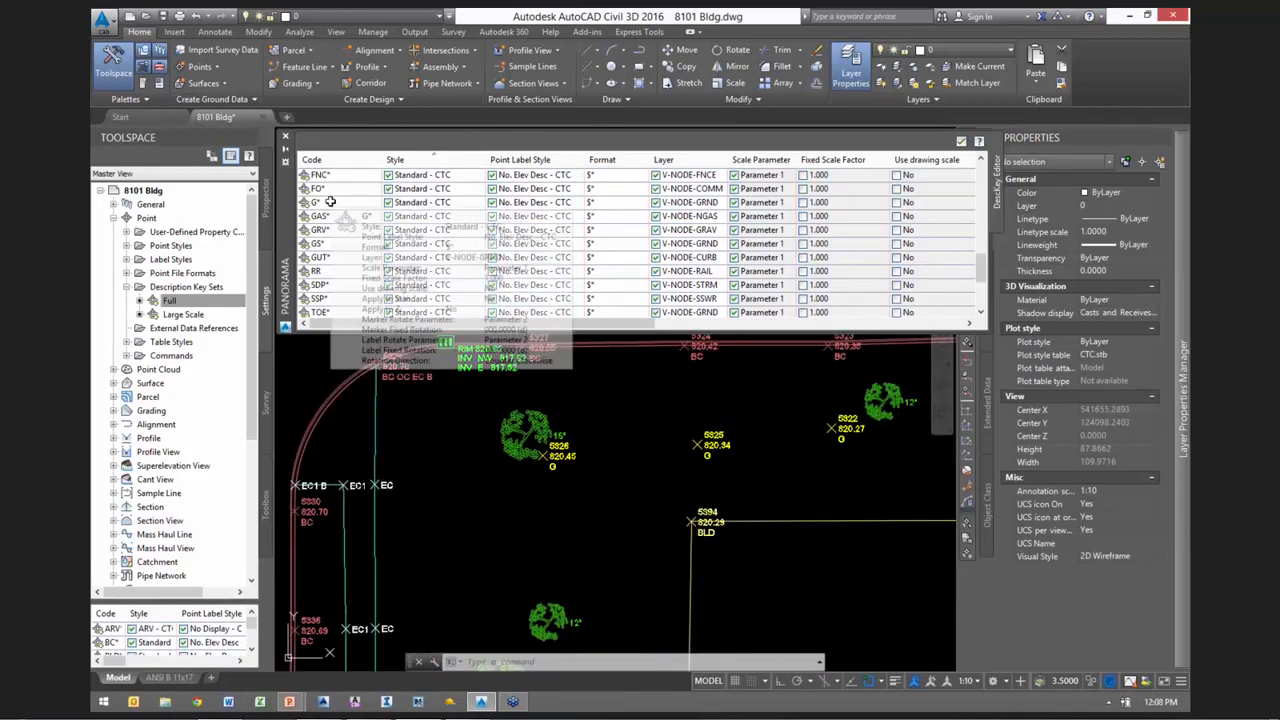
mouse_move(343, 203)
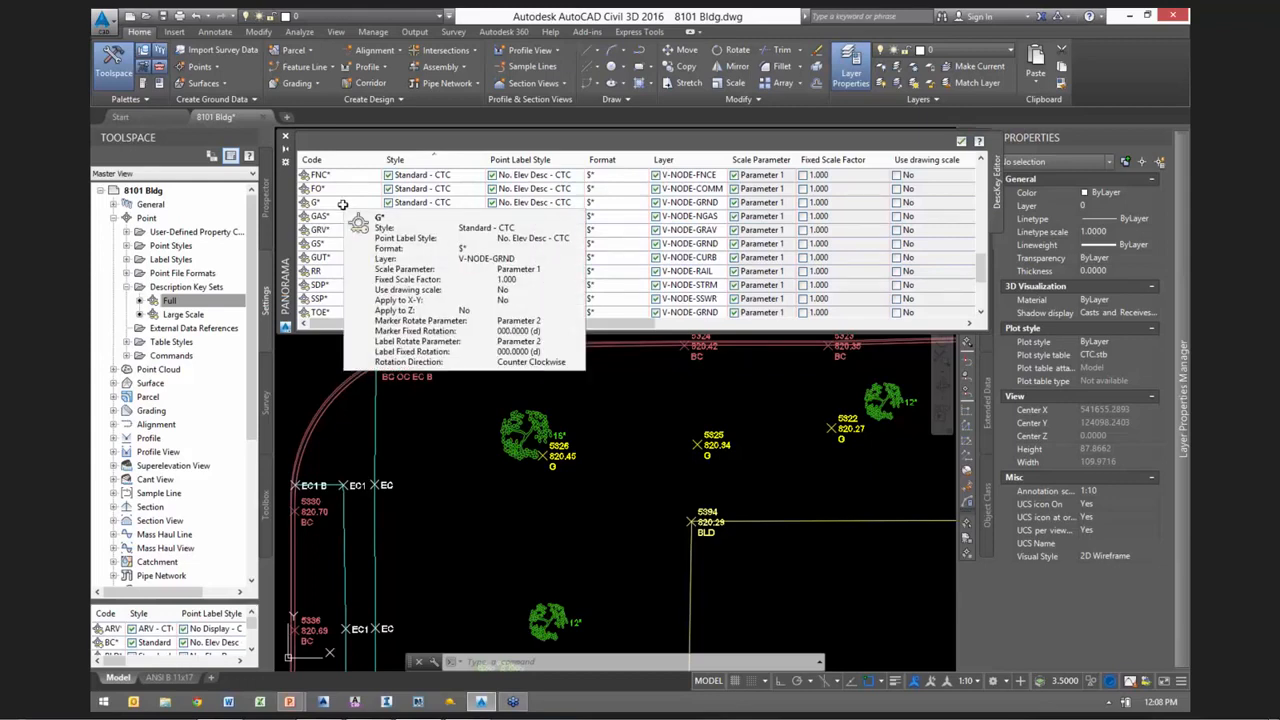
click(340, 203)
click(333, 202)
click(325, 201)
Change the code of the FO* description key to FO, removing its wildcard
click(336, 188)
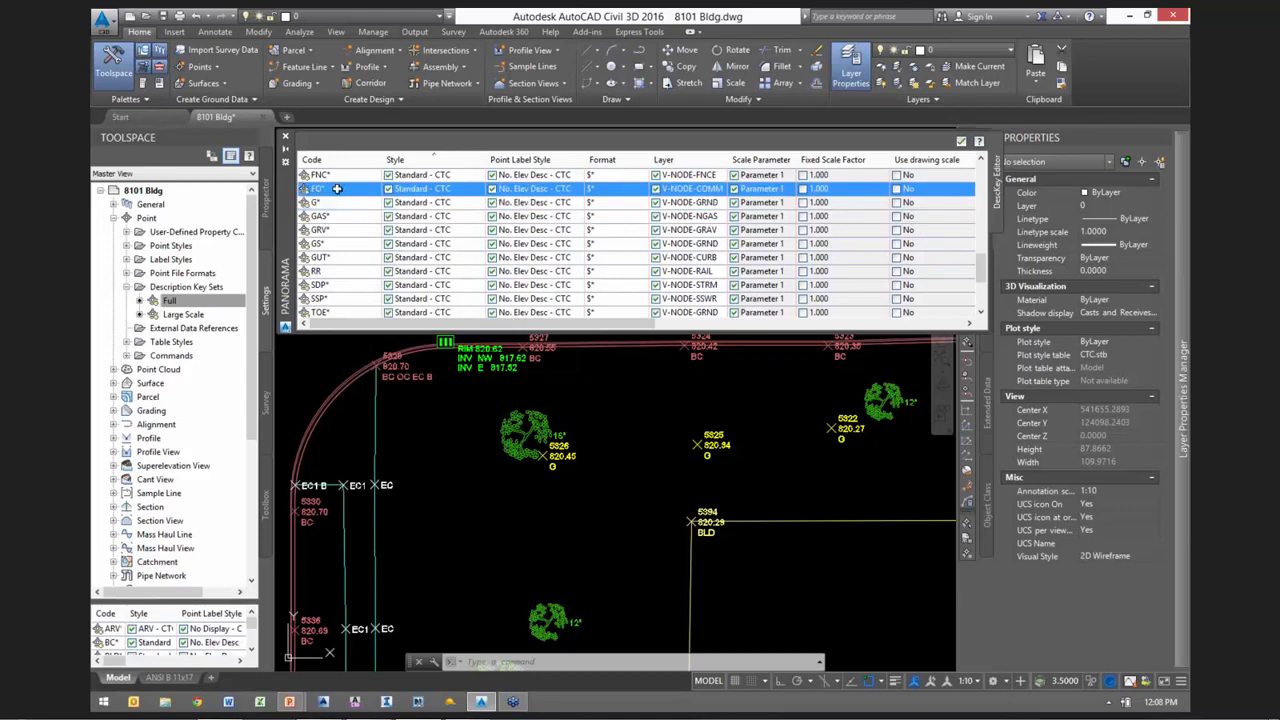
mouse_move(337, 188)
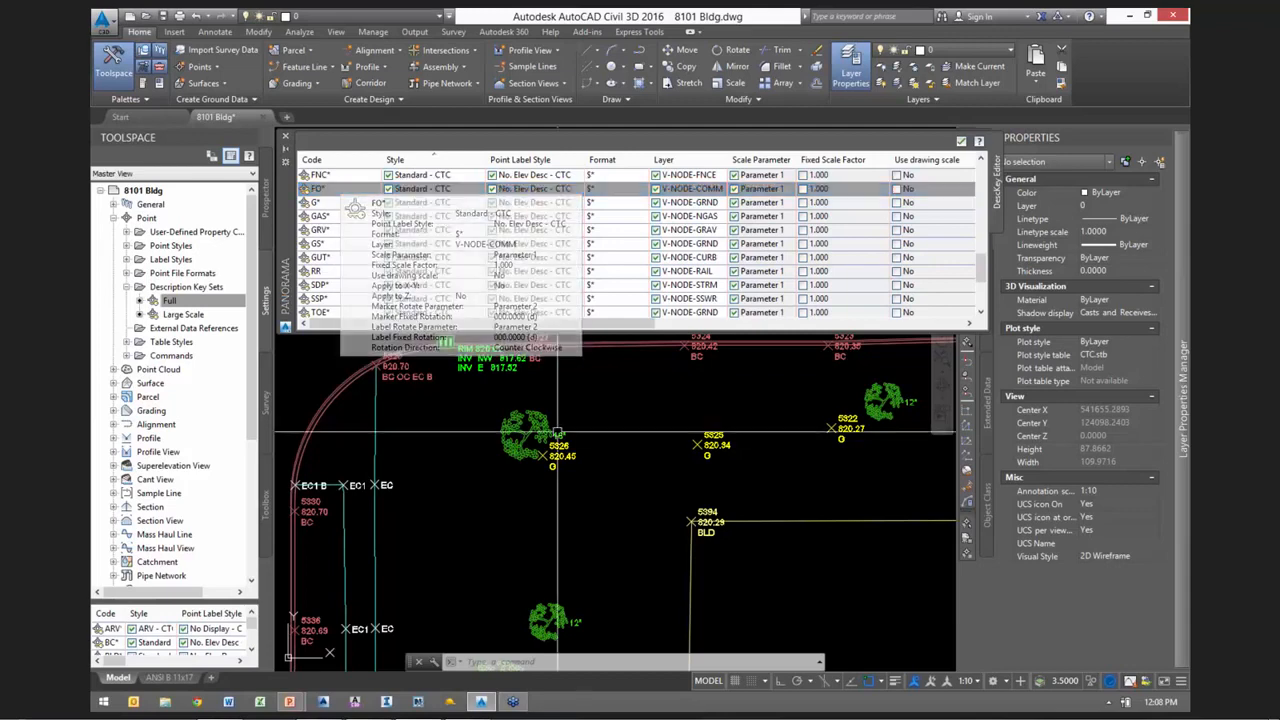
scroll(722, 436, up, 2)
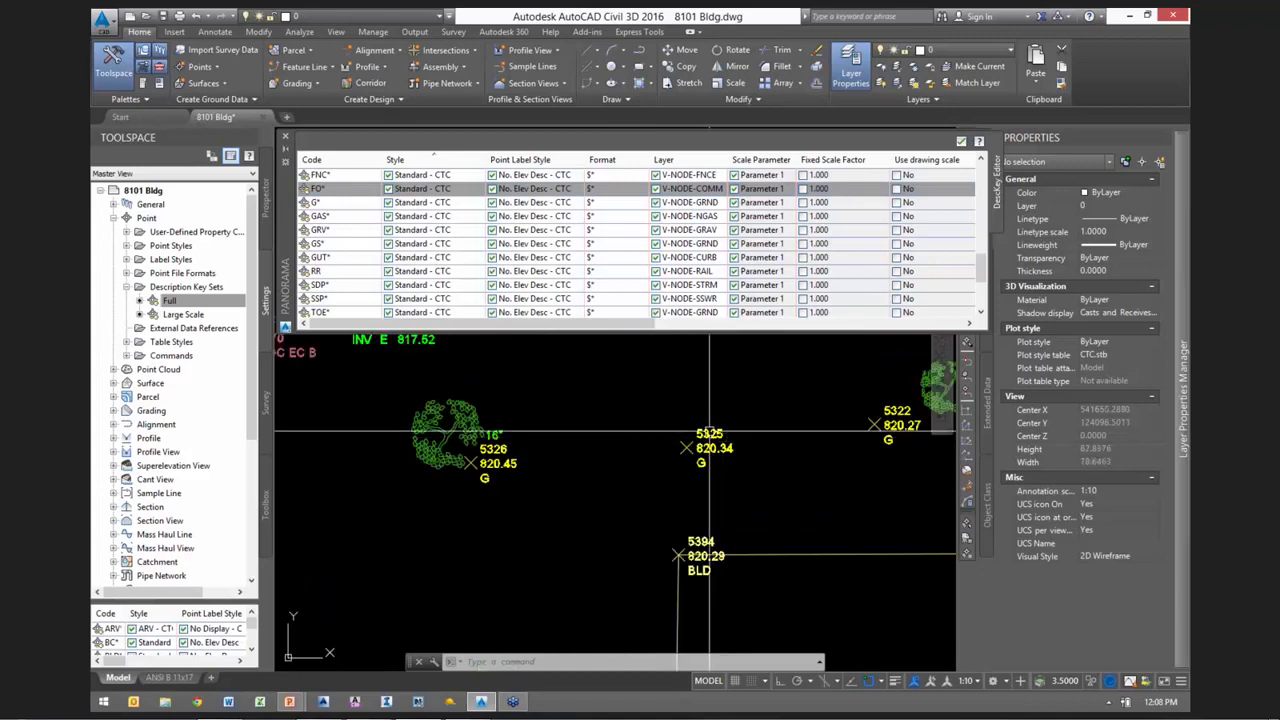
click(354, 189)
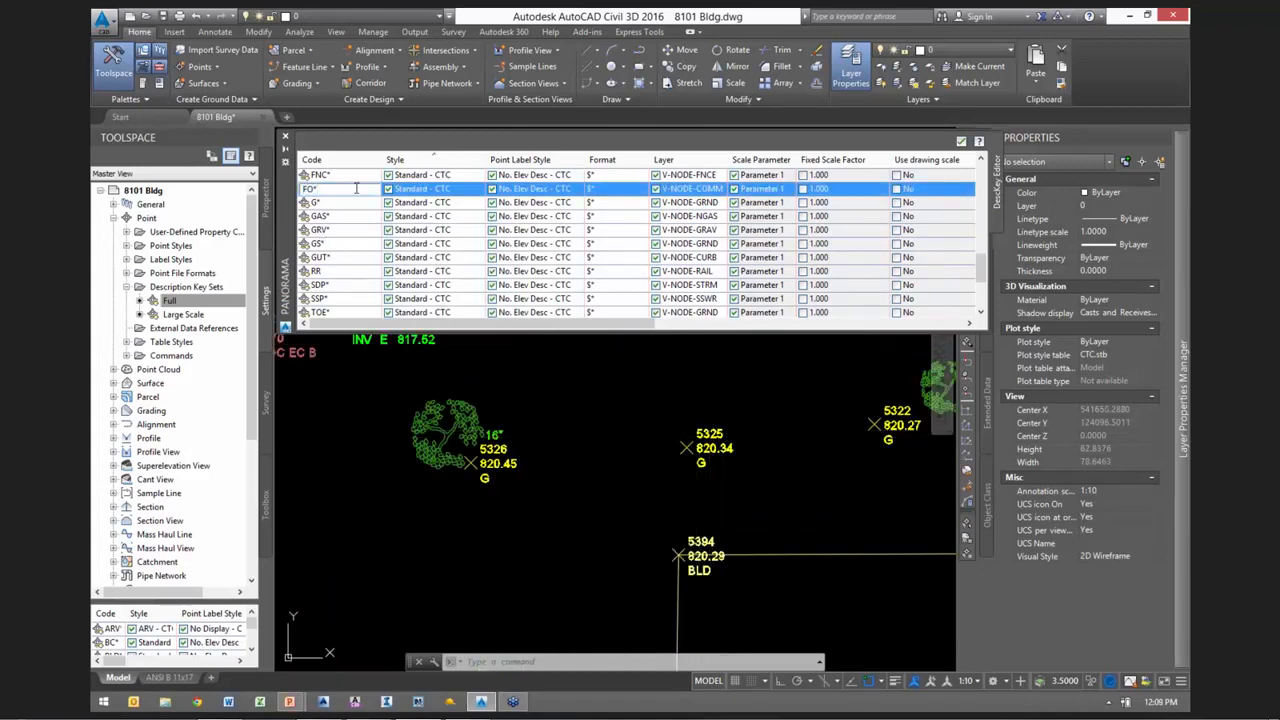
key(Return)
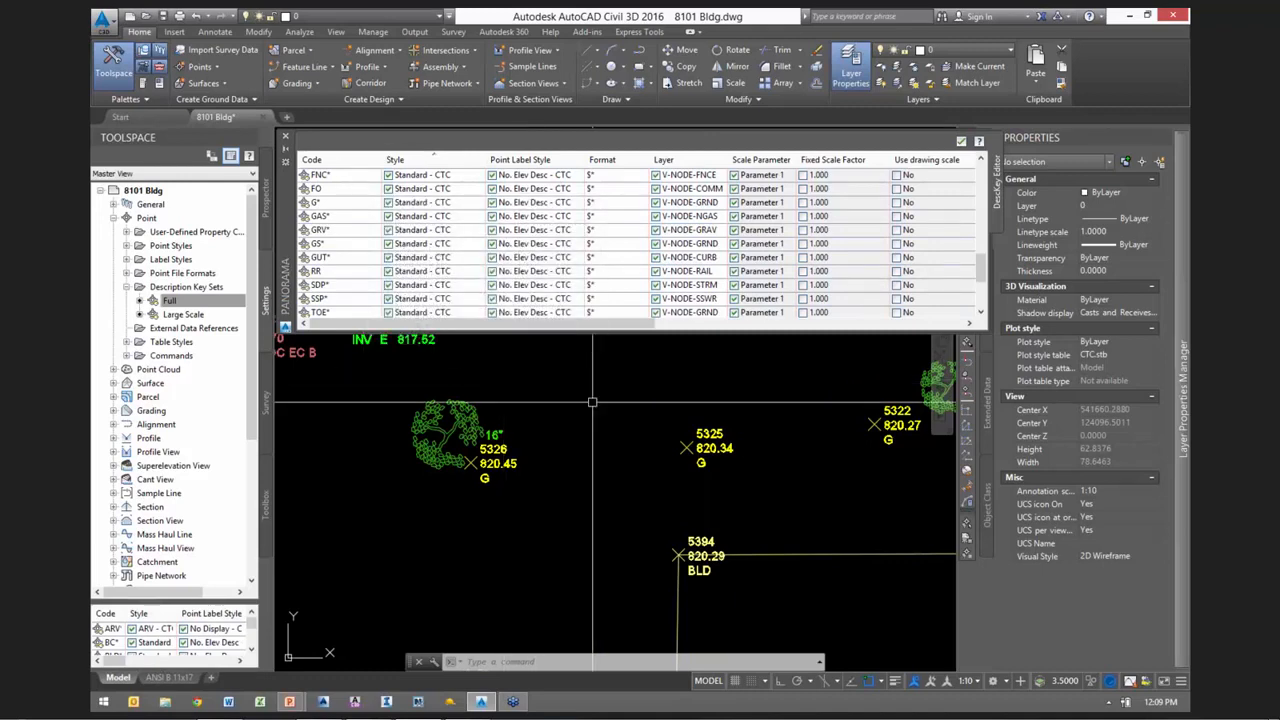
Set survey point 5325's description to FO1 without updating linework, and apply the description keys to it
scroll(702, 446, up, 2)
click(709, 435)
right_click(797, 451)
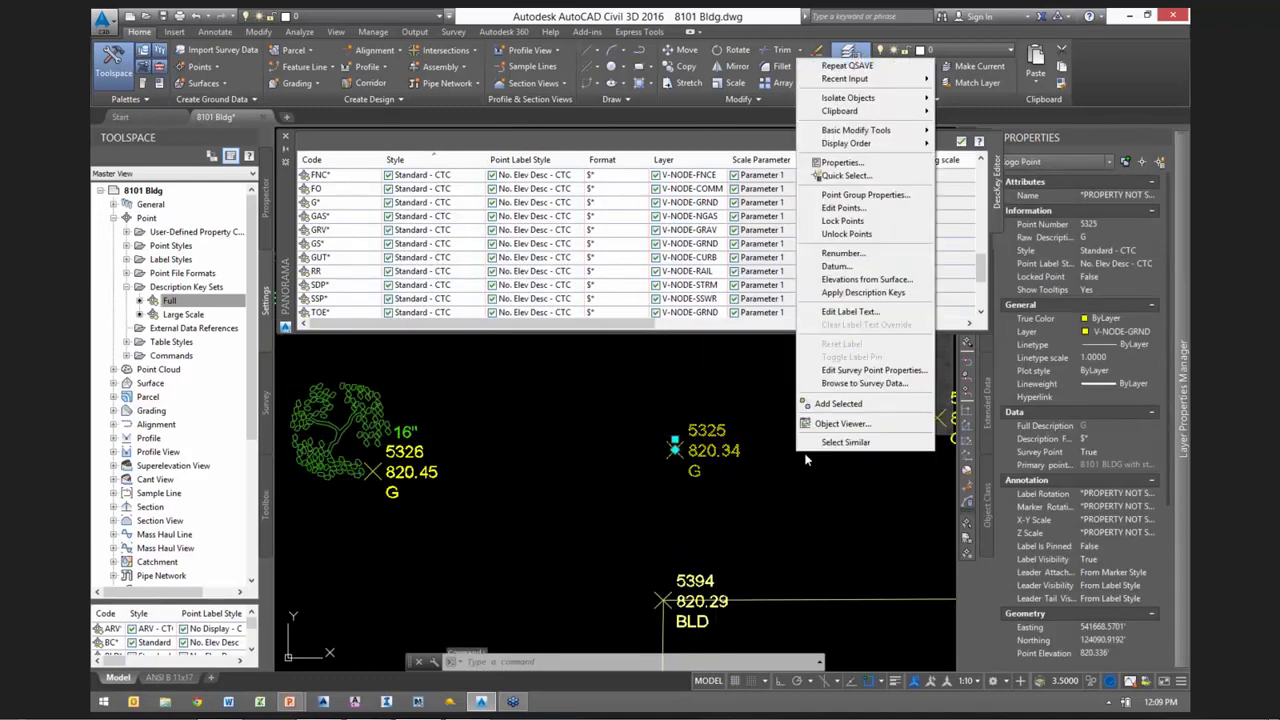
click(846, 372)
click(698, 383)
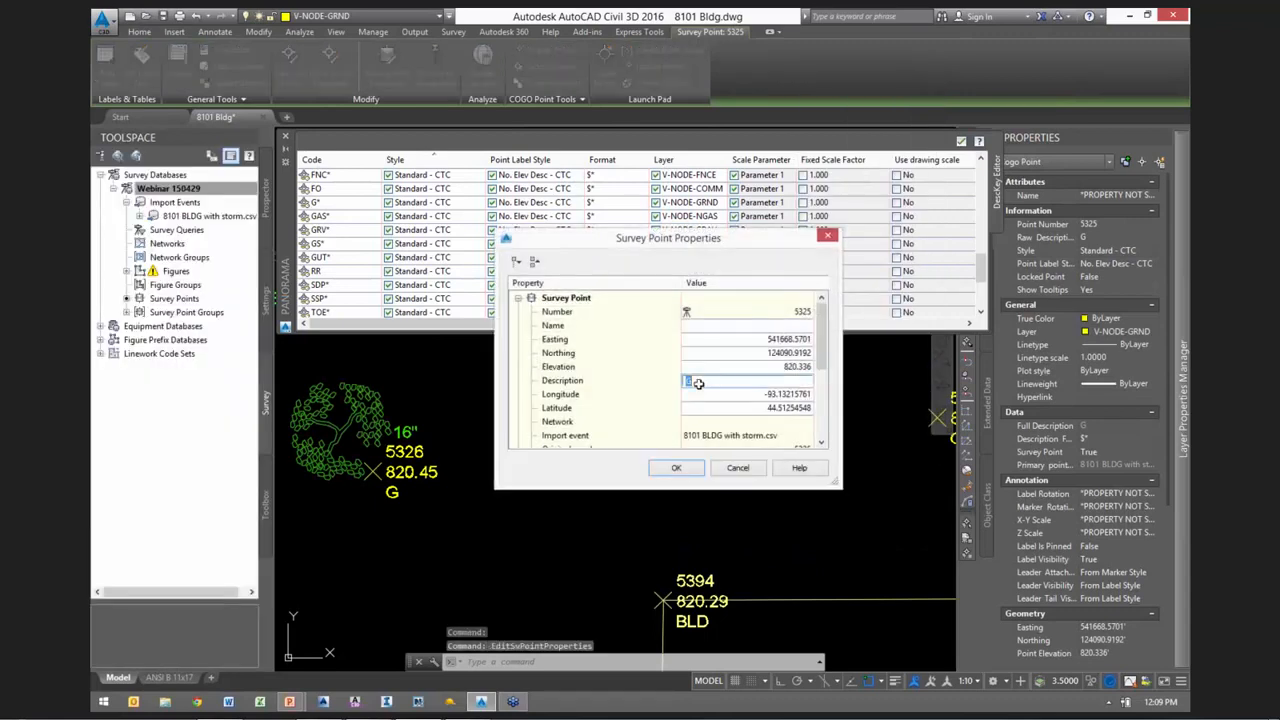
text(fo)
key(BackSpace)
key(BackSpace)
text(FO1)
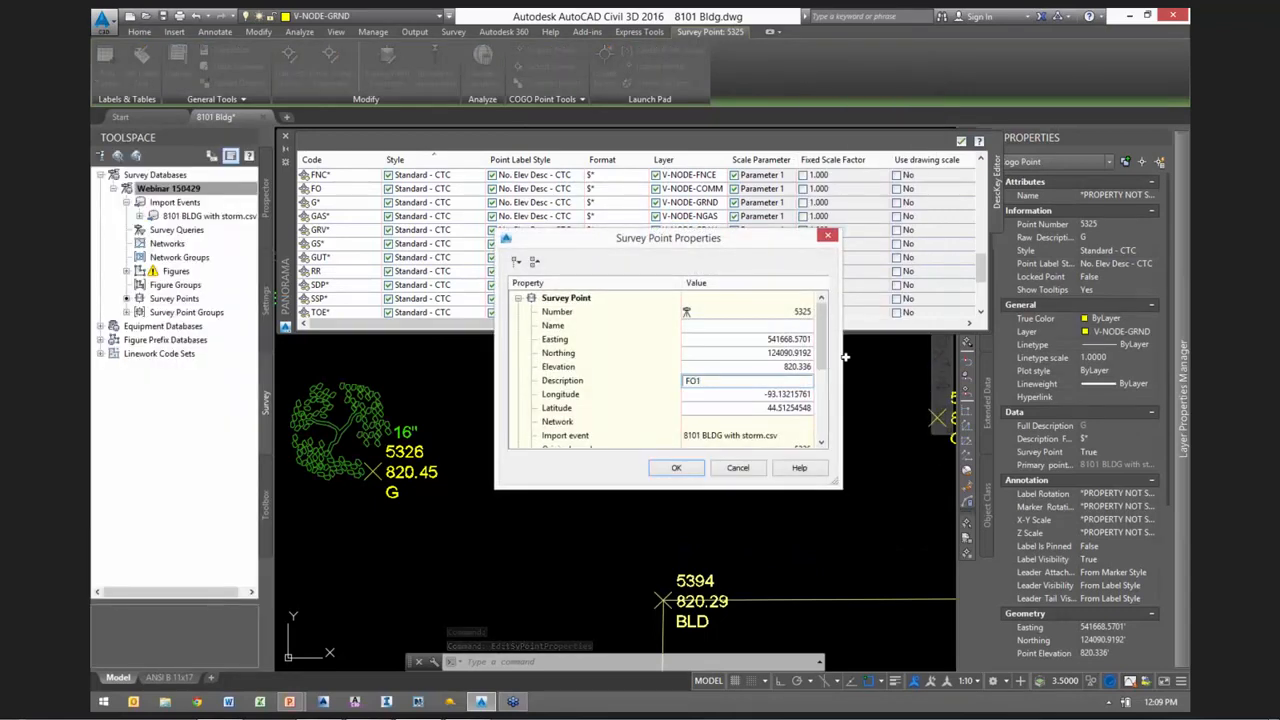
click(674, 469)
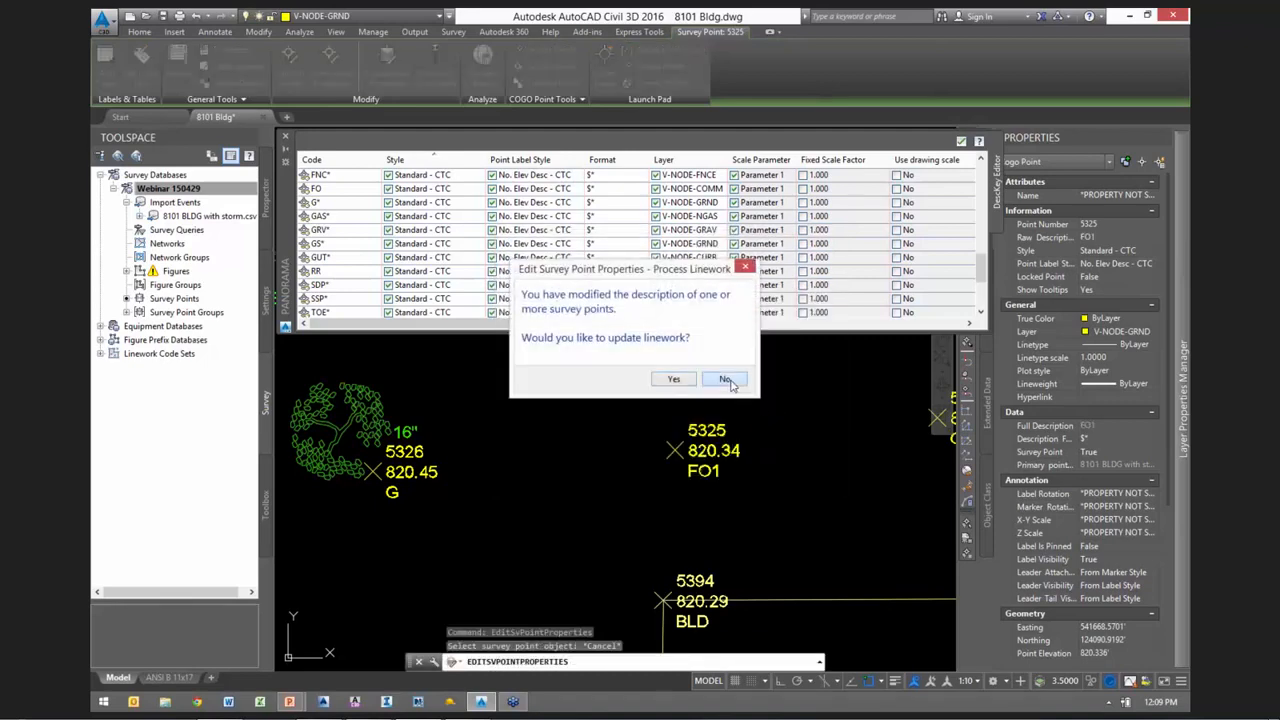
click(729, 378)
right_click(853, 440)
click(893, 535)
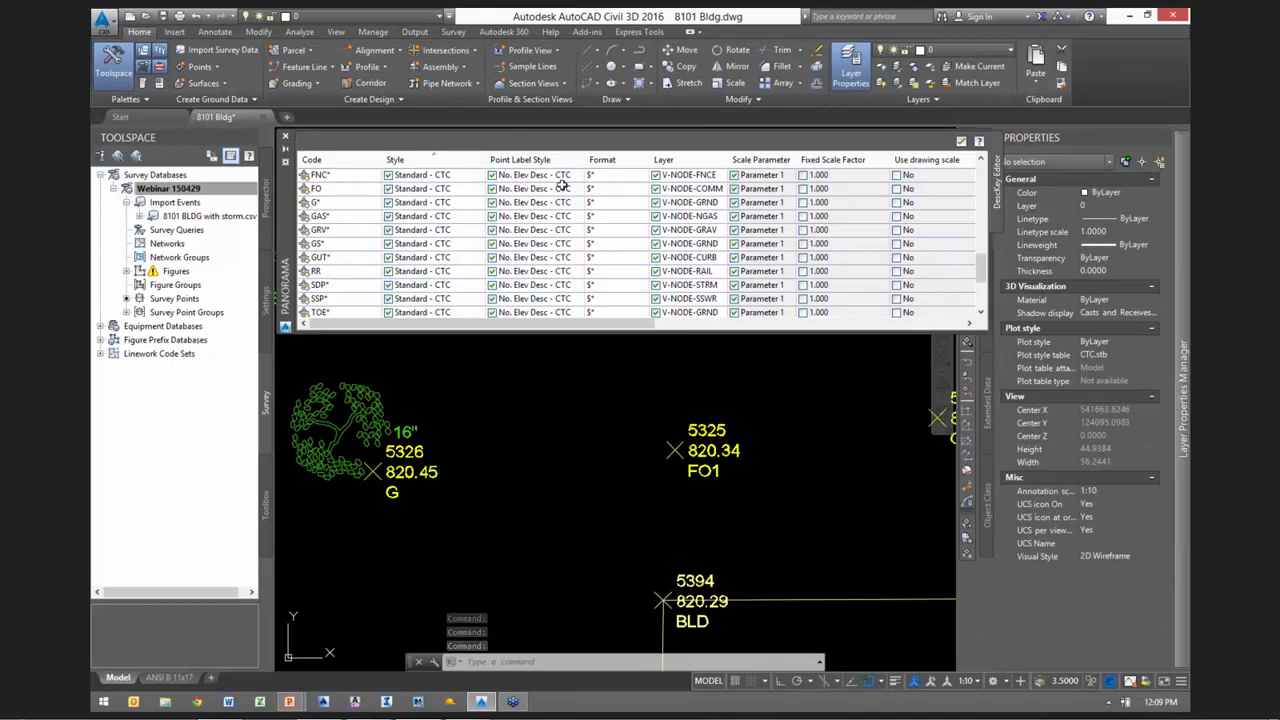
Set survey point 5325's description to "FO 1", with a space before the number, and decline the linework update
click(709, 433)
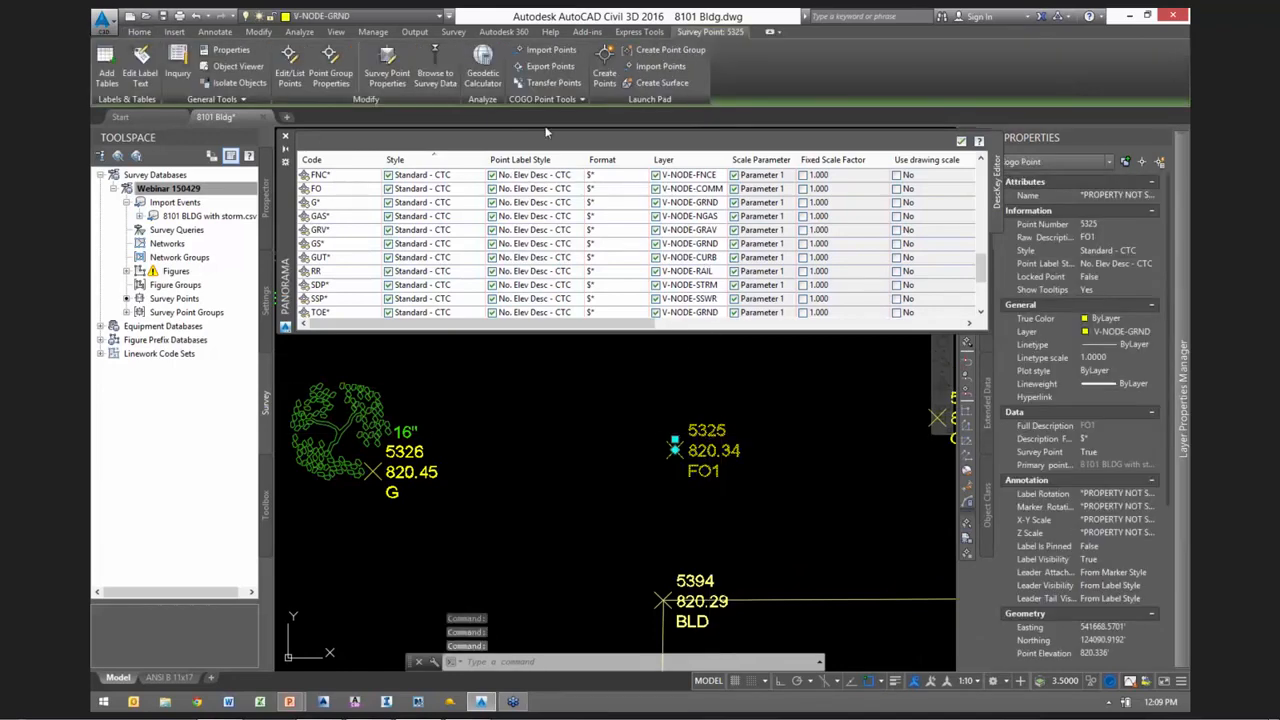
right_click(698, 438)
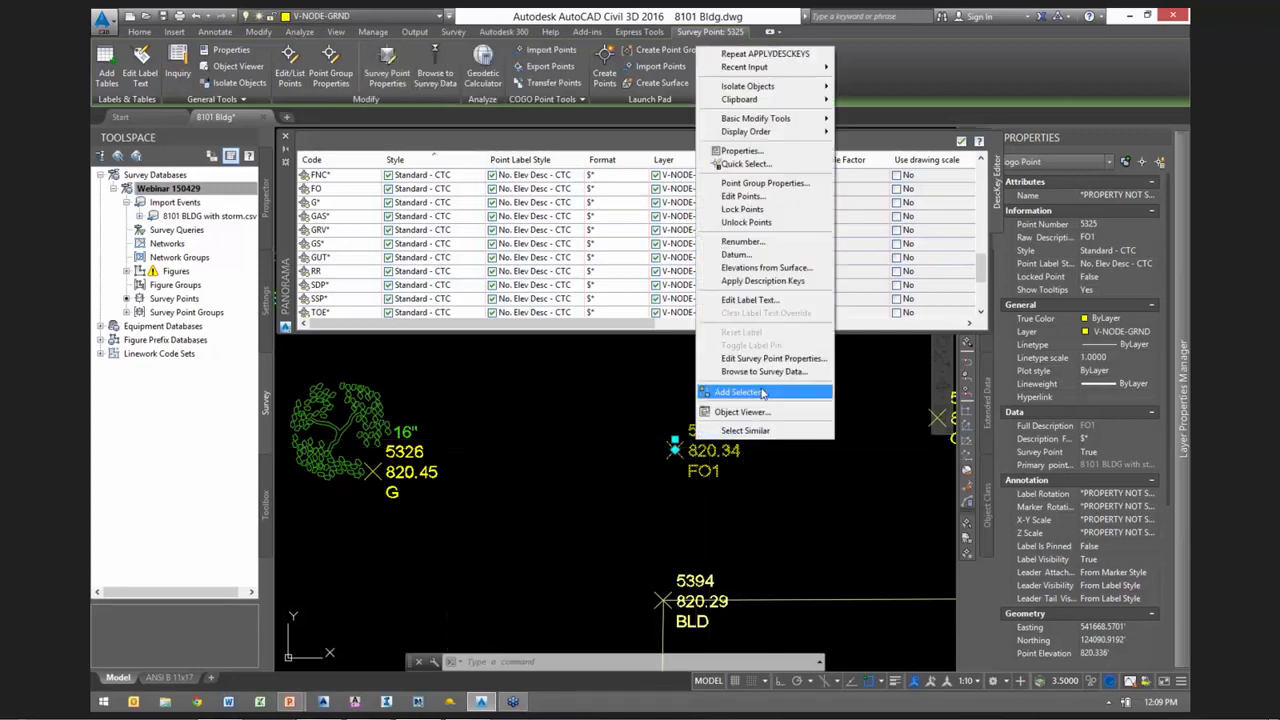
click(758, 358)
click(696, 380)
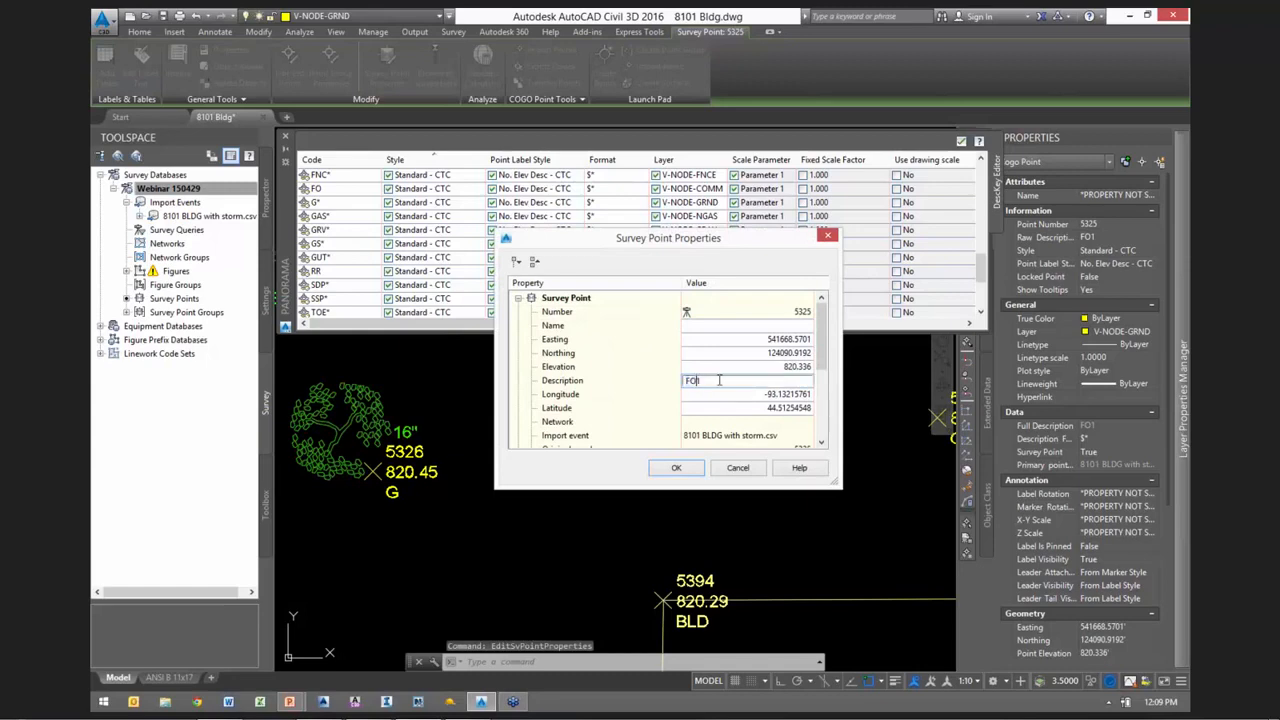
click(677, 468)
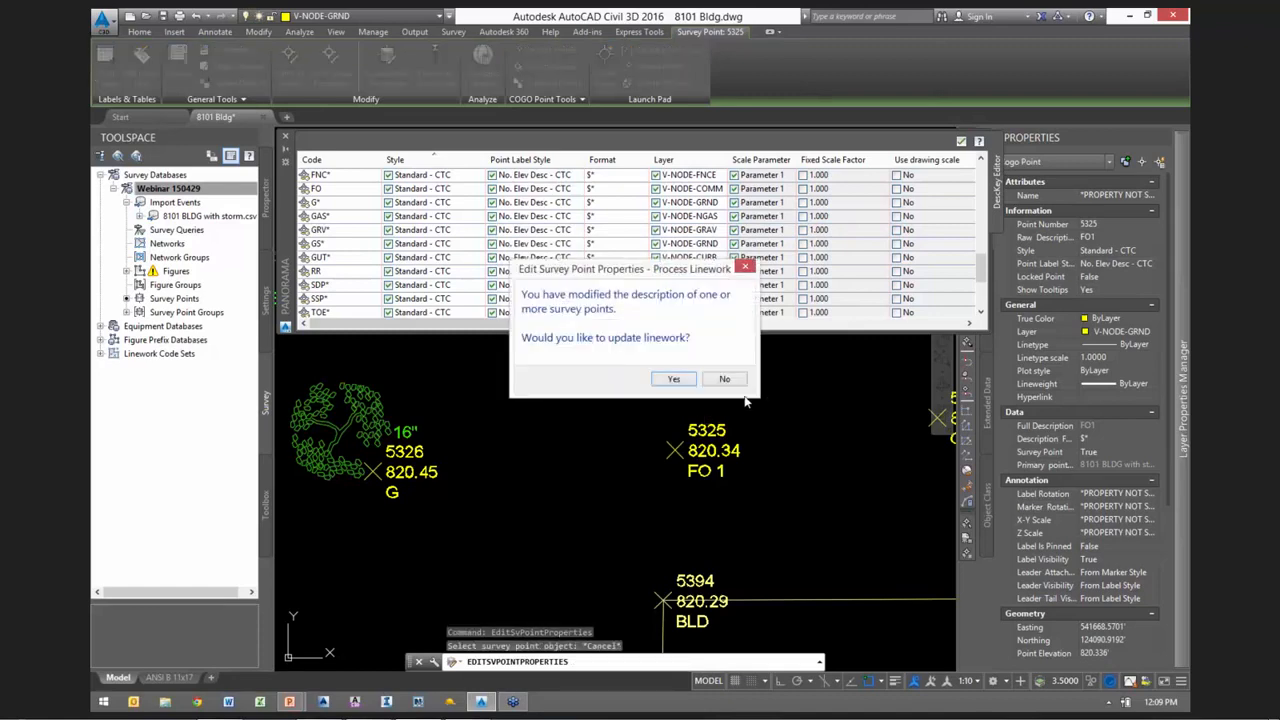
click(727, 378)
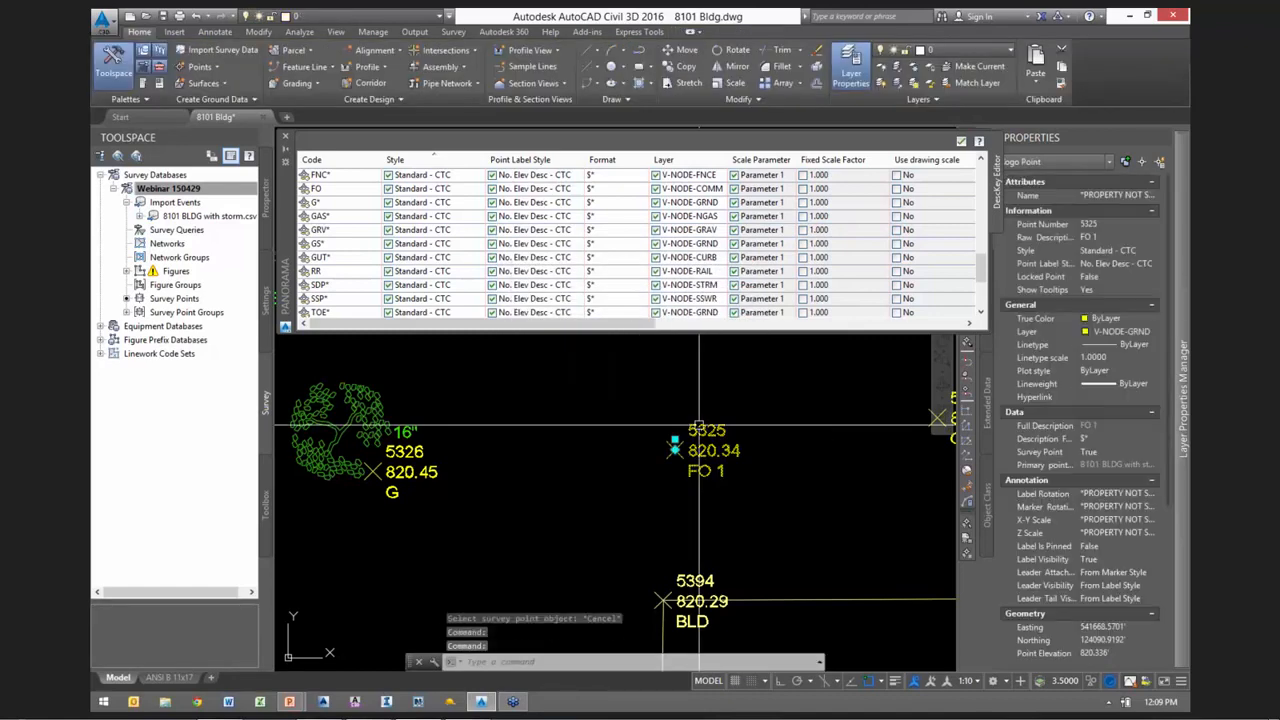
Apply the description keys to survey point 5325 and check which layer it is assigned to
right_click(778, 424)
click(845, 267)
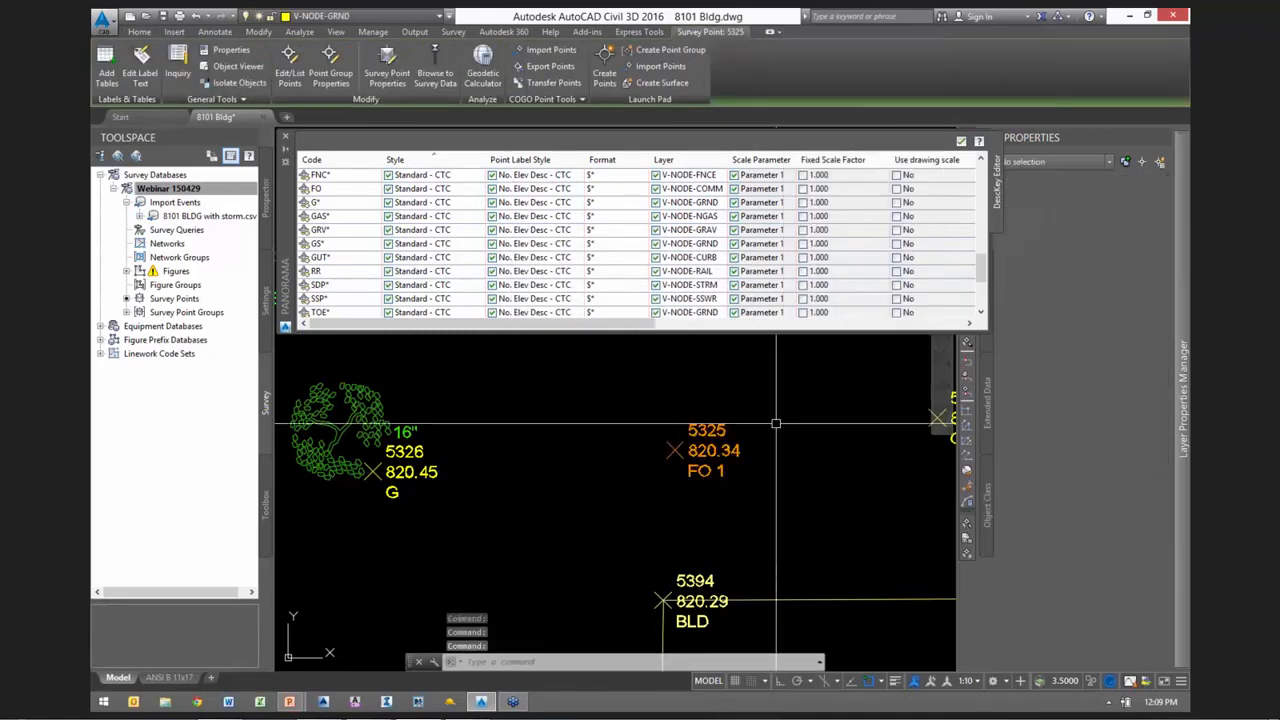
click(708, 430)
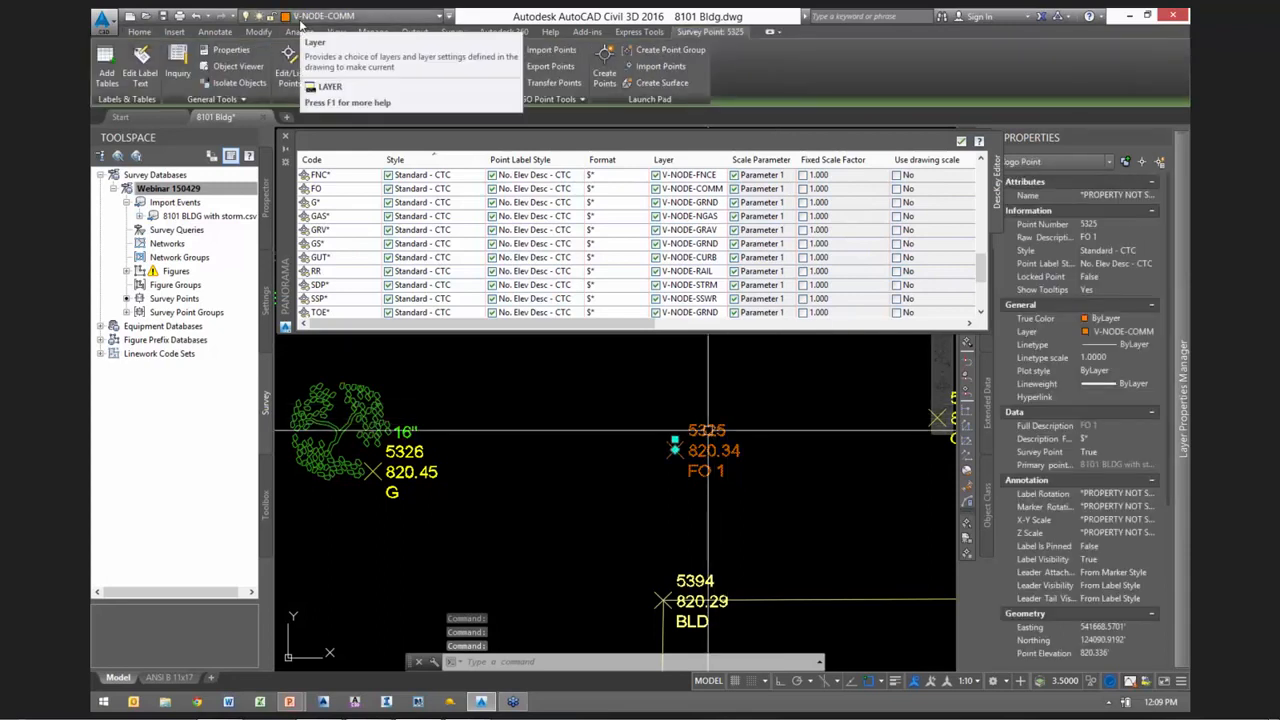
Change the code of the FO description key to FO*, restoring its wildcard
click(347, 194)
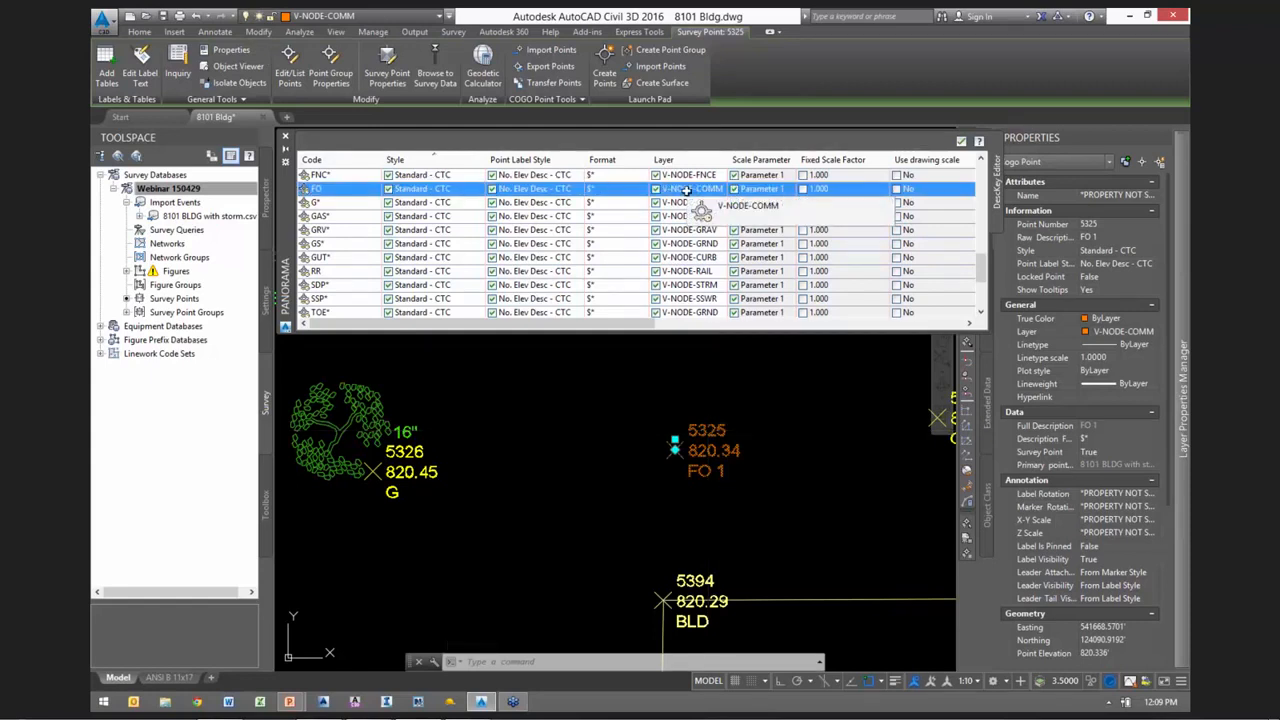
click(341, 188)
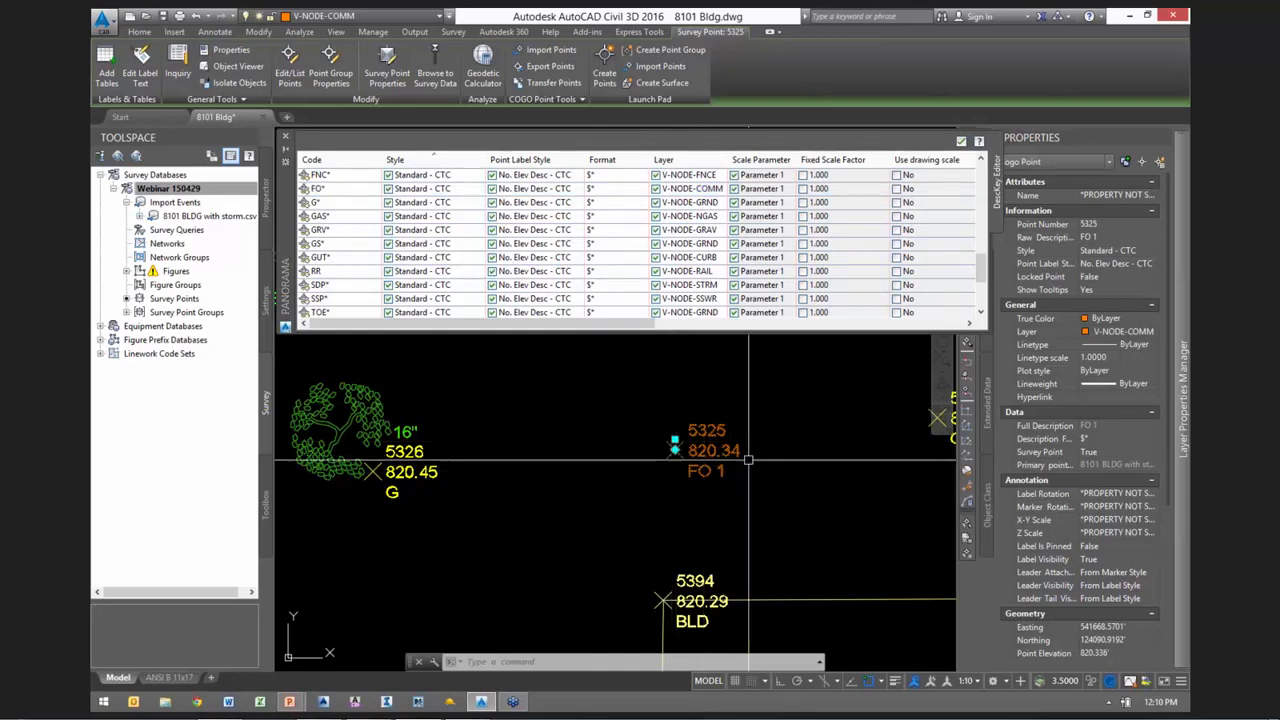
Examine the G* description key and the other keys starting with G in relation to ground point 5326 beside the tree
middle_drag(475, 536, 627, 478)
click(339, 203)
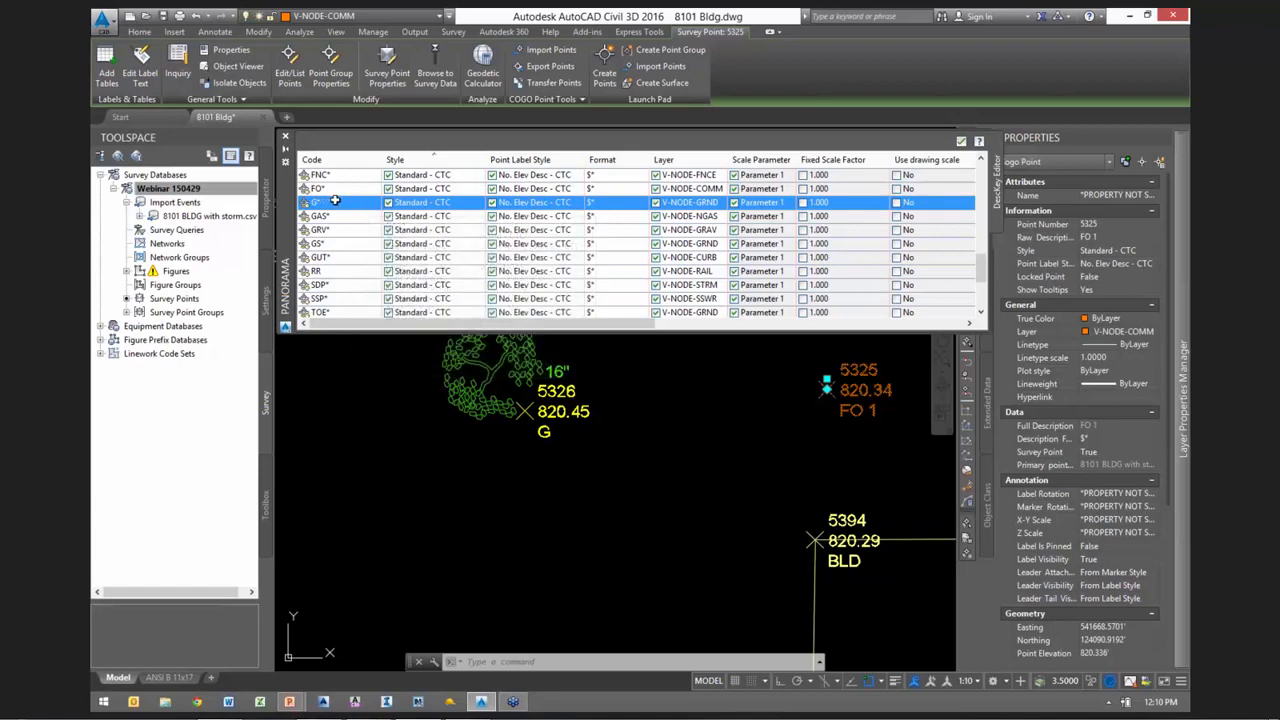
mouse_move(335, 201)
mouse_move(619, 490)
middle_down()
mouse_move(694, 494)
mouse_move(681, 546)
middle_up()
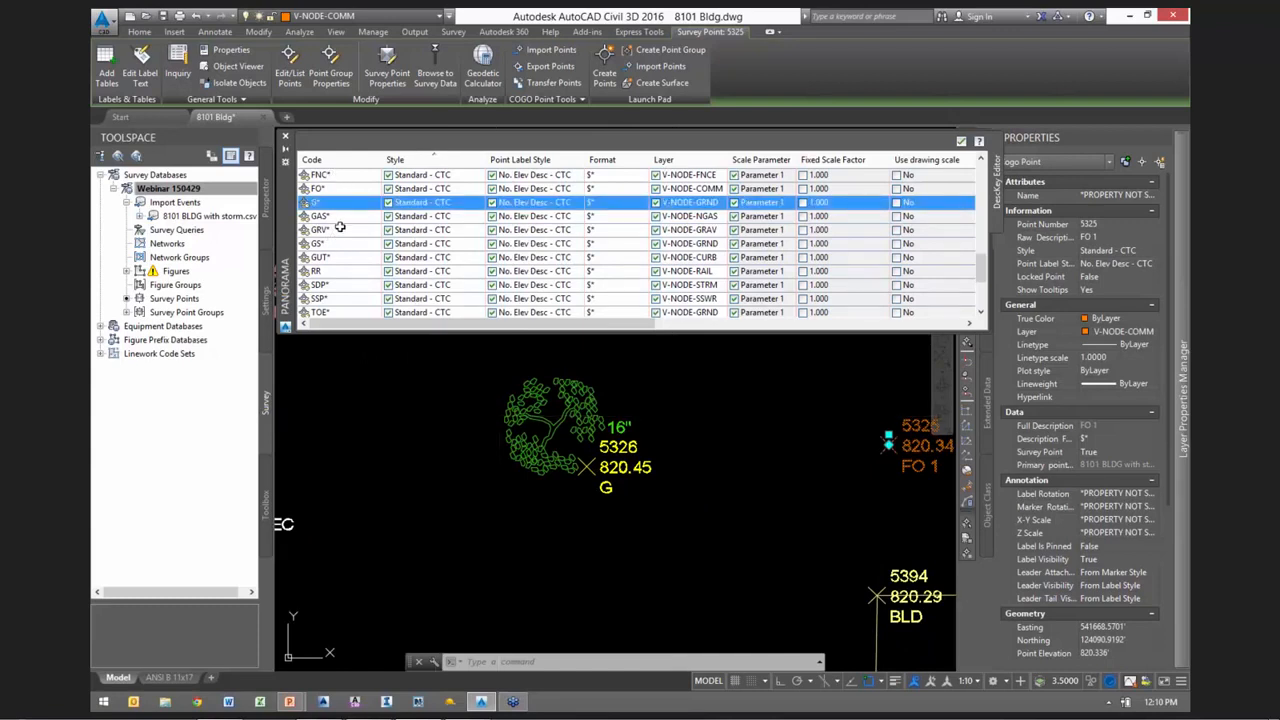
mouse_move(343, 218)
scroll(730, 451, down, 1)
scroll(666, 484, up, 2)
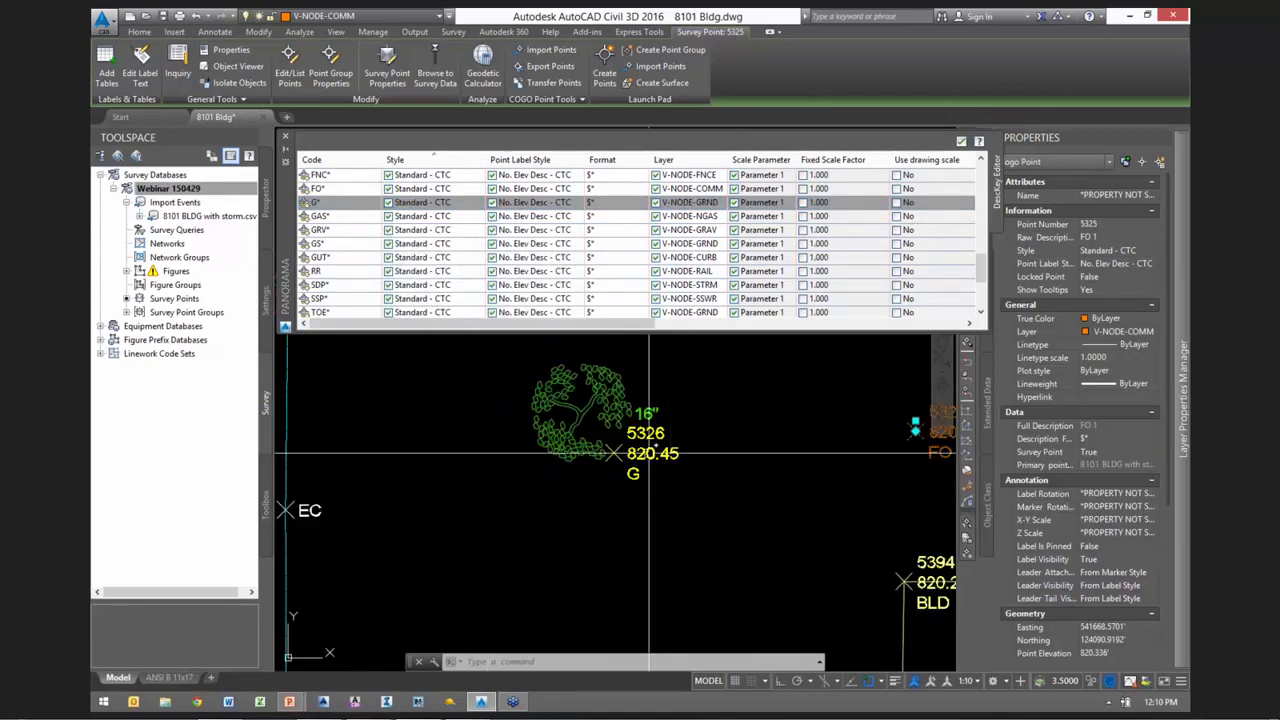
click(649, 453)
right_click(751, 441)
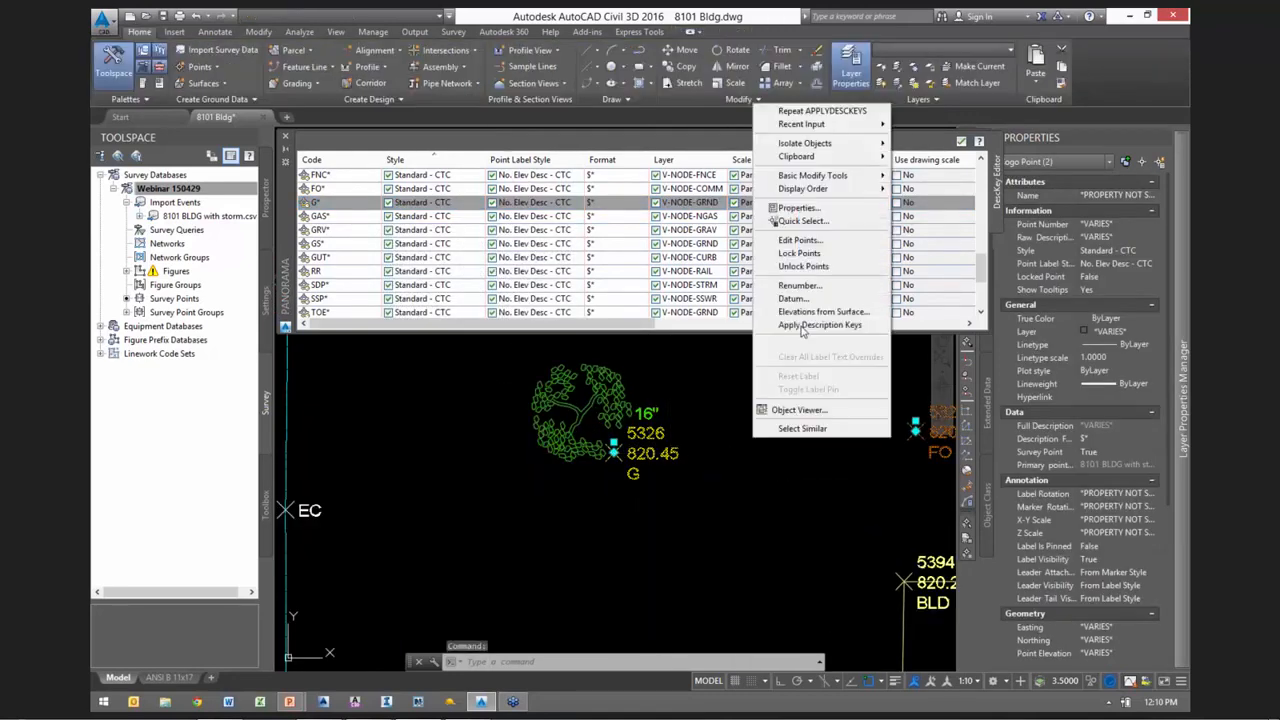
key(Escape)
key(Escape)
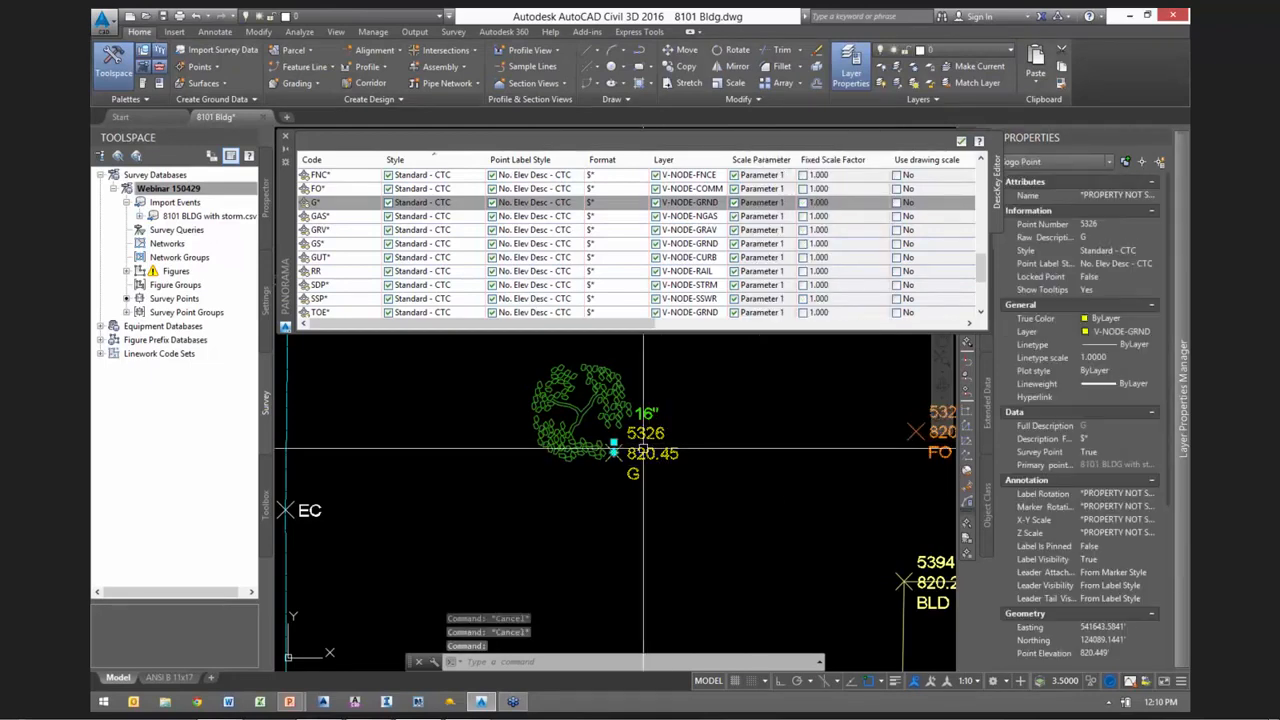
Set survey point 5326's description to GAS without updating linework, and apply the description keys to it
right_click(747, 497)
click(802, 416)
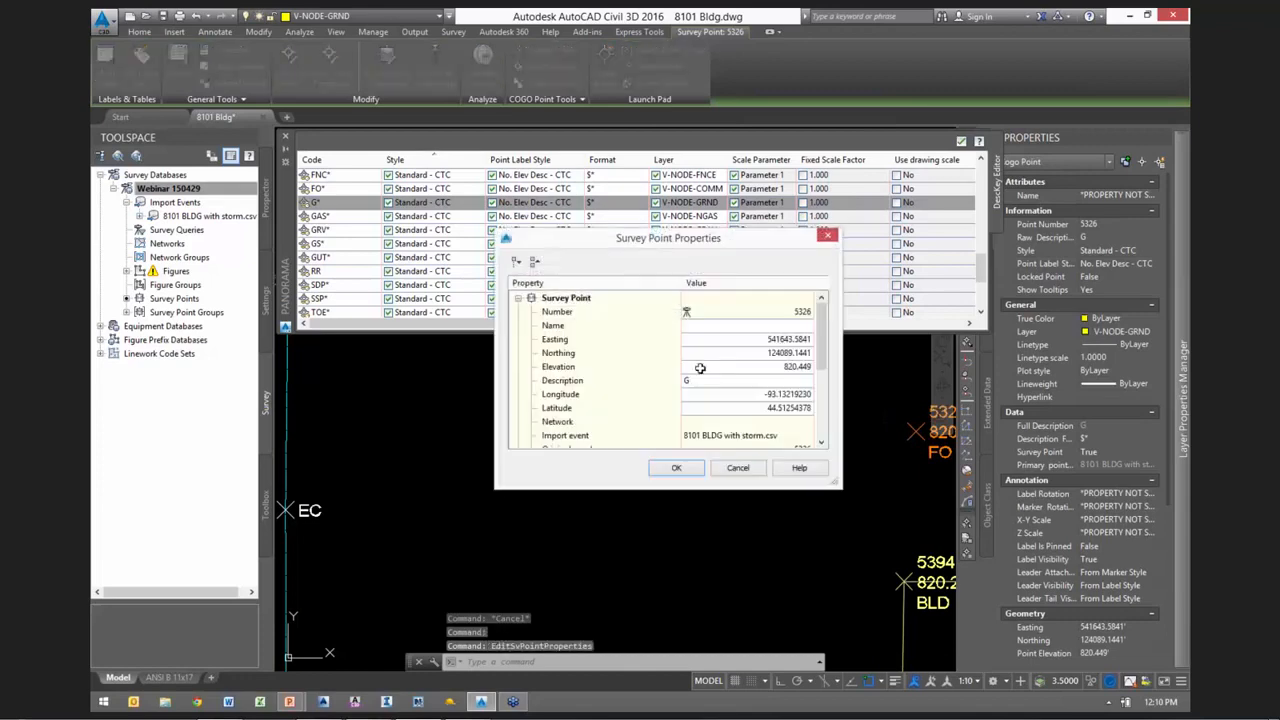
click(712, 380)
text(AS)
click(675, 467)
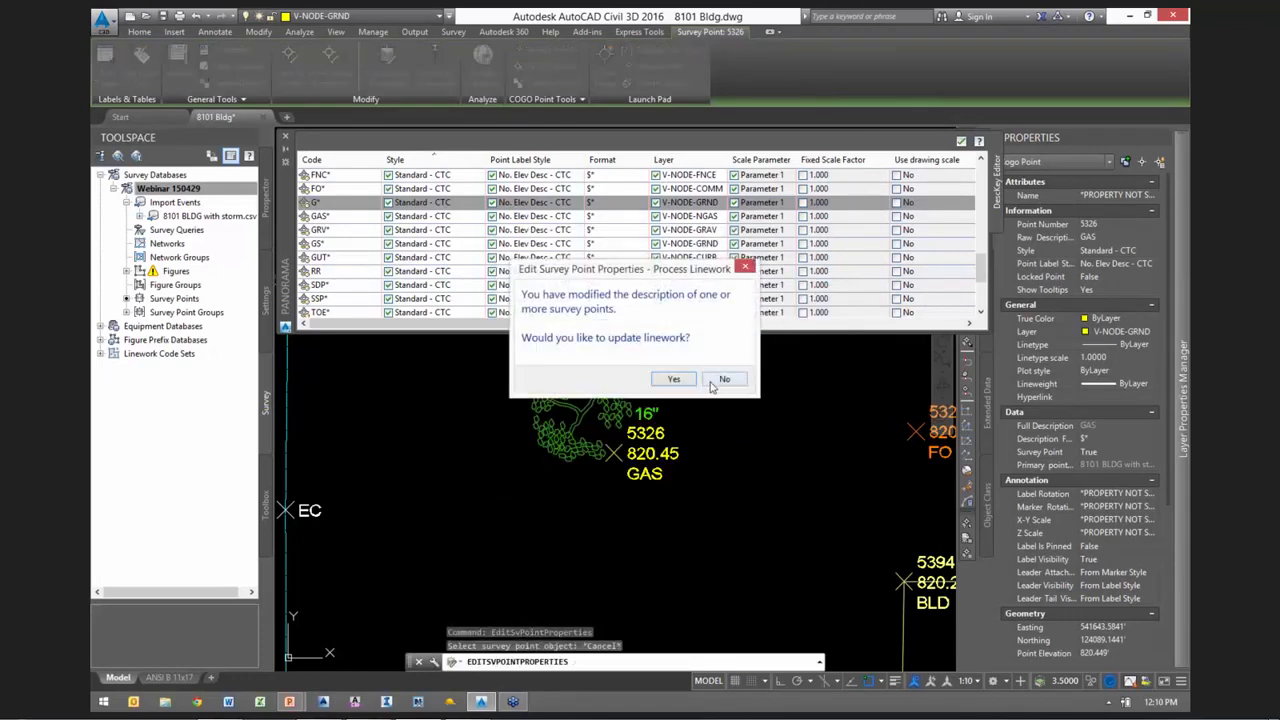
click(712, 386)
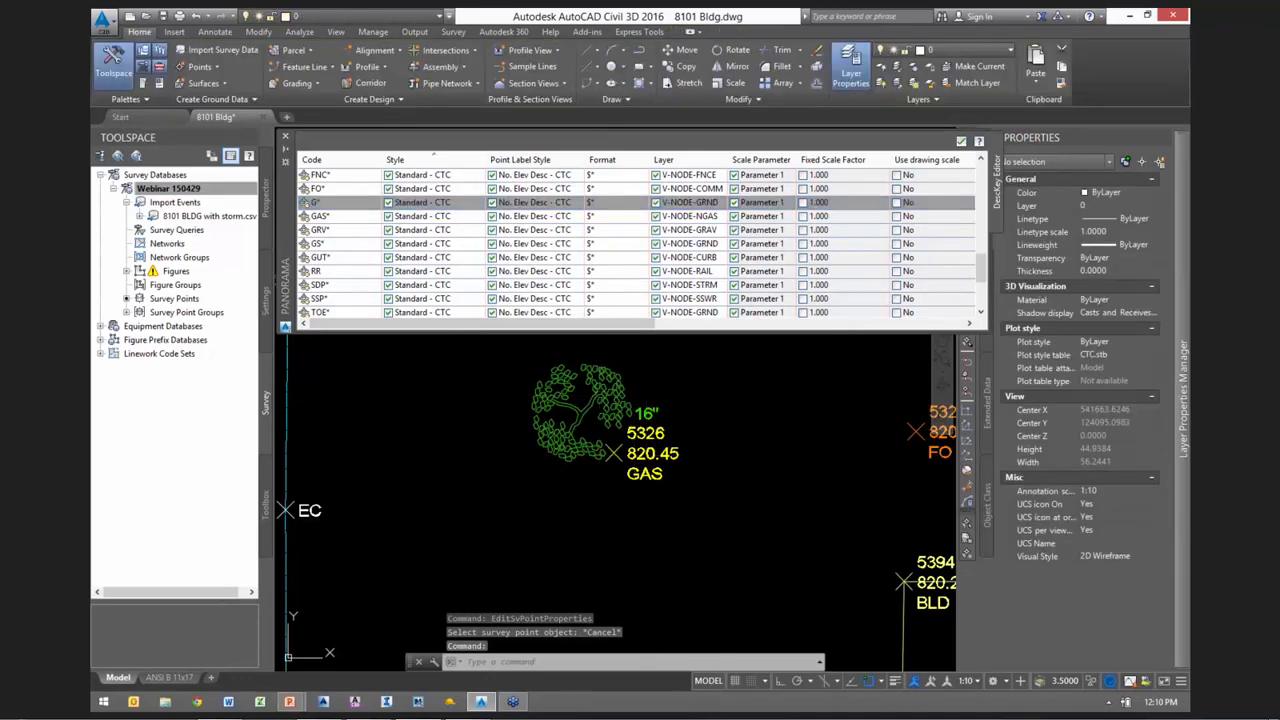
click(645, 455)
right_click(800, 426)
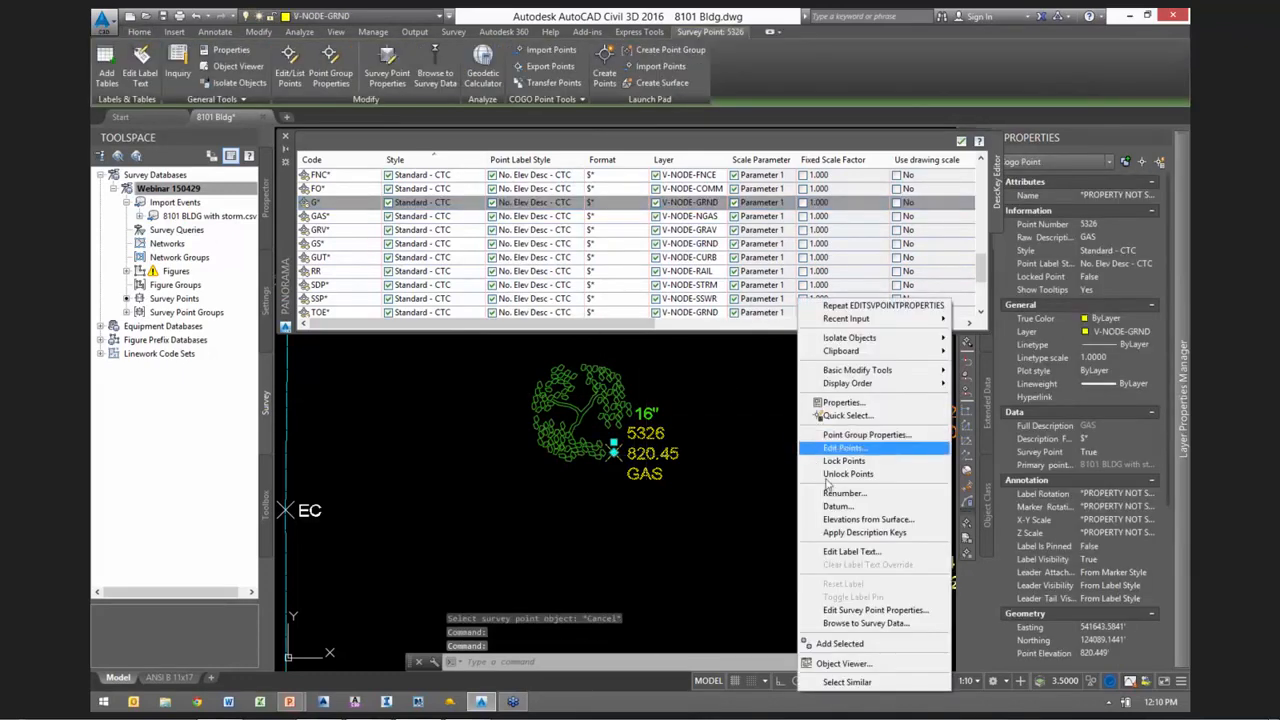
click(849, 534)
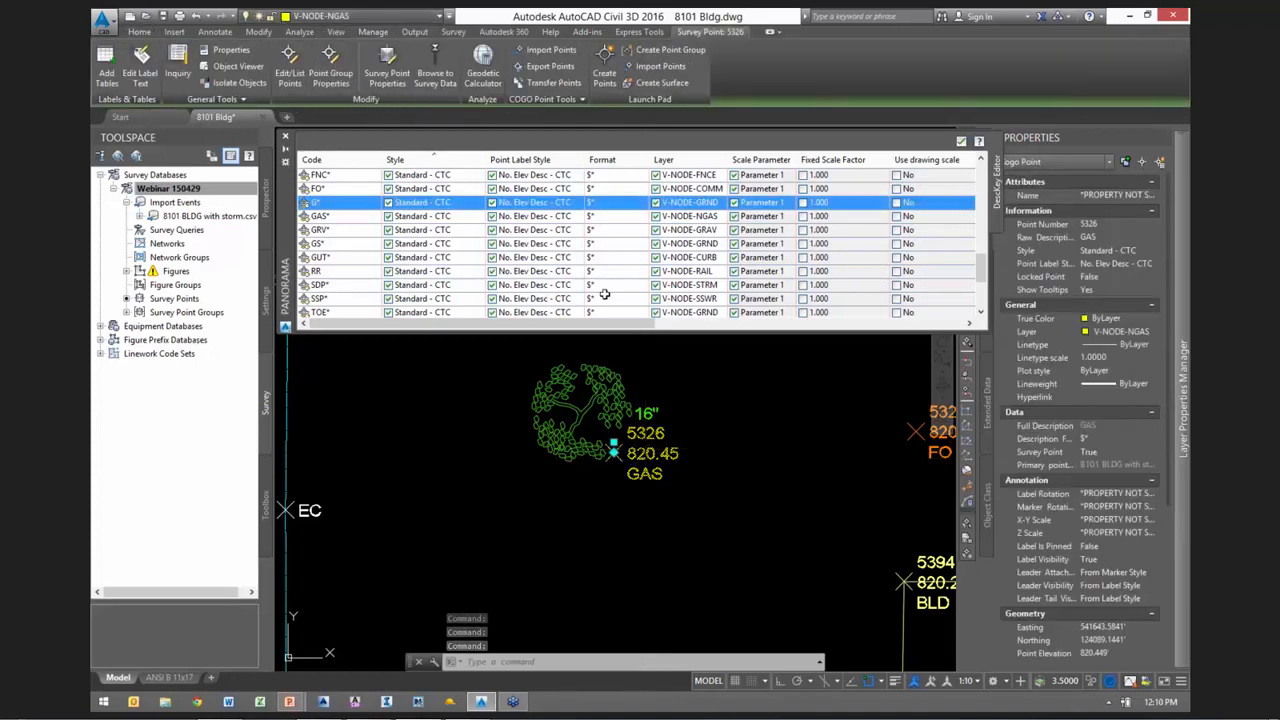
Set survey point 5326's description to GA without updating linework, and apply the description keys to it
right_click(658, 455)
click(715, 374)
click(713, 381)
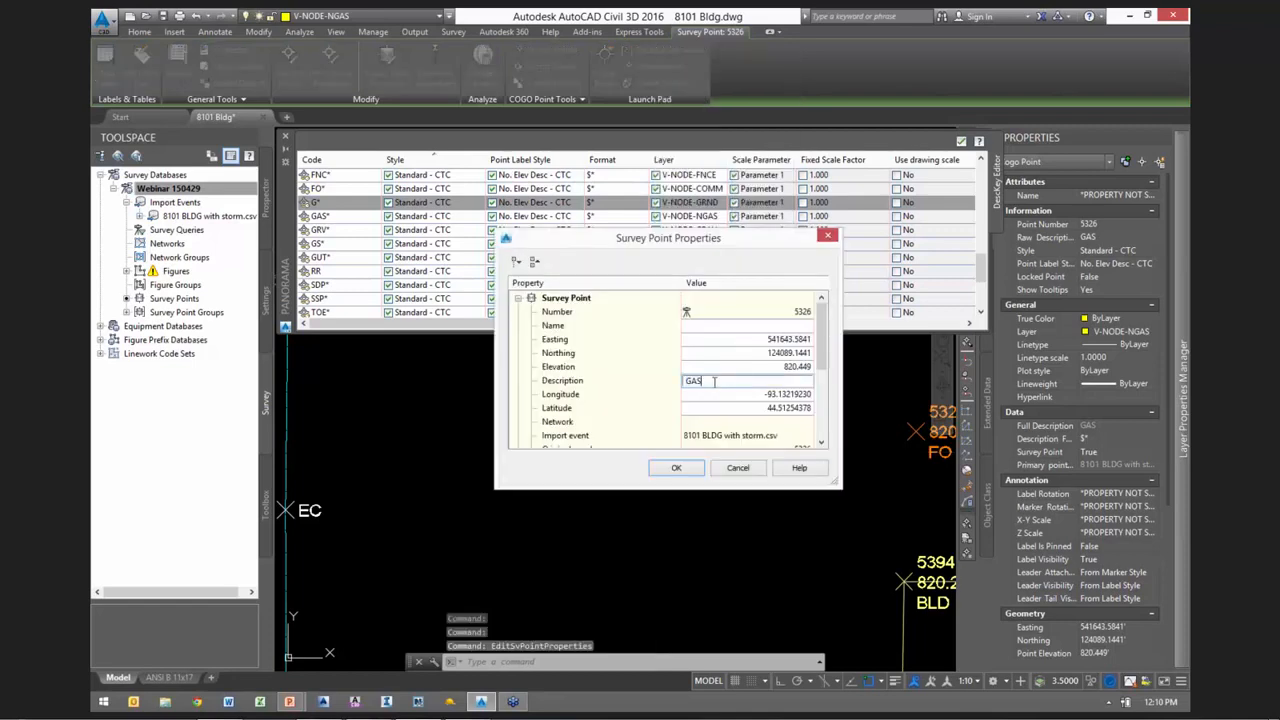
click(684, 472)
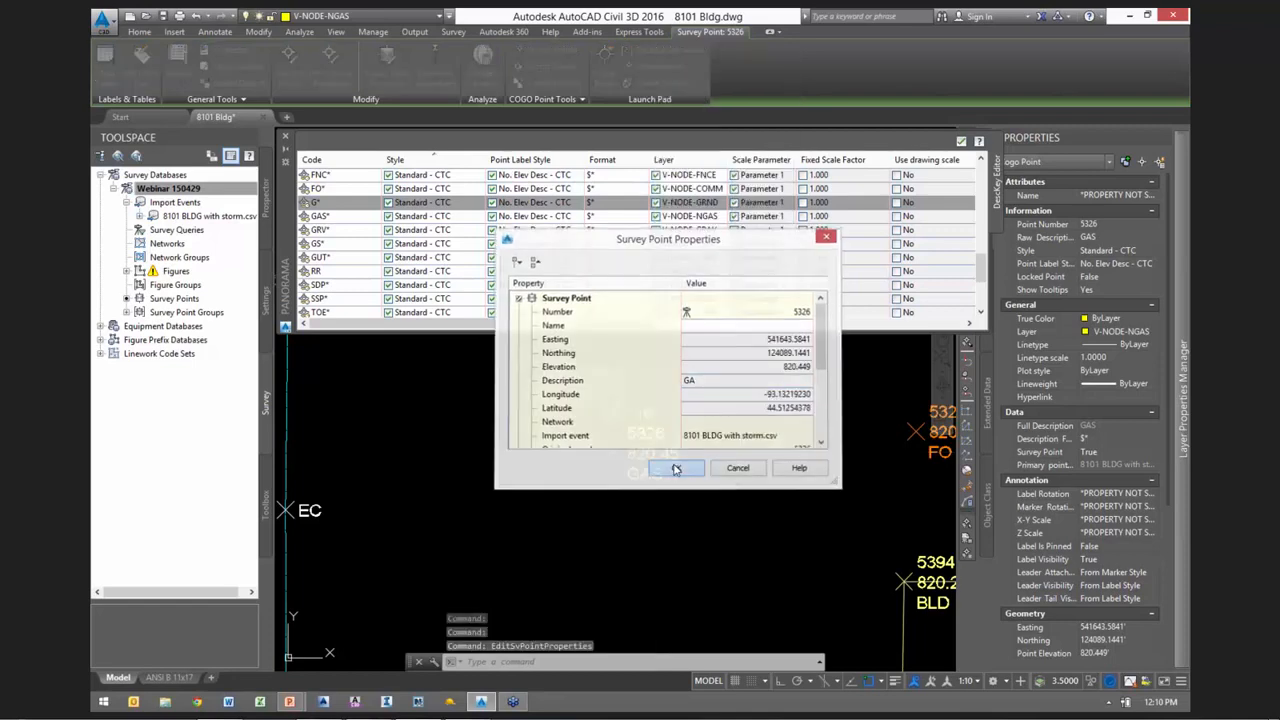
key(Escape)
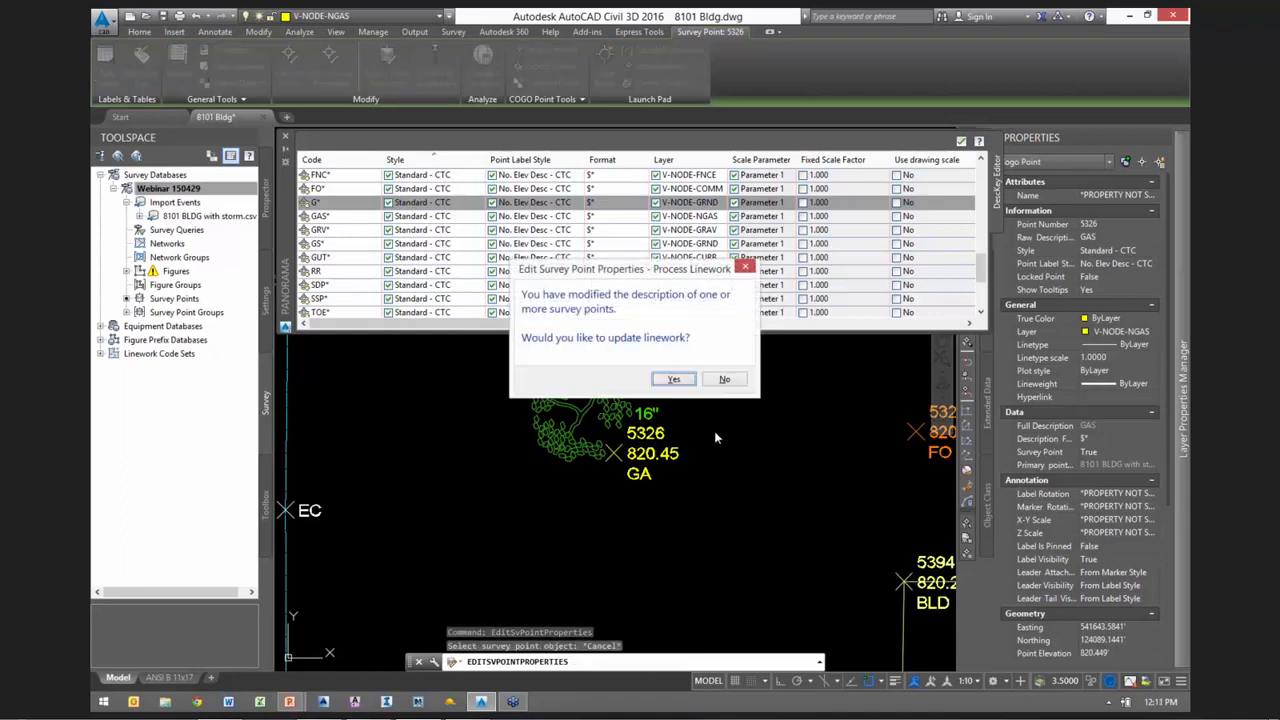
click(724, 380)
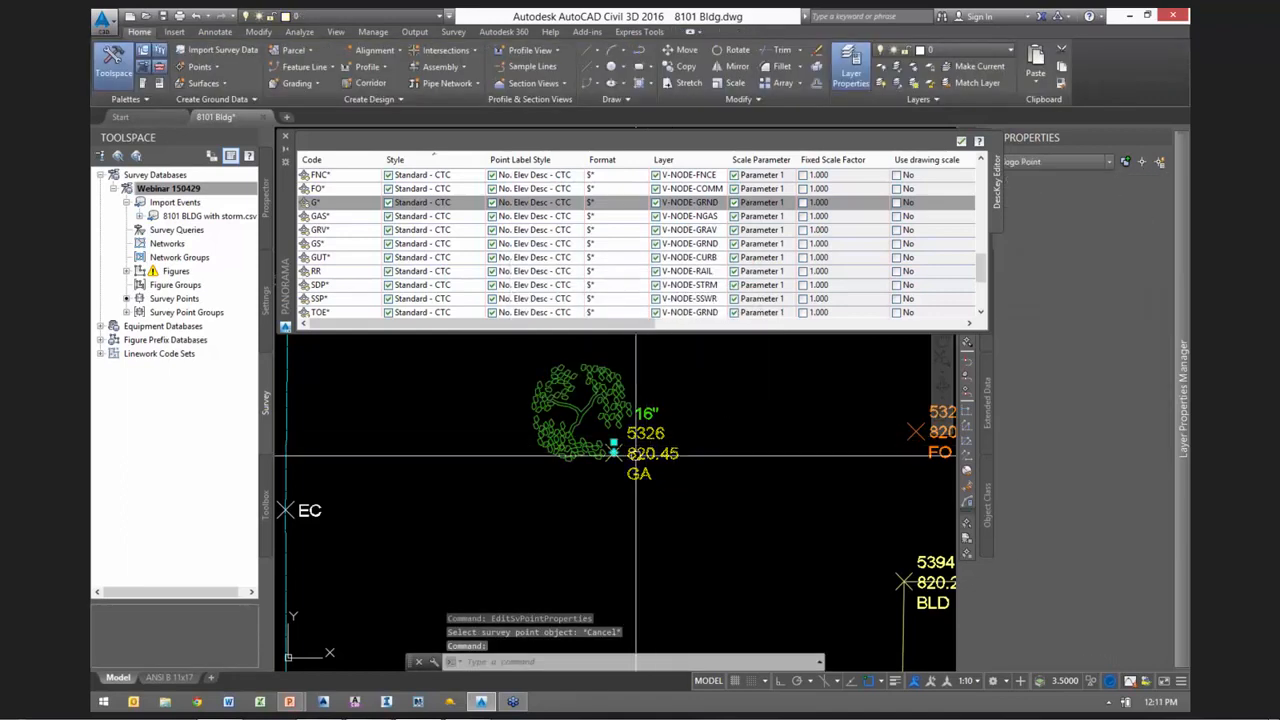
click(674, 466)
right_click(674, 461)
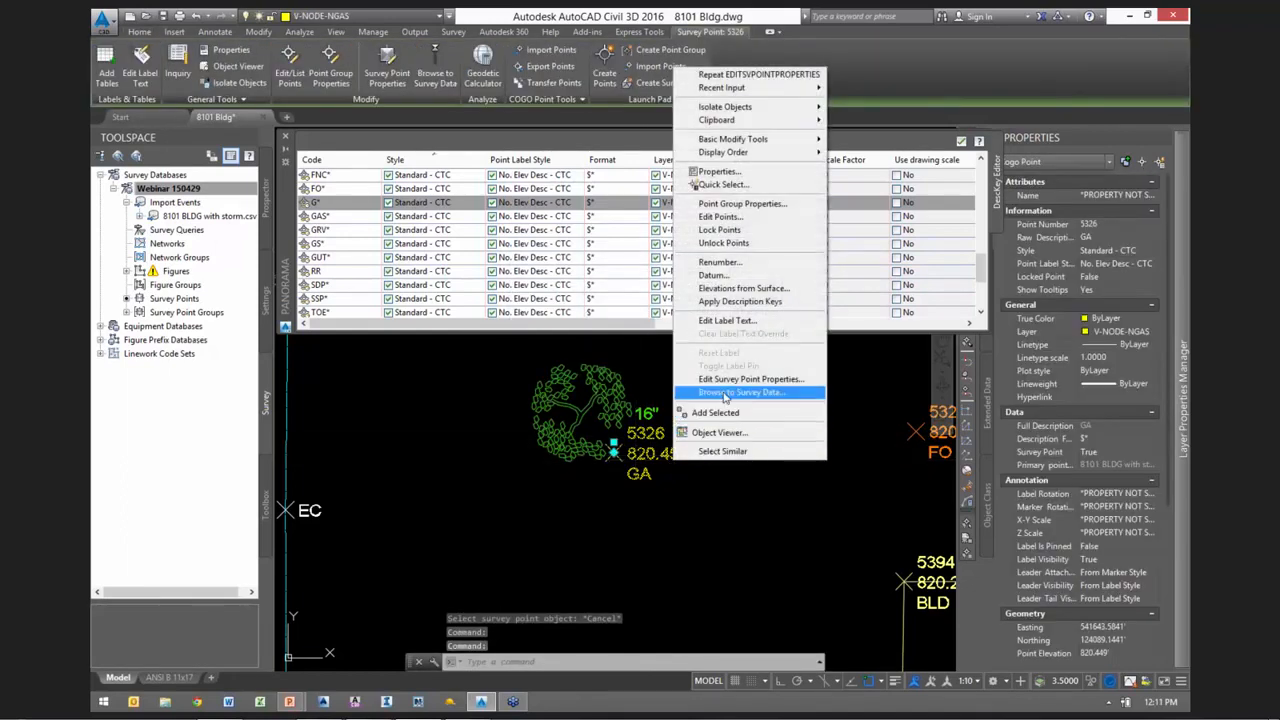
click(722, 302)
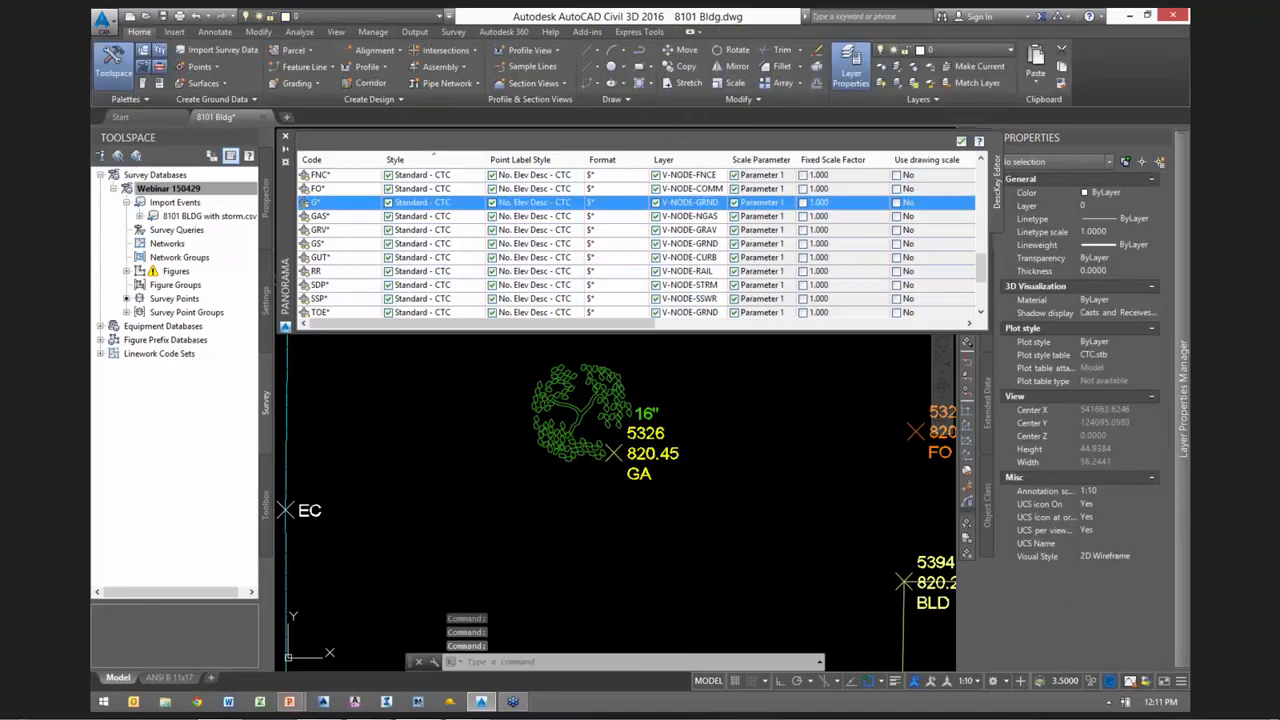
Compare survey point 5326's layer with the layer set in the G* description key, and clear the selection
click(649, 453)
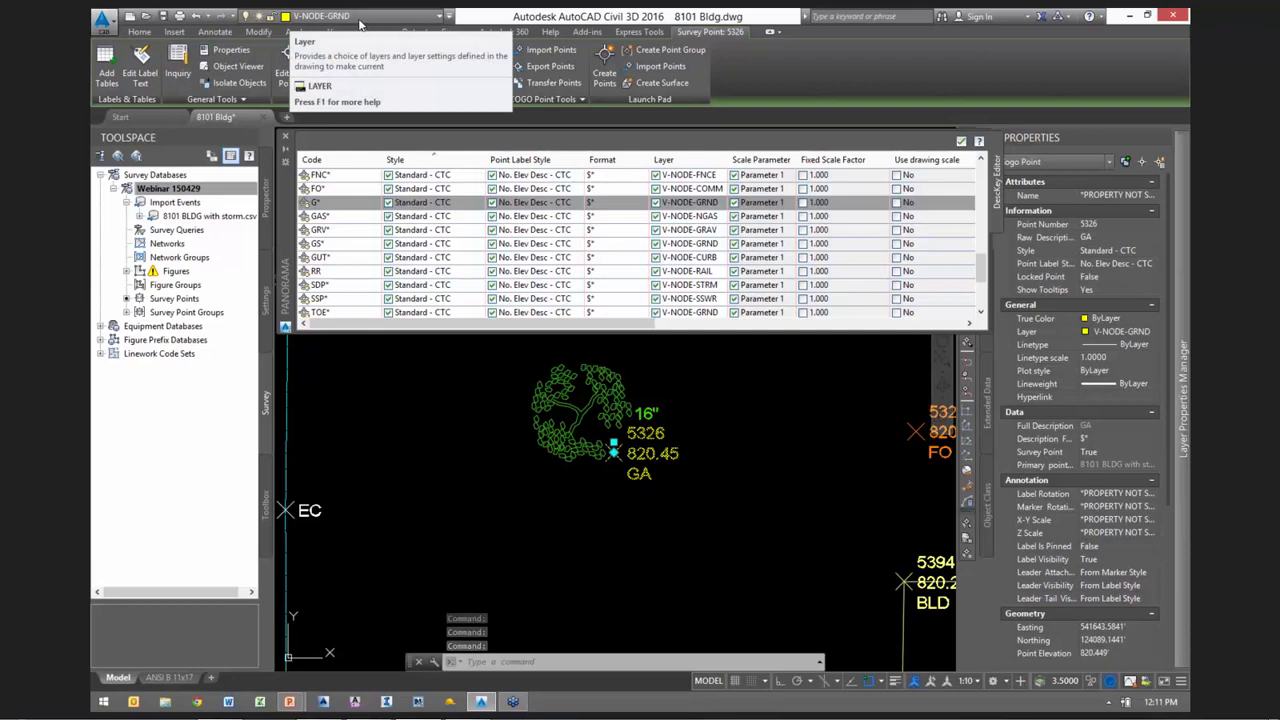
click(468, 204)
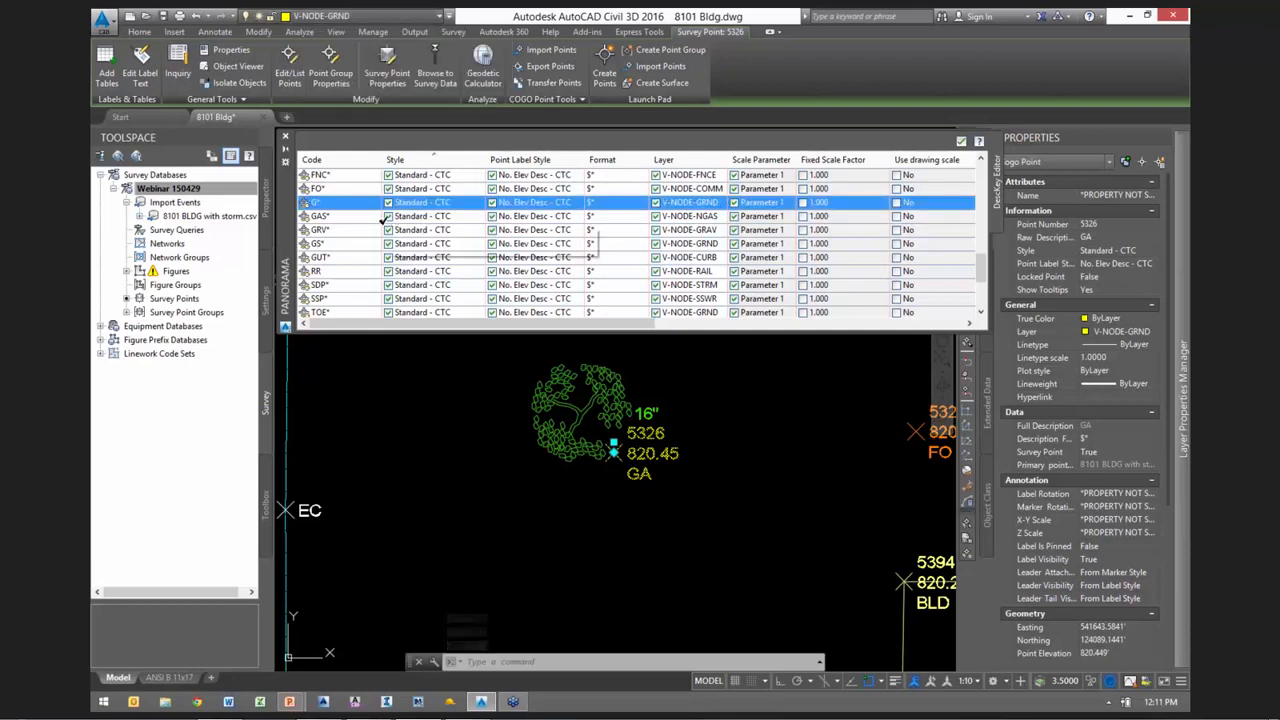
mouse_move(340, 208)
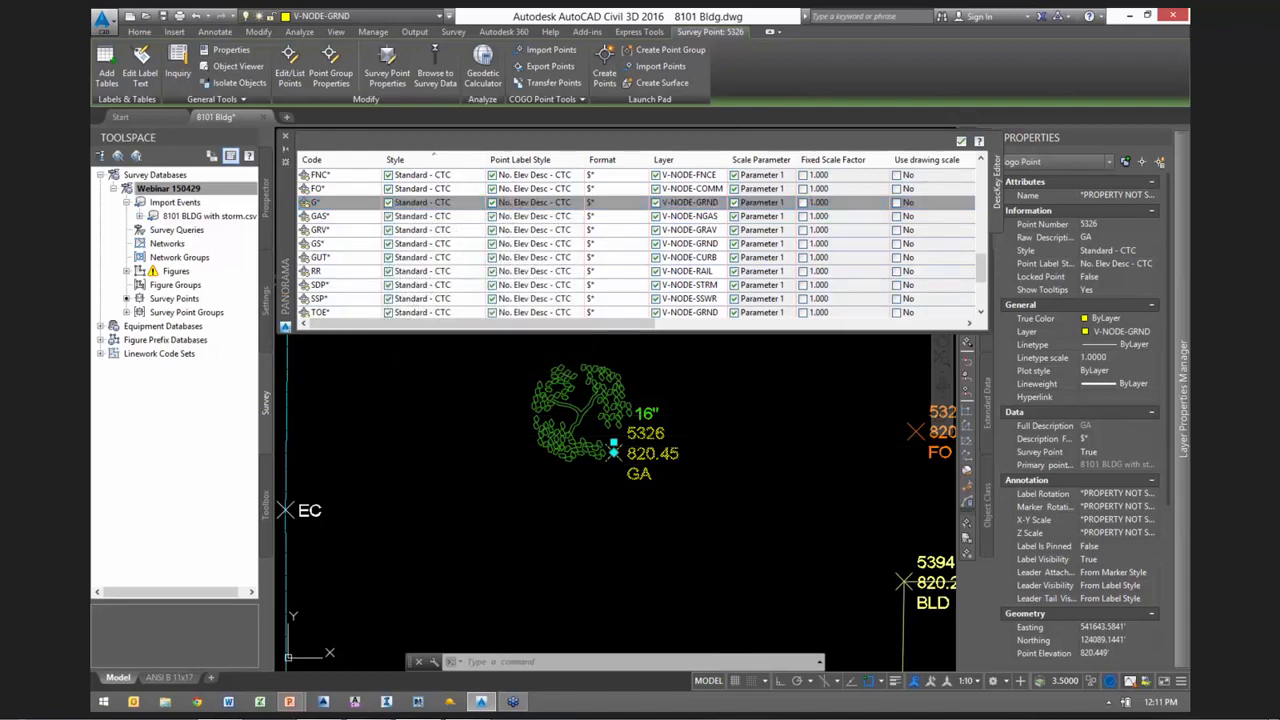
key(Escape)
key(Escape)
middle_drag(416, 381, 474, 406)
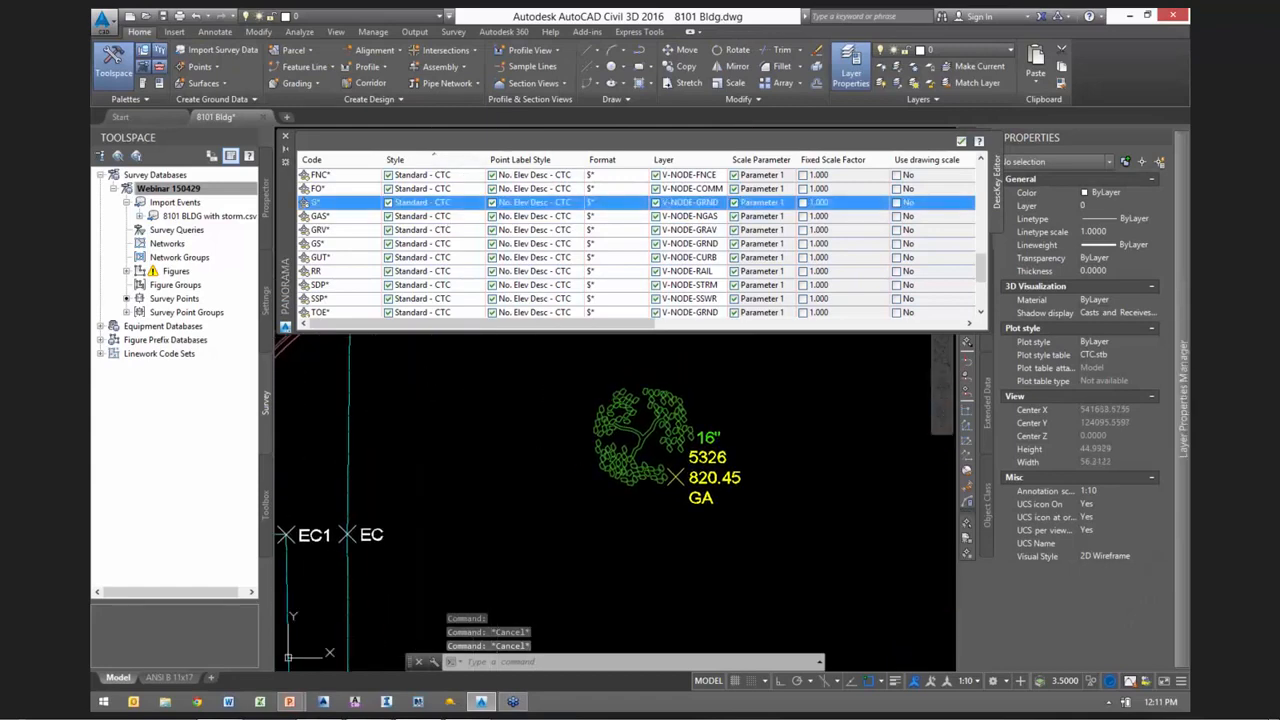
Sort the description keys by code and find the tree keys that relate to the 12-inch tree
click(350, 160)
scroll(390, 230, up, 10)
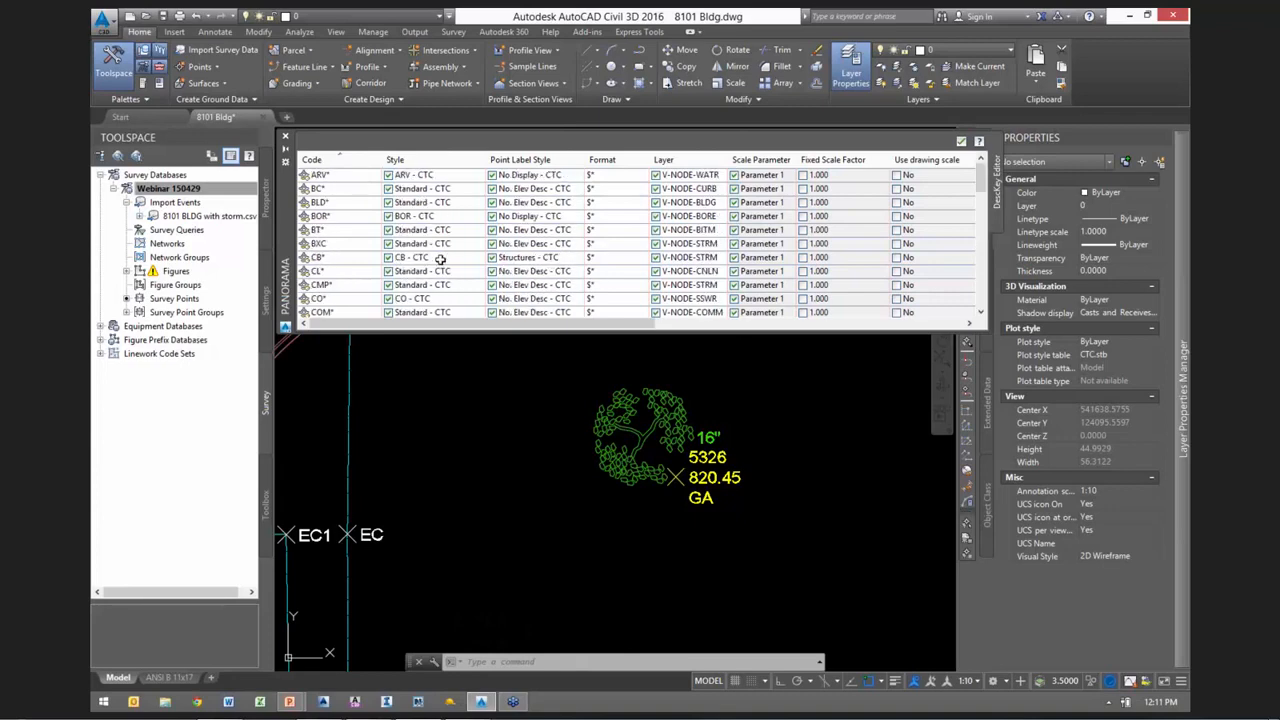
scroll(750, 436, down, 2)
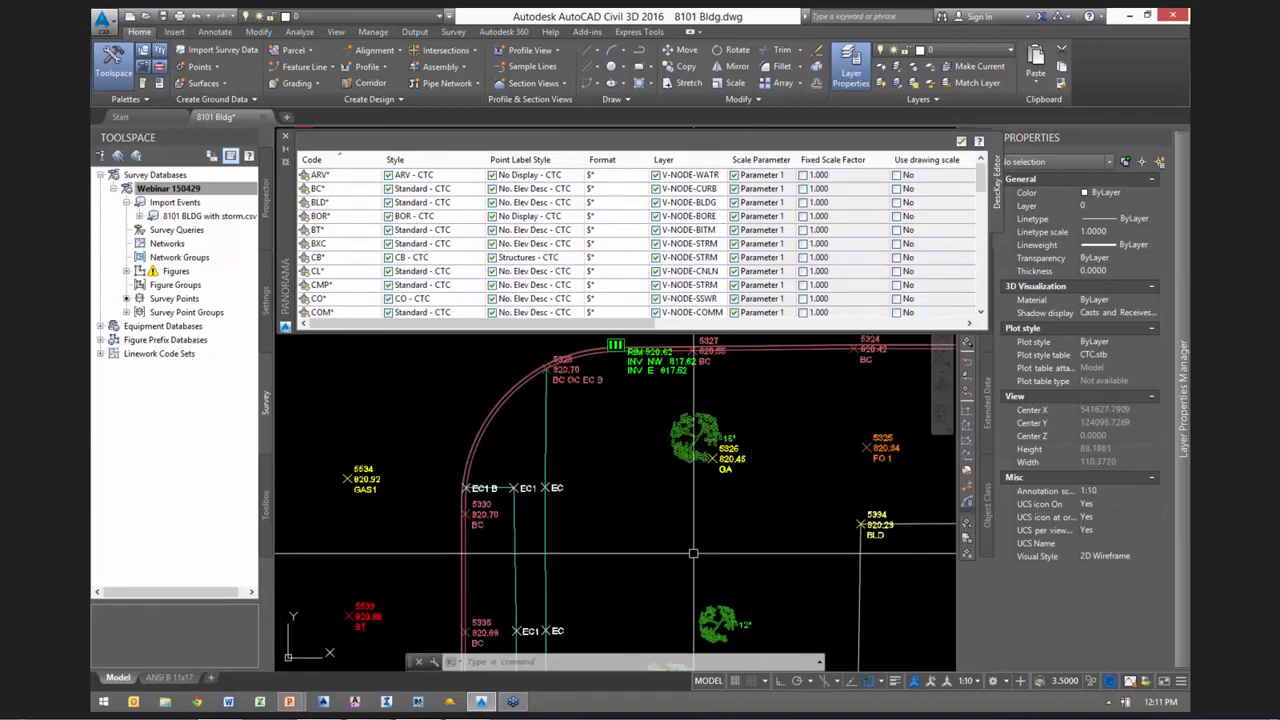
middle_drag(691, 557, 591, 363)
scroll(627, 428, up, 1)
scroll(628, 472, up, 4)
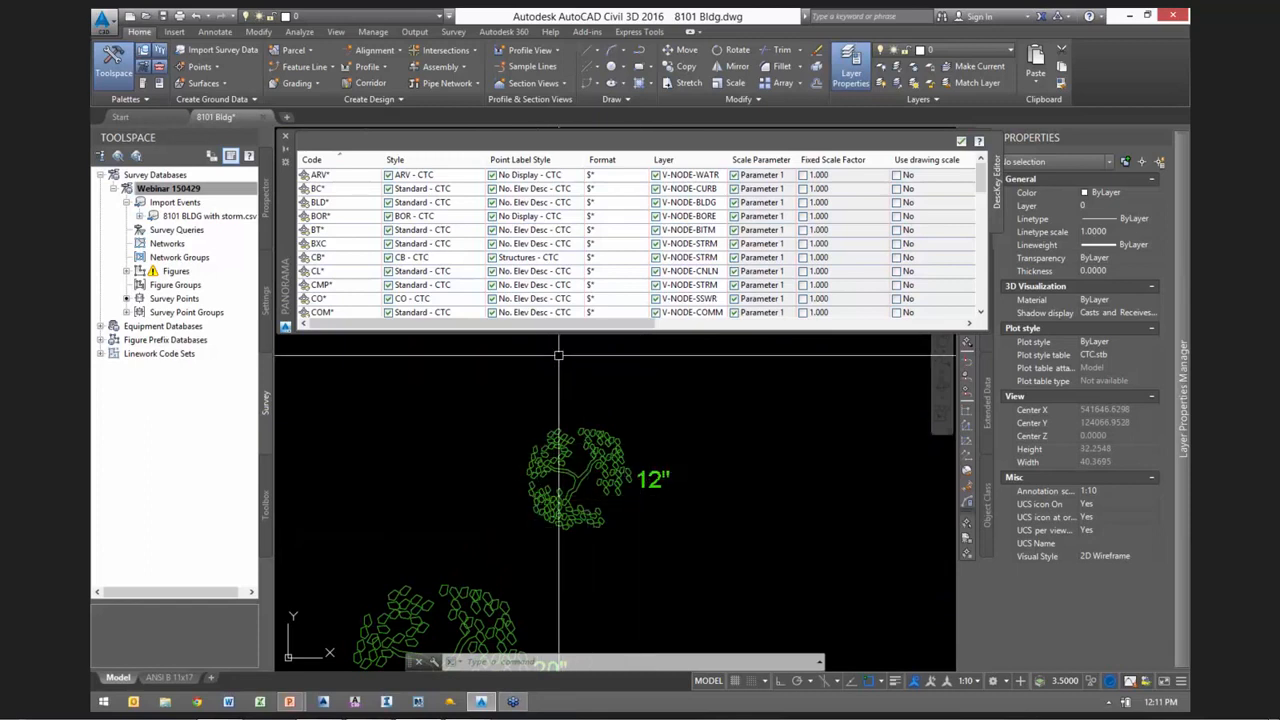
click(349, 259)
scroll(354, 294, down, 5)
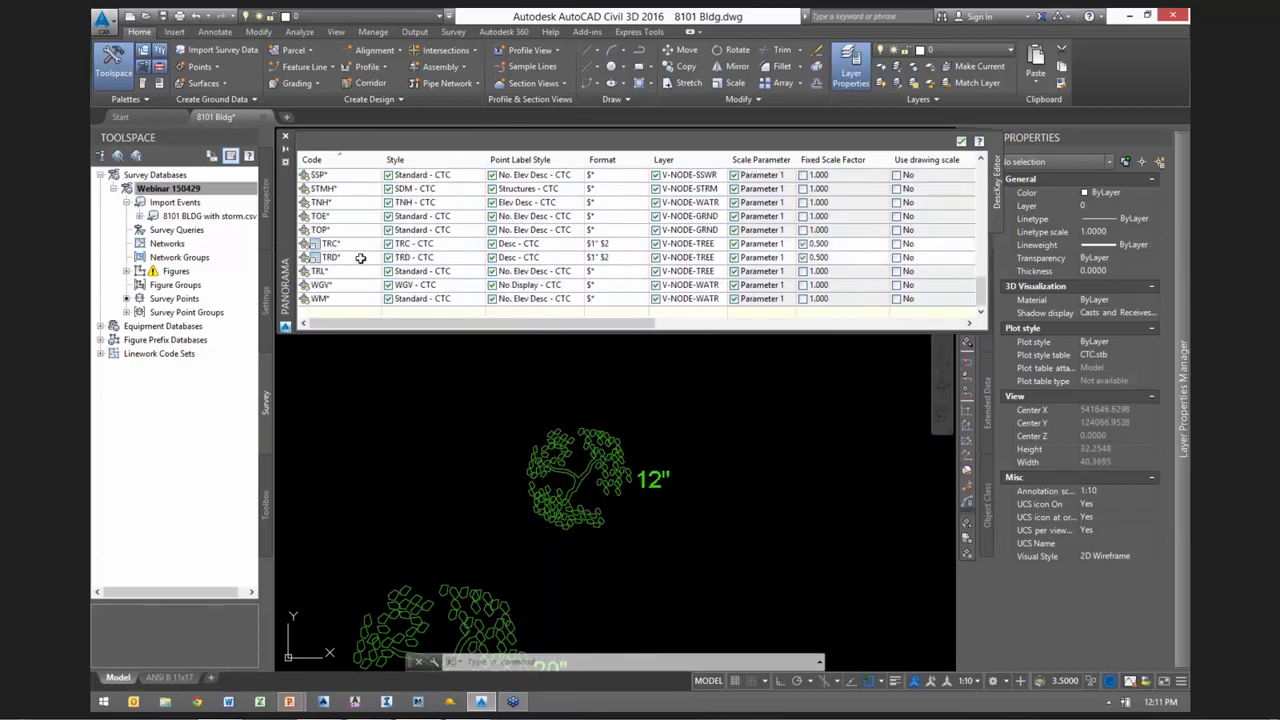
Review the marker block and size options of the TRD* key's TRD - CTC point style, and close it without changes
click(446, 258)
click(423, 259)
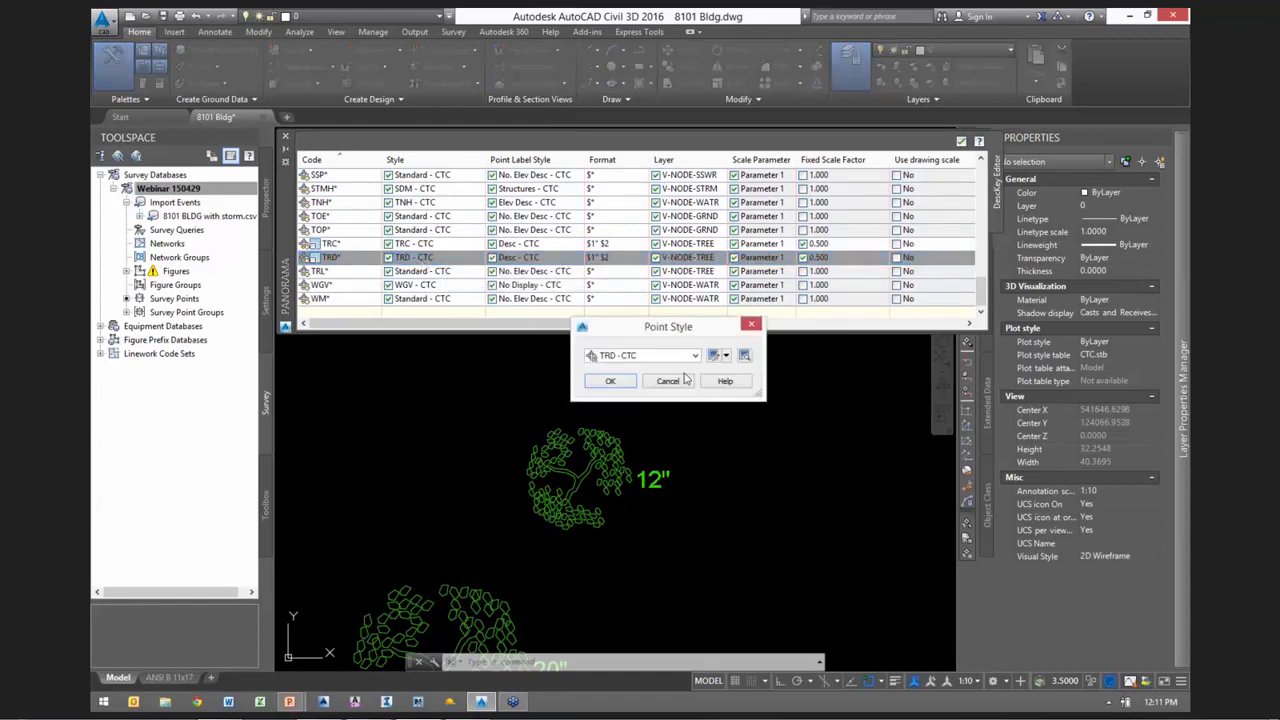
click(712, 356)
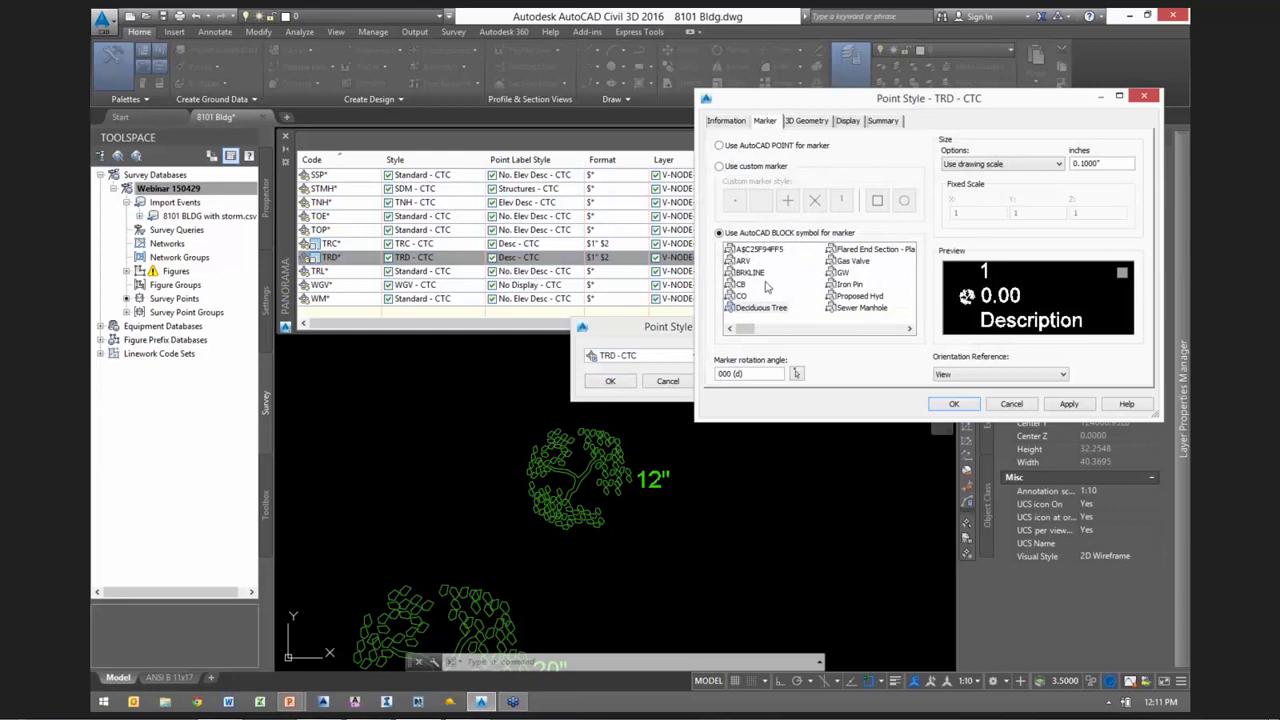
click(744, 306)
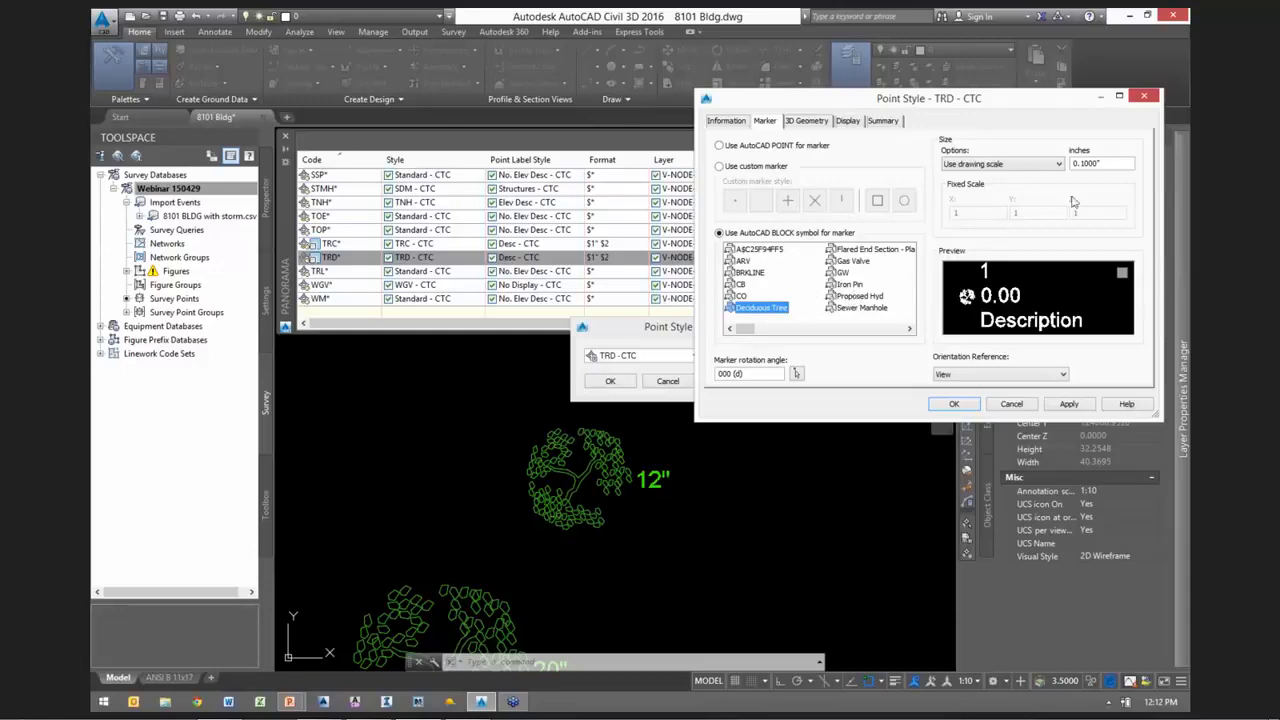
drag(1119, 160, 1055, 172)
click(1109, 164)
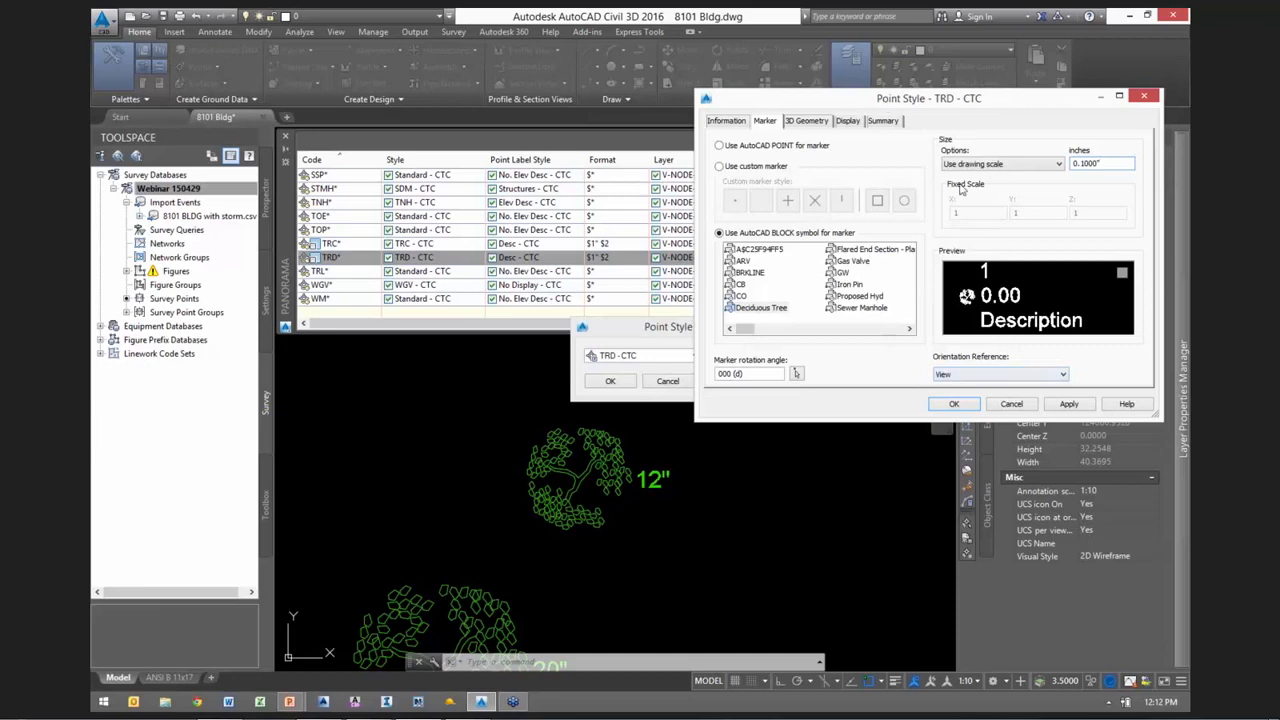
click(1012, 404)
click(669, 386)
Compare the TRD* key's point label style and format with the label on the 12-inch tree
click(510, 260)
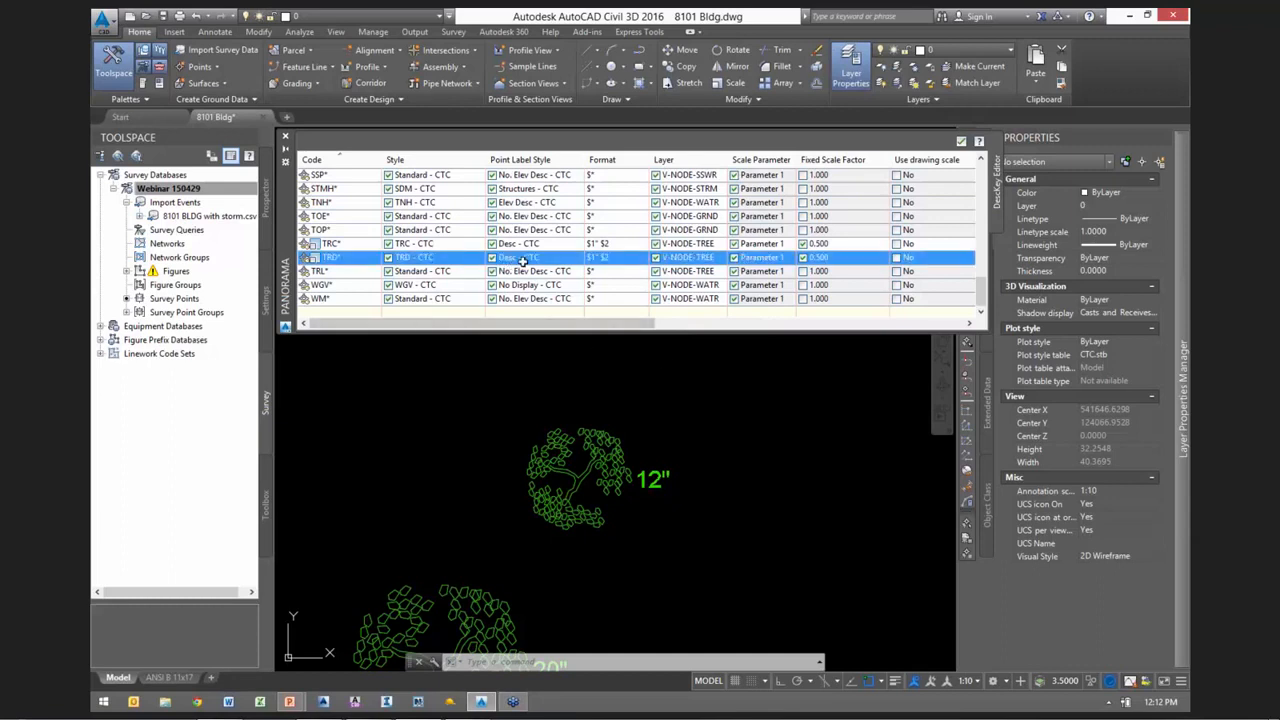
scroll(664, 484, up, 2)
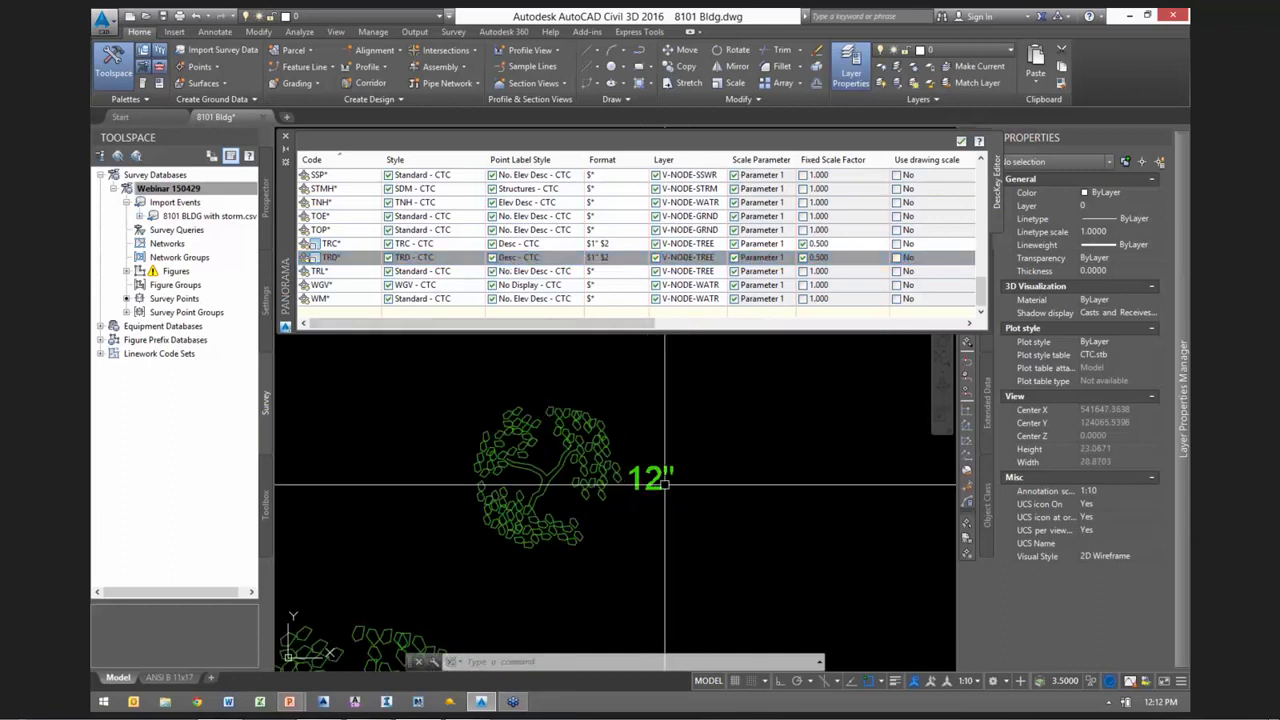
middle_drag(739, 487, 708, 478)
click(494, 259)
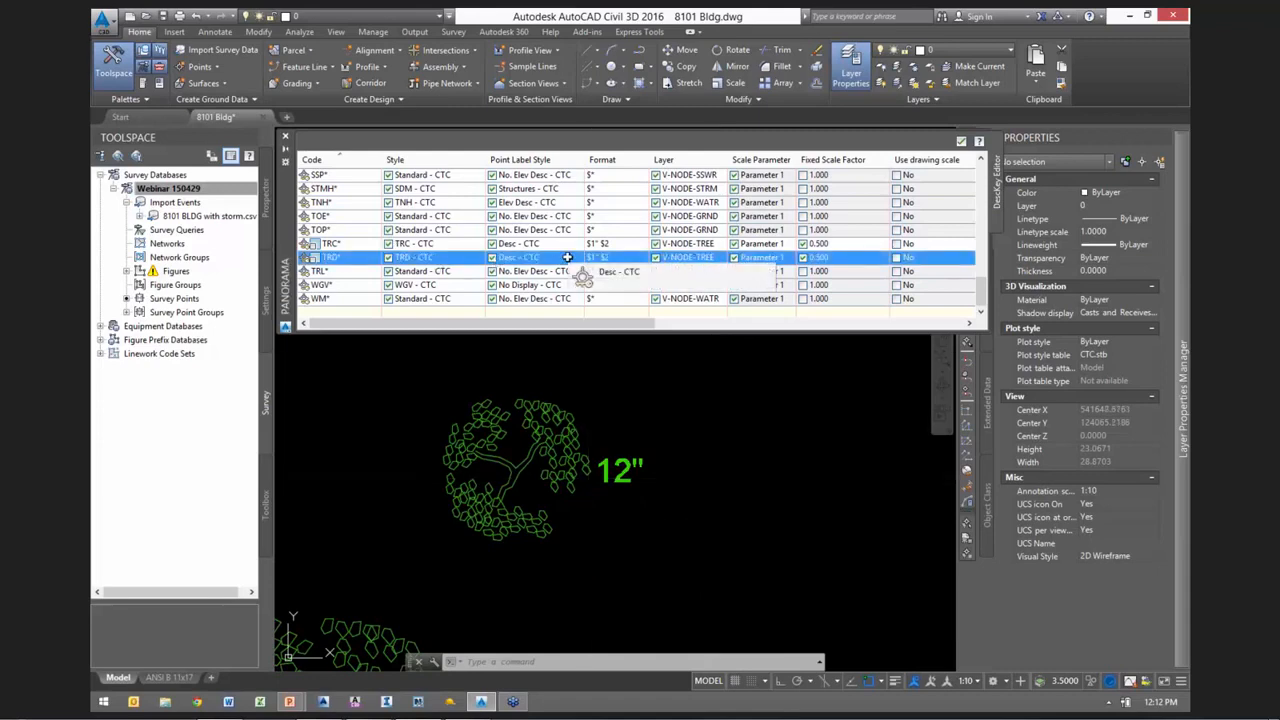
Find the G* description key and compare its point label style and format with the label on point 5322
scroll(697, 551, down, 5)
scroll(842, 494, up, 6)
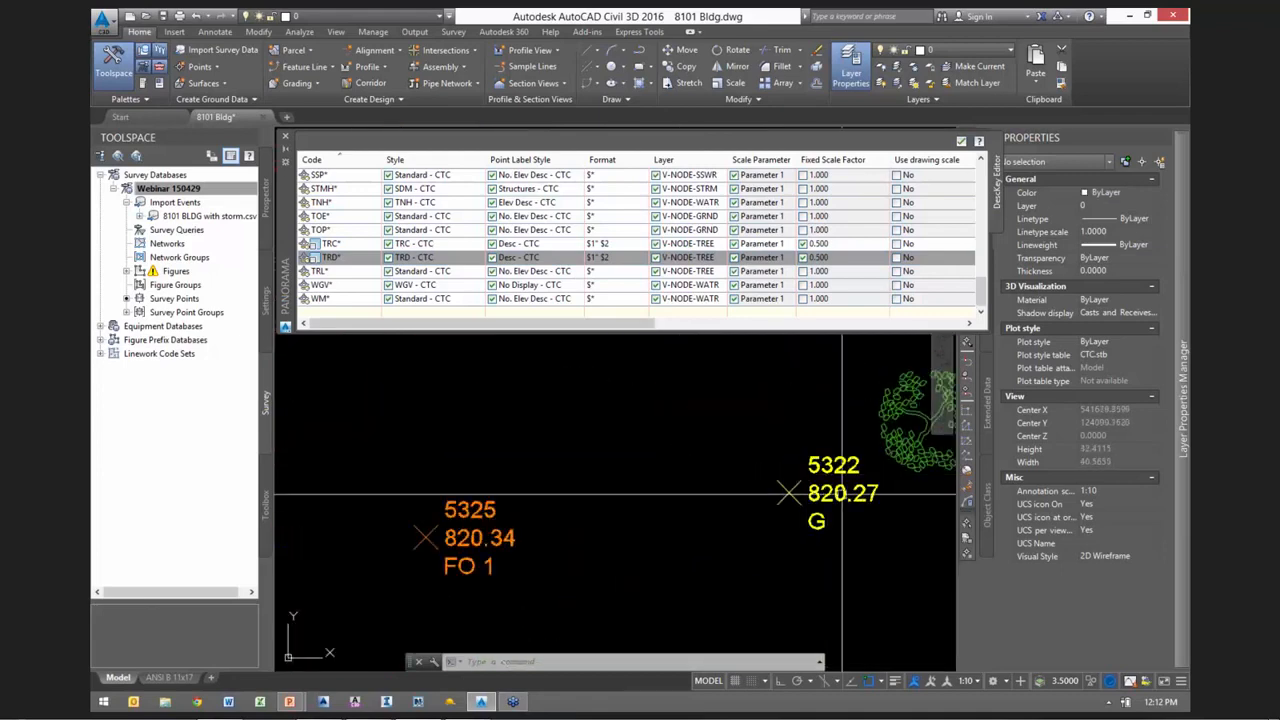
click(982, 255)
scroll(982, 255, up, 4)
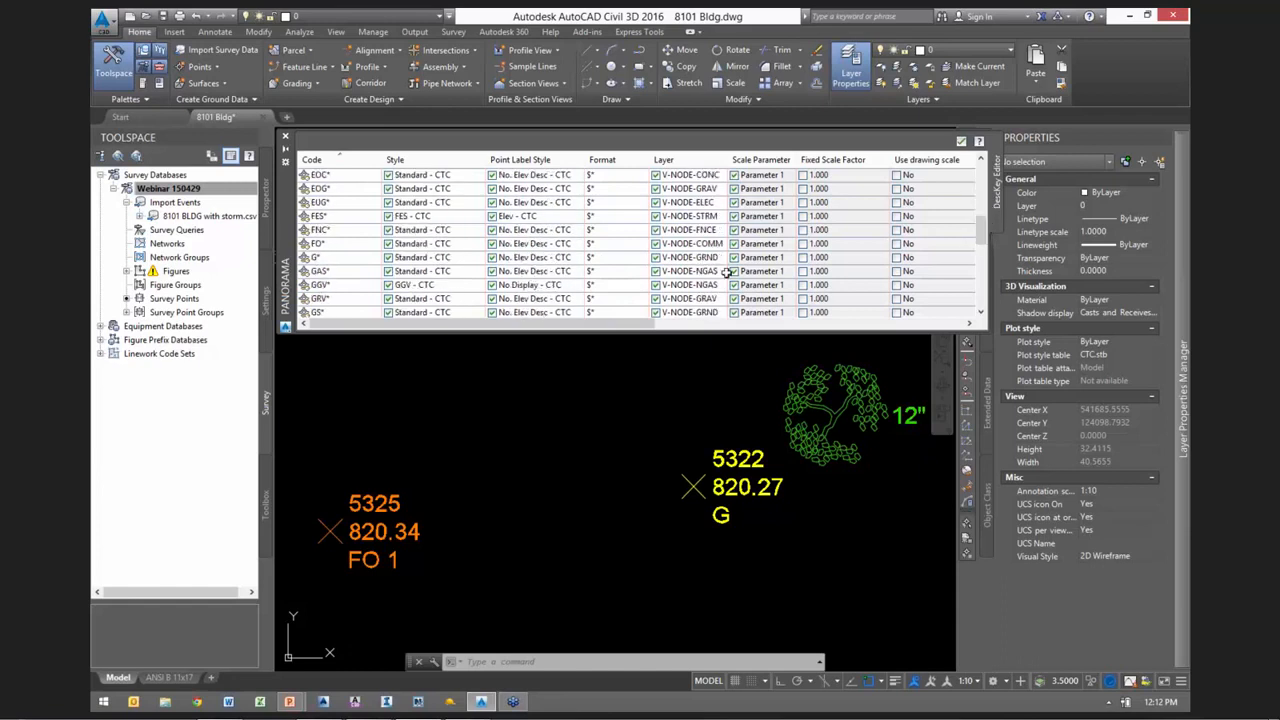
click(566, 256)
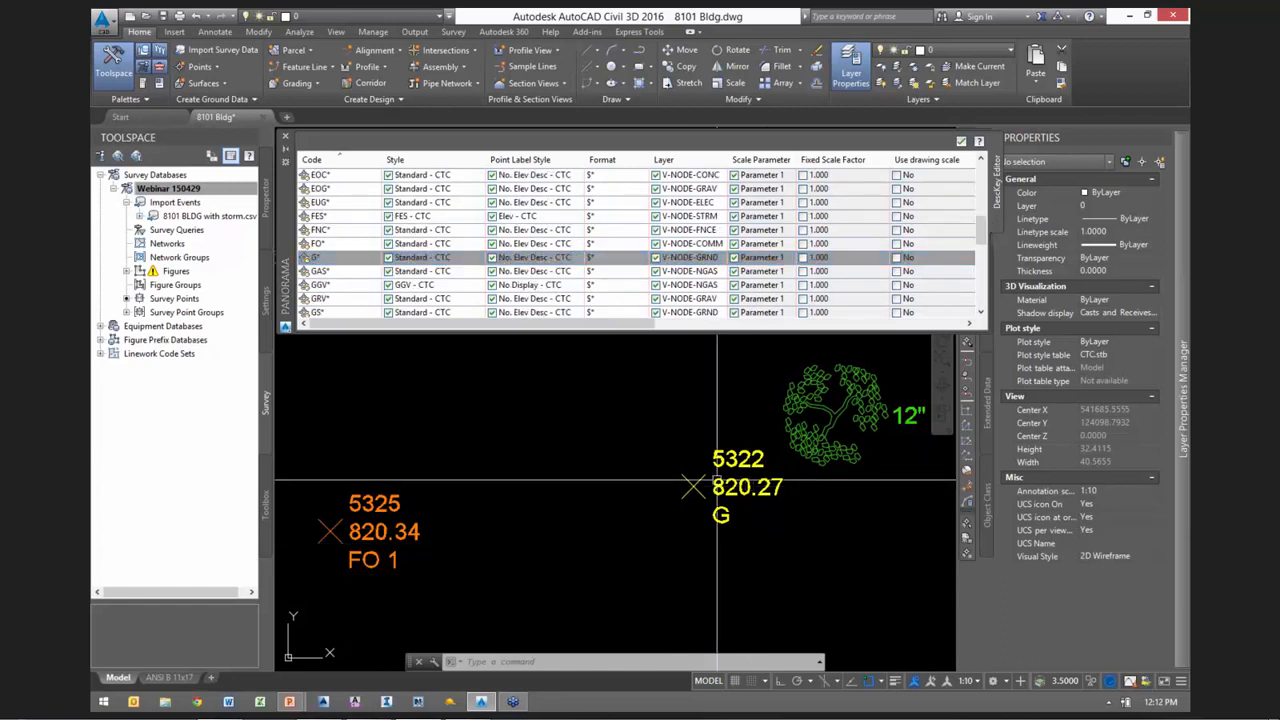
scroll(982, 235, down, 6)
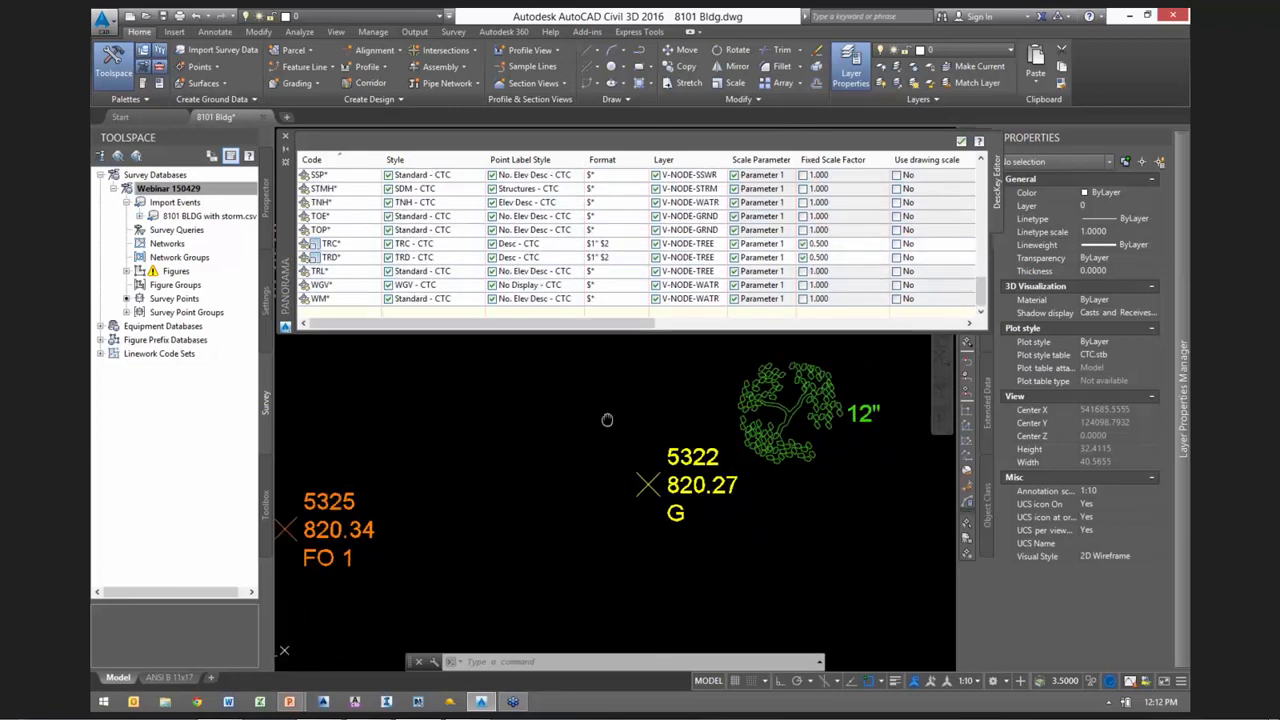
middle_drag(686, 423, 606, 419)
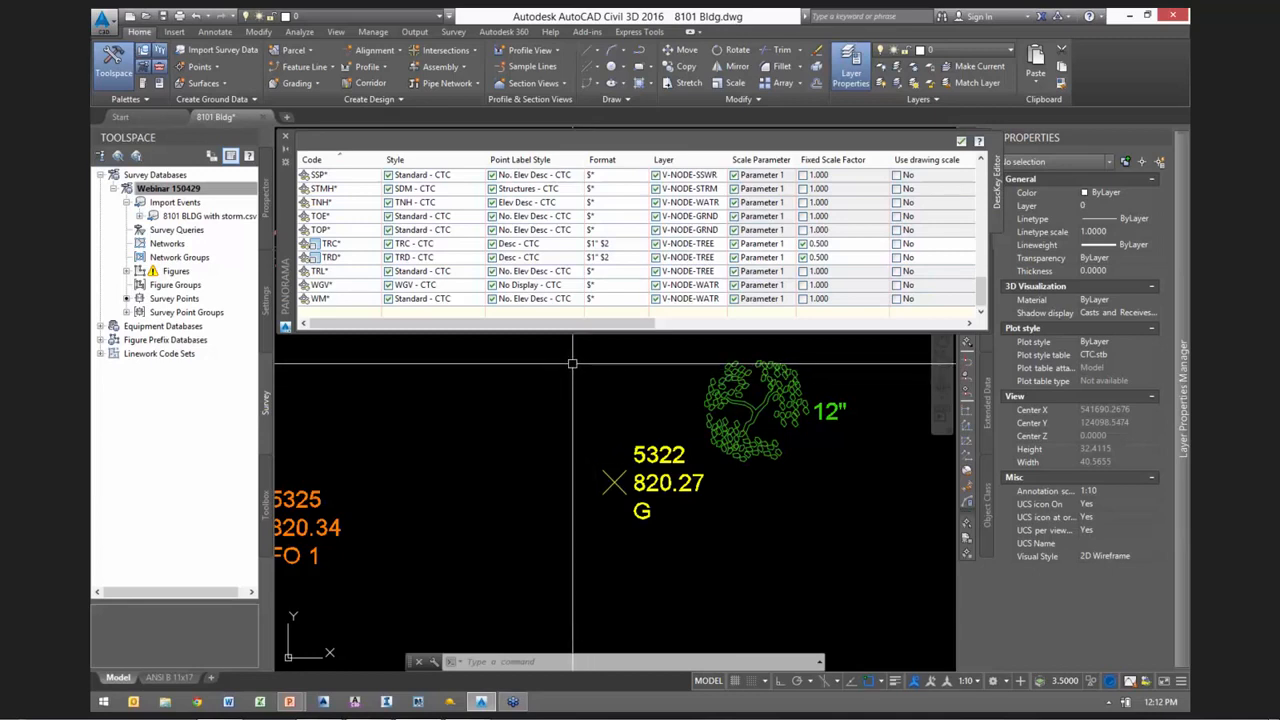
Open survey point 5322 in the point editor, widen the description columns to compare raw and full descriptions, and close the editor
click(651, 461)
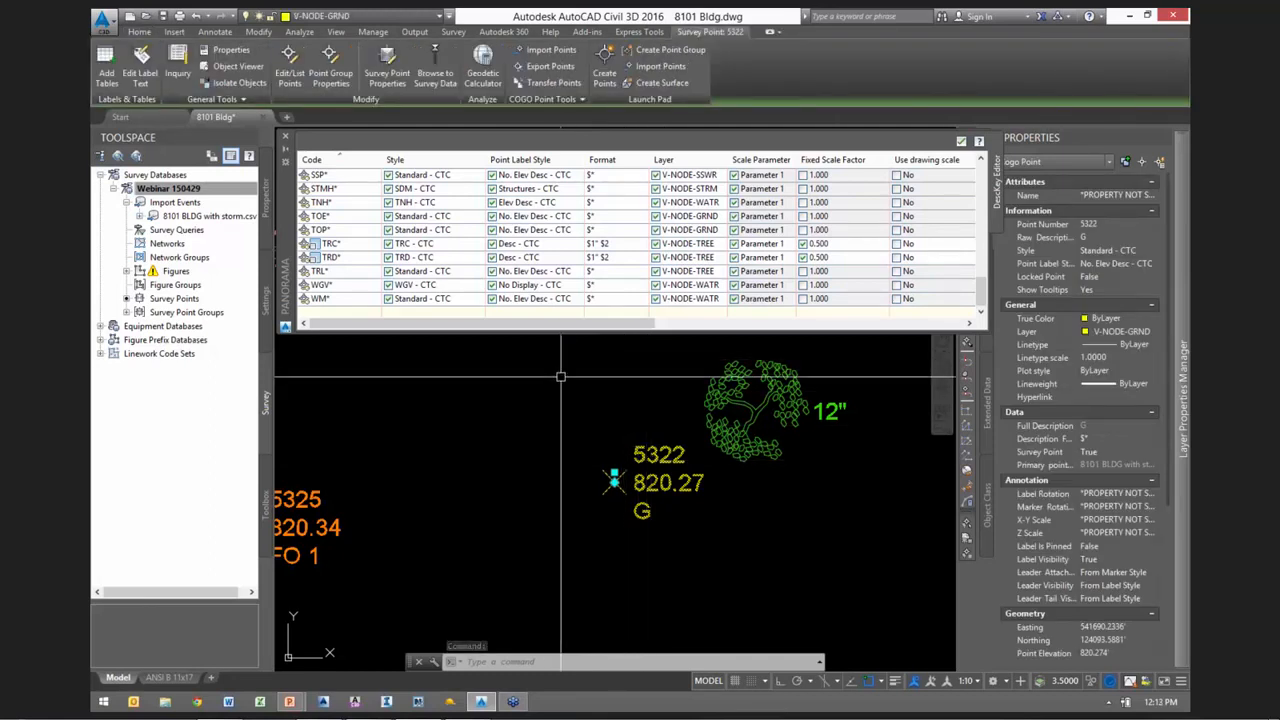
right_click(670, 442)
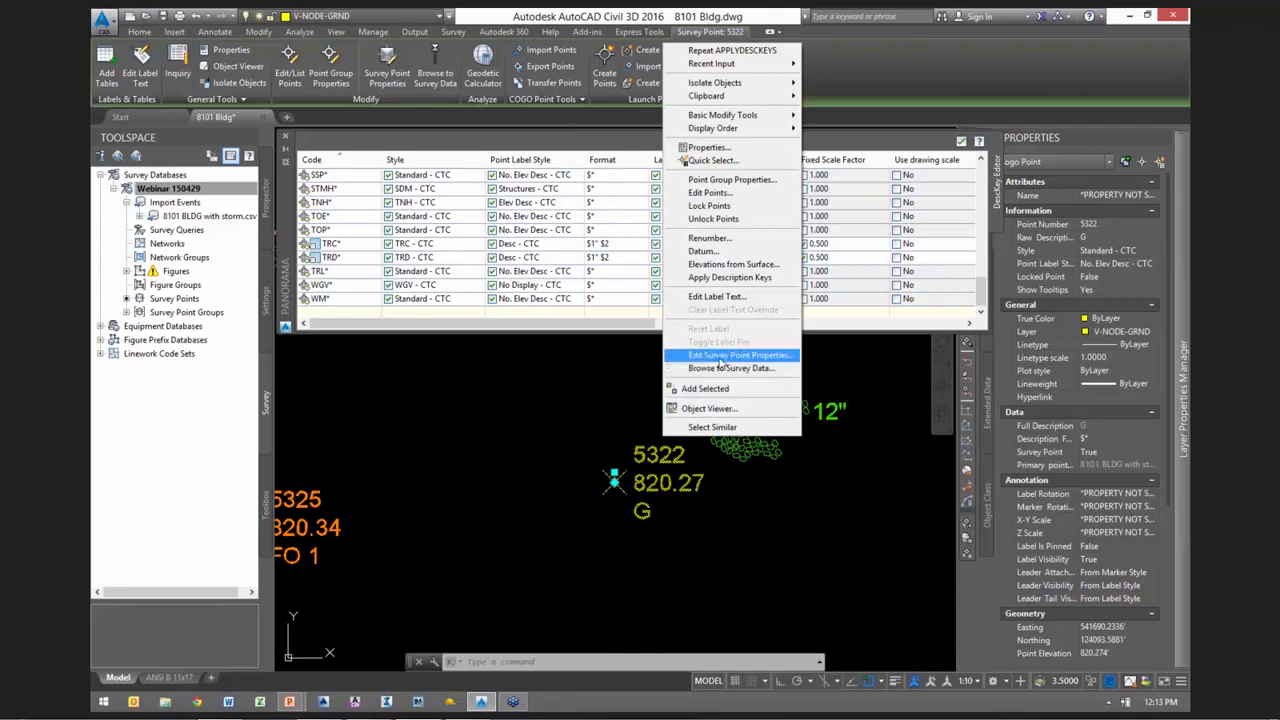
click(709, 192)
key(Escape)
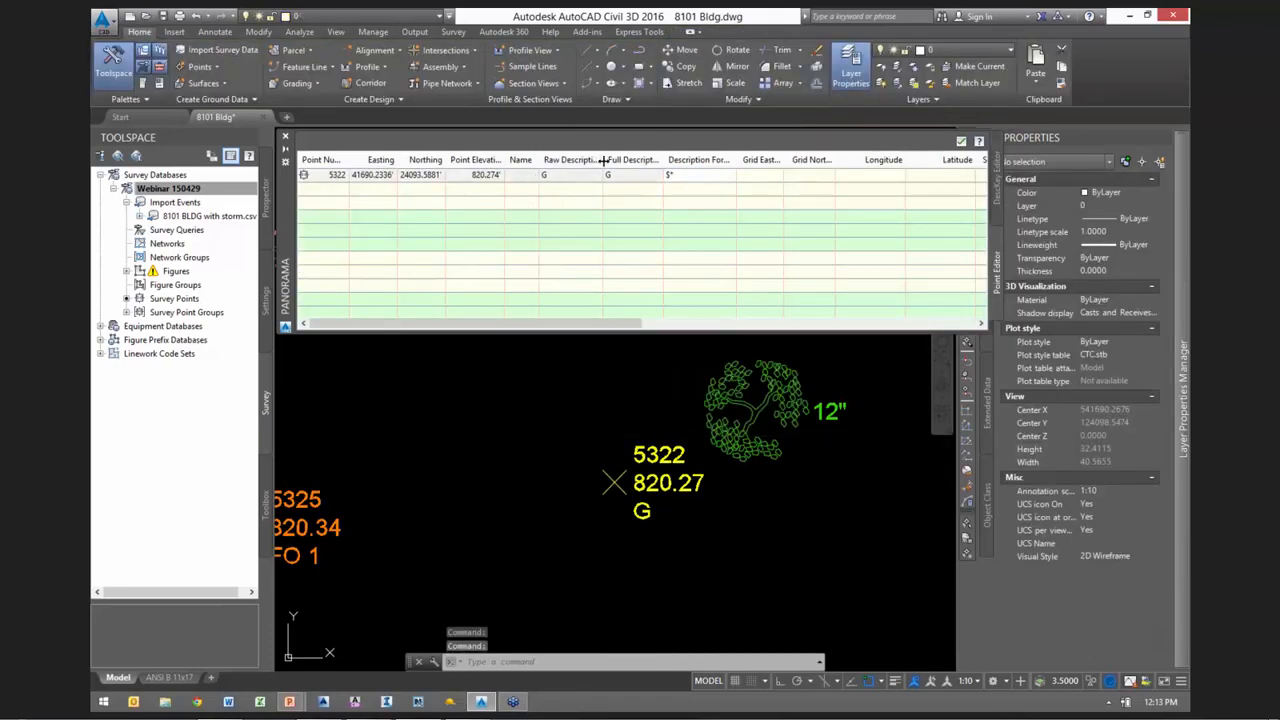
drag(607, 160, 746, 160)
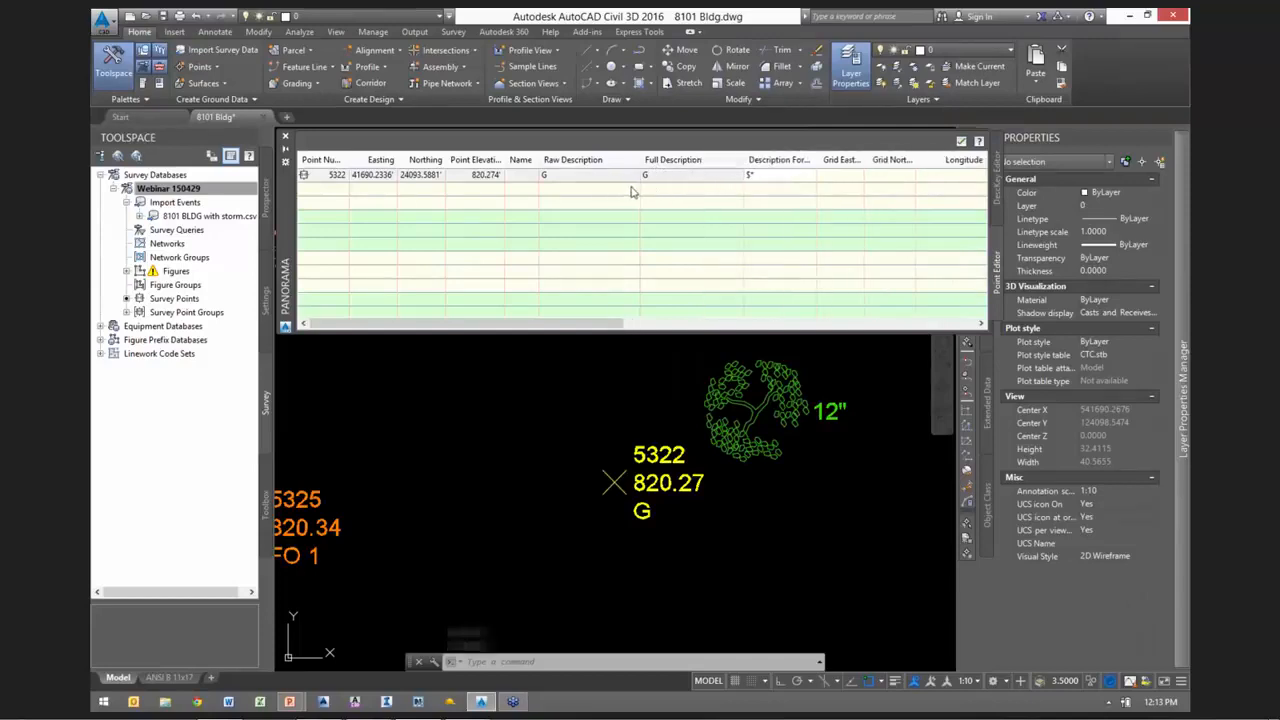
click(960, 141)
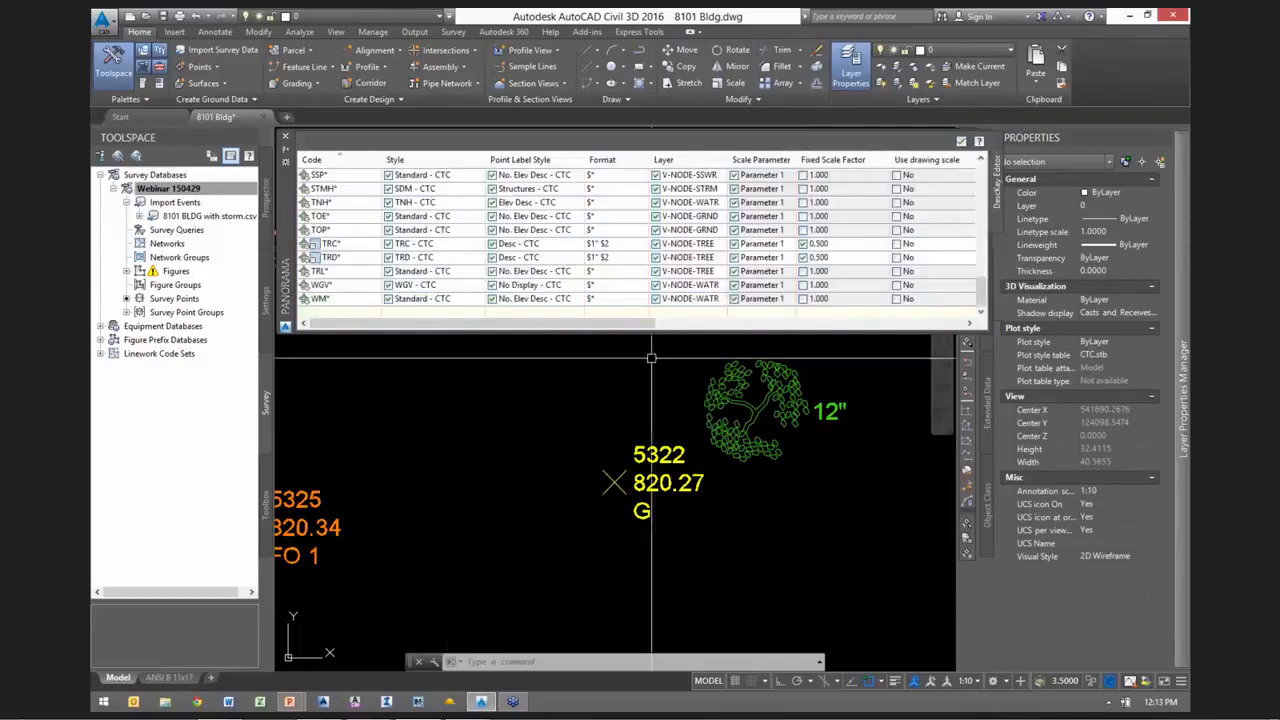
scroll(606, 478, down, 3)
key(Escape)
key(Escape)
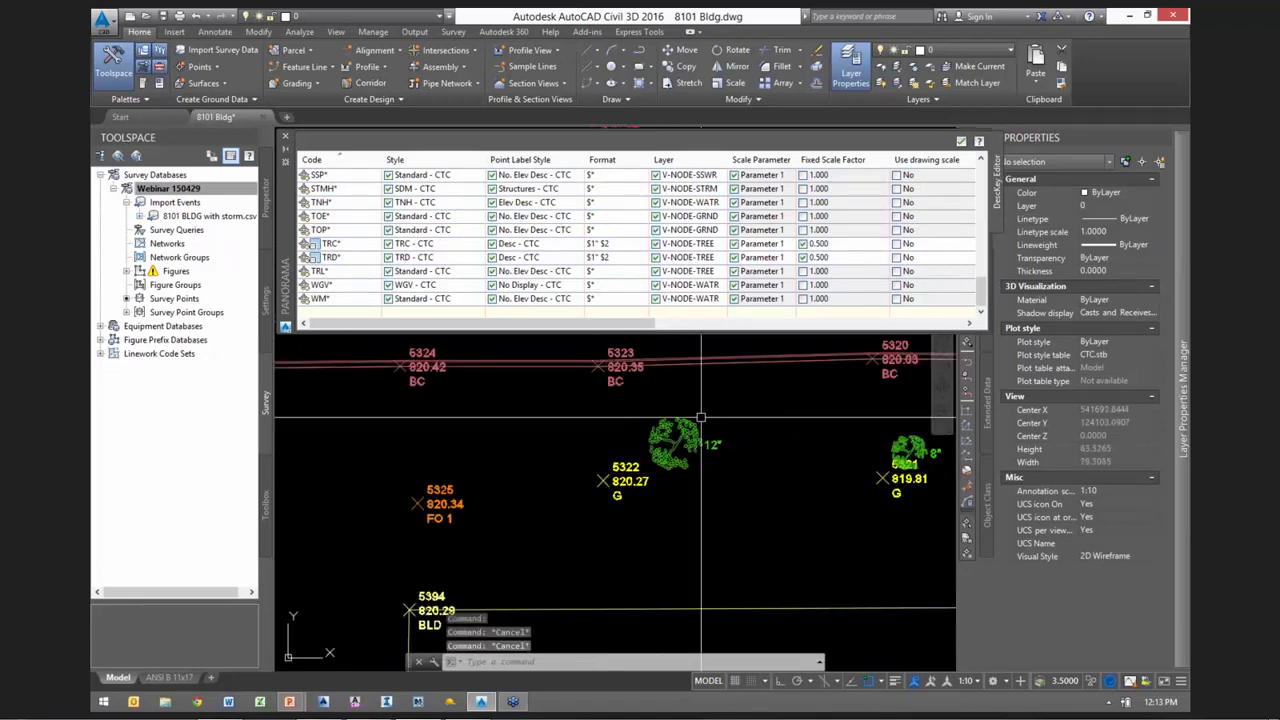
Open the 12-inch tree's survey point in the point editor and compare its raw description, full description and description format
scroll(700, 440, up, 5)
middle_drag(737, 457, 810, 337)
scroll(817, 392, down, 4)
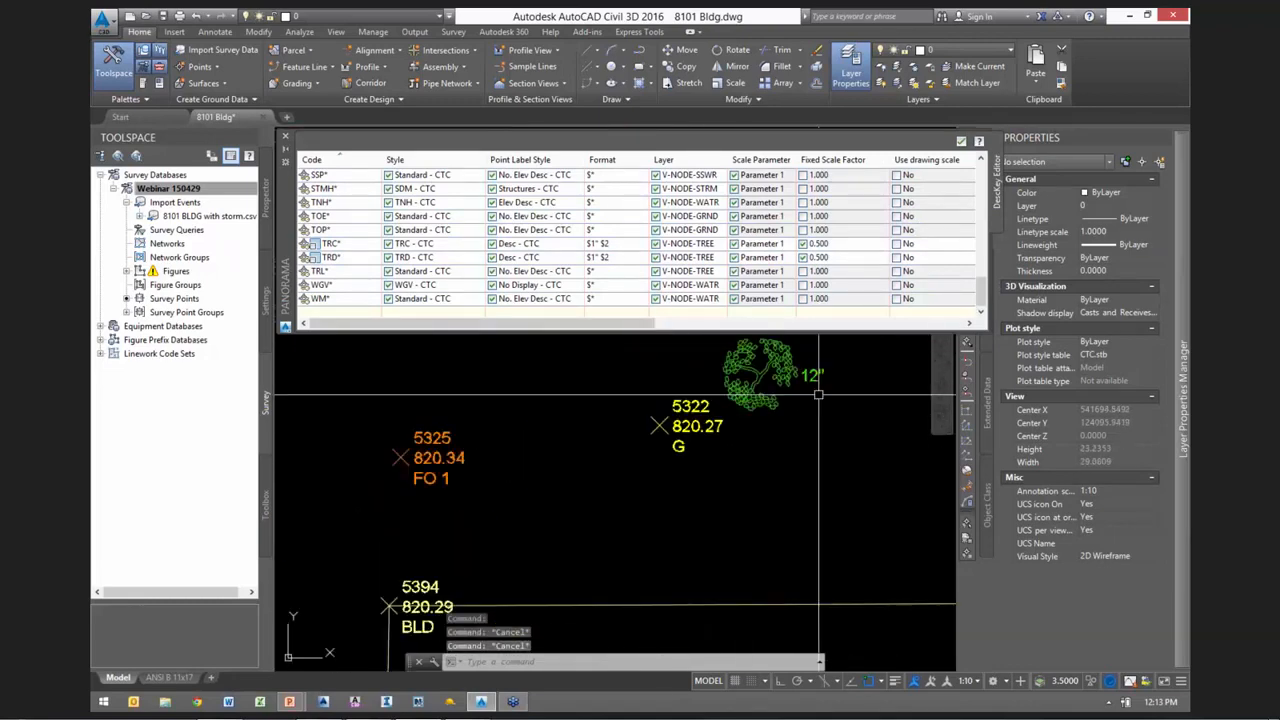
middle_drag(629, 580, 854, 342)
scroll(687, 355, up, 2)
scroll(687, 355, up, 3)
middle_drag(674, 449, 627, 536)
click(623, 434)
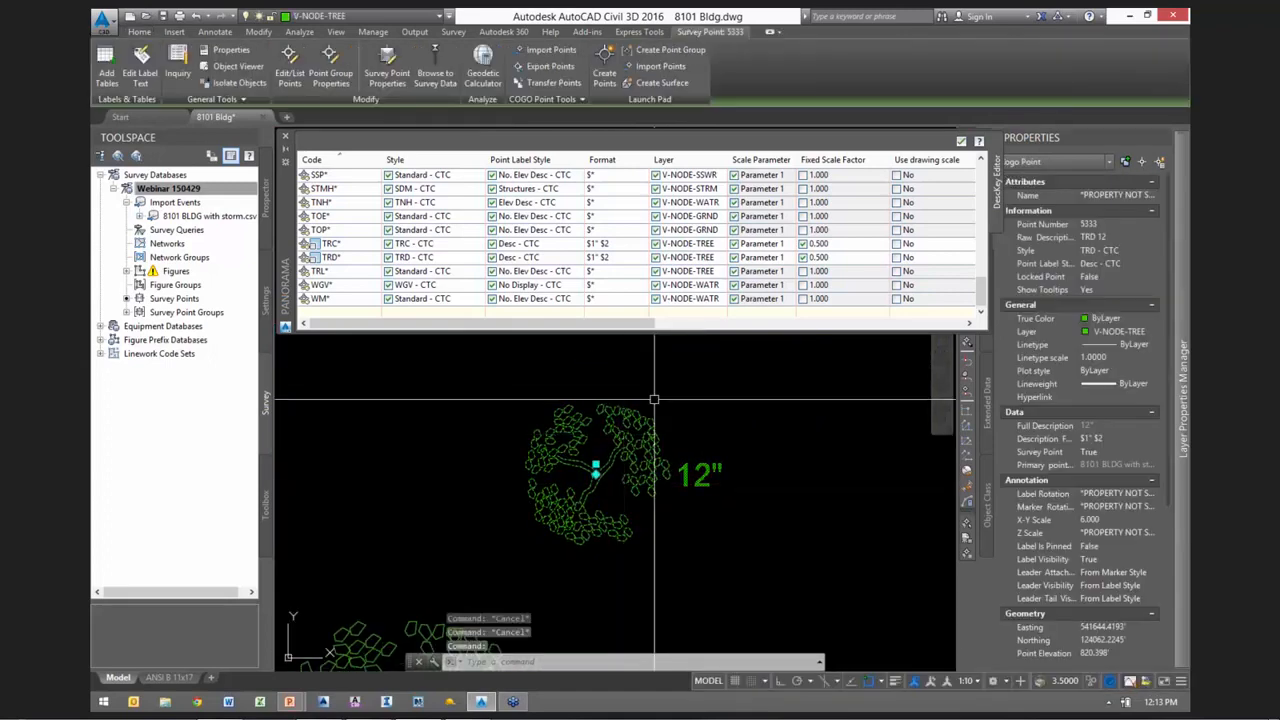
right_click(657, 403)
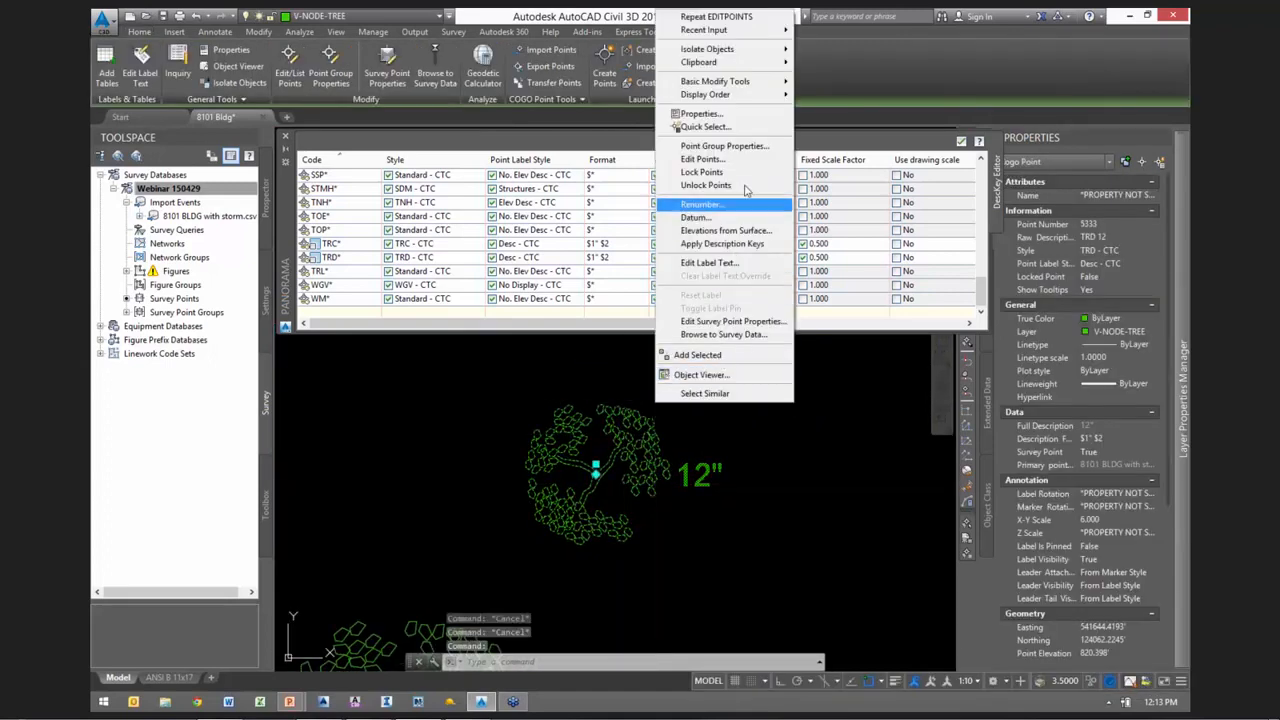
click(718, 159)
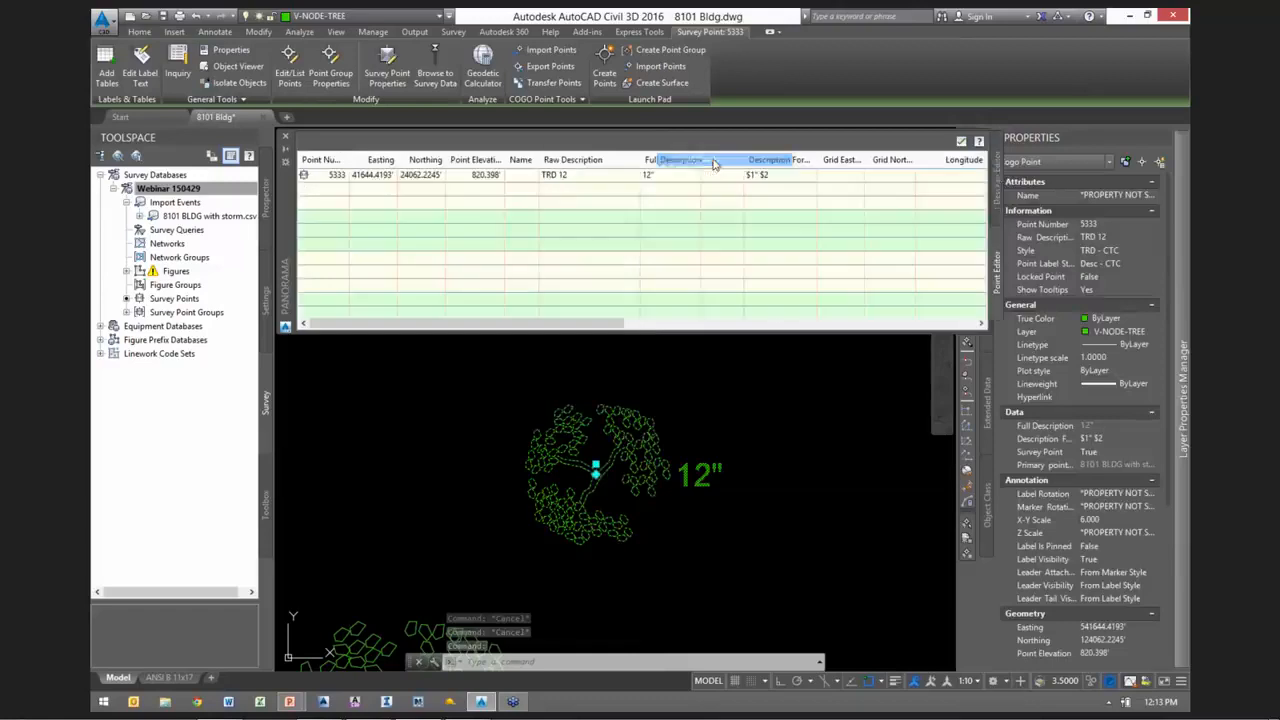
click(584, 178)
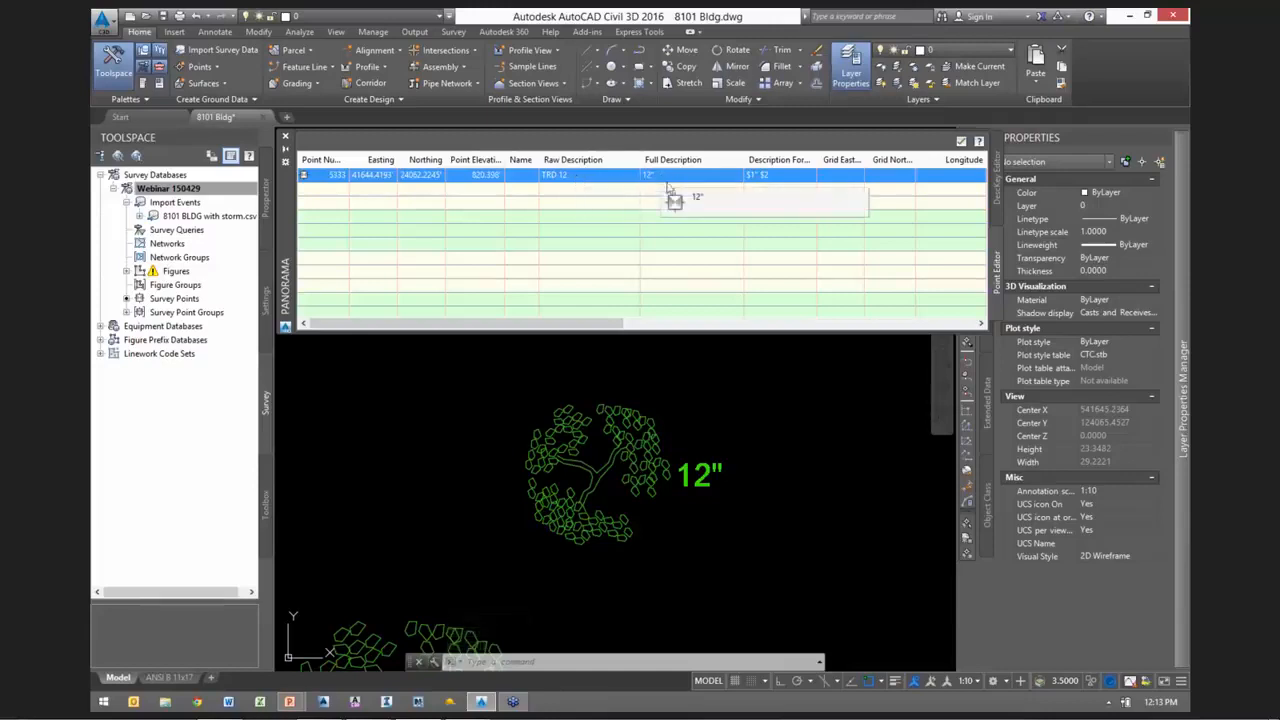
Examine the format code of the TRC* and TRD* description keys against the label on the 12-inch tree
click(997, 195)
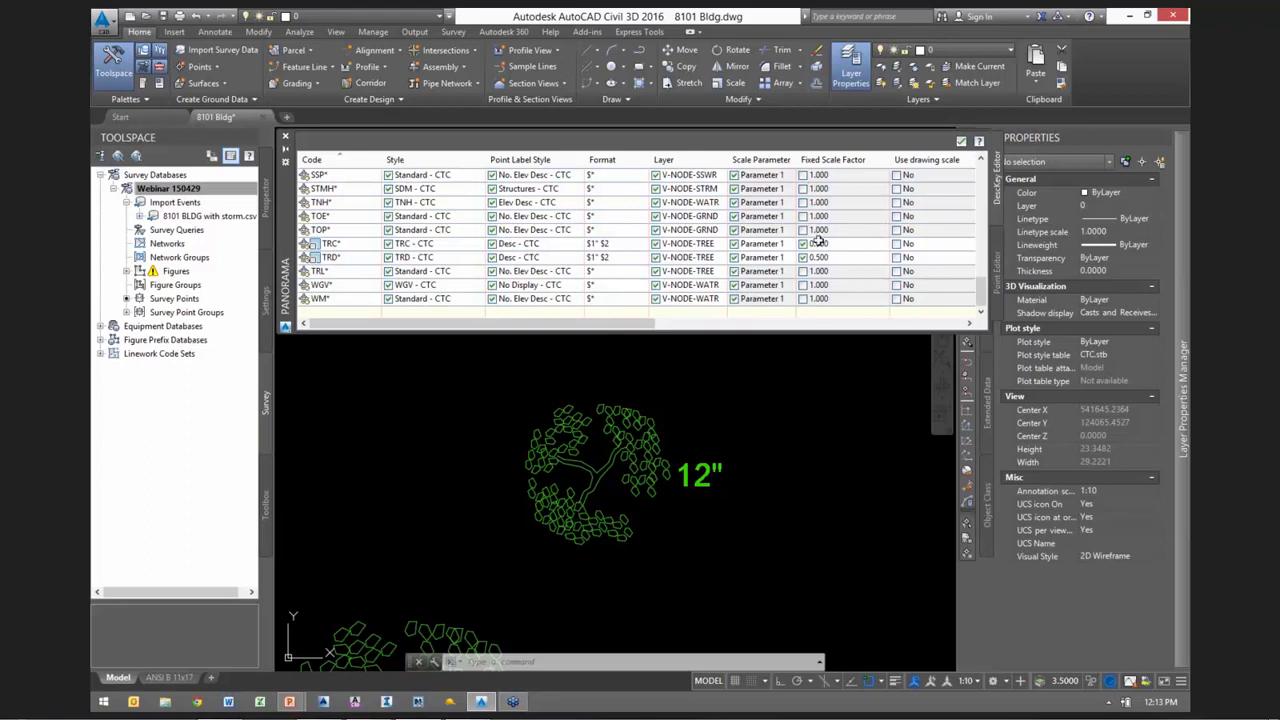
click(623, 244)
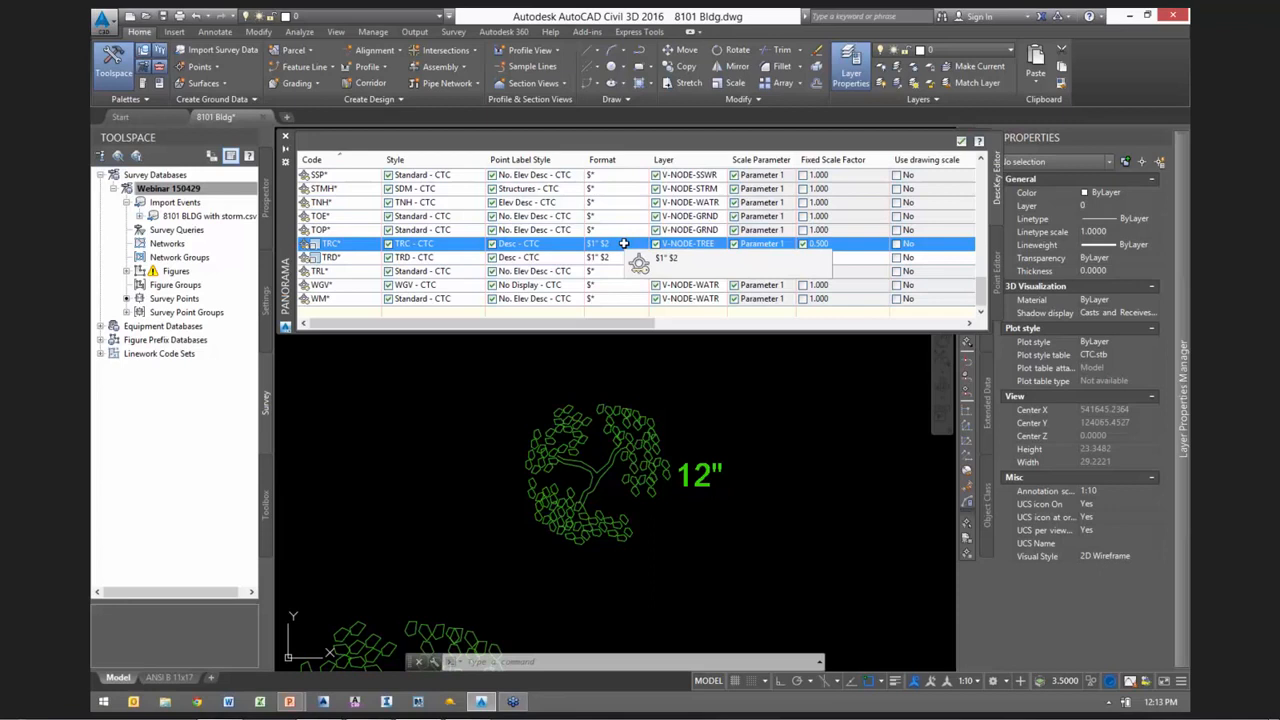
drag(638, 263, 636, 263)
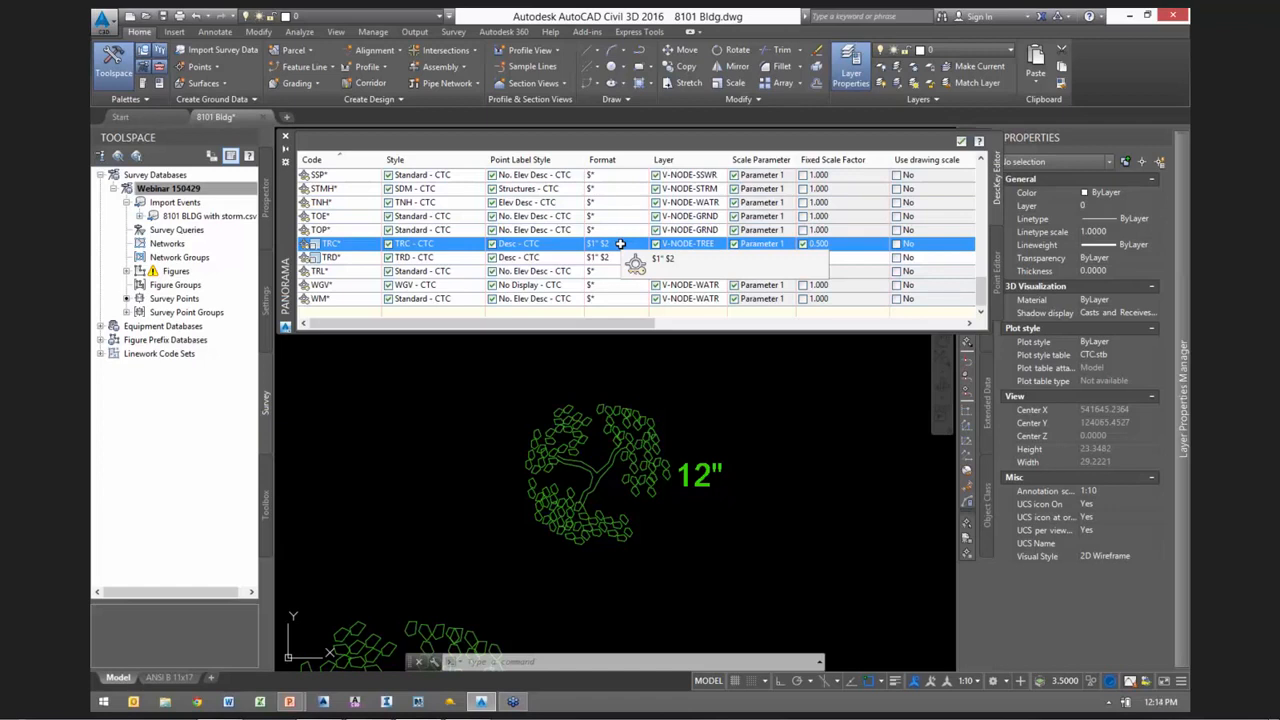
drag(620, 244, 622, 257)
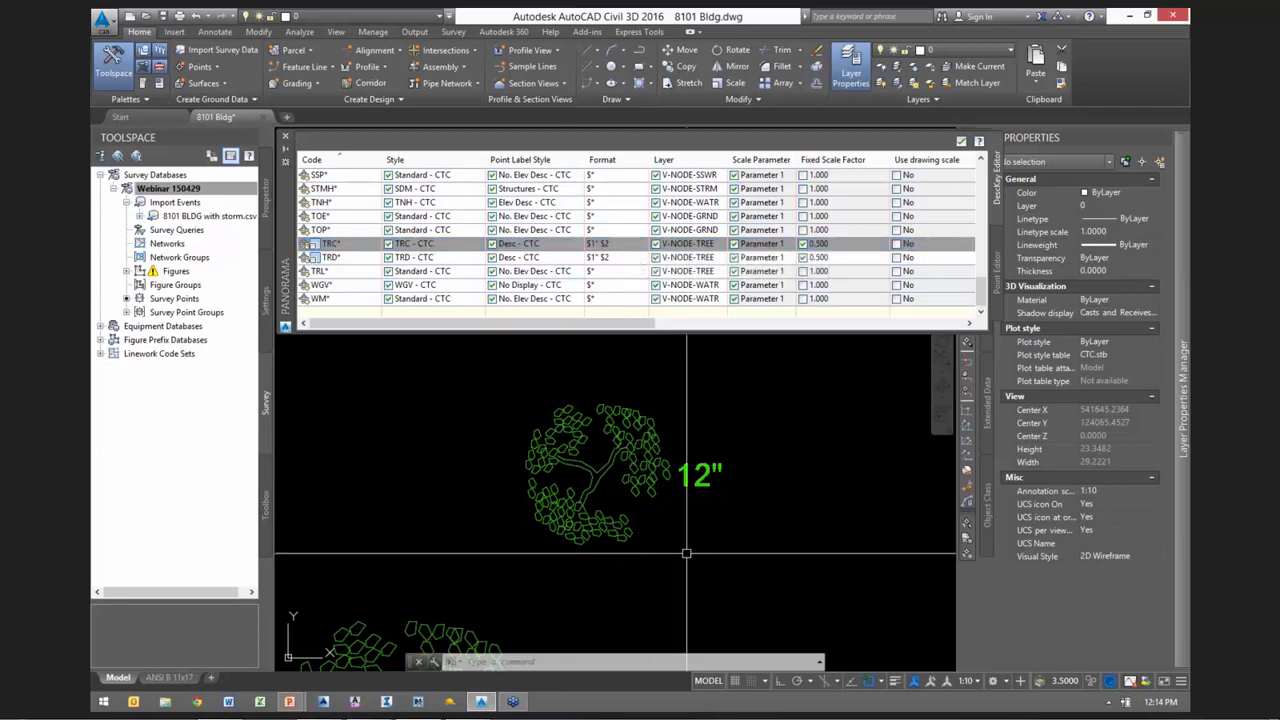
middle_drag(692, 546, 632, 551)
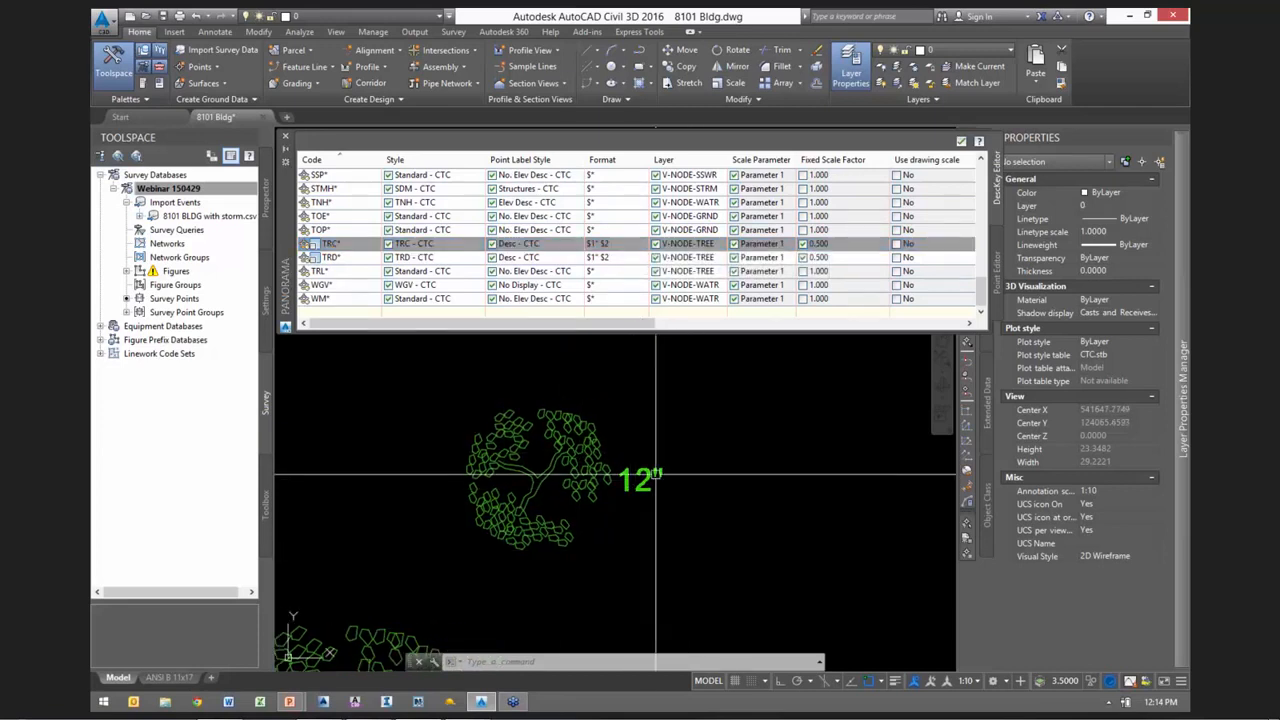
mouse_move(528, 497)
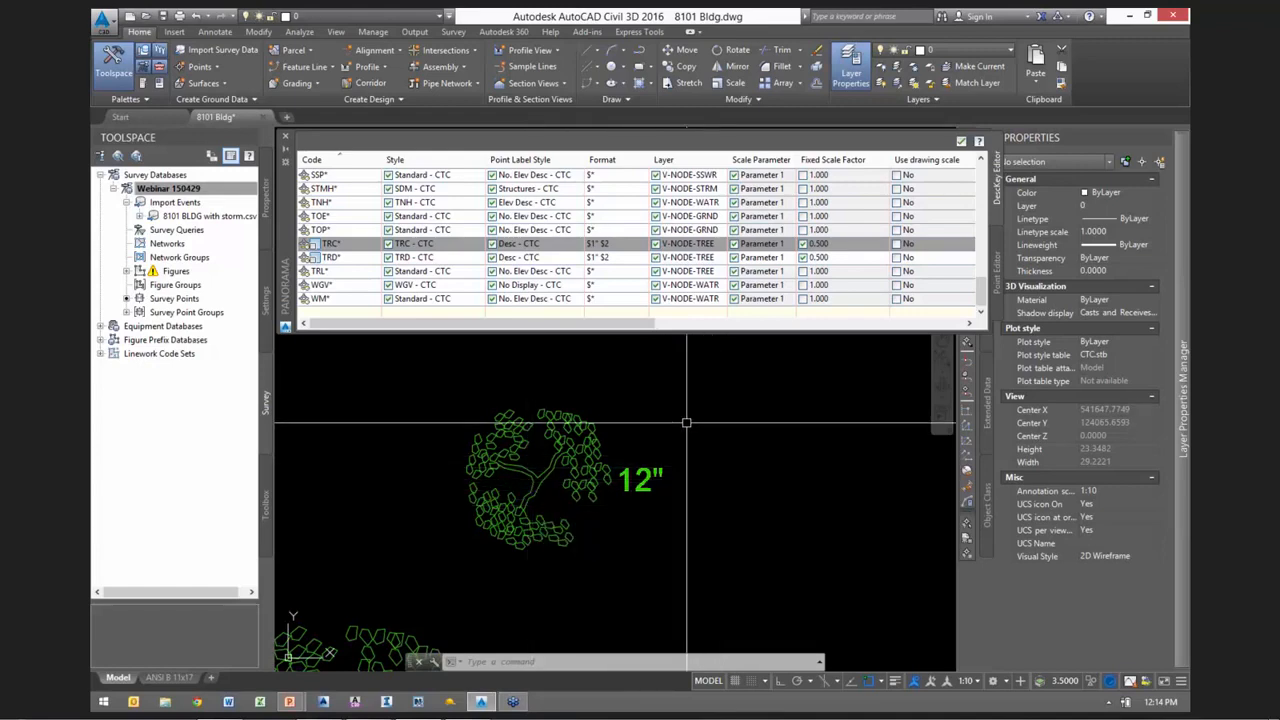
click(598, 246)
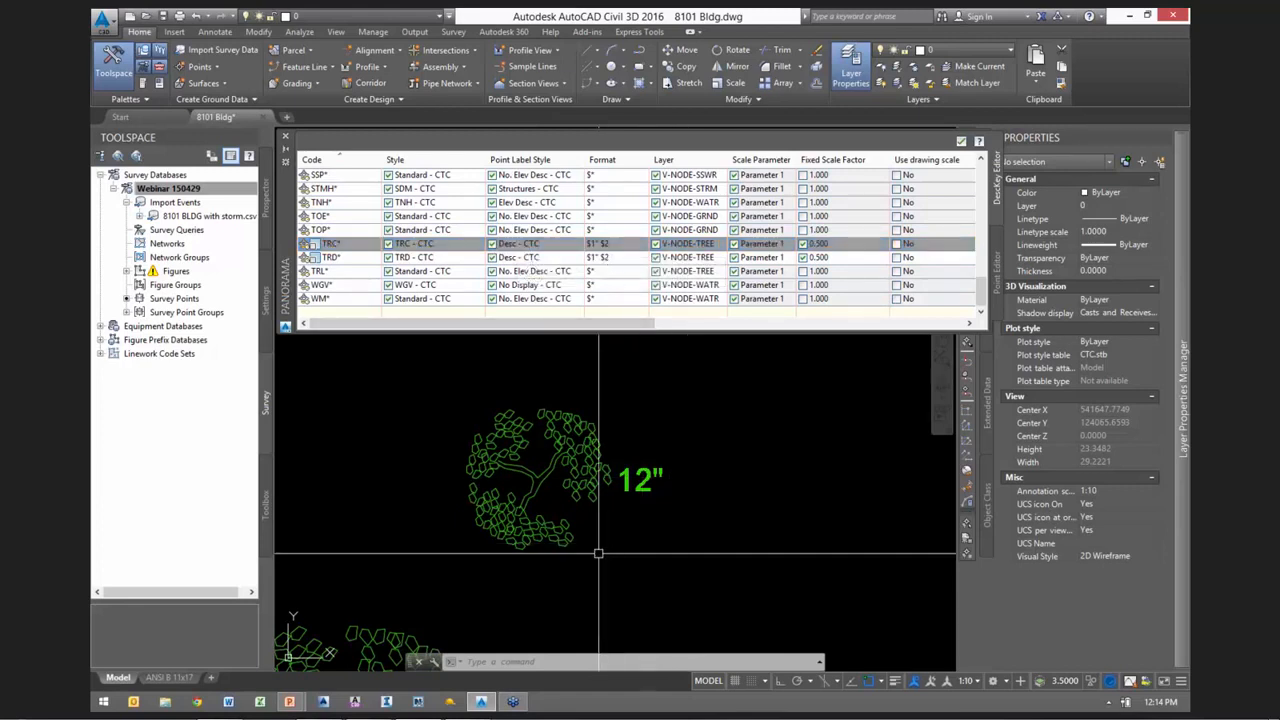
middle_drag(725, 424, 684, 425)
Set the format of both the TRC* and TRD* description keys to $0
click(626, 244)
click(626, 244)
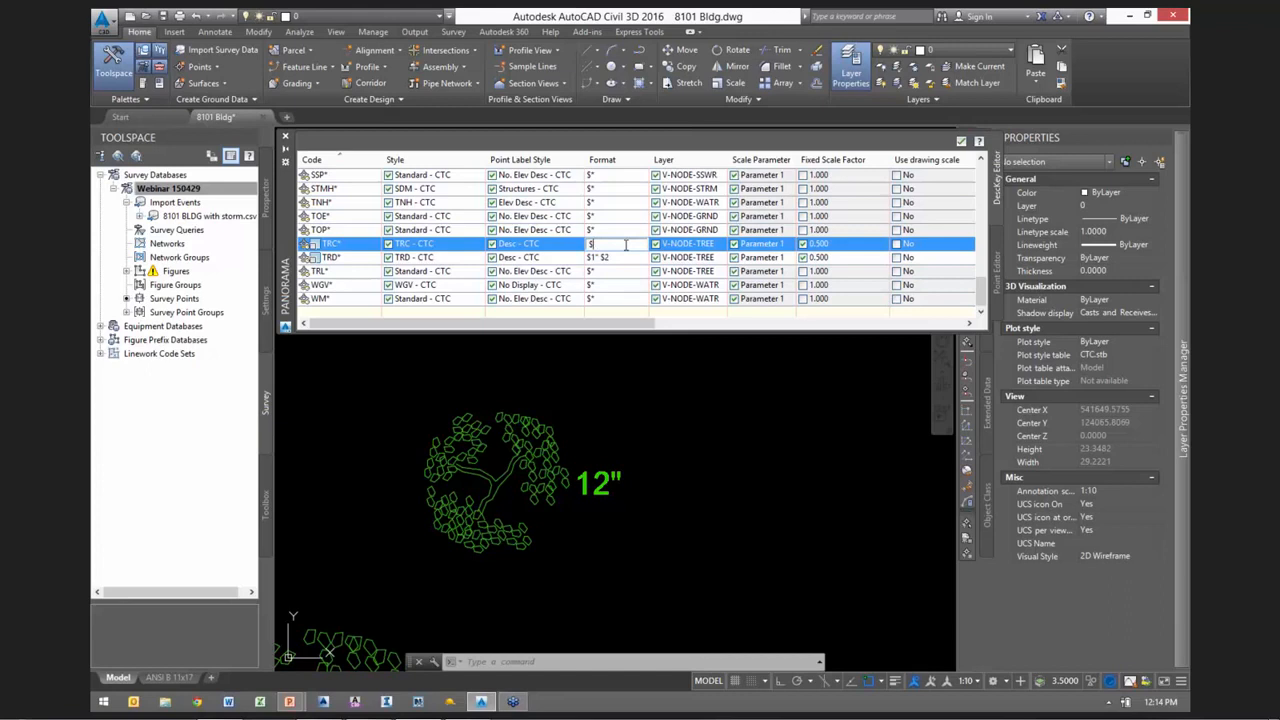
key(Return)
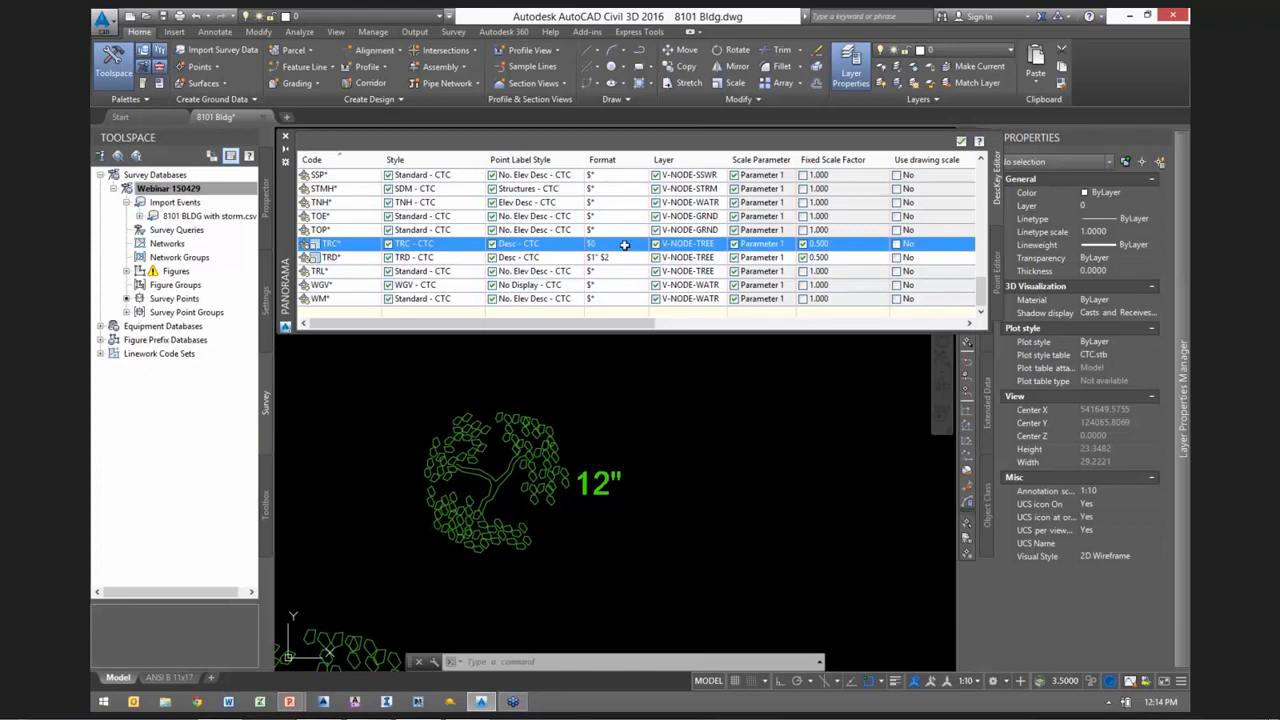
click(627, 257)
click(628, 256)
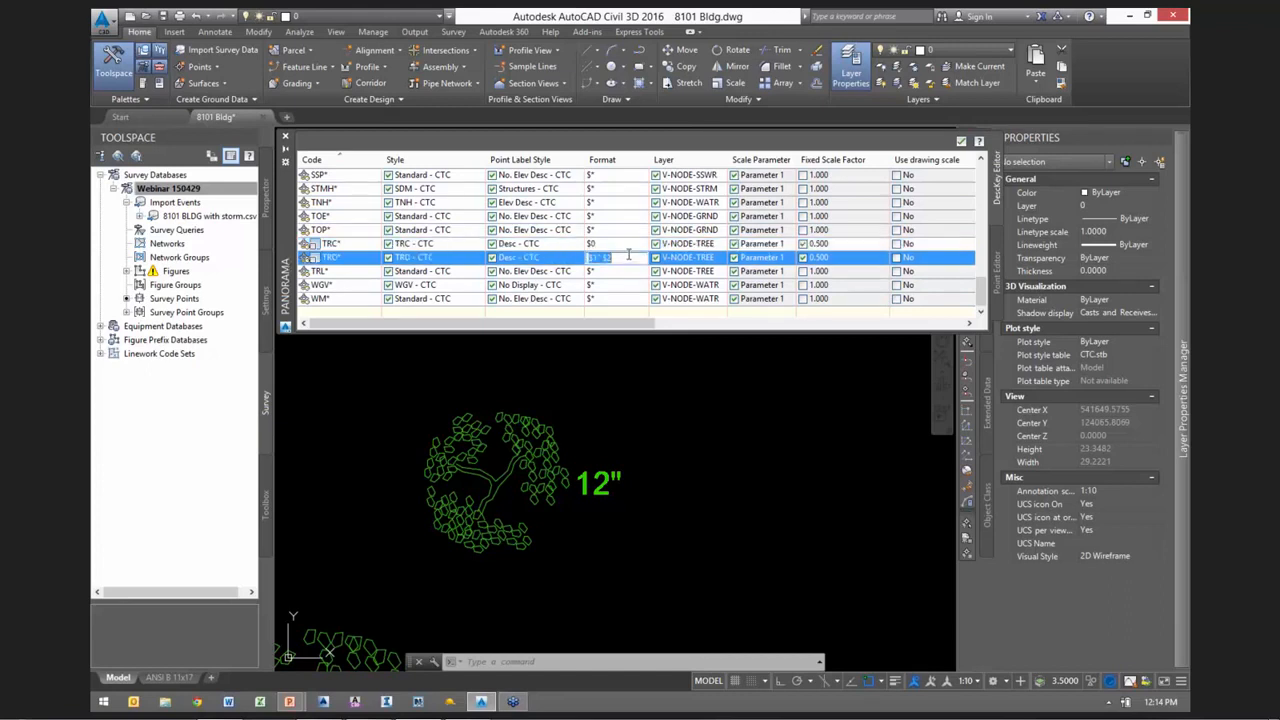
text($0)
key(Return)
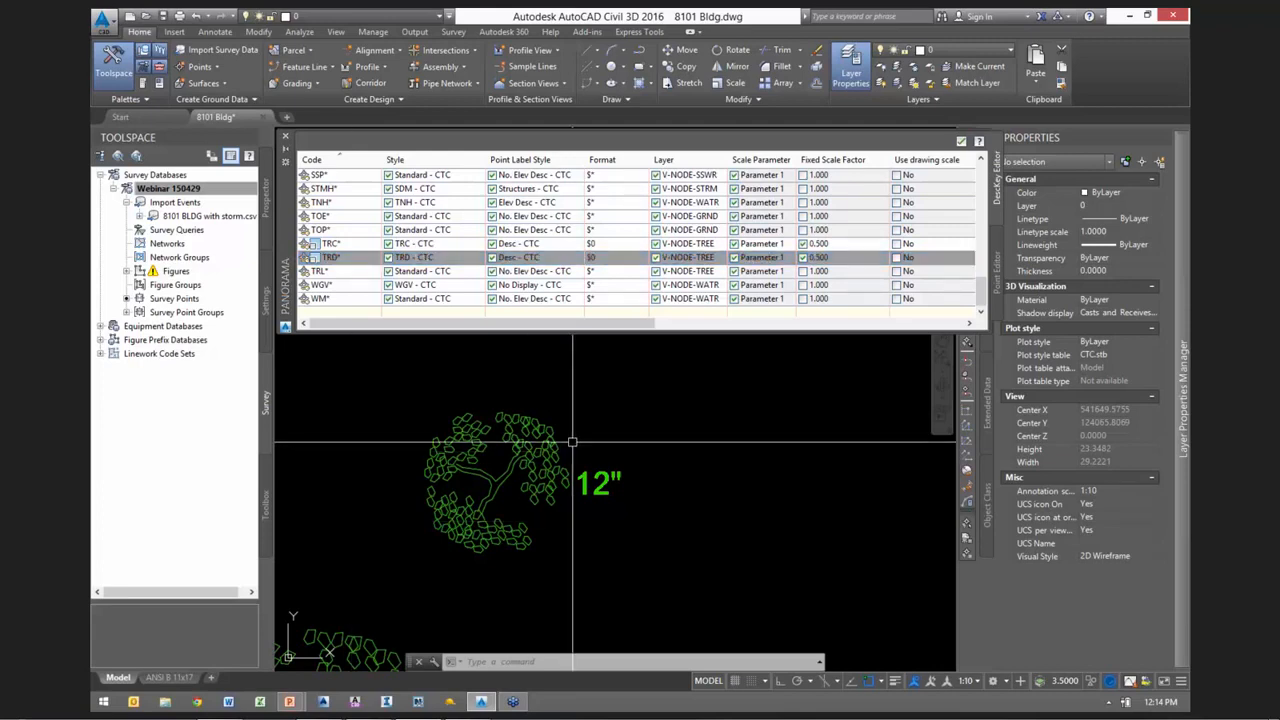
Apply the description keys to the 12-inch tree point and compare its raw and full descriptions in the point editor
right_click(670, 466)
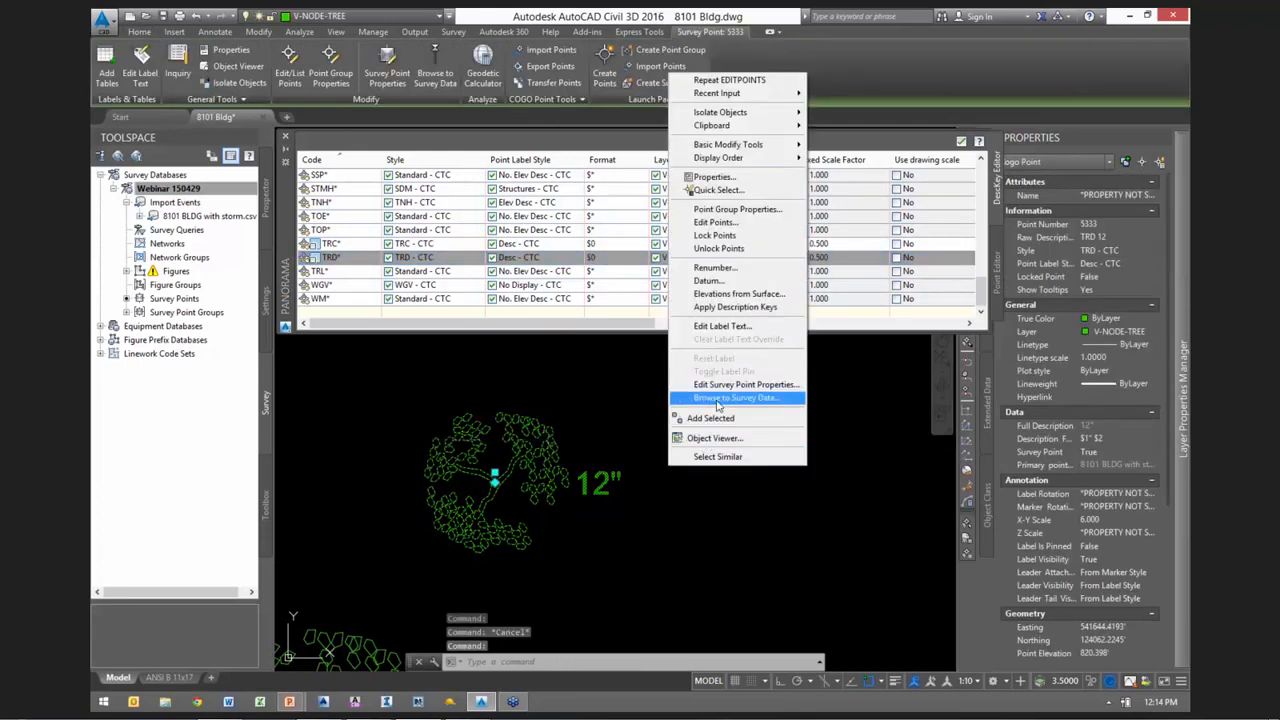
click(716, 308)
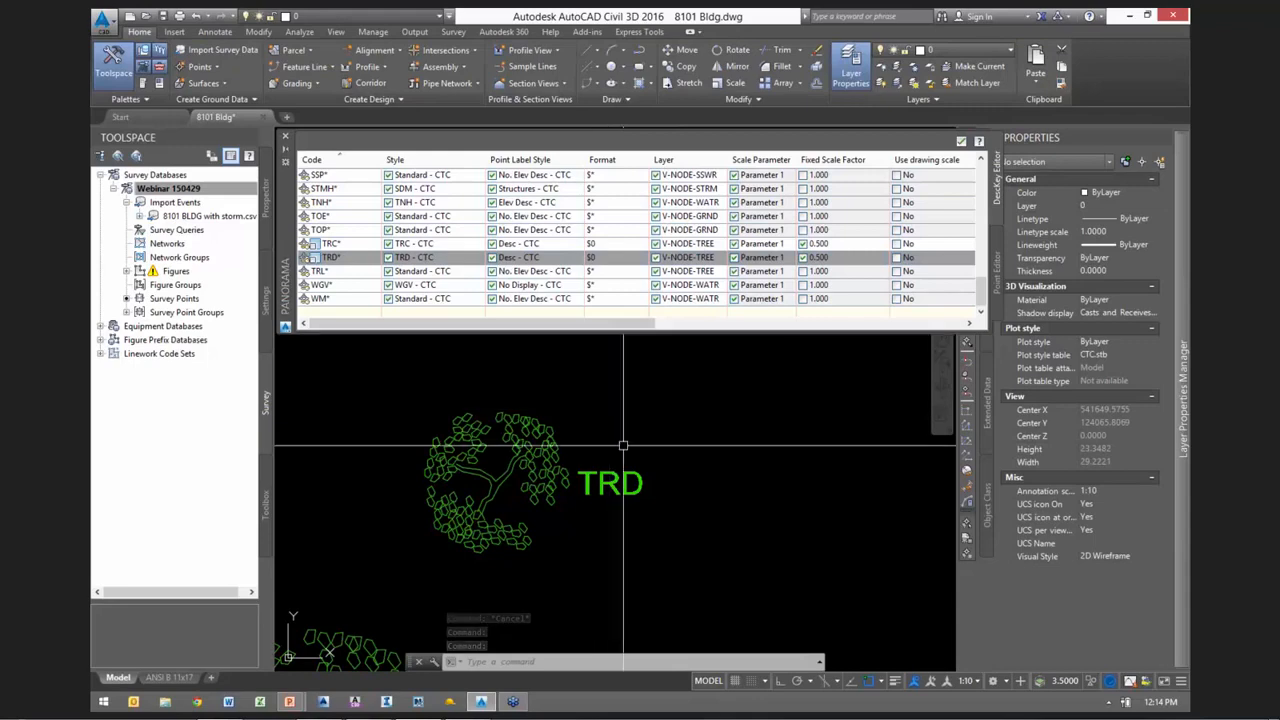
click(493, 477)
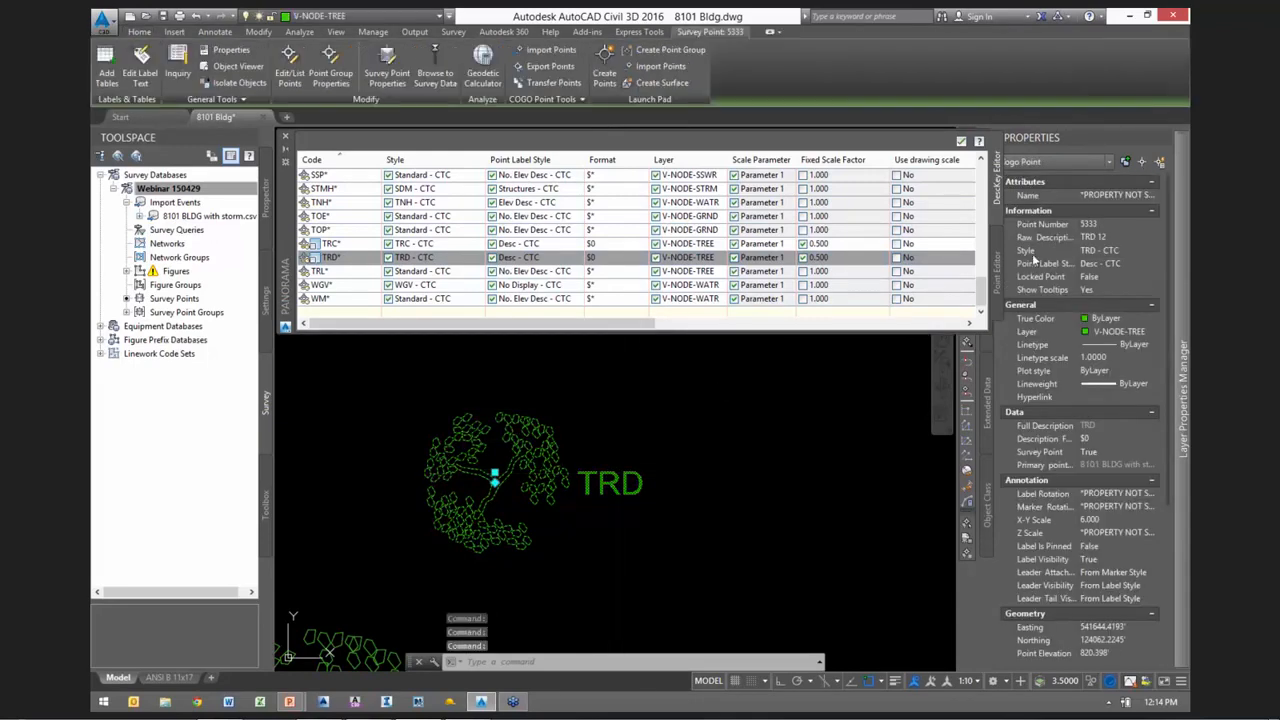
click(996, 284)
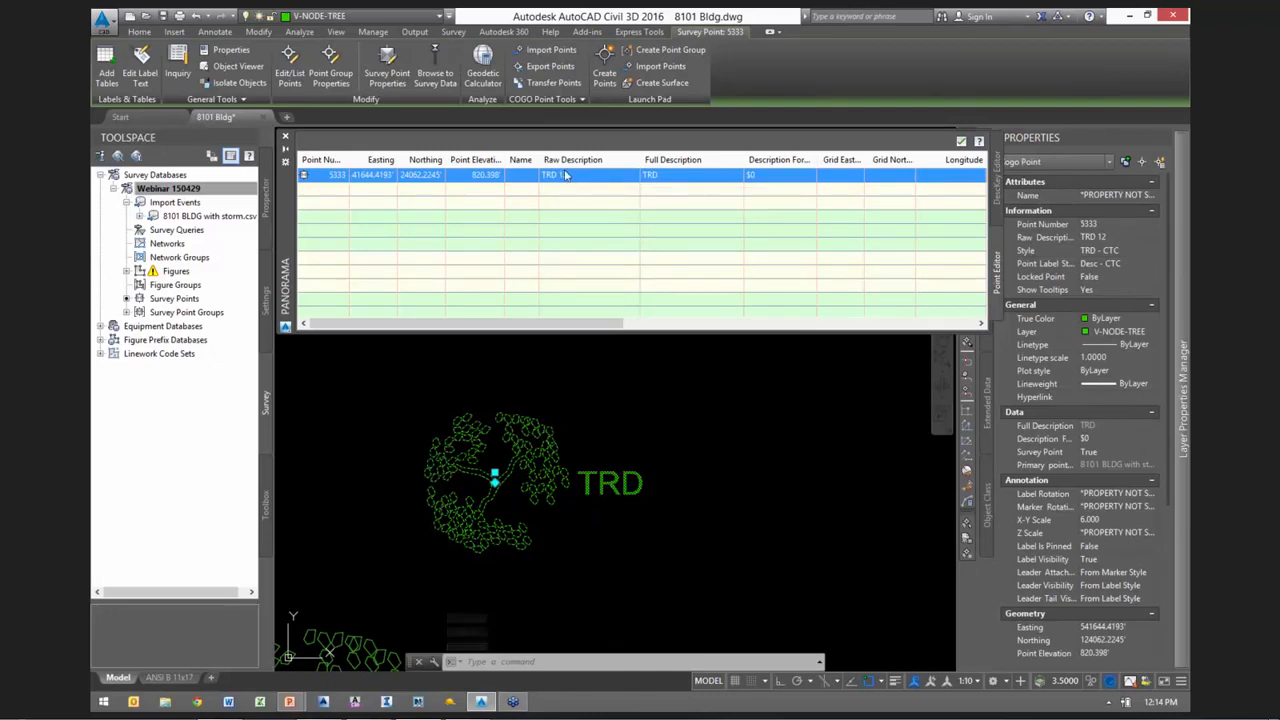
click(996, 200)
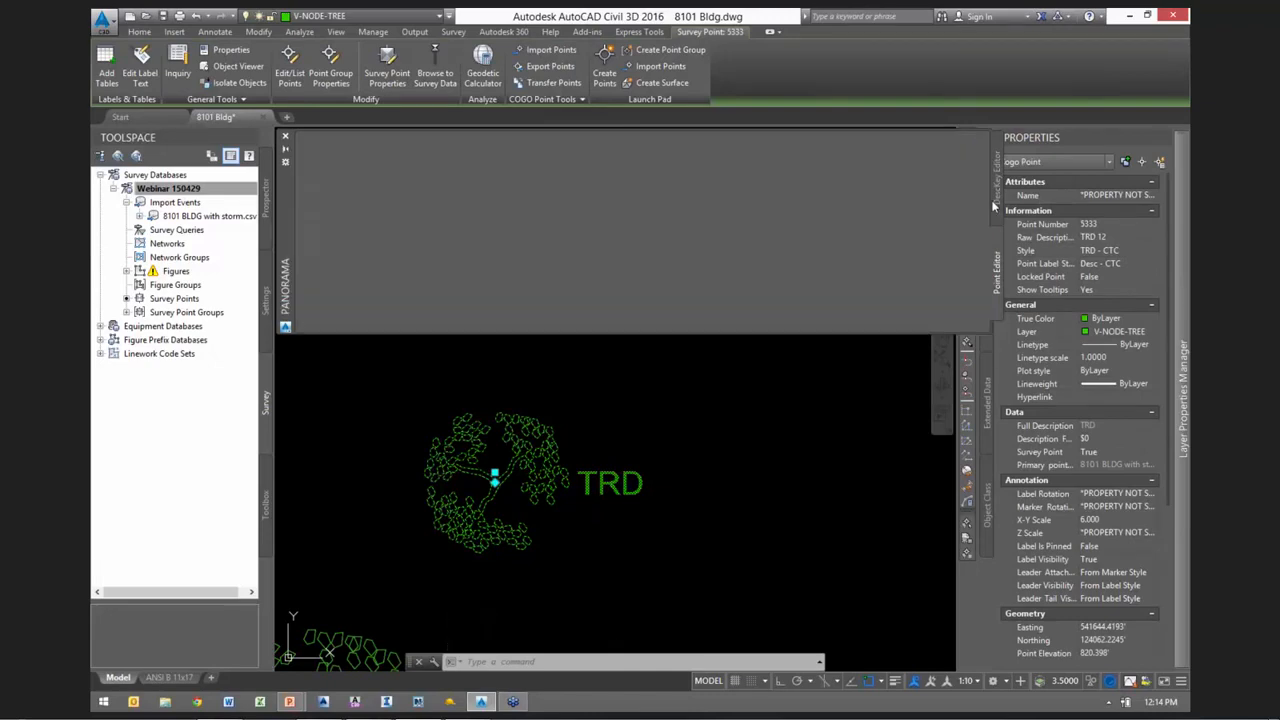
Set the TRD* description key's format to $1 and reapply the description keys to the selected tree point
click(607, 257)
click(607, 257)
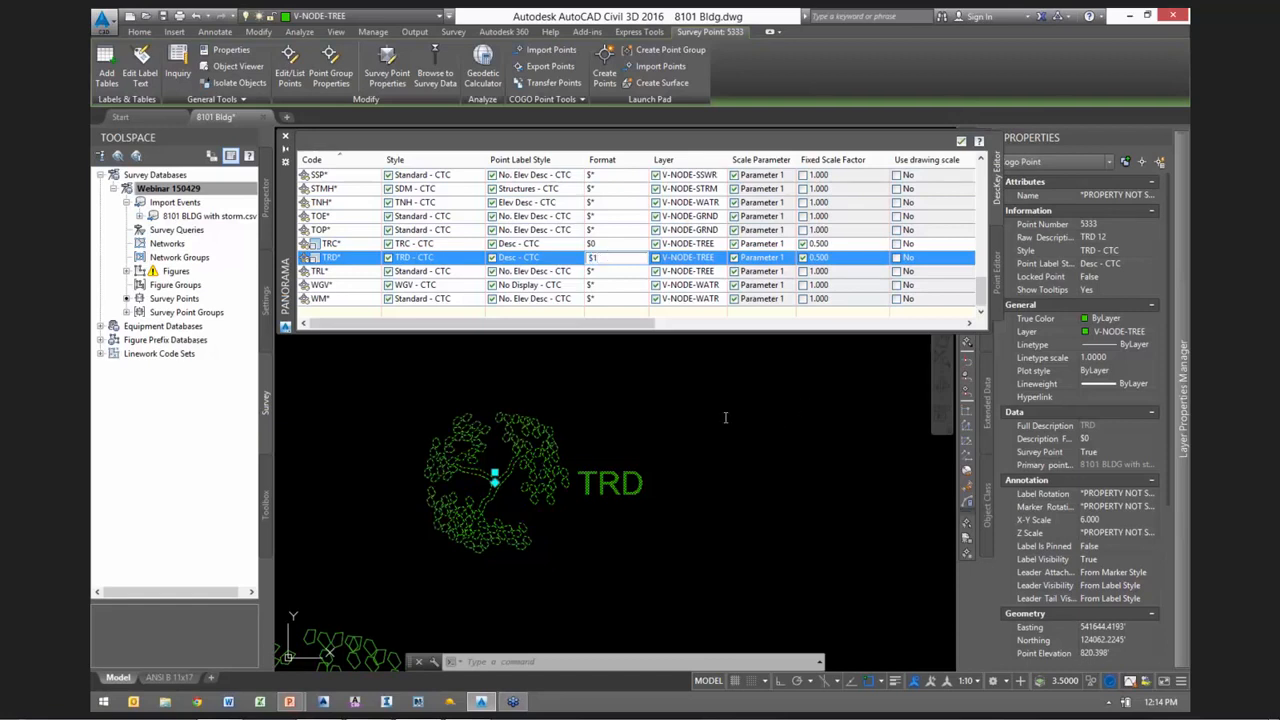
right_click(571, 474)
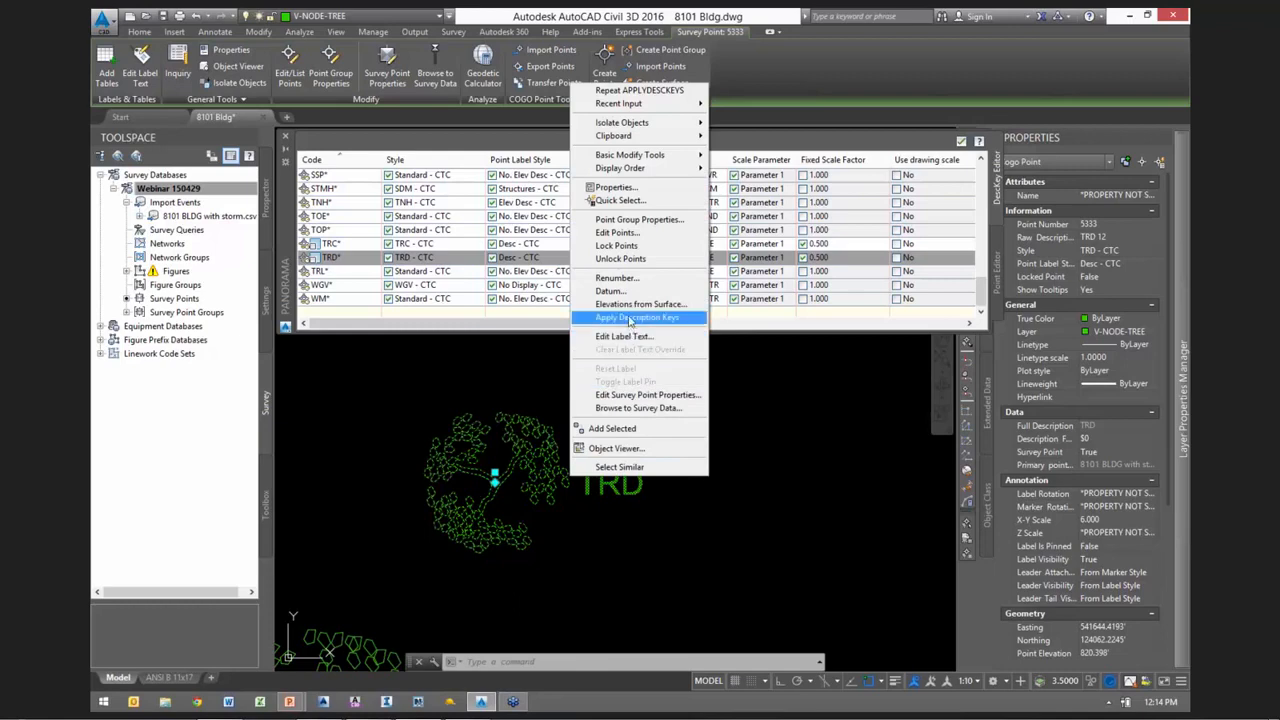
click(630, 318)
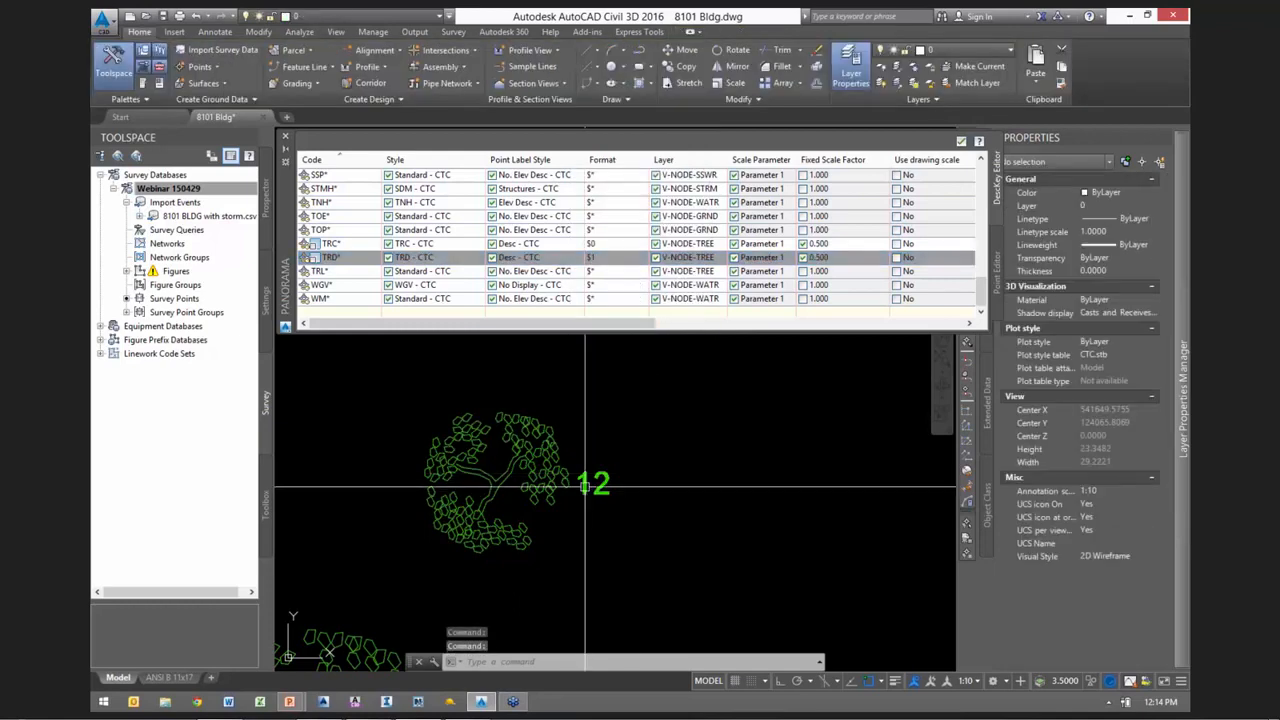
Set the TRD* description key's format to $1" and reapply the description keys to the 12-inch tree point
click(608, 257)
text(*)
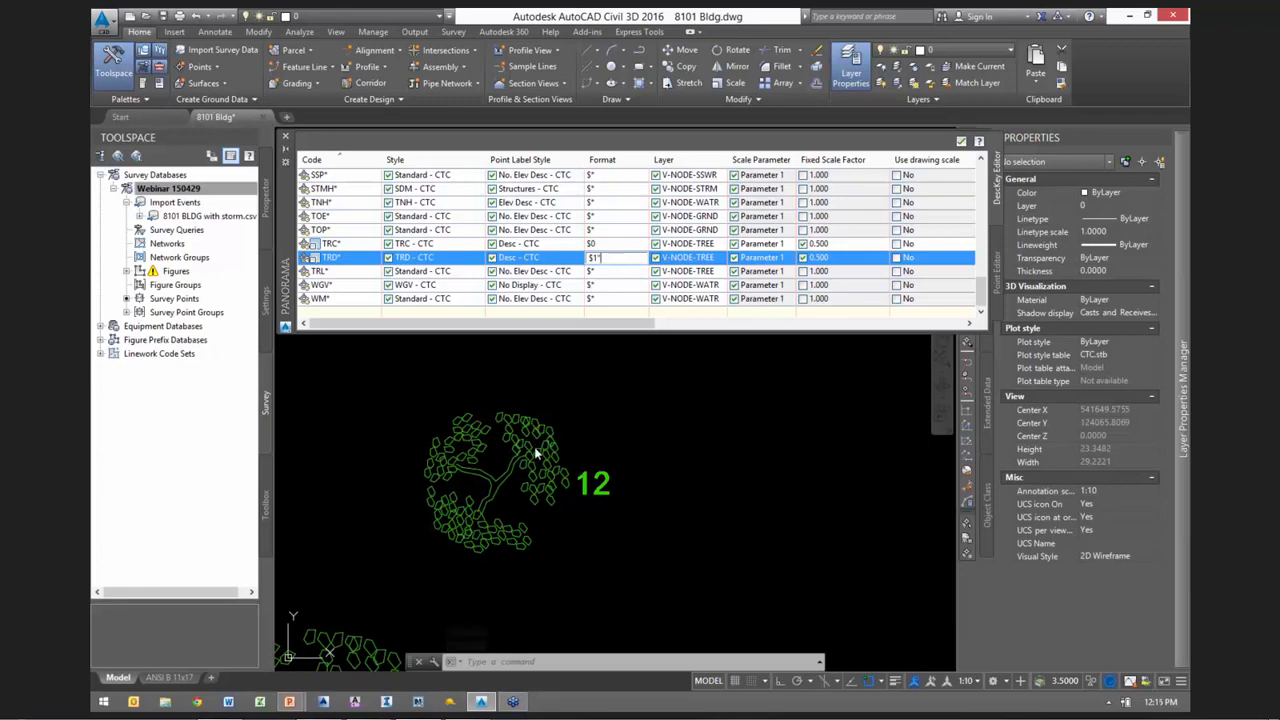
right_click(536, 453)
click(521, 448)
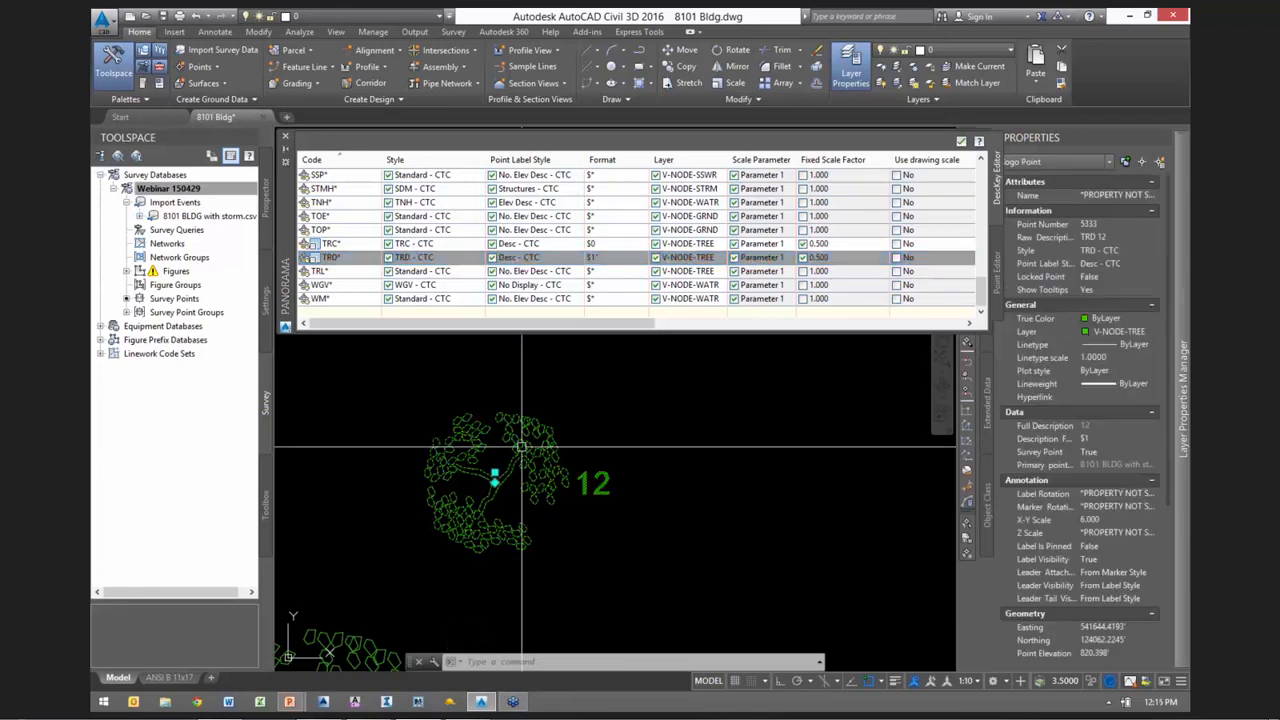
right_click(700, 440)
click(760, 536)
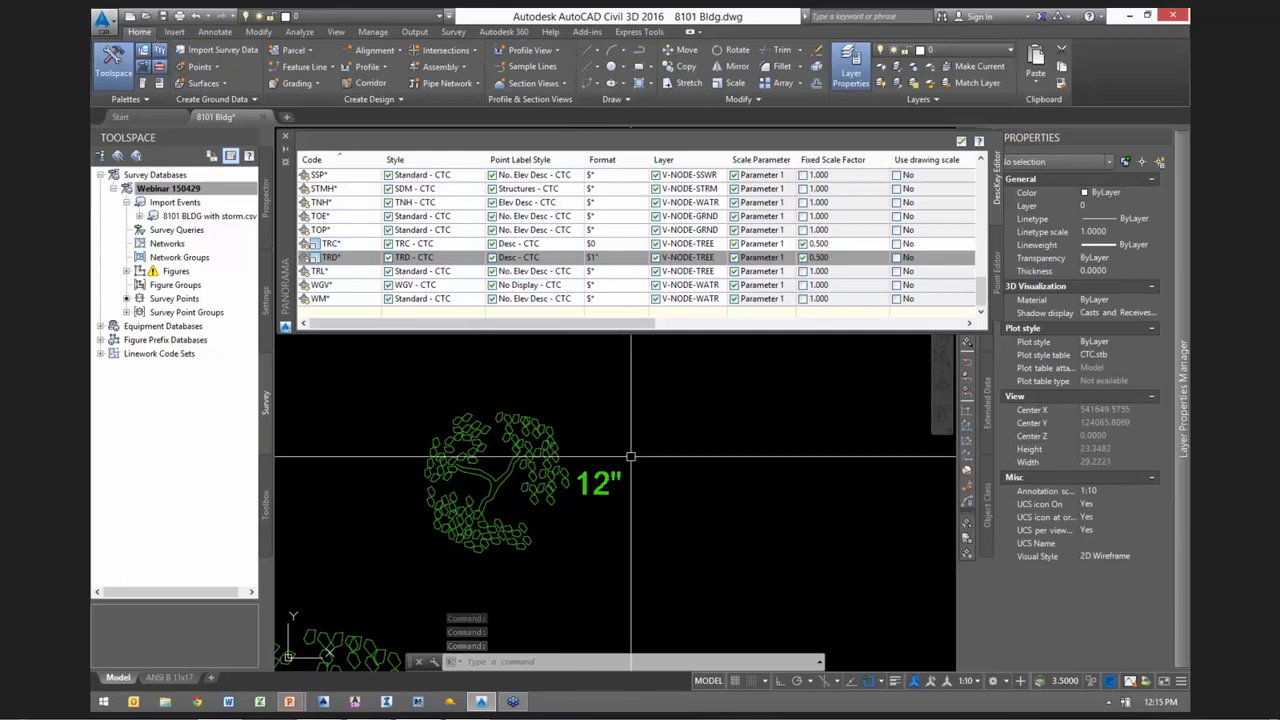
mouse_move(538, 462)
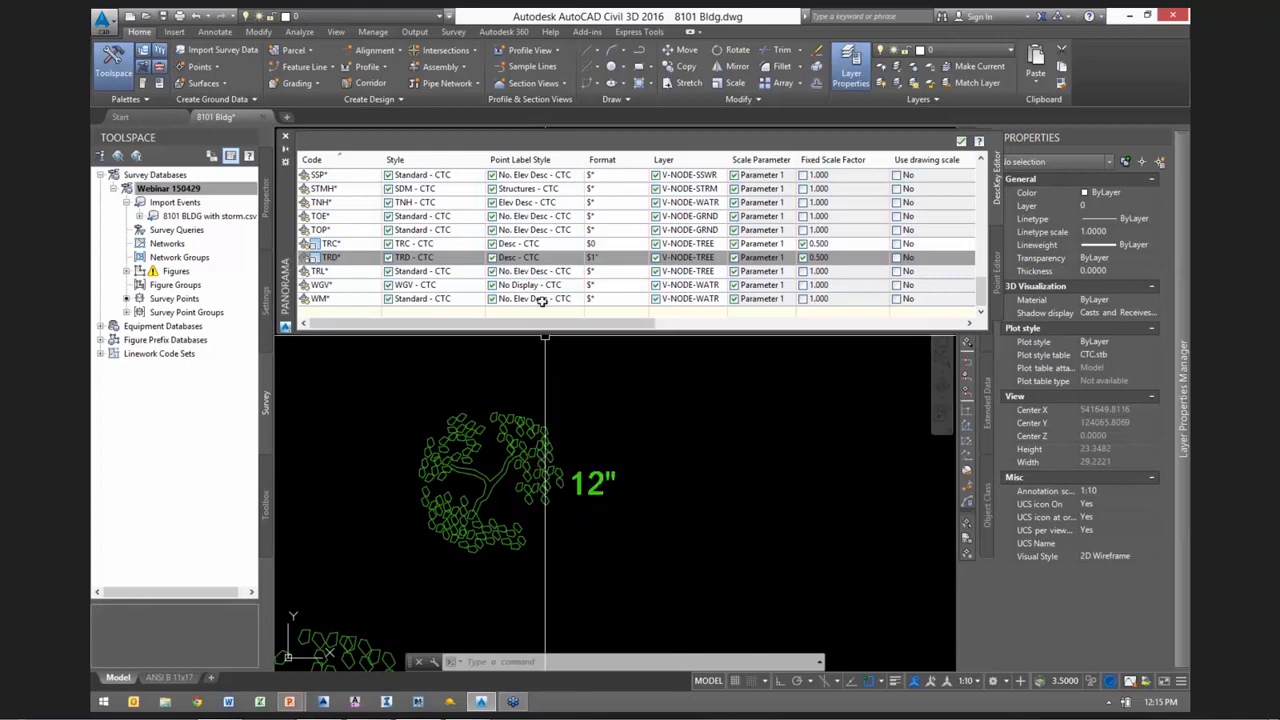
Change the 12-inch tree's survey point description to TRD 12 MAPLE and decline the linework update
click(543, 257)
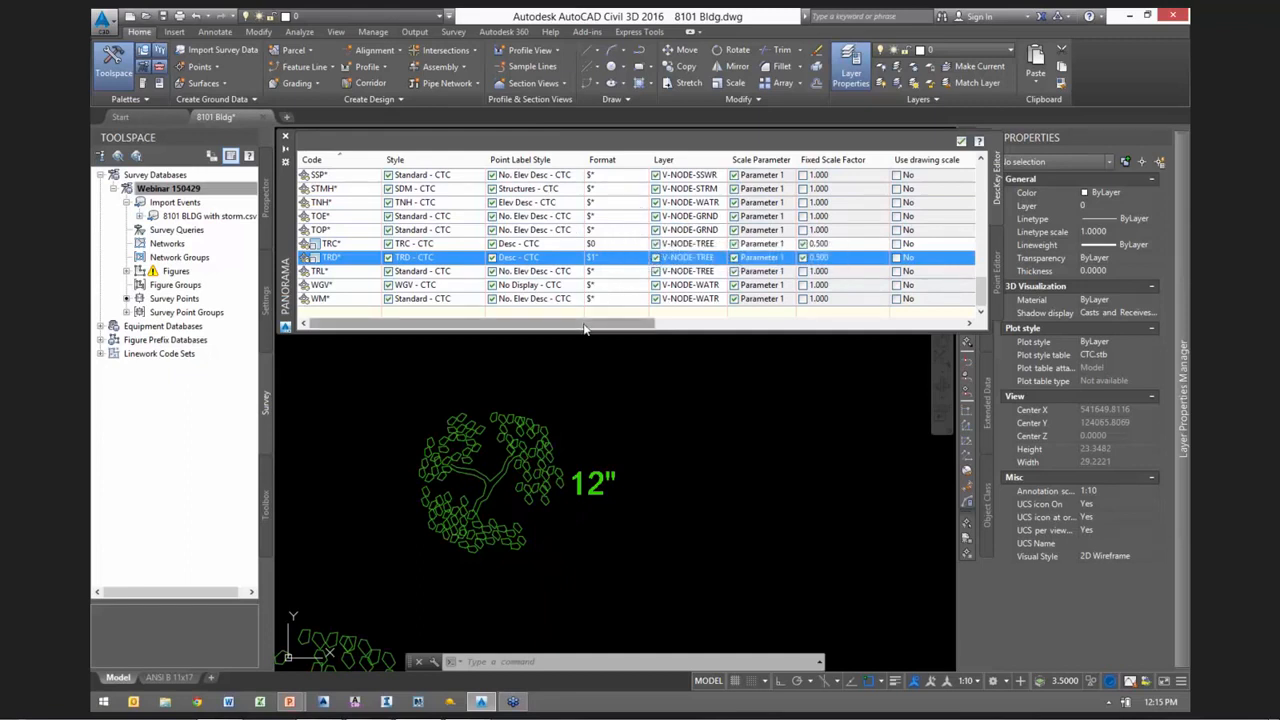
click(592, 483)
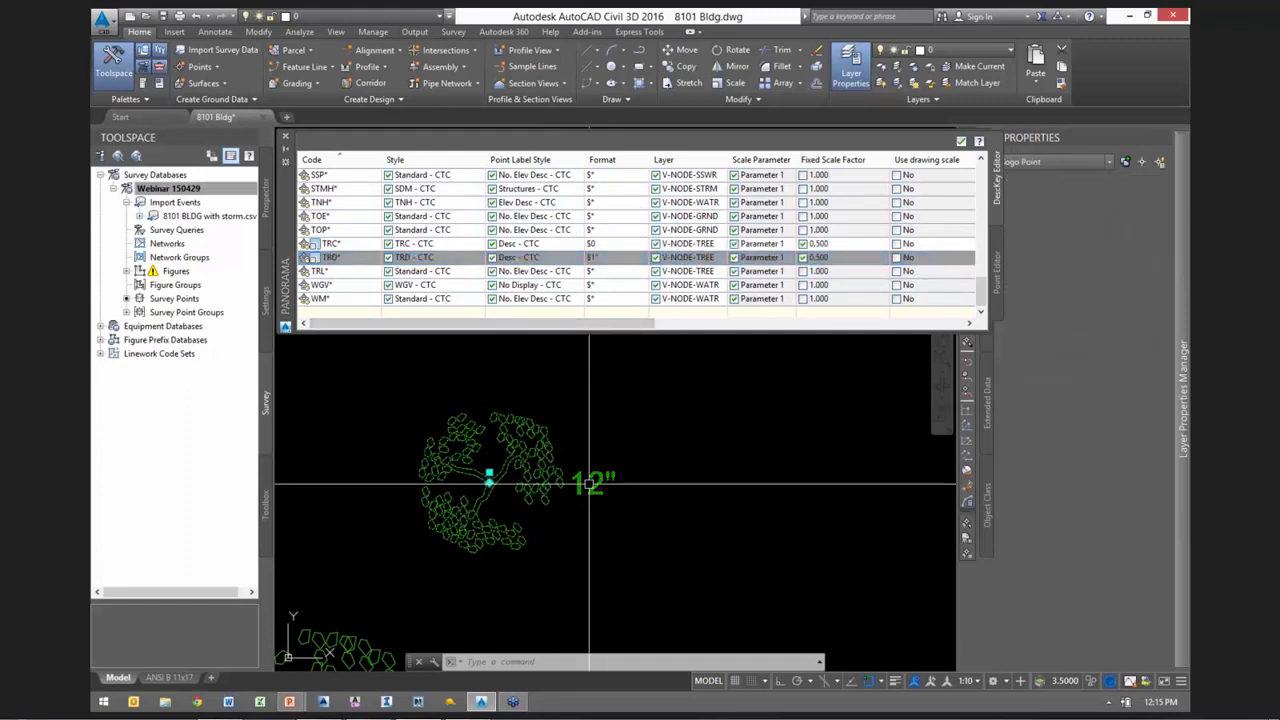
right_click(800, 433)
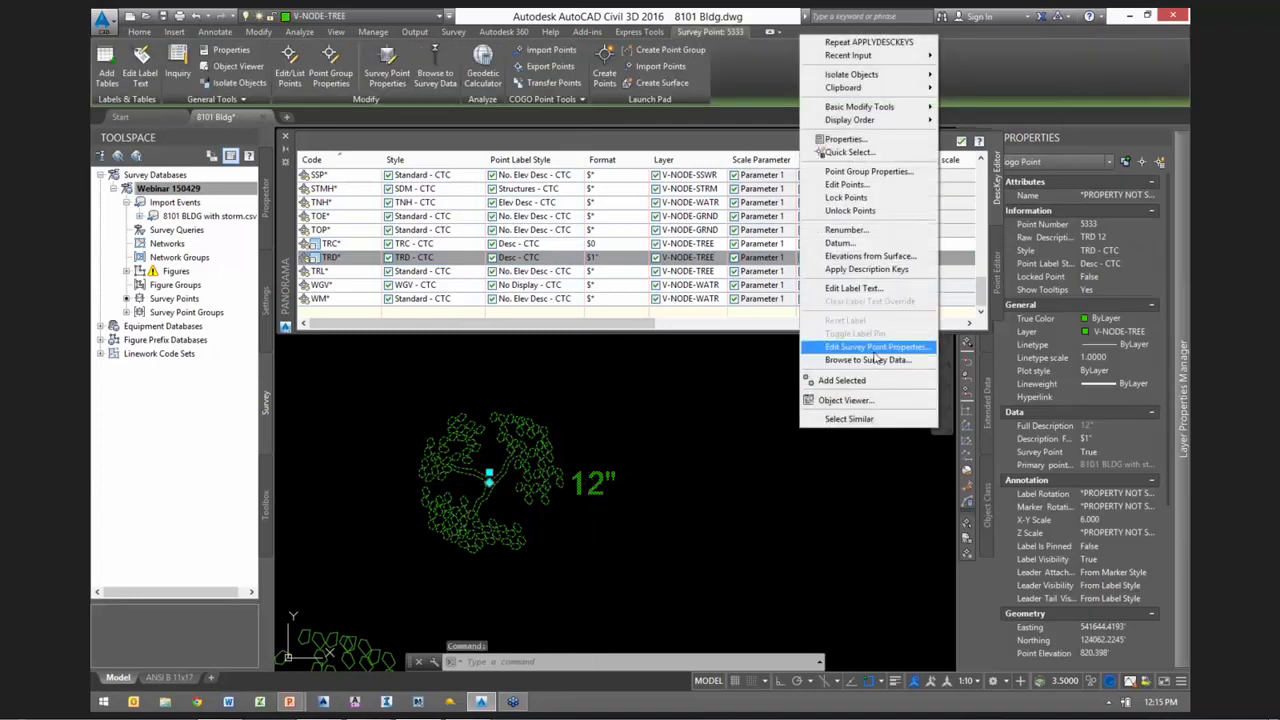
click(875, 347)
click(743, 380)
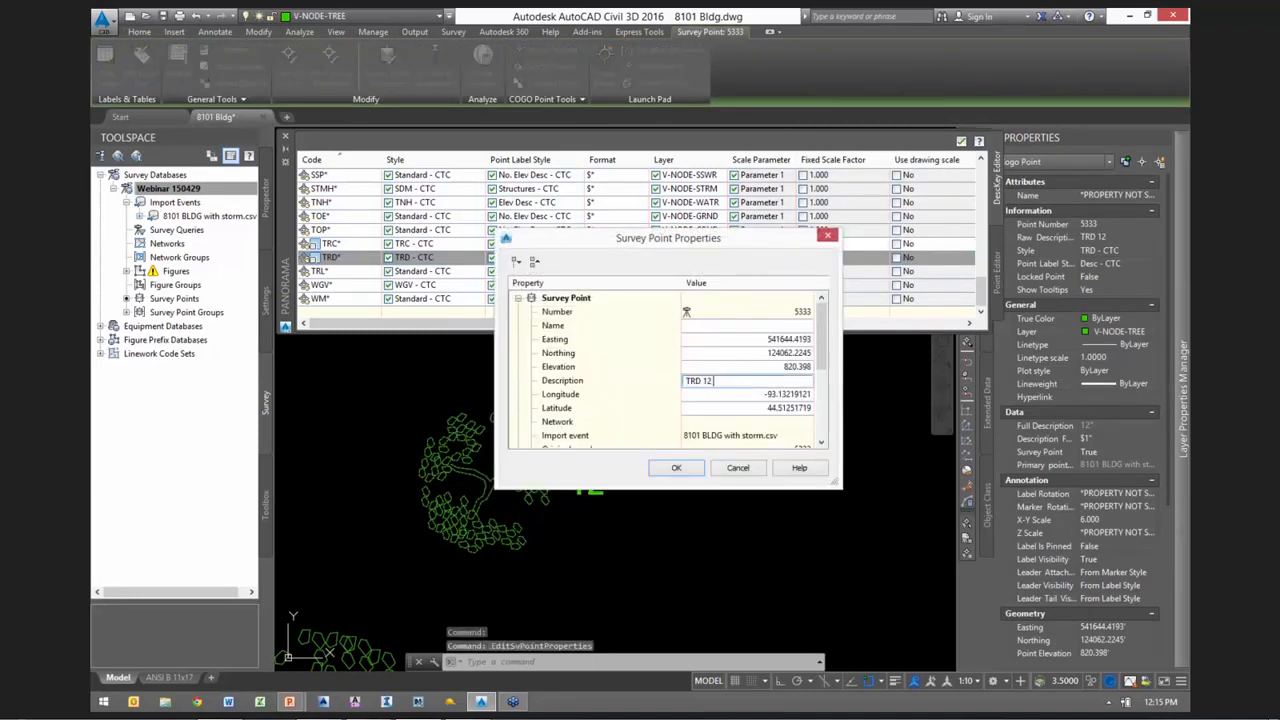
text(MAPLE)
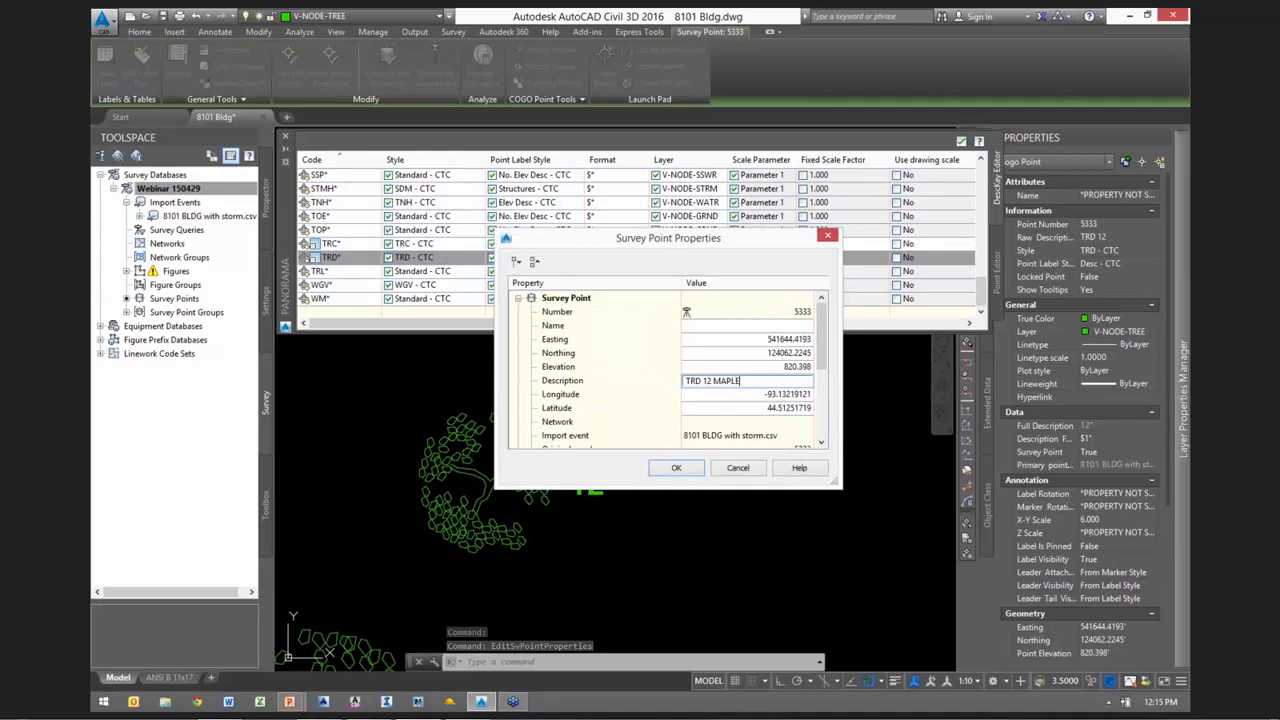
click(693, 467)
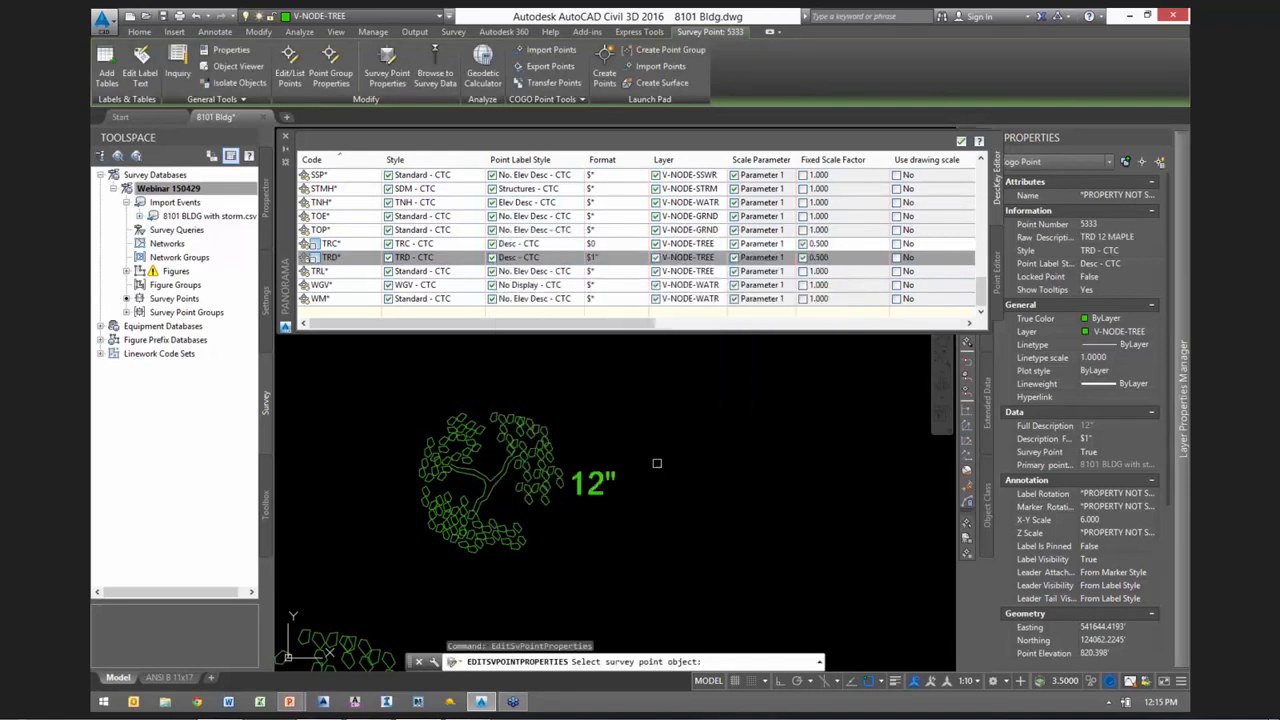
click(726, 380)
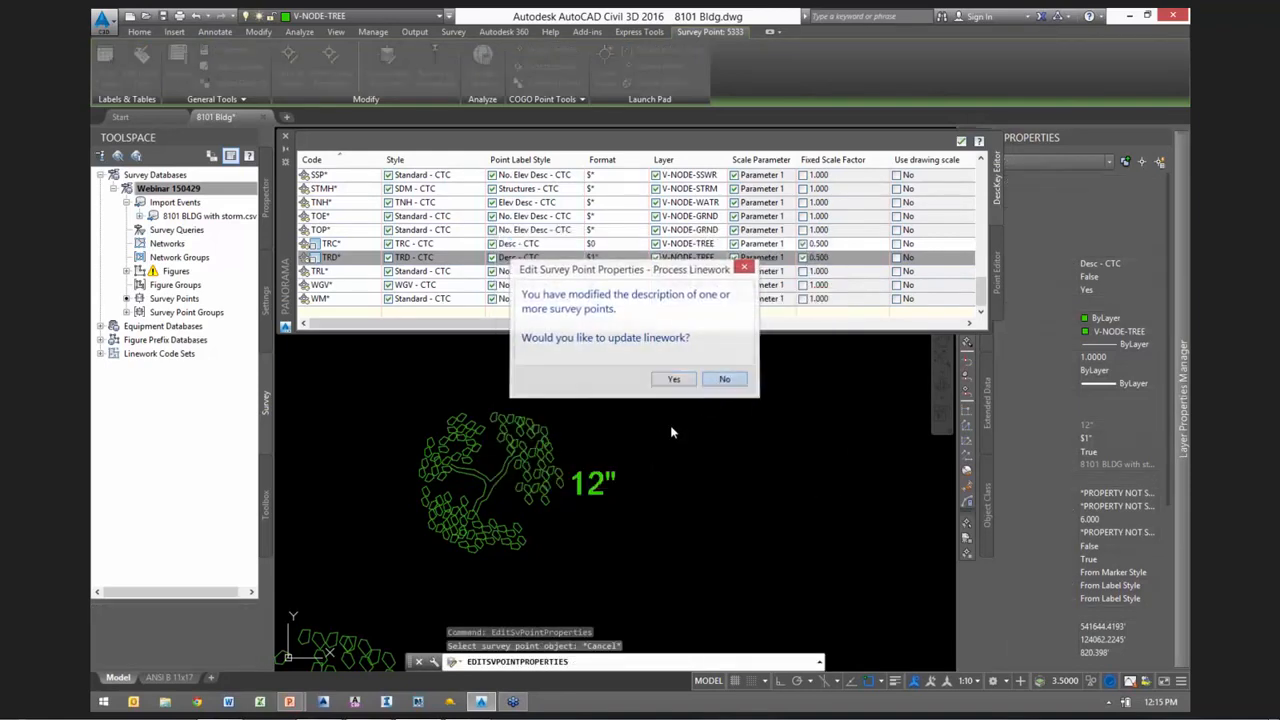
Reapply the description keys to the edited tree point and compare its raw and full descriptions in the point editor
click(491, 480)
right_click(558, 436)
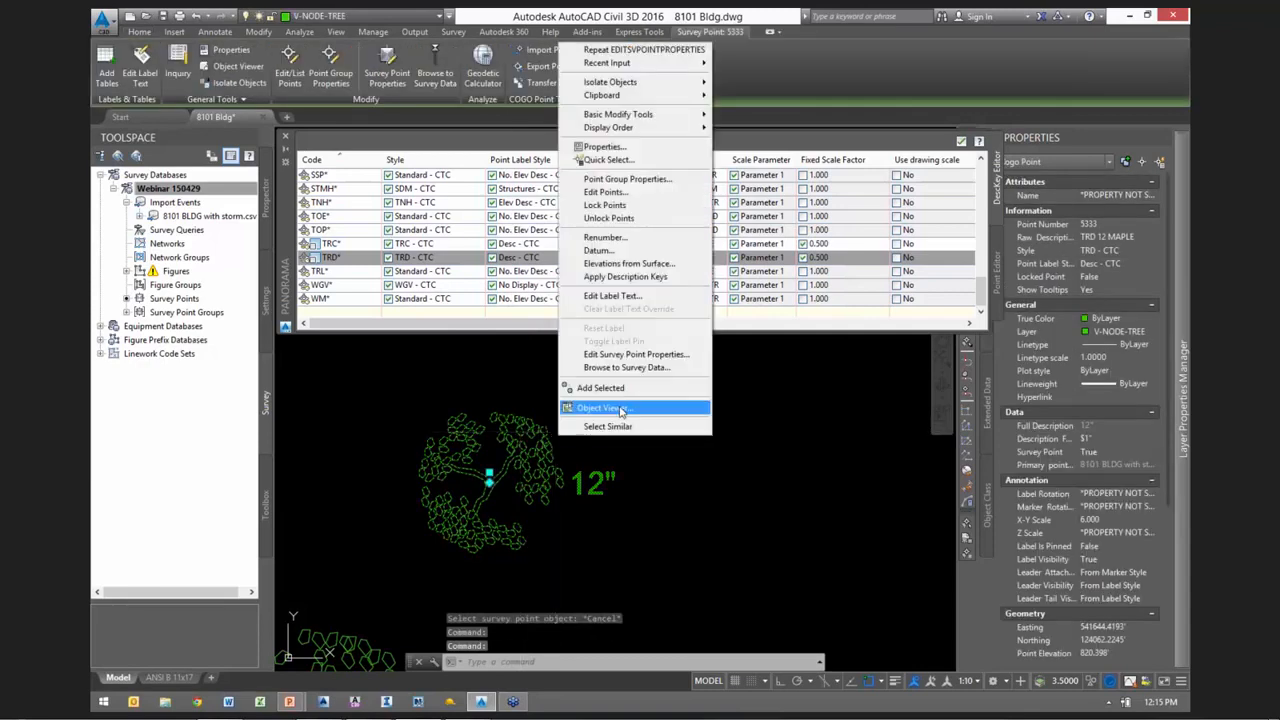
click(629, 280)
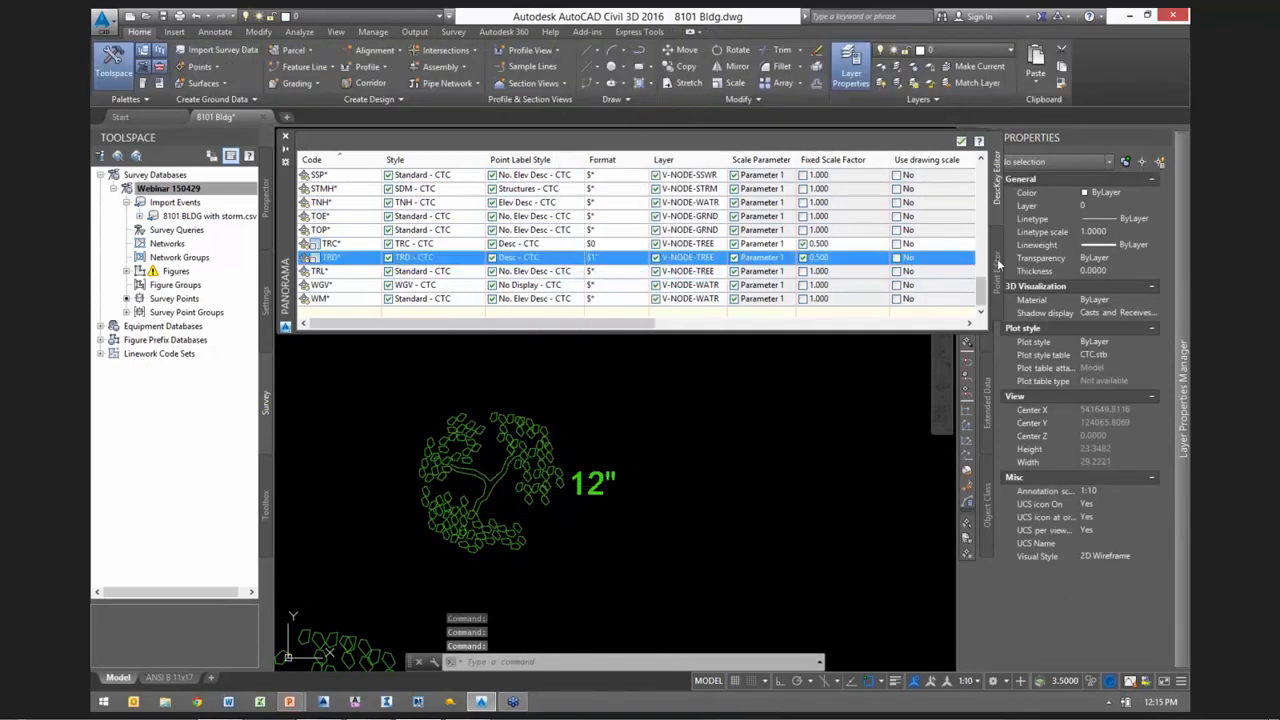
click(999, 268)
click(545, 178)
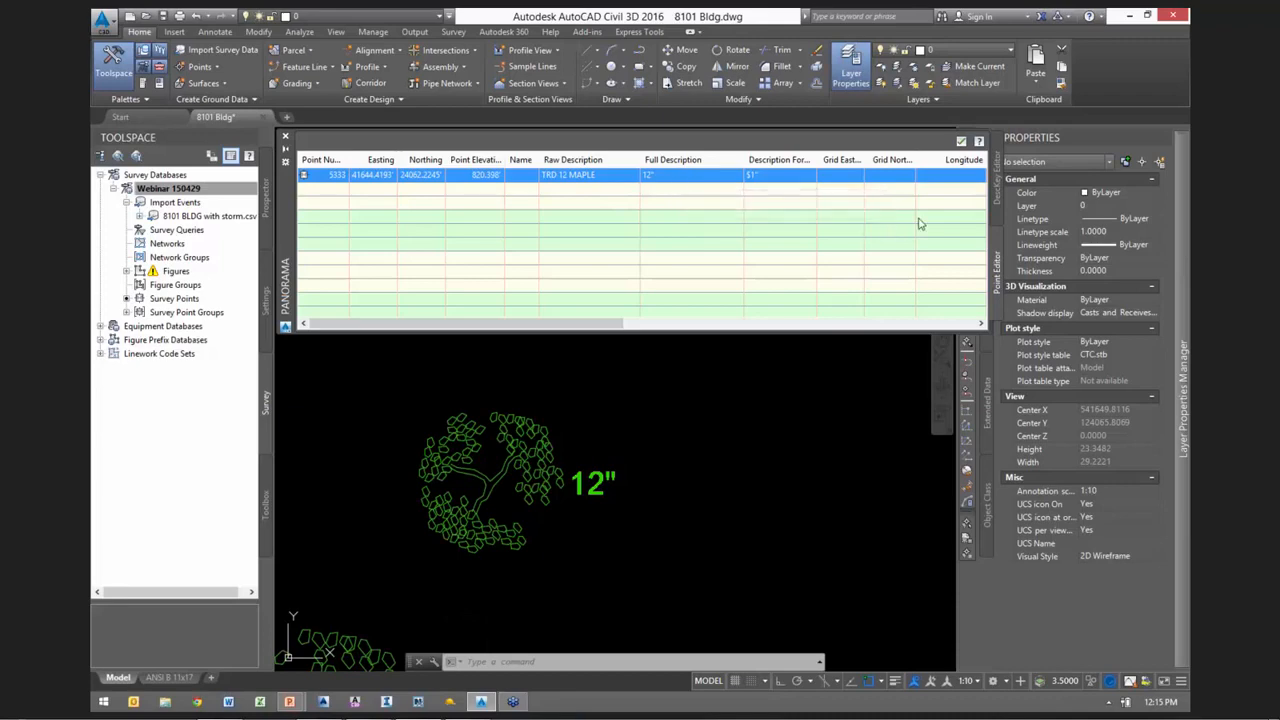
Set the TRD* description key's format to $1" $2 $3 $4 $5 and reapply the description keys to the 12-inch tree point
click(996, 192)
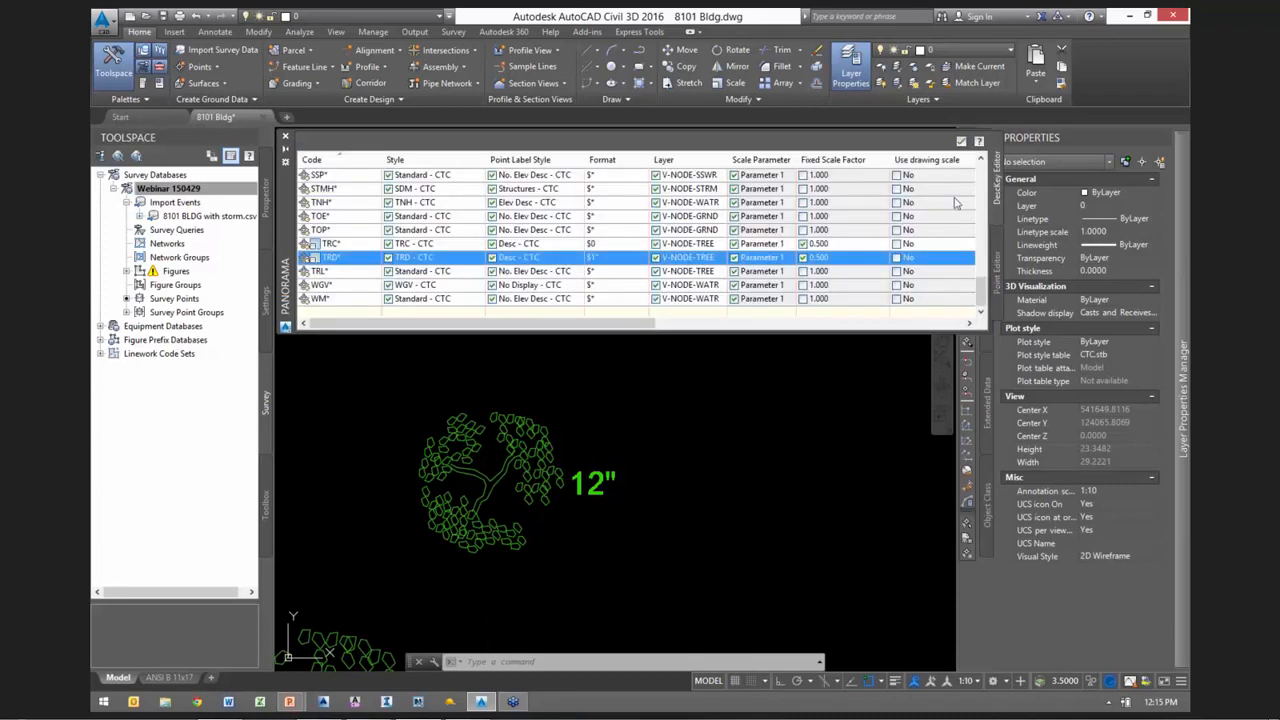
click(616, 258)
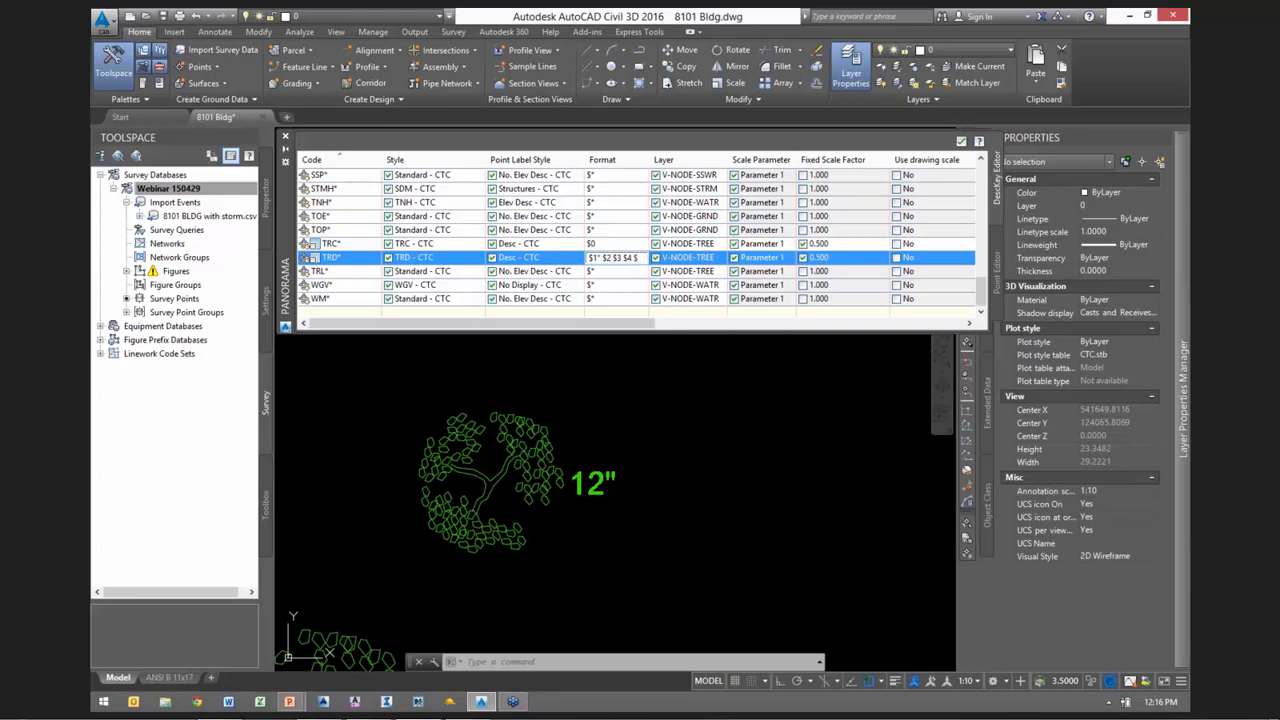
key(Return)
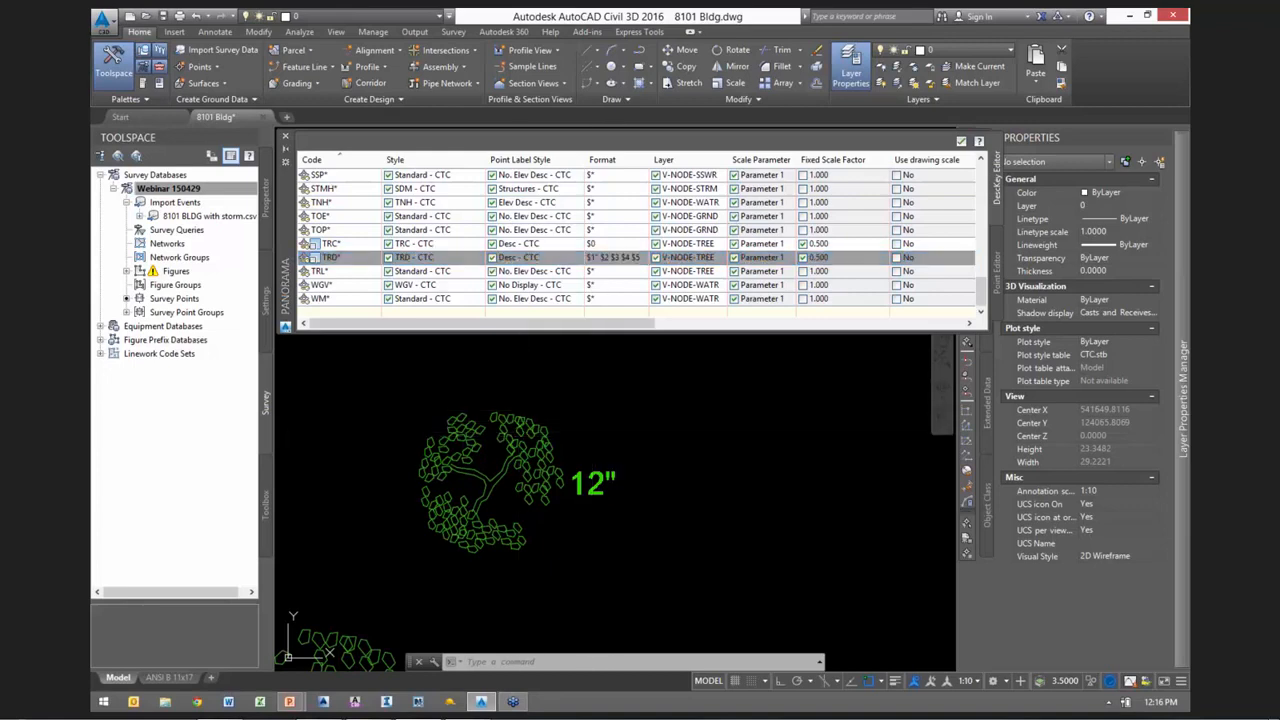
click(519, 432)
right_click(800, 430)
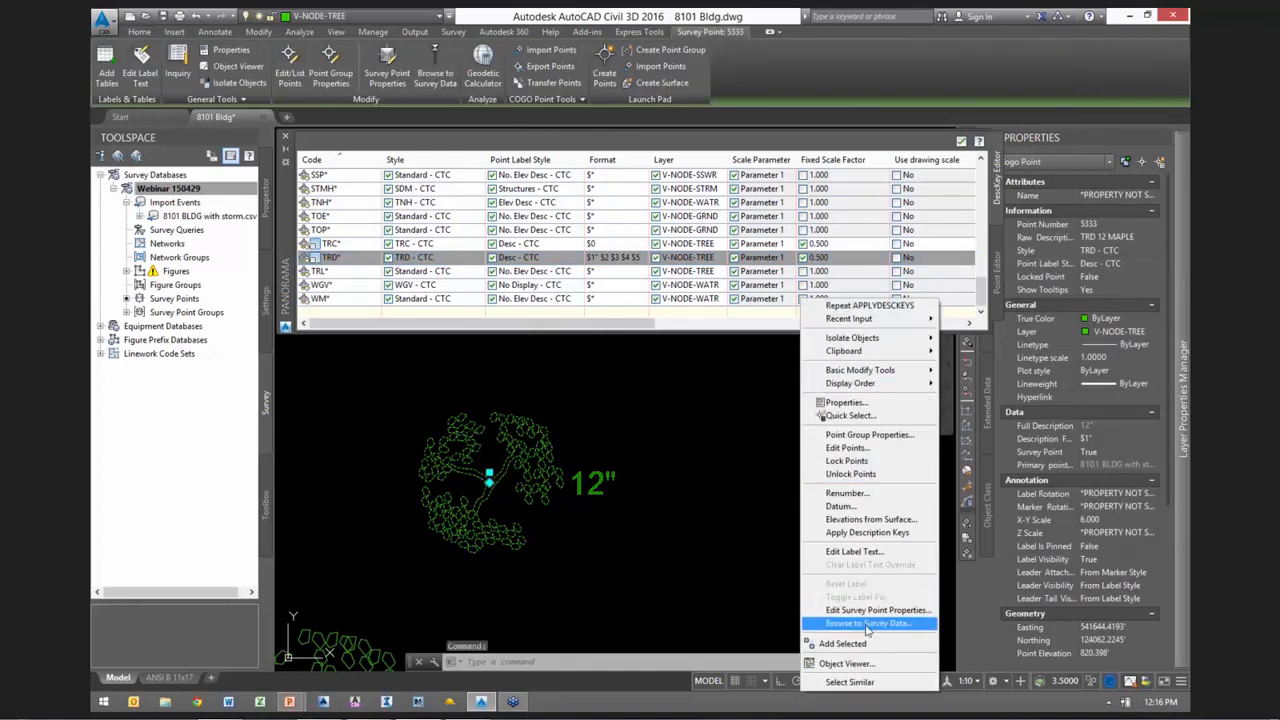
click(866, 534)
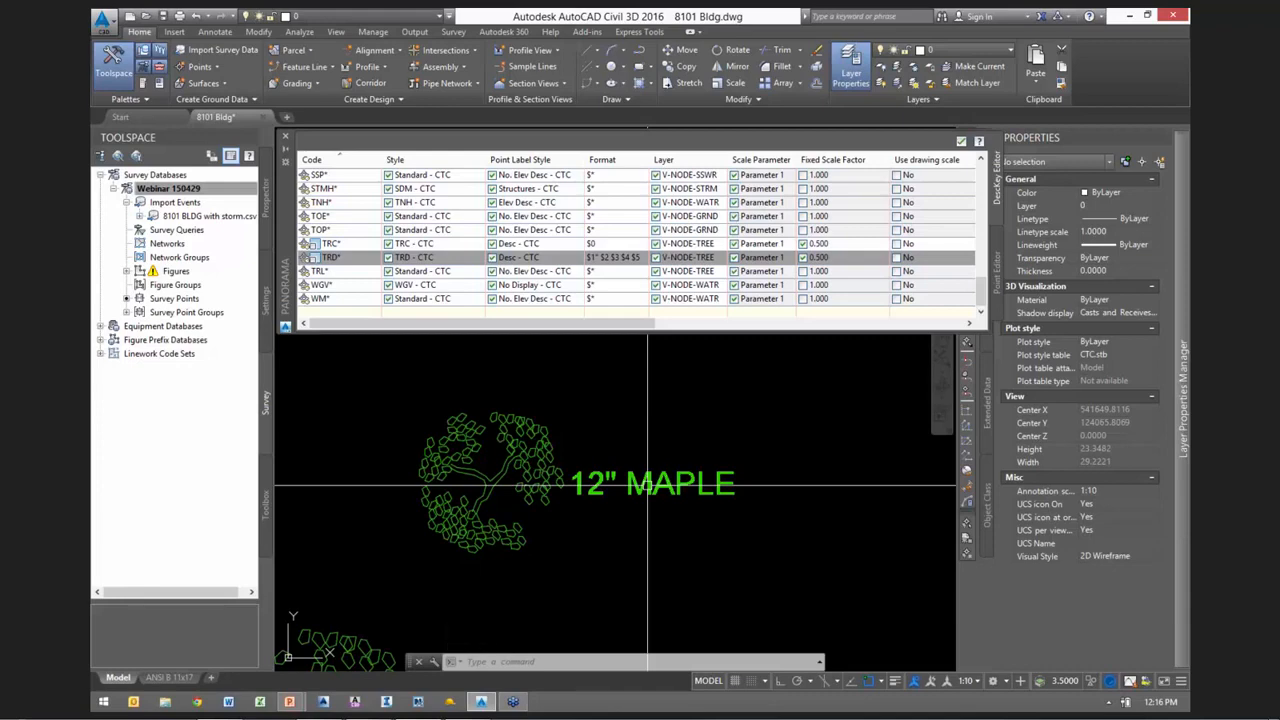
Check the maple tree's raw description, full description and format in the point editor, and return to the description keys
click(648, 484)
right_click(648, 484)
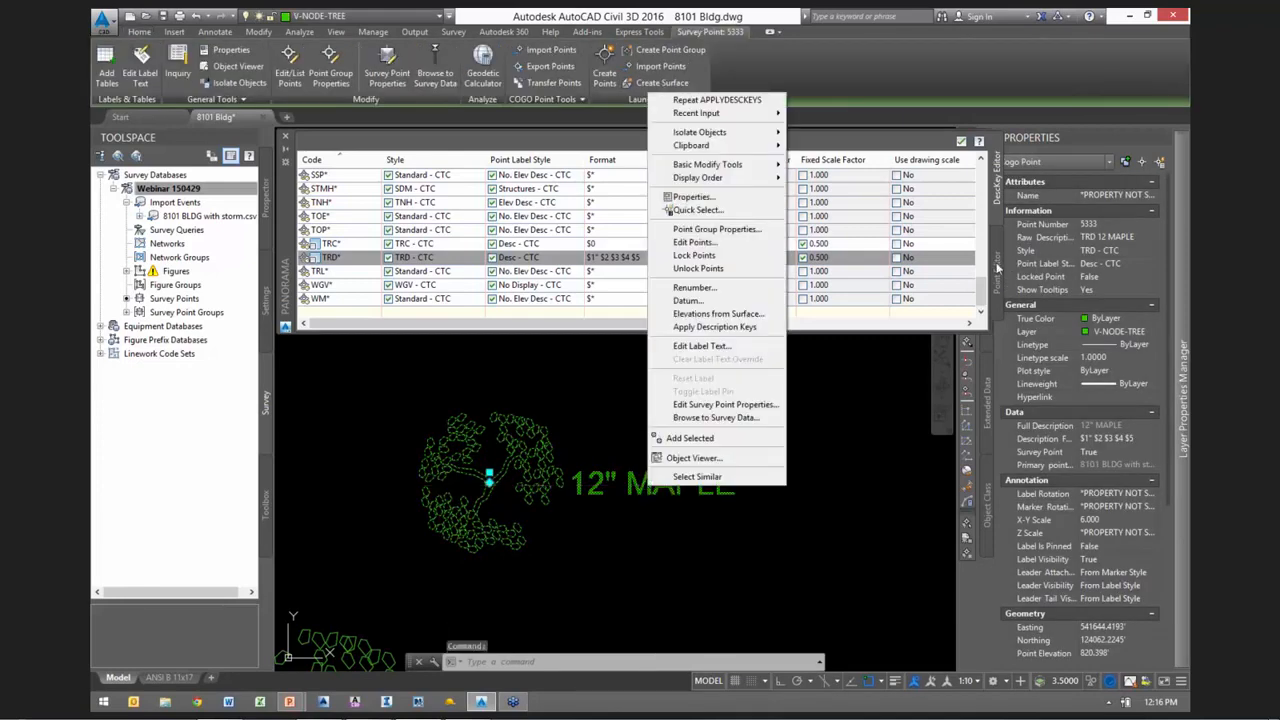
click(693, 242)
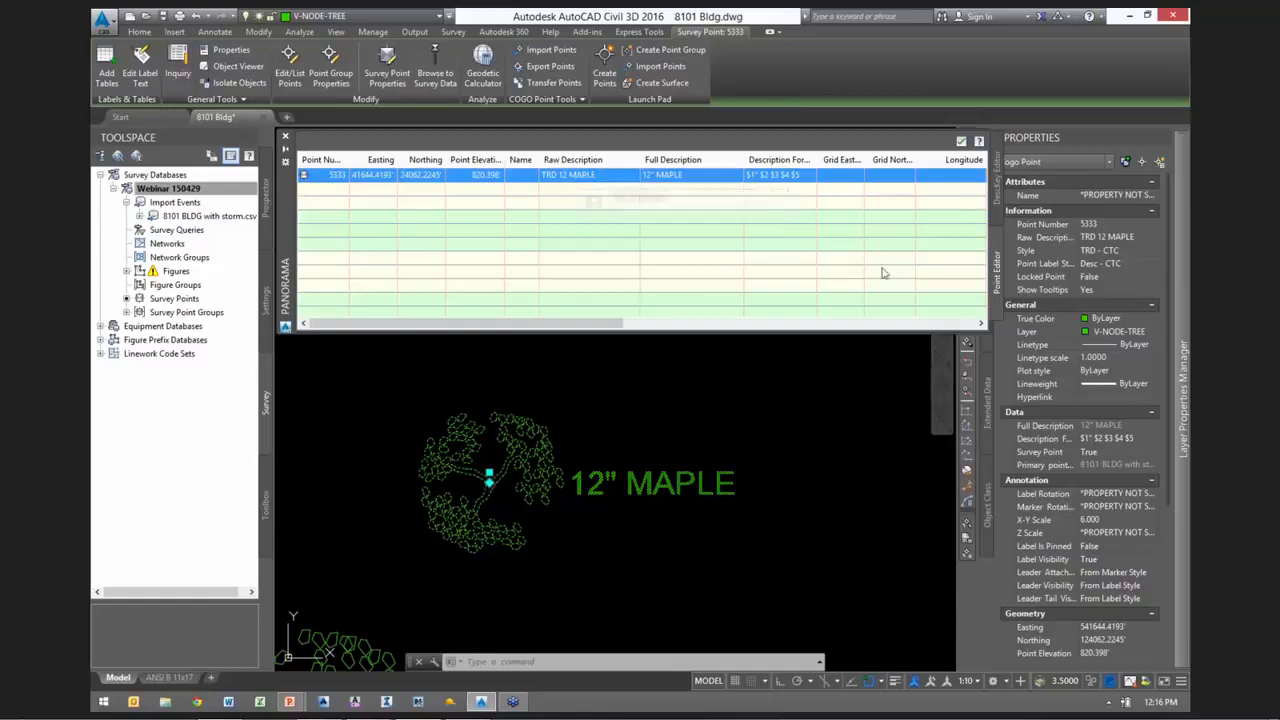
click(998, 190)
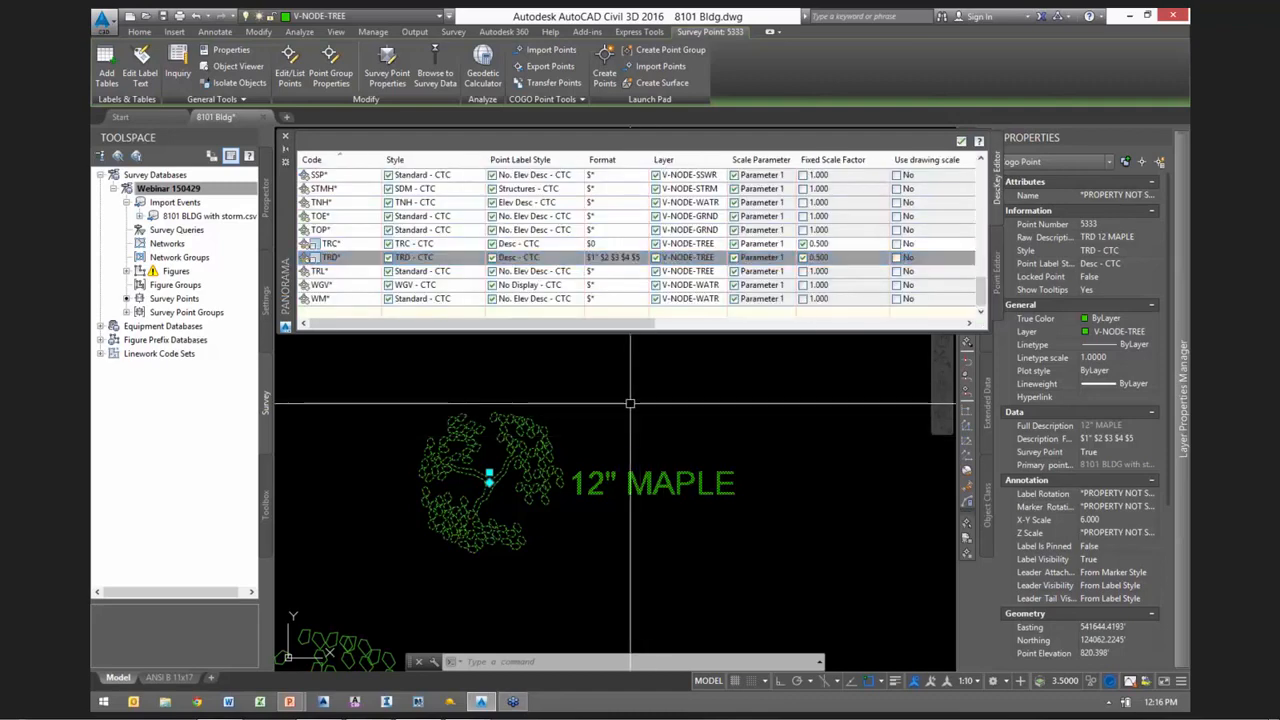
Change the maple tree's survey point description to TRD 12 MAPLE NOTES and decline the linework update
scroll(652, 437, down, 2)
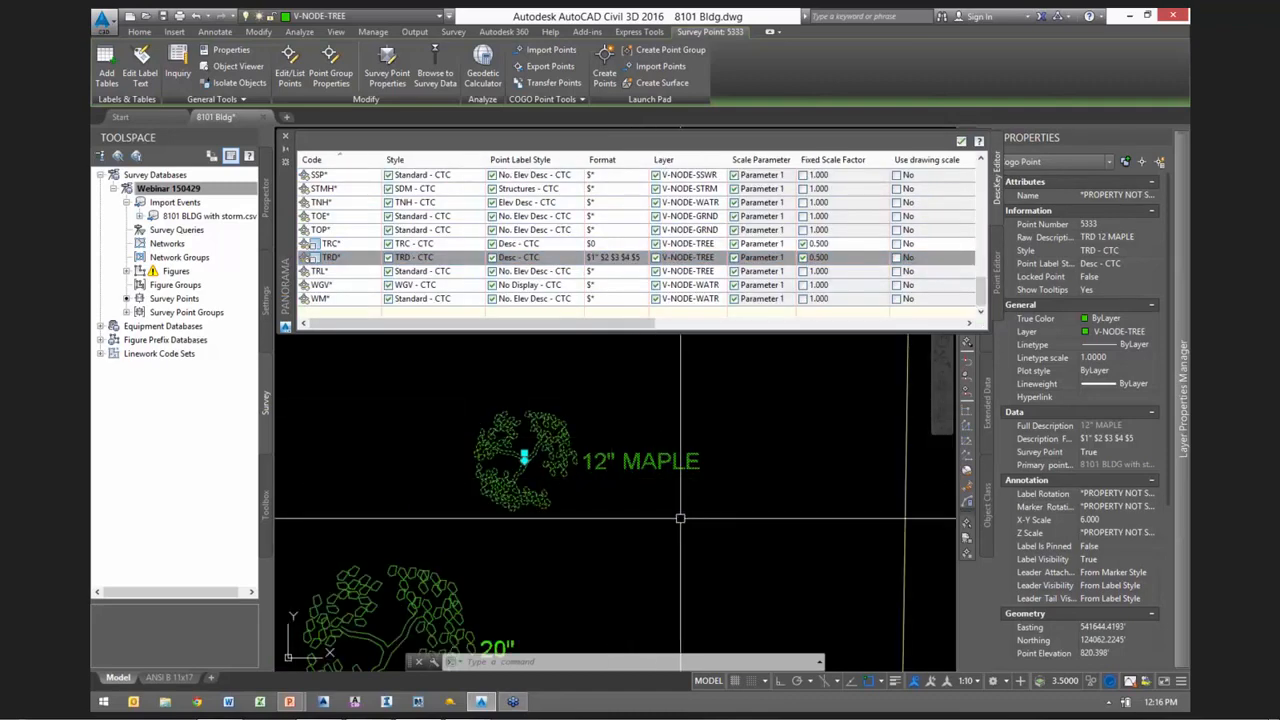
key(Escape)
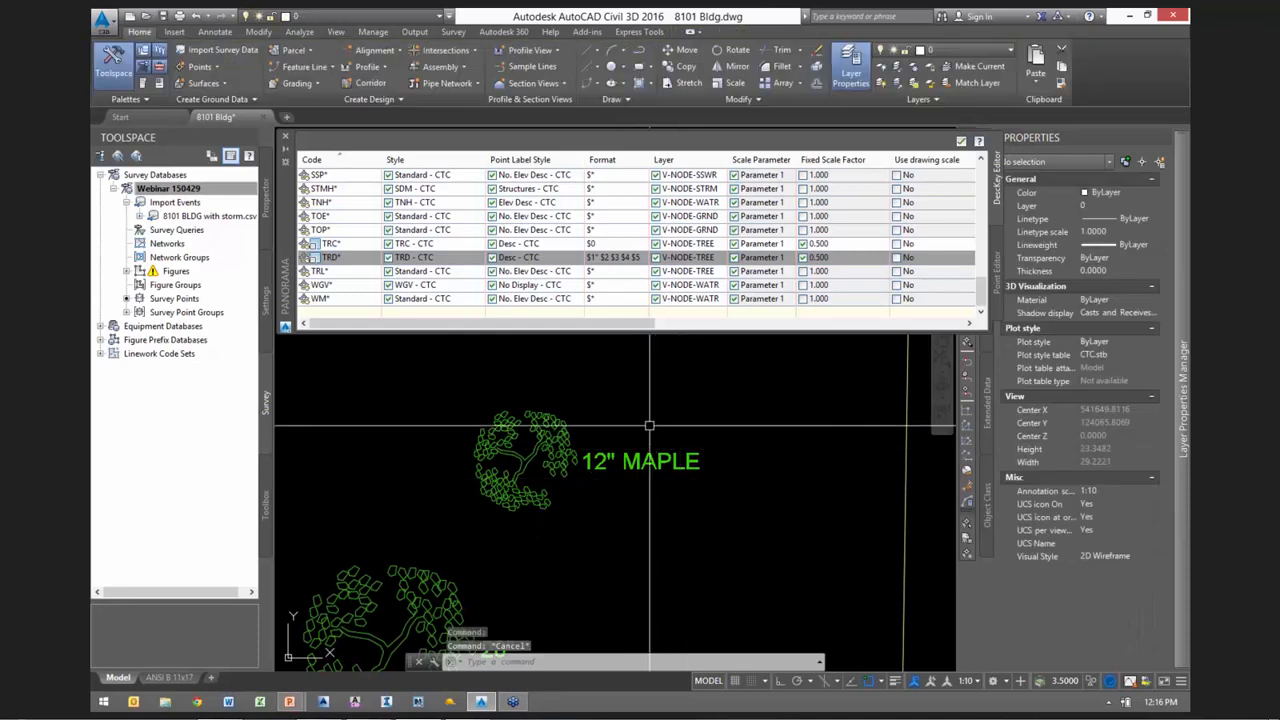
click(664, 463)
right_click(808, 367)
click(894, 609)
click(758, 381)
click(758, 381)
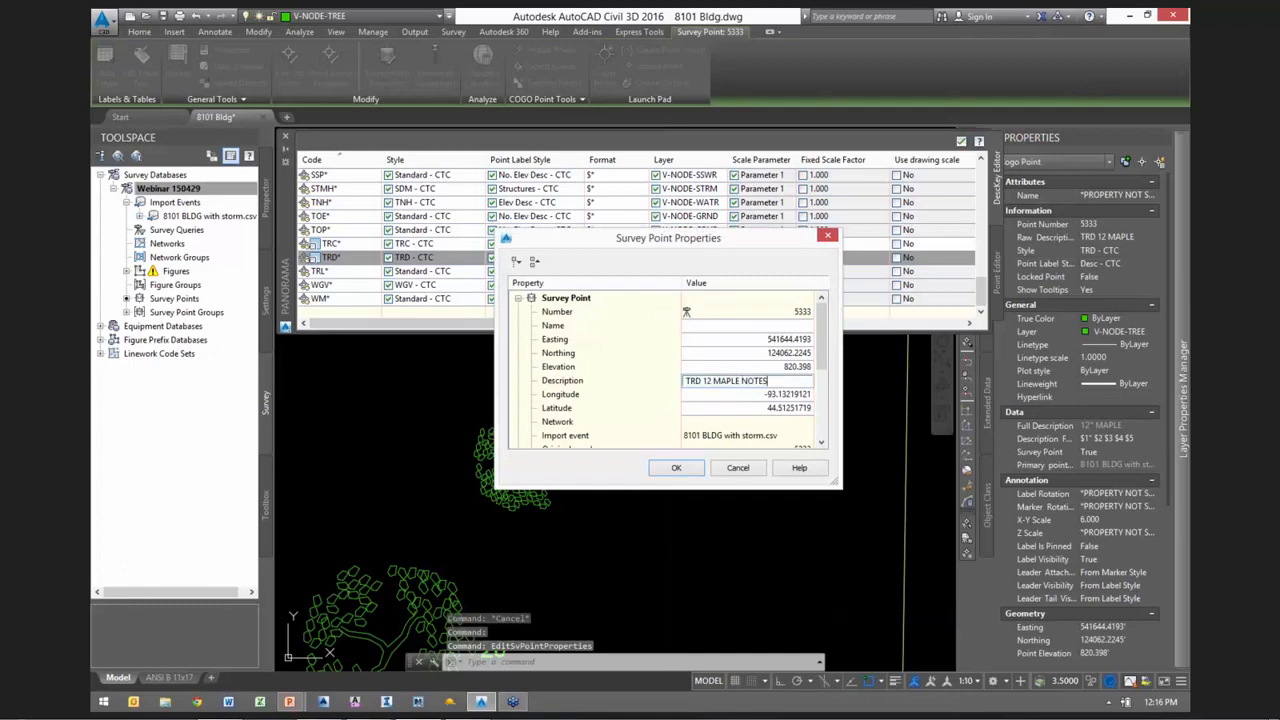
click(676, 467)
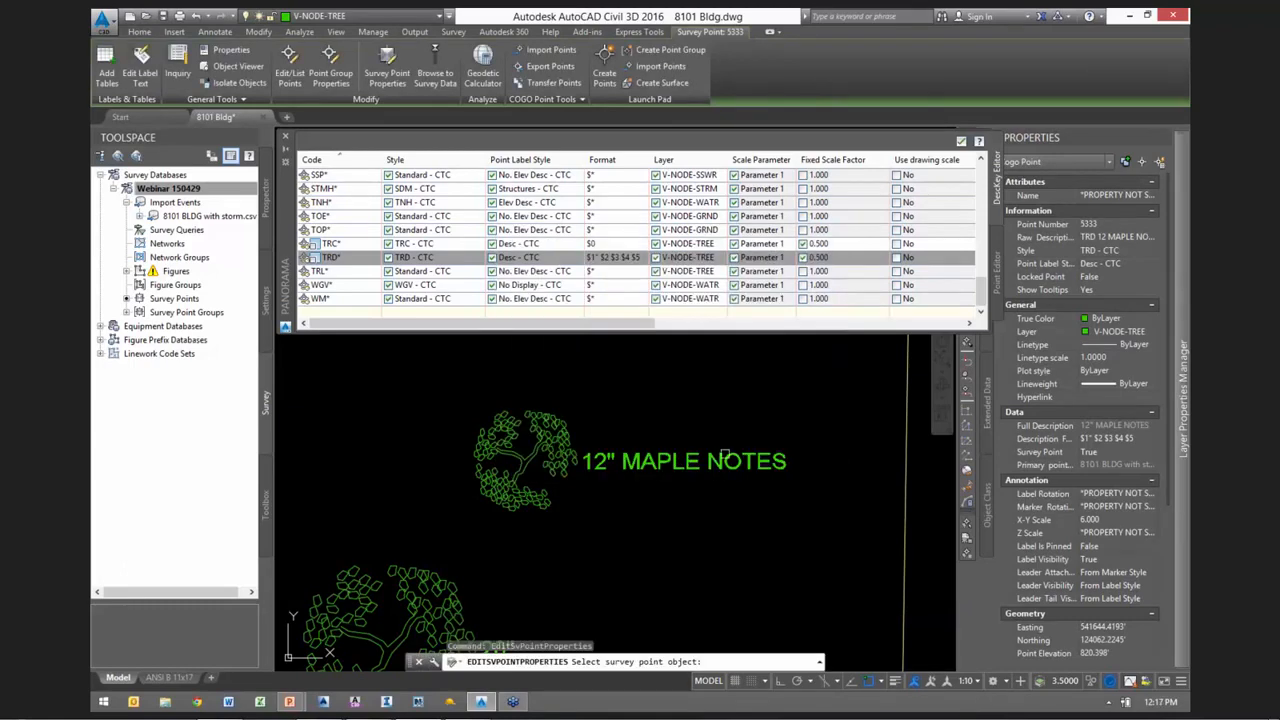
key(Escape)
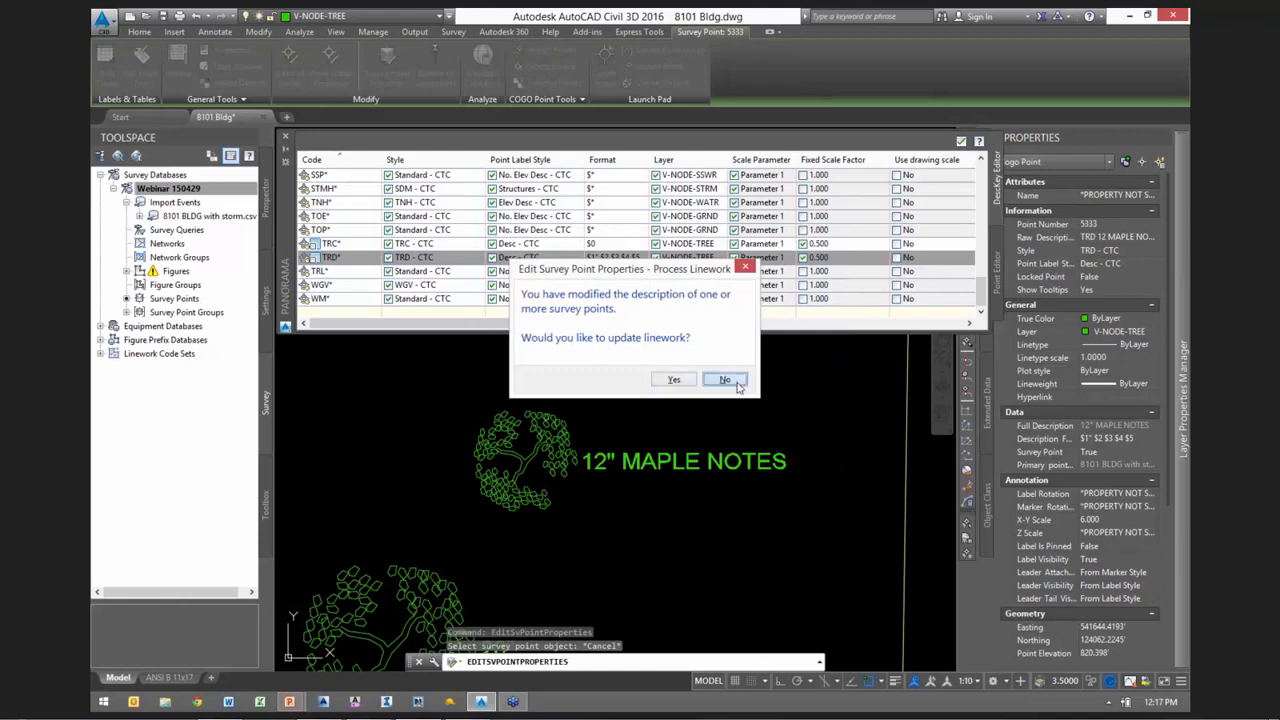
click(734, 381)
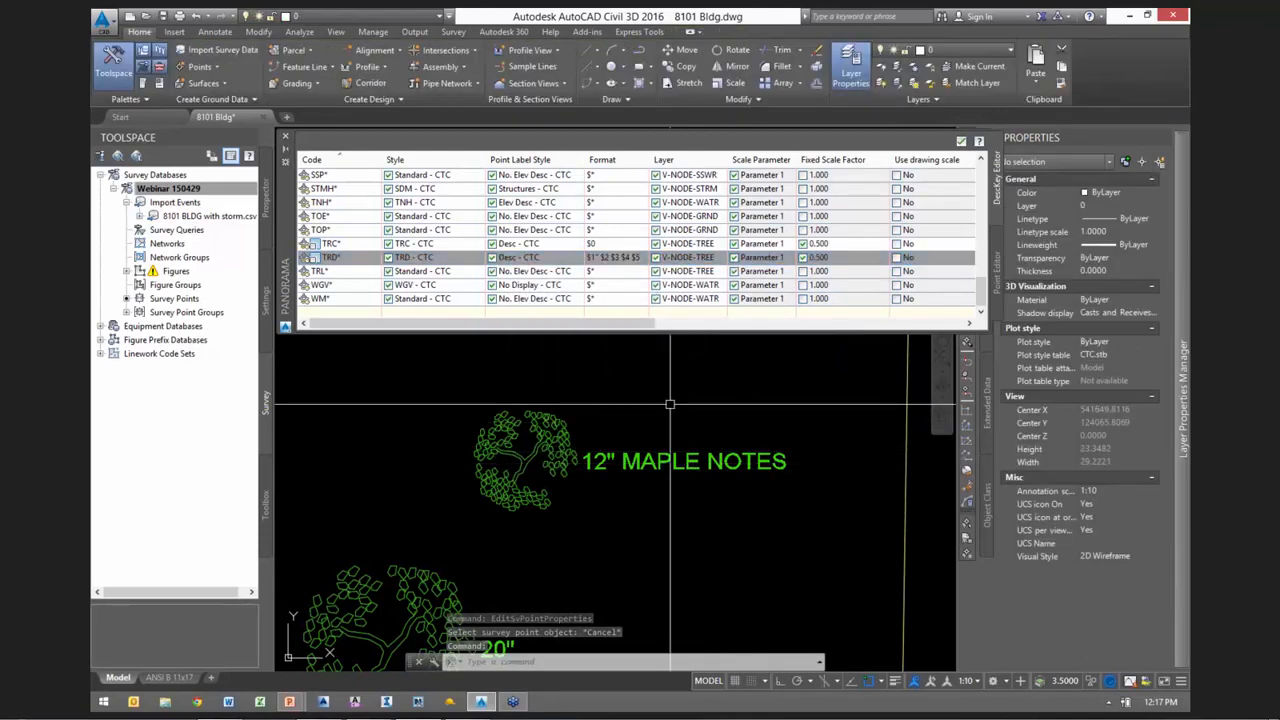
Examine the TRD* key's format and style against the symbols and labels of the 12-inch maple and the neighbouring 20-inch tree
click(605, 215)
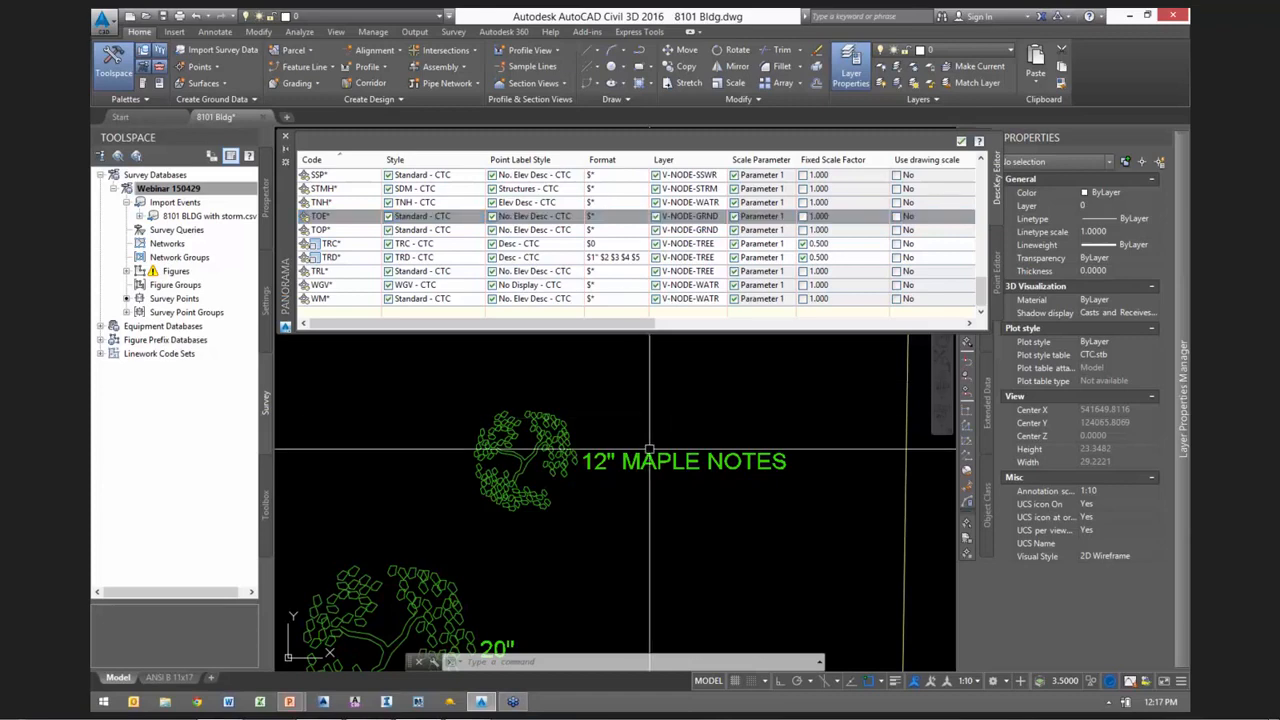
scroll(650, 450, down, 1)
scroll(650, 450, down, 4)
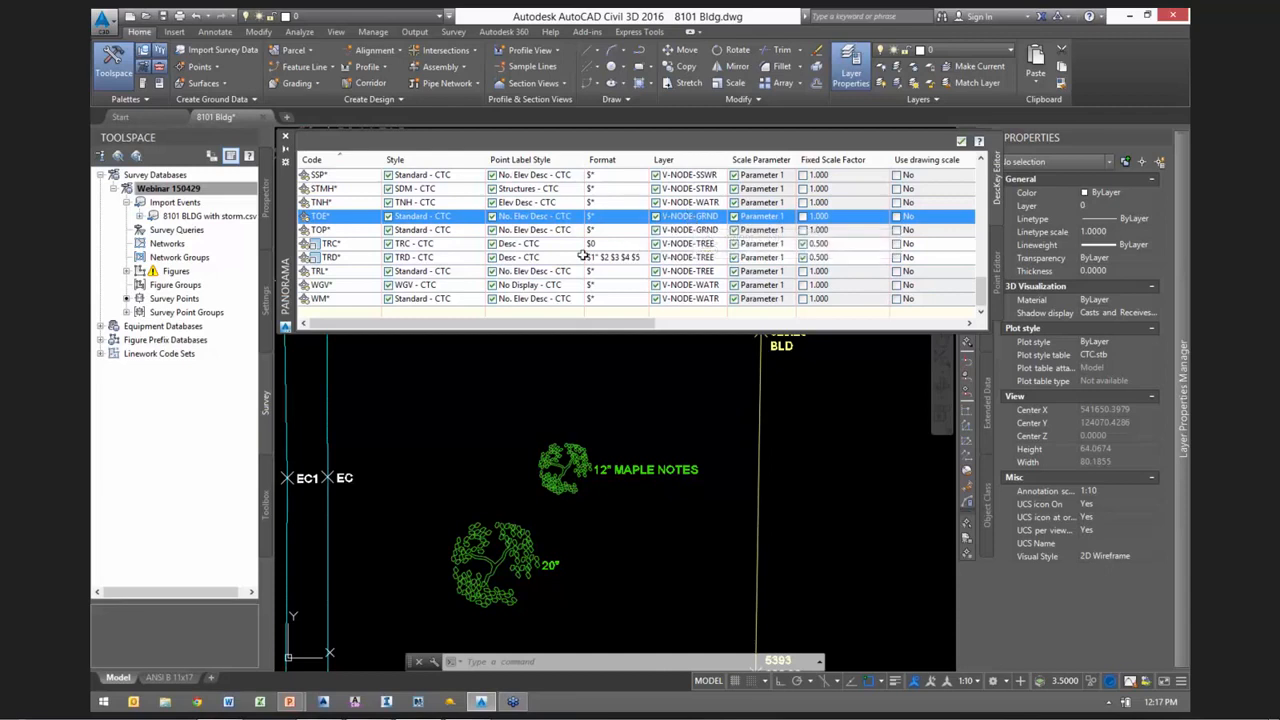
click(416, 258)
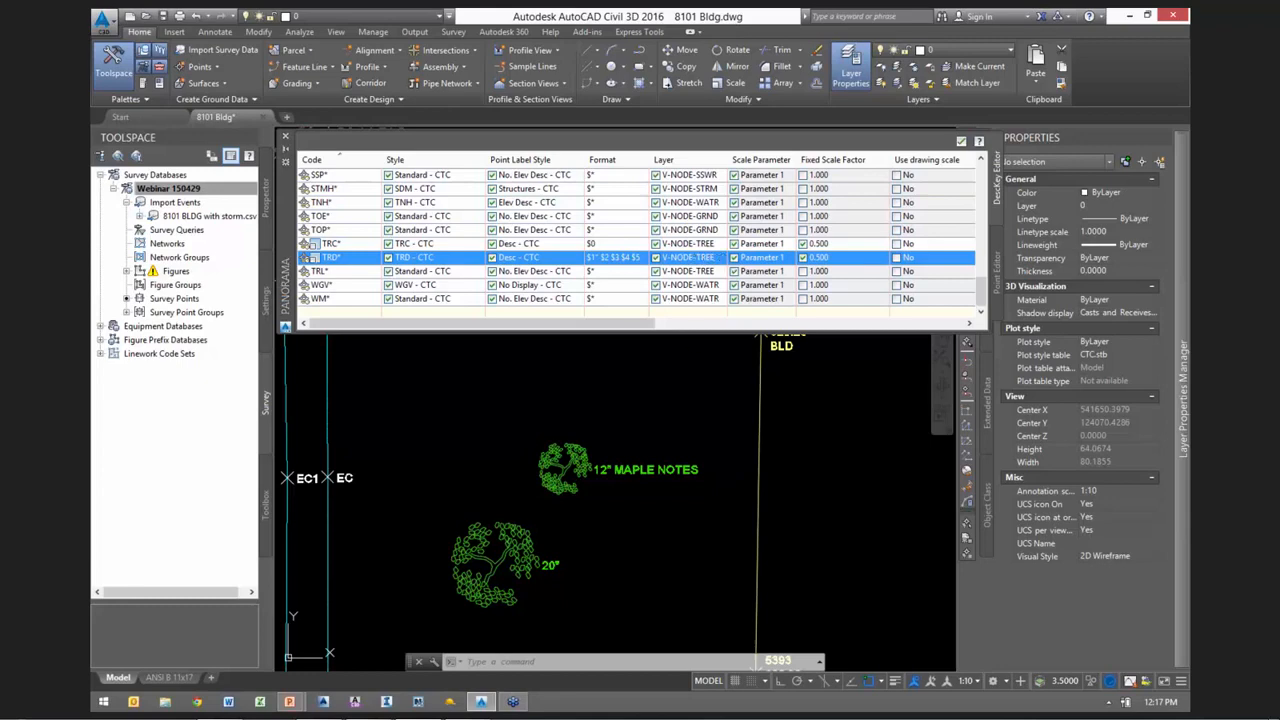
click(567, 458)
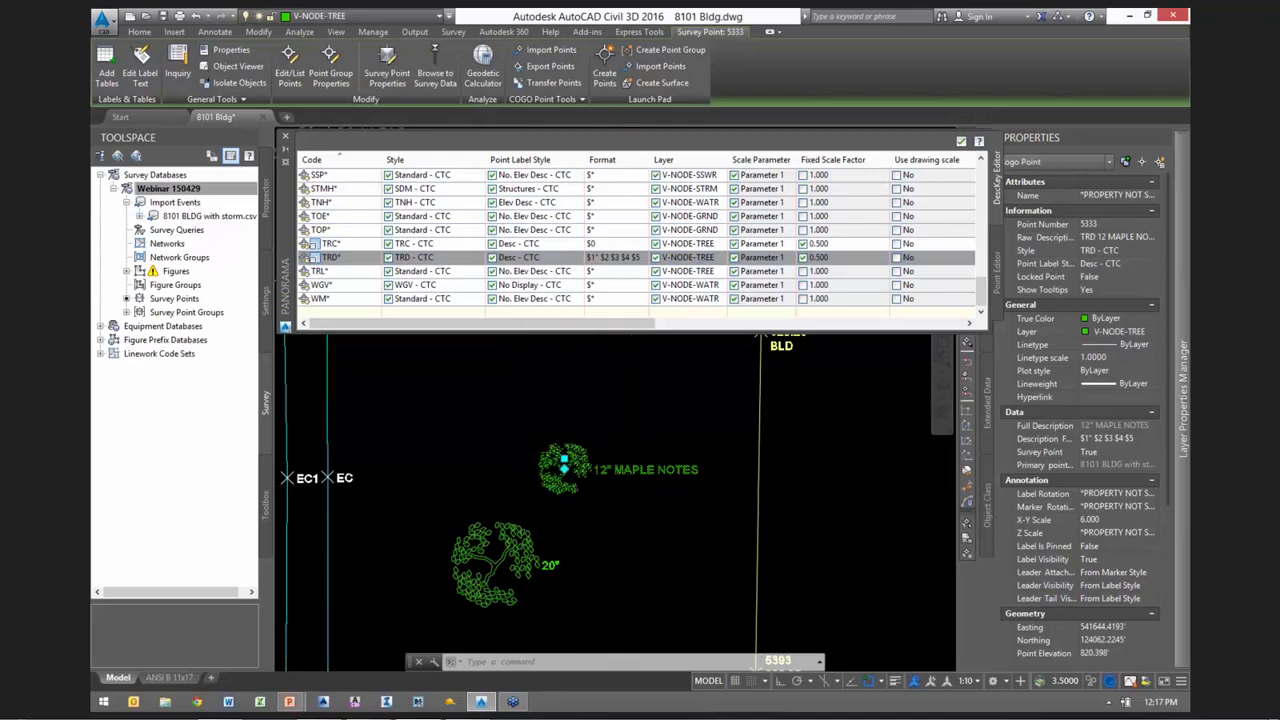
scroll(611, 486, up, 3)
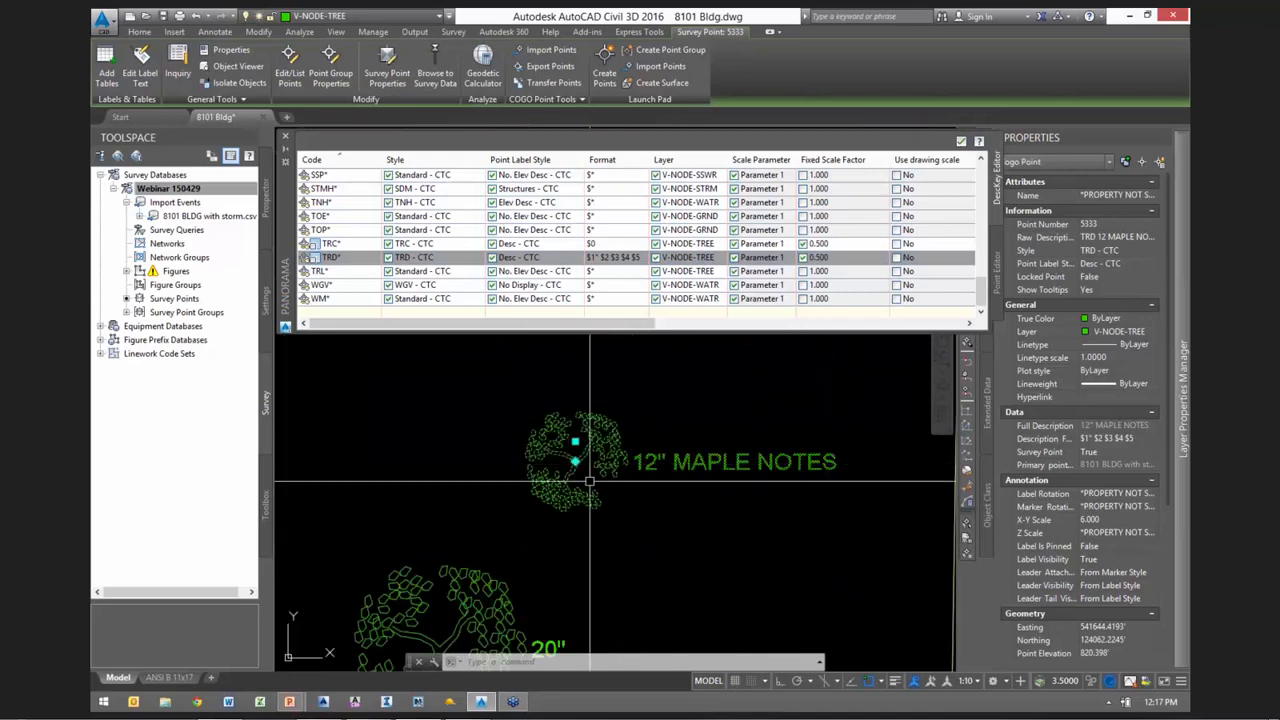
scroll(700, 405, down, 1)
middle_drag(743, 399, 704, 412)
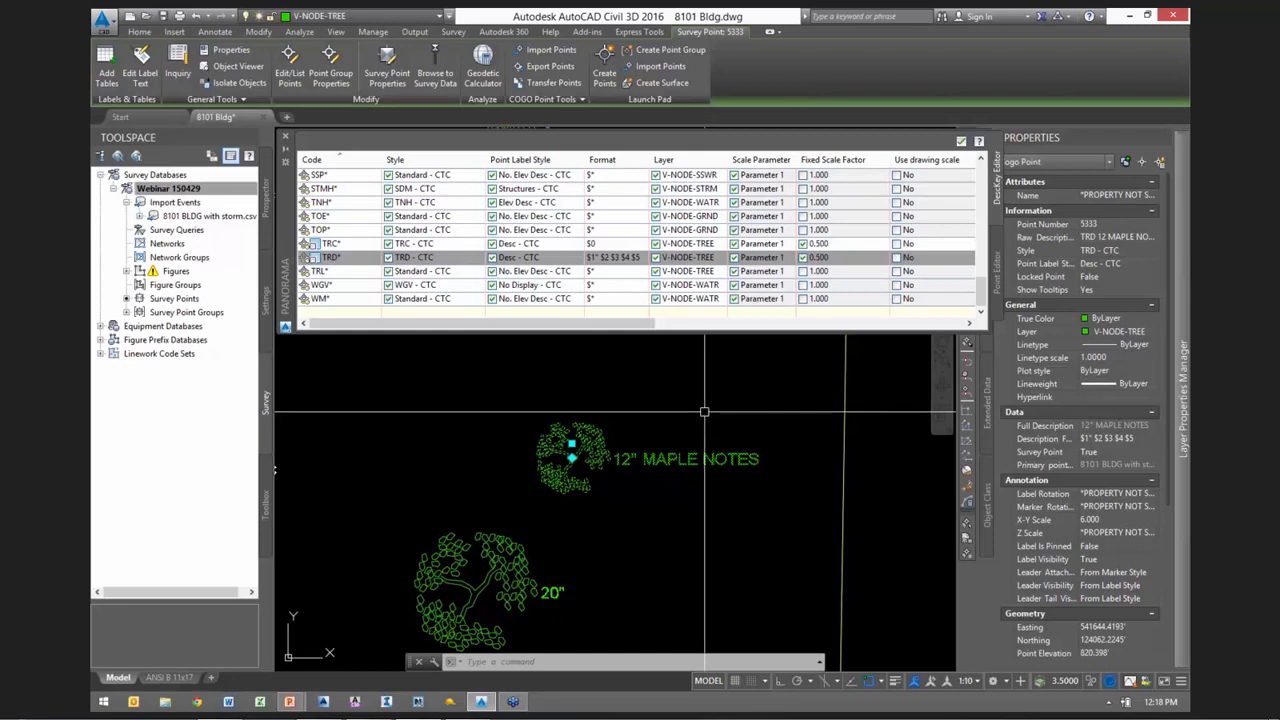
middle_drag(571, 402, 717, 388)
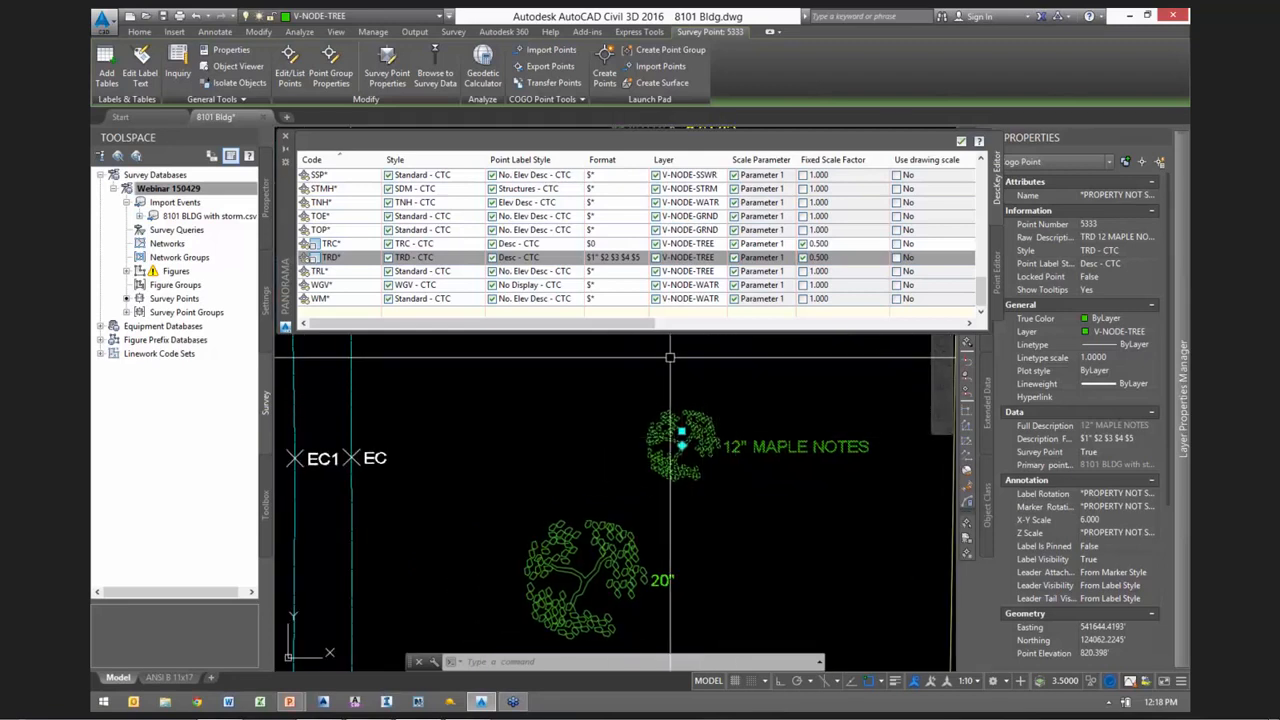
Examine the layer and colour settings for the marker and label in the TRD* key's point style, leaving the style unmodified
click(422, 258)
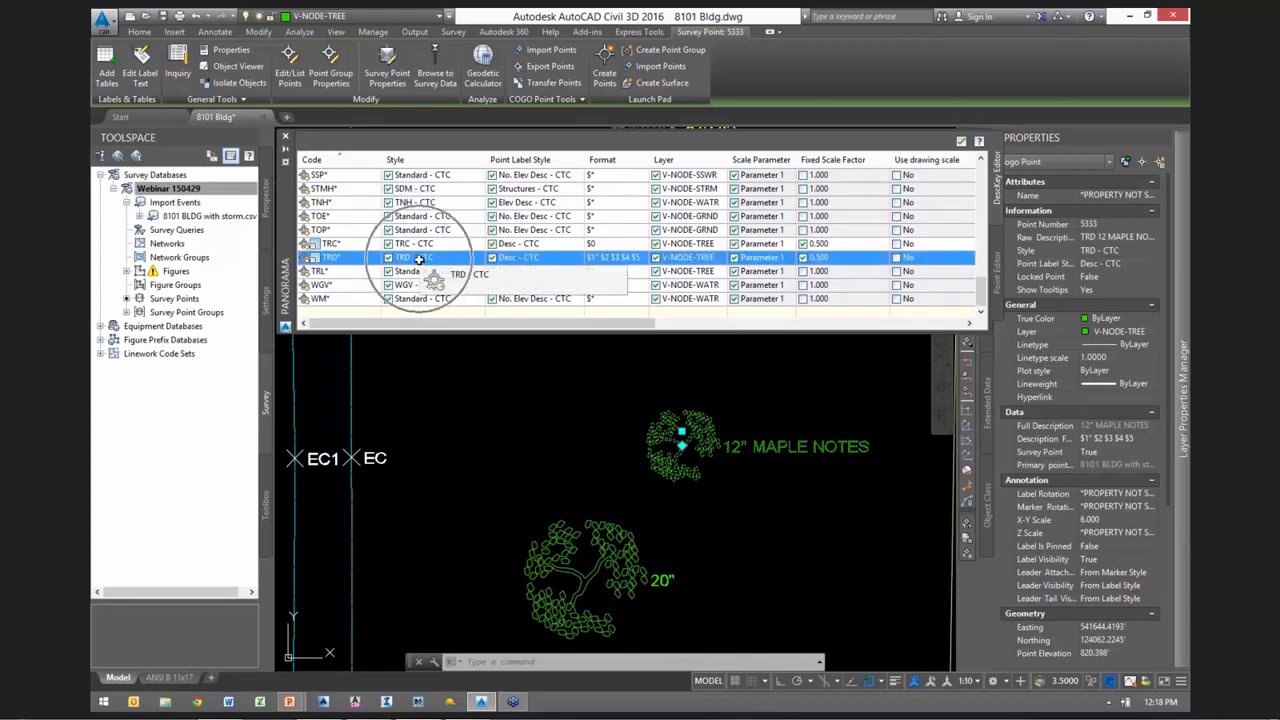
click(422, 258)
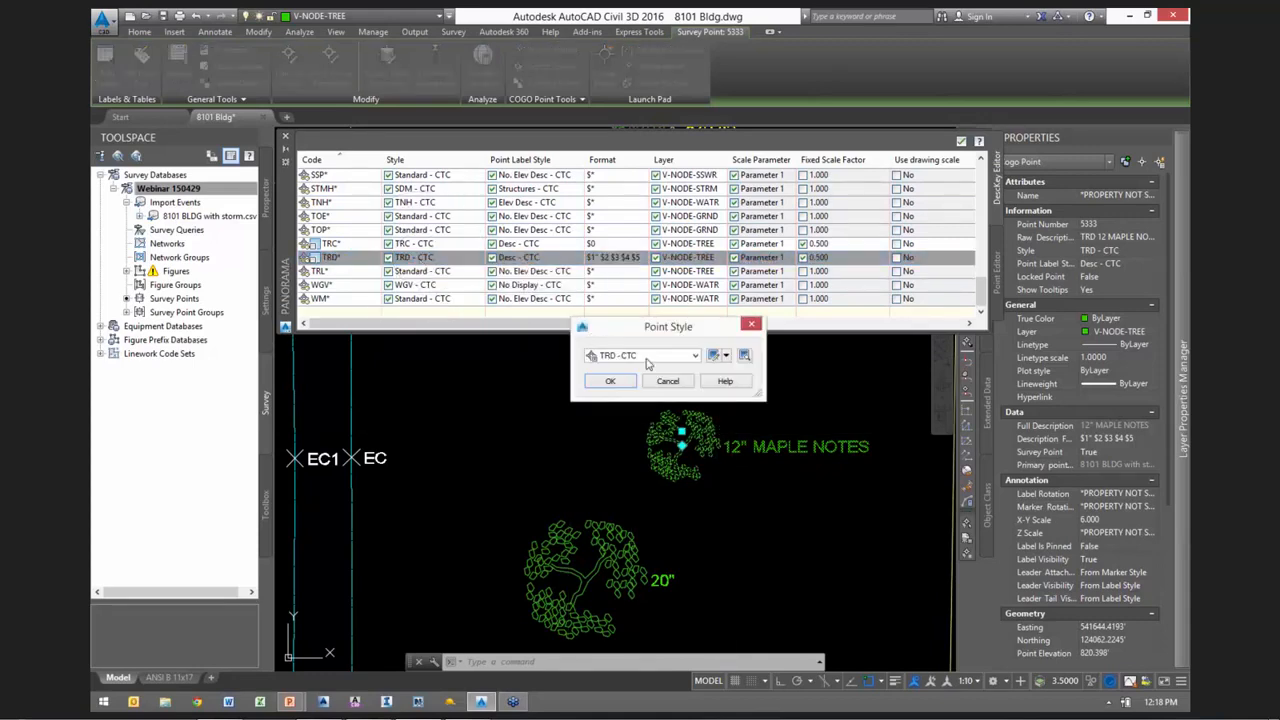
click(714, 356)
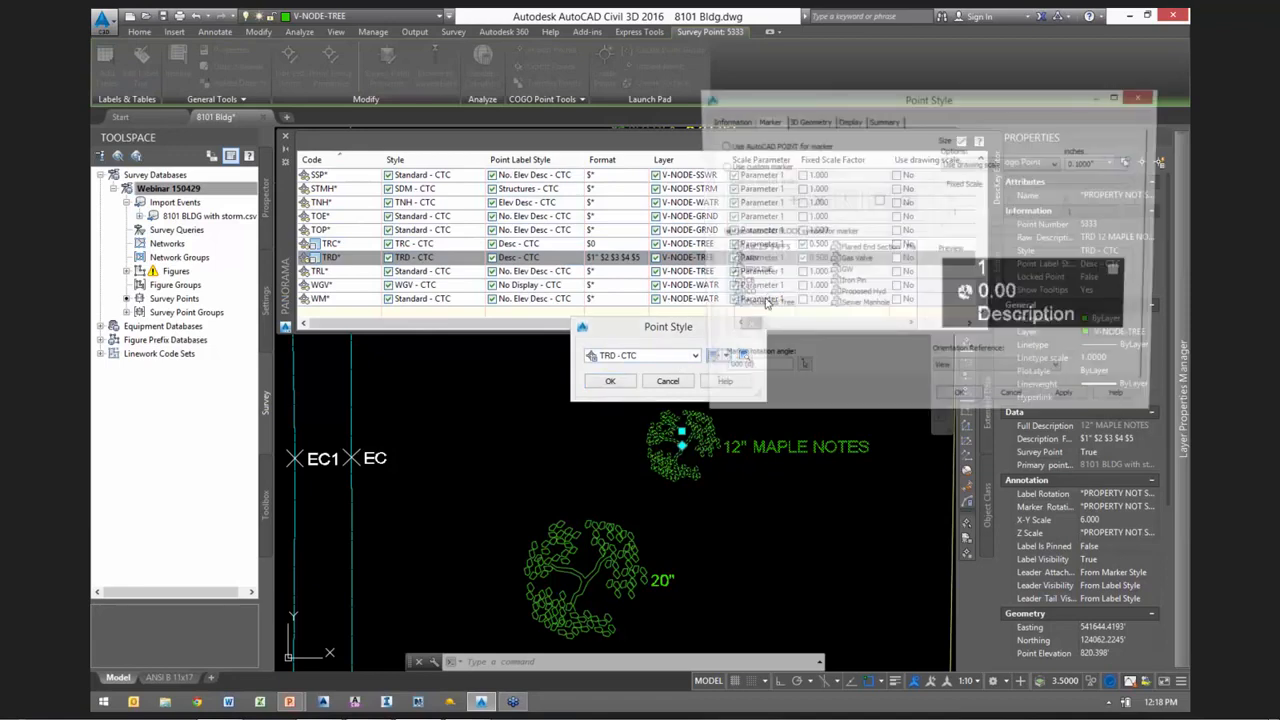
drag(840, 92, 791, 83)
click(799, 112)
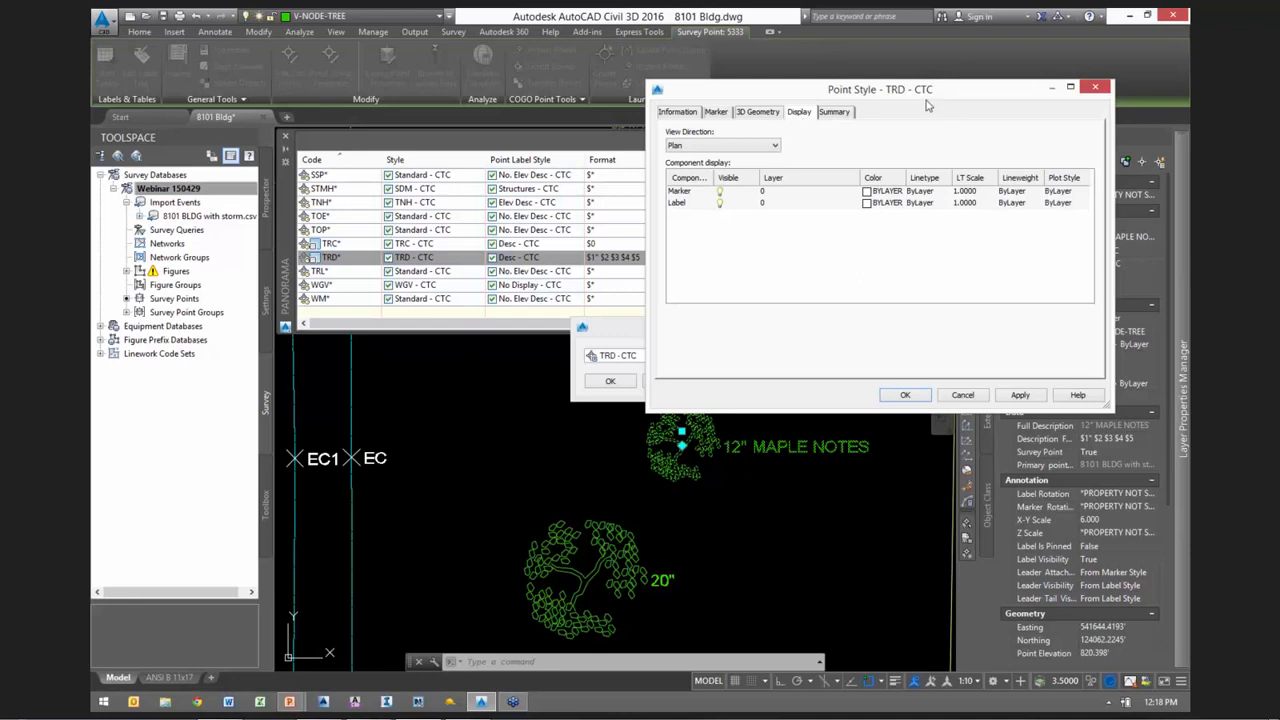
drag(935, 94, 976, 93)
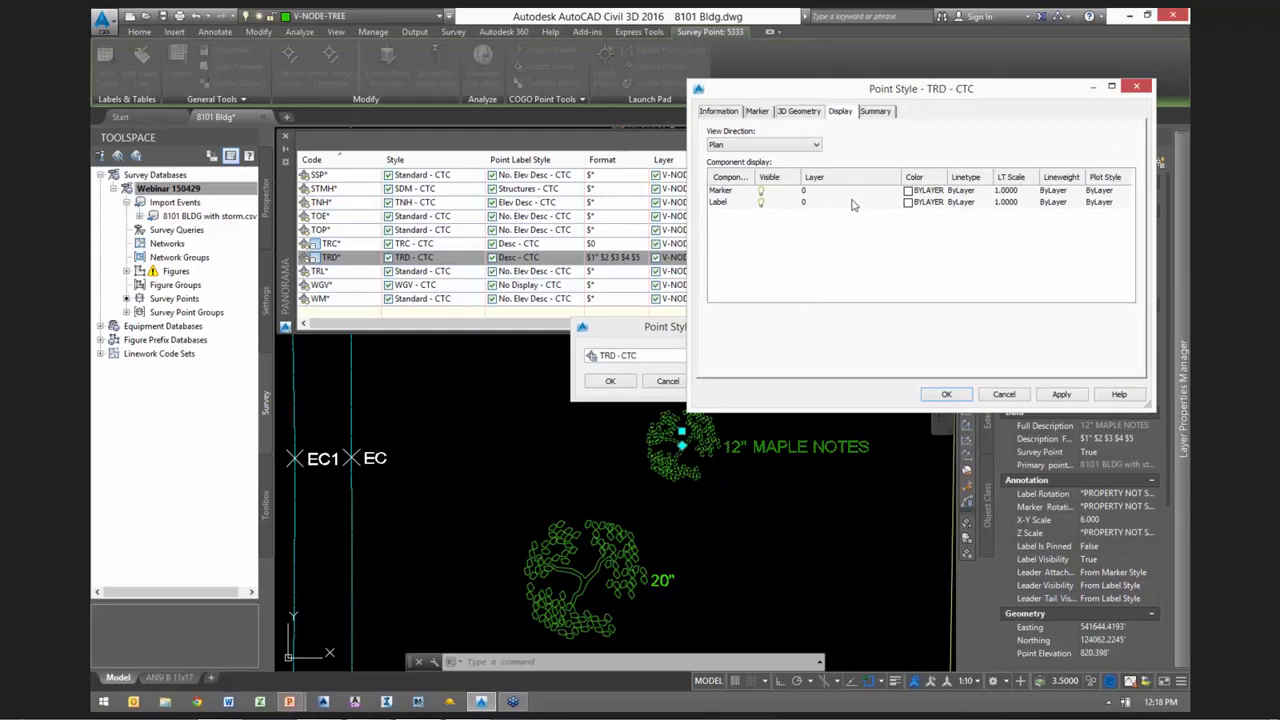
drag(882, 96, 951, 131)
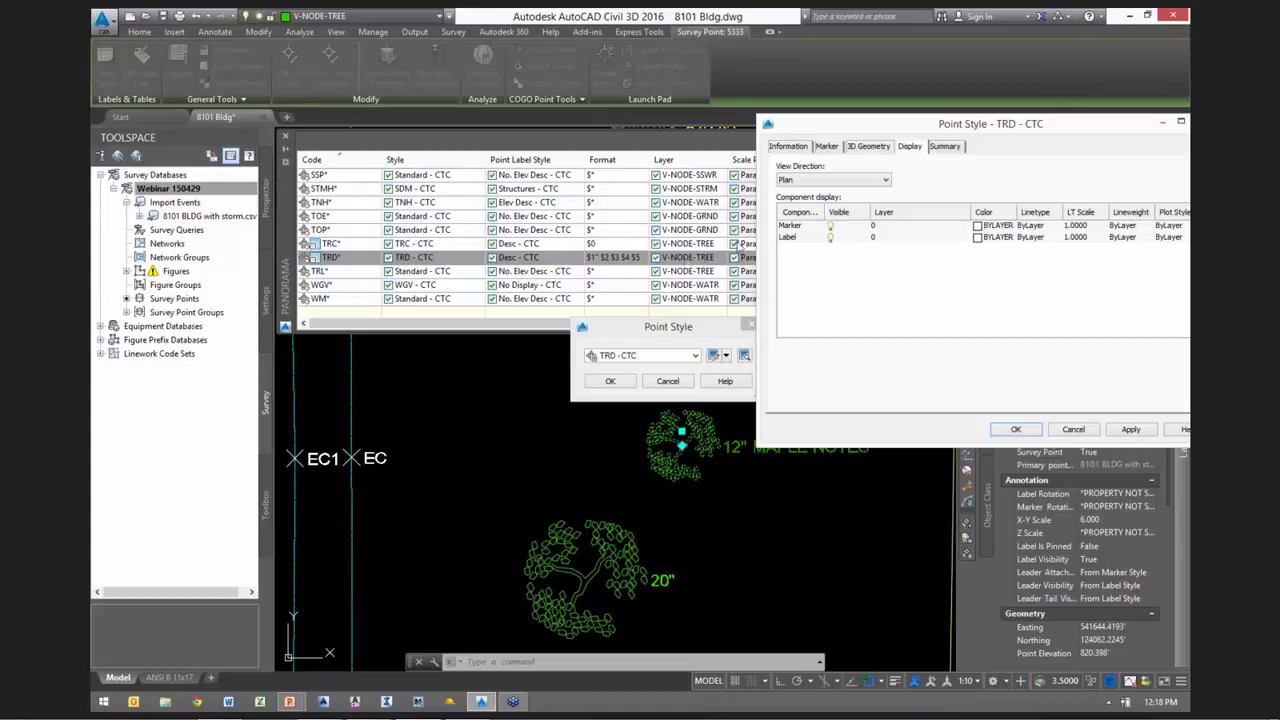
click(791, 227)
click(1073, 431)
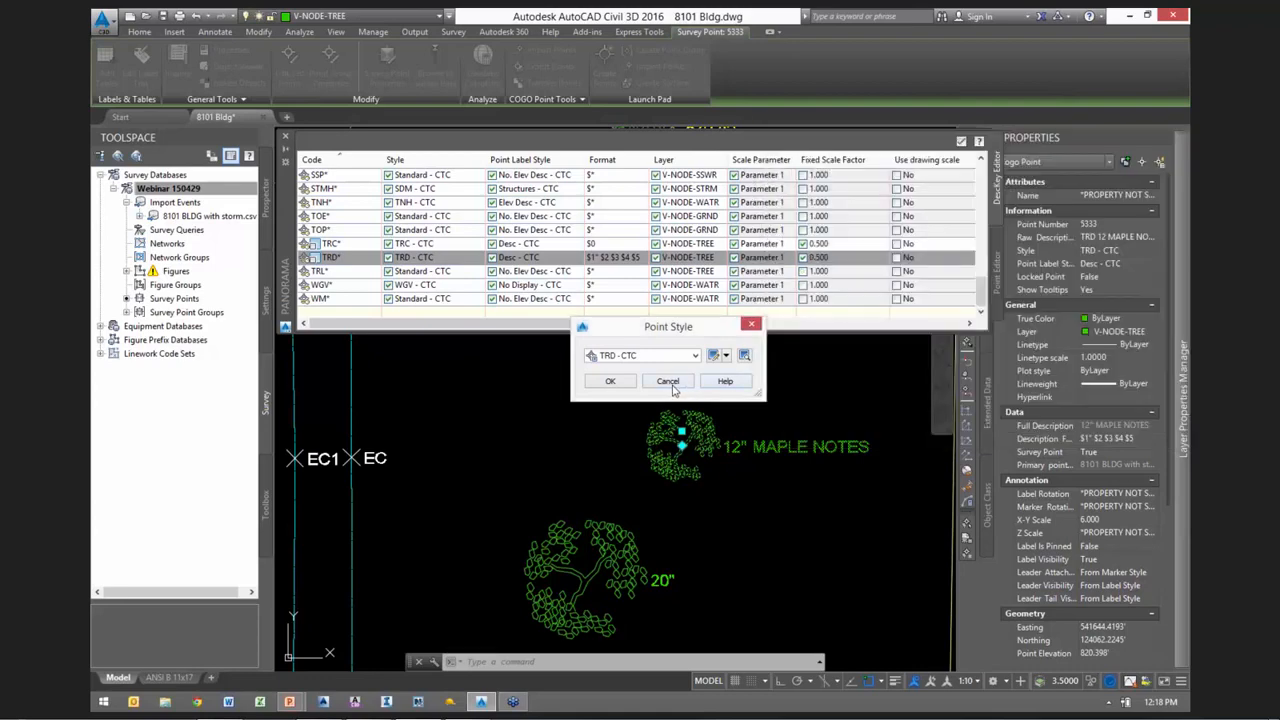
click(668, 379)
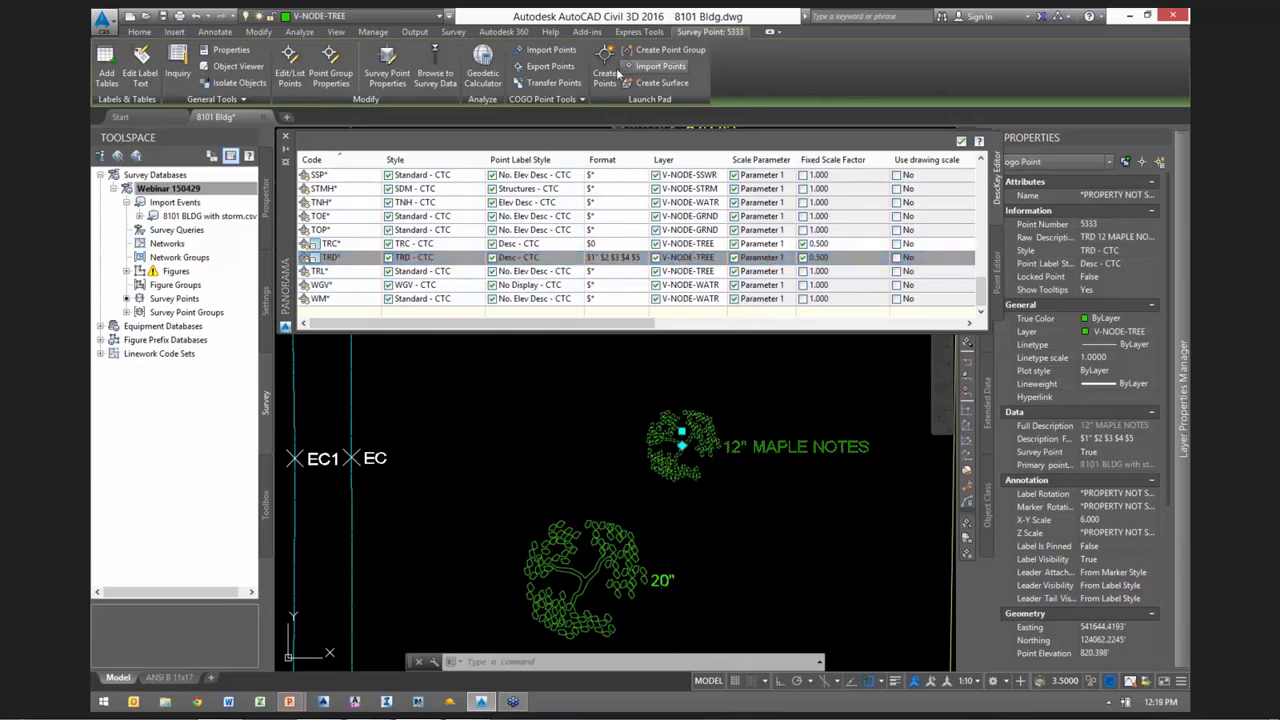
Isolate the selected maple tree point's layer and compare it with the layer assigned in the TRD* description key
click(139, 32)
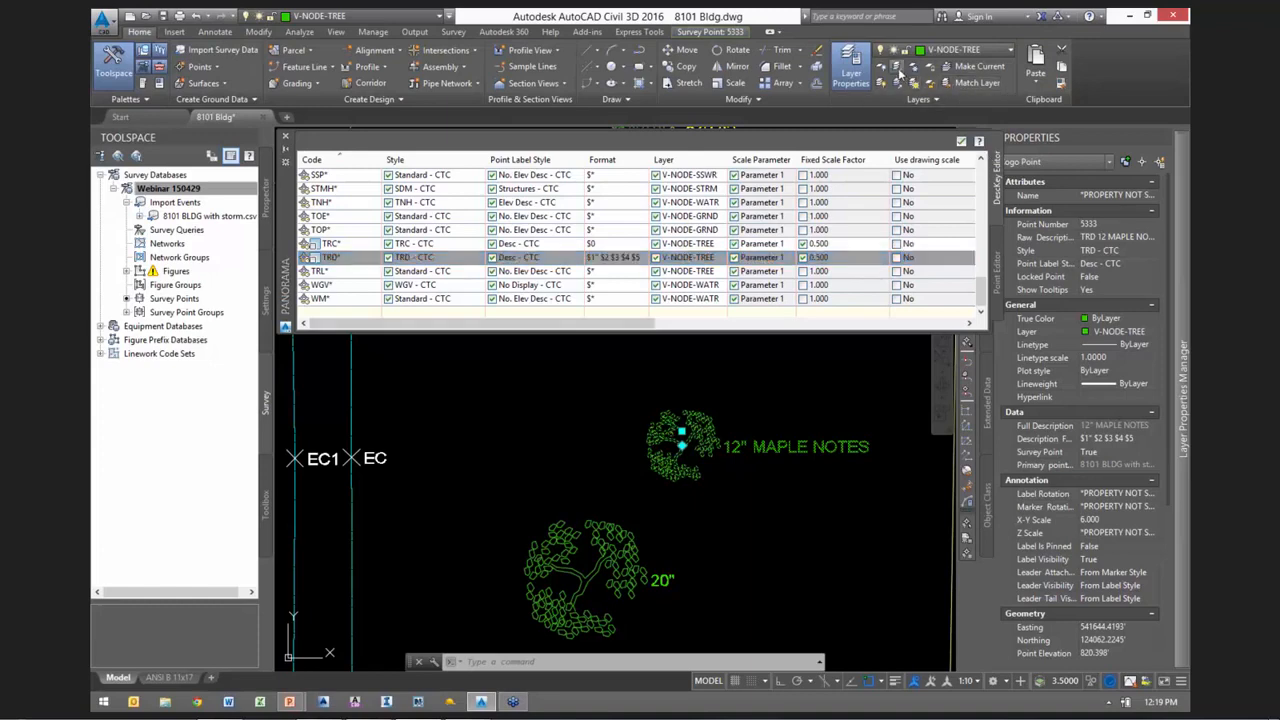
click(897, 68)
scroll(699, 500, down, 5)
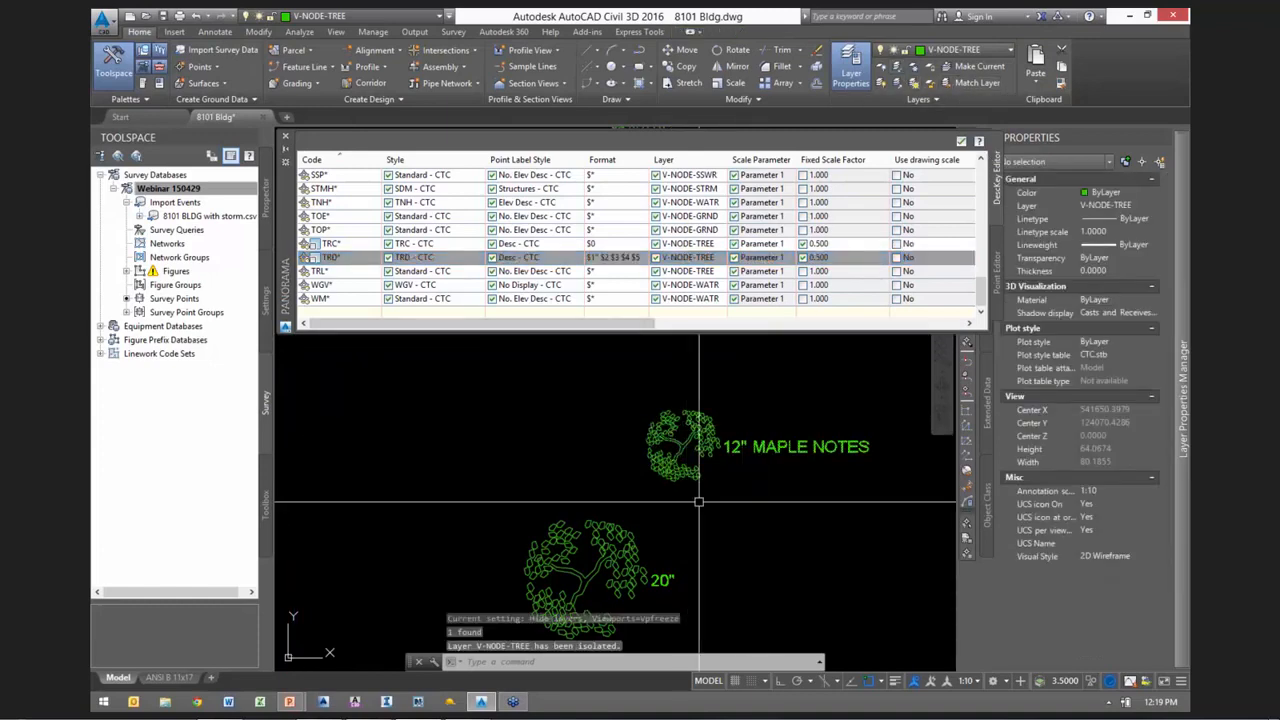
scroll(700, 486, up, 7)
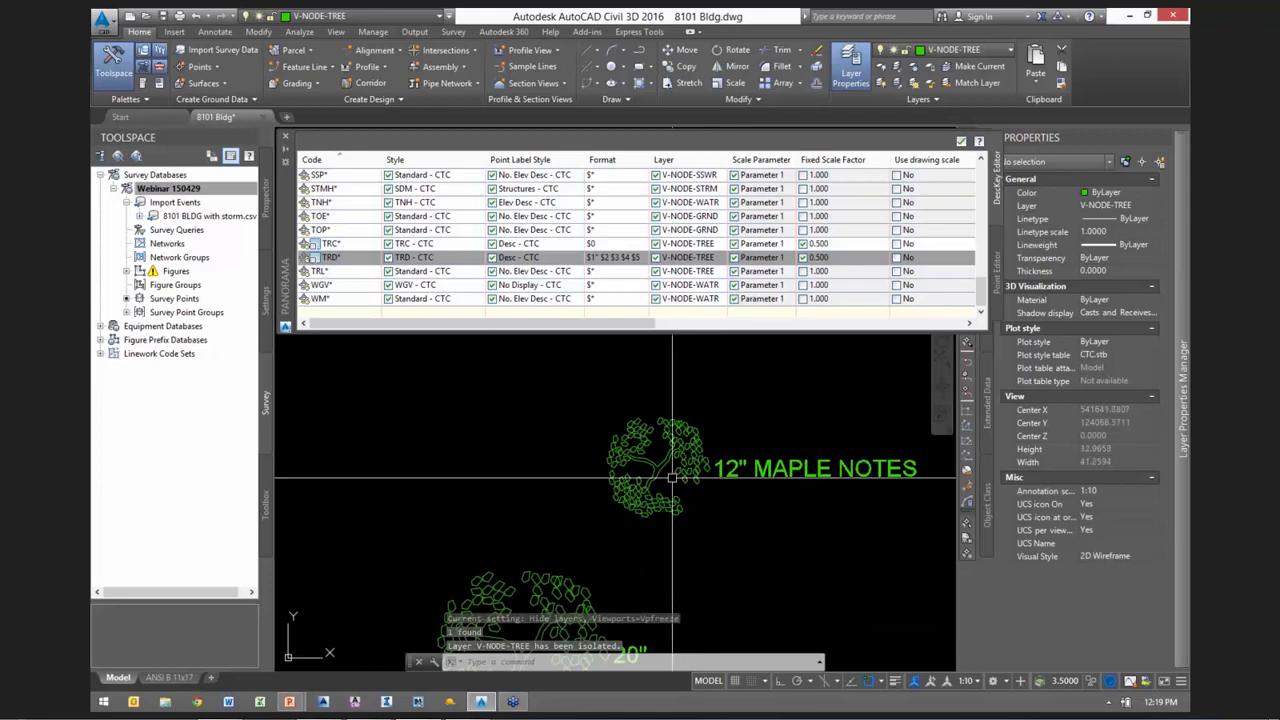
click(696, 258)
Restore the layers hidden by the layer isolation and bring the trees around the building corner into view
key(ctrl)
key(ctrl)
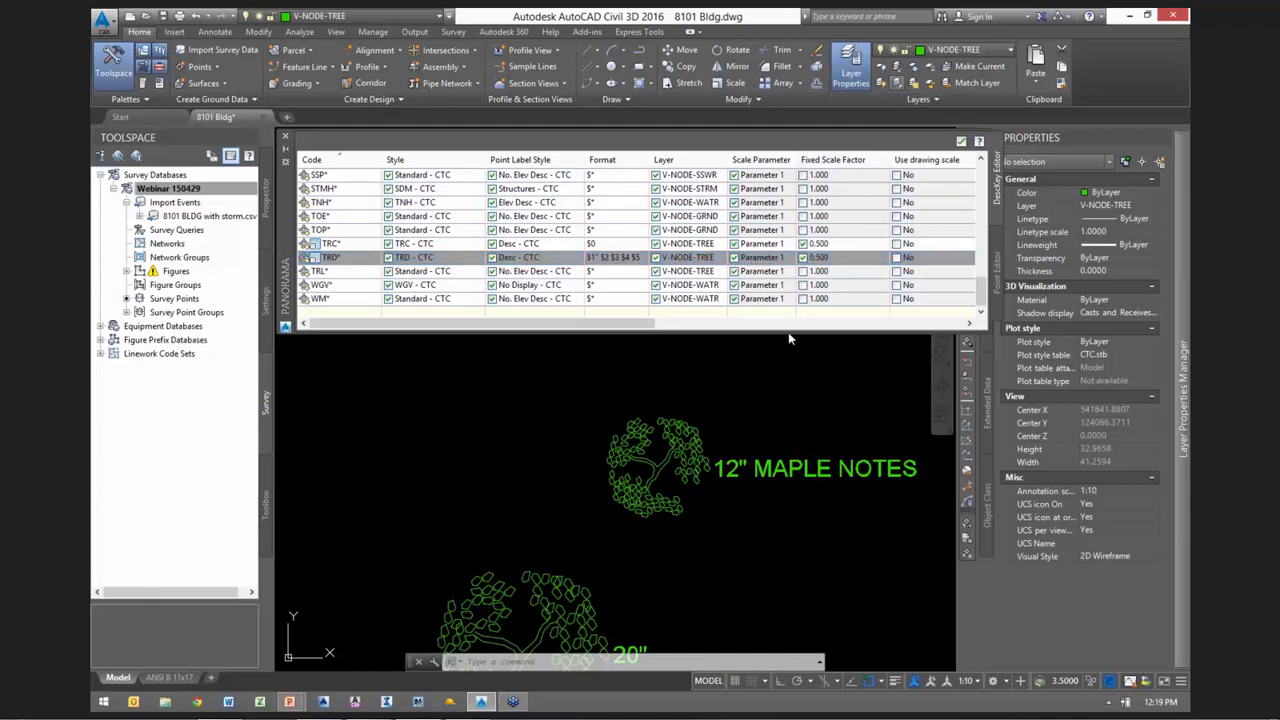
scroll(677, 503, down, 4)
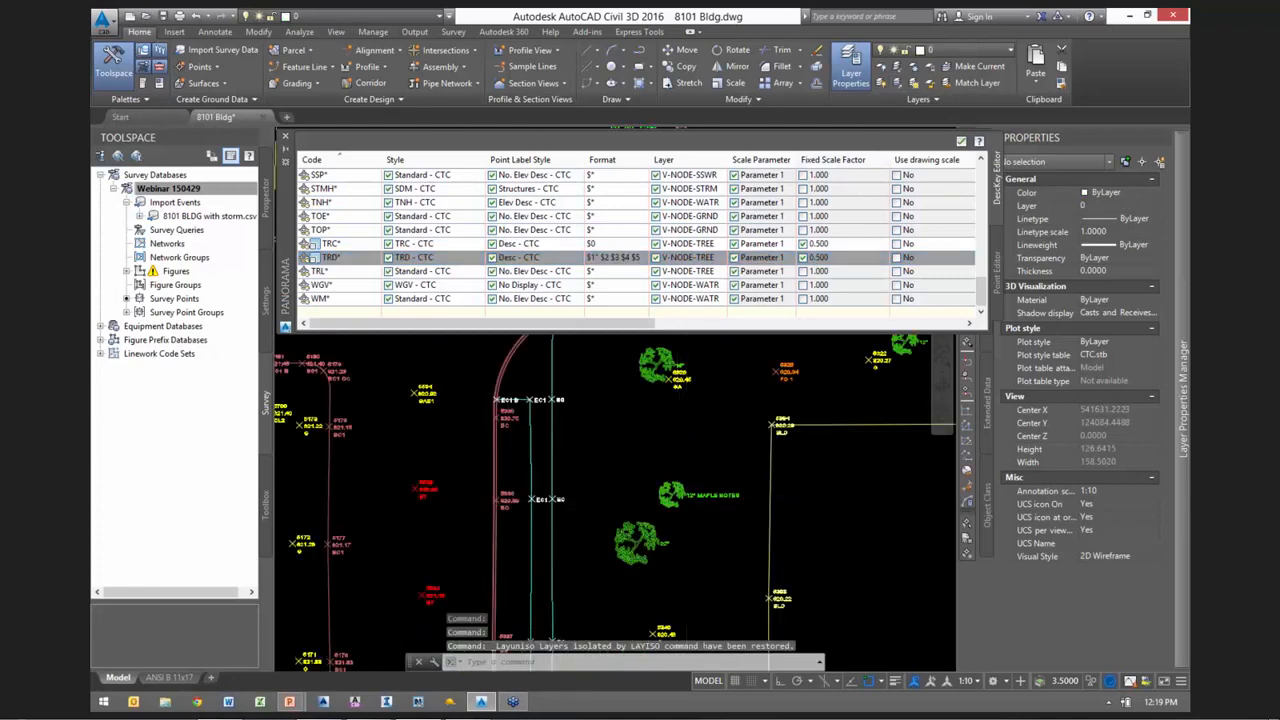
scroll(677, 503, down, 2)
scroll(718, 455, up, 3)
middle_drag(790, 449, 606, 503)
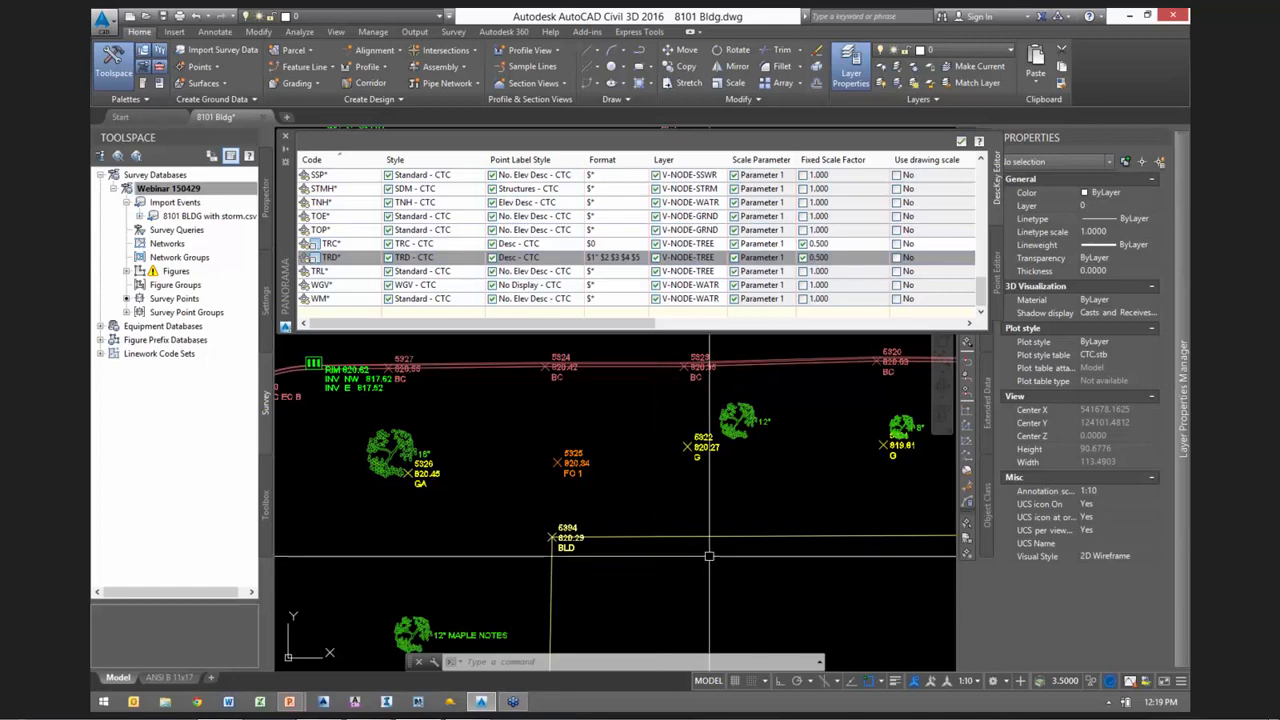
Compare the marker and label component layers of the TRD - CTC point style with the TRD* key's layer, discarding any edits
click(419, 257)
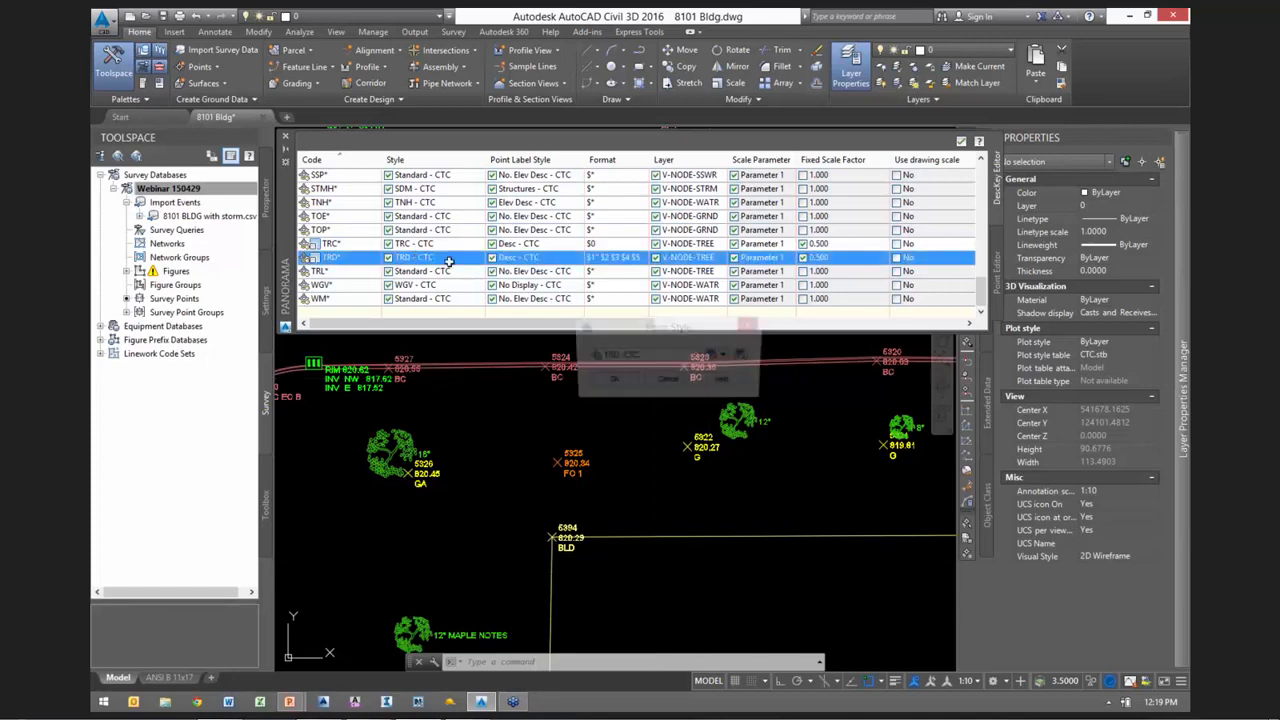
click(712, 358)
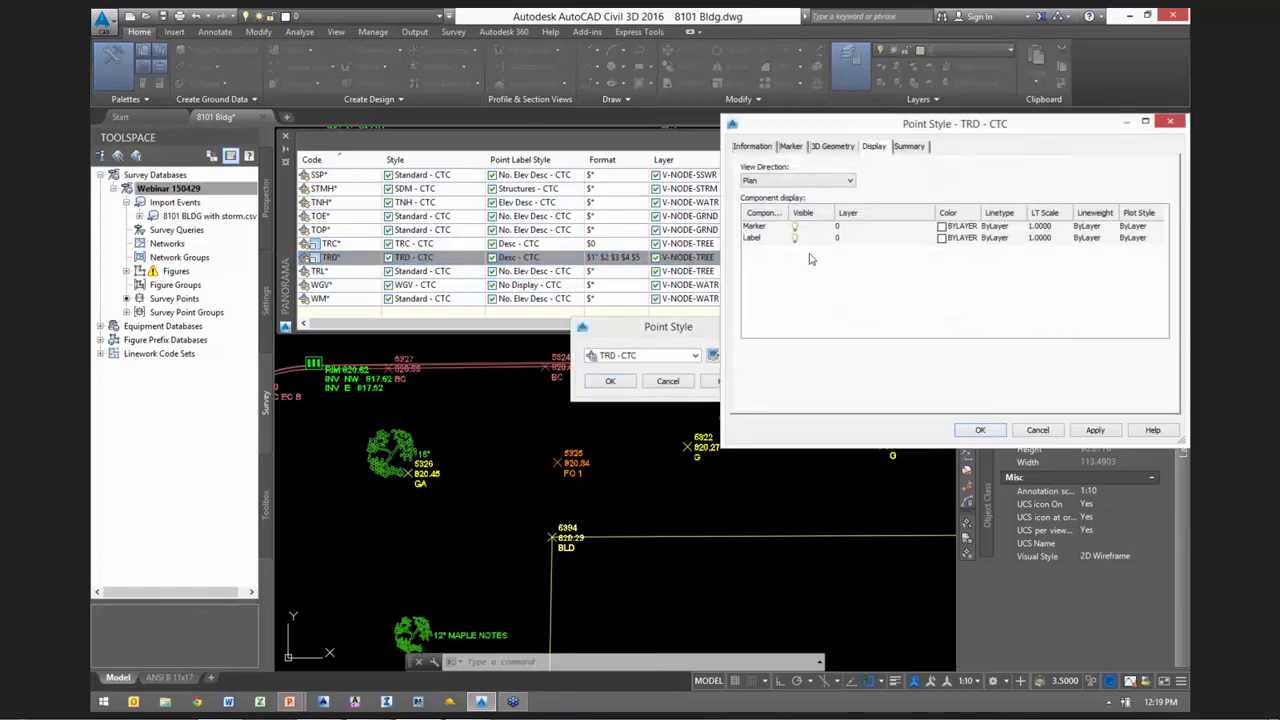
click(860, 228)
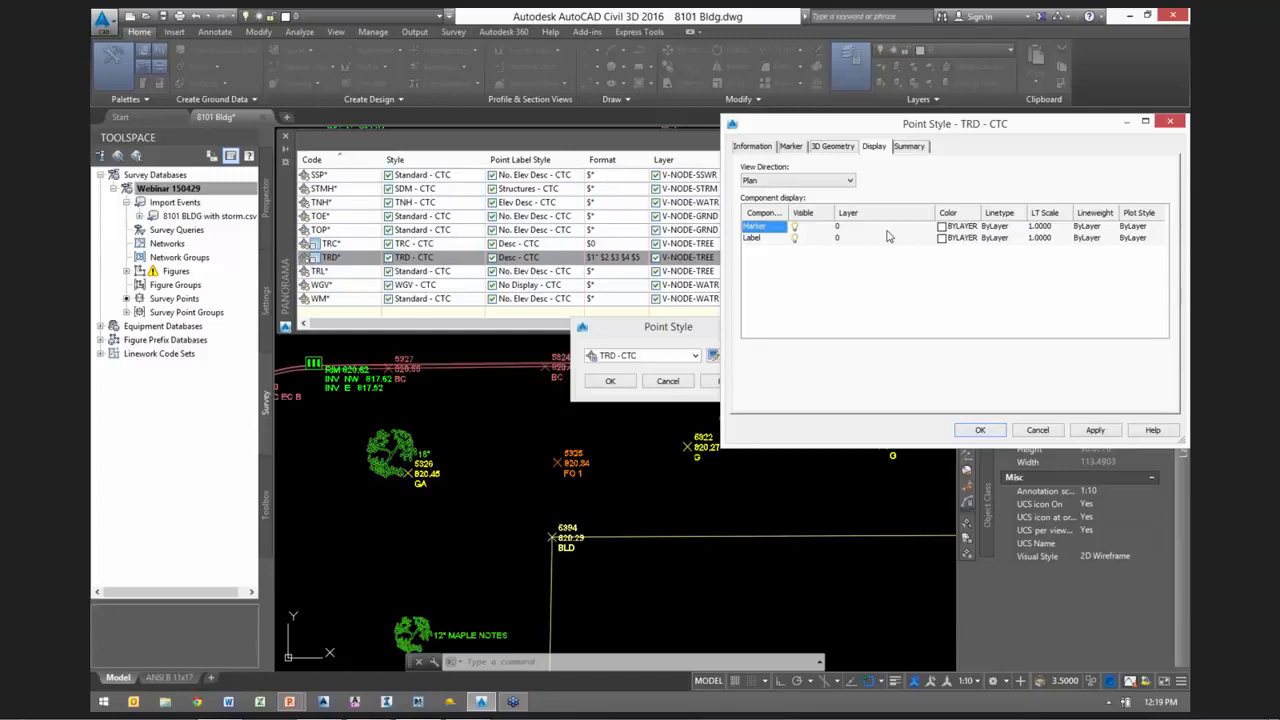
drag(817, 125, 849, 147)
click(795, 260)
click(790, 248)
click(792, 260)
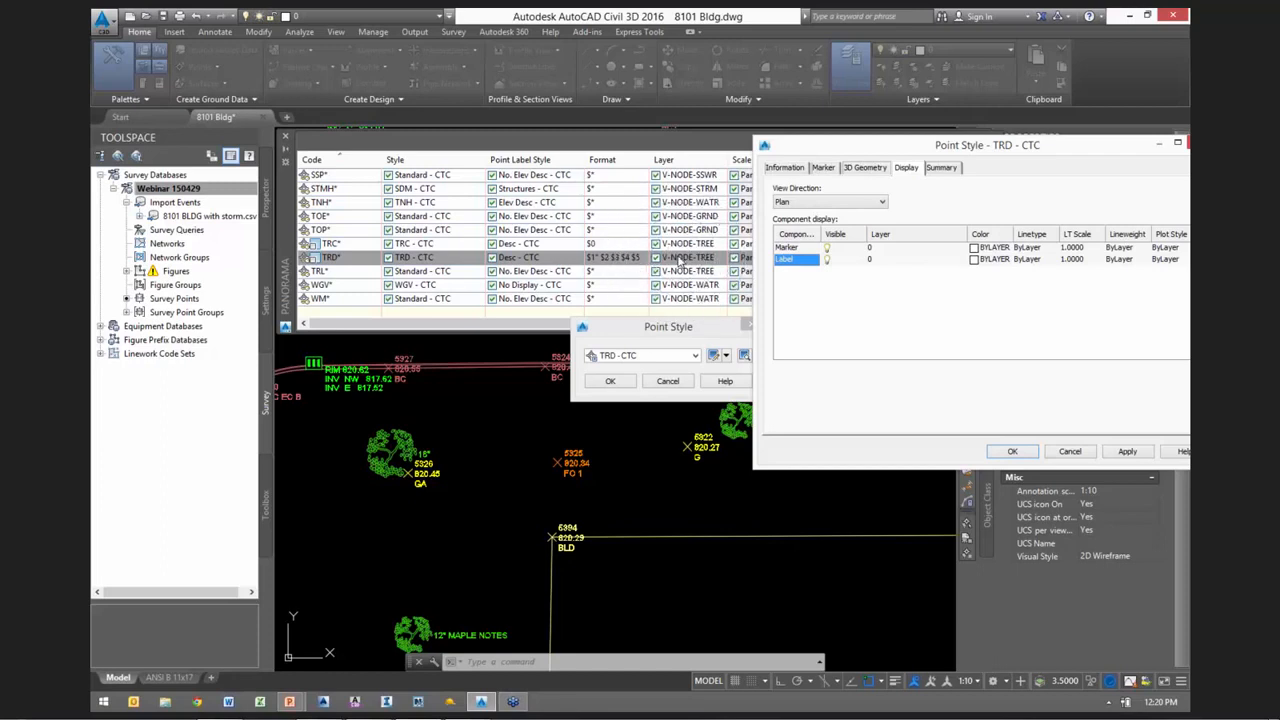
click(1070, 451)
click(667, 384)
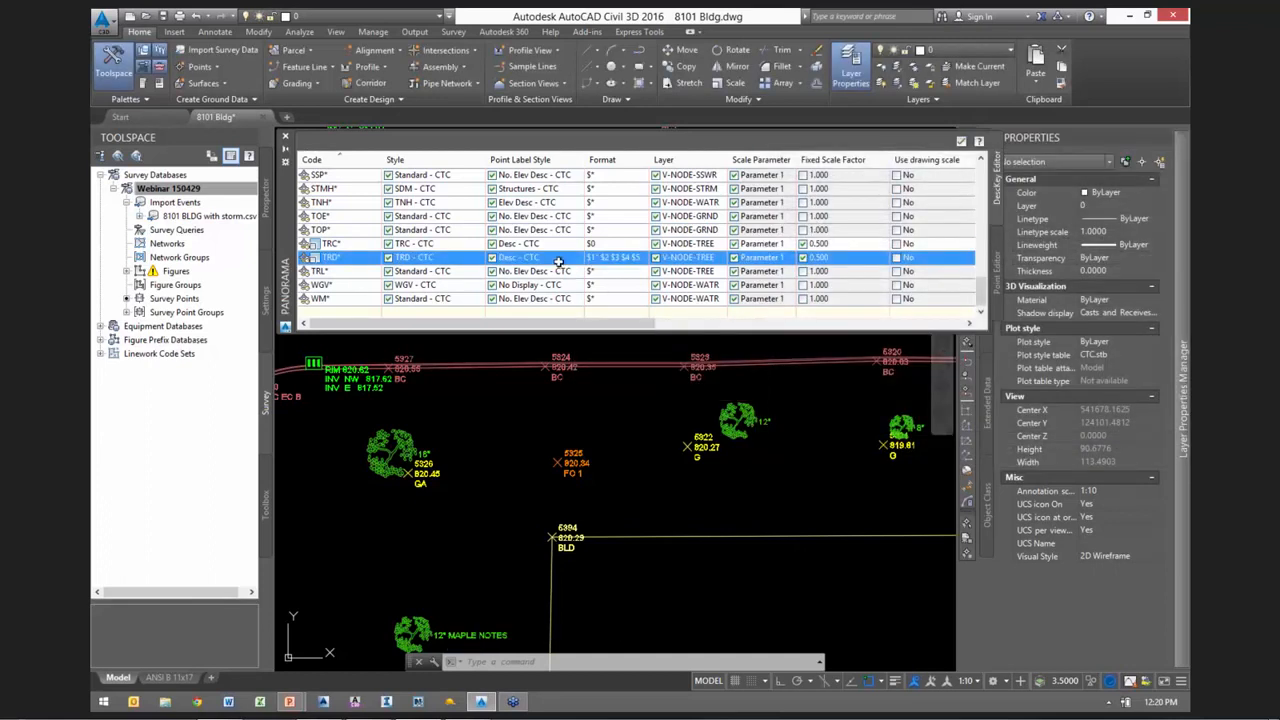
Examine the Desc - CTC point label style's general layer and its text component's colour, and cancel out of the style
click(525, 258)
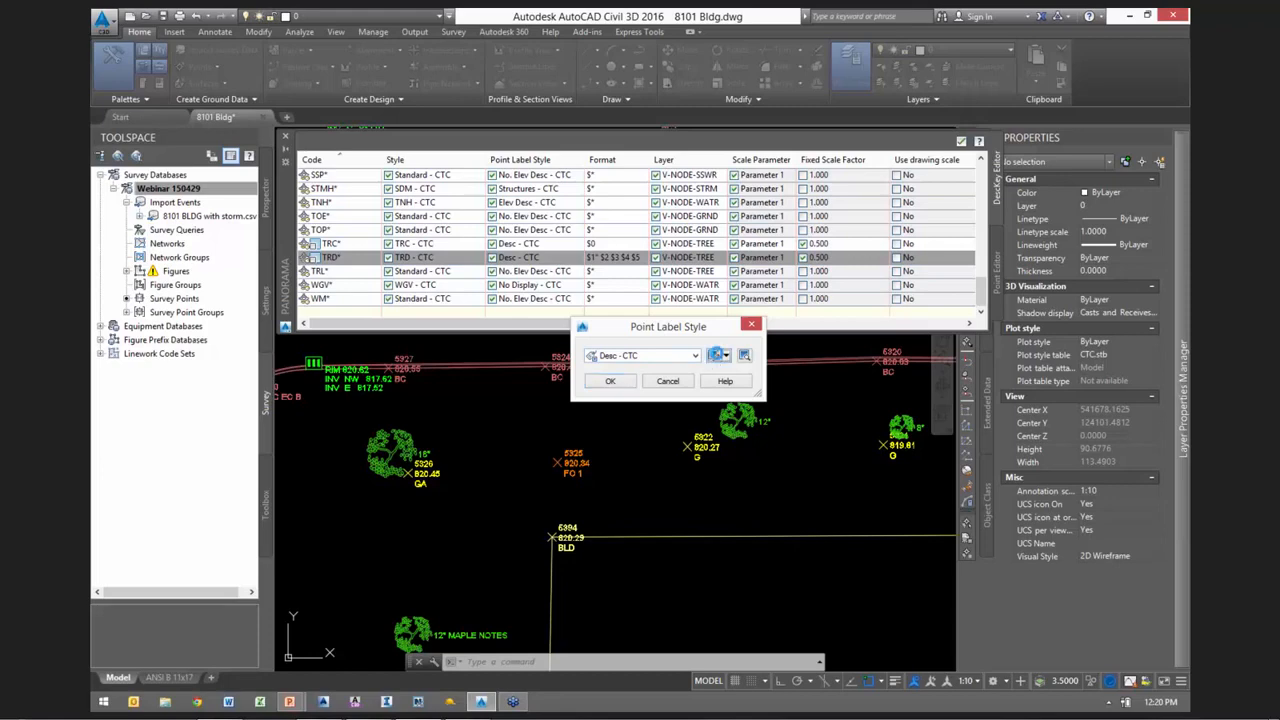
click(715, 355)
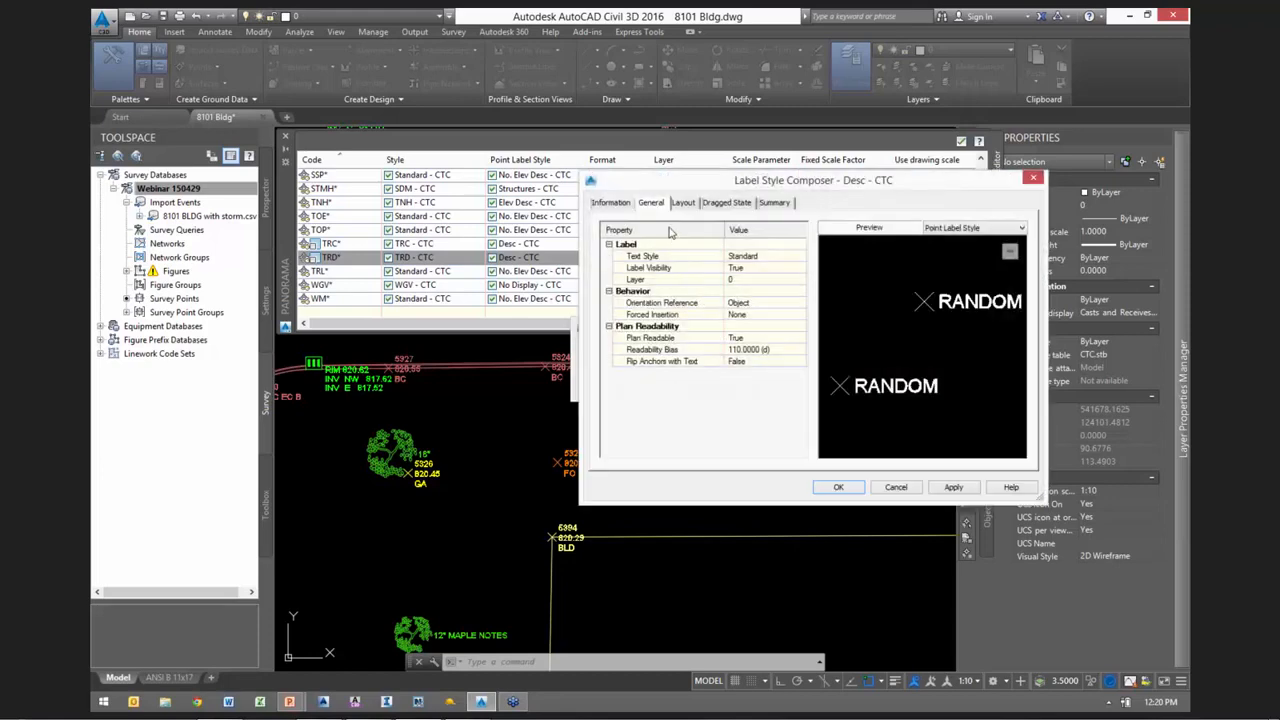
click(686, 280)
drag(769, 190, 861, 147)
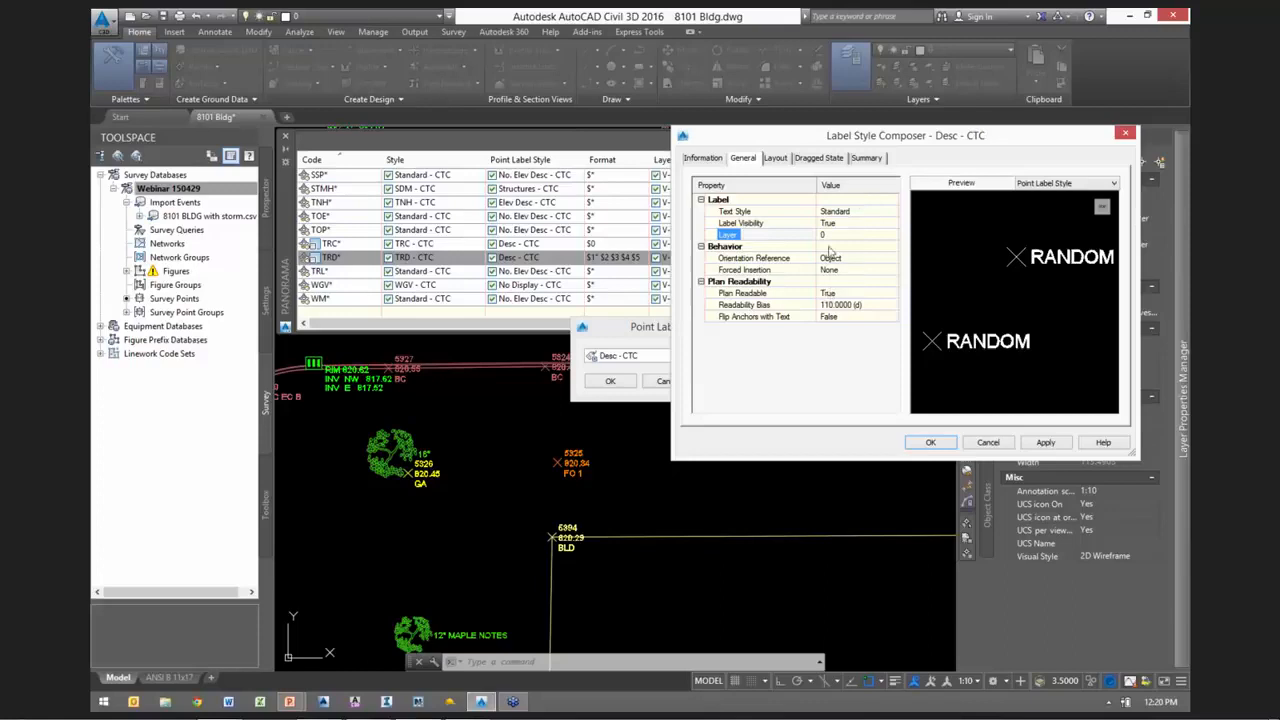
click(786, 161)
click(792, 367)
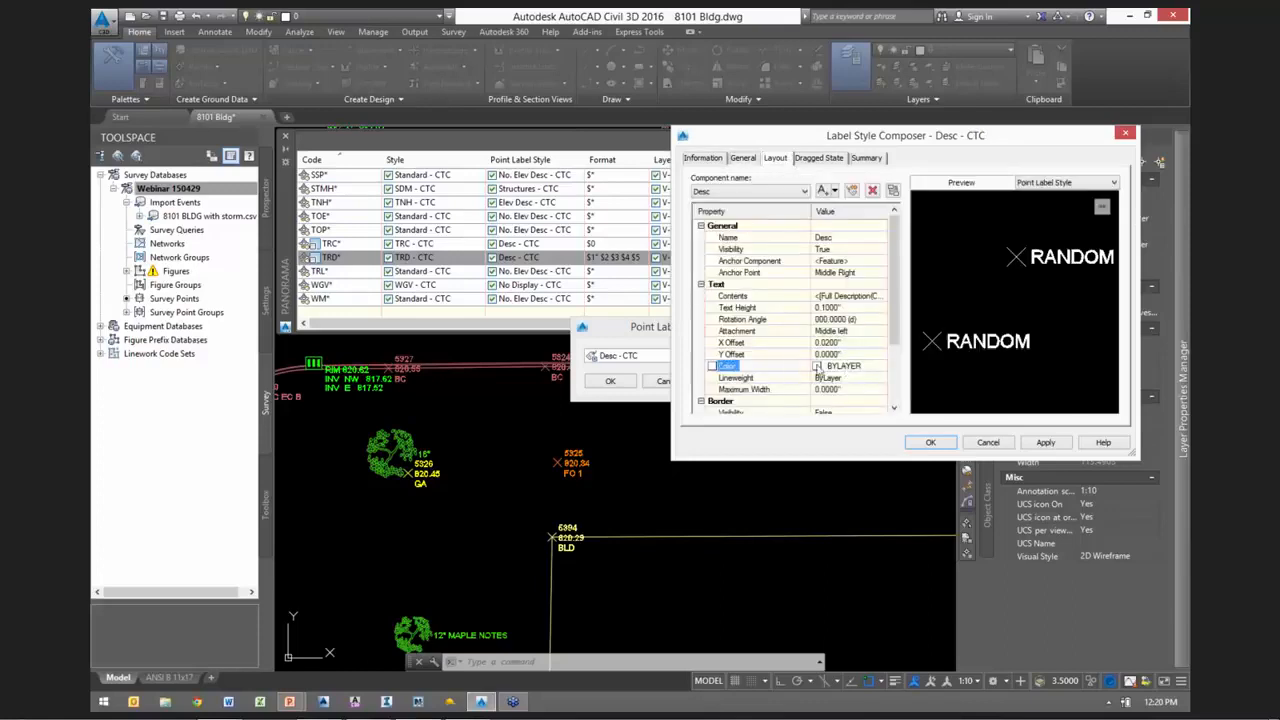
click(746, 160)
drag(857, 141, 903, 313)
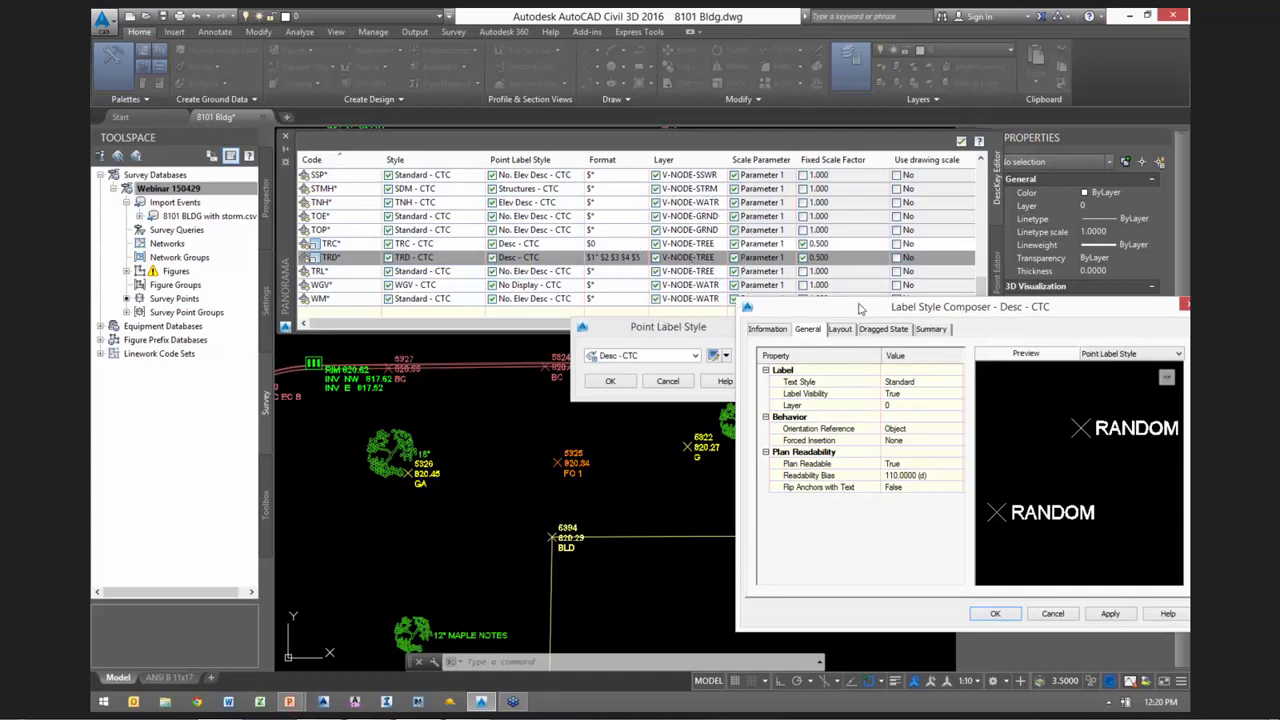
drag(884, 310, 694, 195)
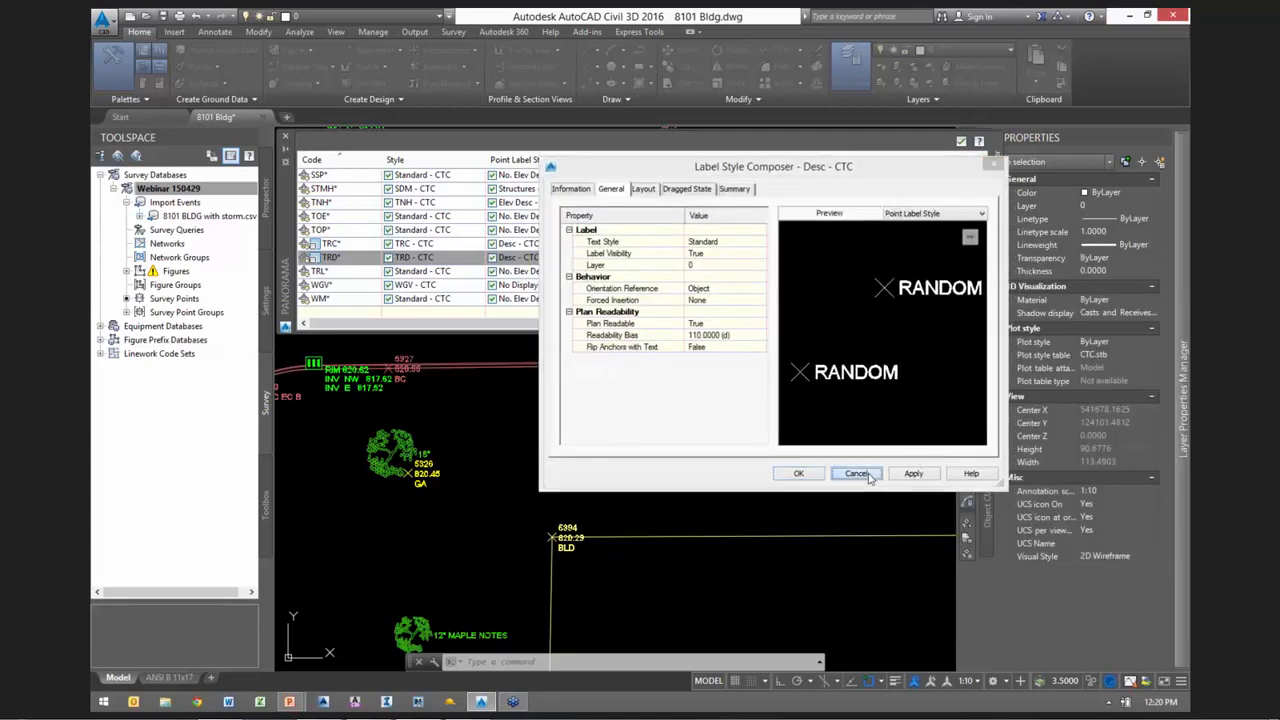
click(868, 476)
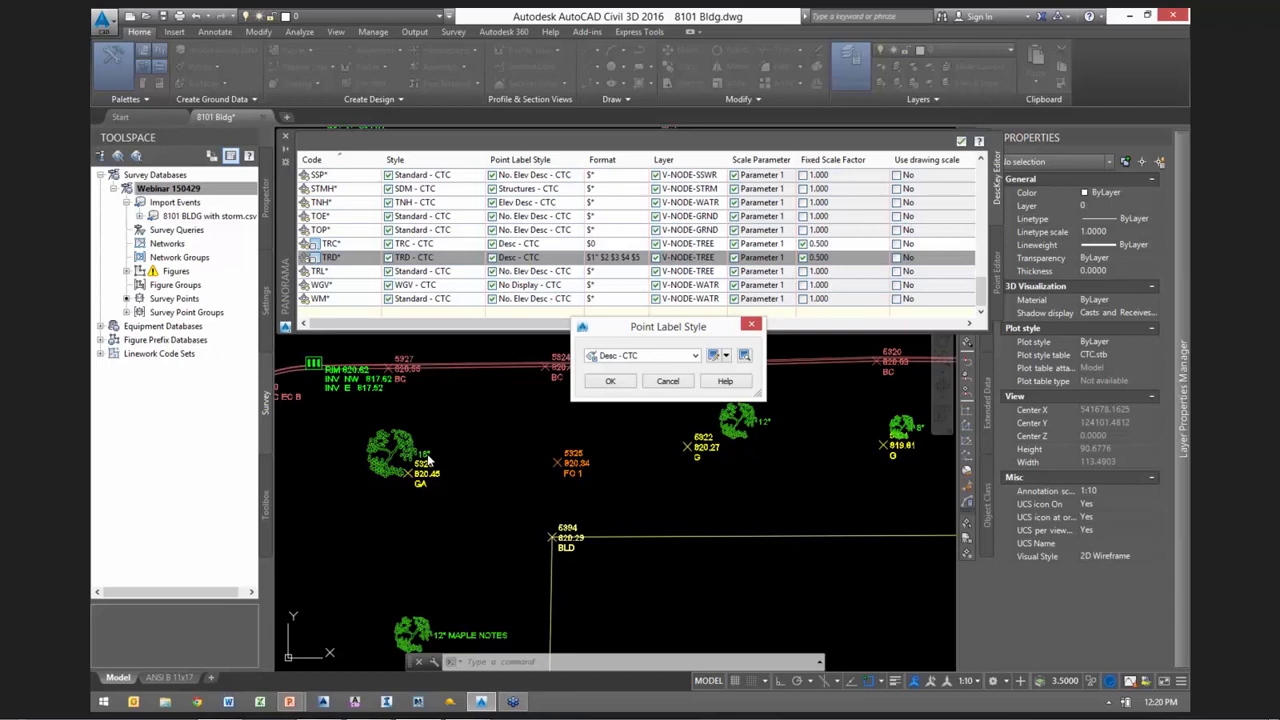
drag(642, 332, 740, 345)
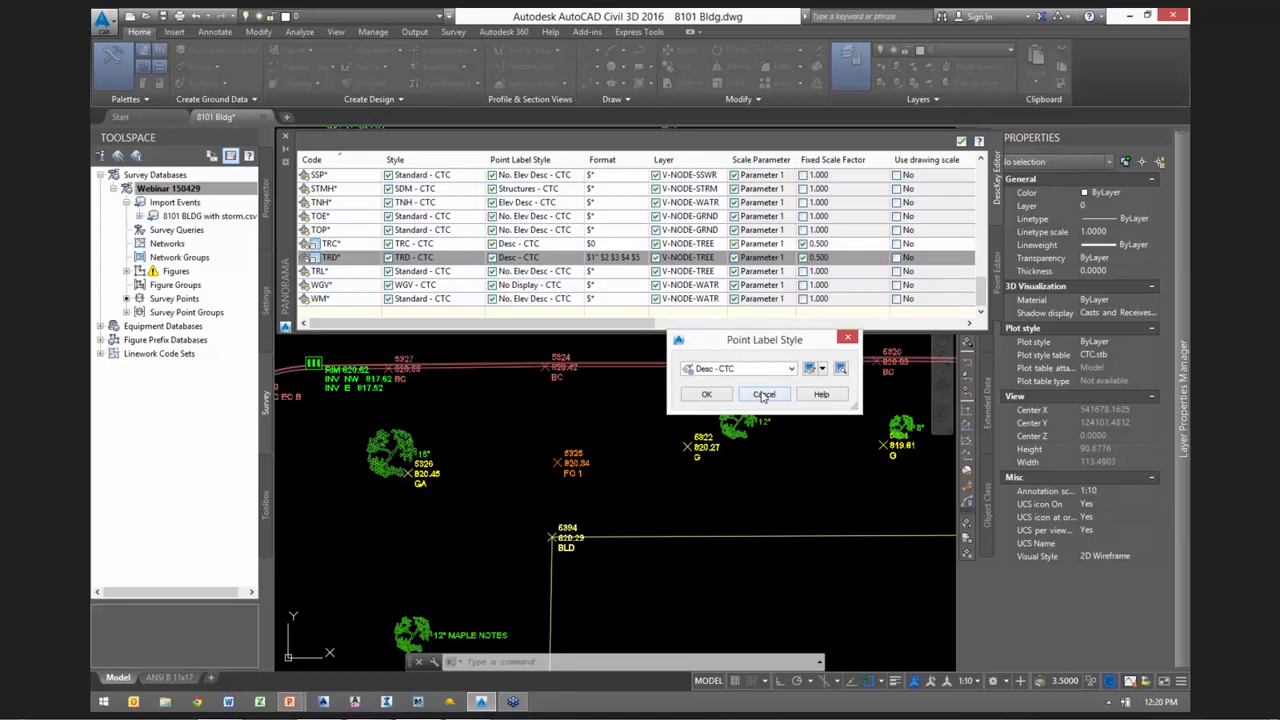
click(763, 395)
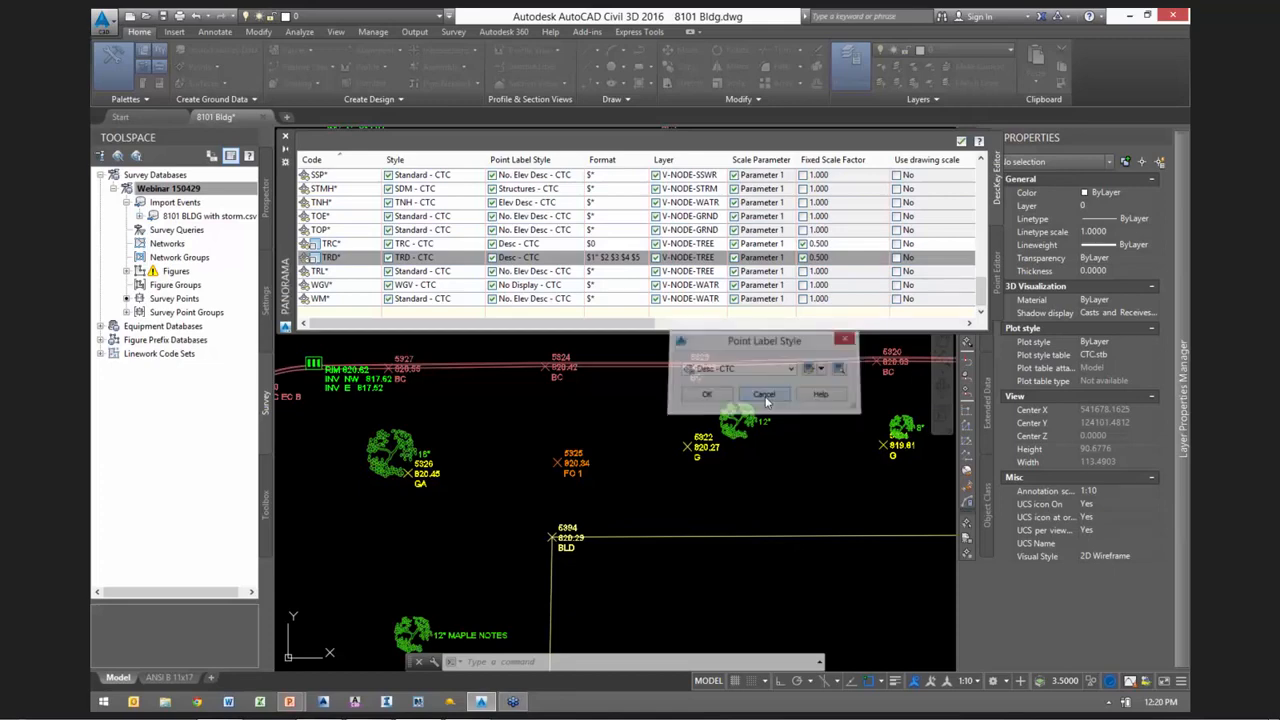
Create a new drawing from the _AutoCAD Civil 3D (Imperial) NCS.dwt template
scroll(705, 482, down, 3)
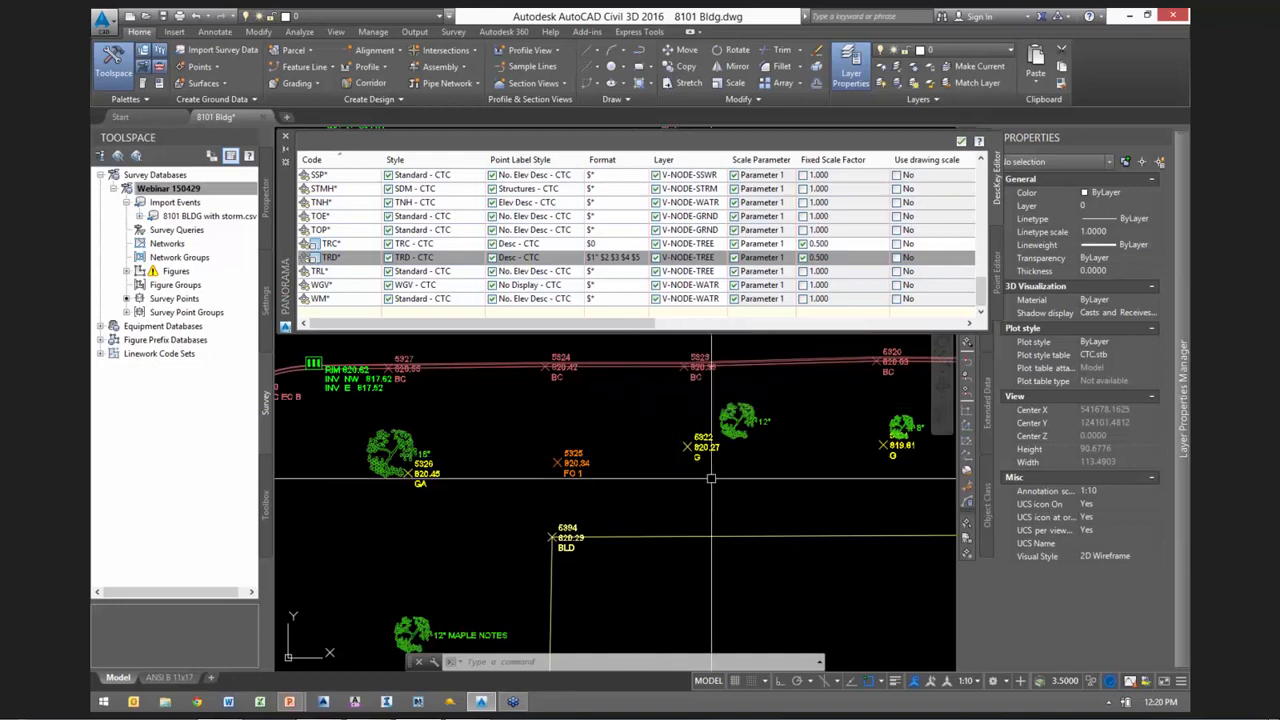
click(103, 22)
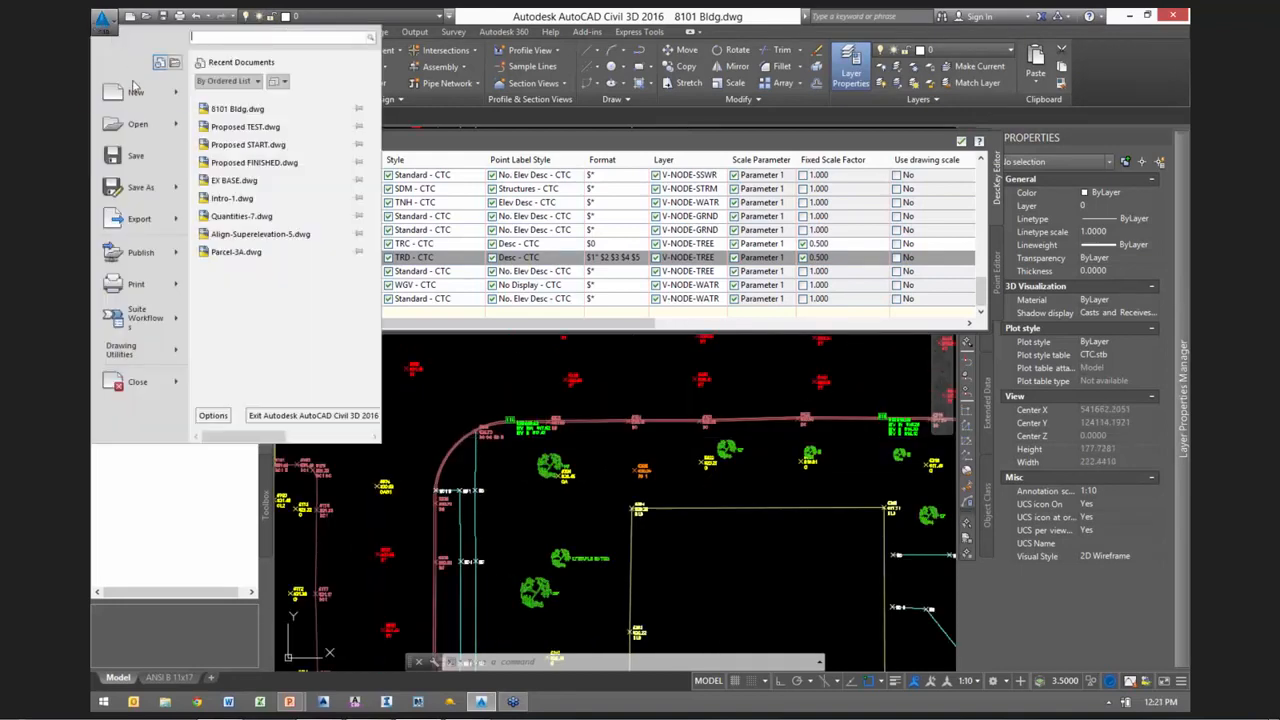
click(120, 88)
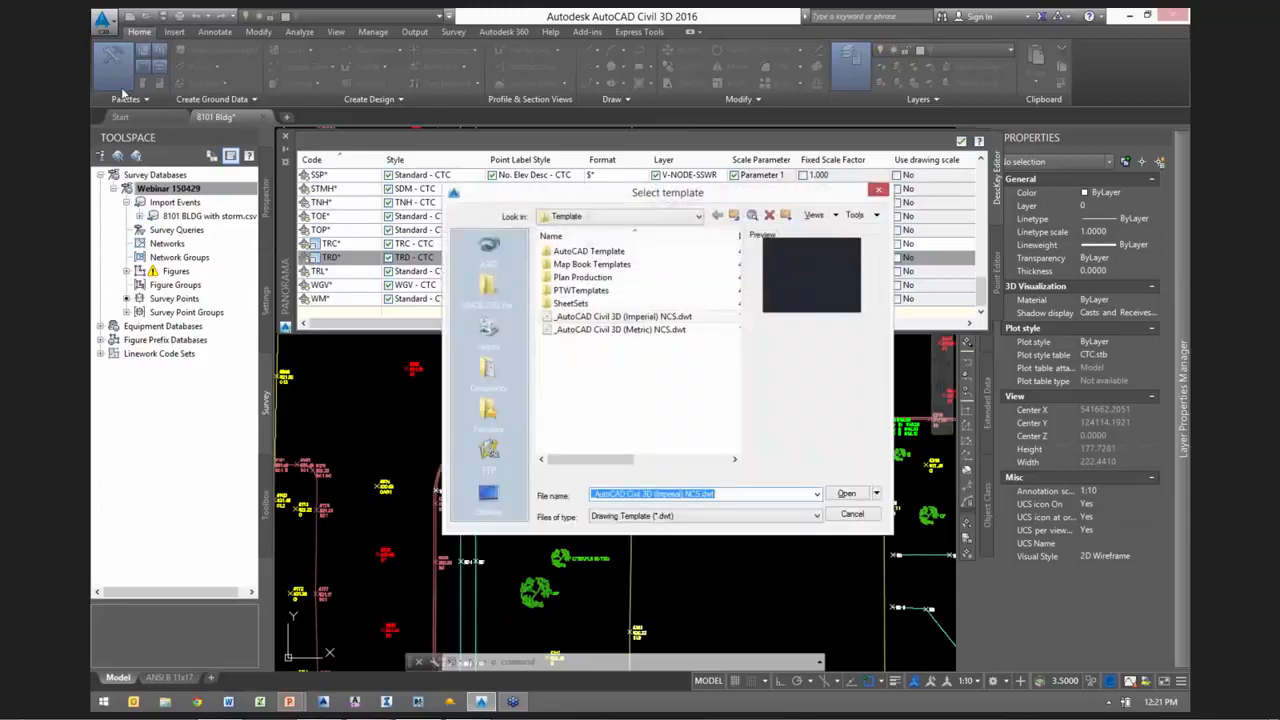
double_click(590, 316)
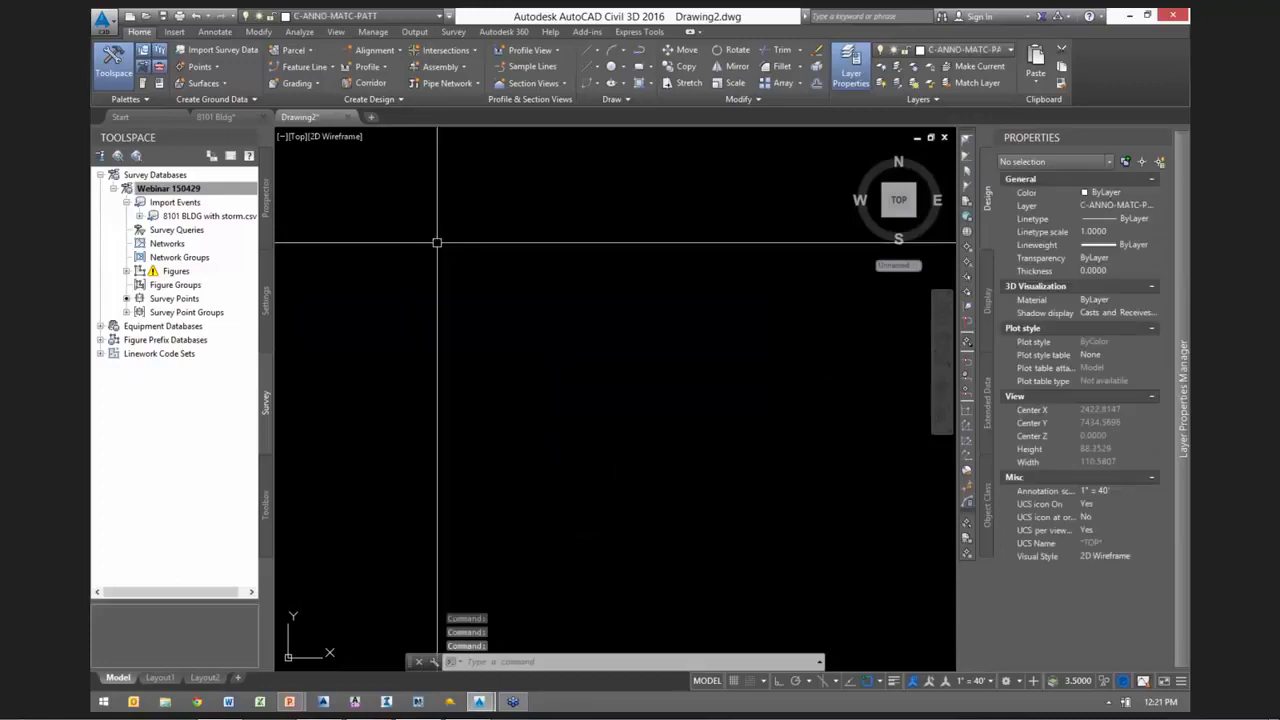
Attach the 8101 Bldg drawing to the new drawing as an overlay external reference with insertion point 0,0,0
text(XR)
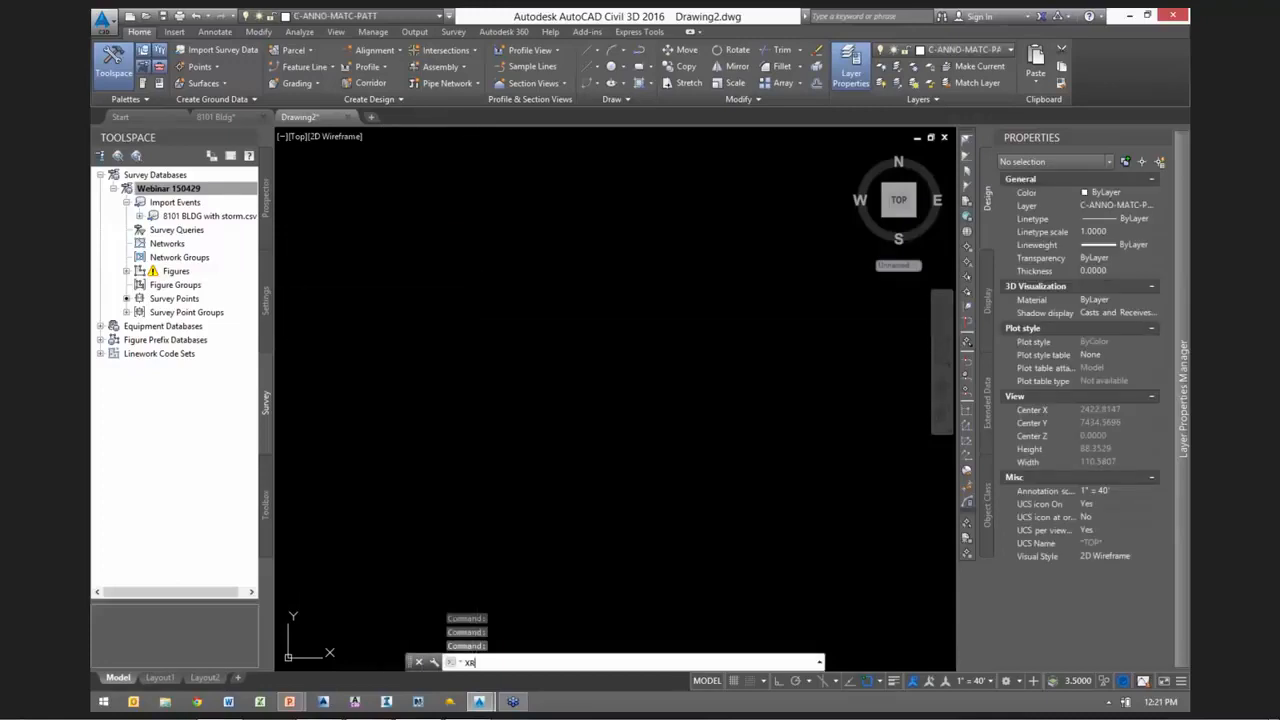
key(Return)
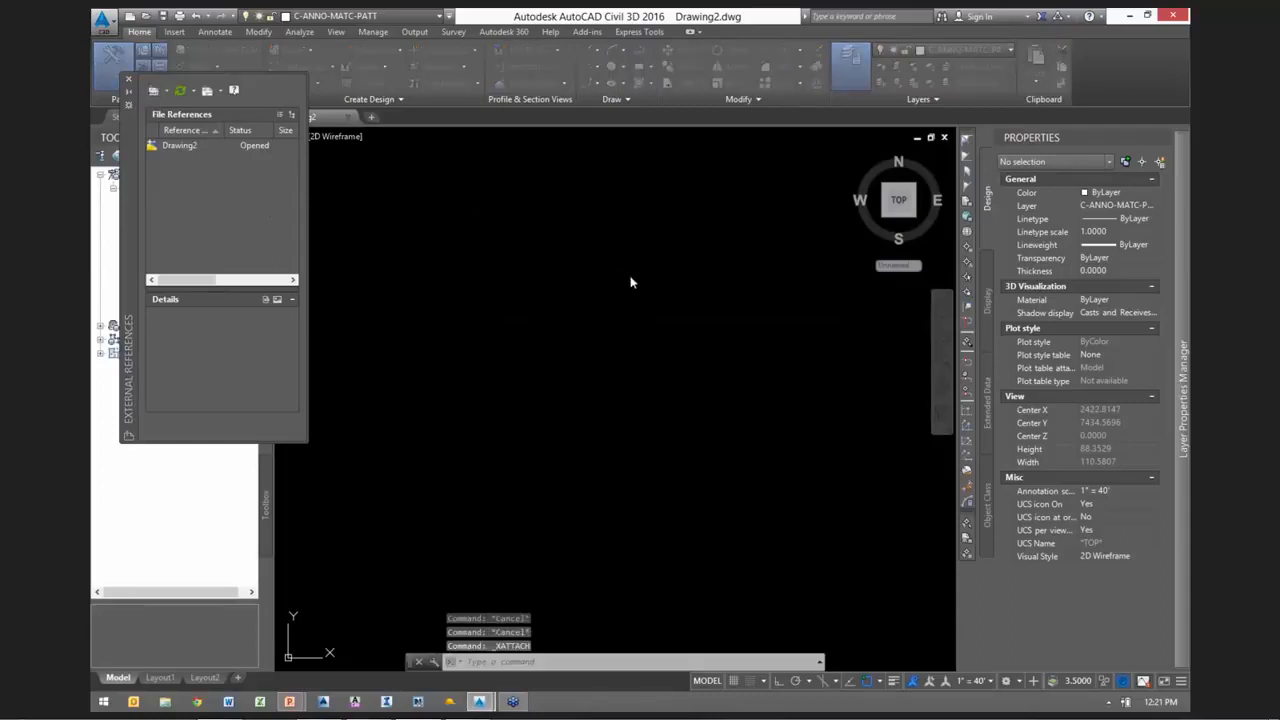
click(585, 265)
double_click(585, 264)
click(550, 424)
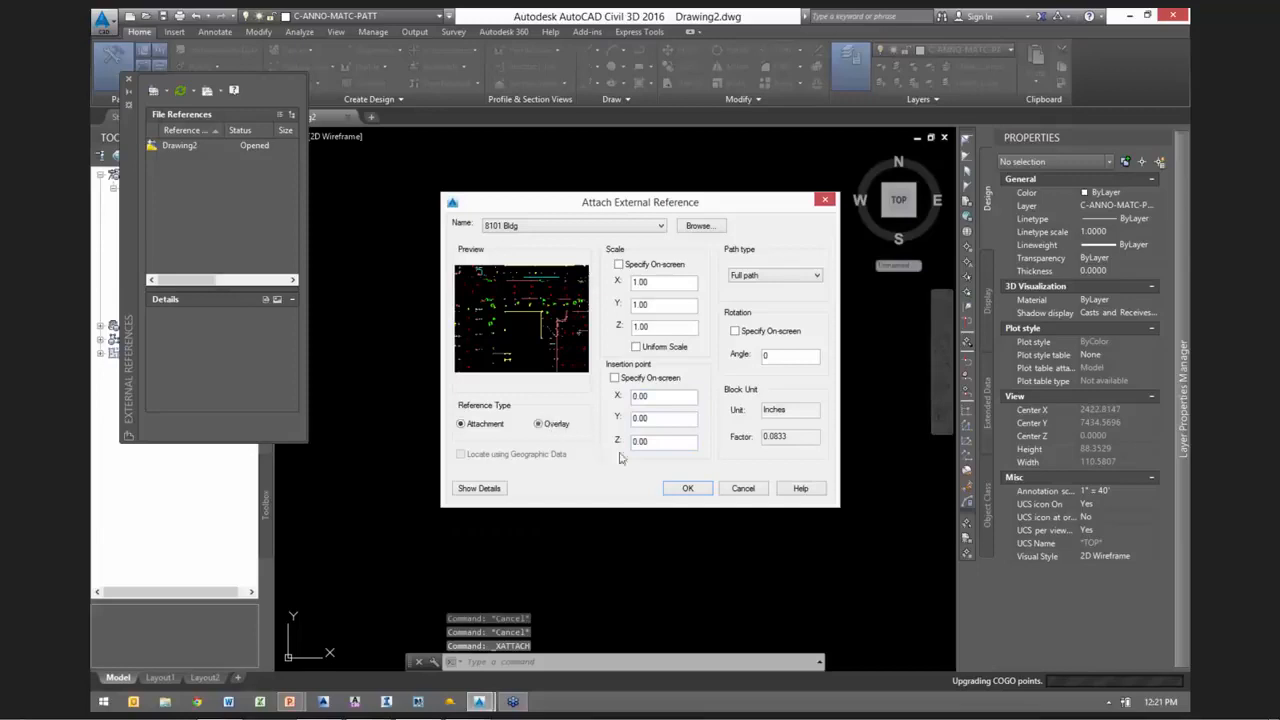
click(684, 488)
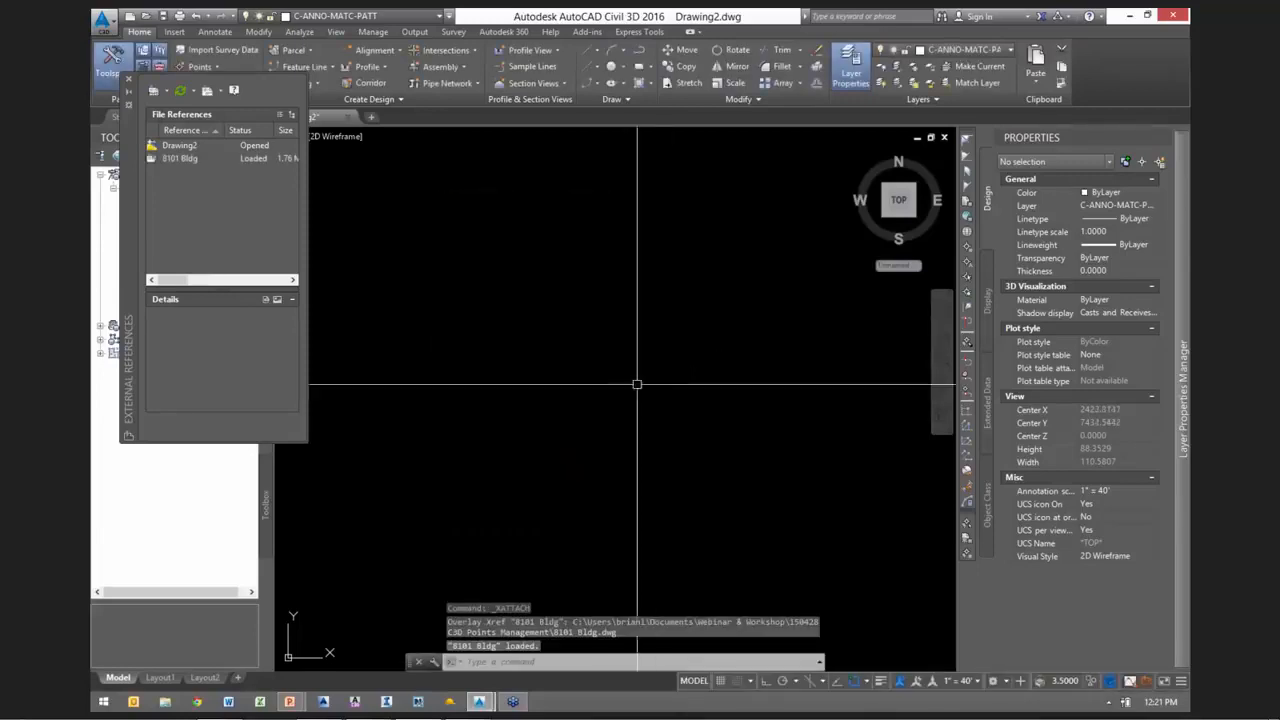
Examine the catch basin symbol and its rim and invert label near the curb return in the referenced drawing
middle_drag(789, 429, 812, 420)
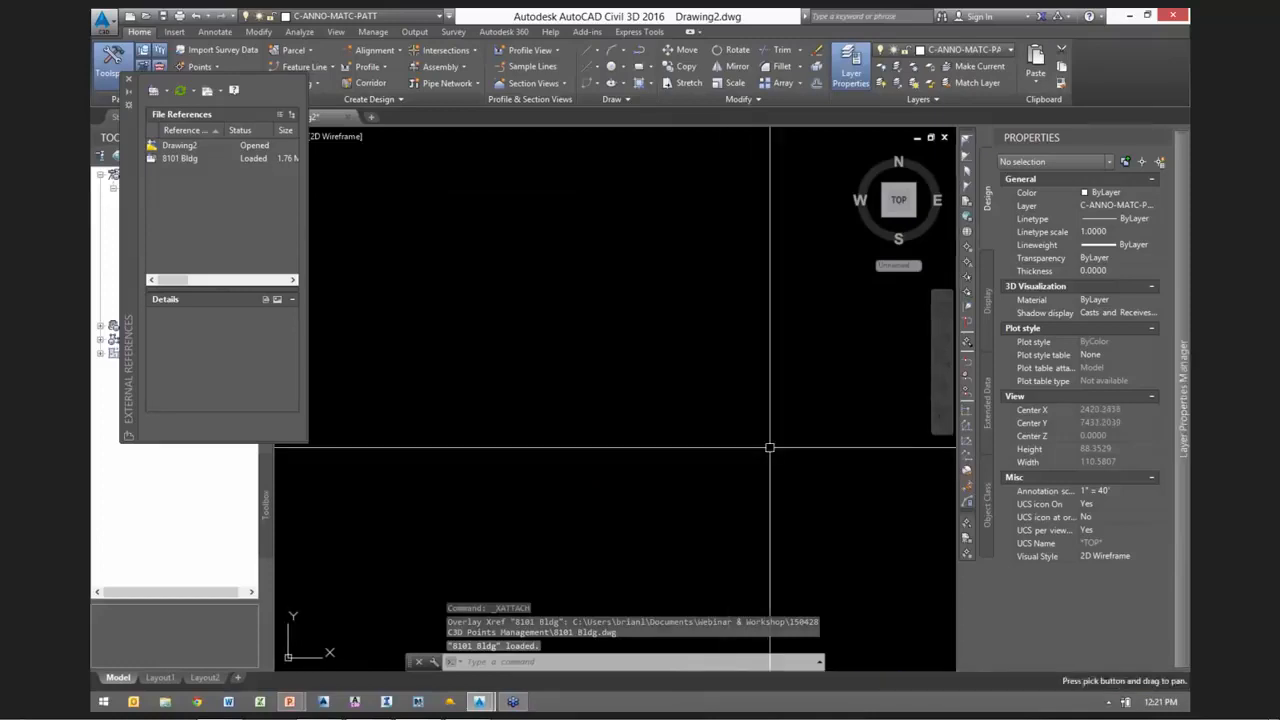
middle_drag(903, 483, 643, 394)
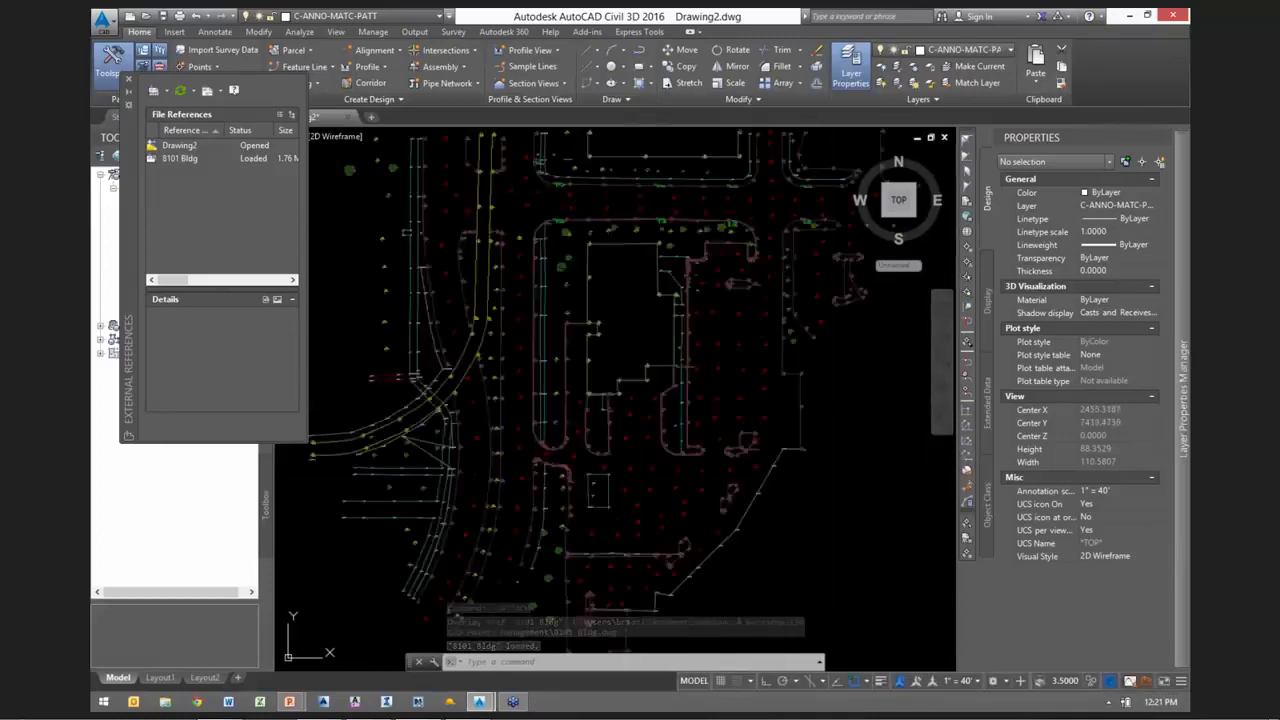
middle_click(652, 369)
middle_click(652, 369)
scroll(614, 349, up, 6)
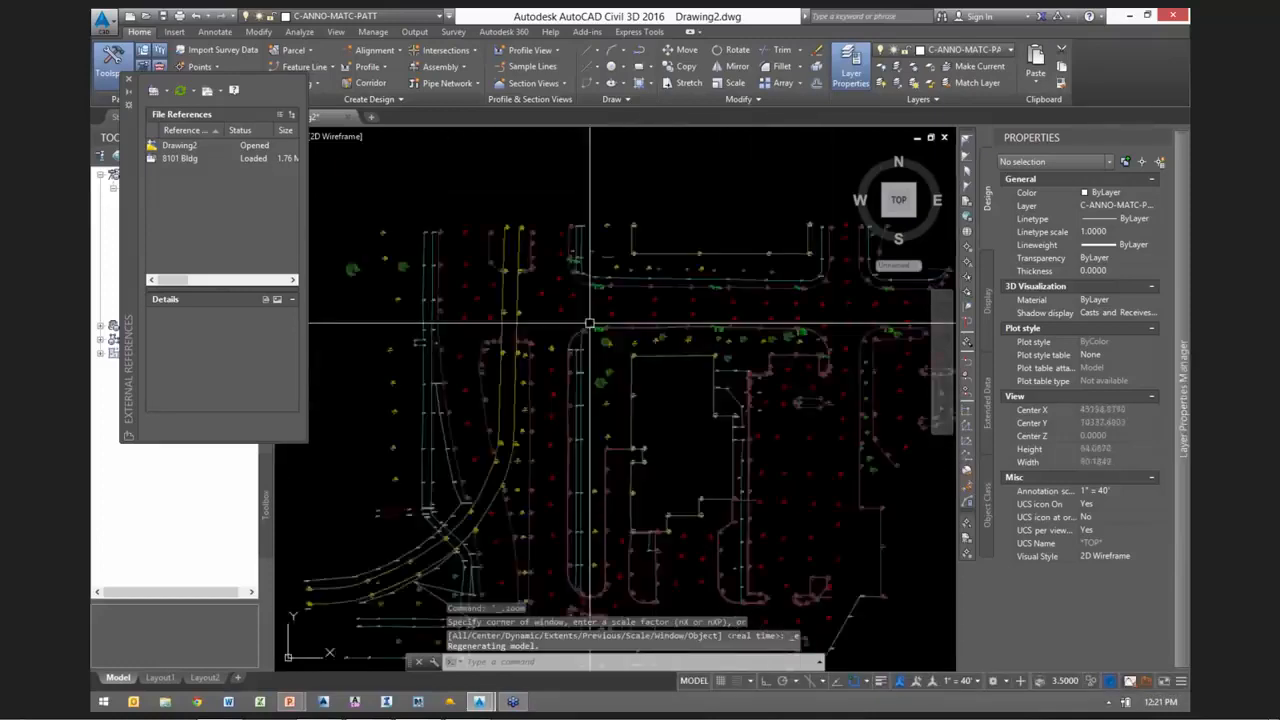
scroll(590, 325, up, 5)
middle_drag(614, 234, 737, 423)
scroll(655, 385, up, 4)
scroll(655, 385, up, 4)
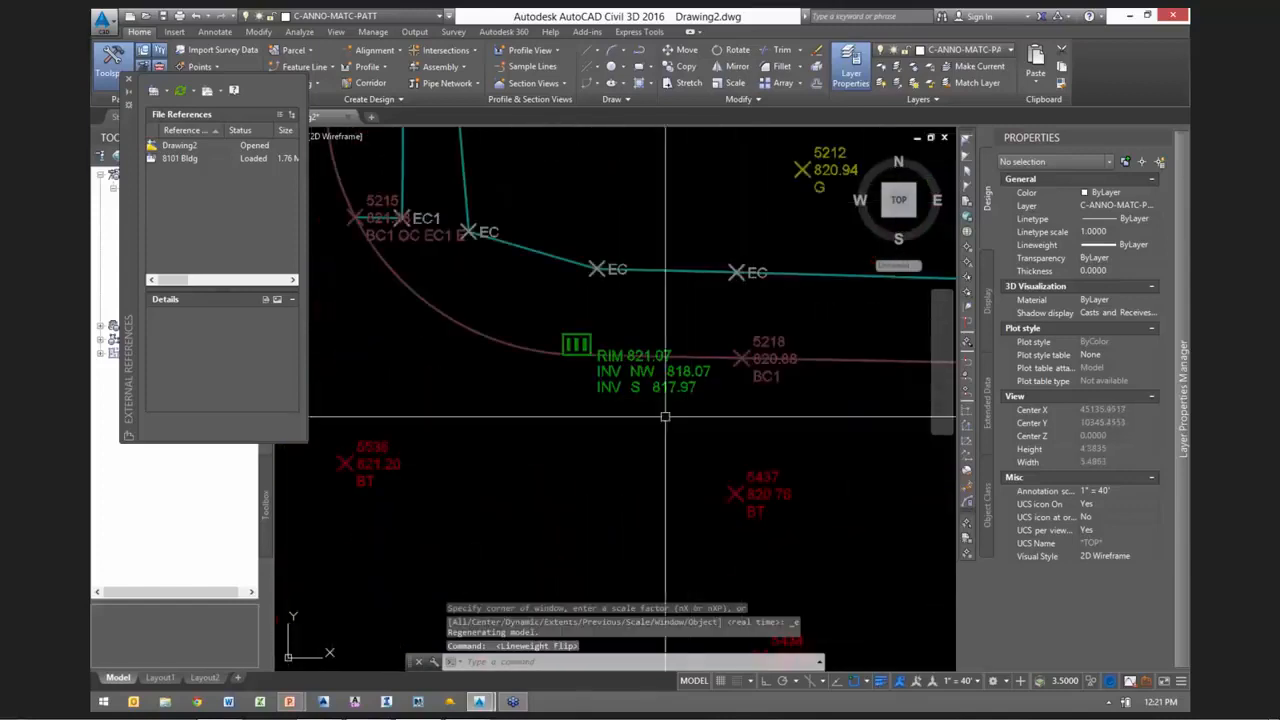
scroll(664, 430, up, 2)
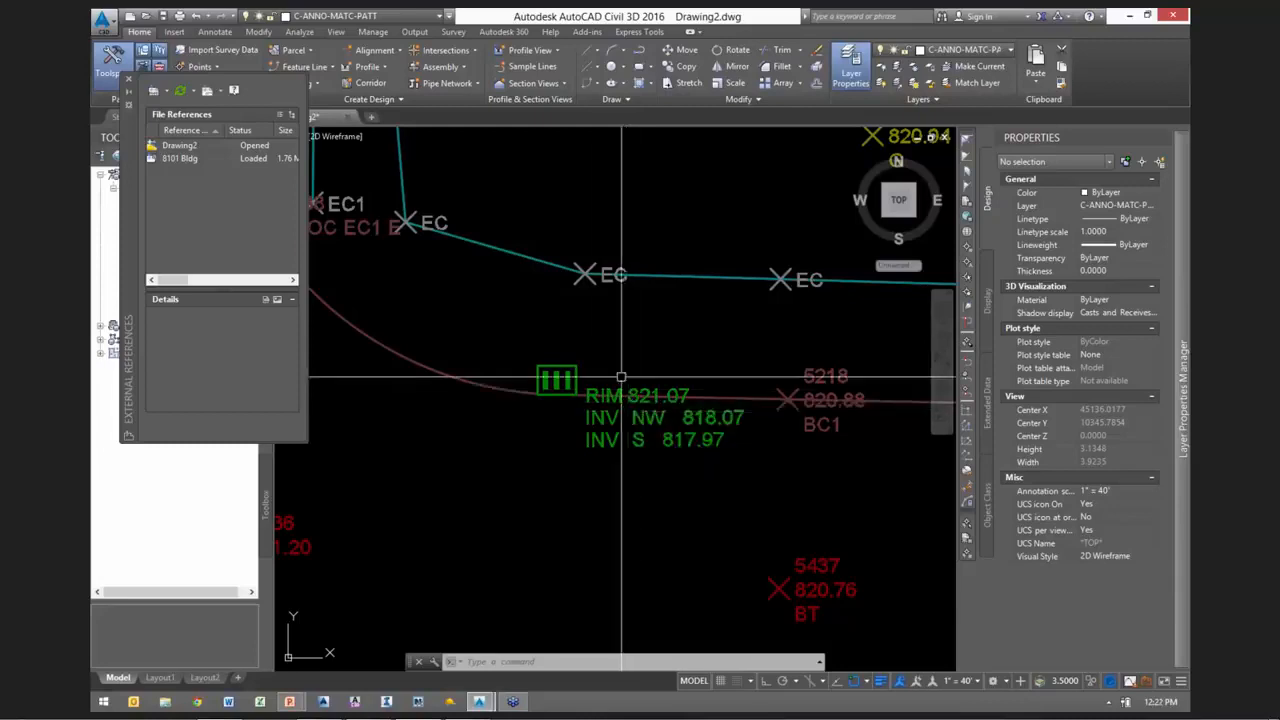
middle_drag(605, 309, 628, 349)
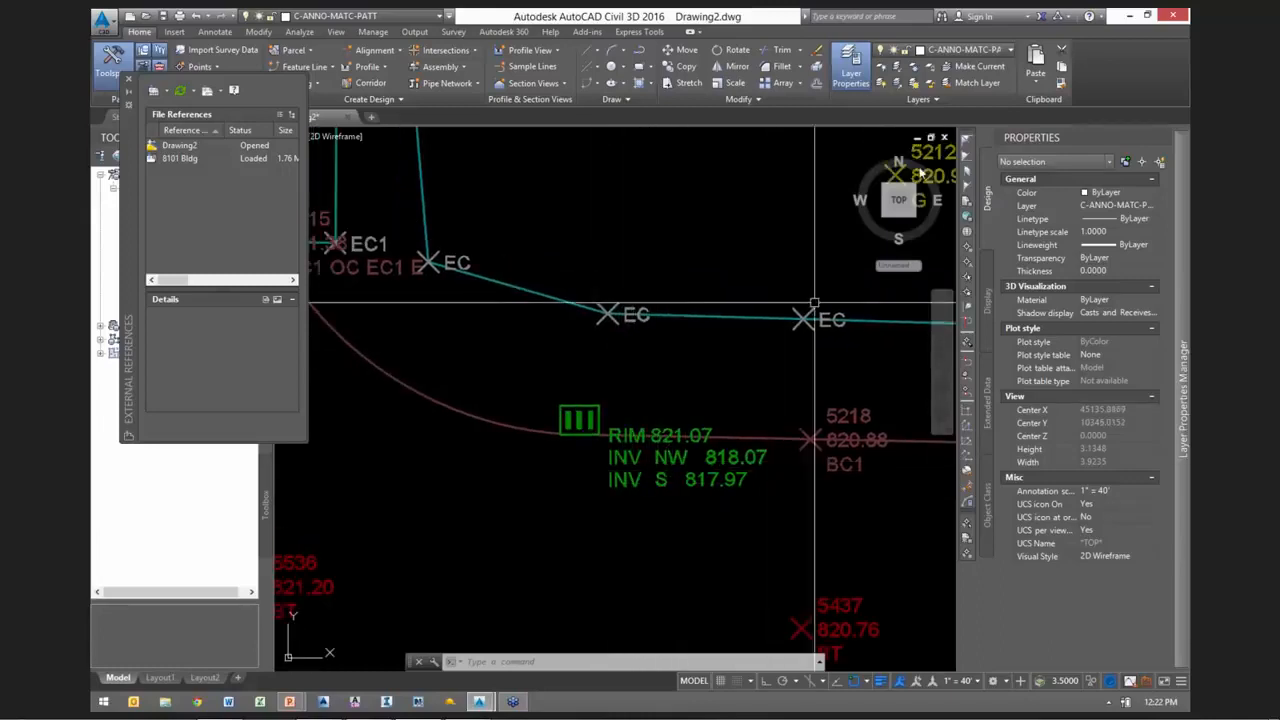
Freeze the layer of the catch basin's rim and invert label by picking the label, and undo the layer freeze
click(914, 66)
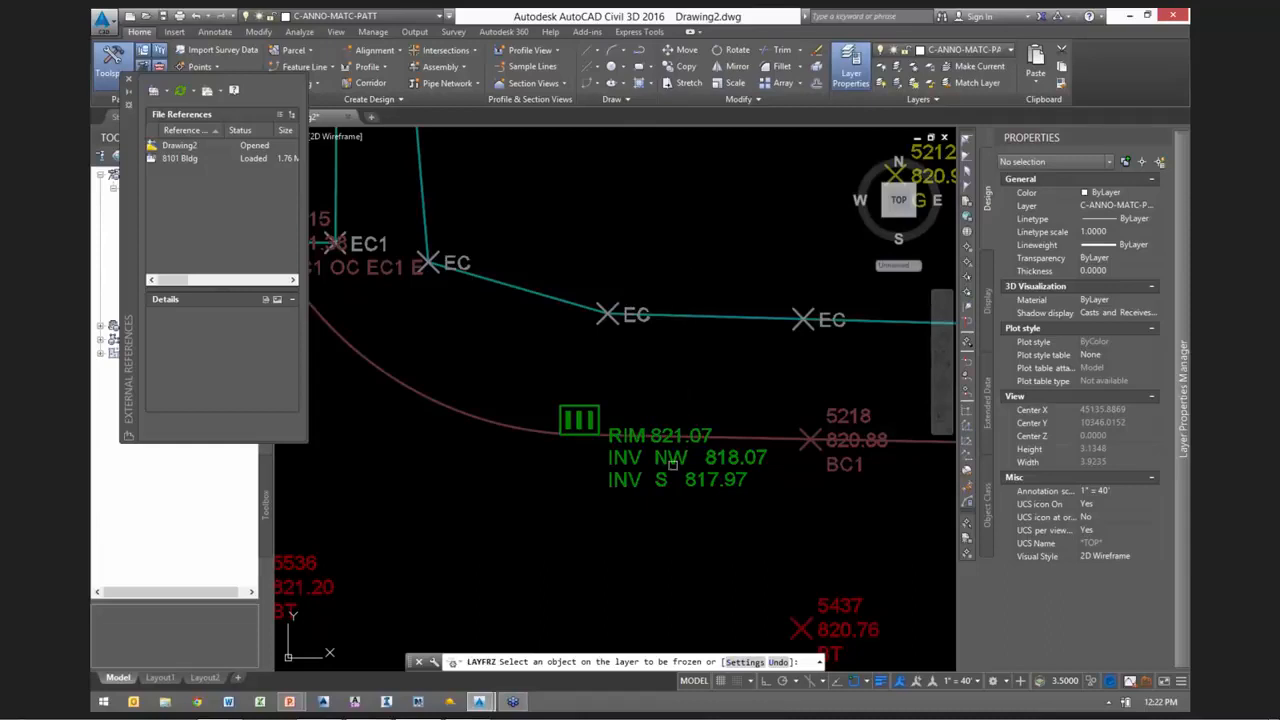
click(624, 480)
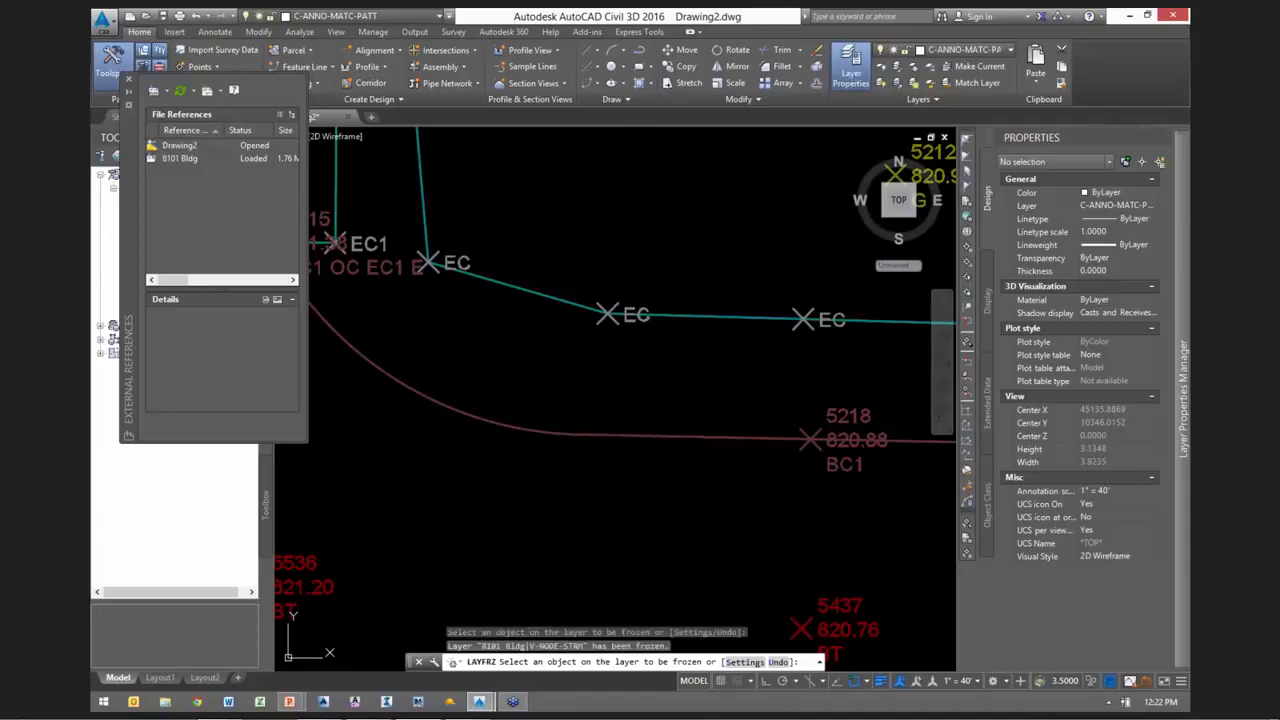
key(Escape)
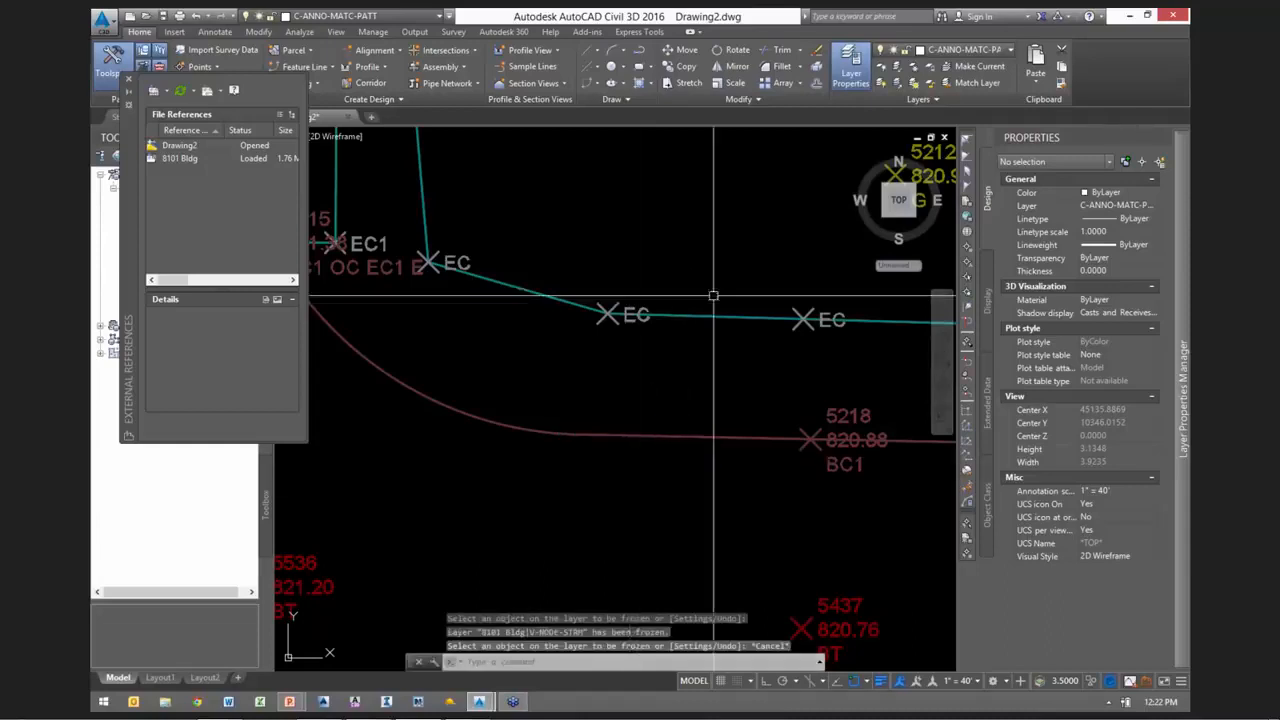
click(198, 19)
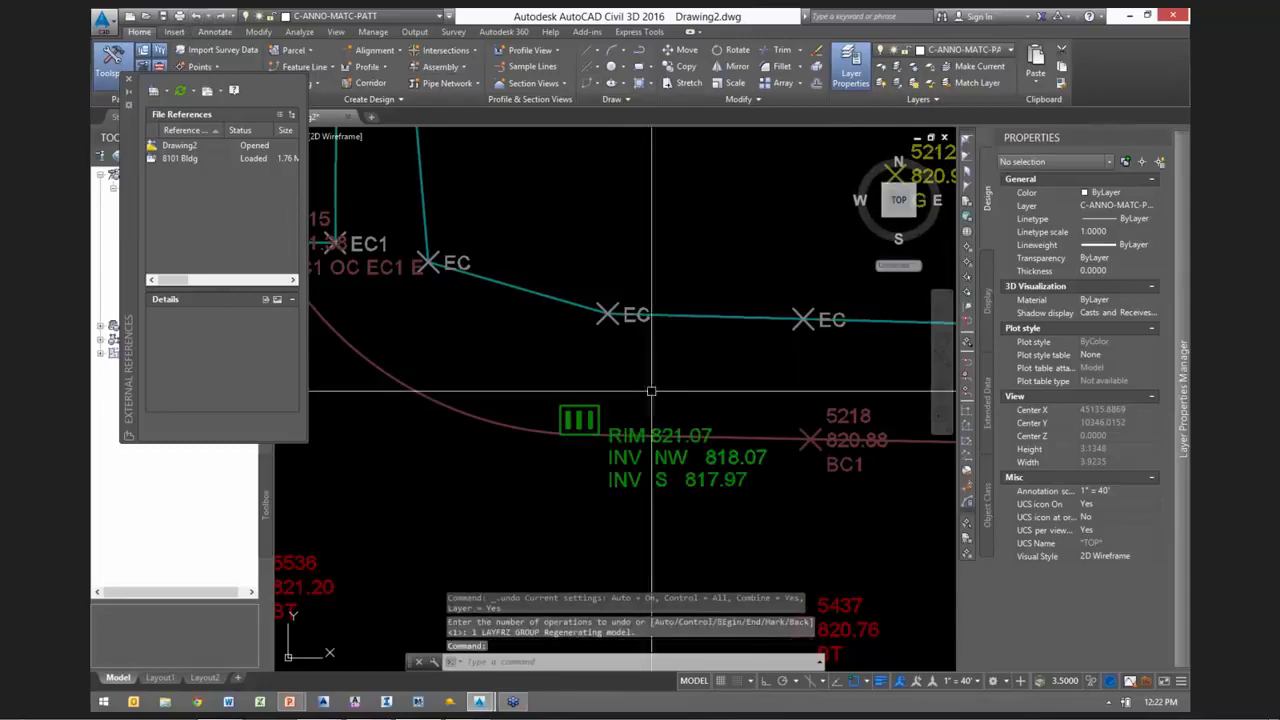
Filter the layers to the 8101 Bldg xref and freeze the 8101 Bldg|V-NODE-STRM-ANNO layer
mouse_move(1182, 395)
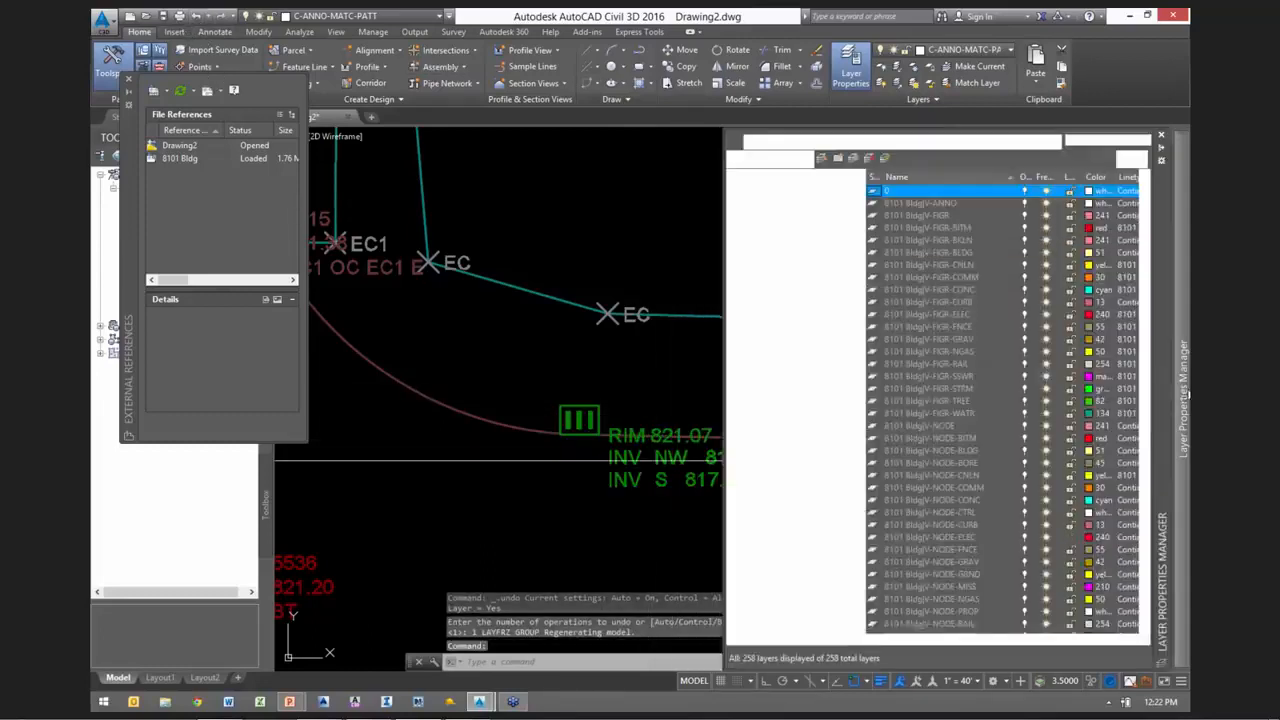
click(775, 225)
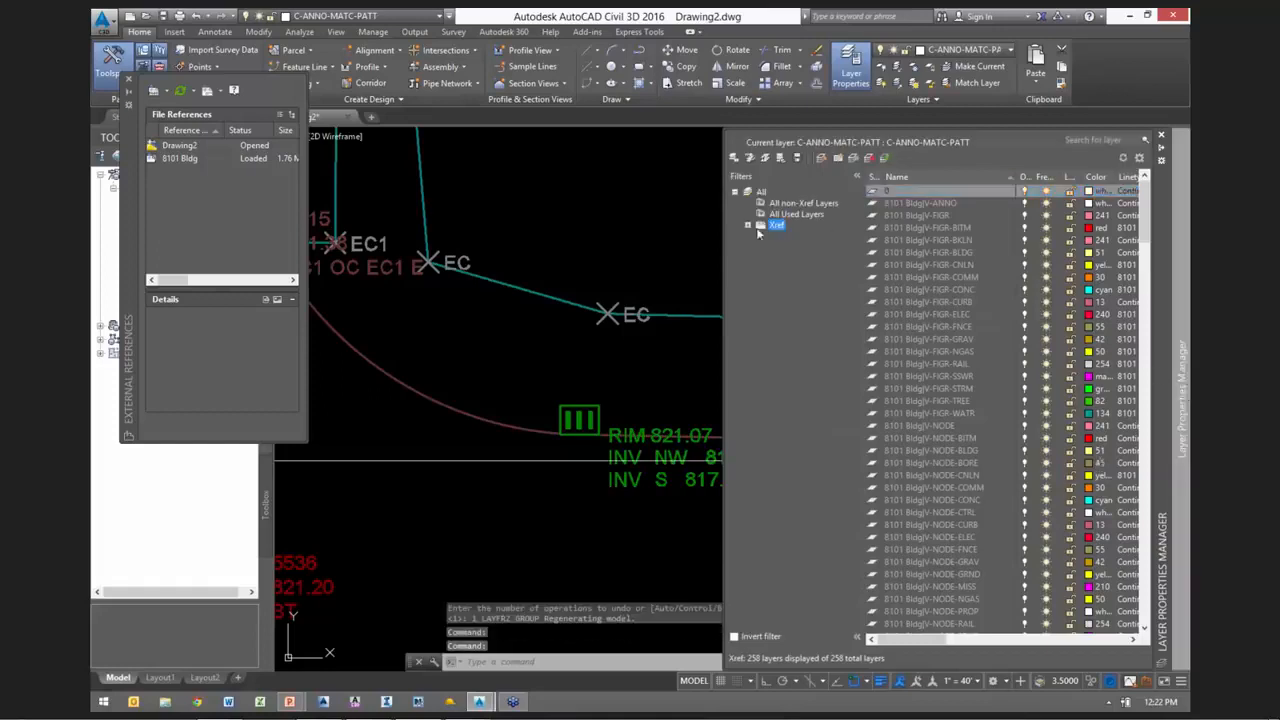
click(748, 226)
click(800, 236)
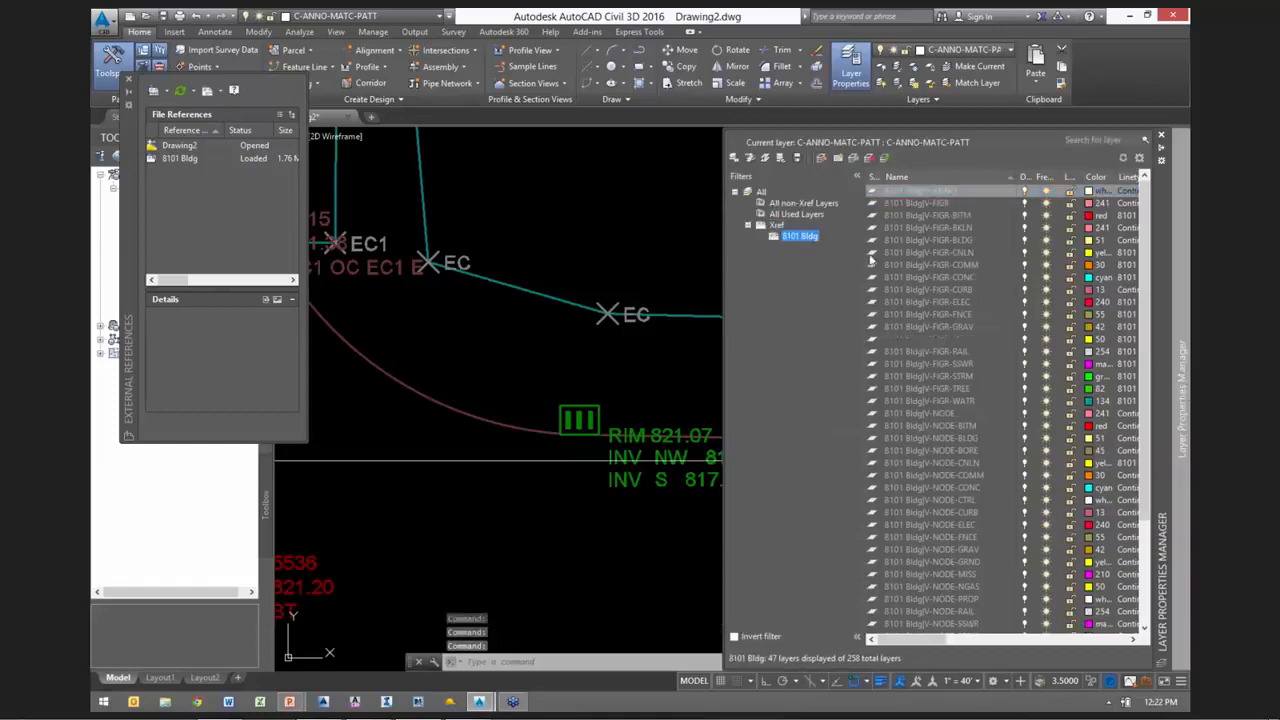
drag(1146, 296, 1154, 478)
click(951, 511)
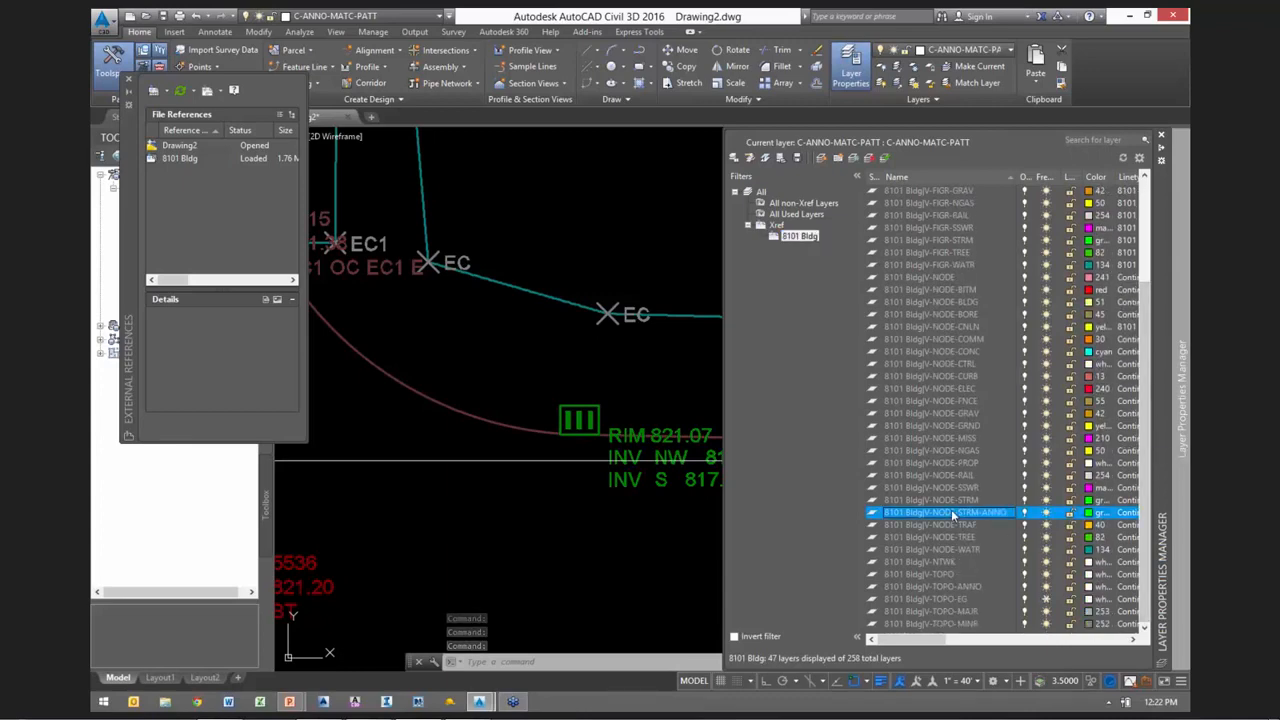
click(1046, 513)
middle_drag(623, 486, 511, 486)
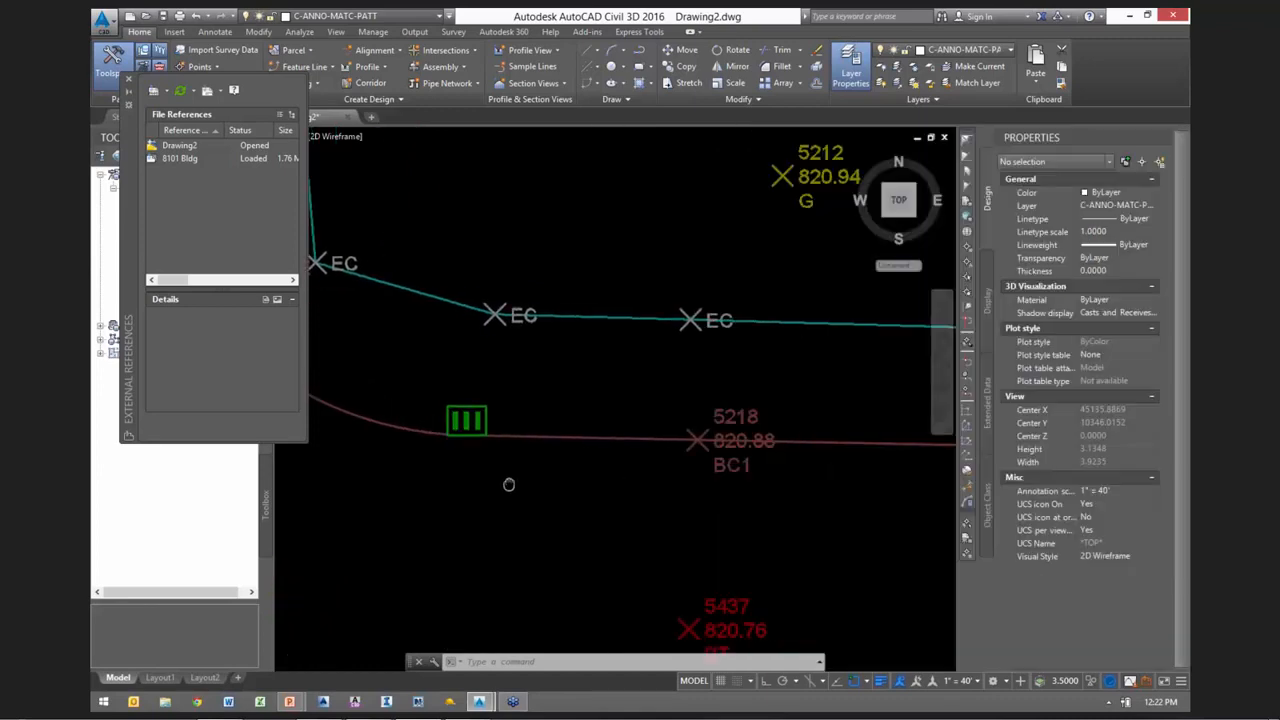
Thaw the 8101 Bldg|V-NODE-STRM-ANNO layer
mouse_move(1184, 446)
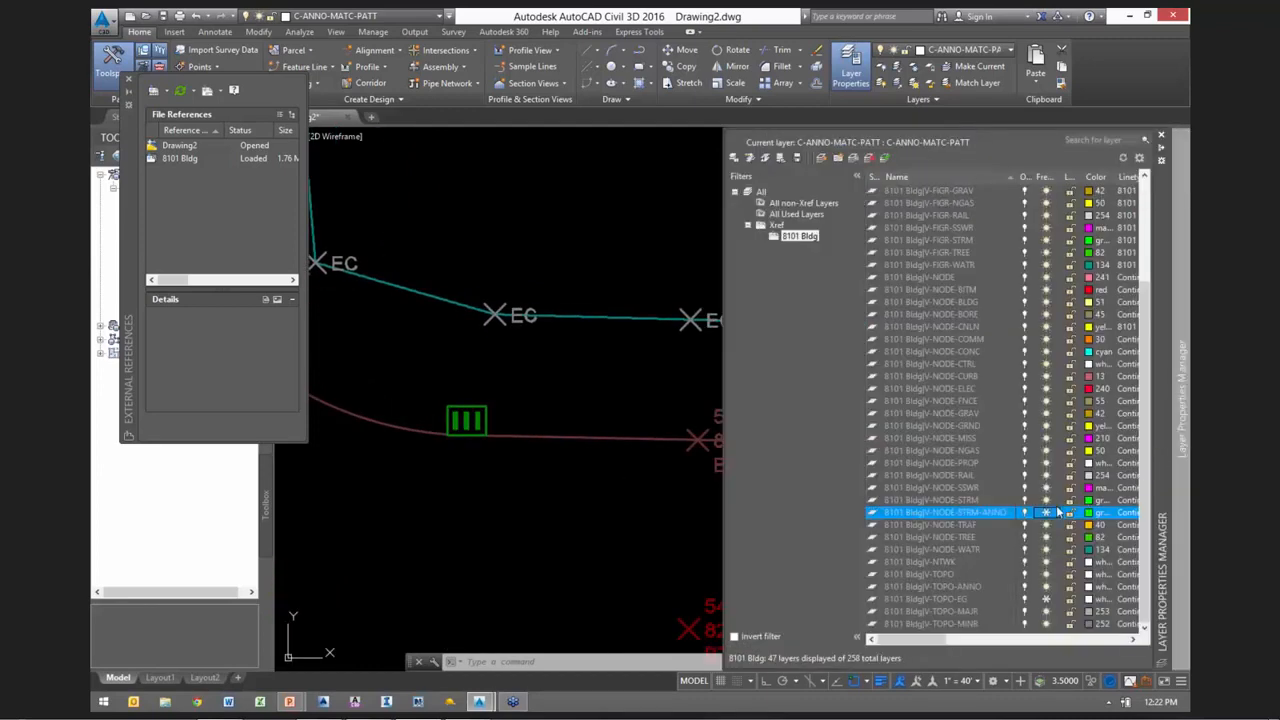
click(1047, 513)
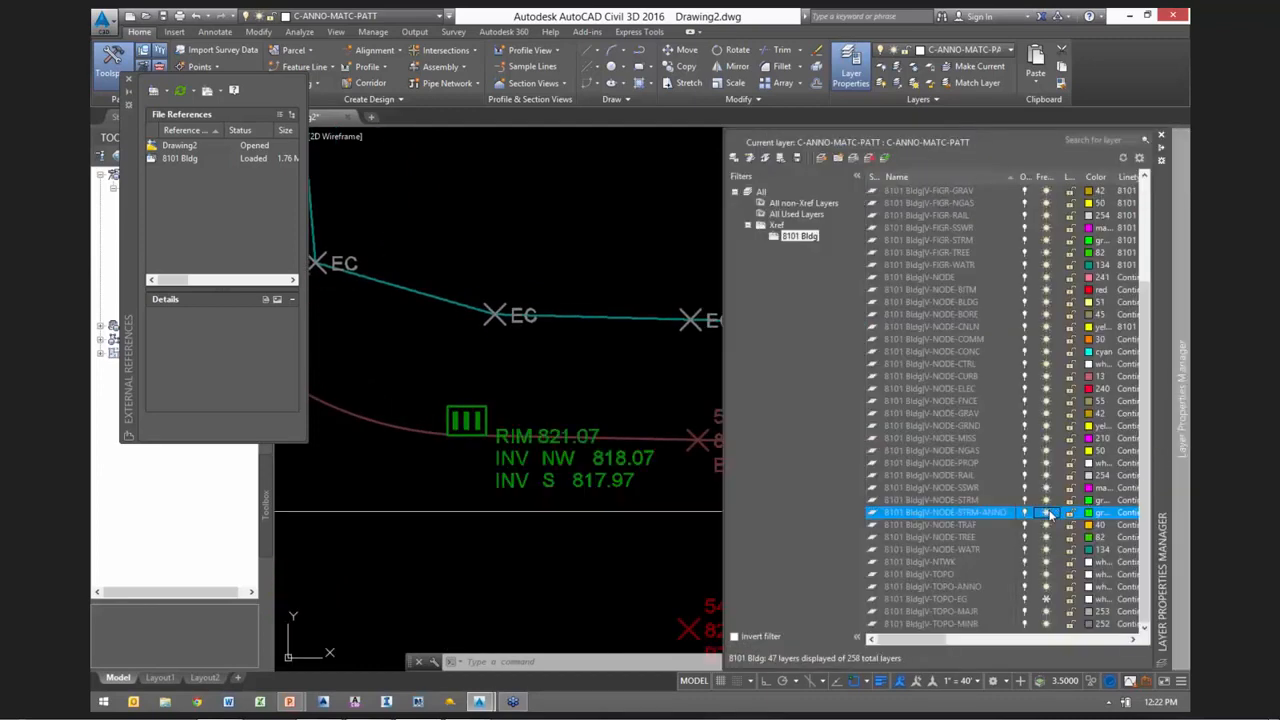
middle_drag(409, 354, 606, 375)
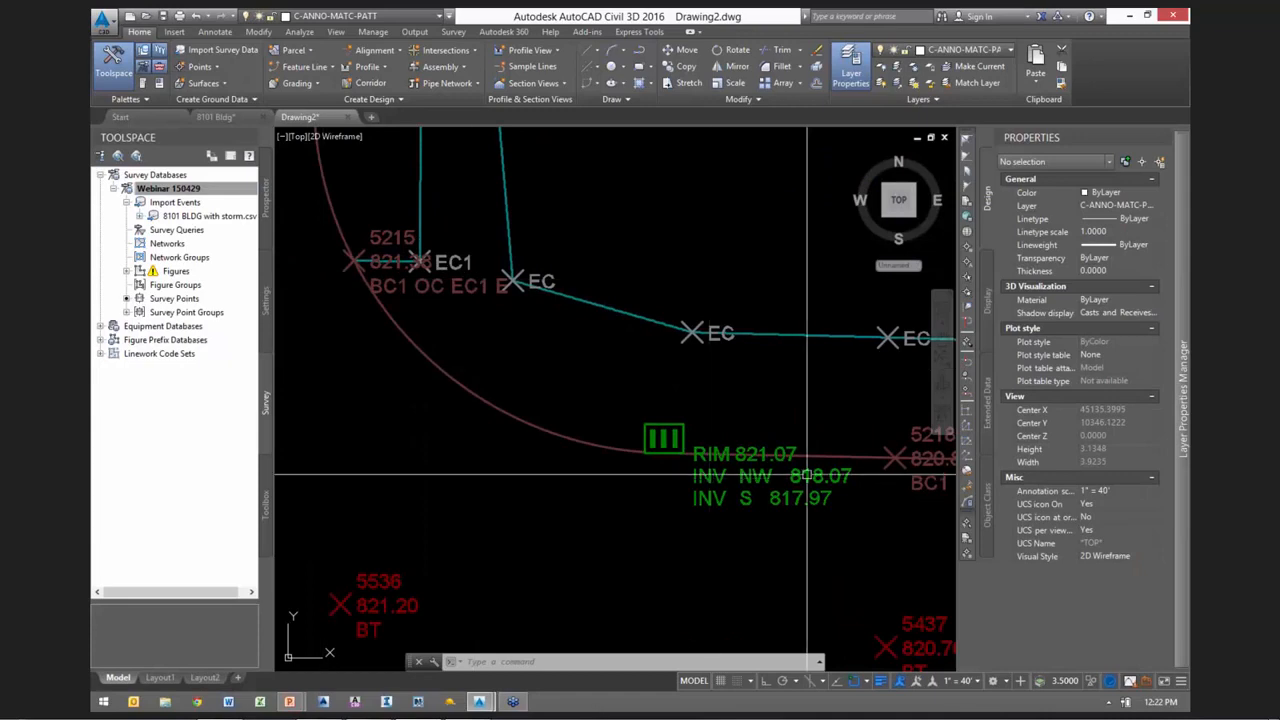
middle_drag(598, 373, 544, 344)
Switch to the 8101 Bldg drawing and examine the CB - CTC point style's marker and label component layers, cancelling out of the style
click(266, 296)
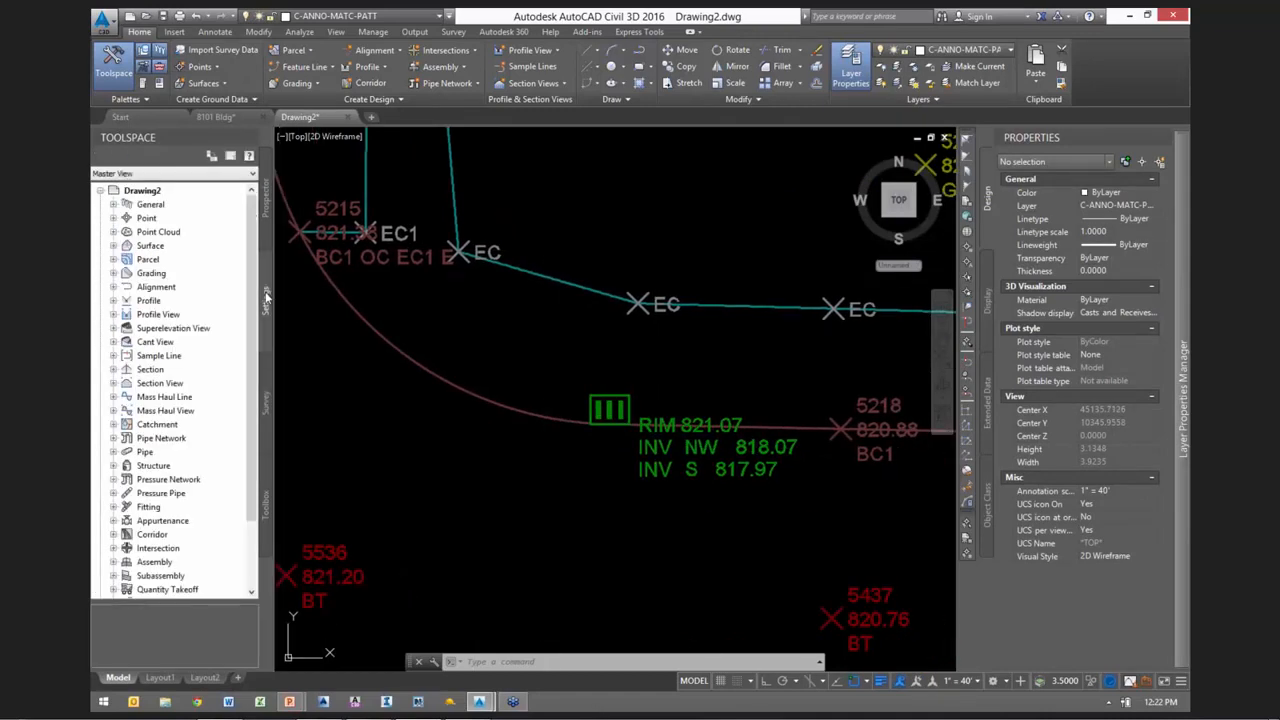
click(228, 115)
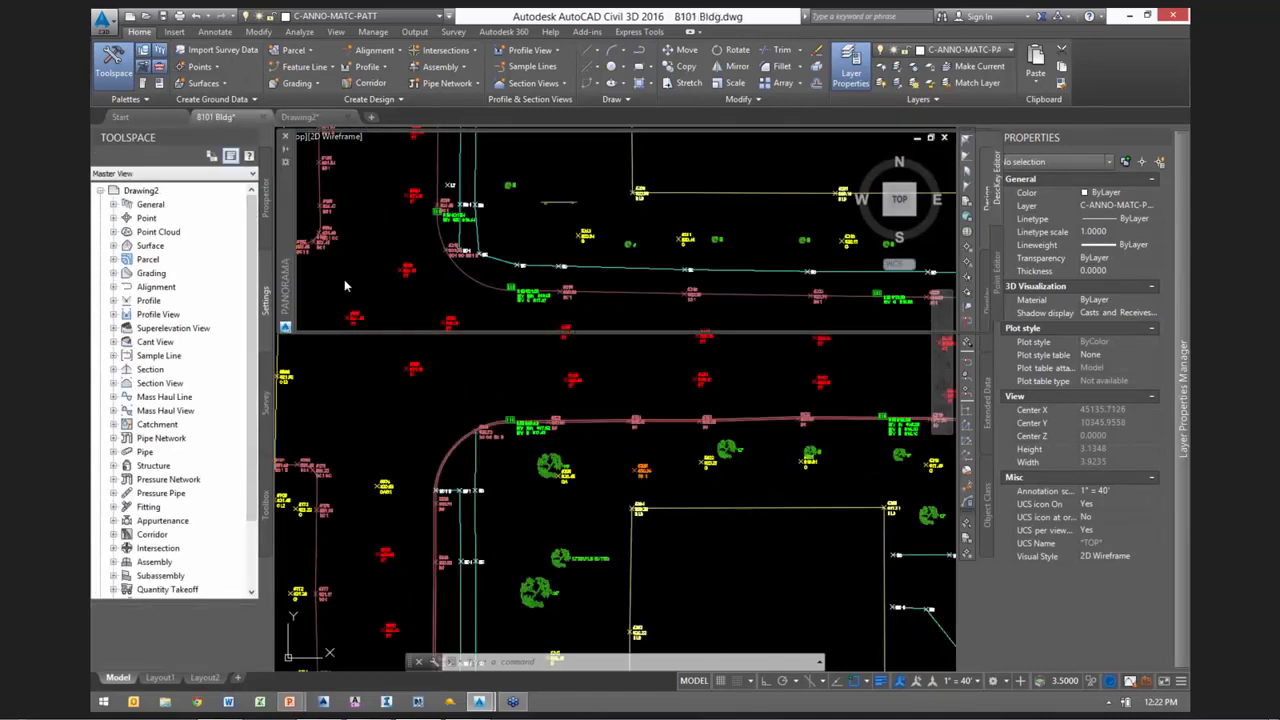
double_click(146, 217)
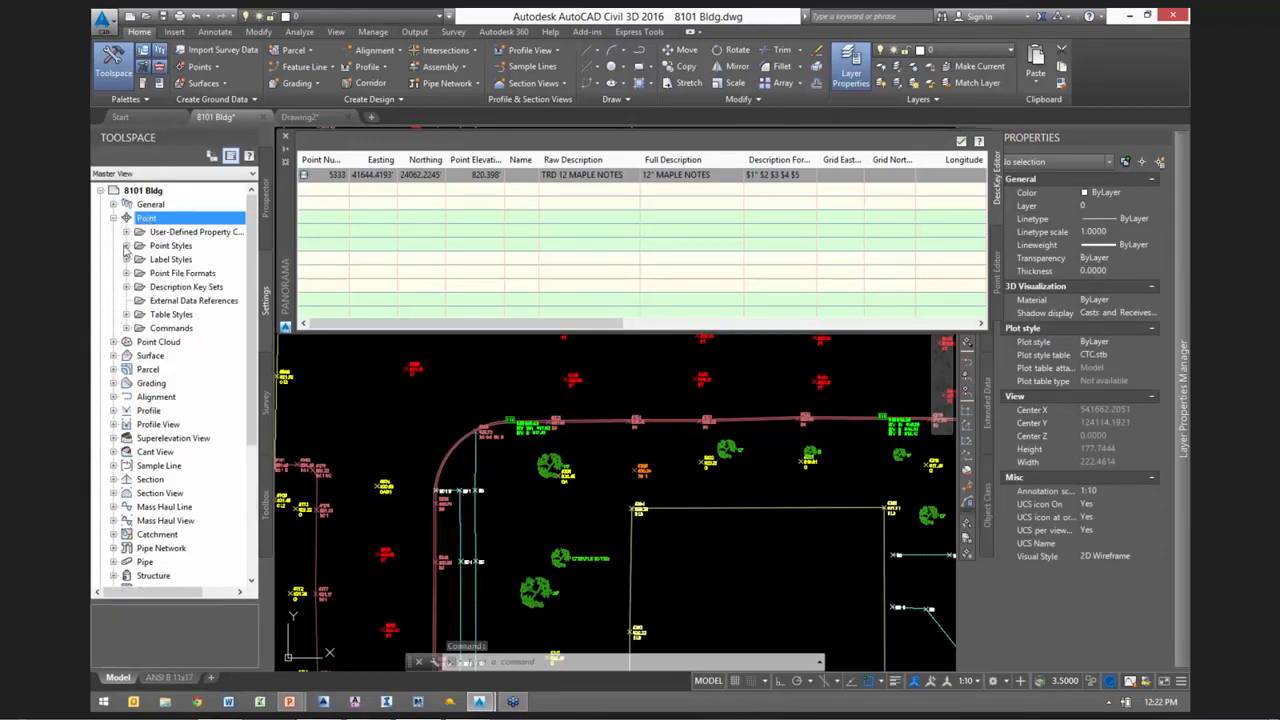
click(126, 245)
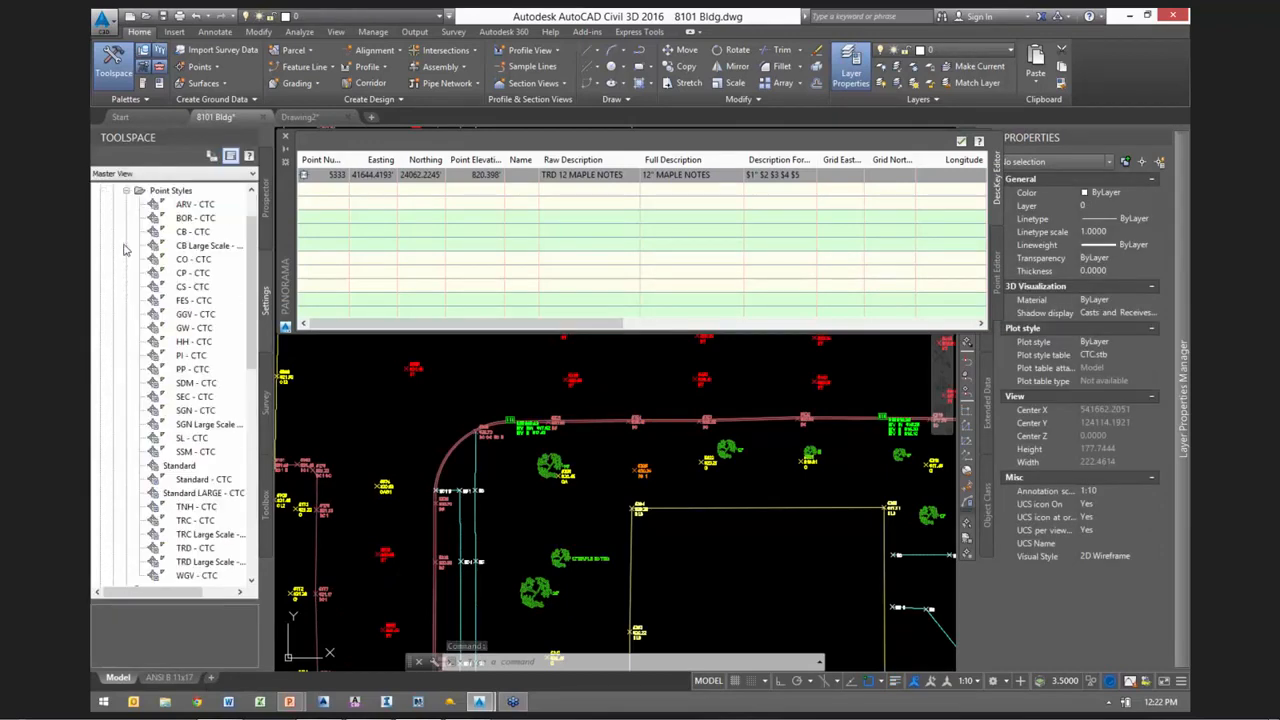
click(208, 534)
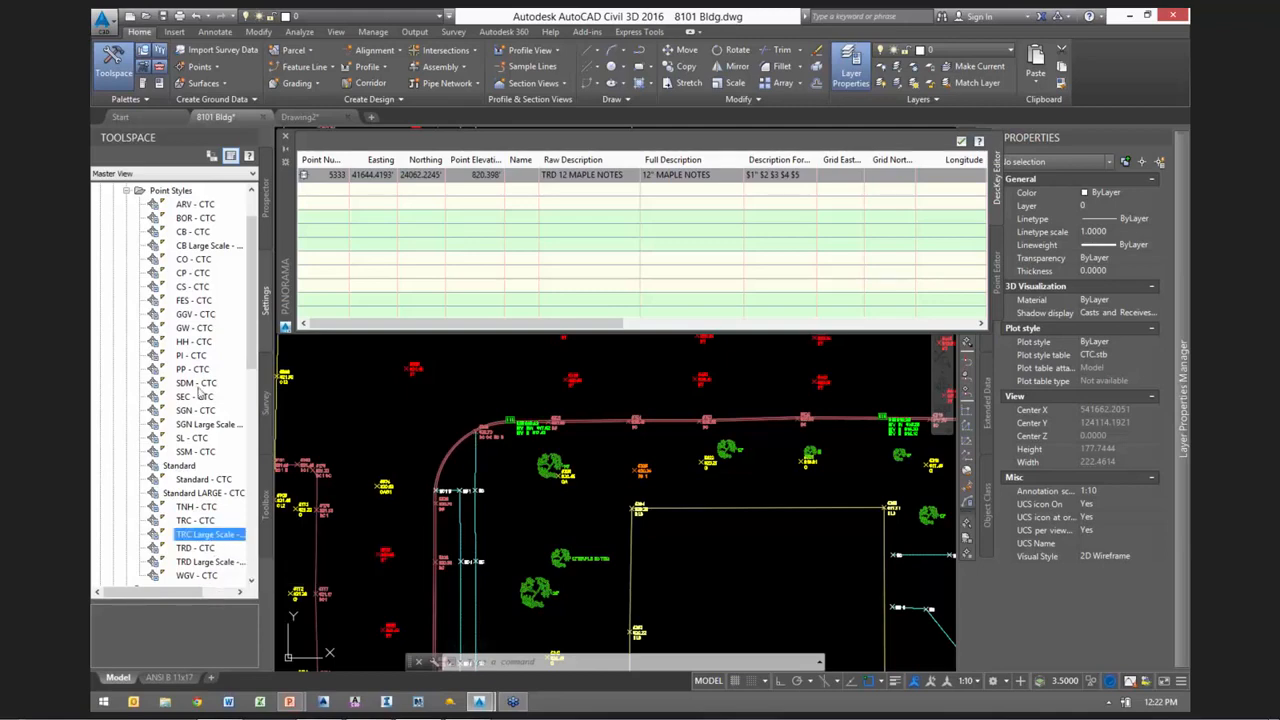
right_click(181, 232)
click(228, 240)
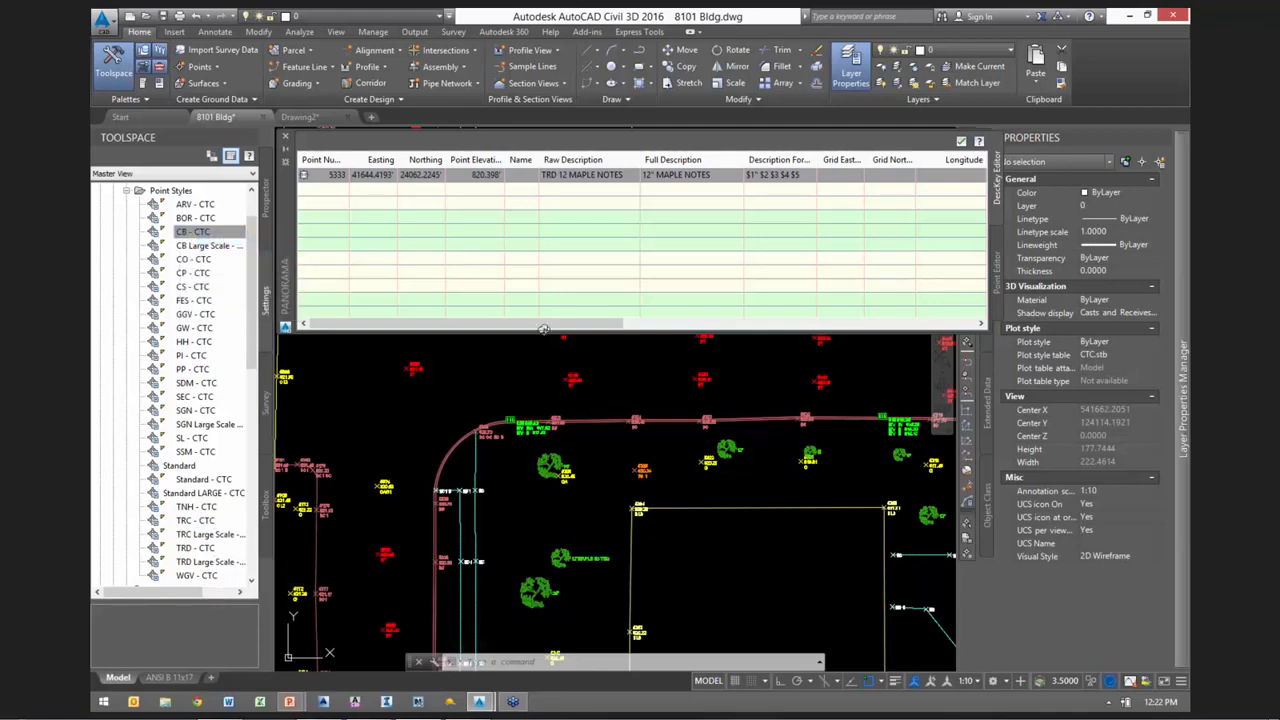
click(760, 261)
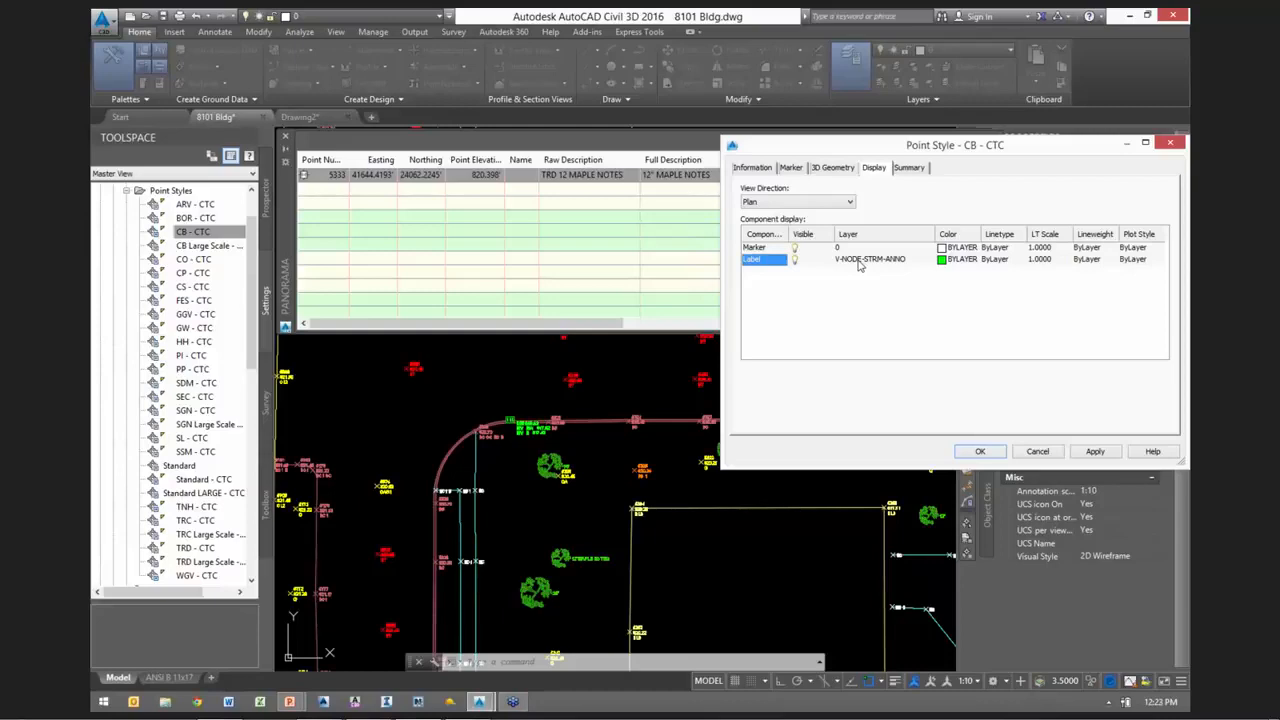
click(1038, 451)
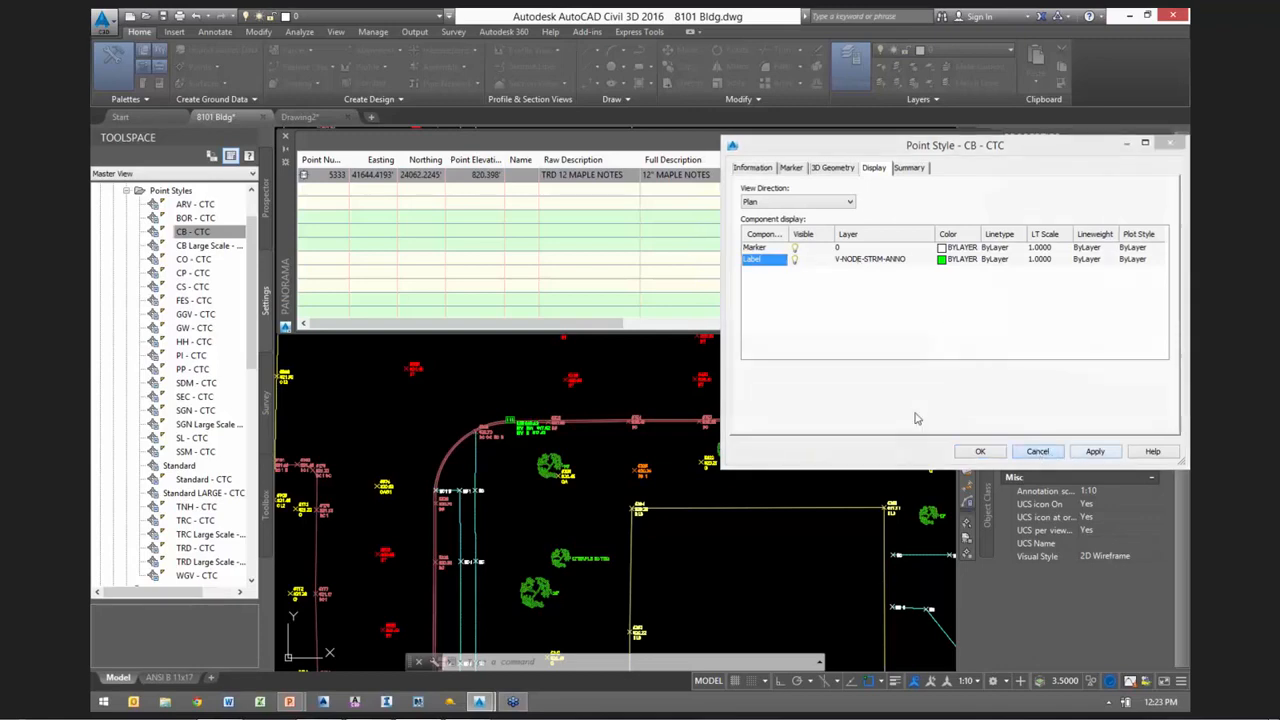
Examine the layer and visibility settings of the No Display - CTC point label style, cancelling out of the style
click(127, 191)
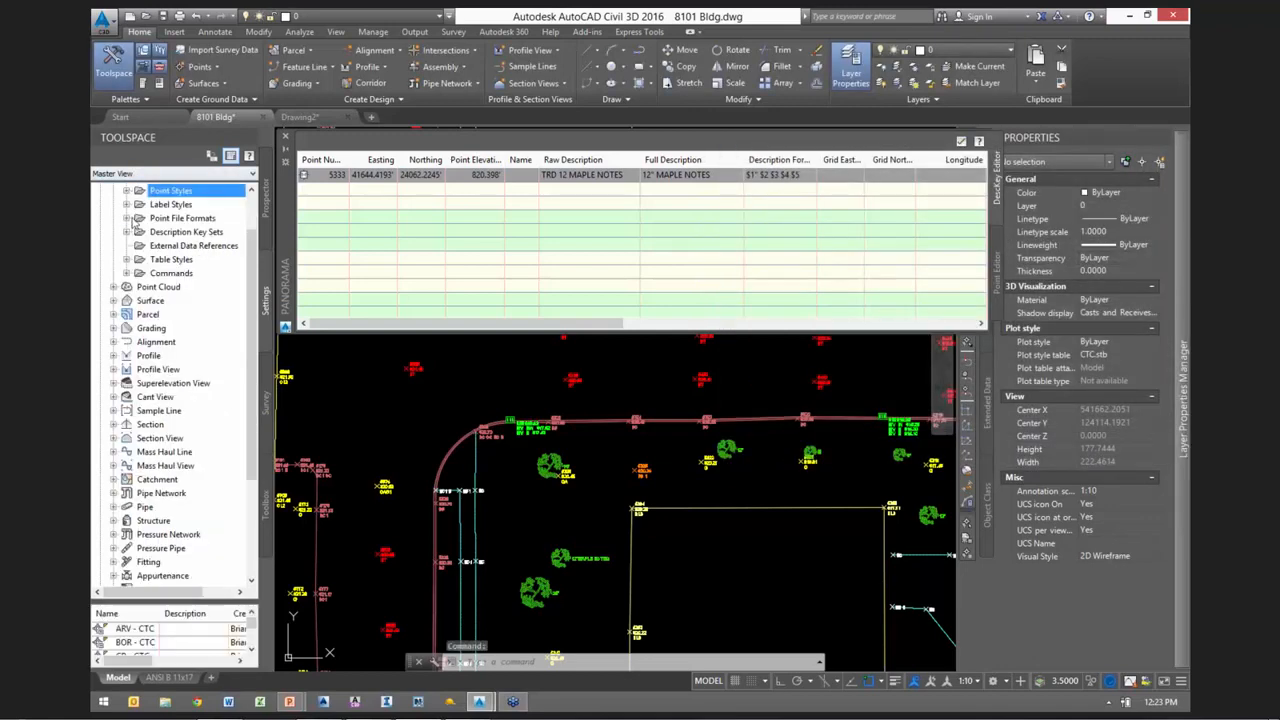
click(127, 204)
scroll(185, 250, up, 1)
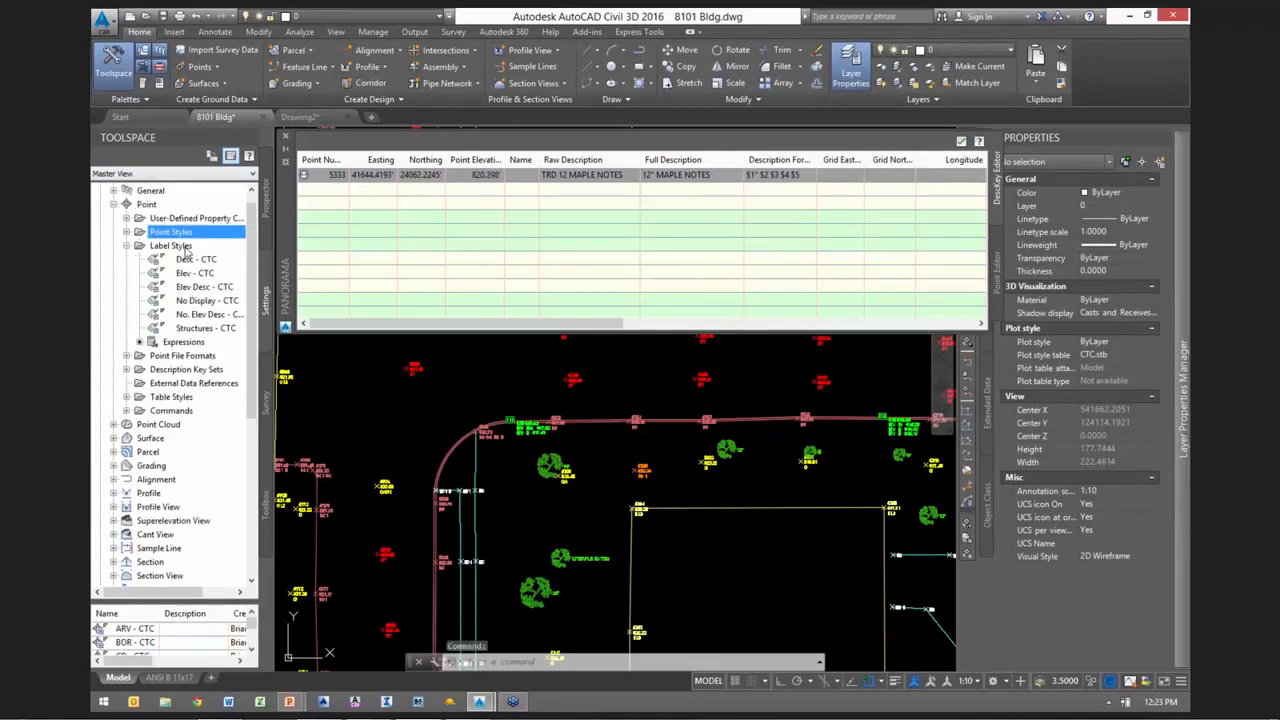
click(197, 330)
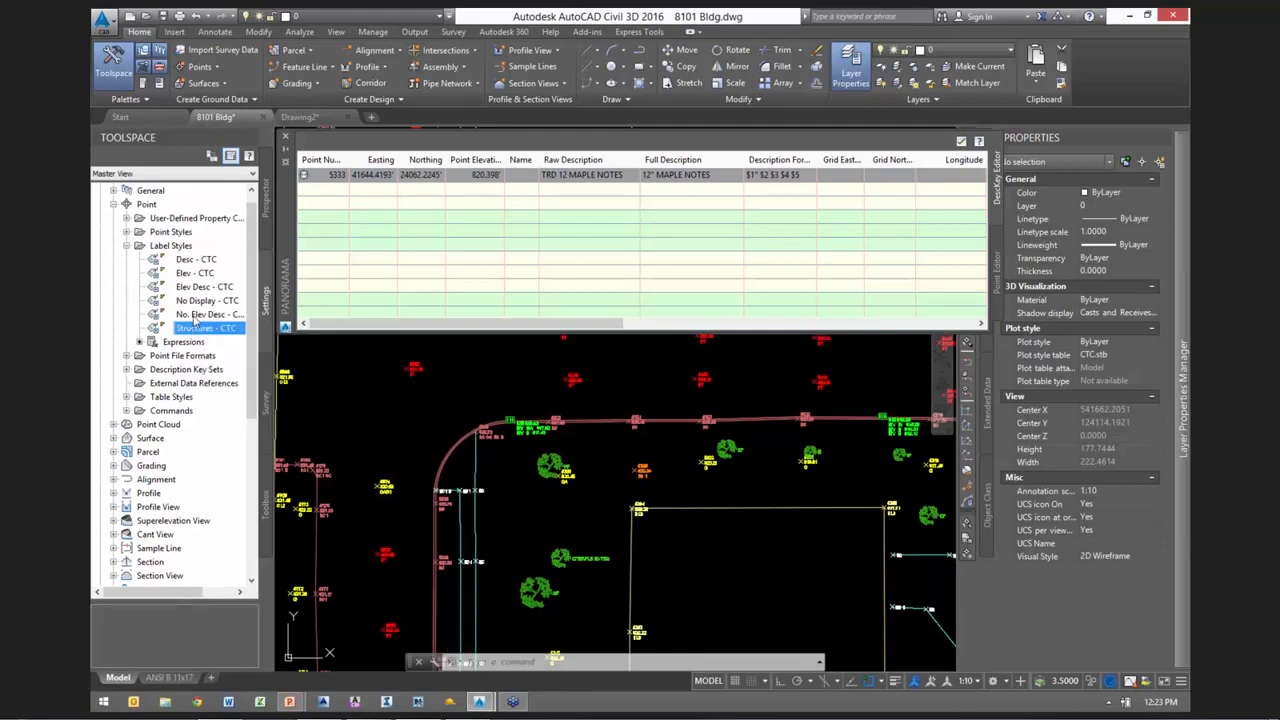
right_click(209, 300)
click(226, 304)
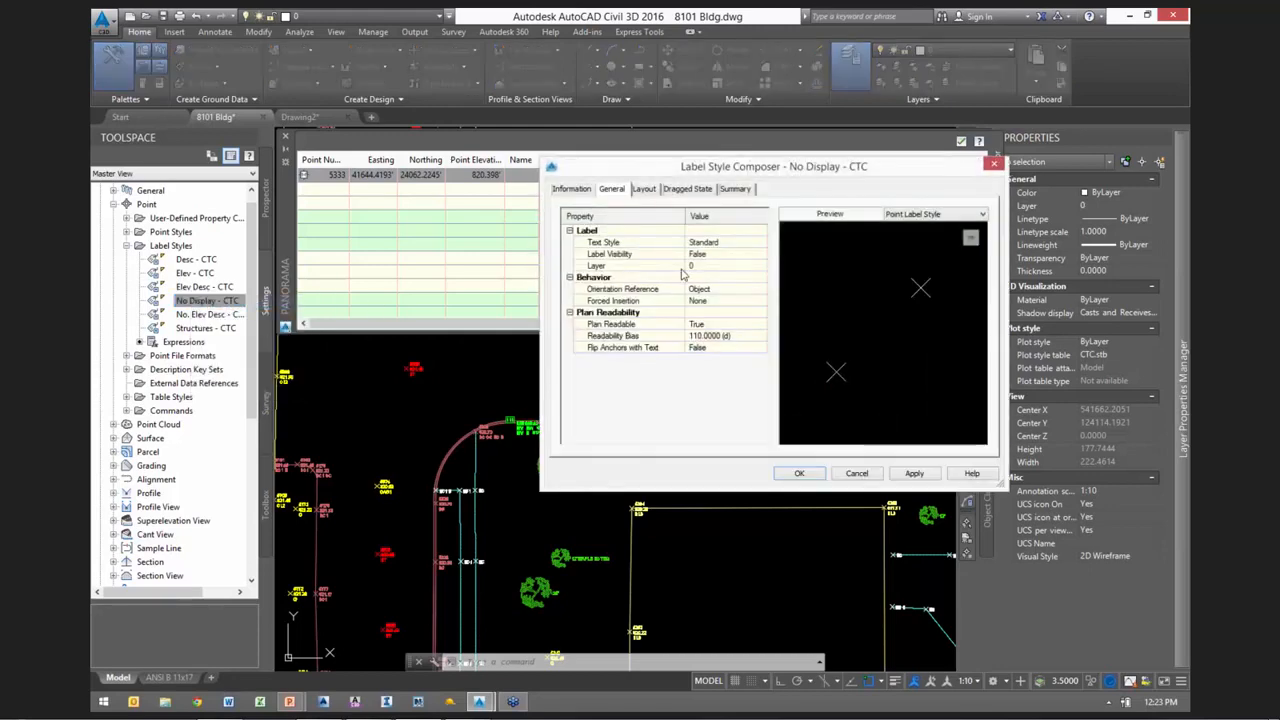
click(654, 268)
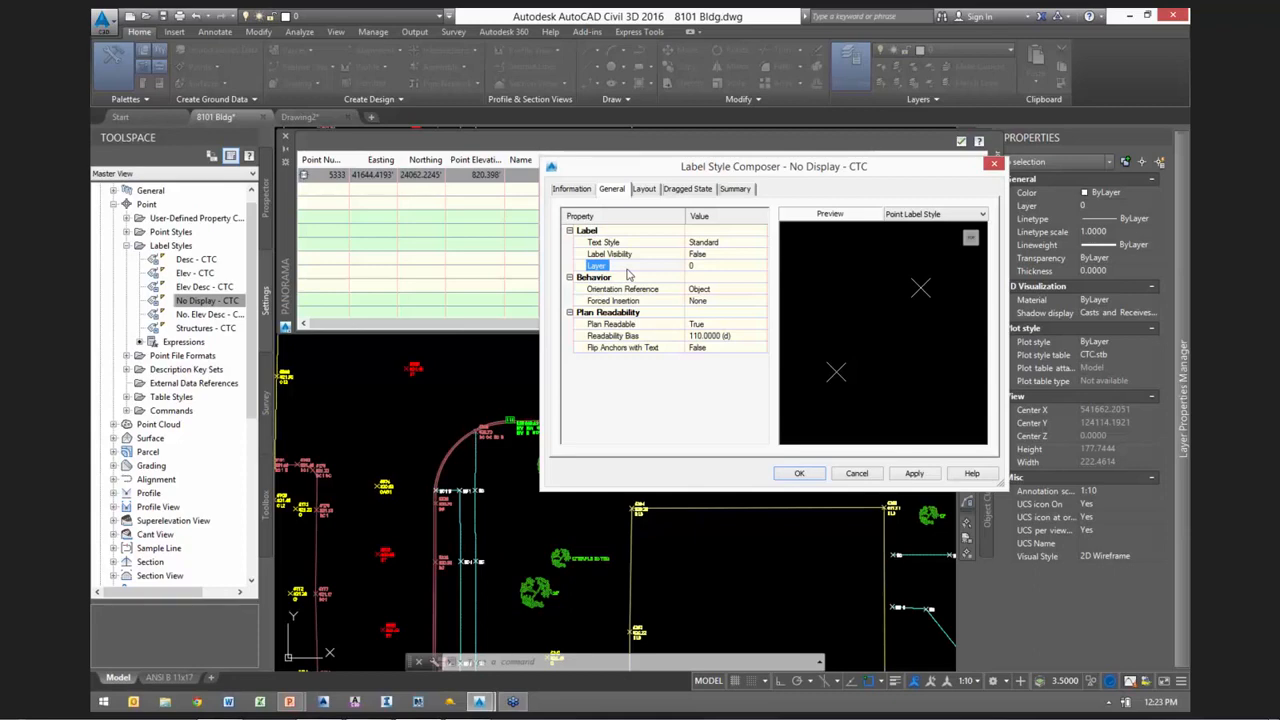
click(857, 474)
Move curb point 5324 to the V-NODE-BLDG layer and clear the selection
scroll(664, 440, down, 5)
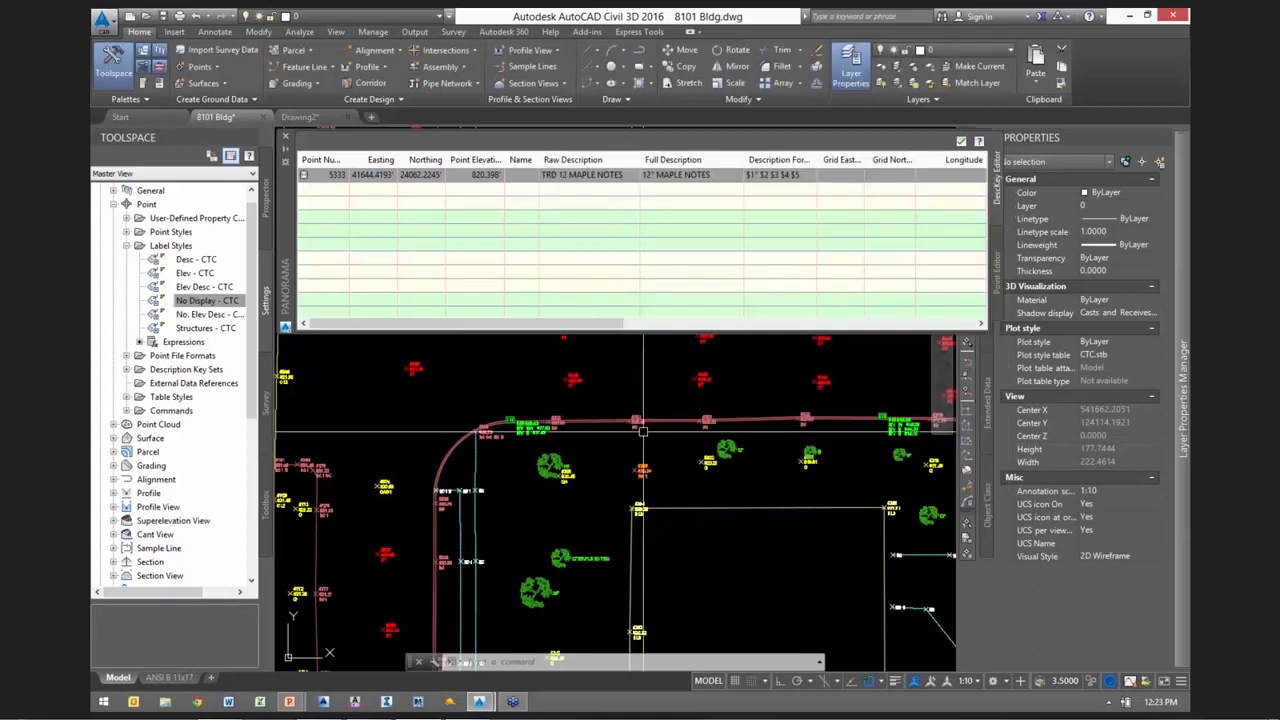
mouse_move(773, 562)
middle_down()
mouse_move(734, 551)
mouse_move(678, 499)
middle_up()
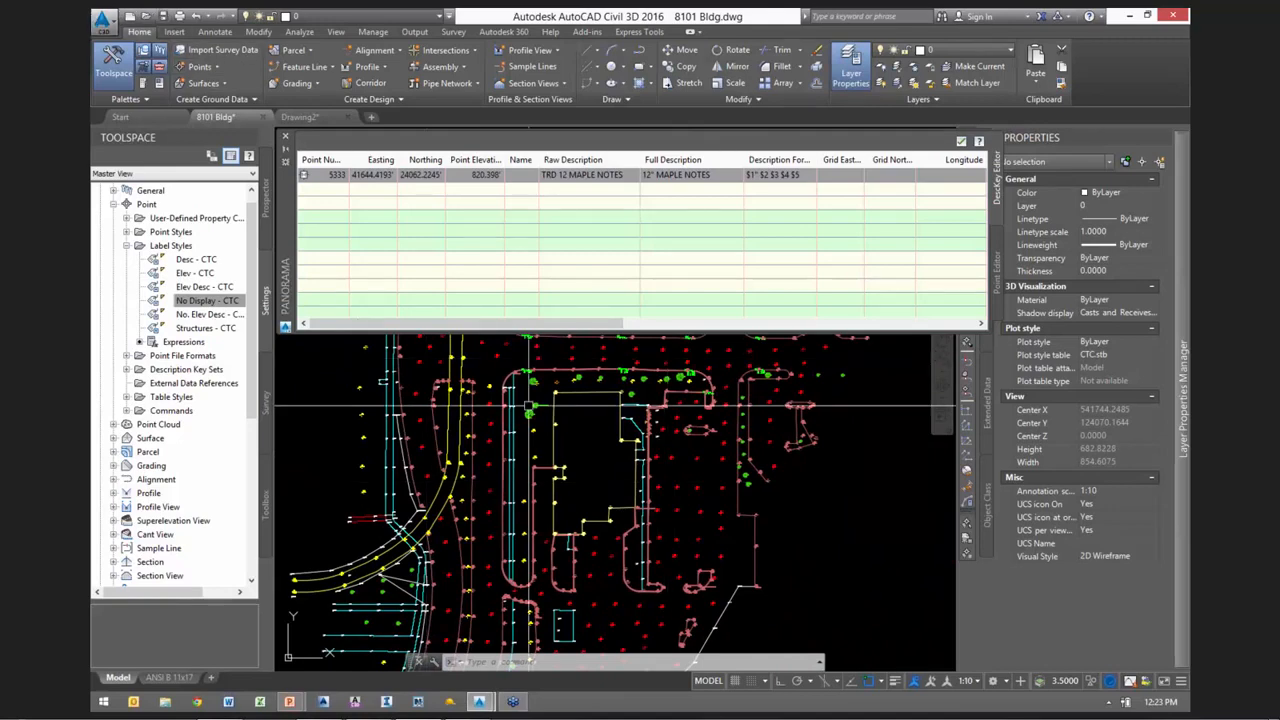
scroll(673, 490, up, 3)
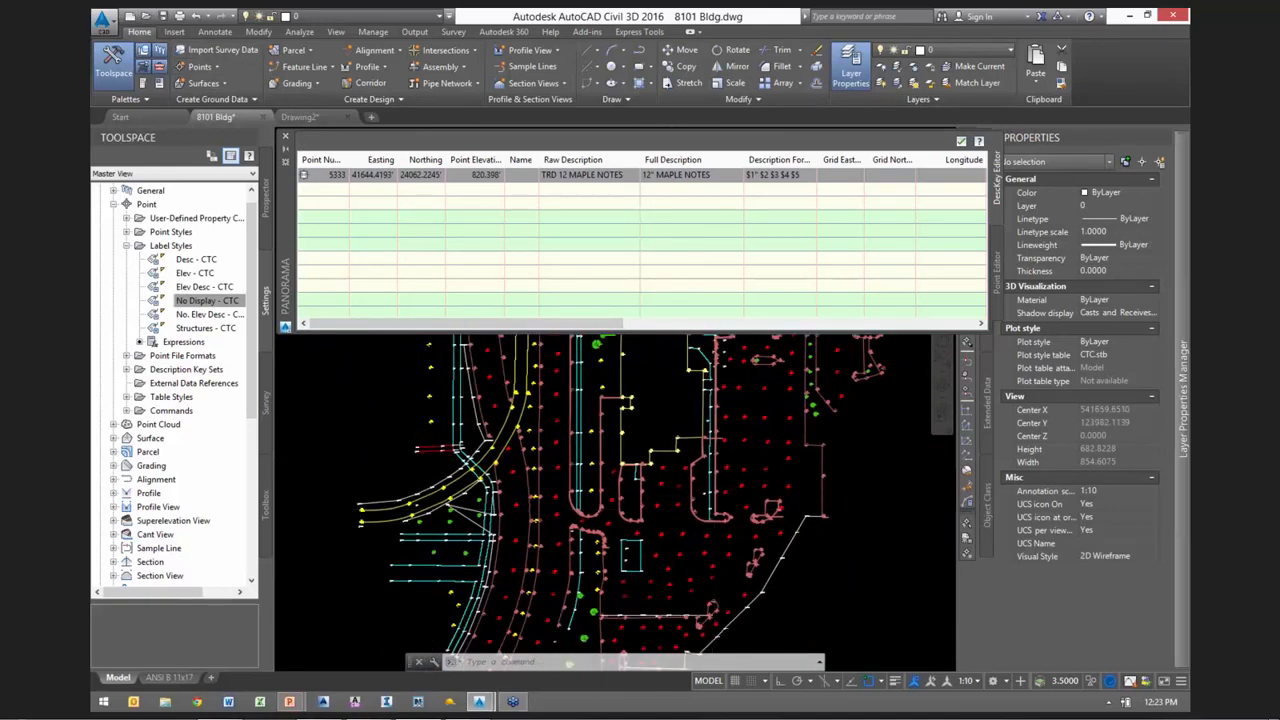
scroll(692, 512, up, 5)
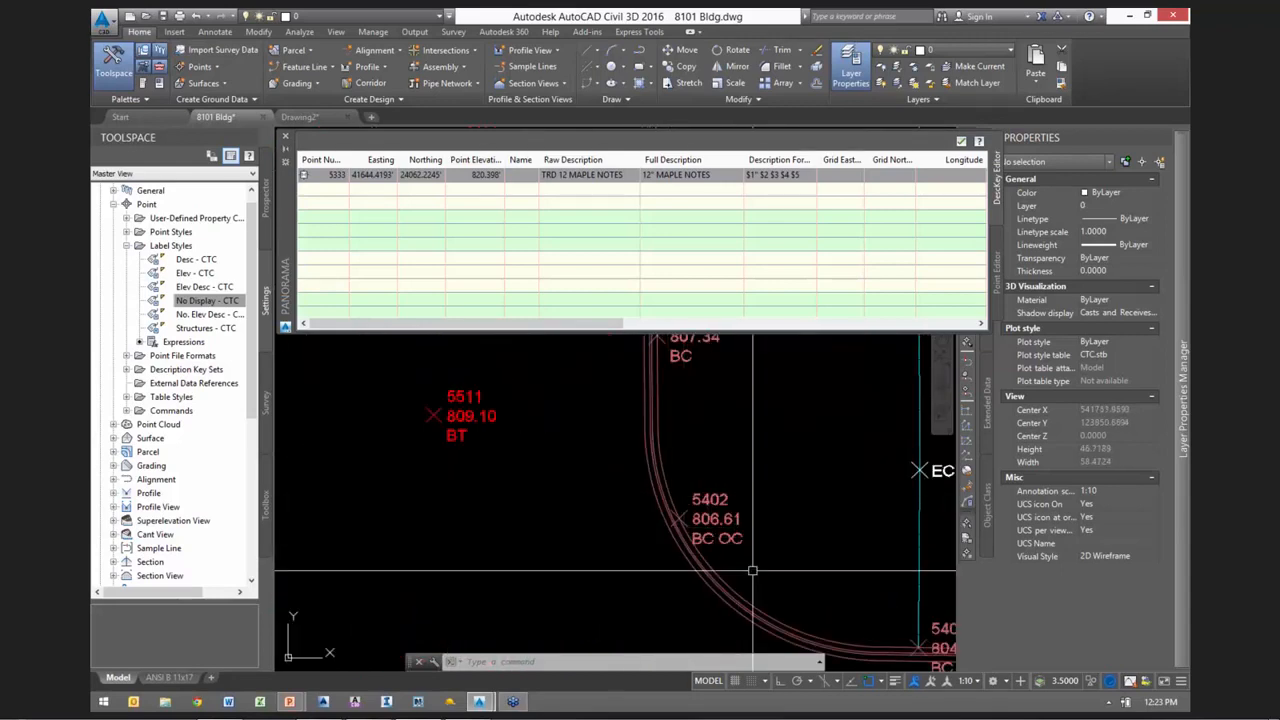
scroll(695, 517, down, 7)
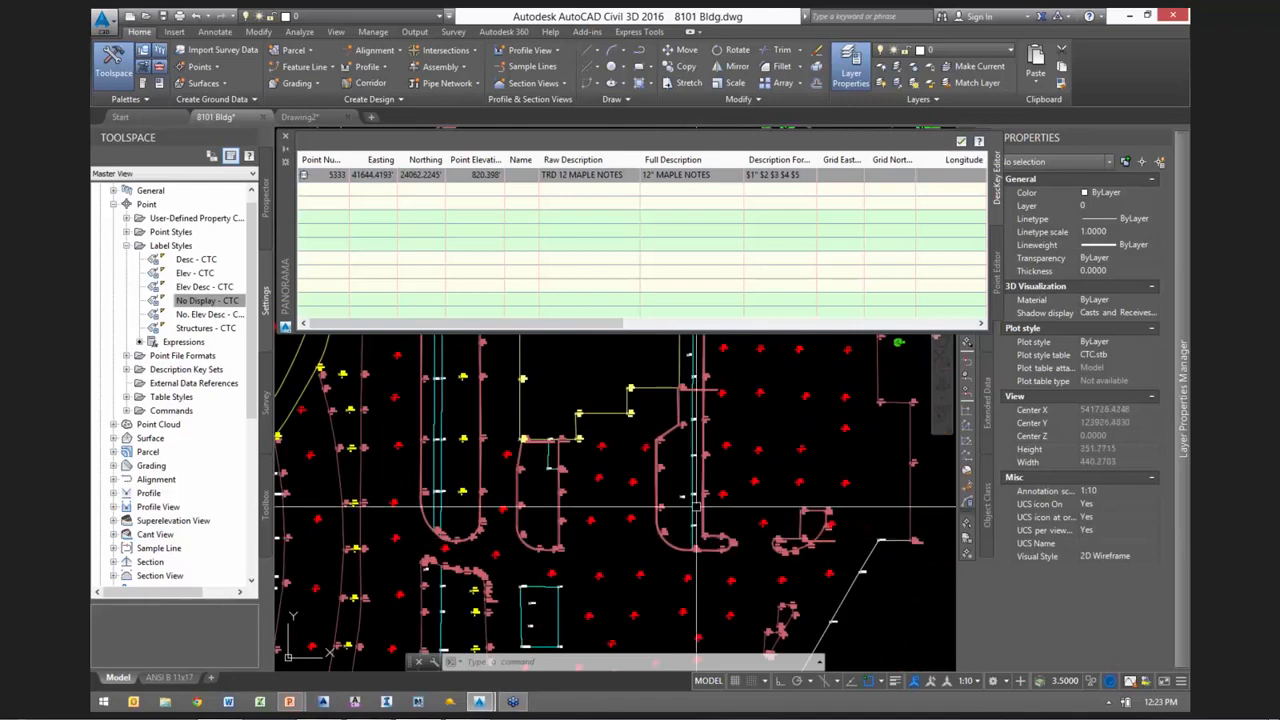
middle_drag(813, 507, 830, 653)
mouse_move(645, 450)
middle_down()
mouse_move(726, 506)
mouse_move(752, 498)
middle_up()
scroll(699, 448, up, 3)
scroll(699, 448, up, 7)
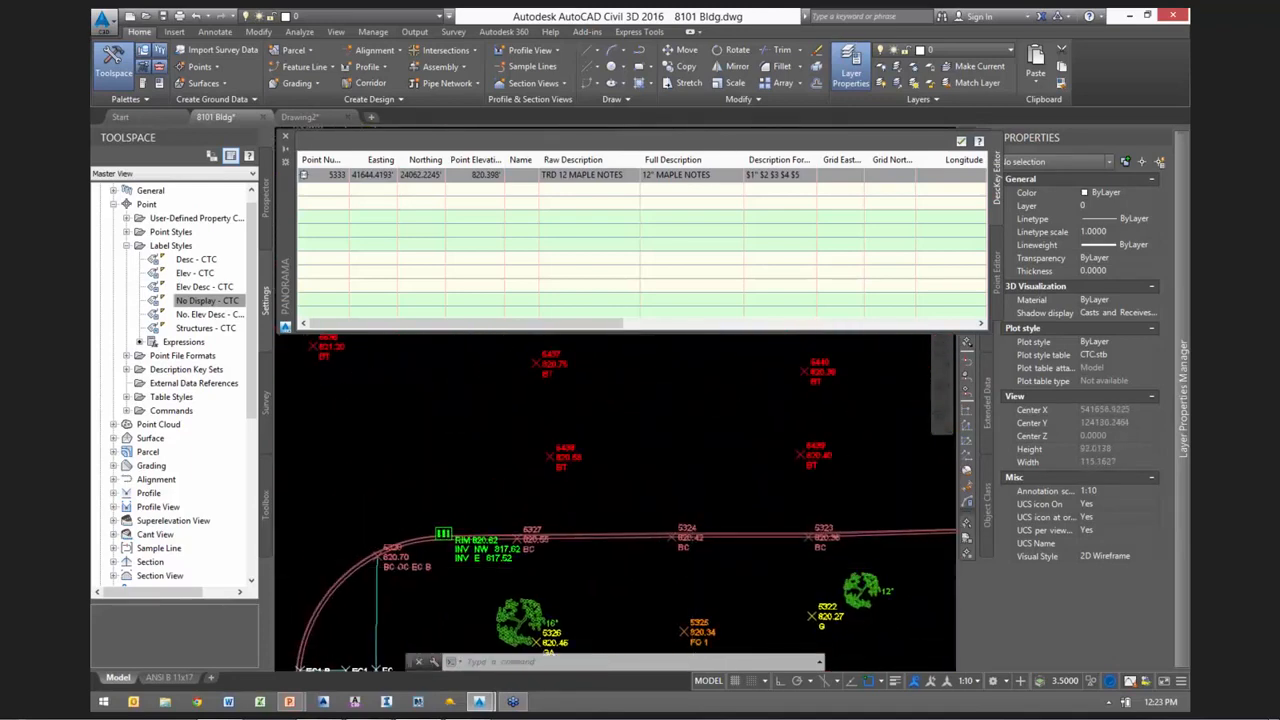
scroll(689, 549, up, 1)
click(689, 549)
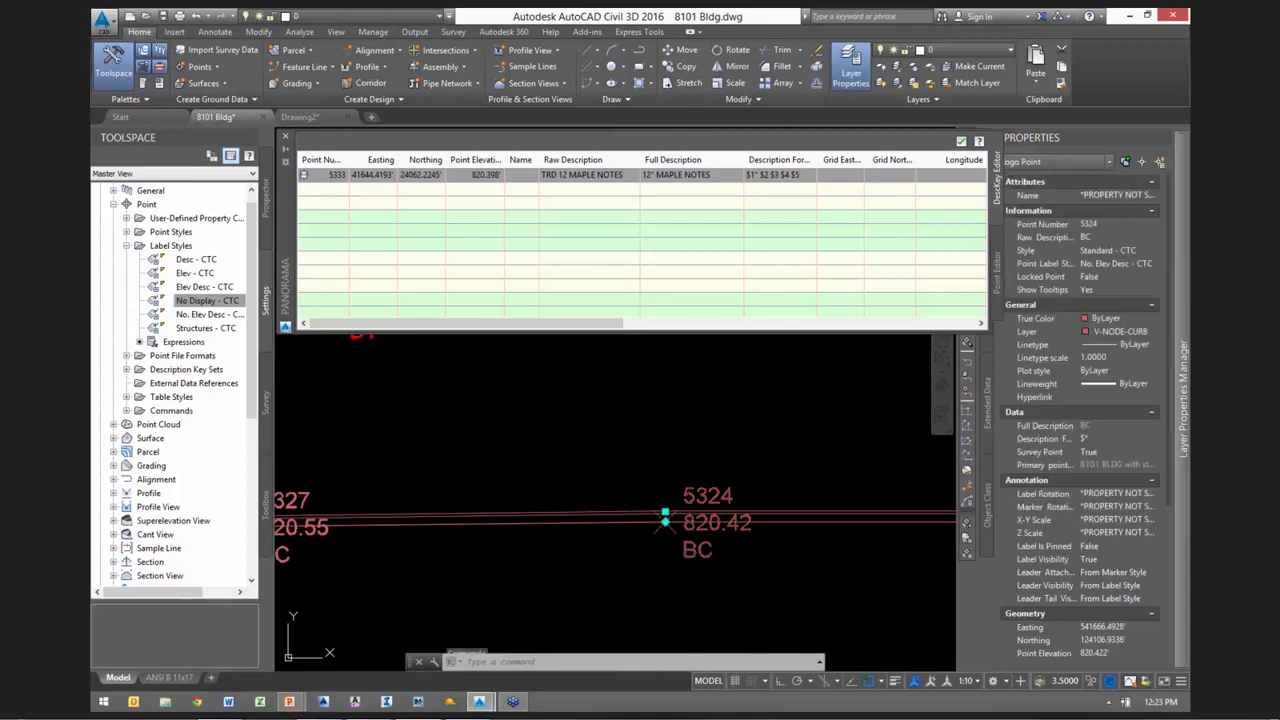
click(350, 20)
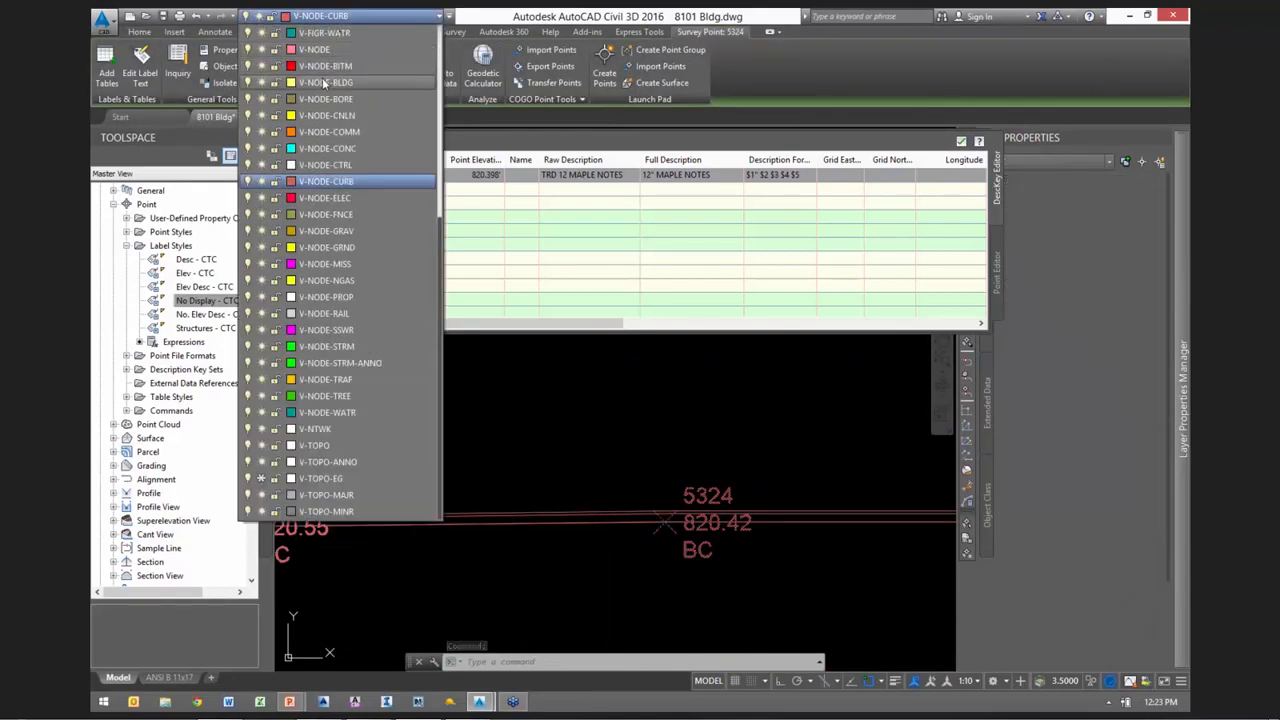
click(325, 83)
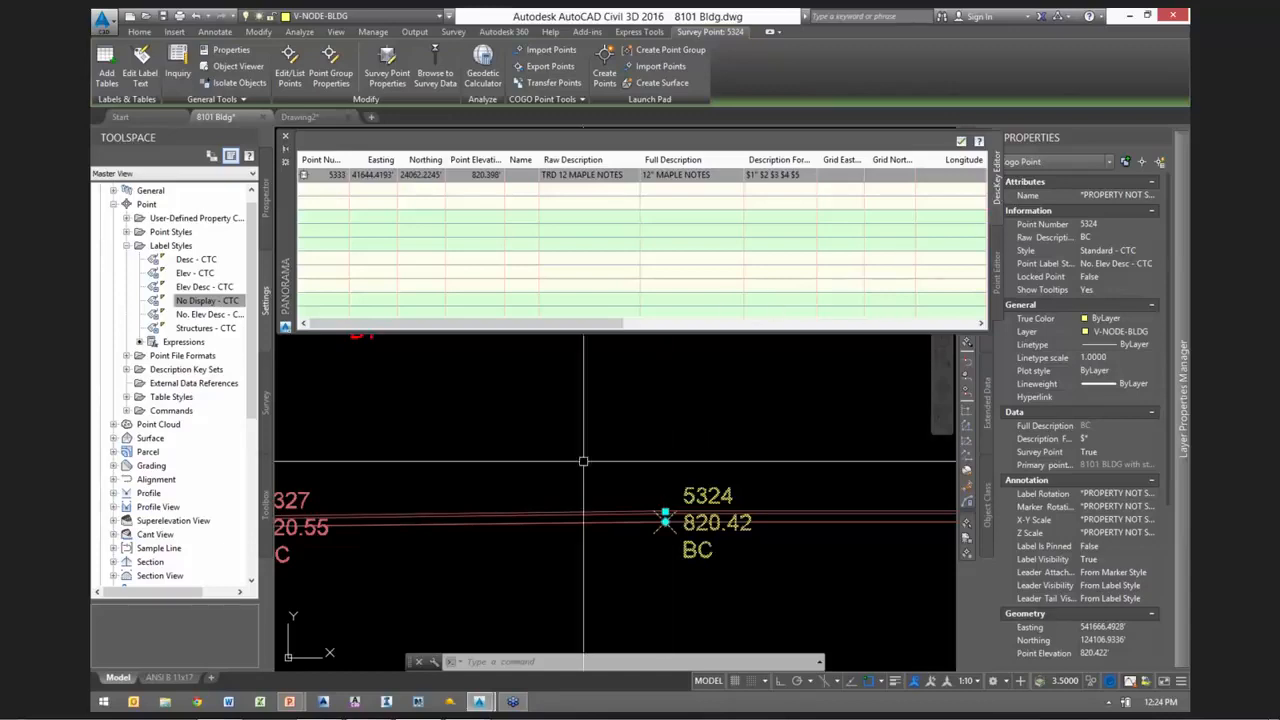
key(Escape)
key(Escape)
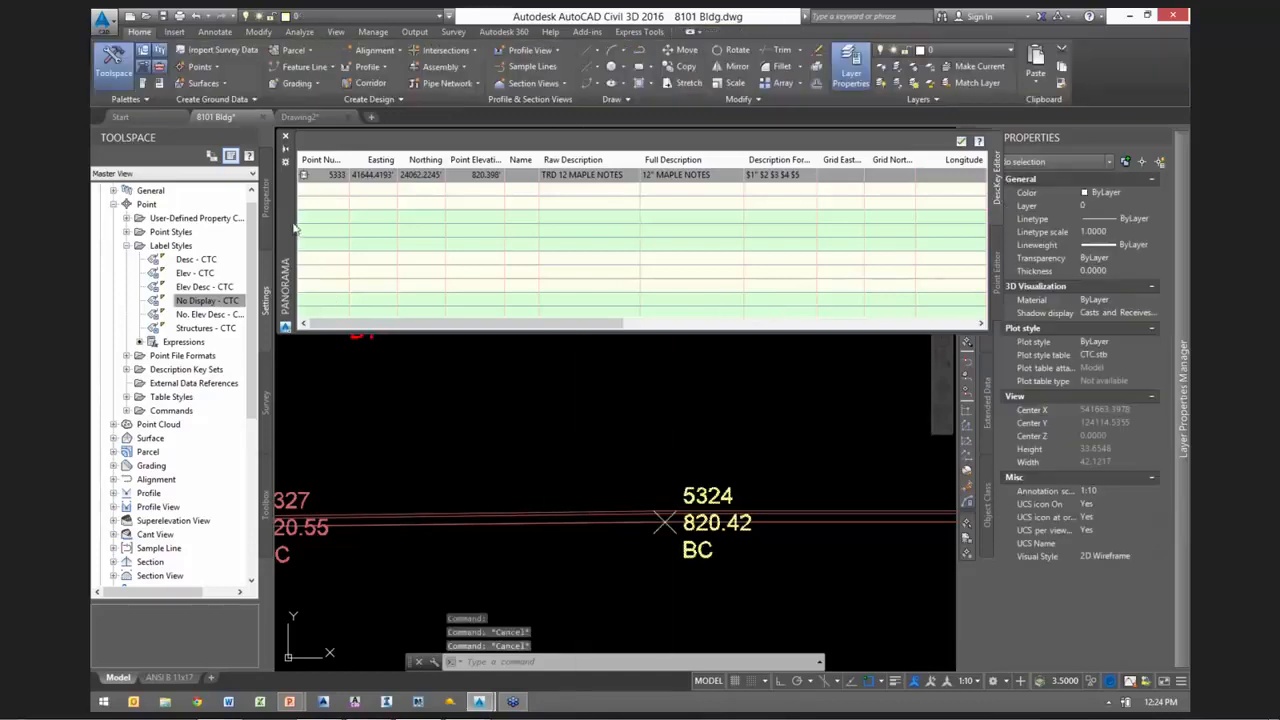
Review the TRD* description key's scale parameter alongside the 12" MAPLE NOTES tree symbol in the drawing
click(998, 205)
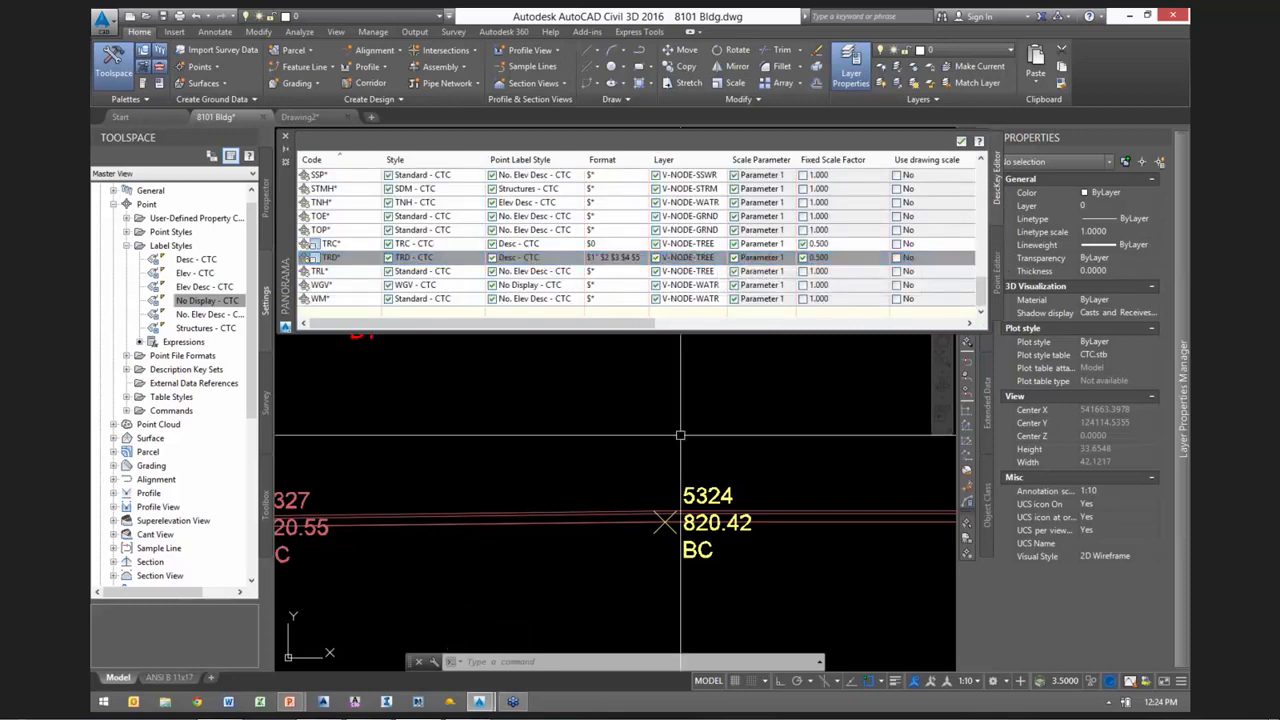
scroll(737, 393, down, 3)
scroll(737, 393, down, 3)
middle_drag(654, 525, 663, 417)
scroll(663, 417, up, 4)
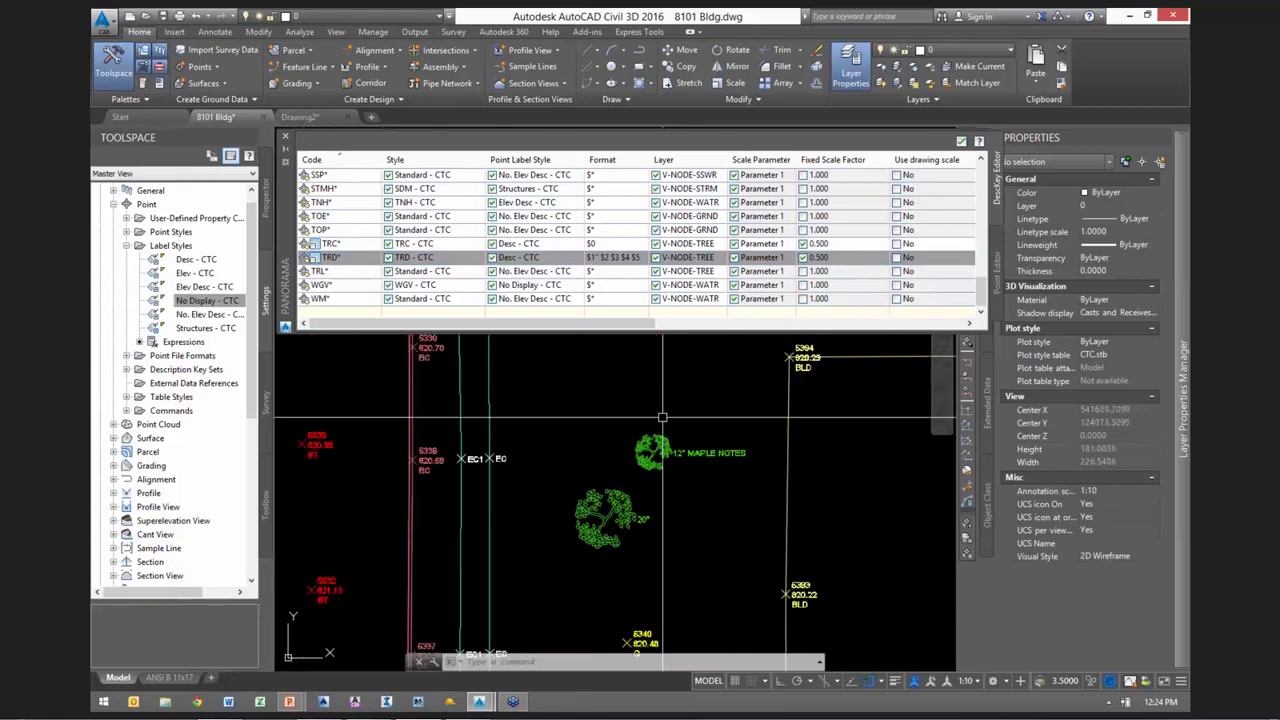
scroll(660, 487, up, 3)
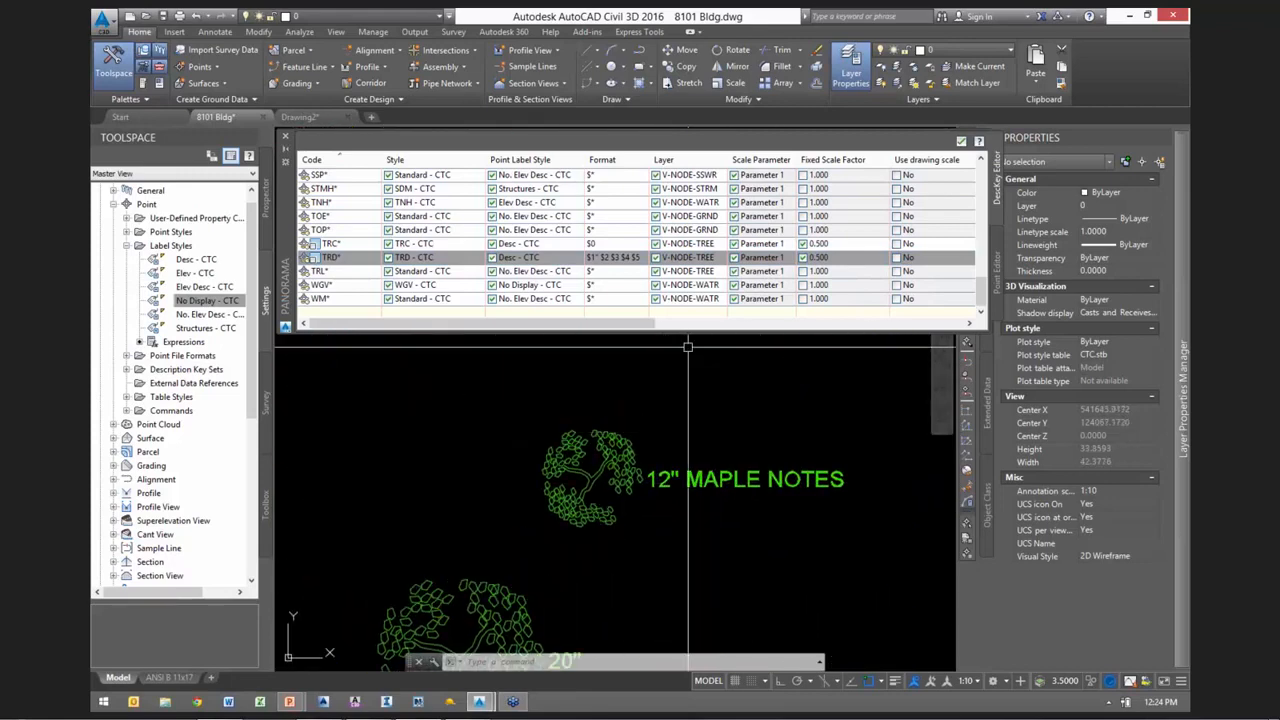
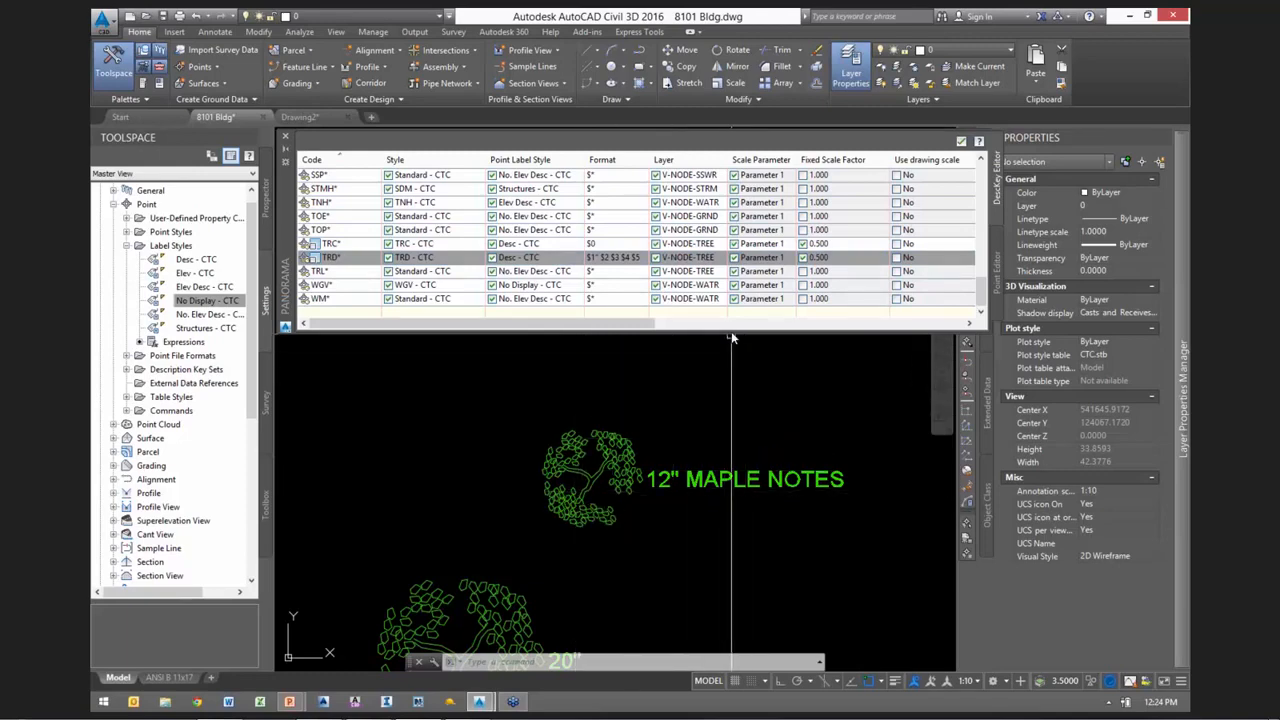
click(766, 259)
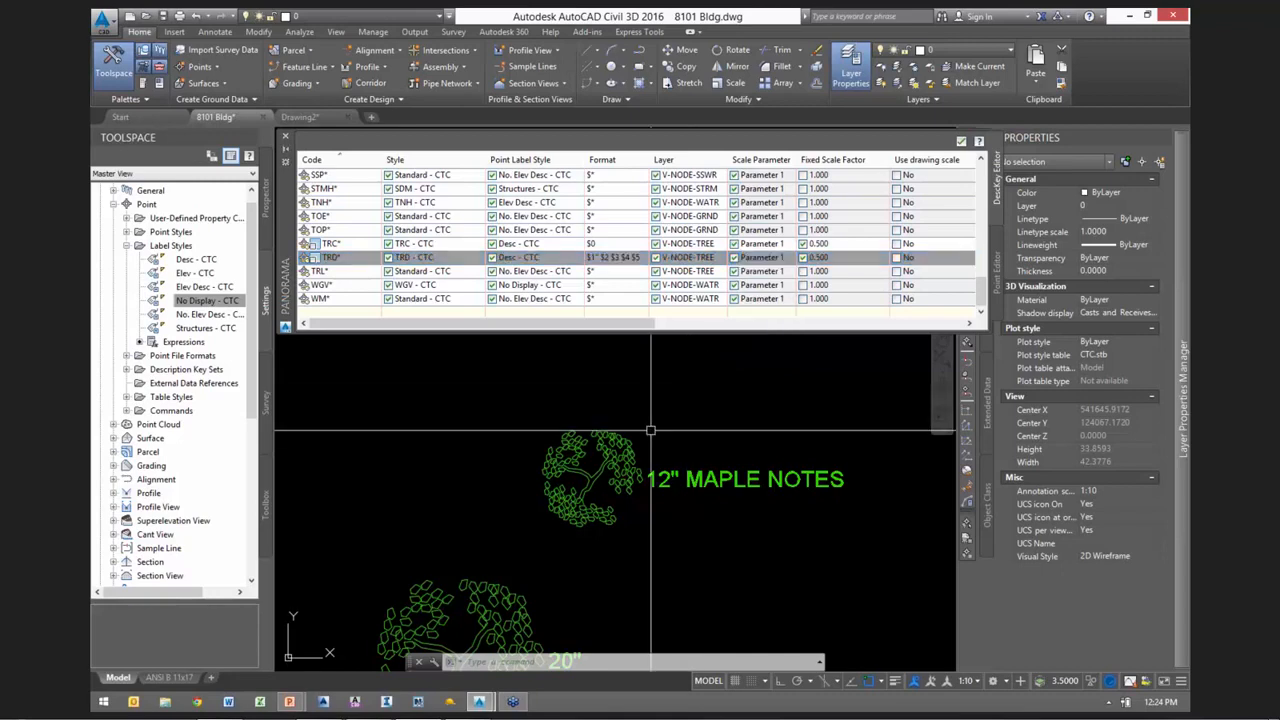
Examine the description in the survey point properties of the 12" MAPLE NOTES tree, cancelling out without changes
click(608, 441)
right_click(775, 401)
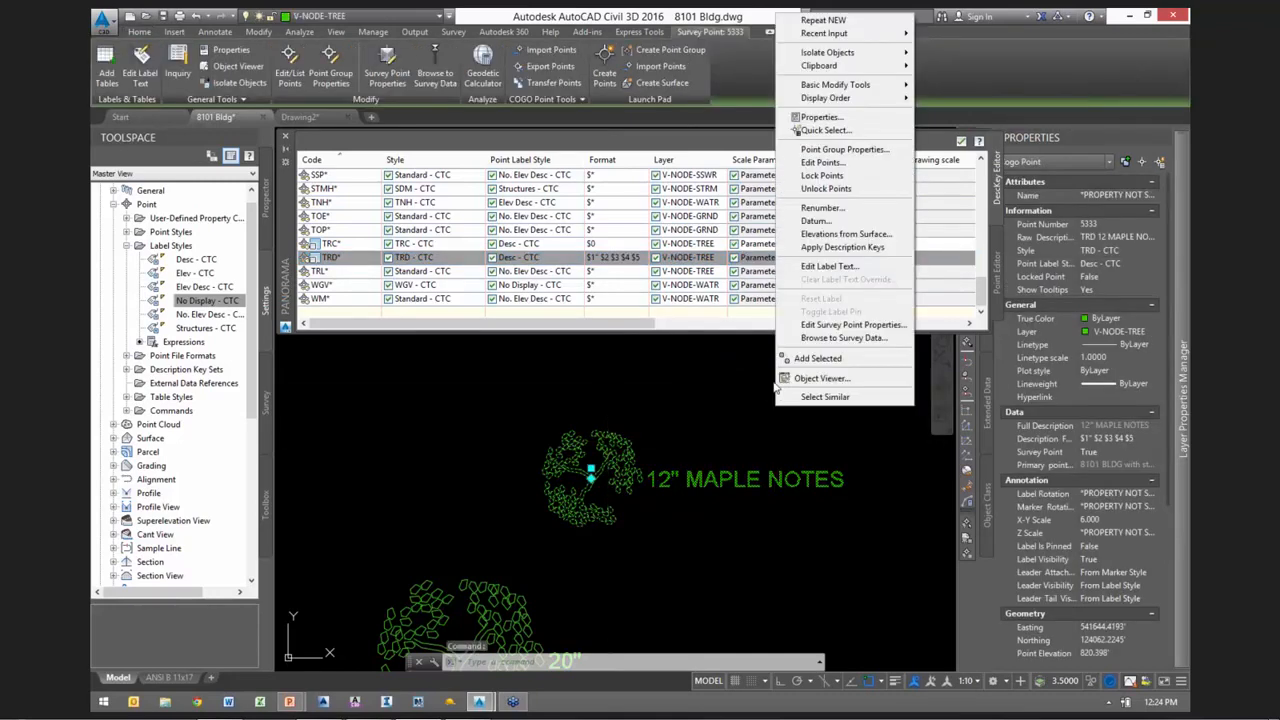
click(818, 326)
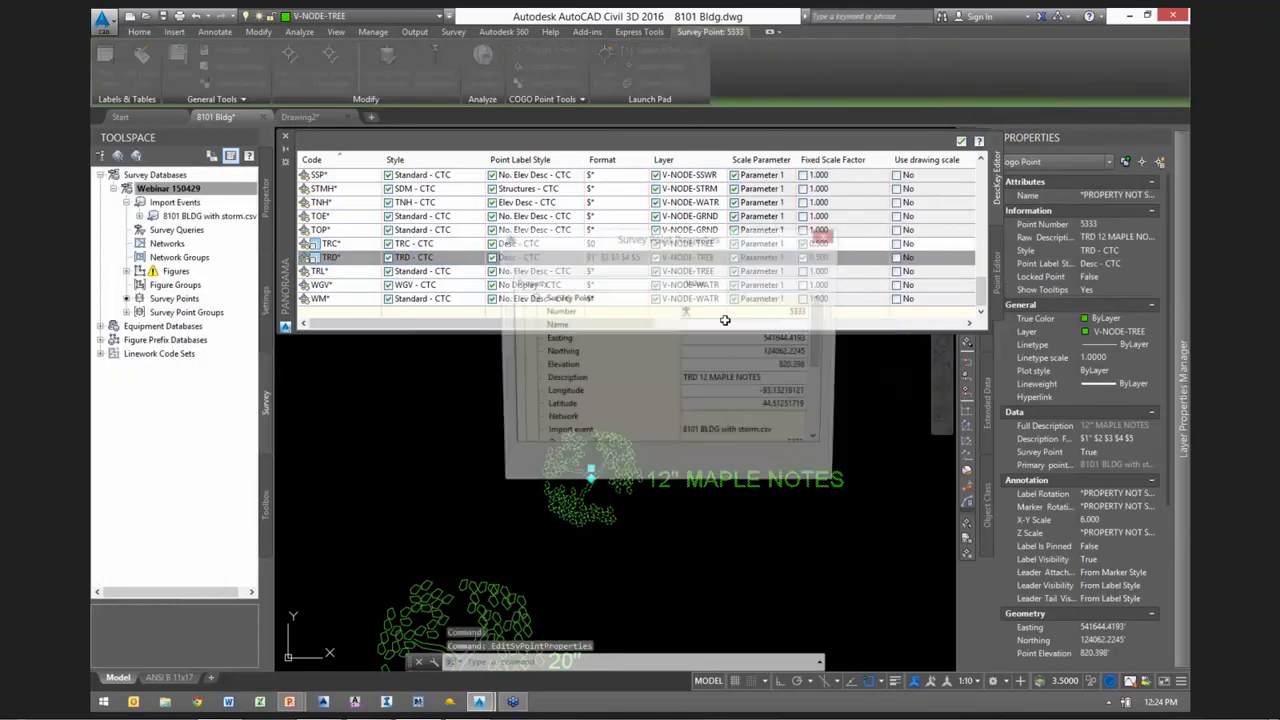
click(708, 380)
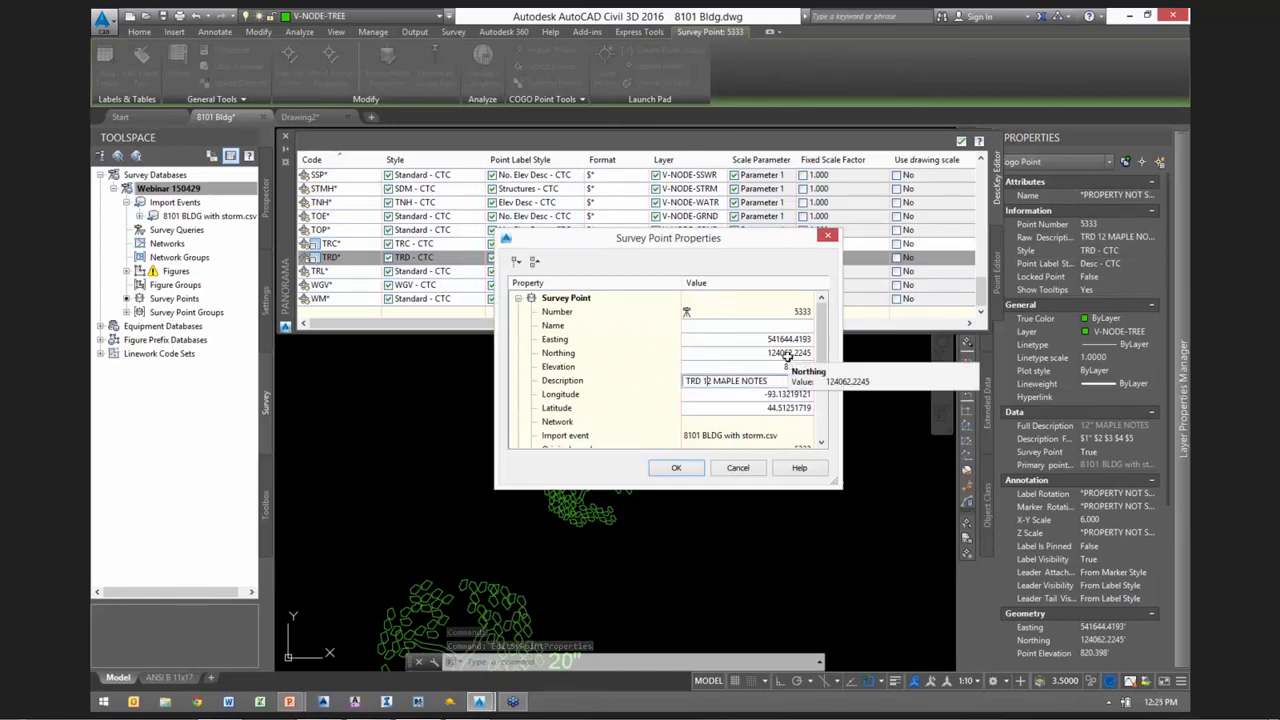
key(Home)
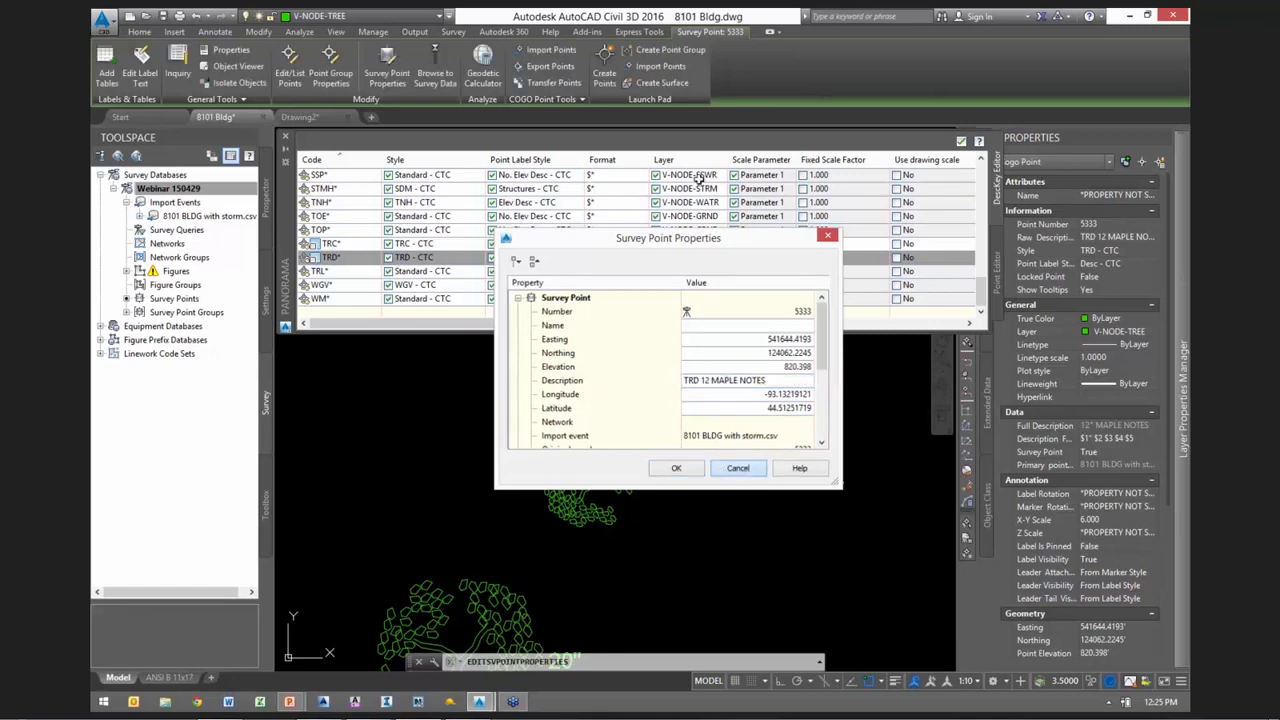
click(740, 468)
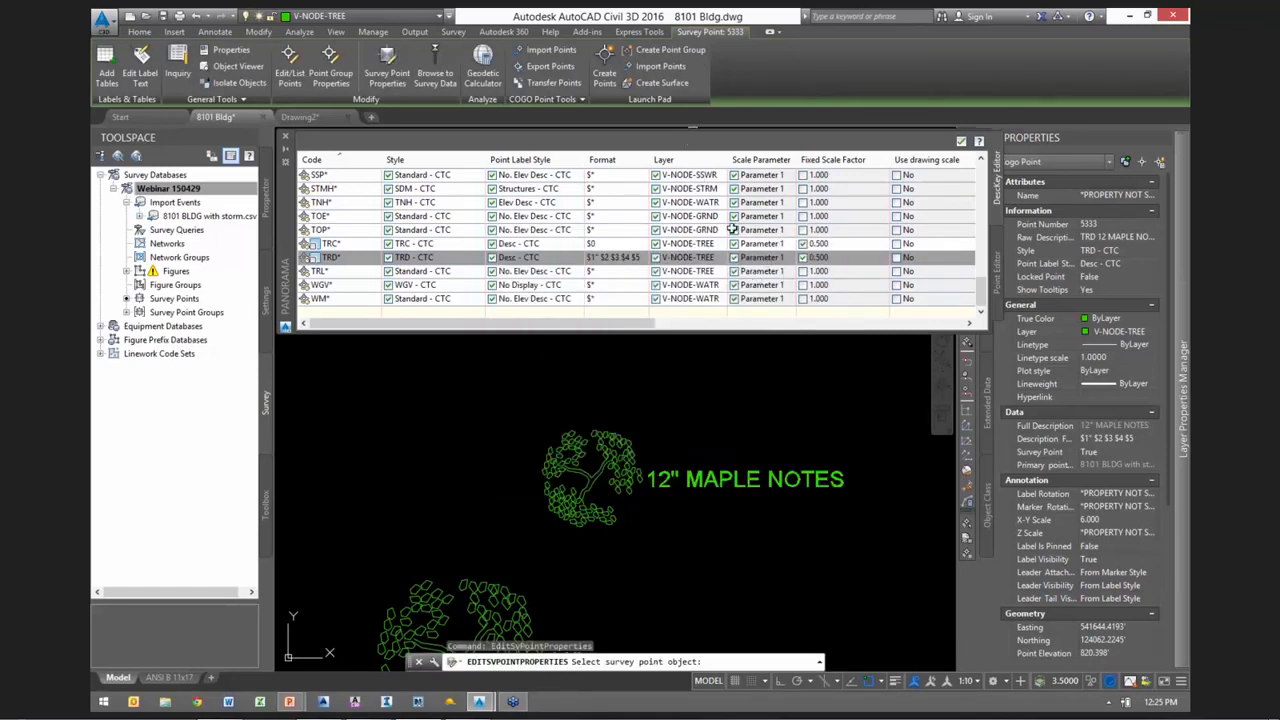
Set the TRD* description key's fixed scale factor to 0.3 and end the pending survey point properties command
click(745, 258)
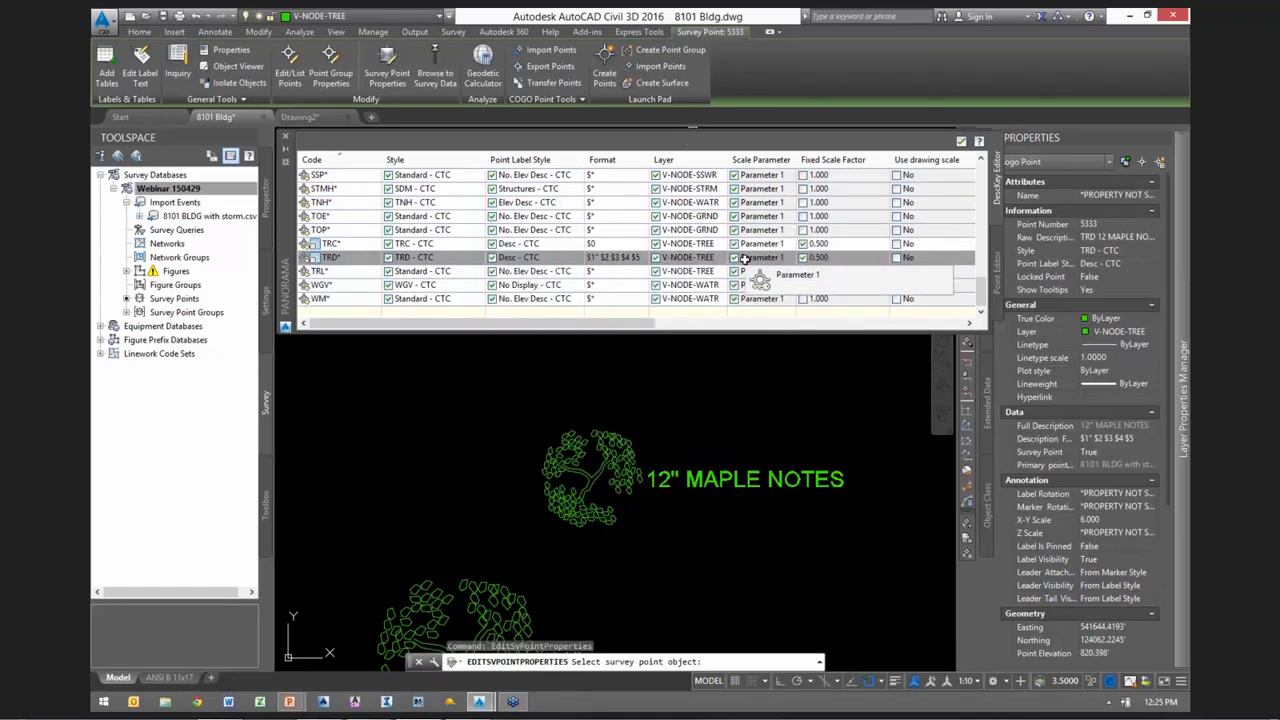
click(835, 257)
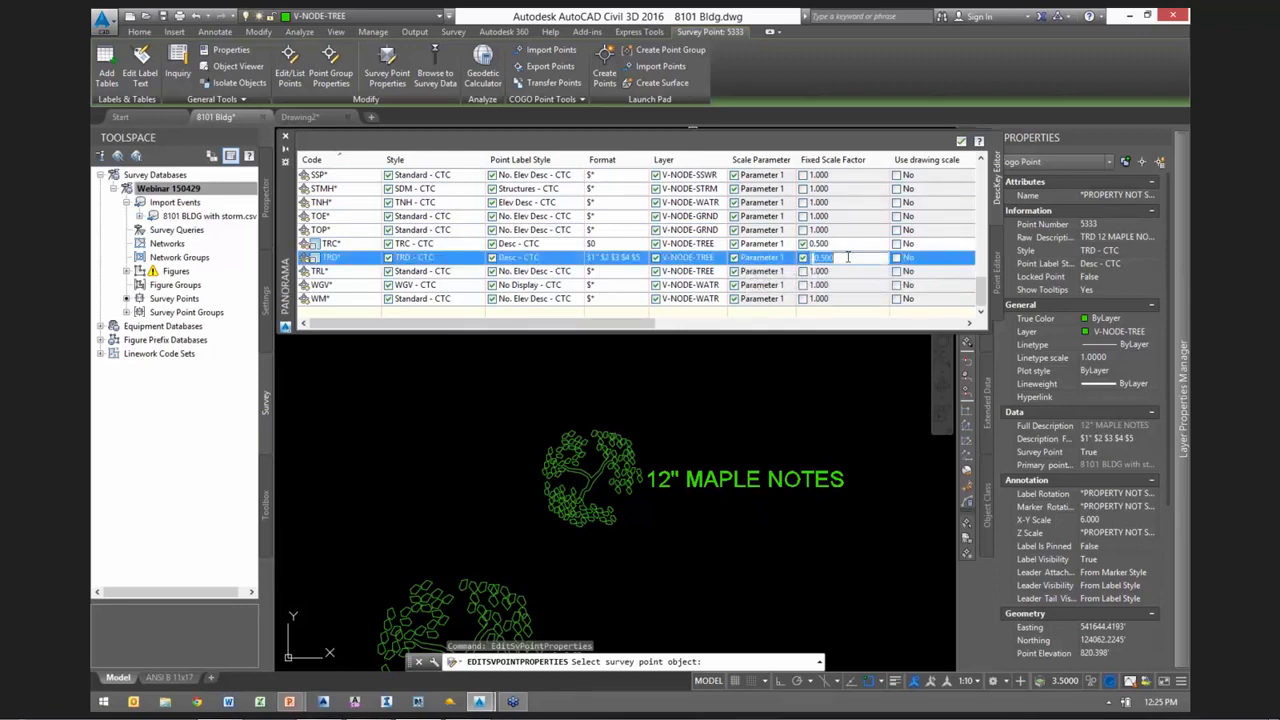
text(3)
click(778, 405)
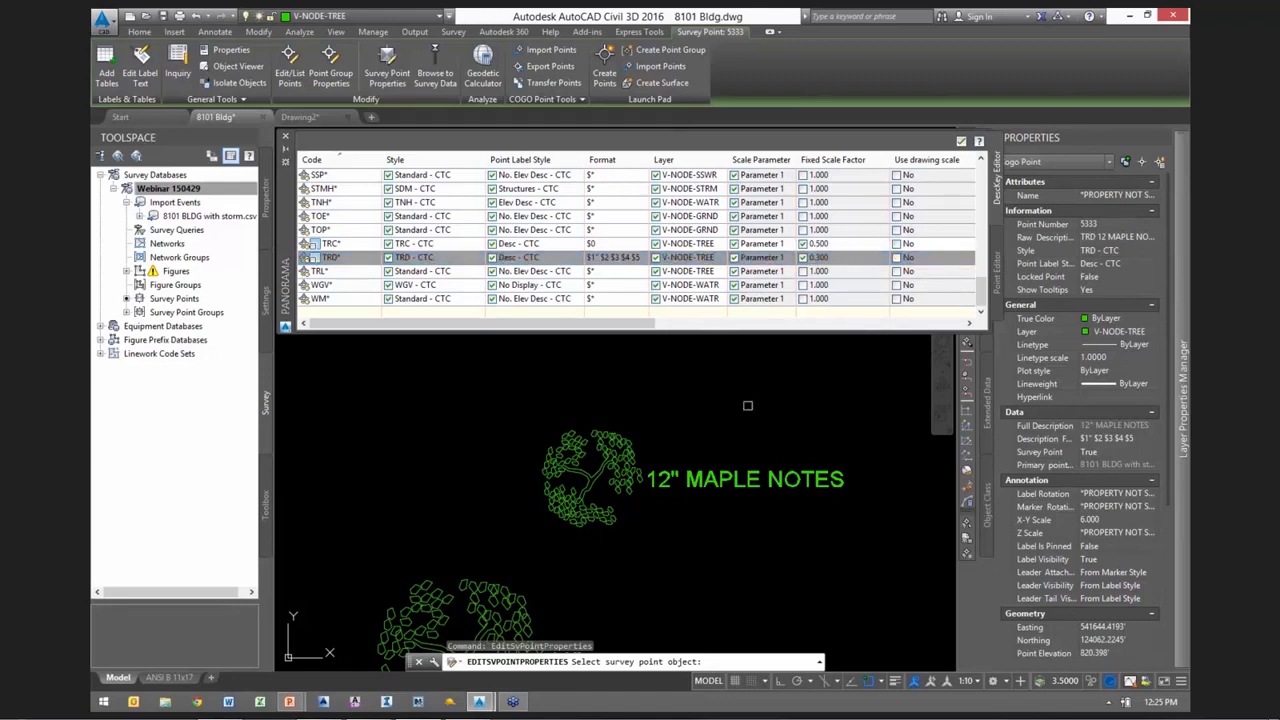
key(Escape)
Apply the description keys to the 12" MAPLE NOTES tree point
click(591, 470)
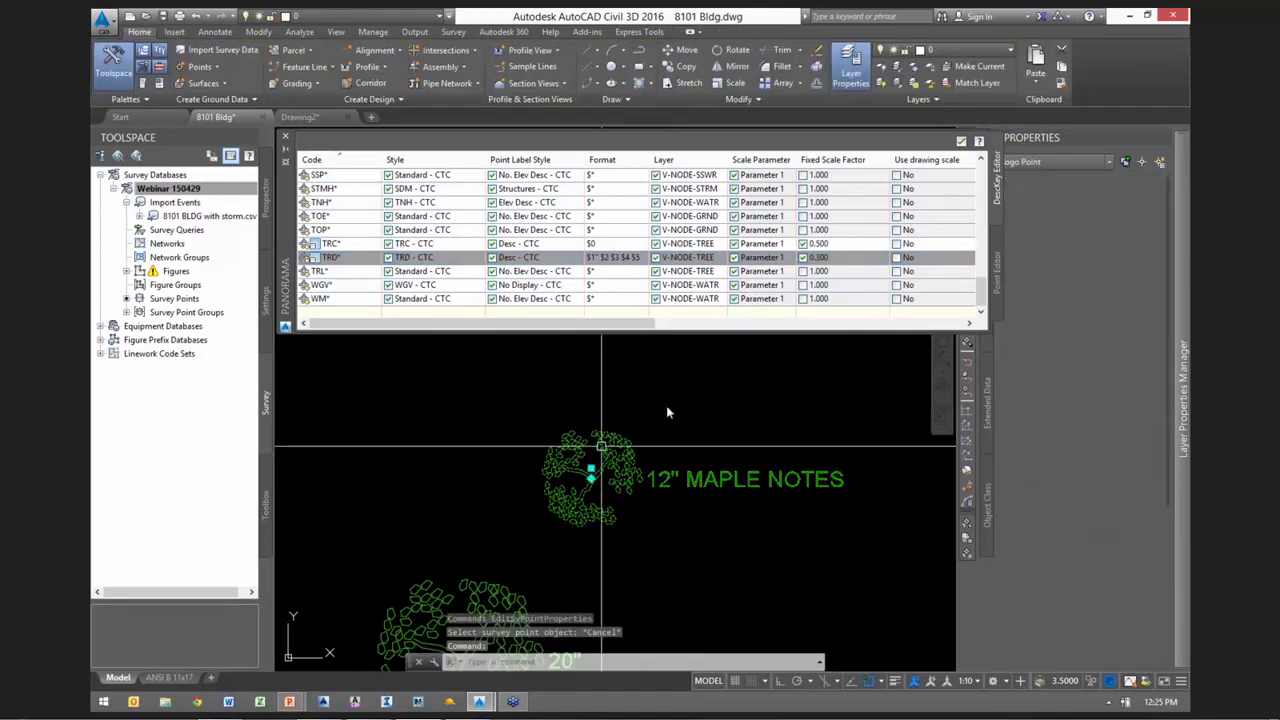
right_click(708, 376)
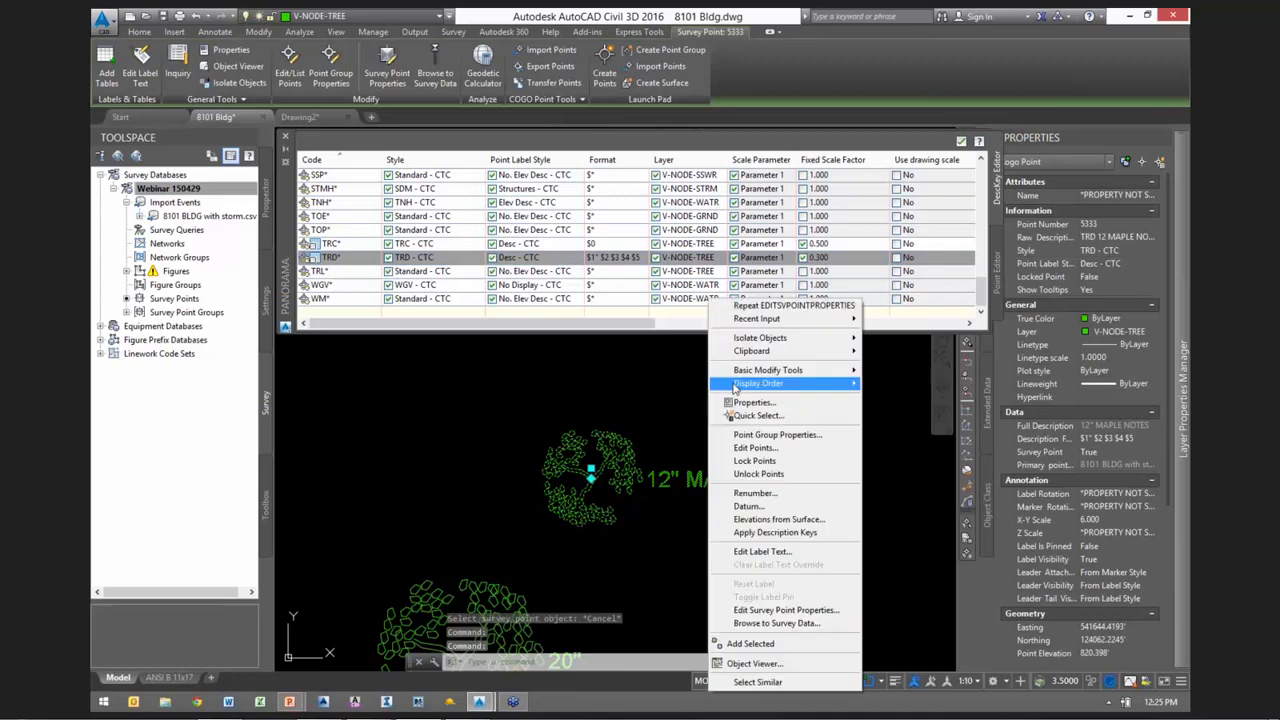
click(785, 533)
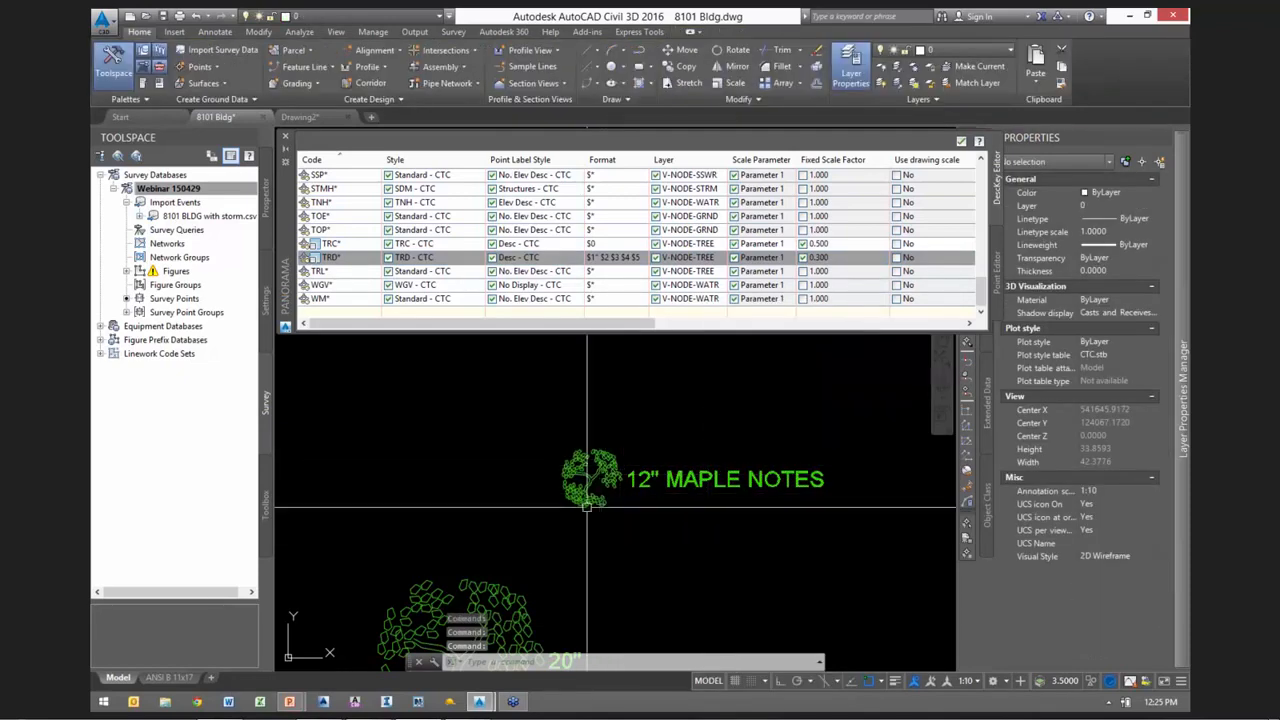
Open the TRD* description key's fixed scale factor for editing and leave it without a new value
click(844, 257)
click(844, 257)
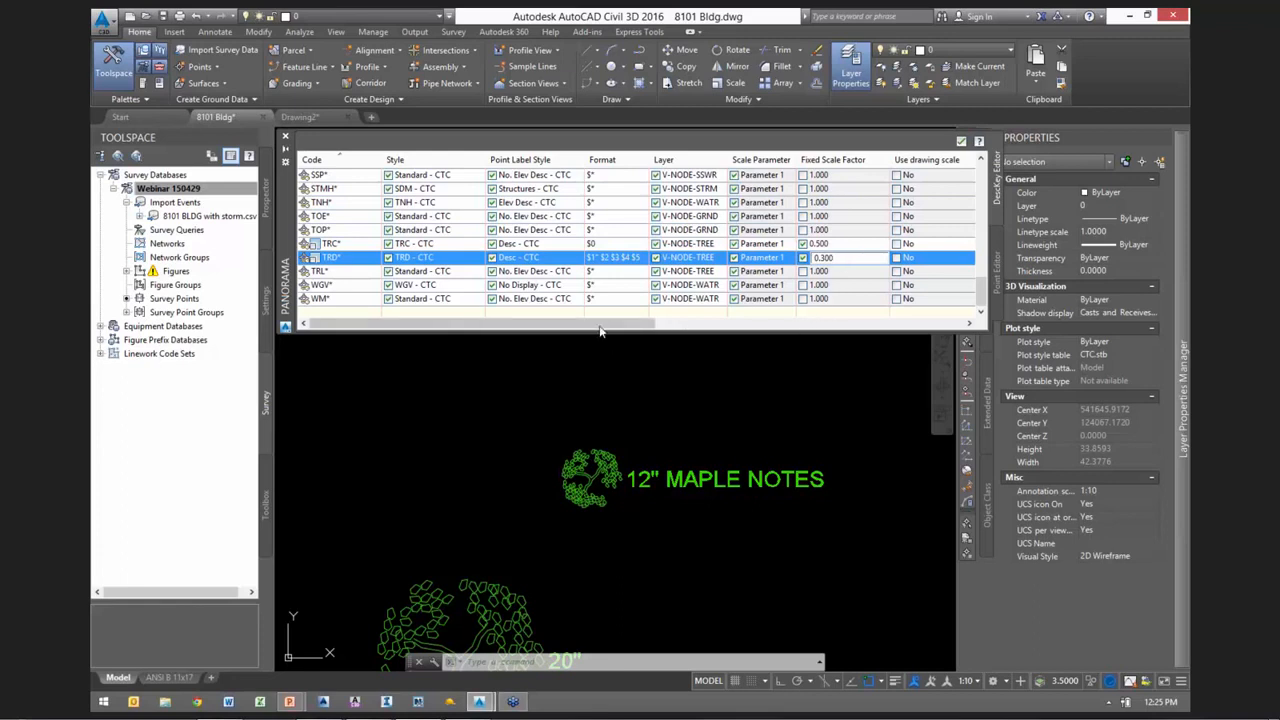
mouse_move(613, 328)
mouse_down()
mouse_move(657, 329)
mouse_move(608, 330)
mouse_up()
Examine the orange circle-and-line symbol near survey point 5427 and the rotation columns of the description keys
scroll(475, 465, down, 10)
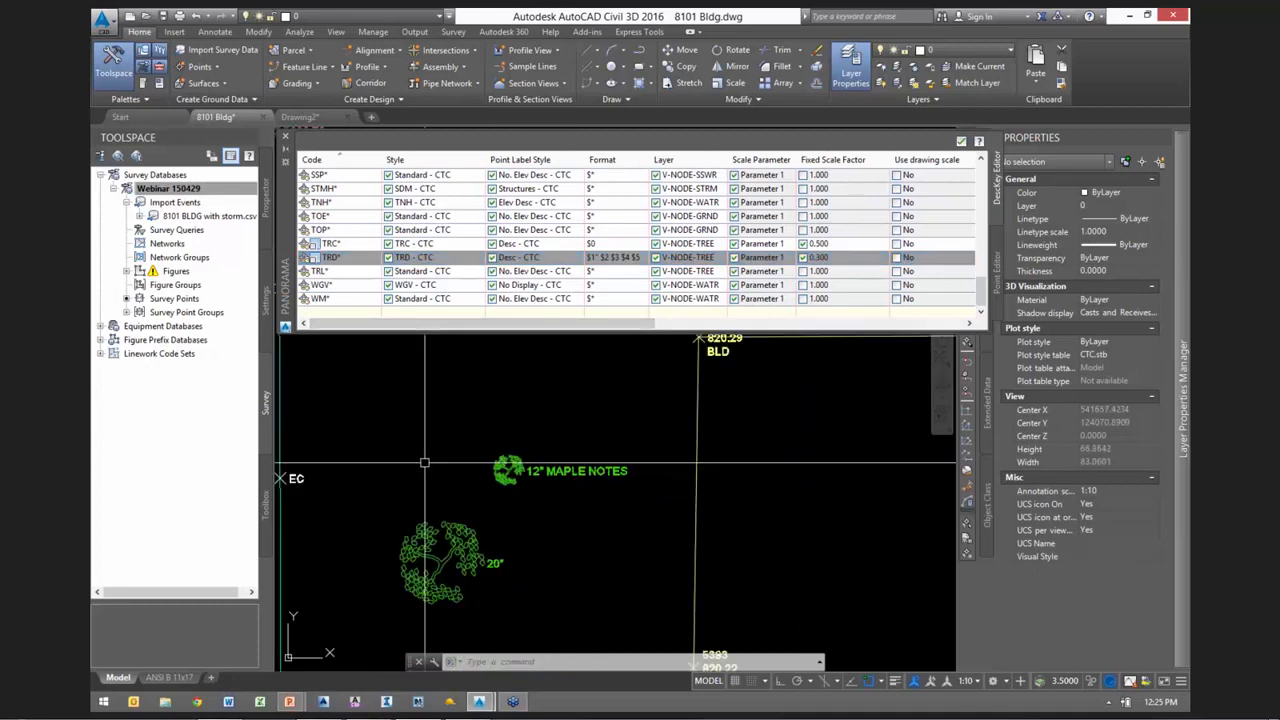
scroll(612, 503, up, 5)
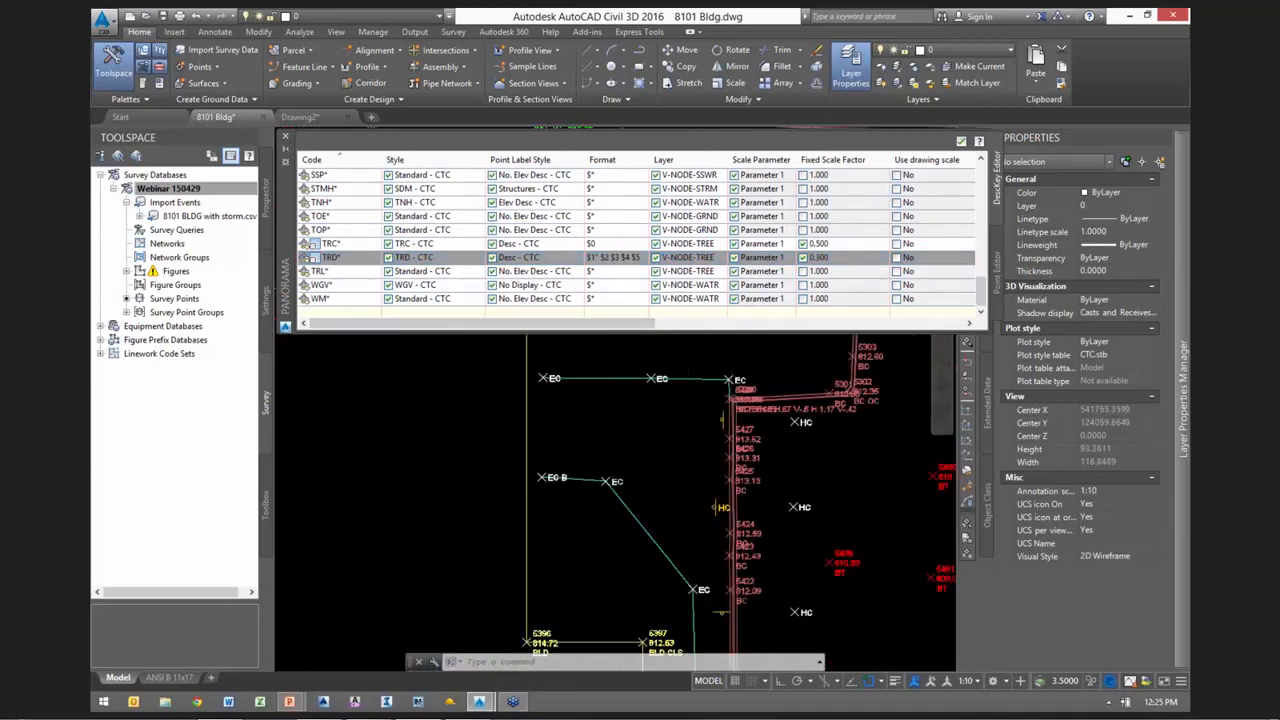
scroll(718, 424, up, 4)
scroll(690, 468, up, 3)
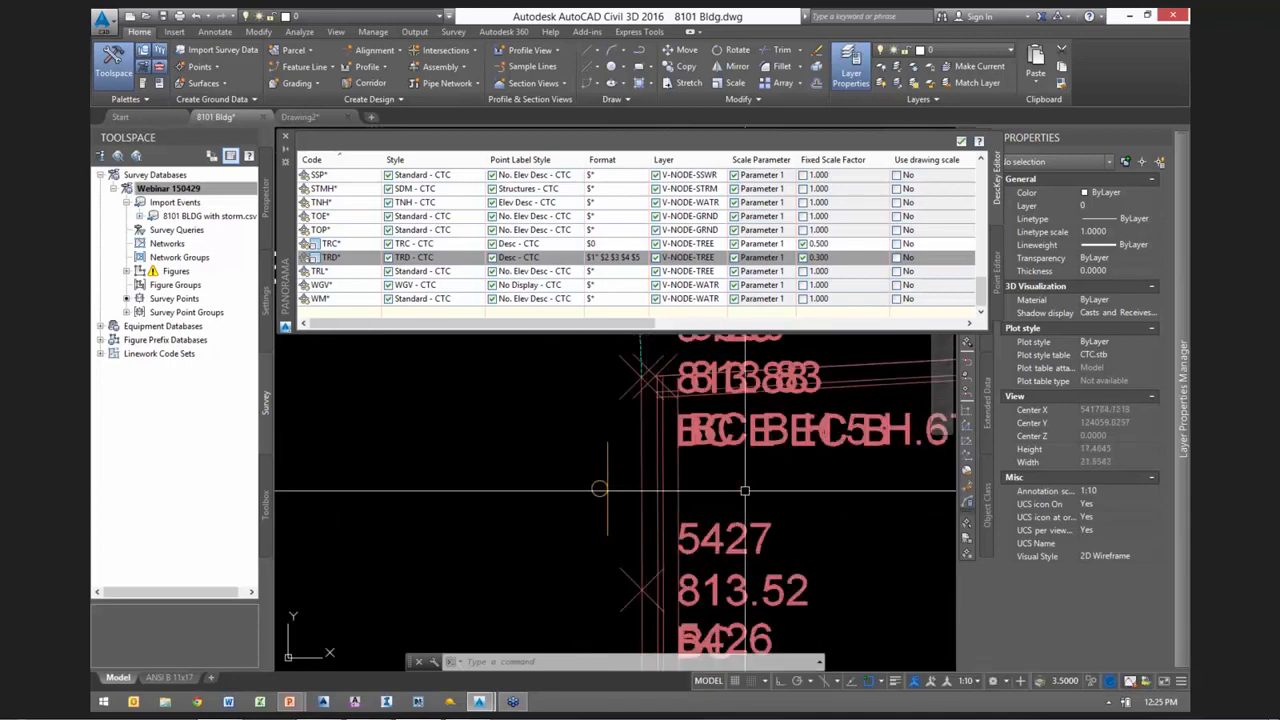
drag(624, 337, 968, 340)
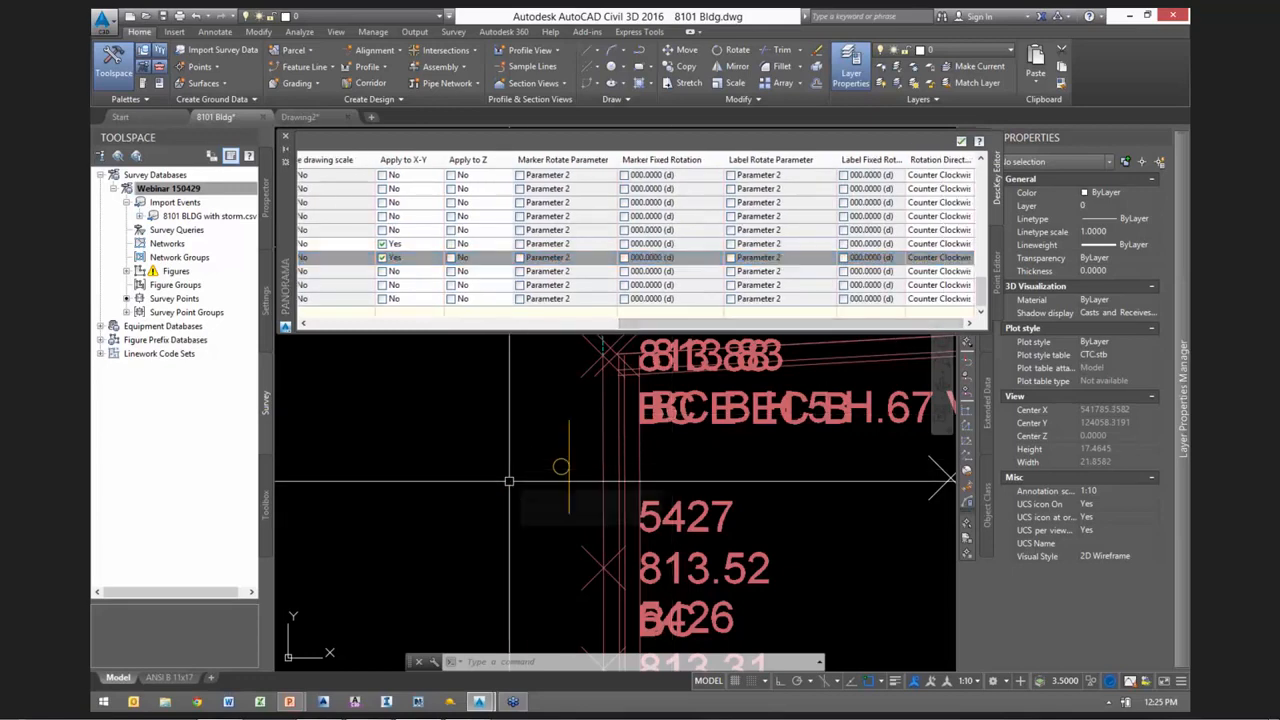
middle_drag(507, 459, 556, 484)
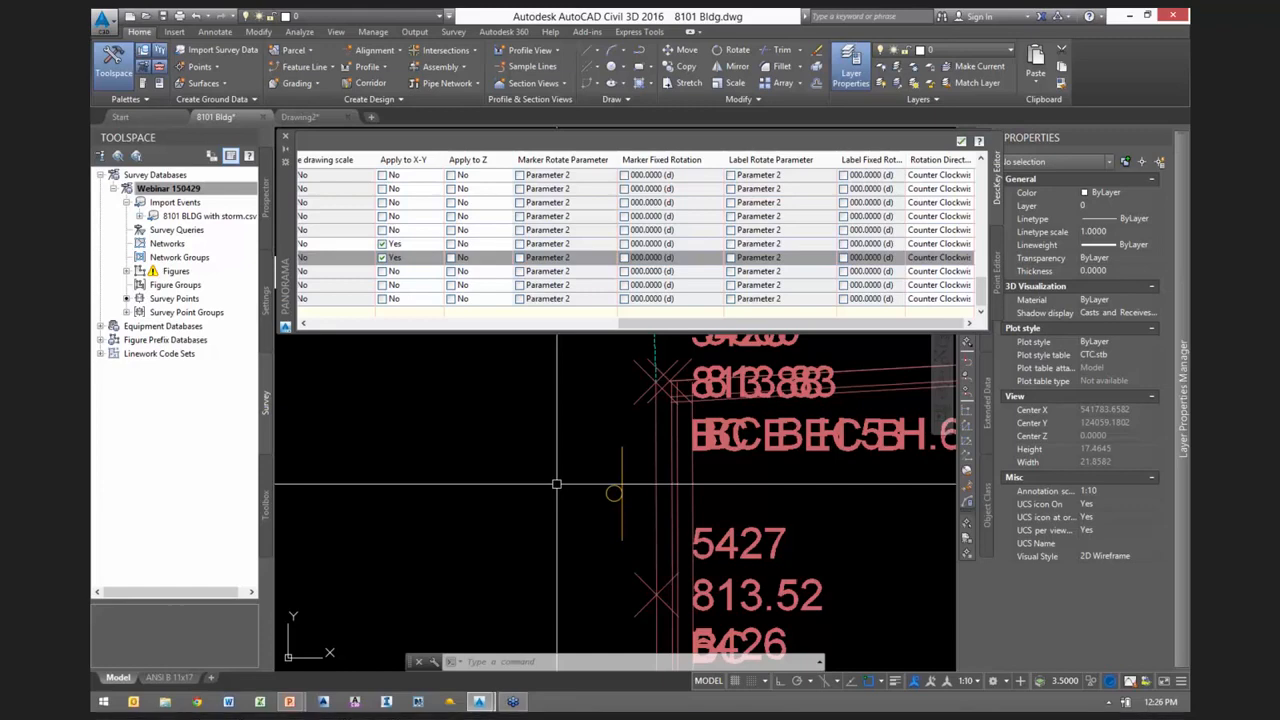
scroll(556, 484, down, 2)
middle_drag(525, 462, 574, 471)
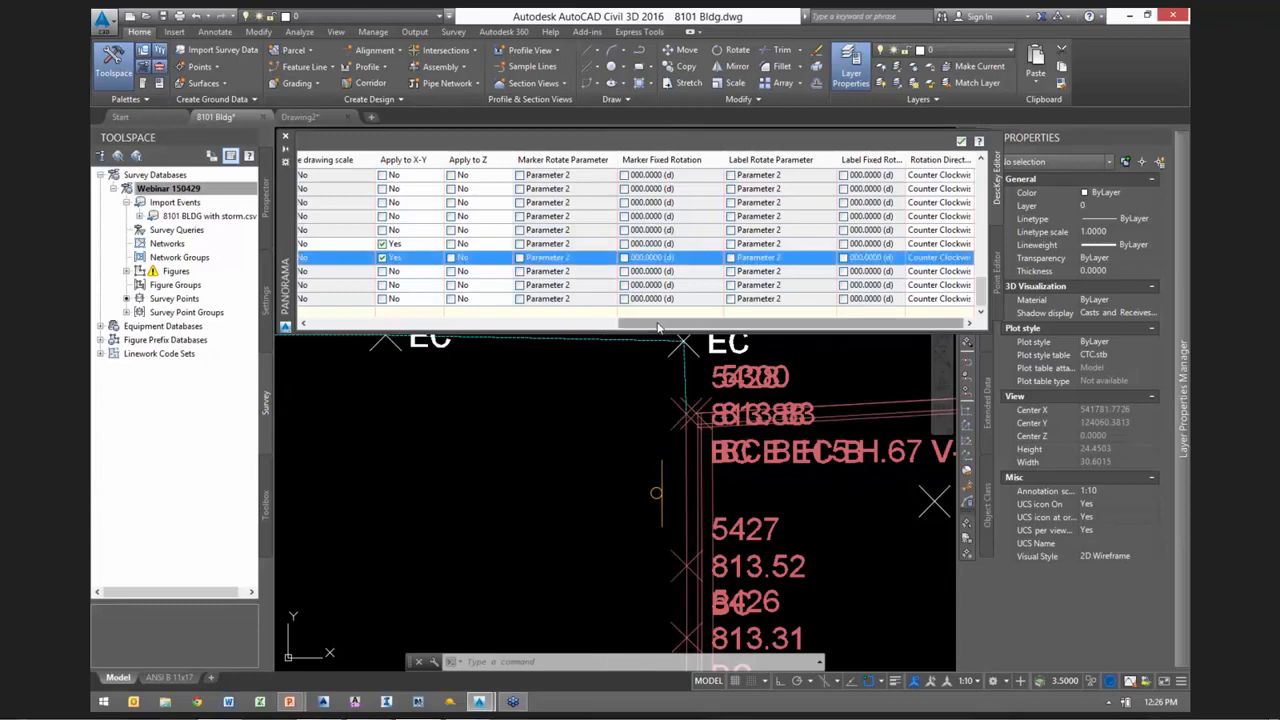
Examine the marker rotation, label rotation and rotation direction settings of the SGN* description key
mouse_move(657, 326)
mouse_down()
mouse_move(643, 328)
mouse_move(670, 330)
mouse_up()
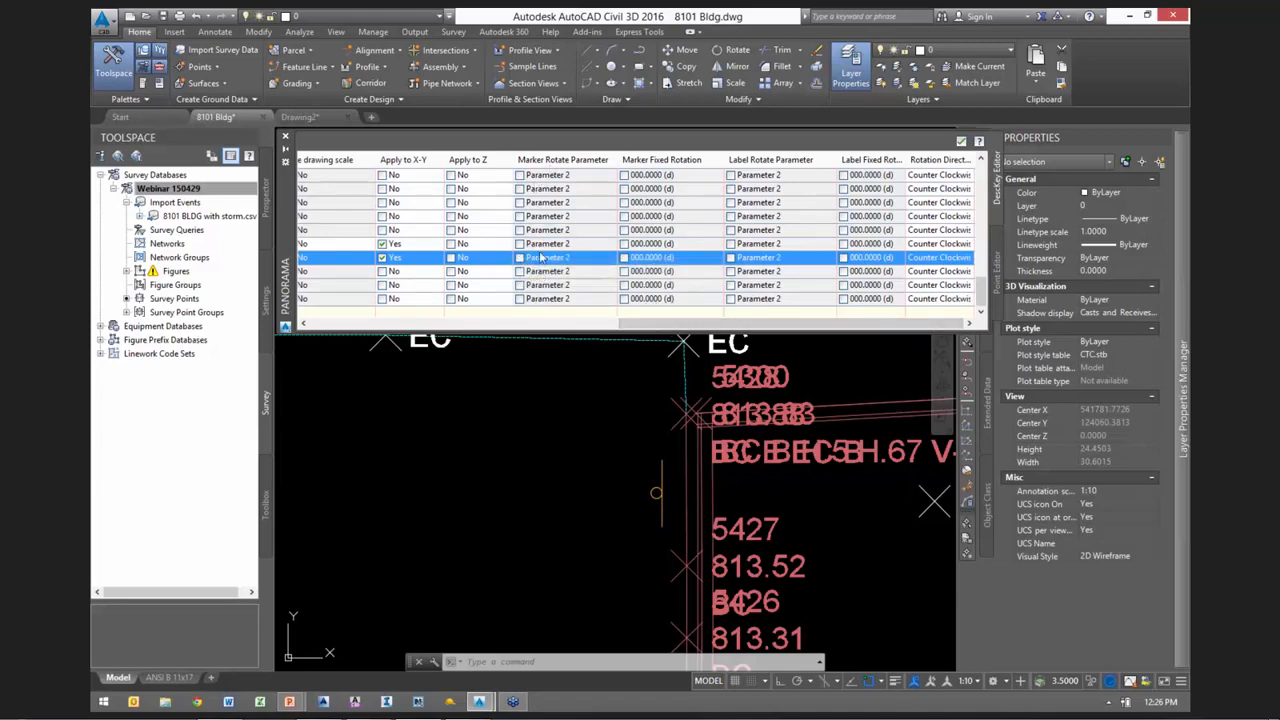
drag(675, 328, 355, 328)
click(318, 177)
scroll(355, 190, up, 2)
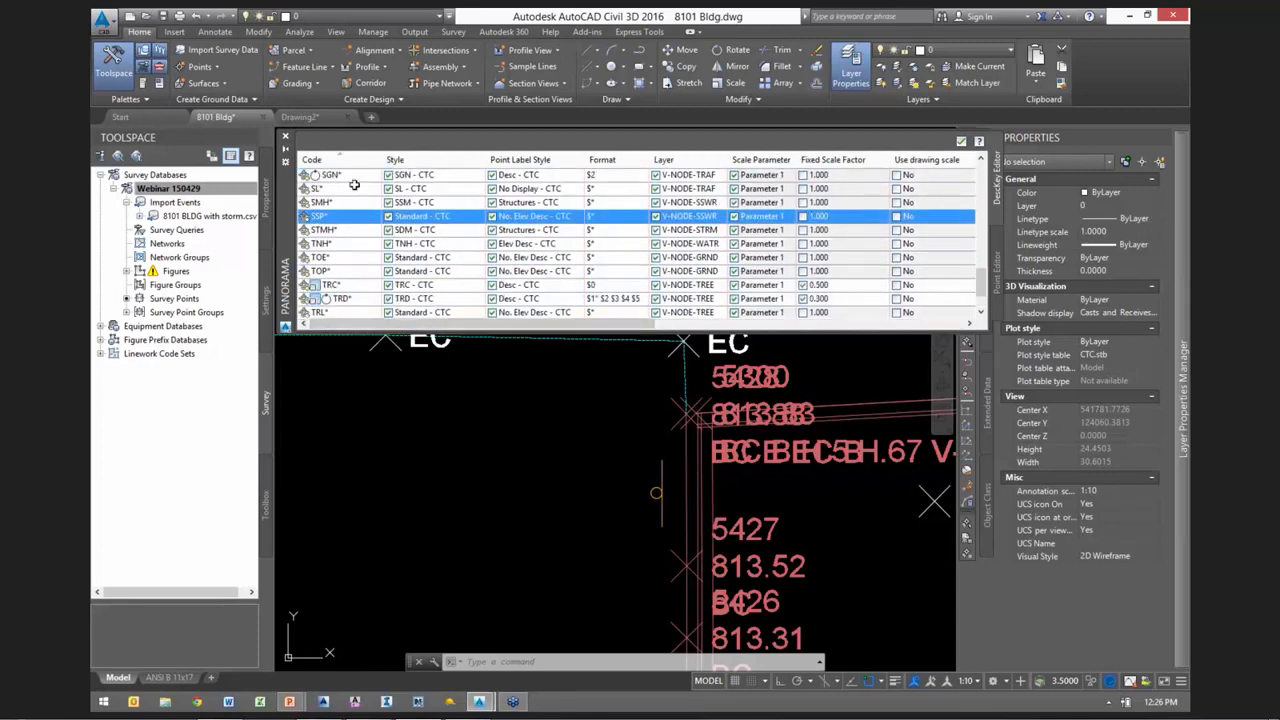
click(345, 216)
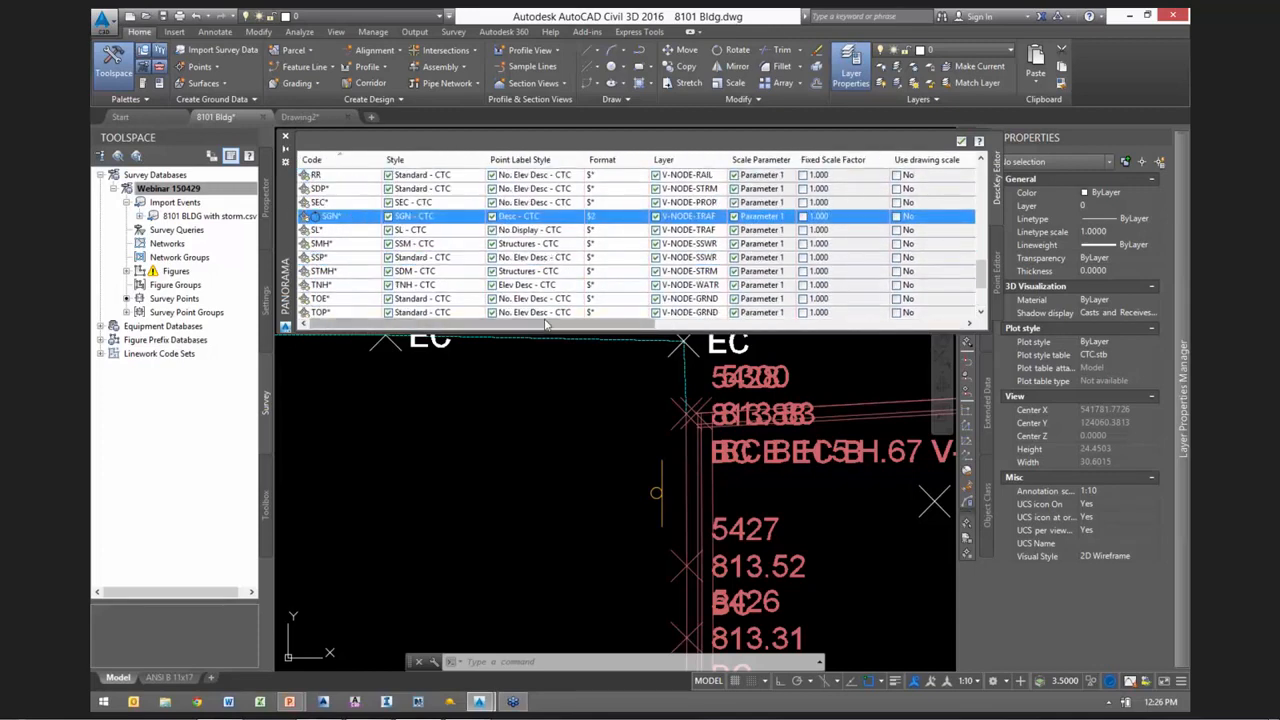
drag(529, 328, 880, 328)
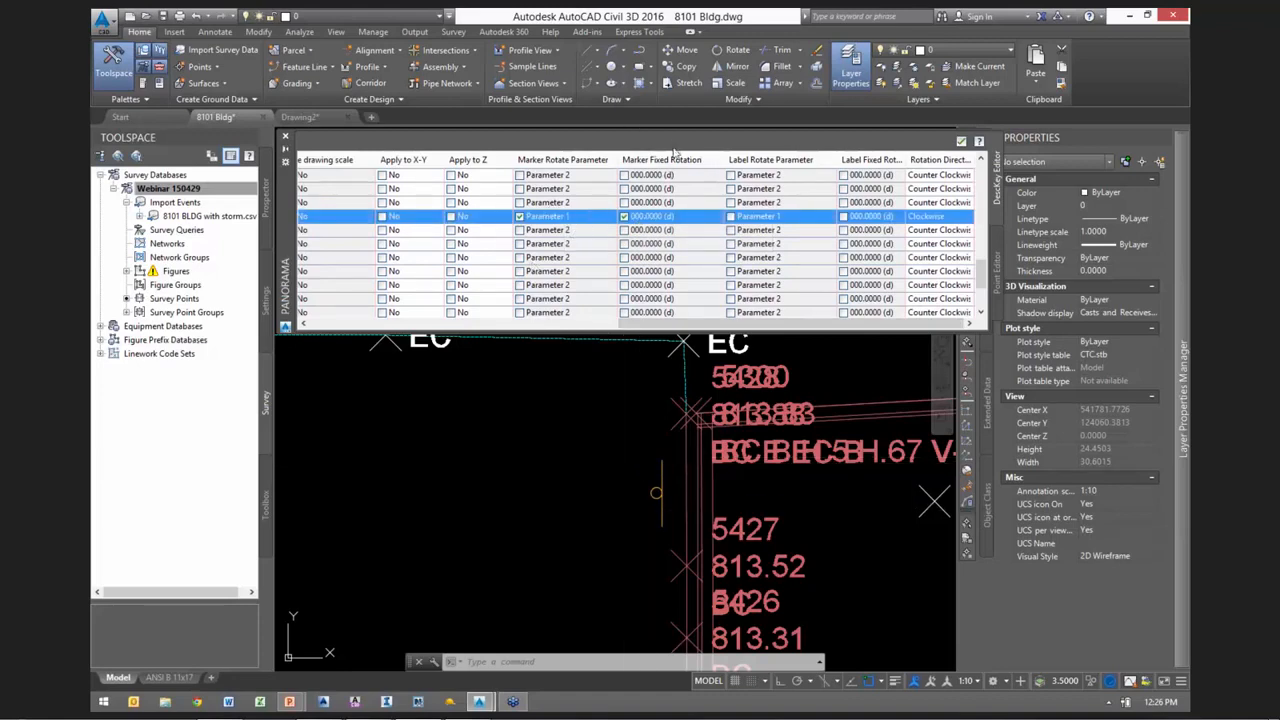
Change the survey description of the selected sign point to SGN 180, declining the linework update
click(624, 217)
click(657, 492)
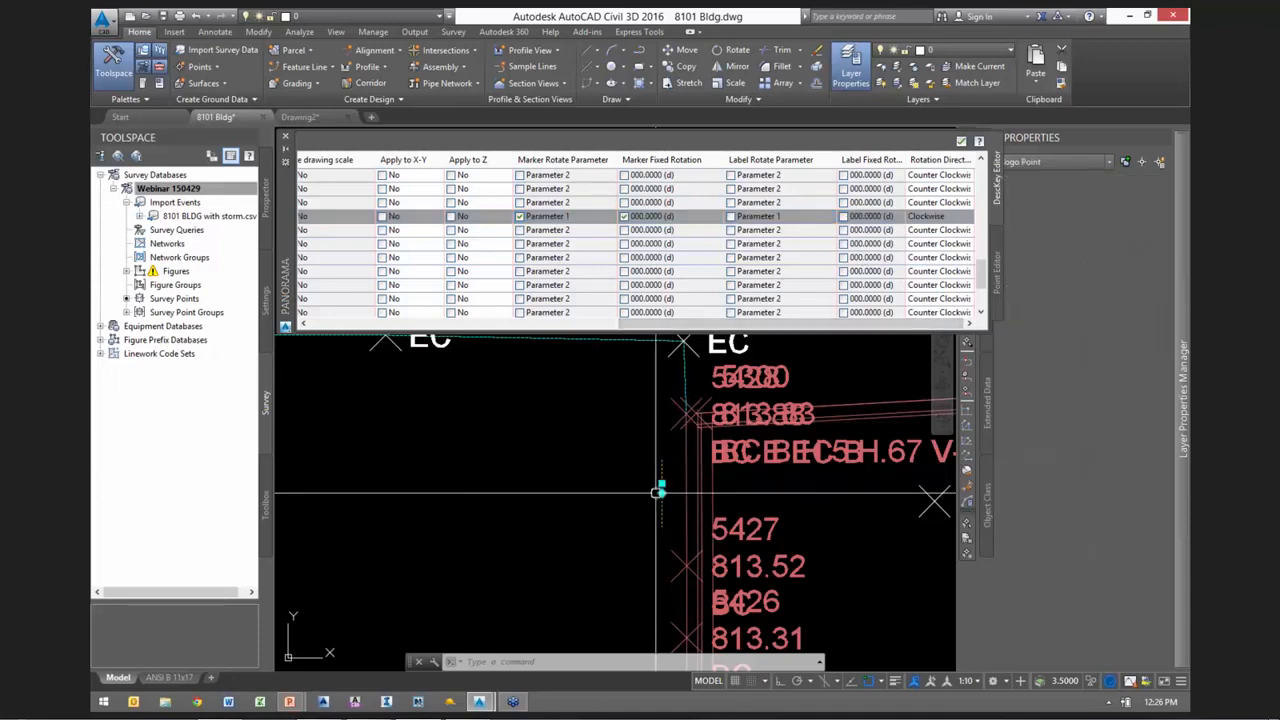
right_click(545, 400)
click(629, 611)
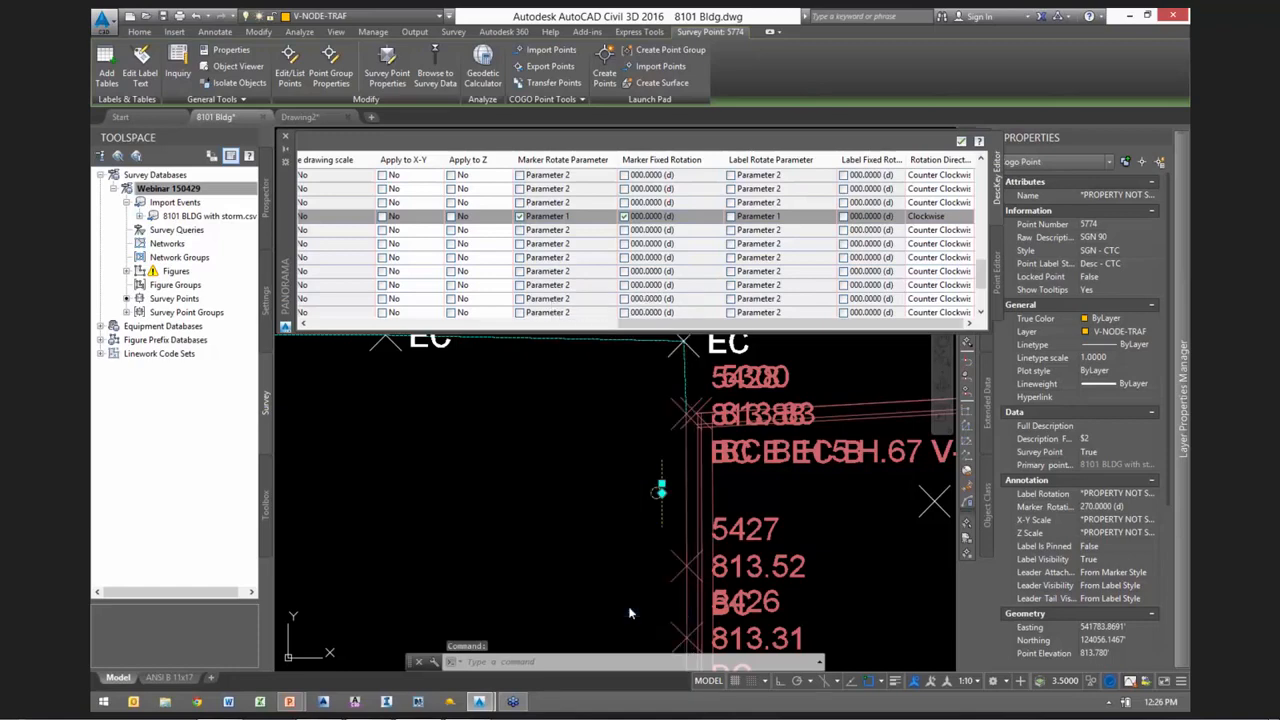
click(732, 382)
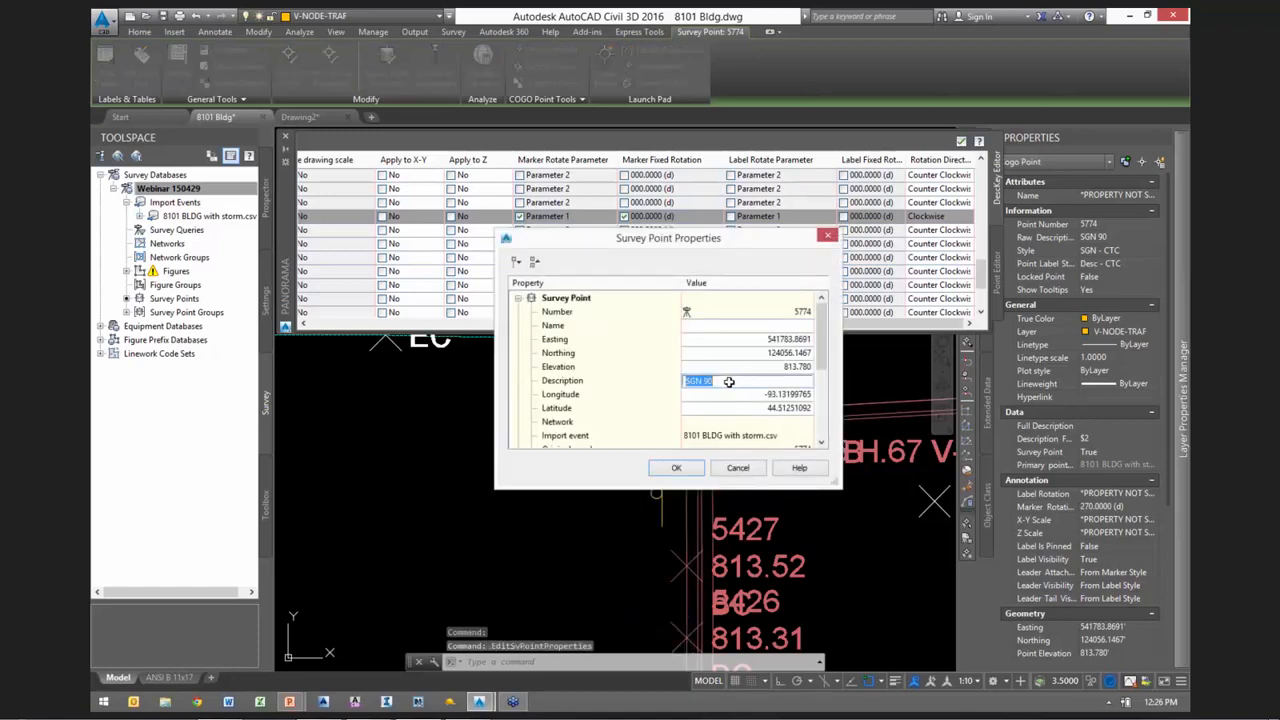
click(724, 382)
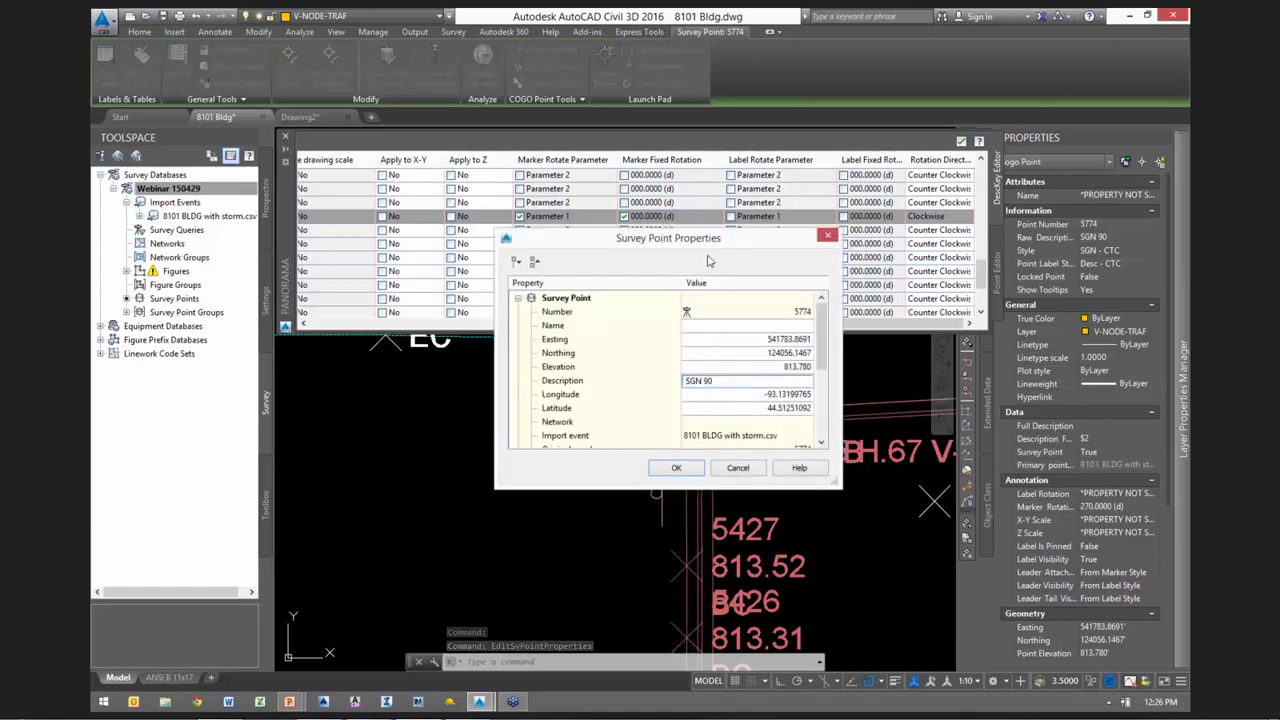
drag(703, 247, 401, 217)
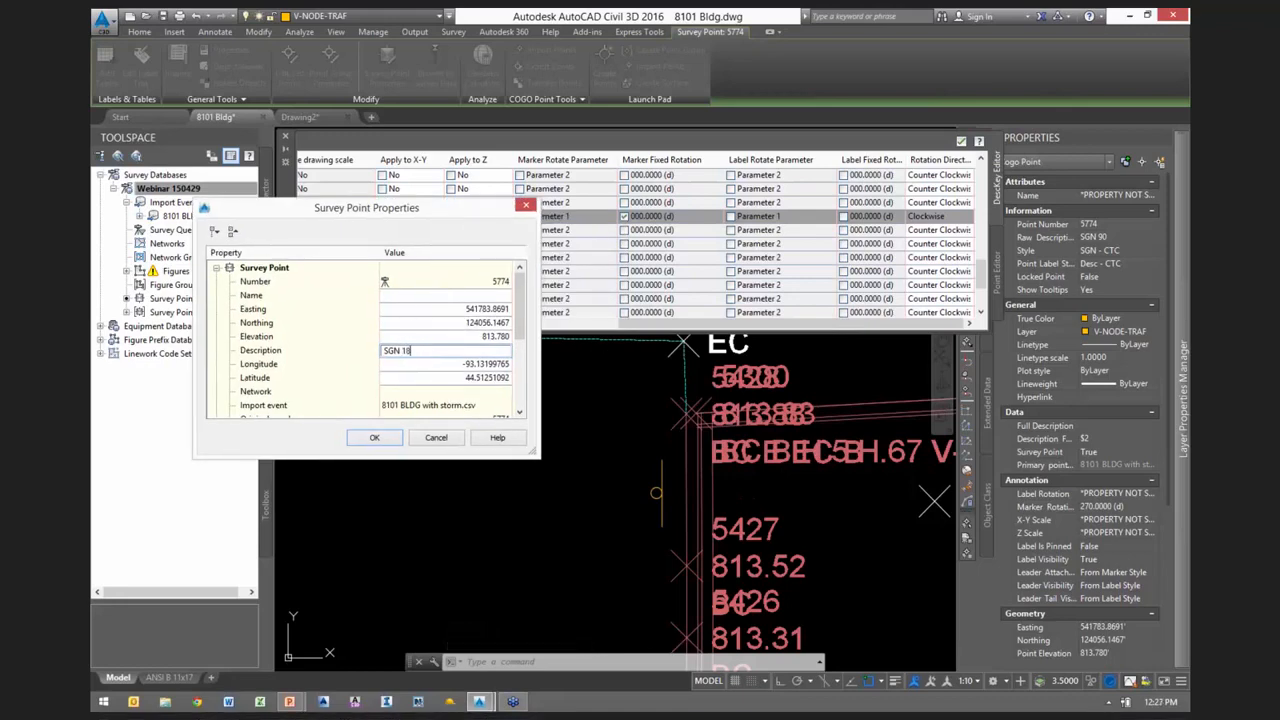
click(372, 437)
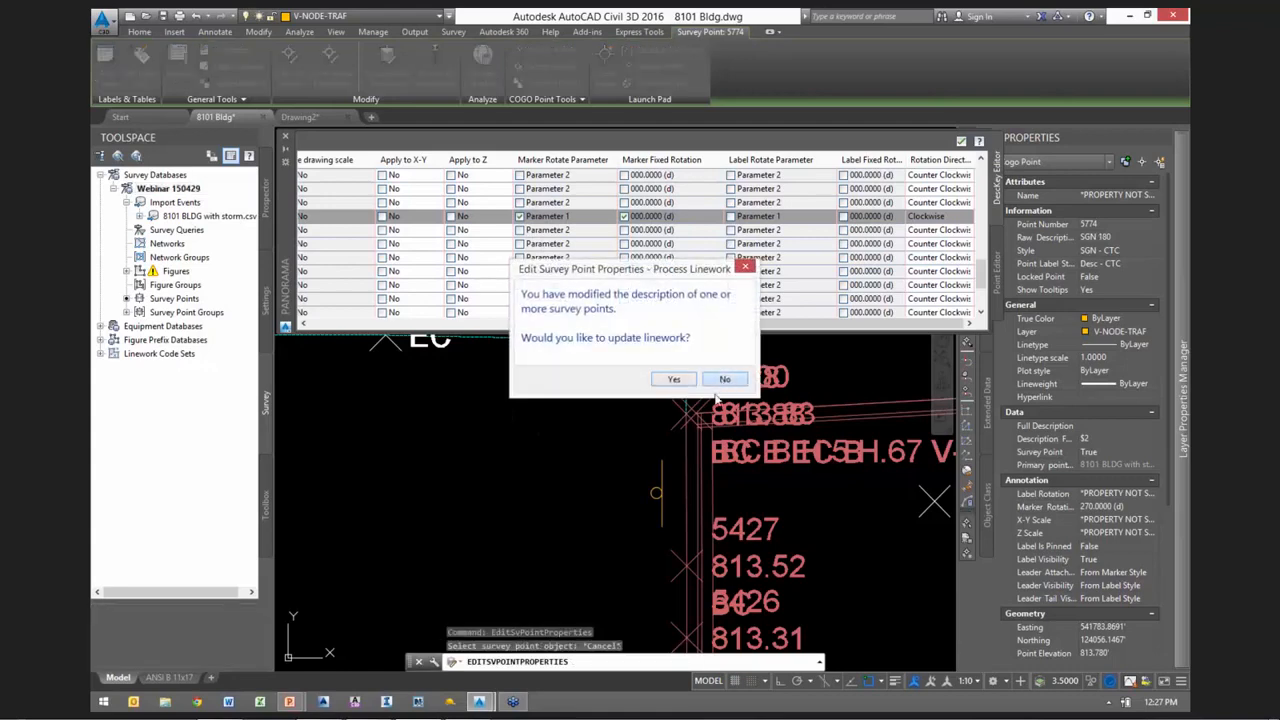
click(723, 377)
Apply the description keys to the sign point so its marker takes the new rotation
click(662, 482)
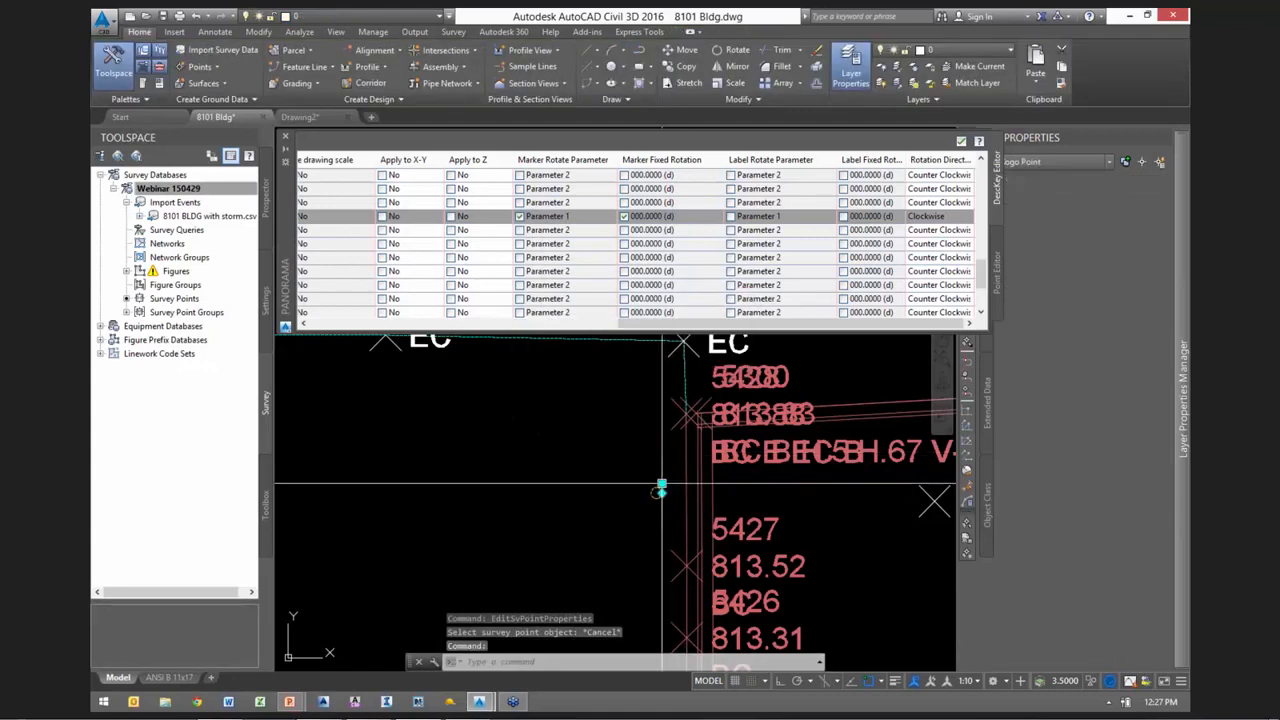
right_click(558, 409)
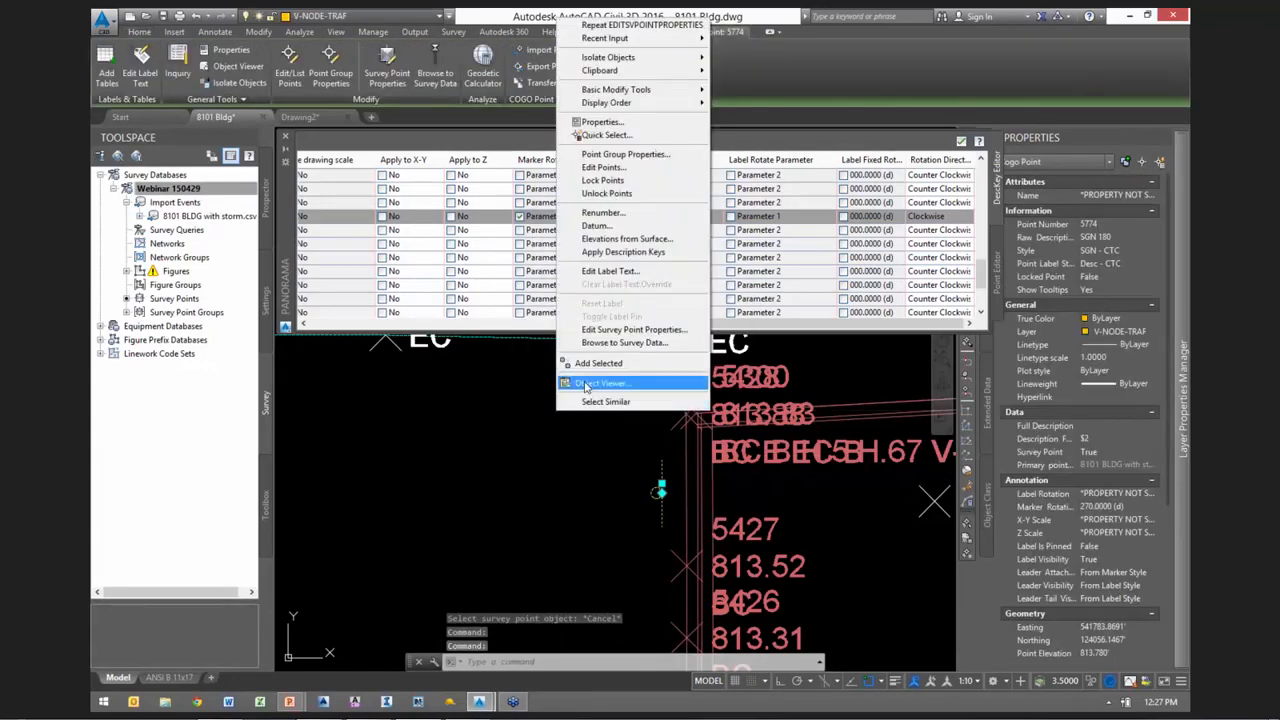
click(606, 251)
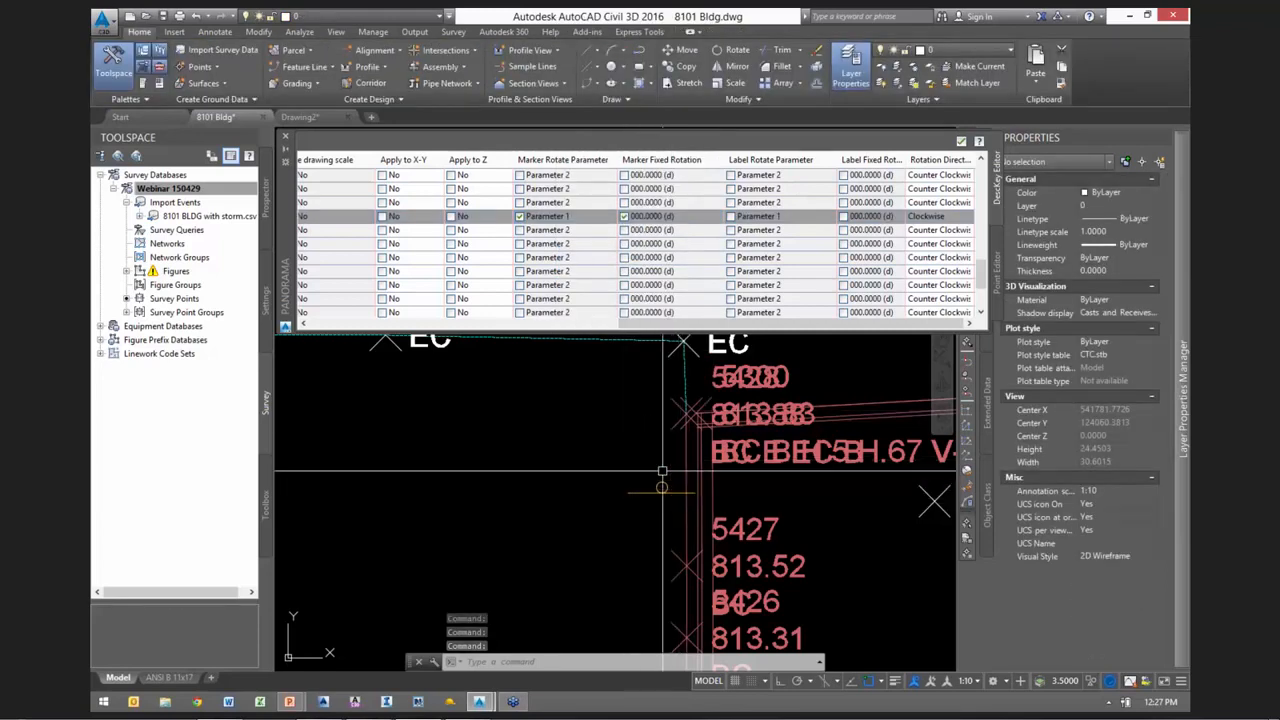
Return to the first columns of the description key table and close it
middle_drag(643, 455, 603, 471)
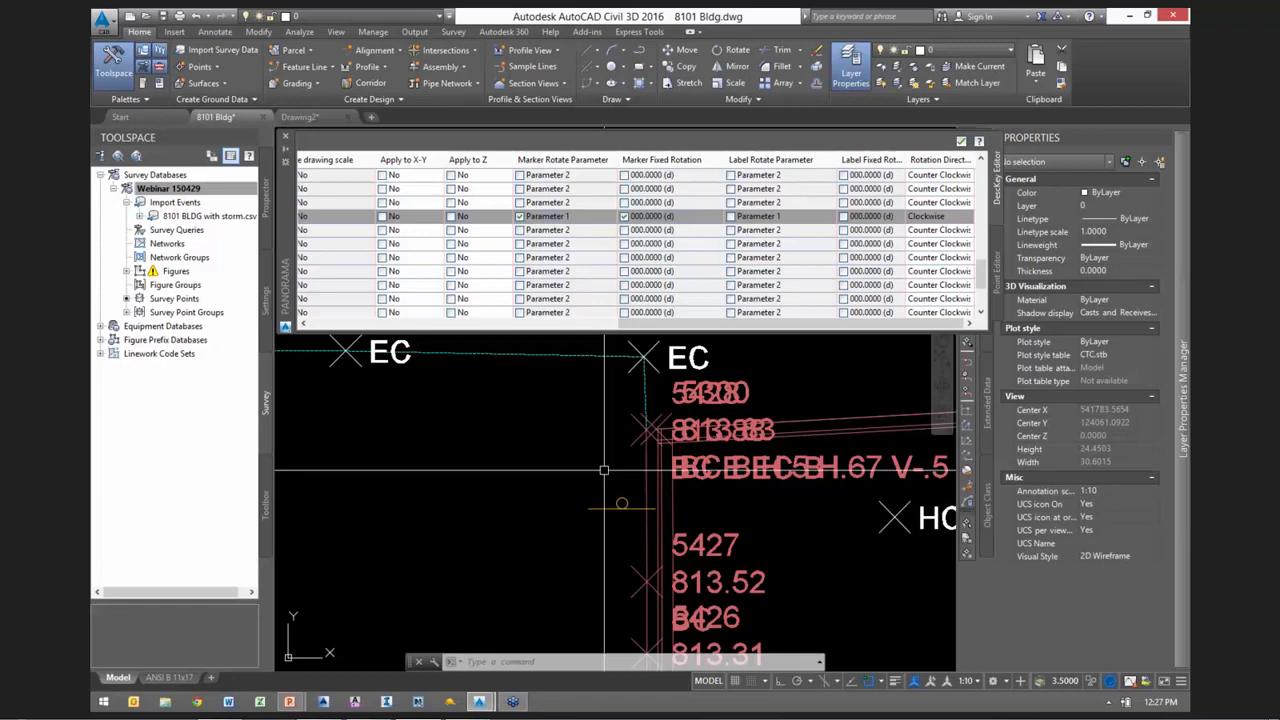
scroll(598, 450, down, 5)
middle_drag(515, 488, 960, 430)
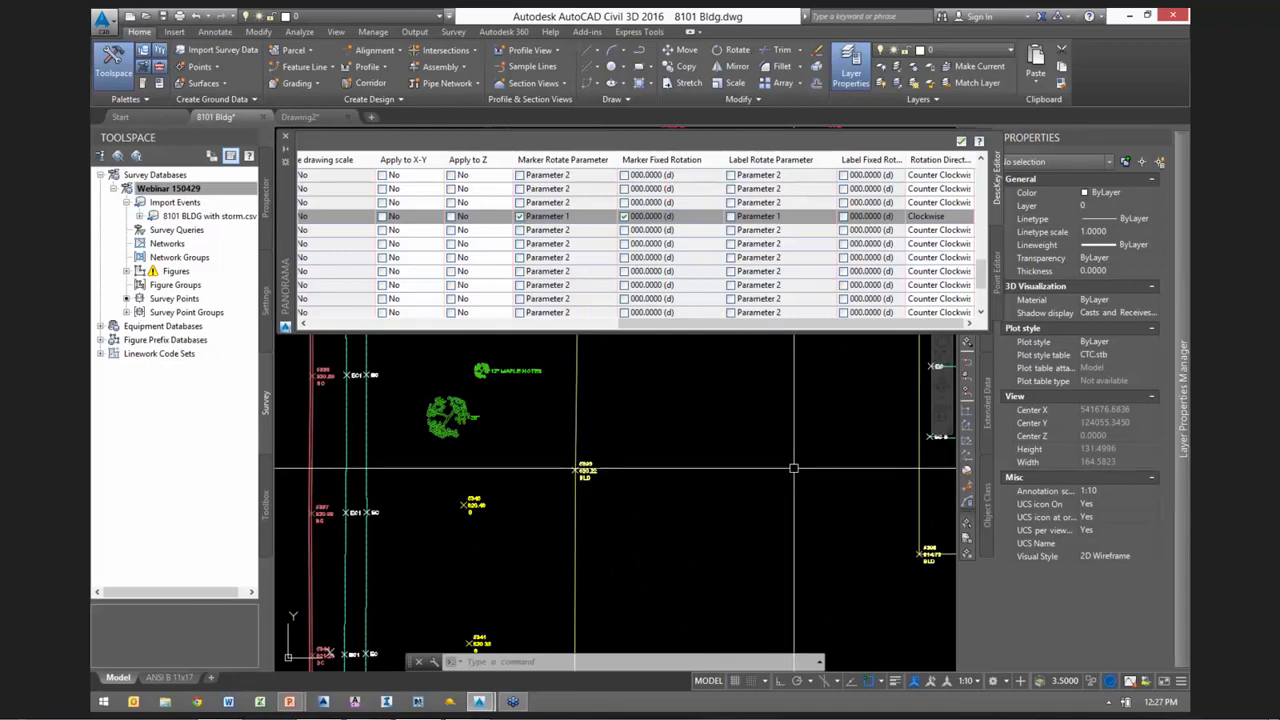
scroll(792, 467, down, 6)
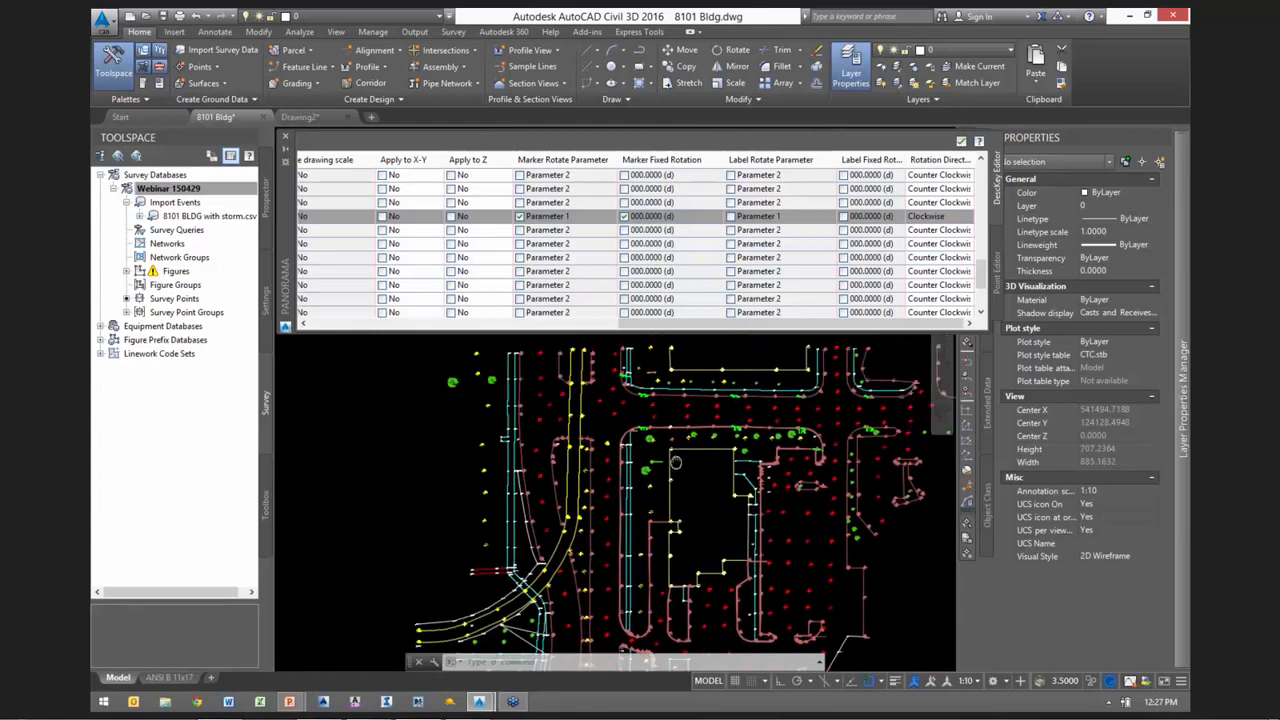
drag(622, 323, 311, 333)
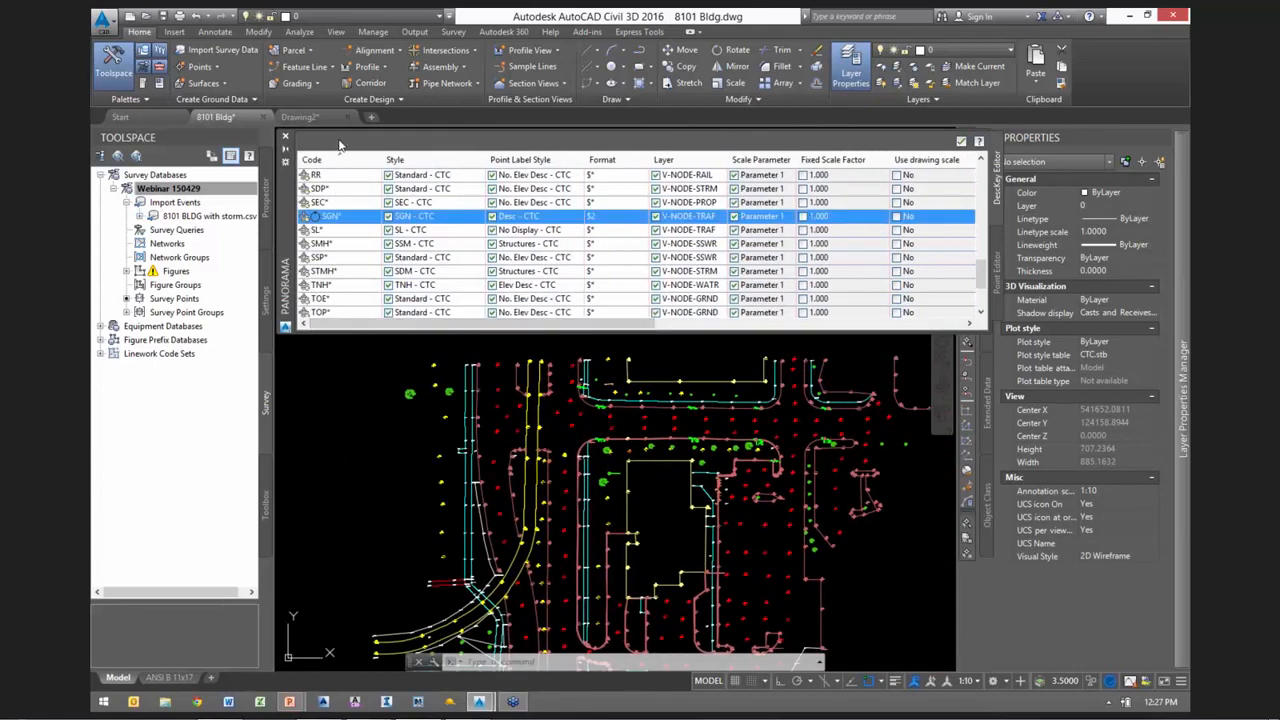
click(285, 138)
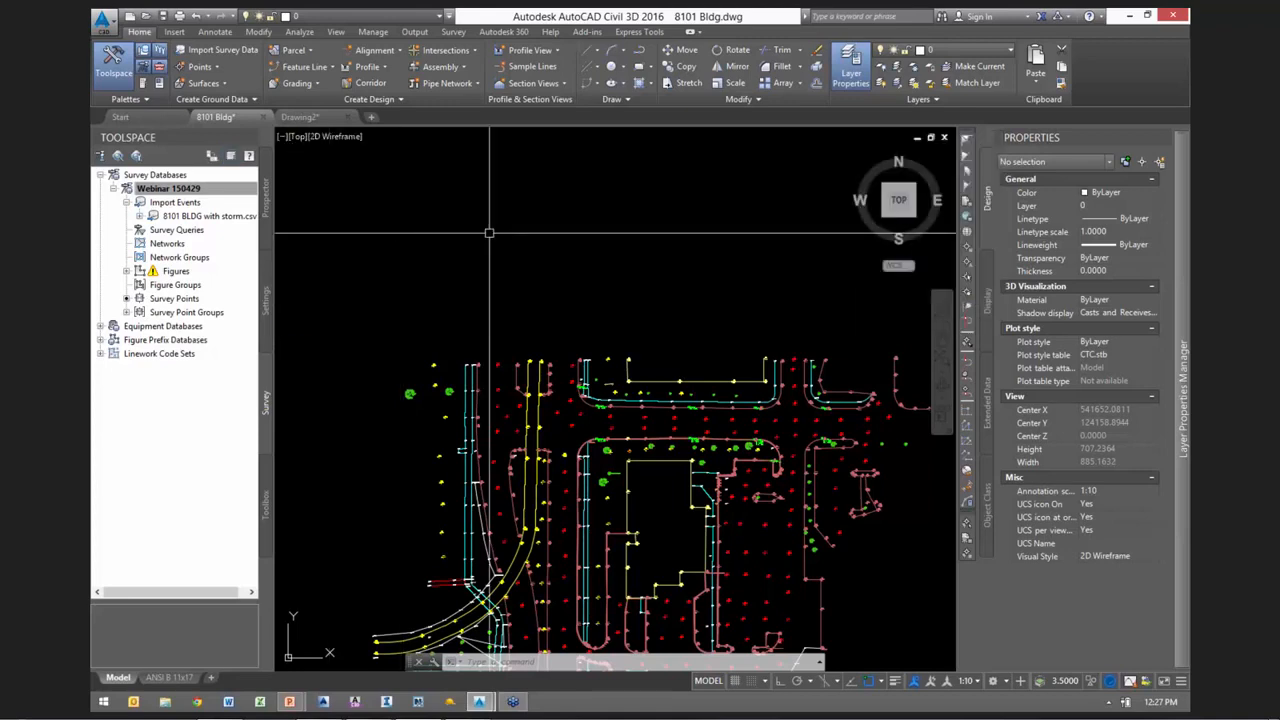
Switch from the survey database to the drawing's Prospector tree and expand its point groups
scroll(560, 282, down, 2)
click(266, 198)
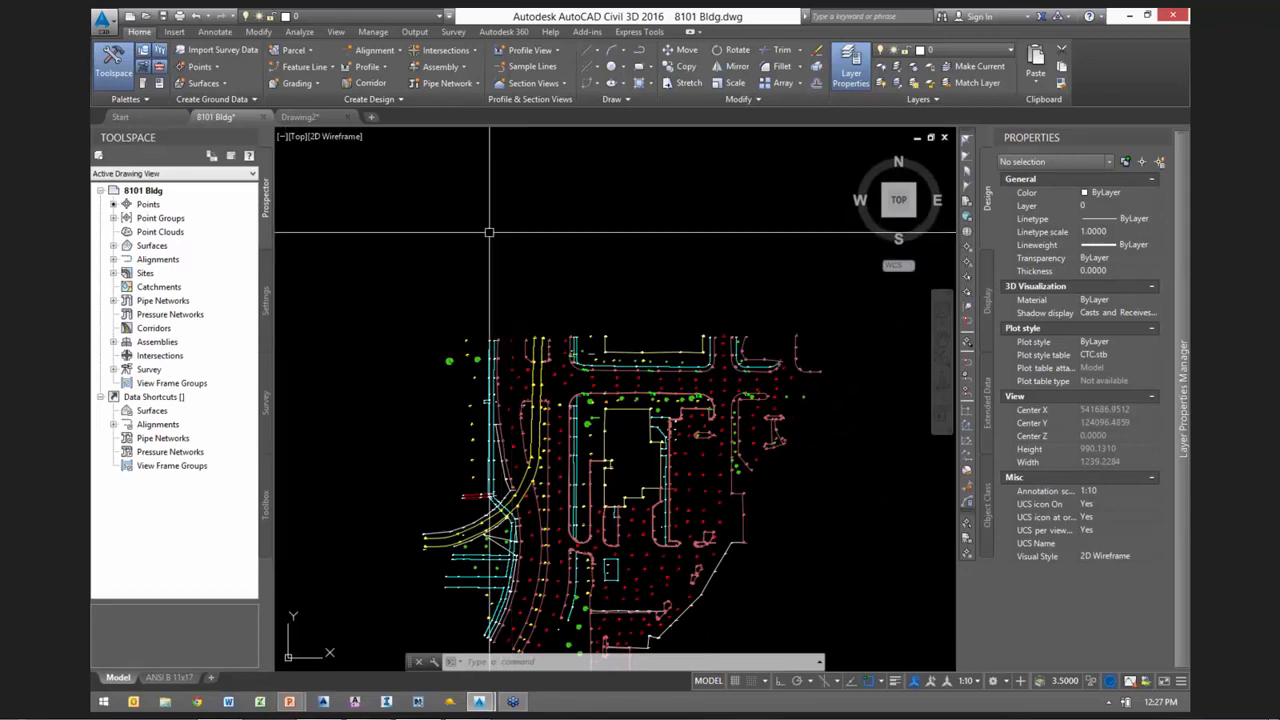
scroll(608, 495, up, 2)
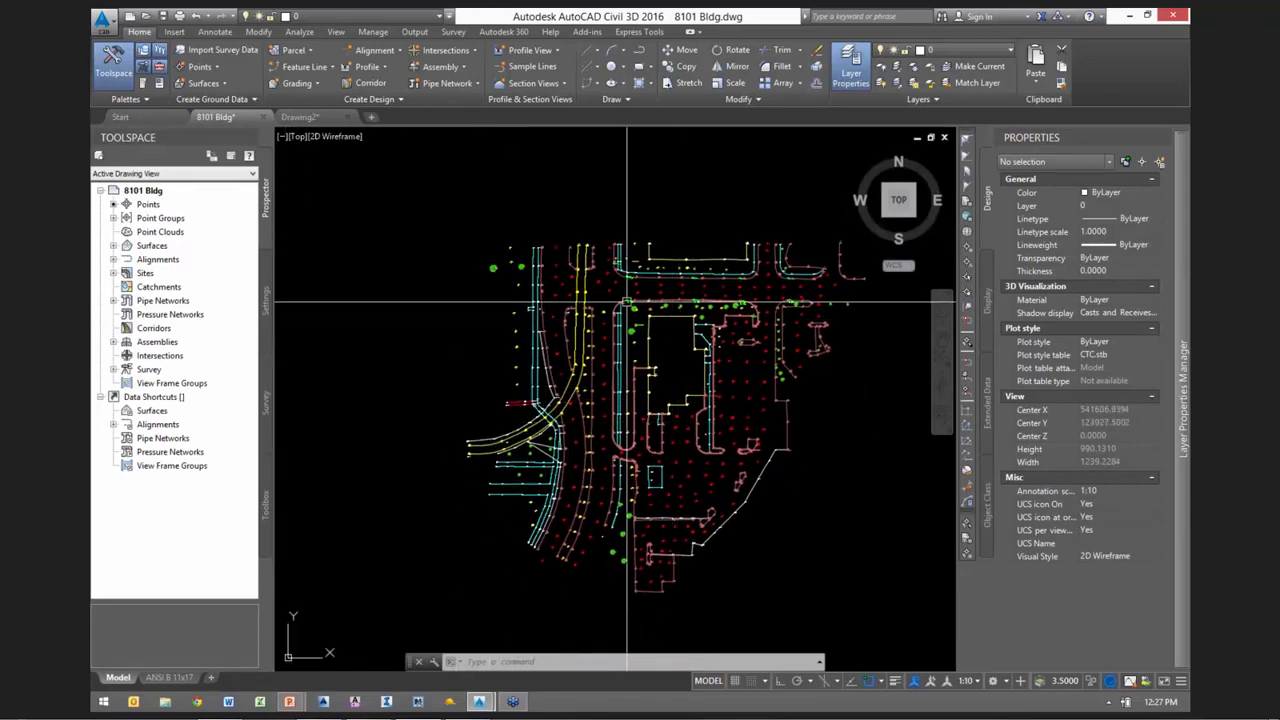
scroll(640, 300, up, 2)
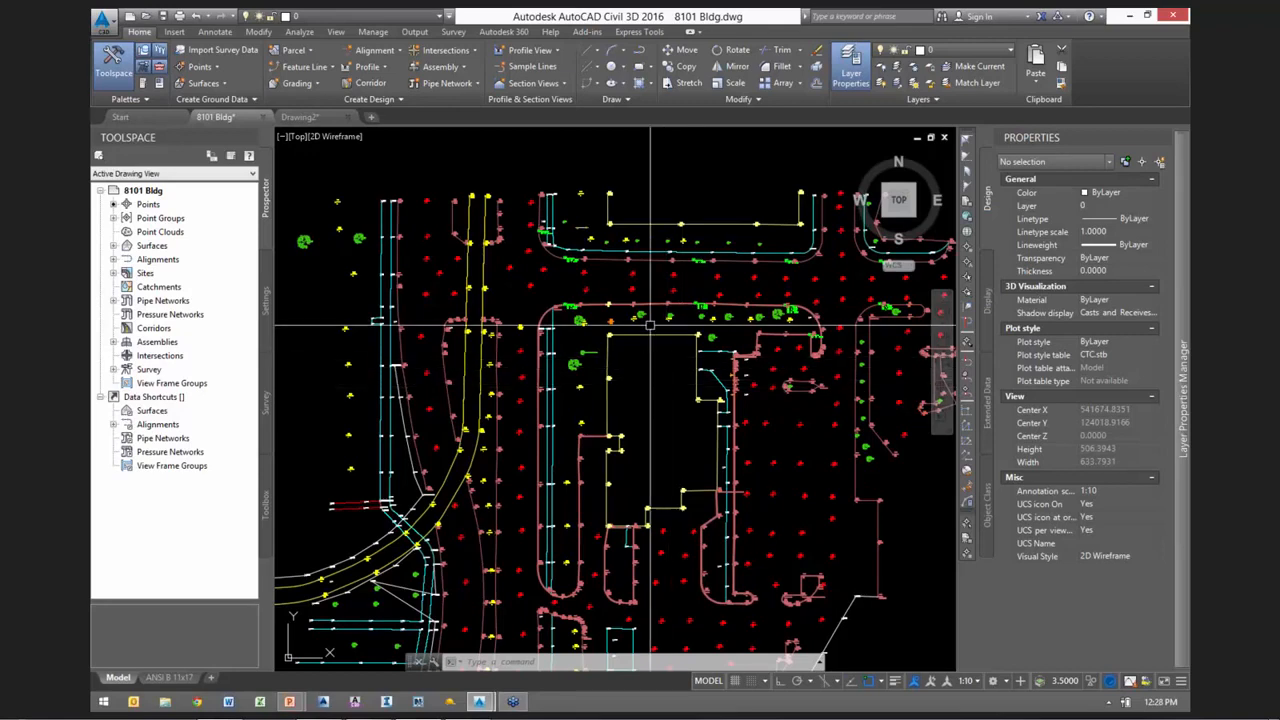
scroll(573, 290, up, 2)
scroll(649, 300, up, 1)
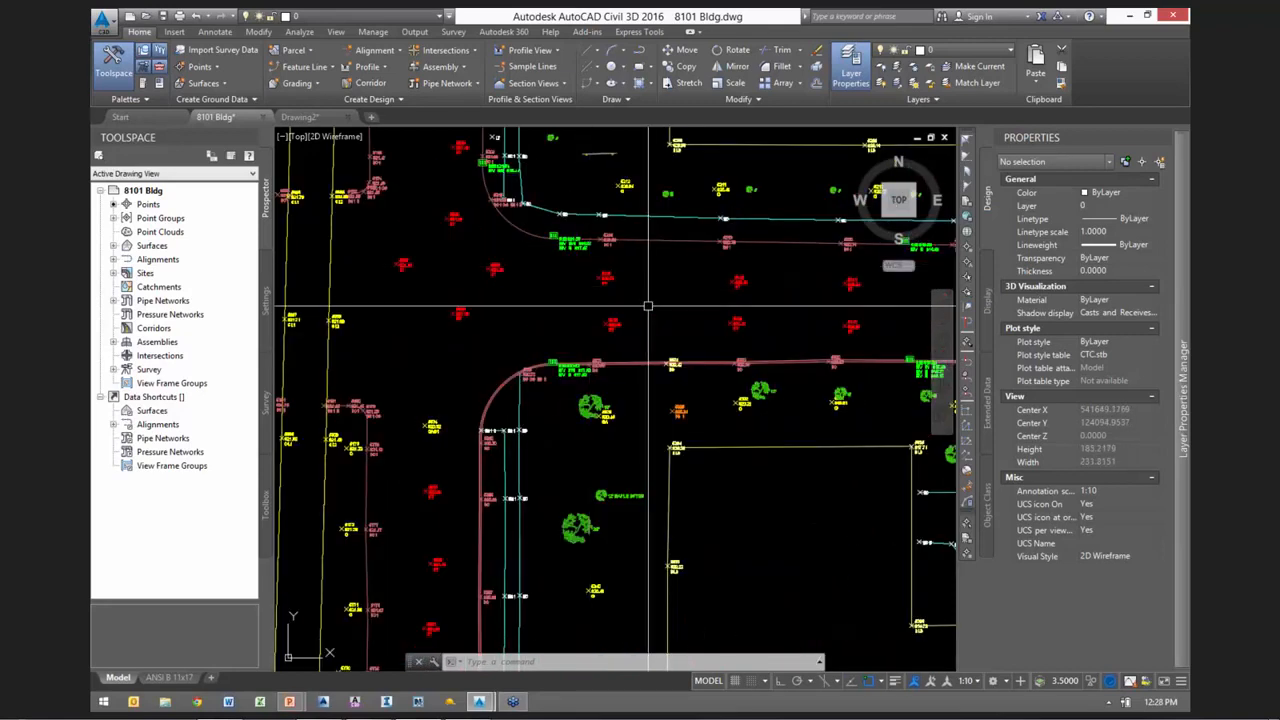
scroll(664, 308, up, 1)
mouse_move(808, 322)
middle_down()
mouse_move(791, 381)
mouse_move(800, 399)
middle_up()
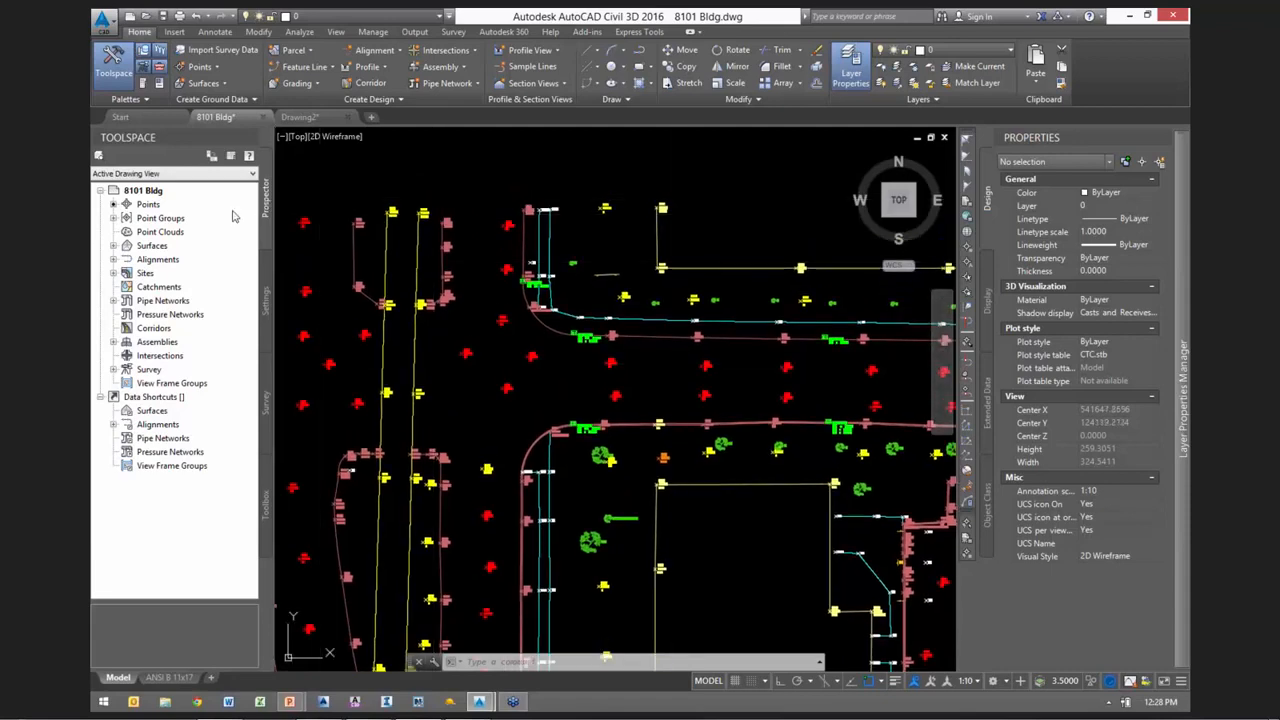
click(113, 218)
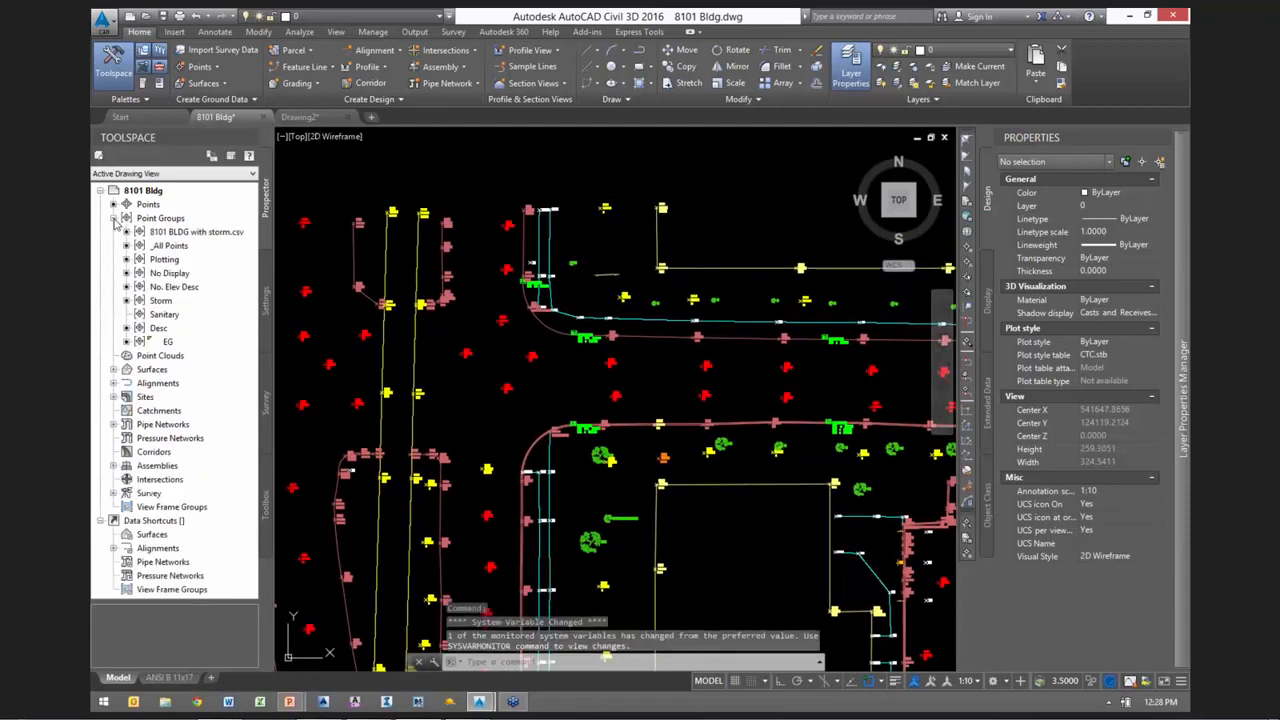
middle_drag(480, 202, 605, 205)
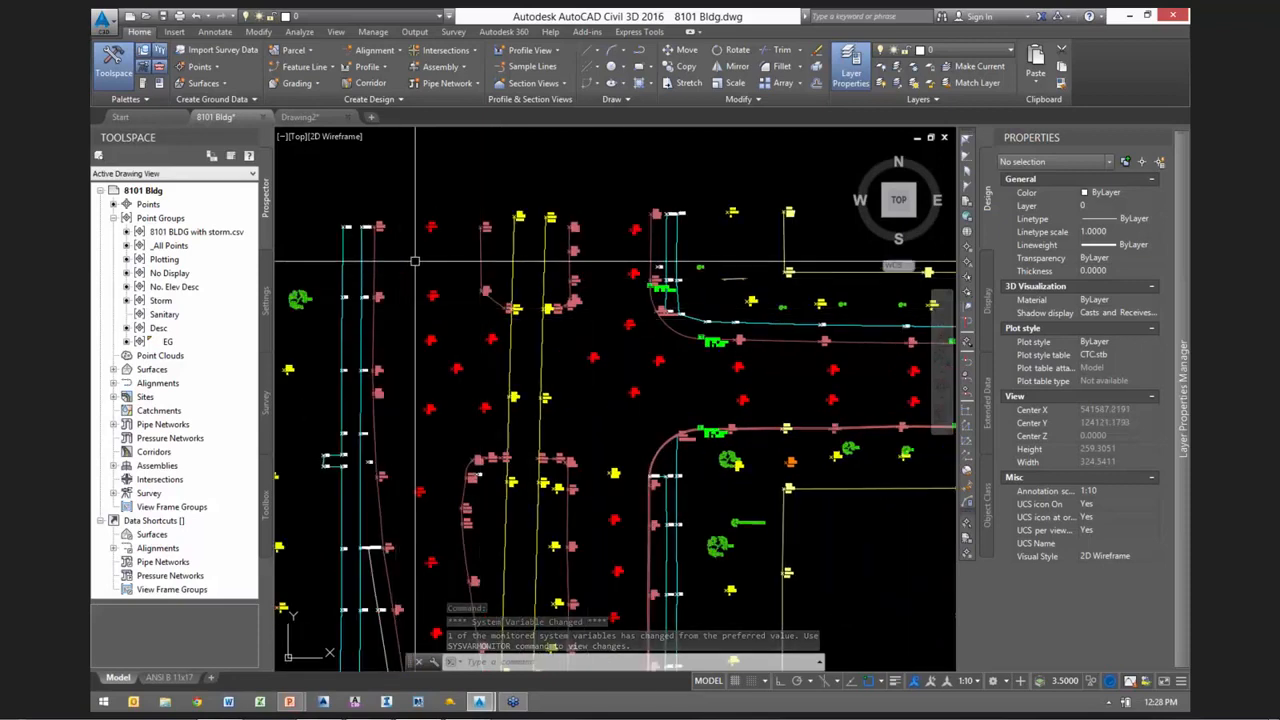
middle_drag(432, 291, 410, 282)
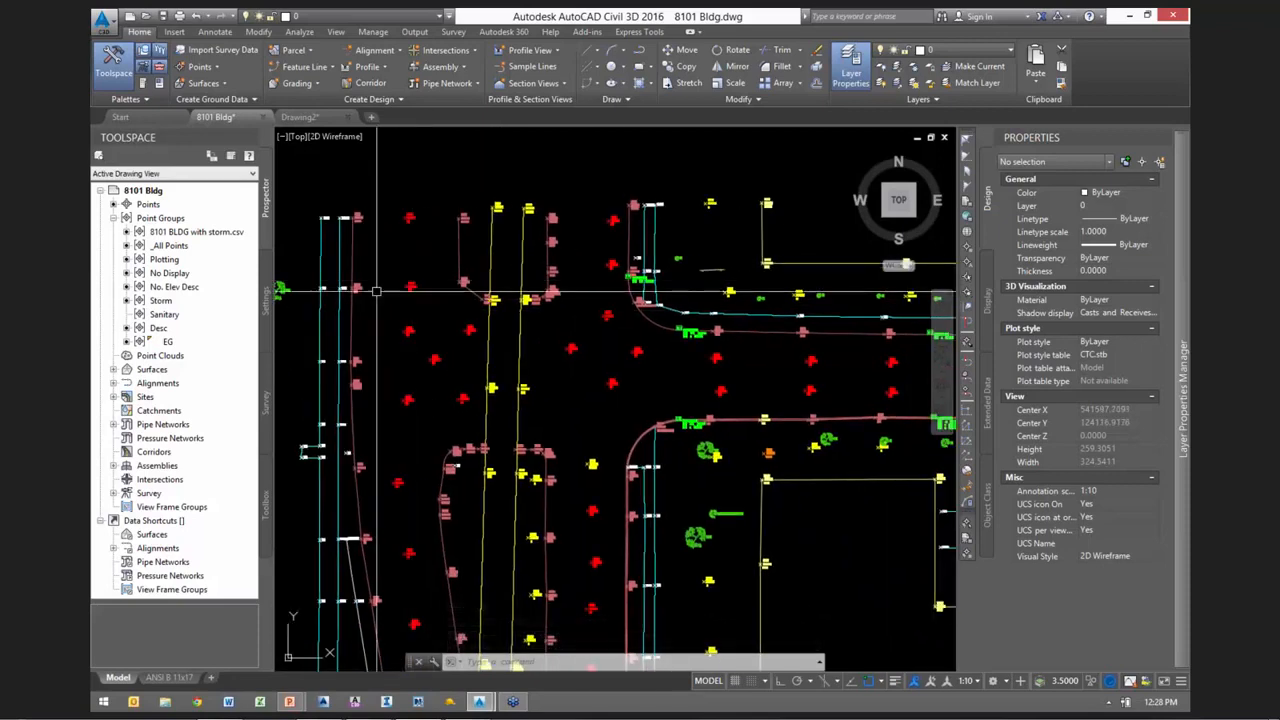
Open the properties of the EG point group and display its include and exclude criteria
click(170, 342)
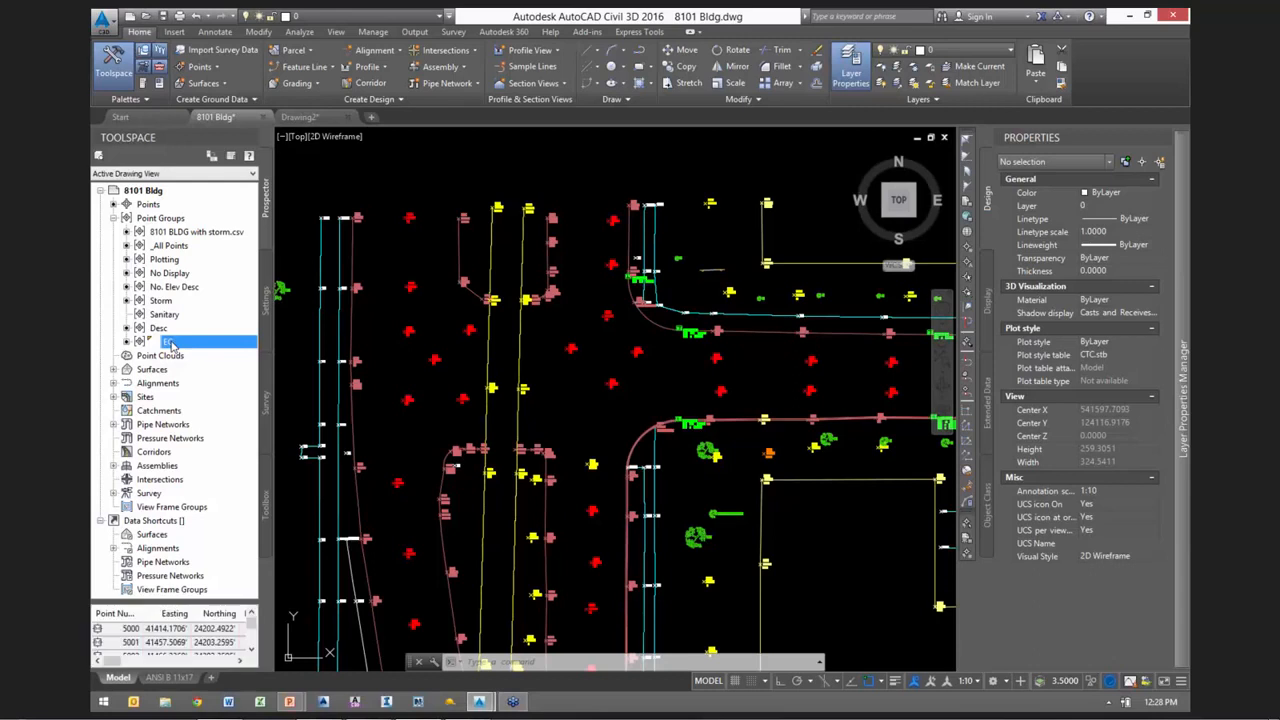
right_click(169, 343)
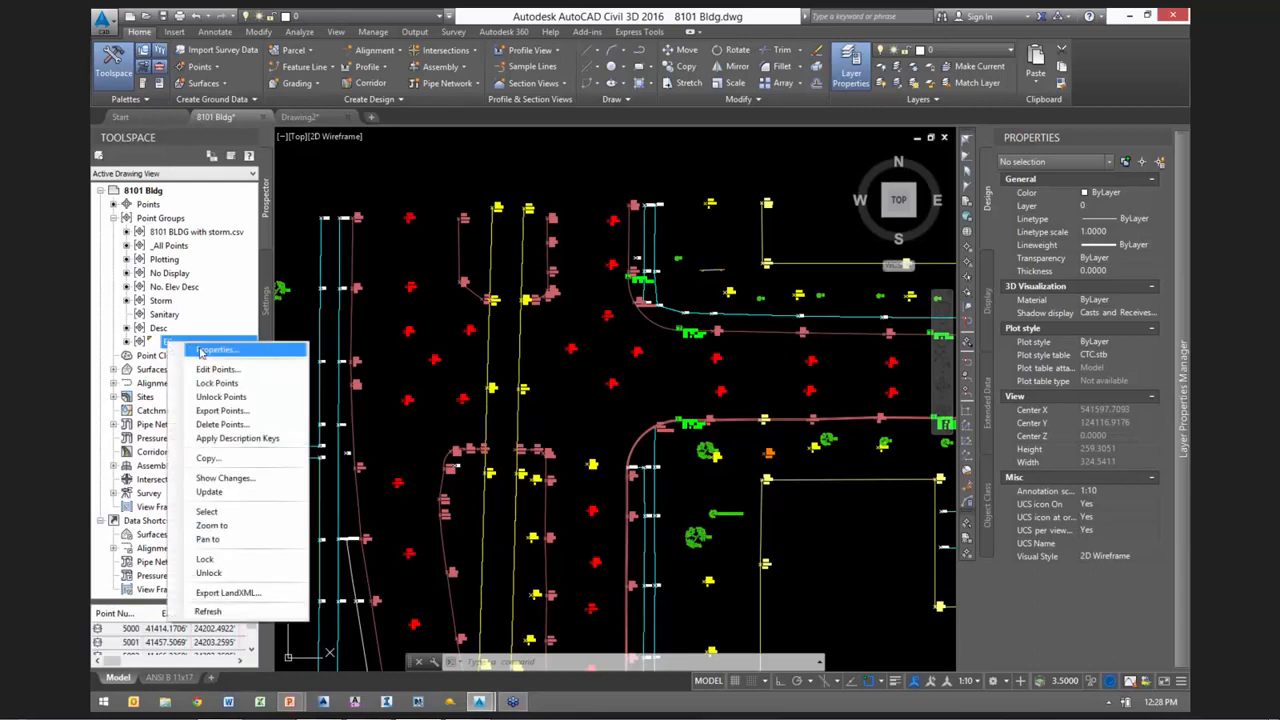
click(210, 350)
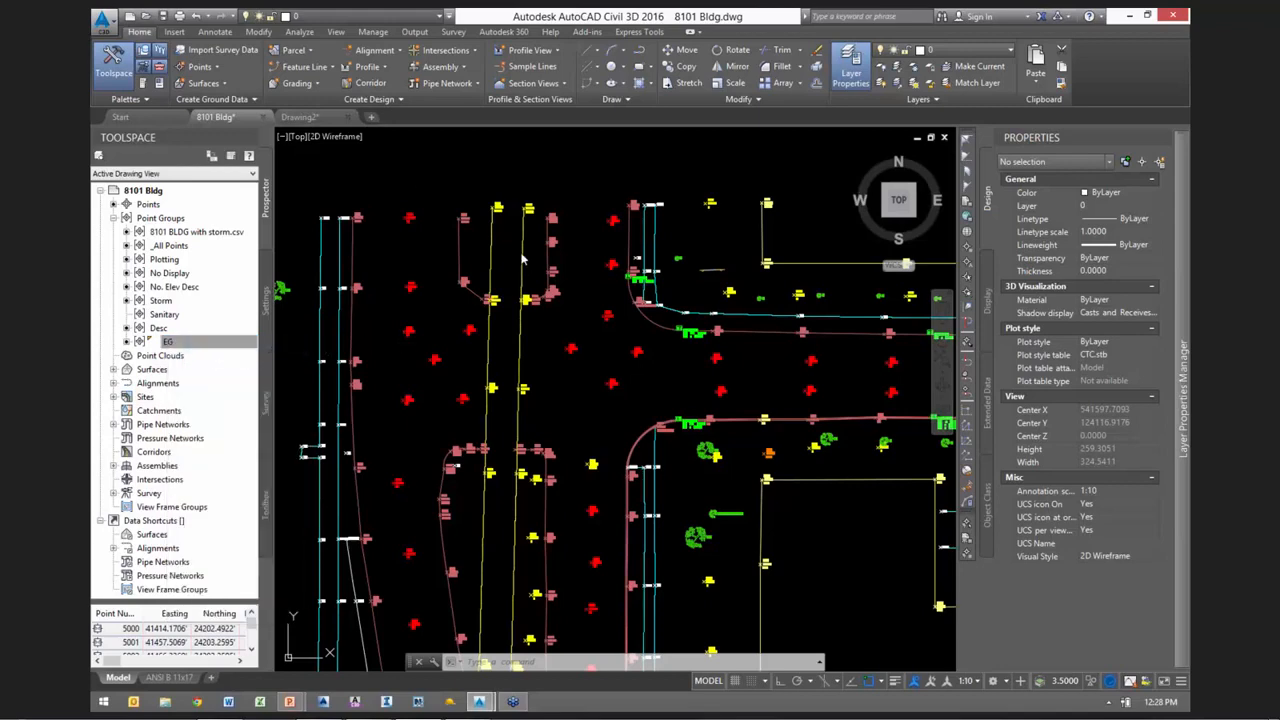
click(672, 182)
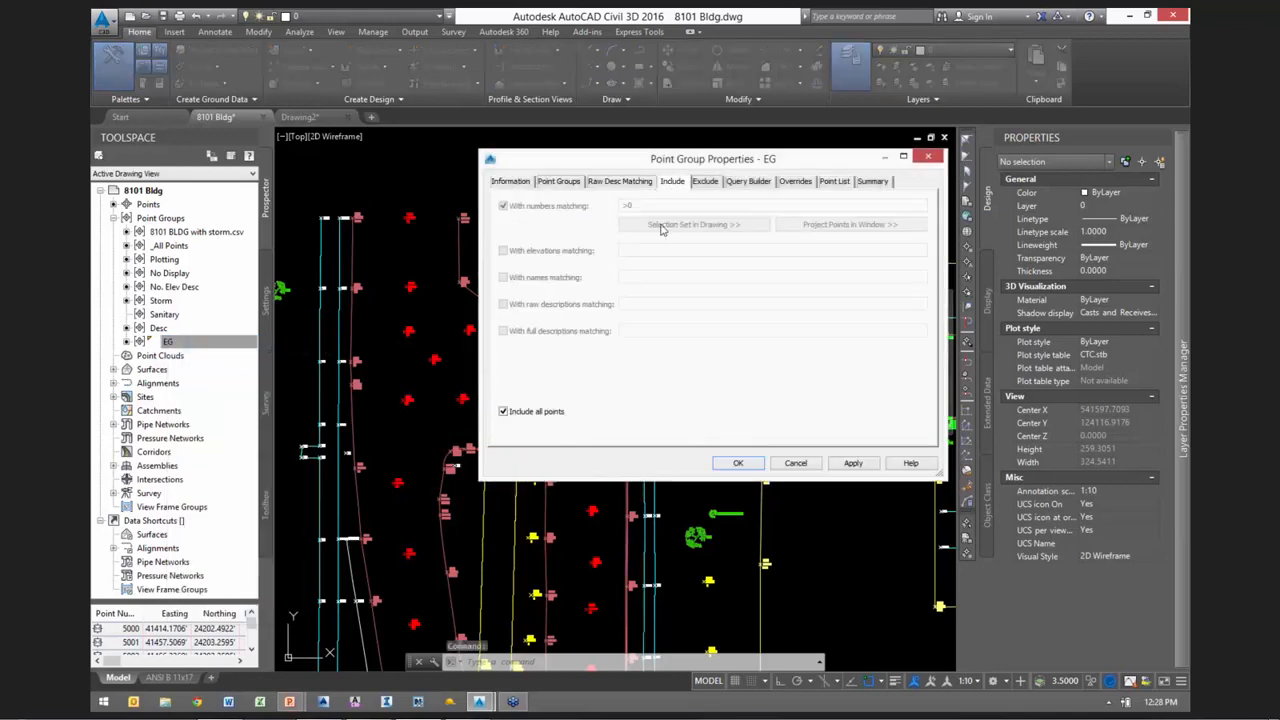
click(705, 181)
Examine the whole list of raw descriptions excluded from the EG point group, then cancel its properties
drag(621, 305, 926, 305)
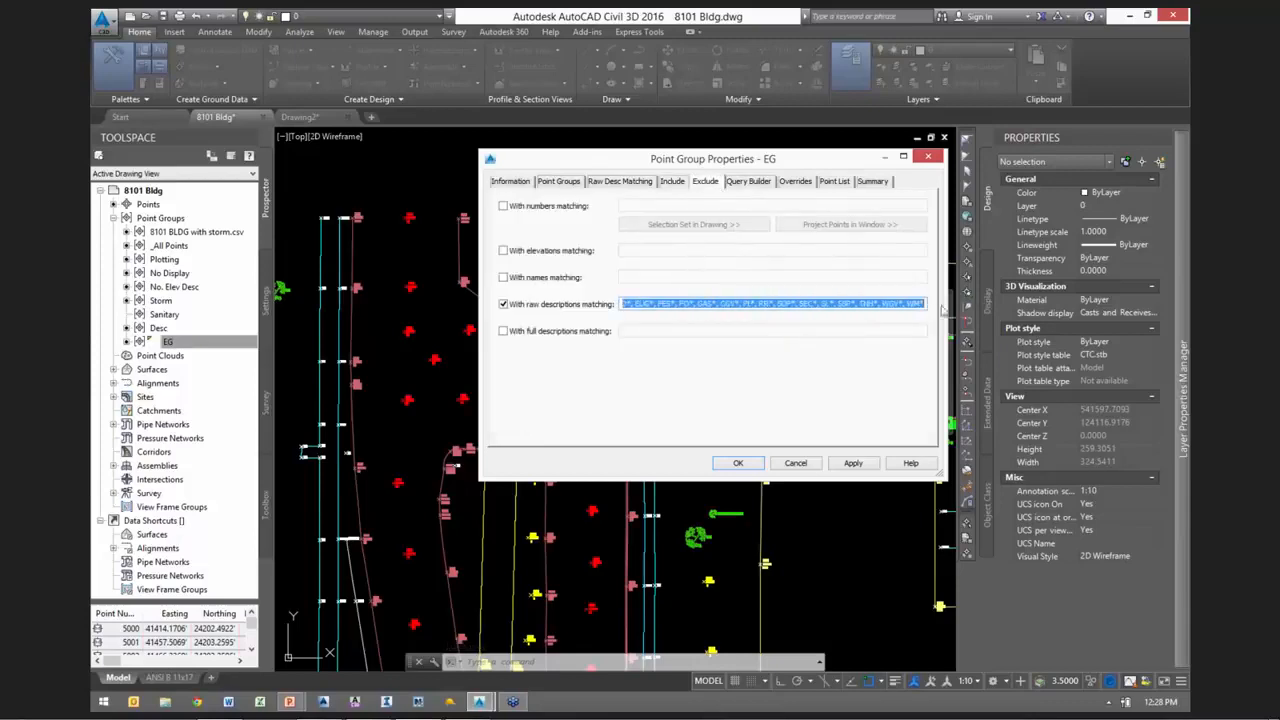
click(903, 305)
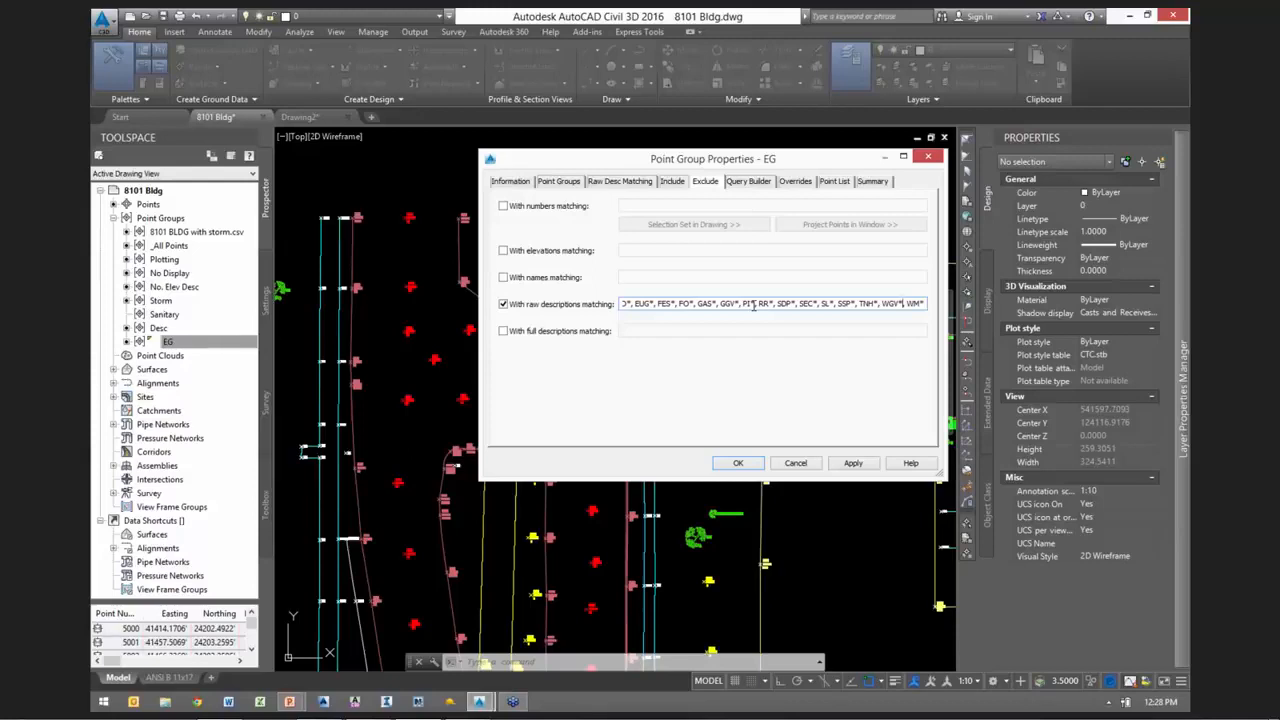
drag(754, 306, 619, 309)
drag(720, 304, 936, 311)
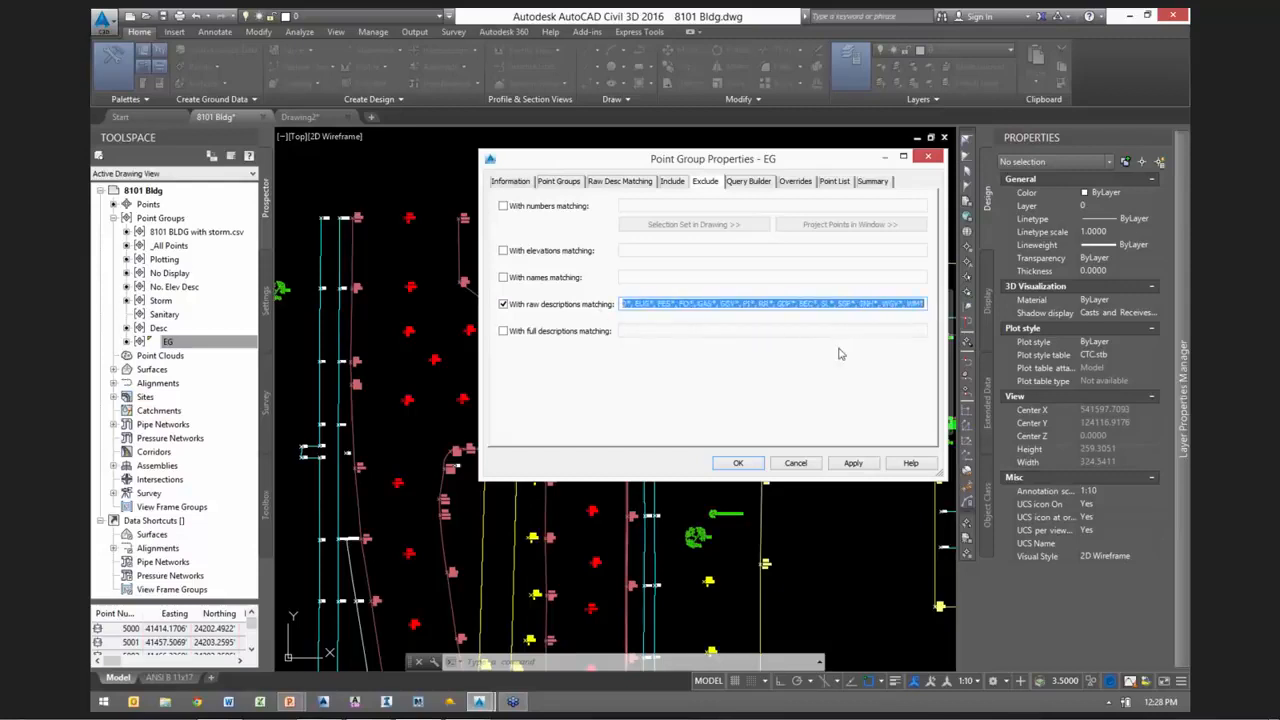
click(783, 304)
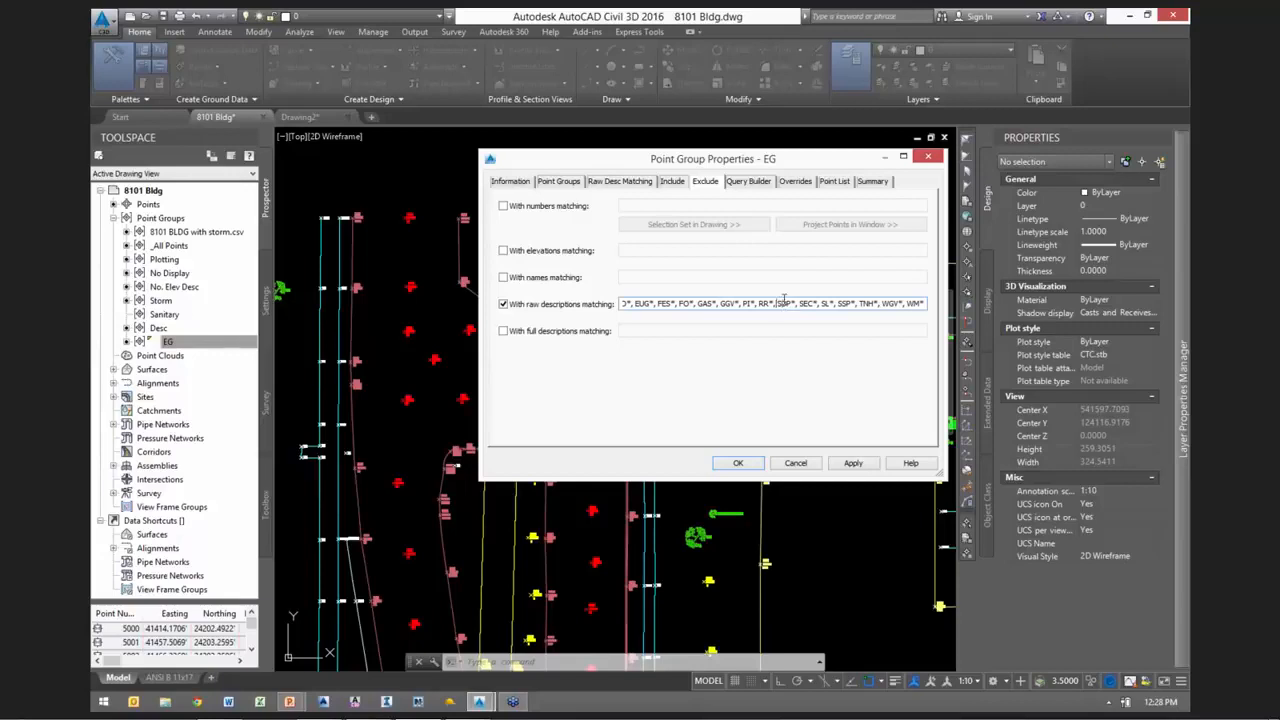
key(Left)
key(Left)
key(Left)
key(Left)
key(Left)
key(Left)
key(Left)
key(Left)
key(Left)
key(Left)
key(Left)
key(Left)
key(Left)
key(Left)
key(Left)
key(Left)
key(Left)
key(Left)
key(Left)
key(Left)
key(Left)
key(Left)
key(Left)
key(Left)
key(Left)
key(Left)
key(Left)
key(Left)
key(Left)
key(Left)
key(Left)
key(Left)
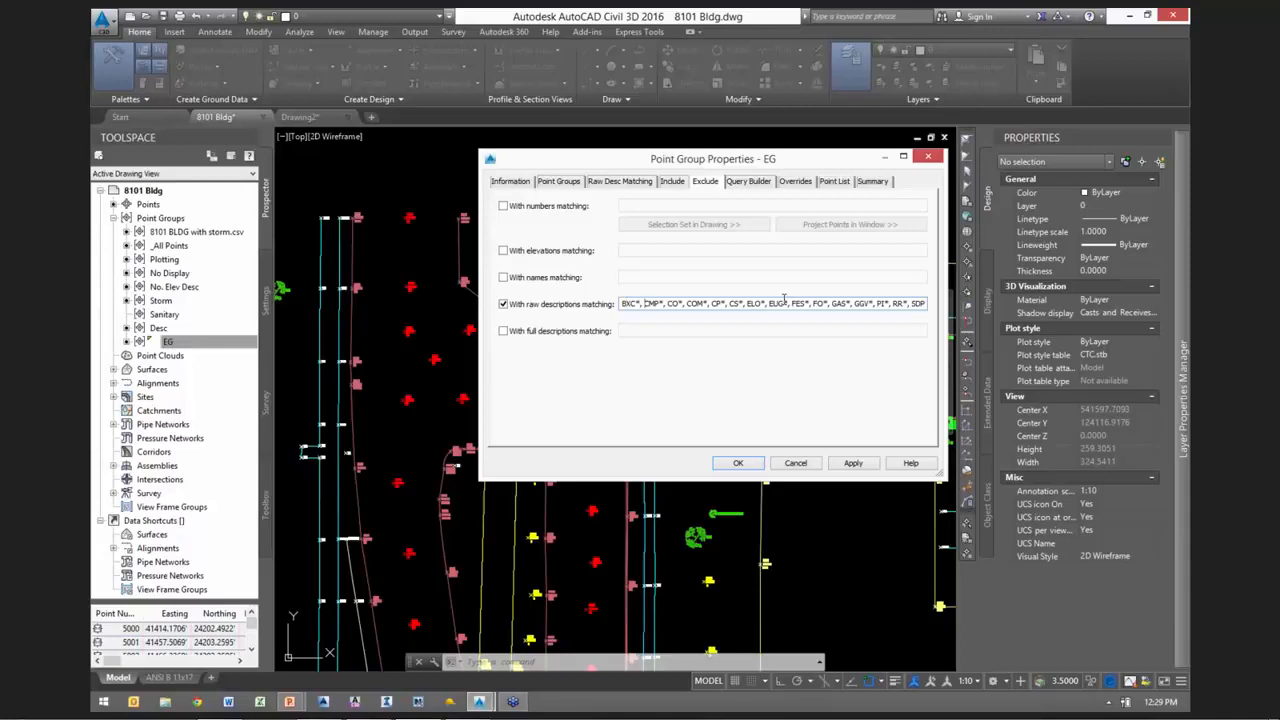
key(Right)
key(Right)
key(Right)
key(Right)
key(Right)
key(Right)
key(Right)
key(Right)
key(Right)
key(Right)
key(Right)
key(Right)
key(Right)
key(Right)
key(Right)
key(Right)
key(Right)
key(Right)
key(Right)
key(Right)
key(Right)
key(Right)
key(Right)
key(Right)
key(Right)
key(Right)
key(Right)
key(Right)
key(Right)
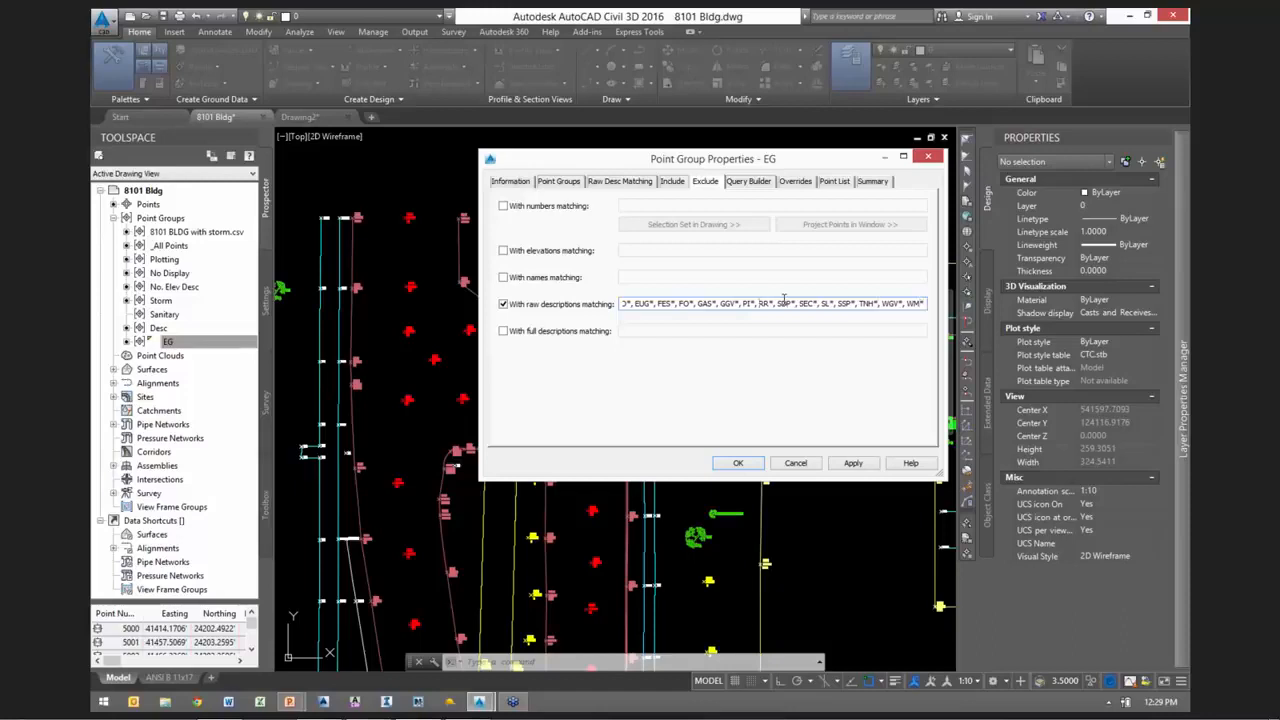
key(Left)
key(Left)
key(Left)
key(Left)
key(Left)
key(Left)
key(Left)
key(Left)
key(Left)
key(Left)
key(Left)
key(Left)
key(Left)
key(Left)
key(Left)
key(Left)
key(Left)
key(Left)
key(Left)
key(Left)
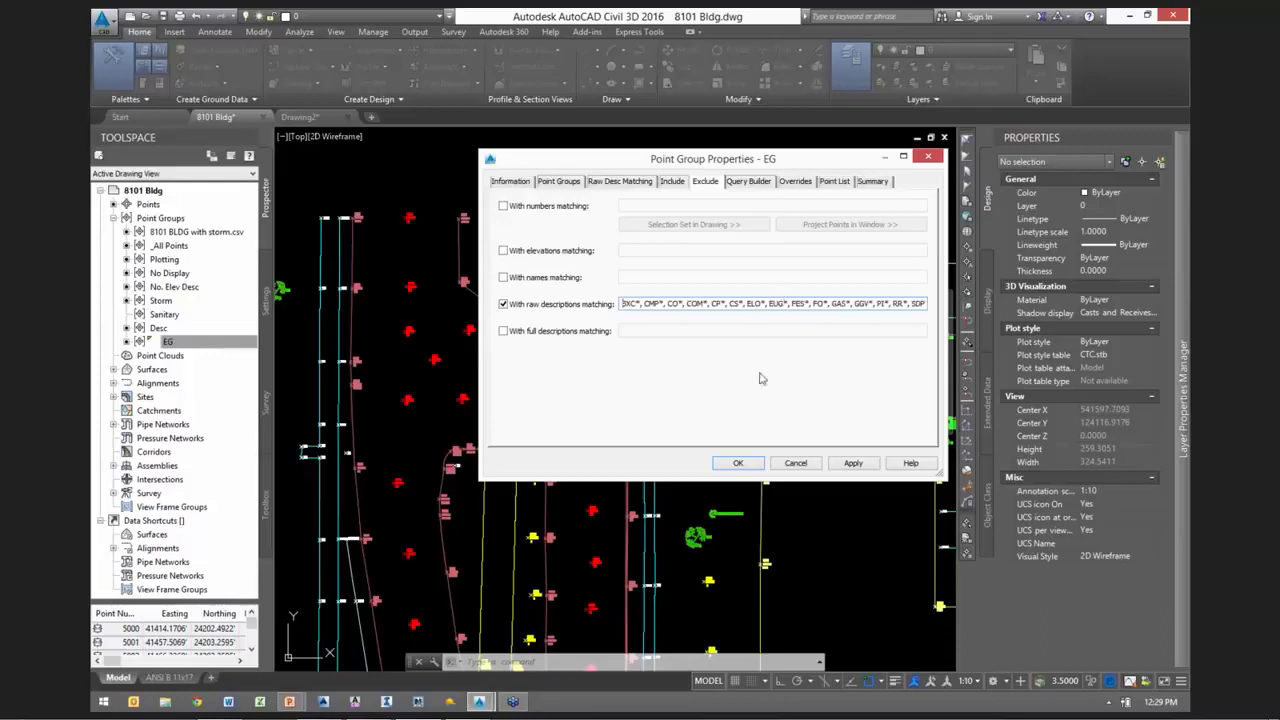
click(796, 463)
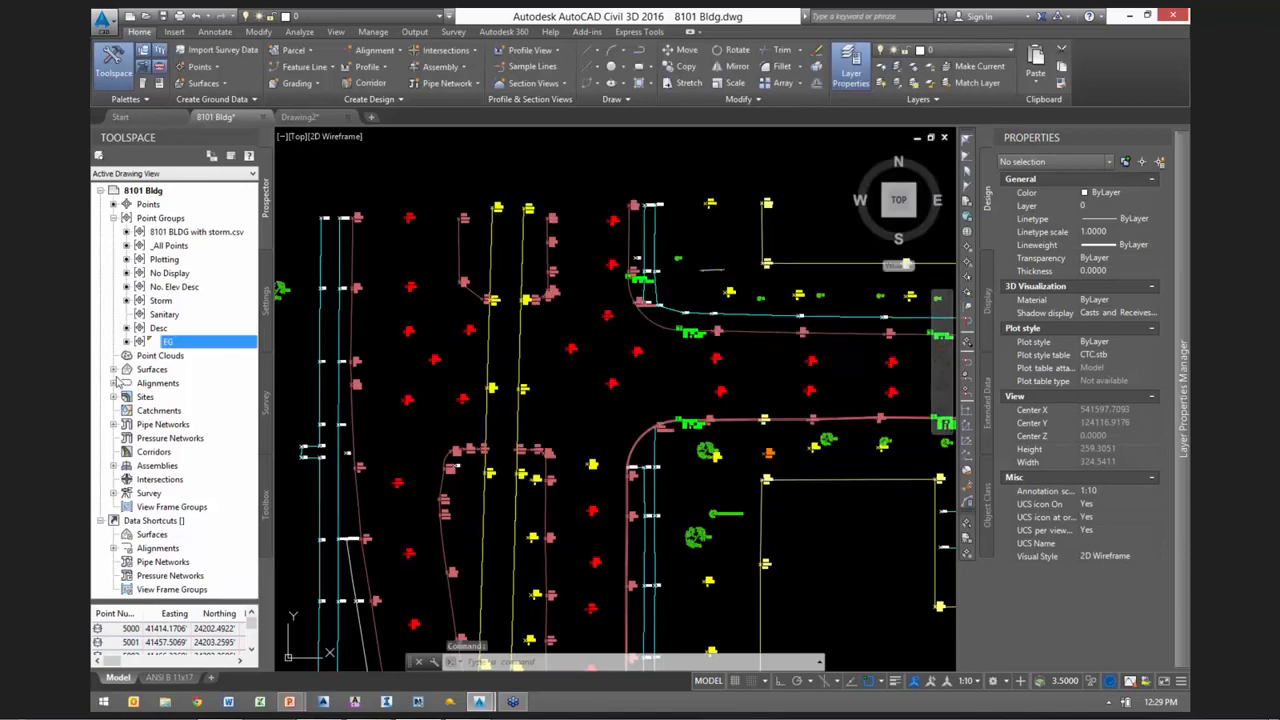
Expand the EG surface's definition in the Prospector tree and display the point groups it uses
click(114, 369)
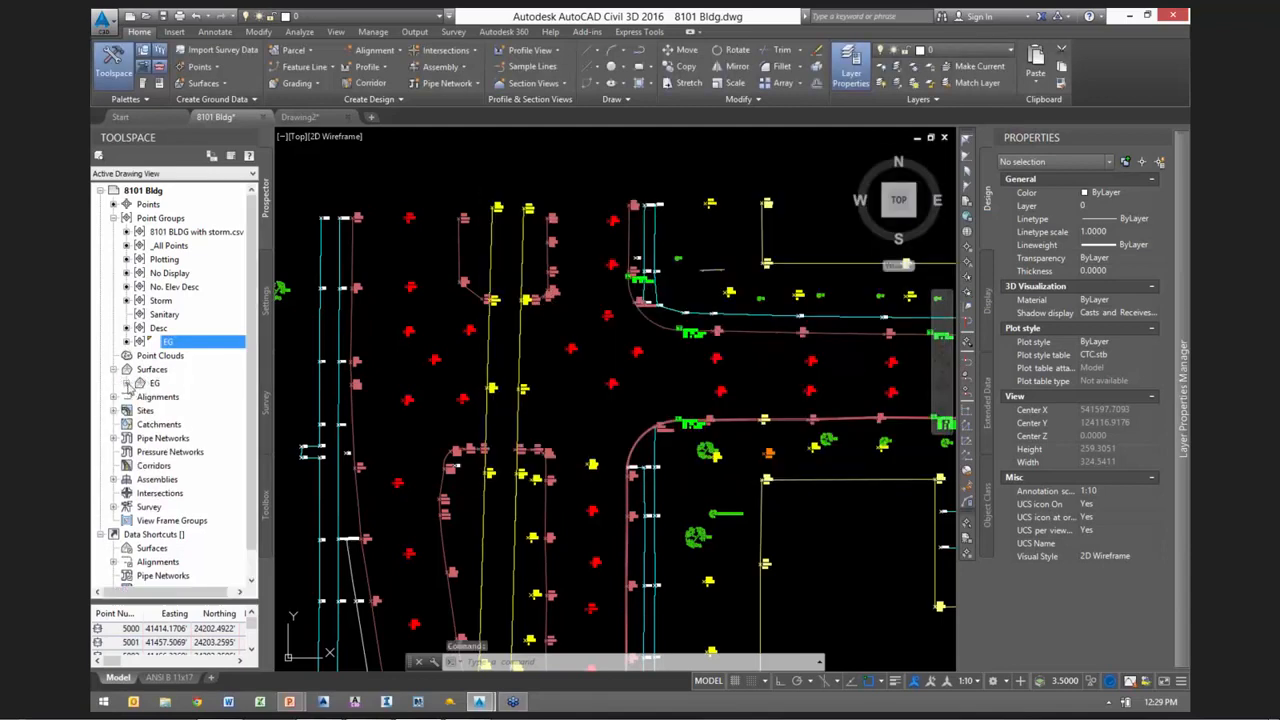
click(127, 383)
click(140, 424)
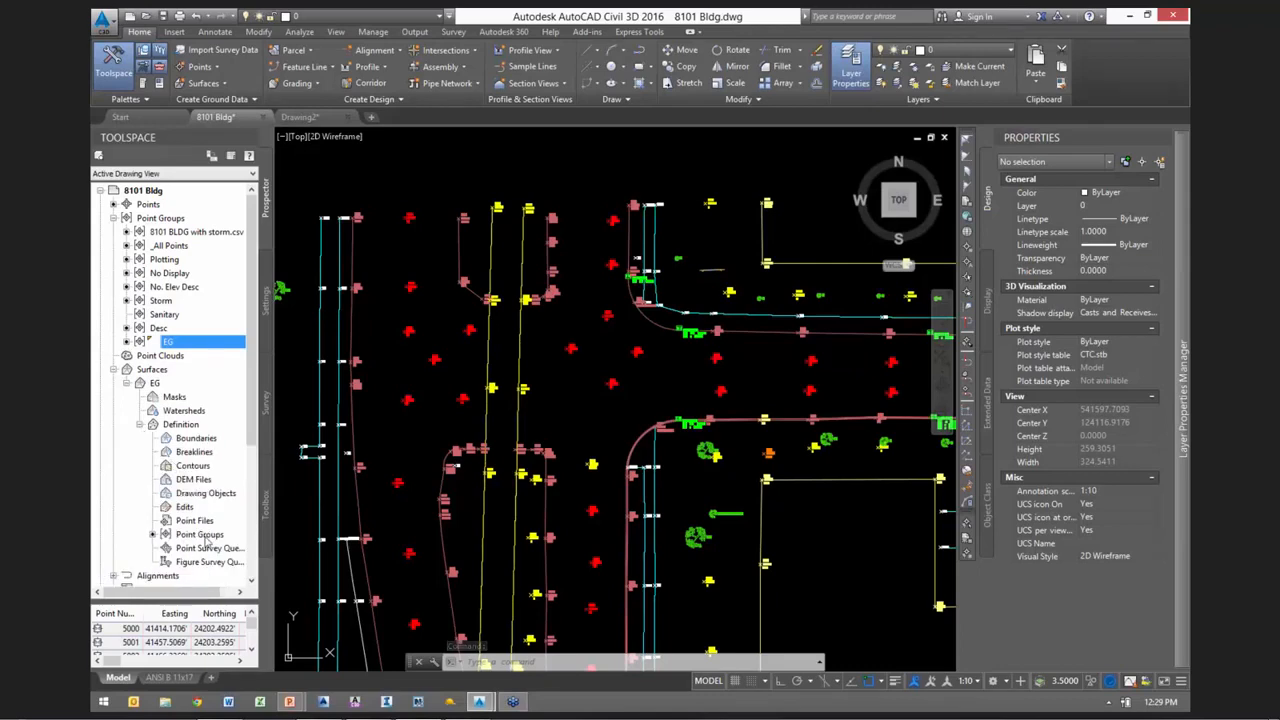
click(203, 536)
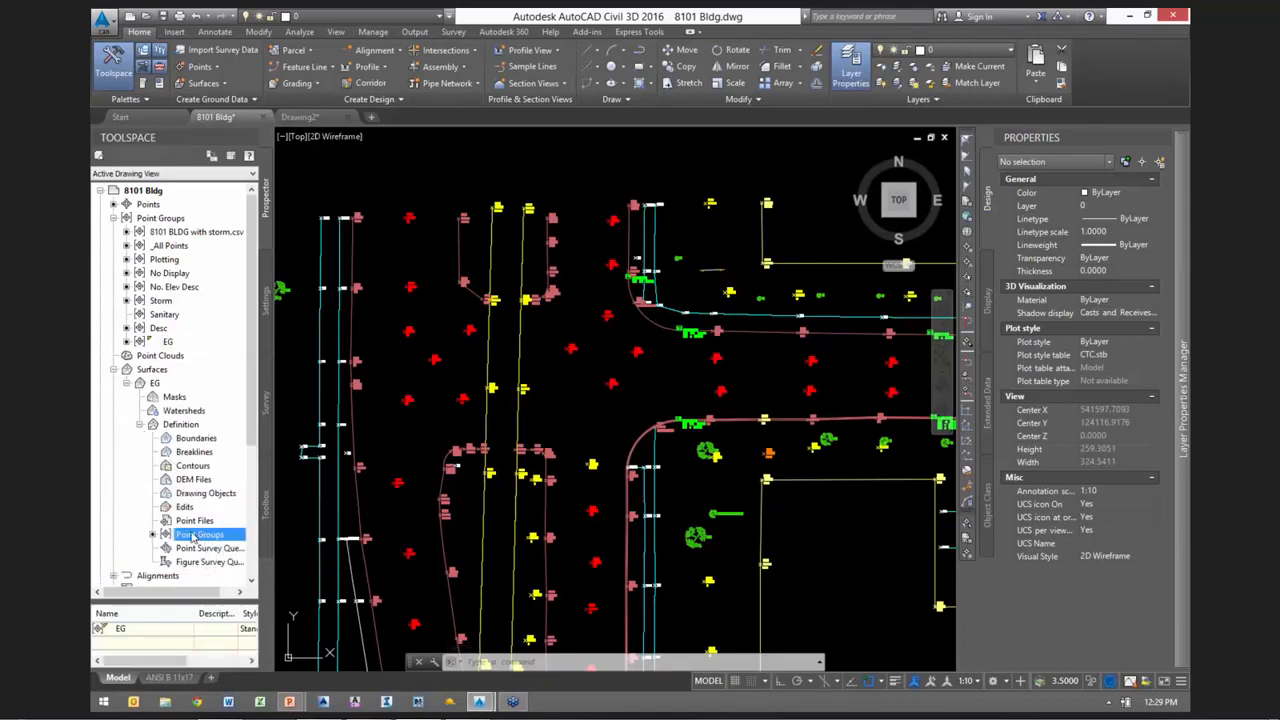
Open the properties of the EG surface to check its surface style, then cancel them
right_click(154, 382)
click(194, 390)
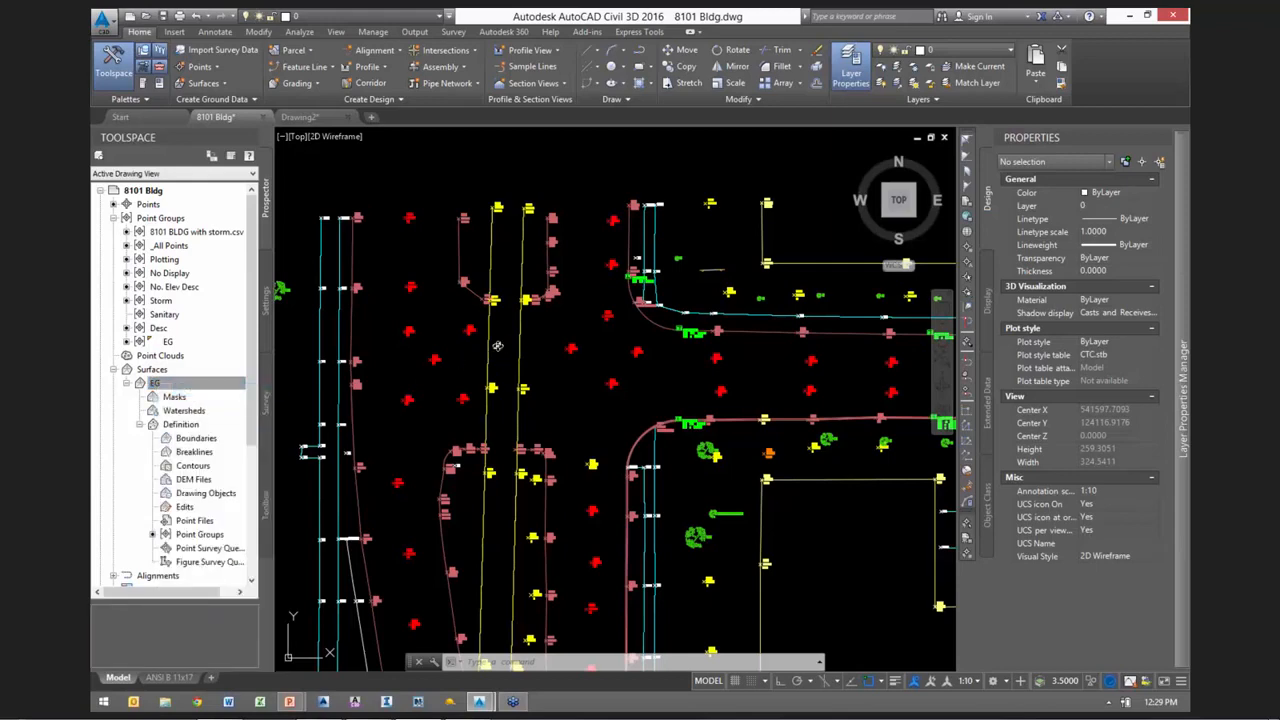
click(549, 366)
click(720, 358)
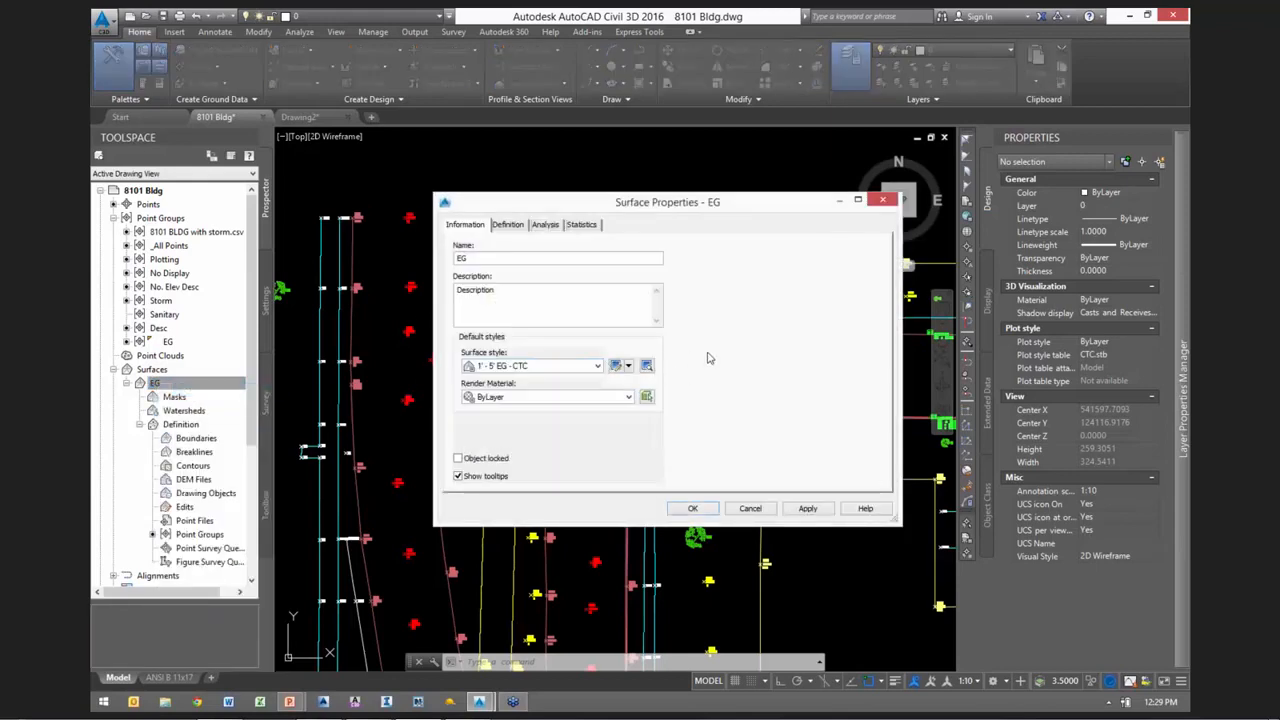
click(750, 509)
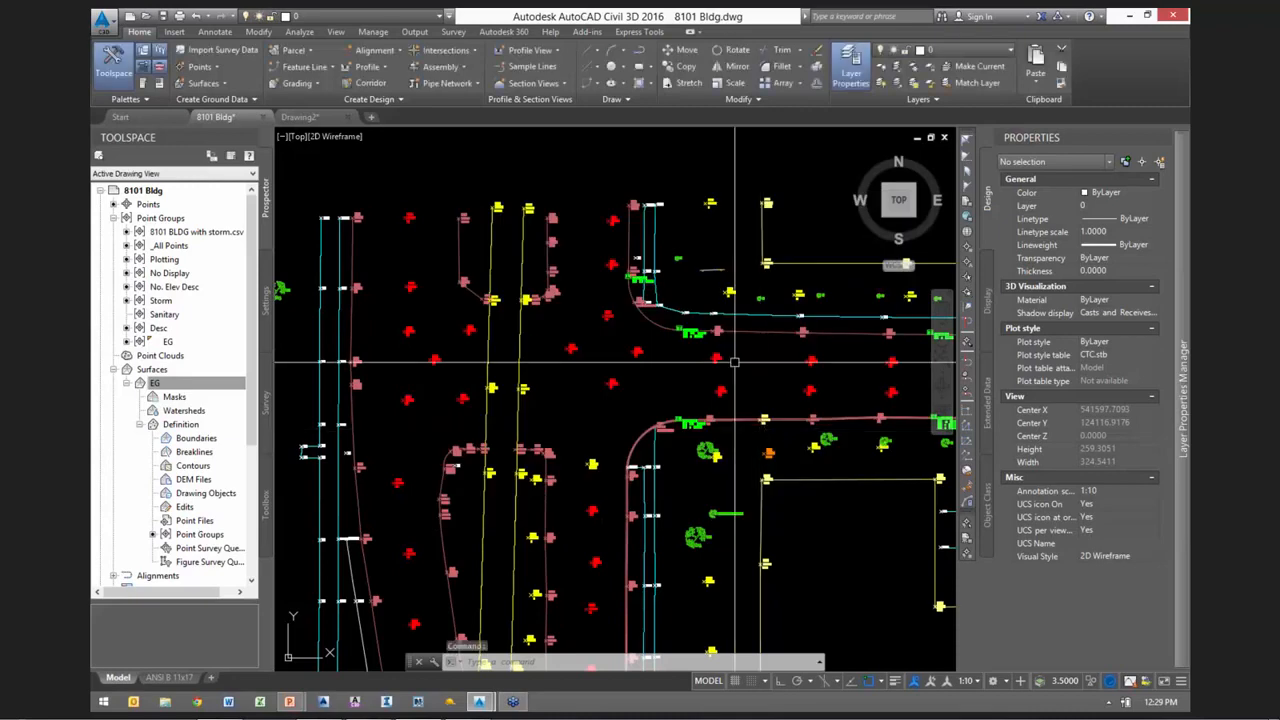
Sort the layer list by freeze state and thaw the V-TOPO-EG layer to show the EG surface contours
key(Return)
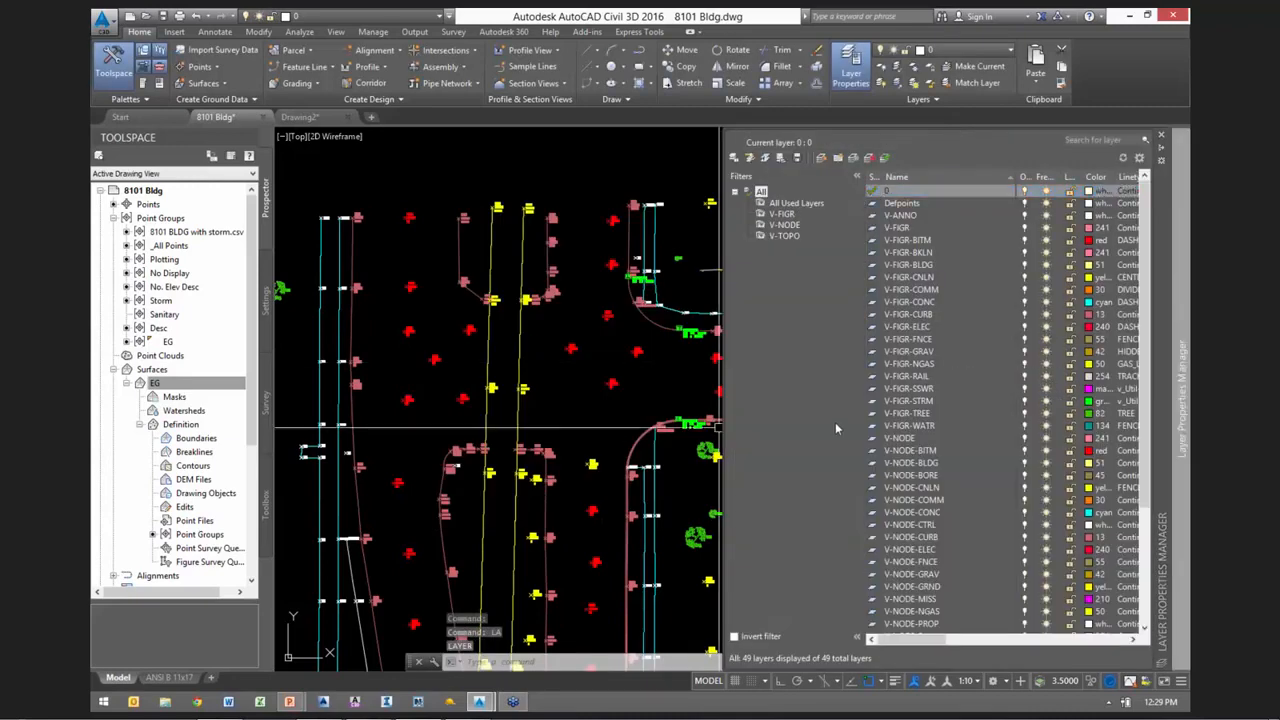
click(1046, 180)
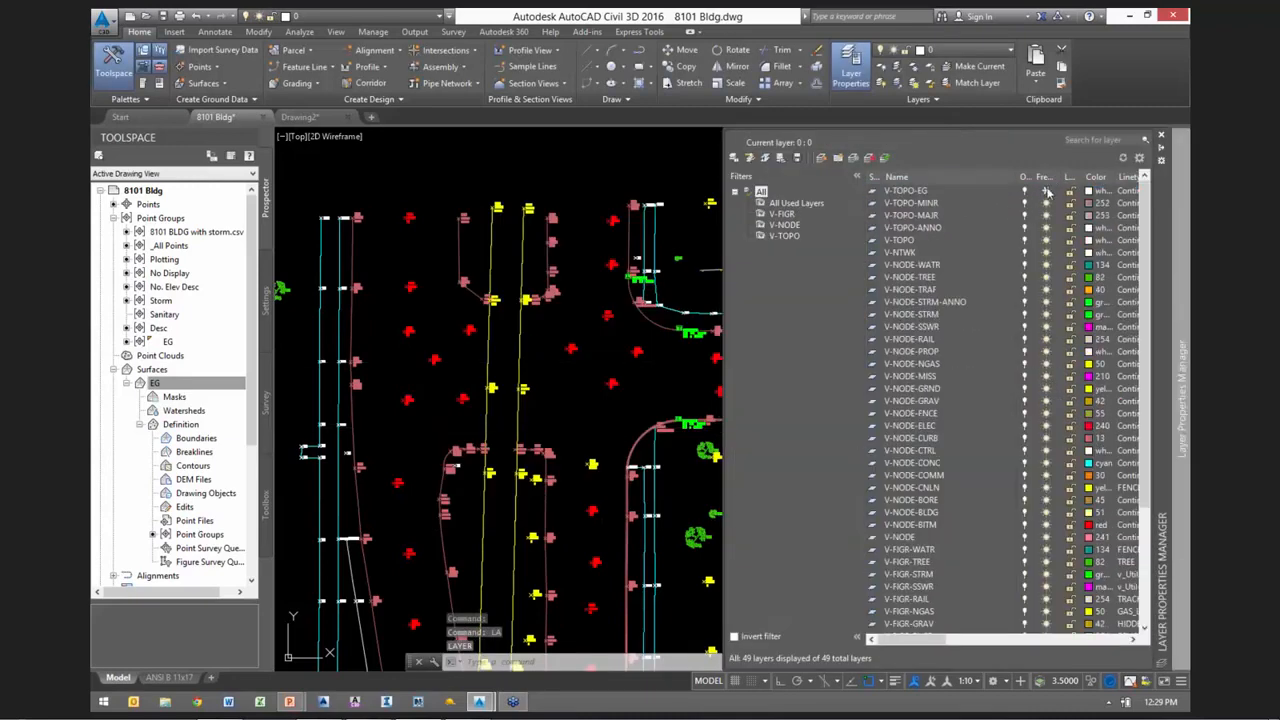
click(1046, 191)
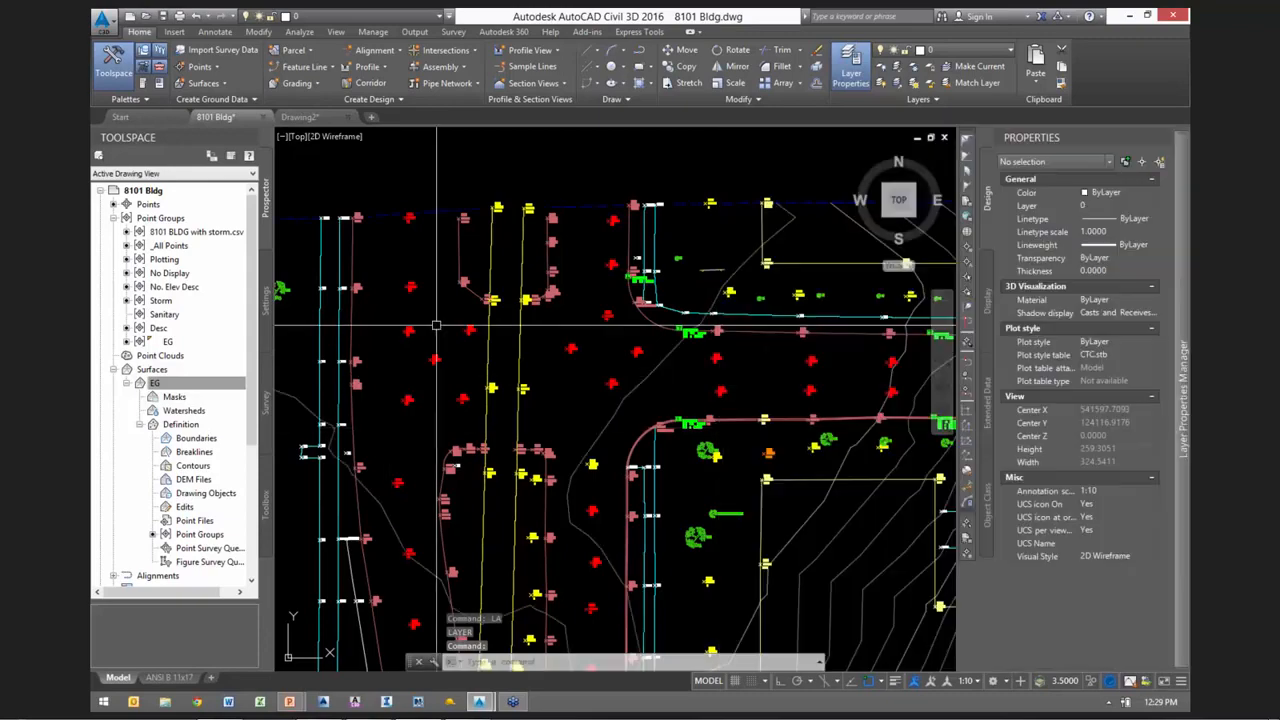
scroll(468, 316, down, 3)
scroll(558, 302, down, 2)
scroll(776, 332, up, 2)
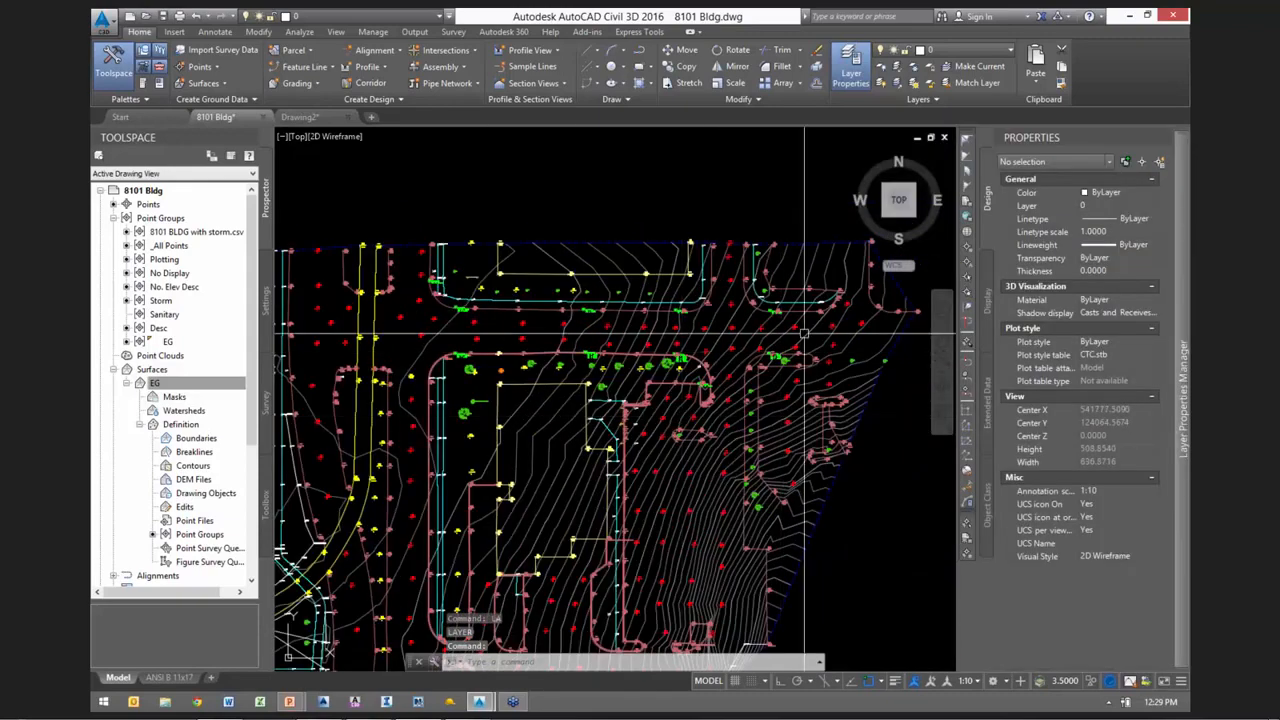
Freeze the V-TOPO-EG layer by picking the EG surface in the drawing
click(914, 68)
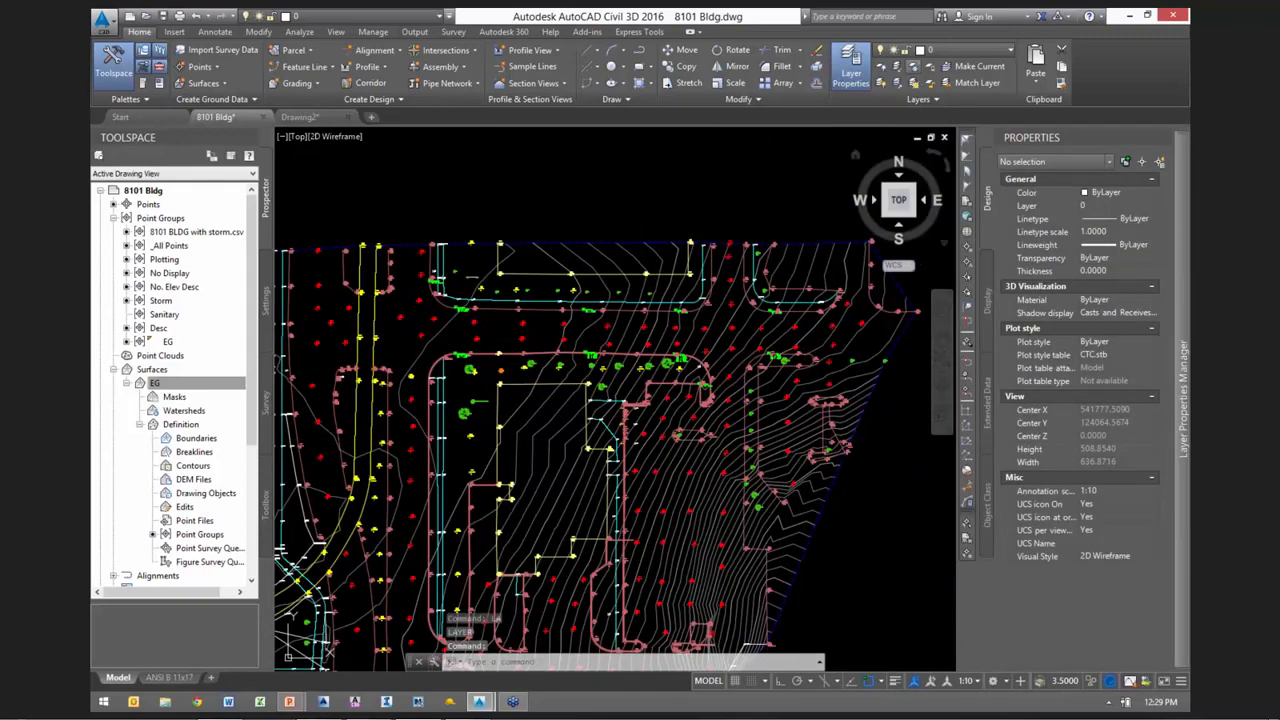
click(790, 254)
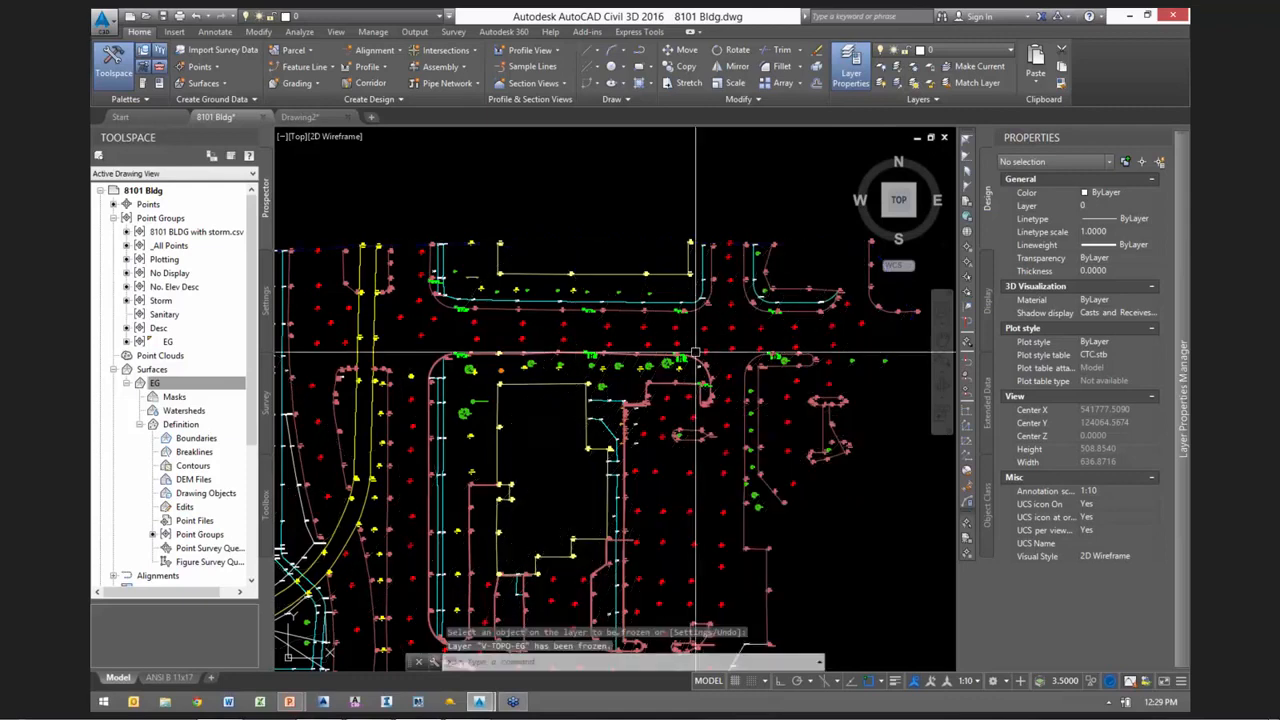
scroll(696, 362, down, 2)
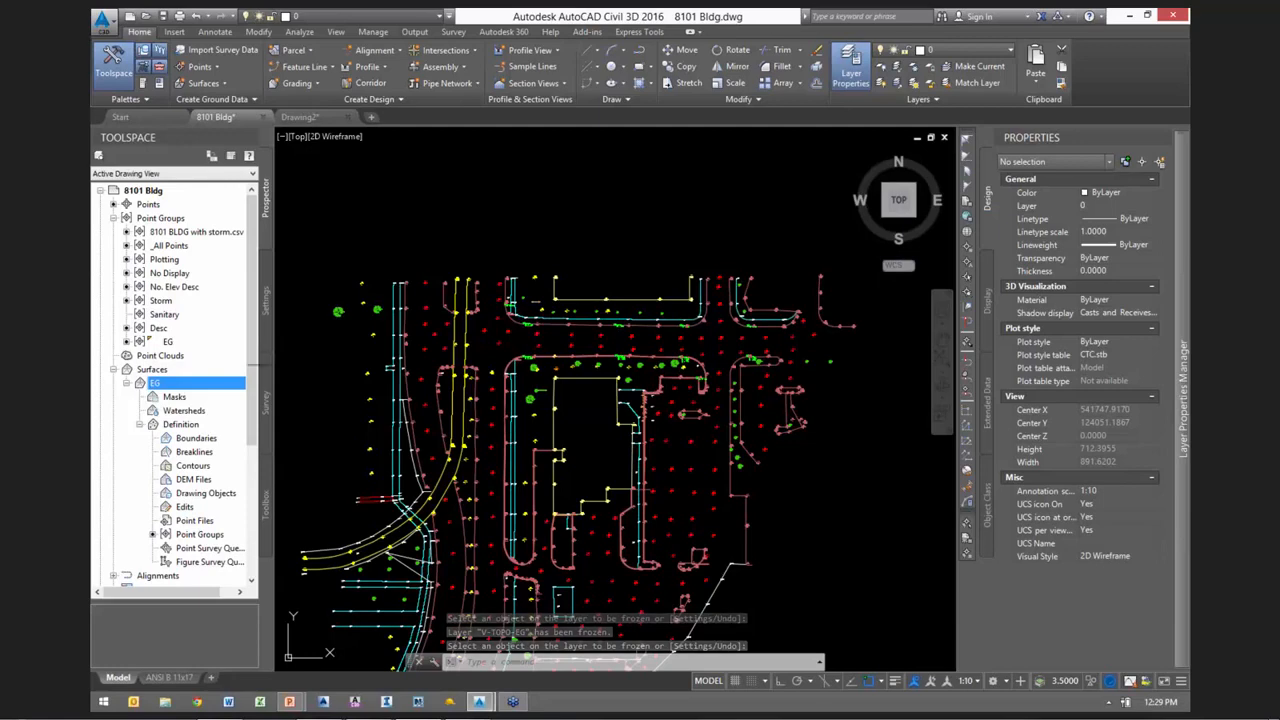
scroll(460, 295, up, 2)
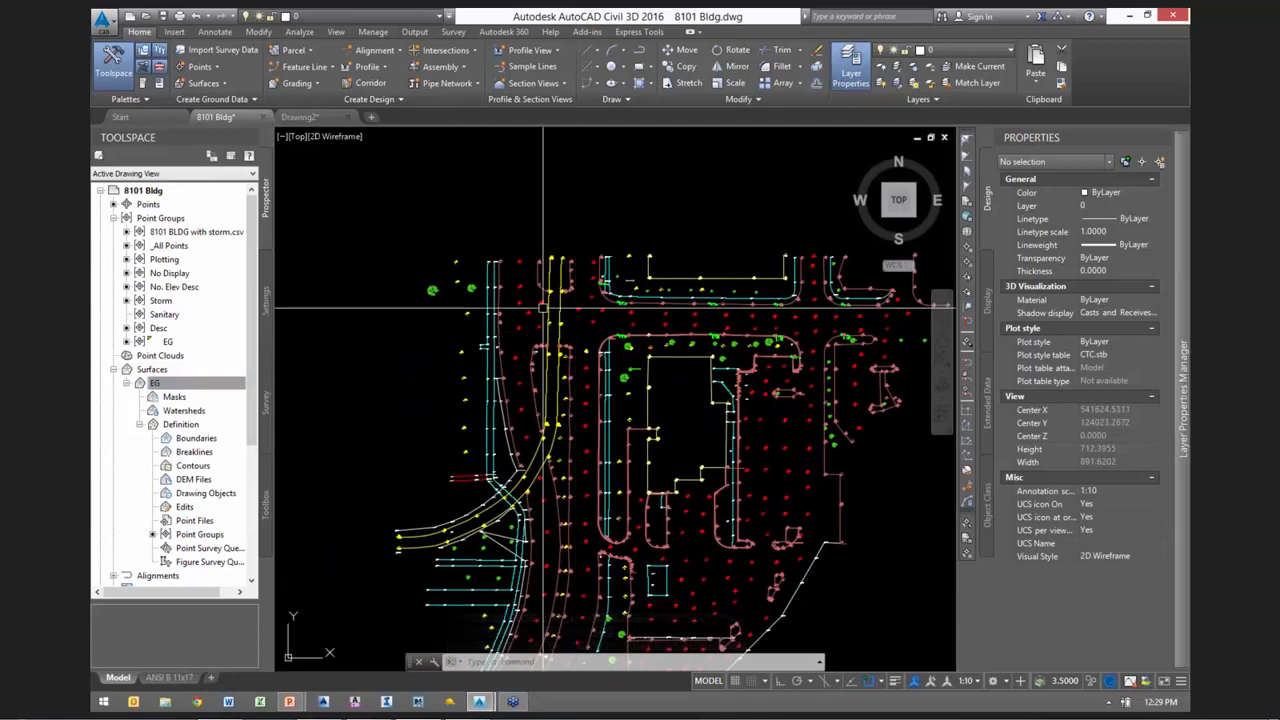
scroll(575, 328, up, 3)
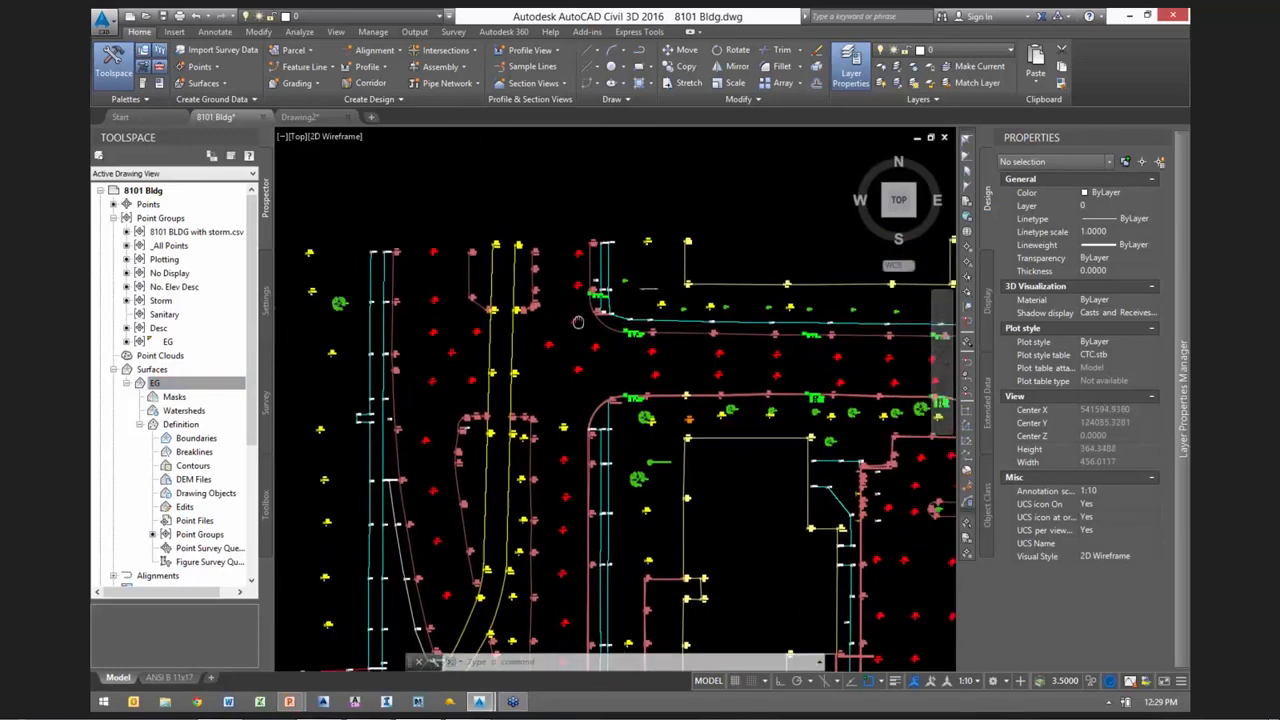
Compare the 8101 BLDG with storm.csv point group with its import event in the survey database, then return to Prospector
click(185, 233)
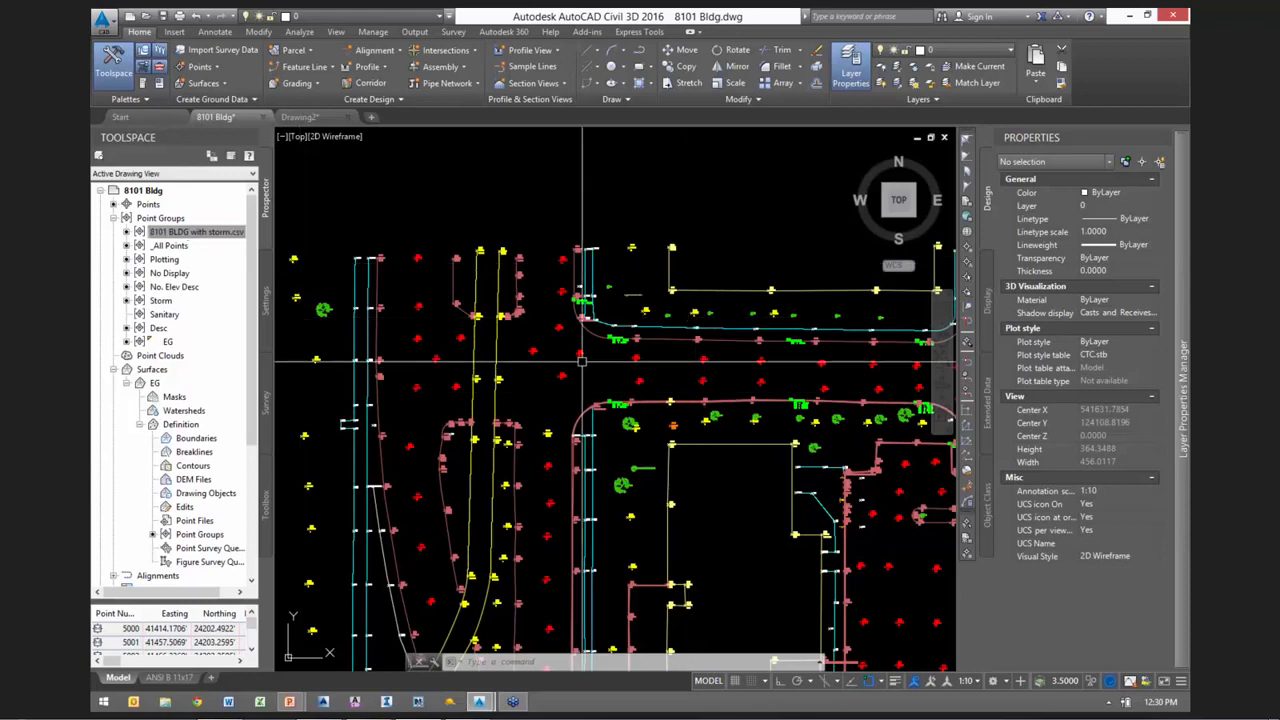
scroll(574, 341, up, 1)
click(266, 403)
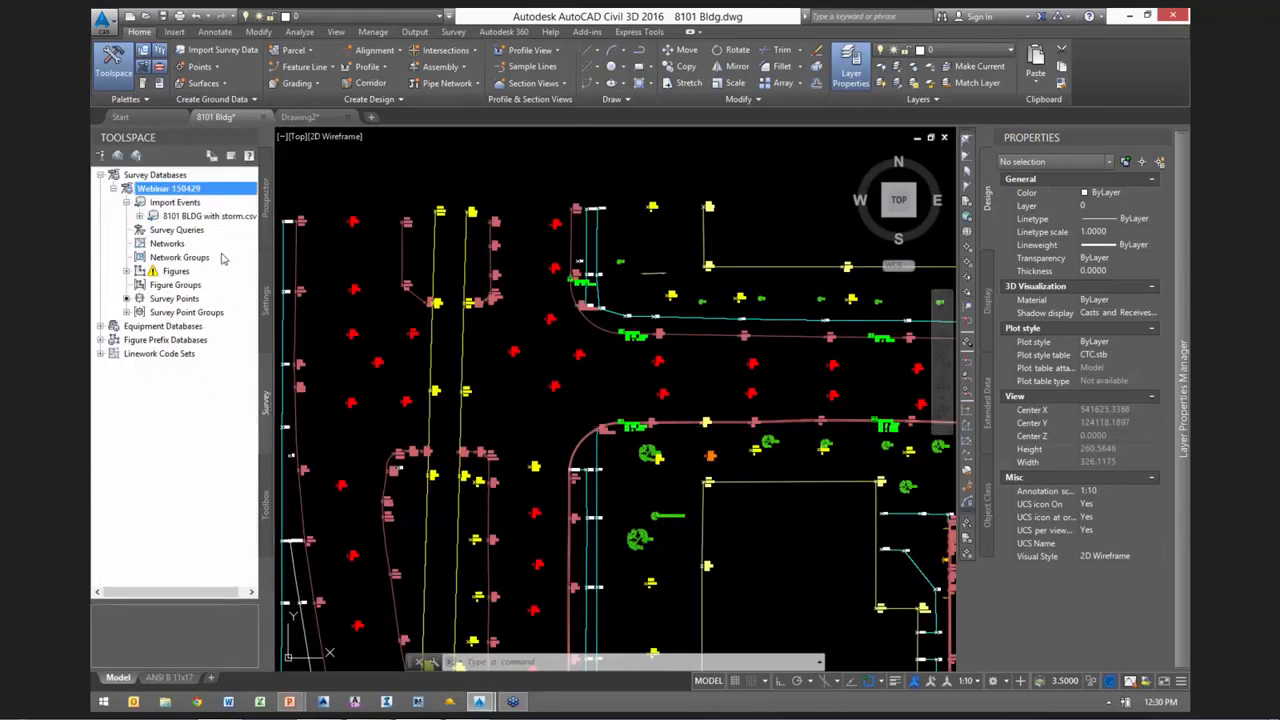
click(216, 216)
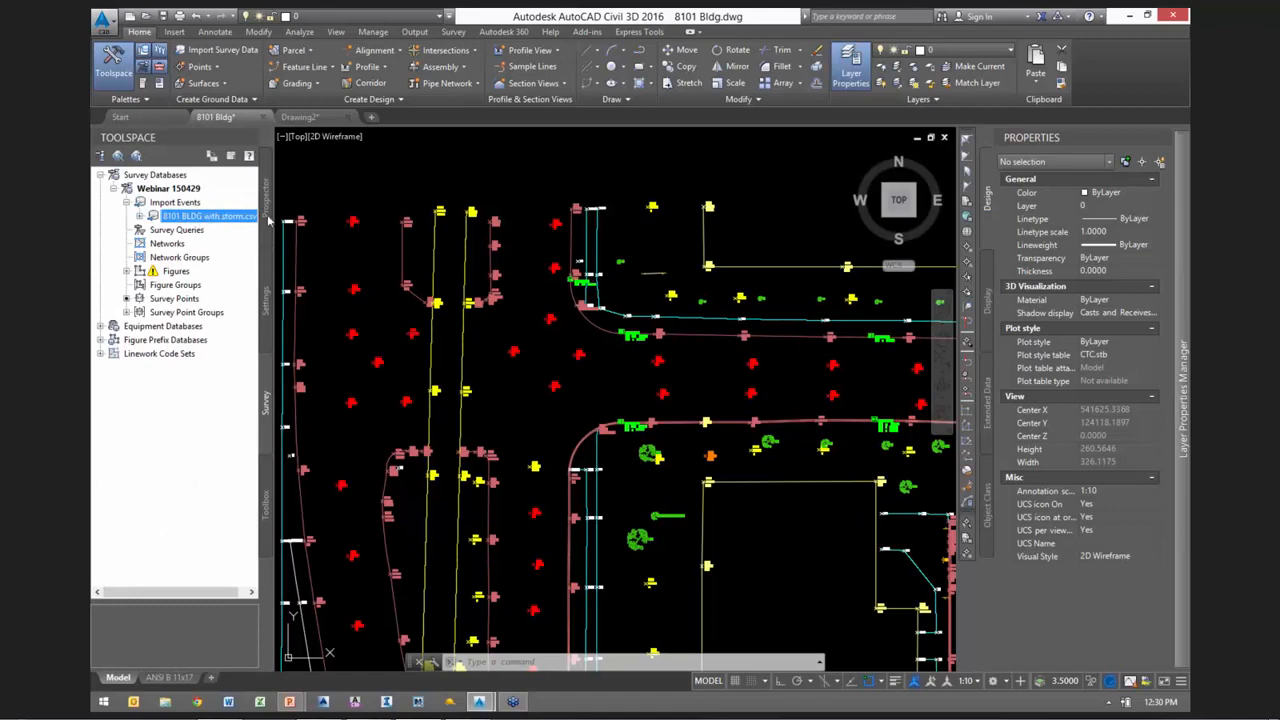
click(267, 216)
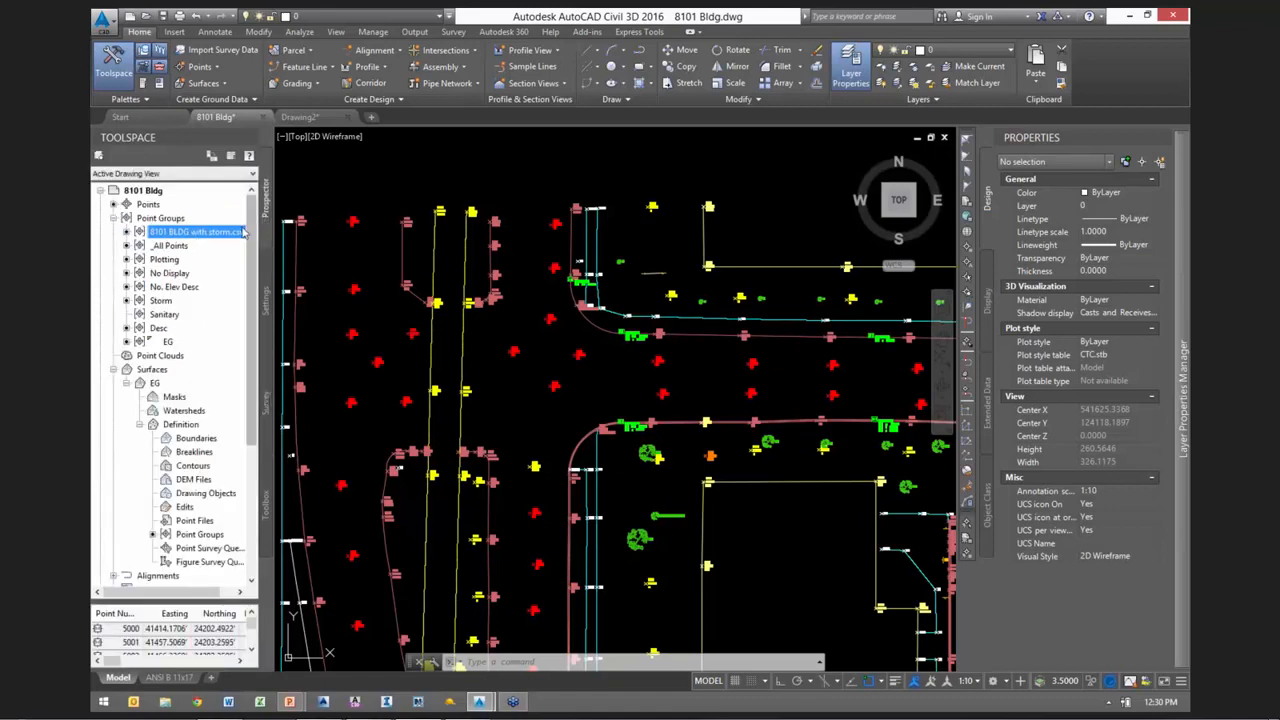
Open the properties of the 8101 BLDG with storm.csv point group, check its include criteria, and cancel
right_click(181, 234)
click(250, 242)
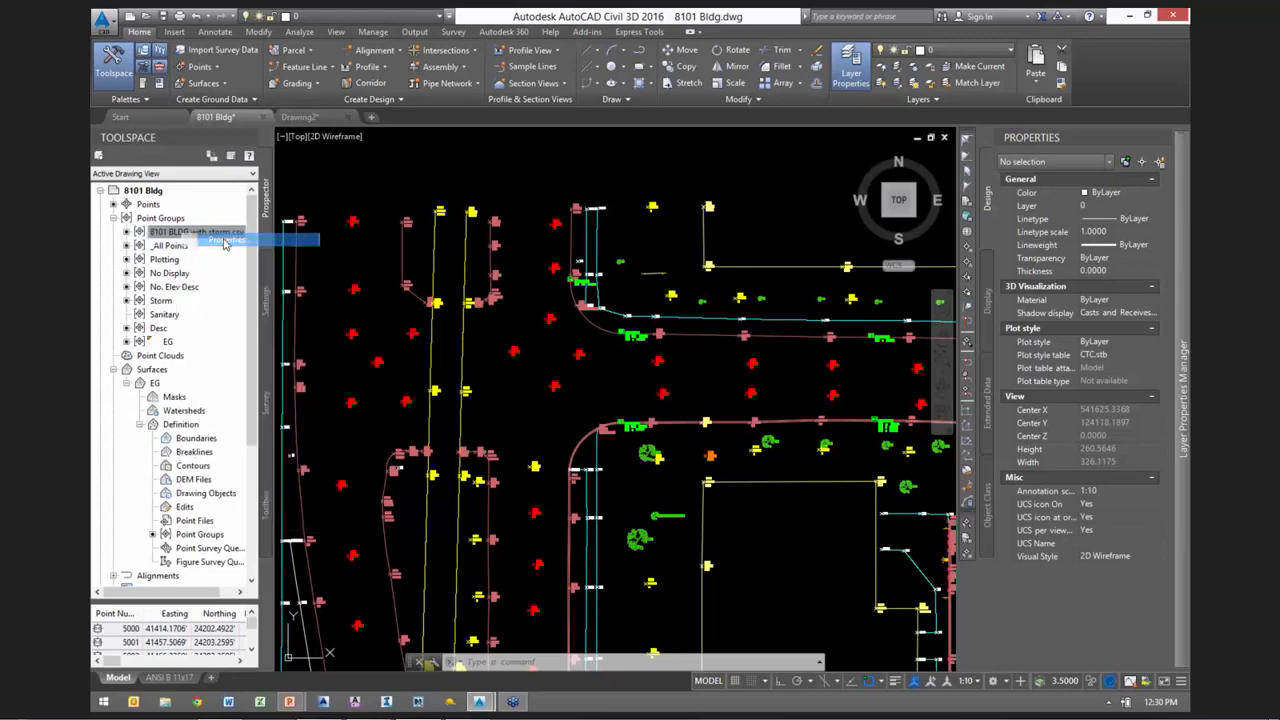
click(672, 182)
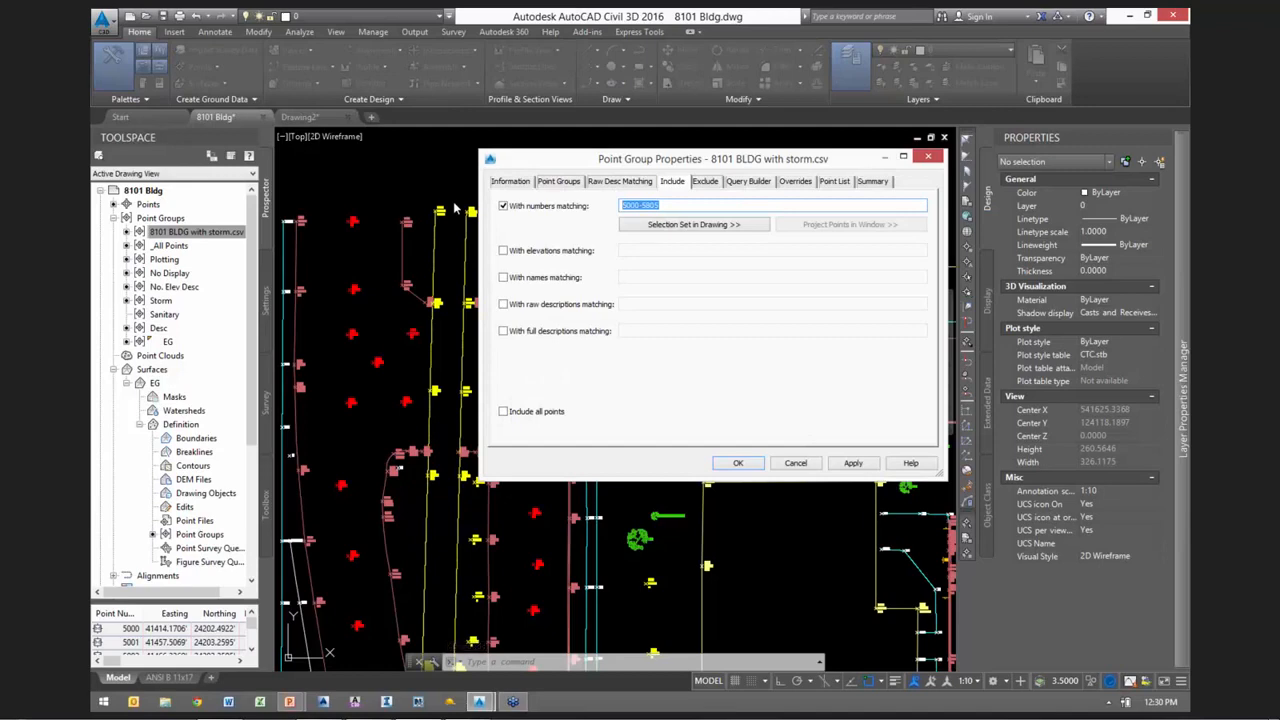
click(796, 464)
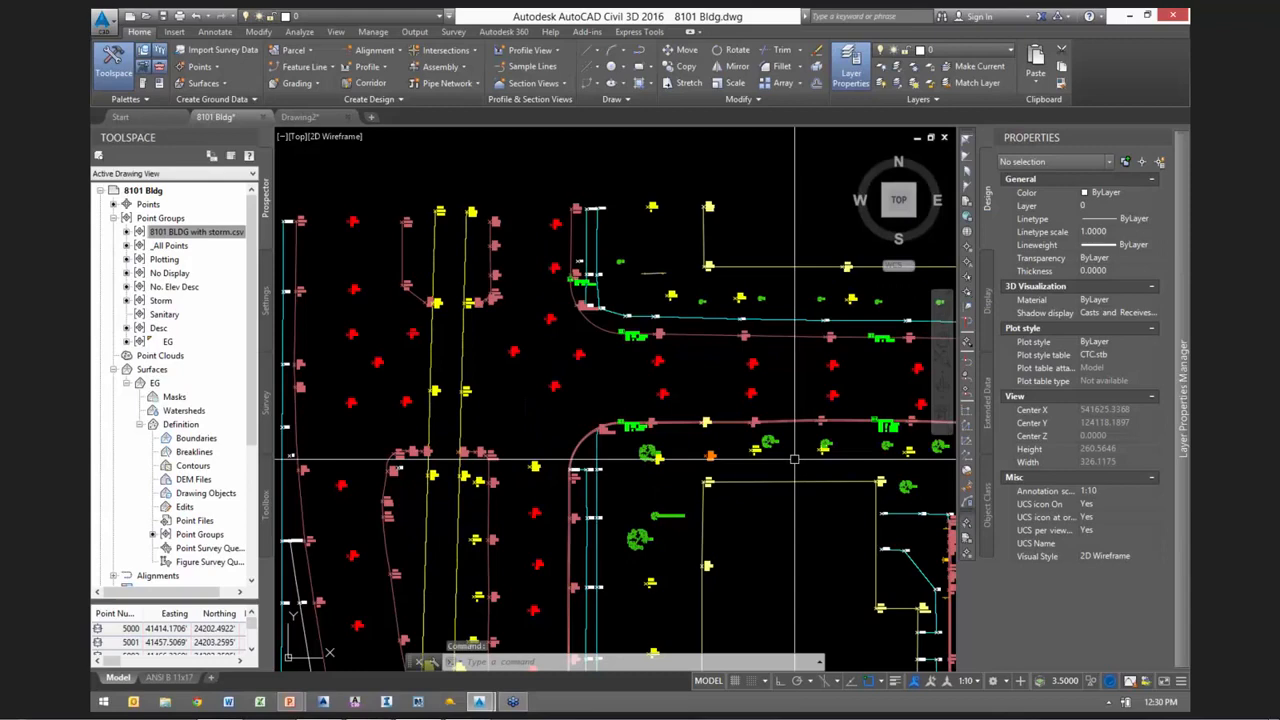
Examine the point labels along the road, including the bituminous shots, curb points, storm structures and a 4" tree
click(197, 233)
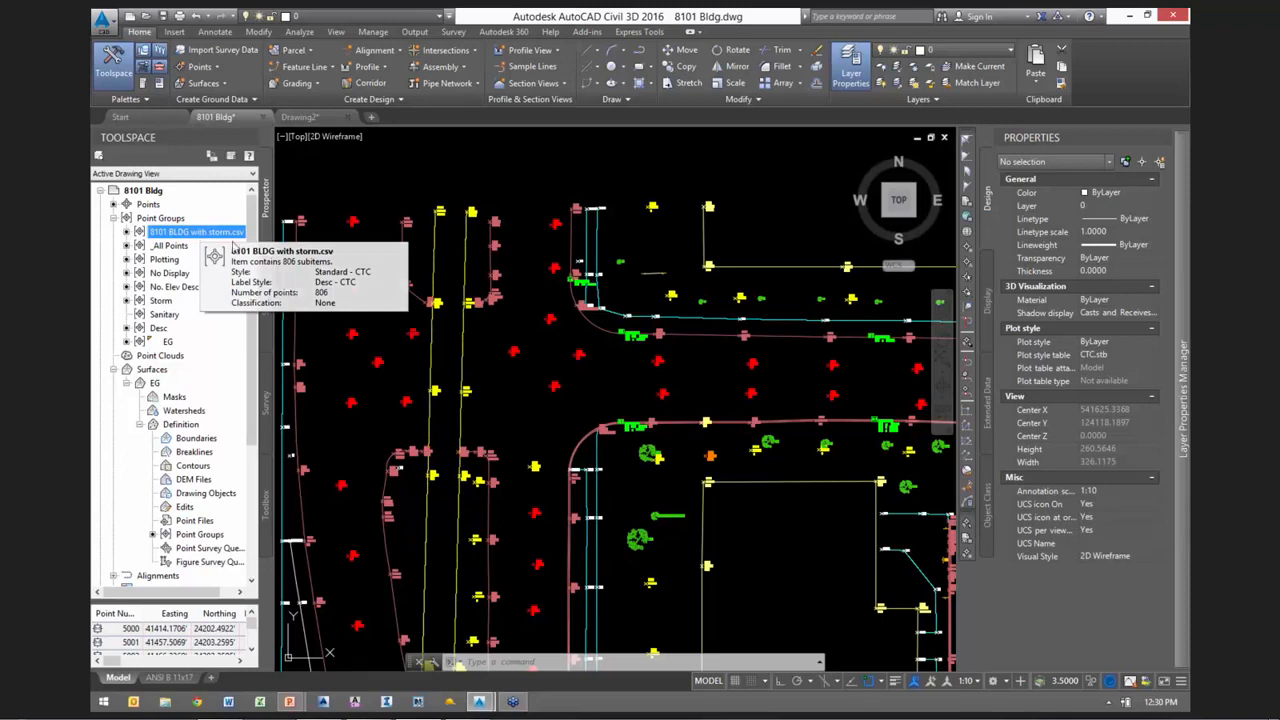
middle_drag(598, 421, 688, 383)
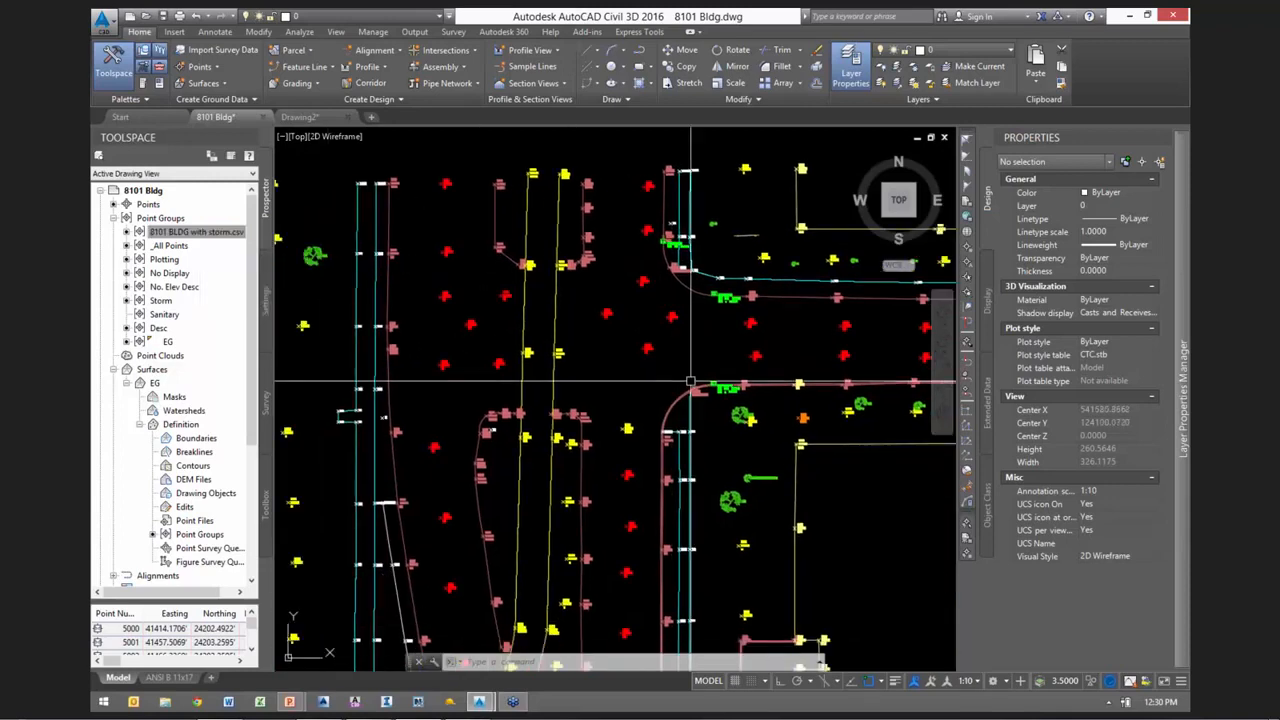
middle_drag(787, 342, 594, 360)
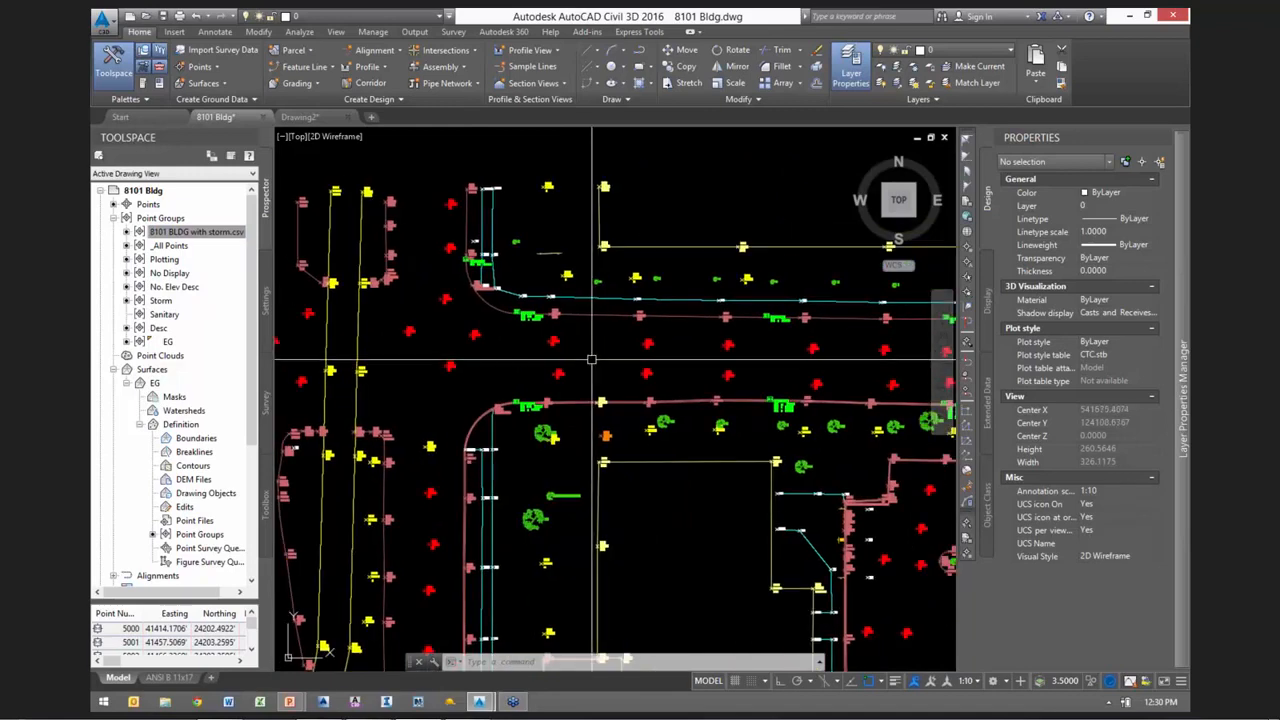
scroll(575, 340, up, 5)
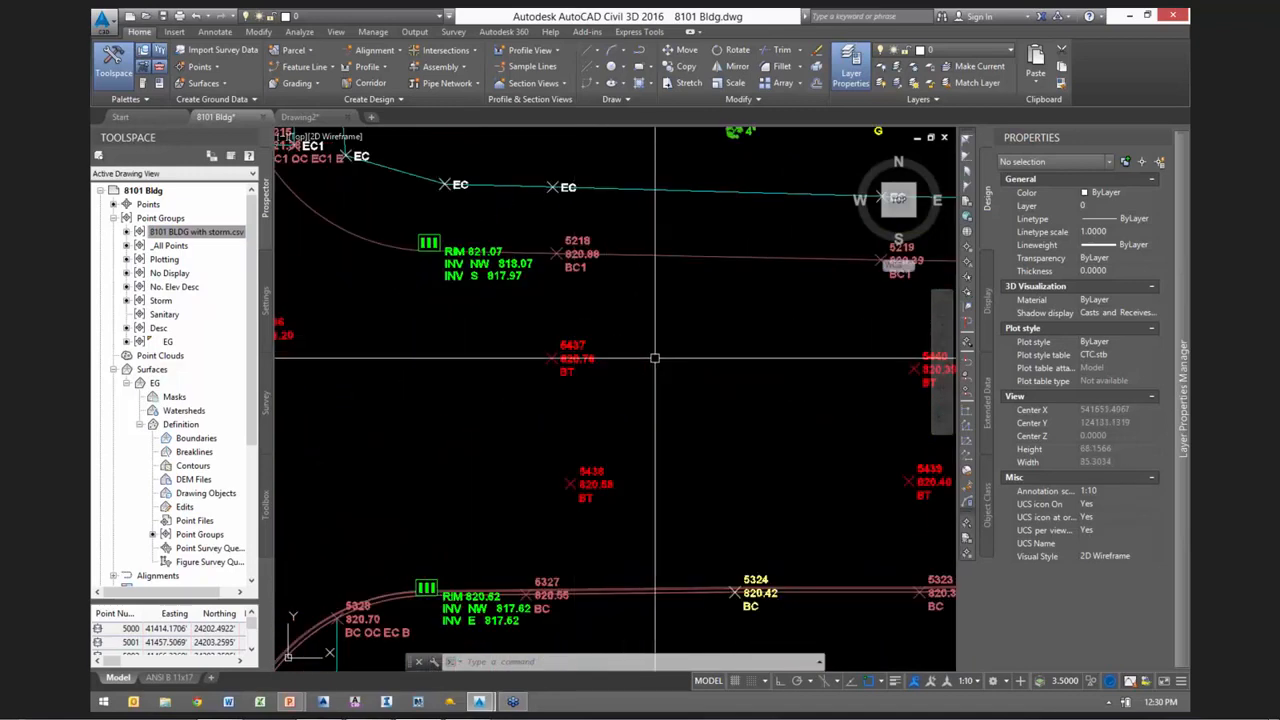
middle_drag(651, 357, 658, 397)
scroll(658, 397, up, 3)
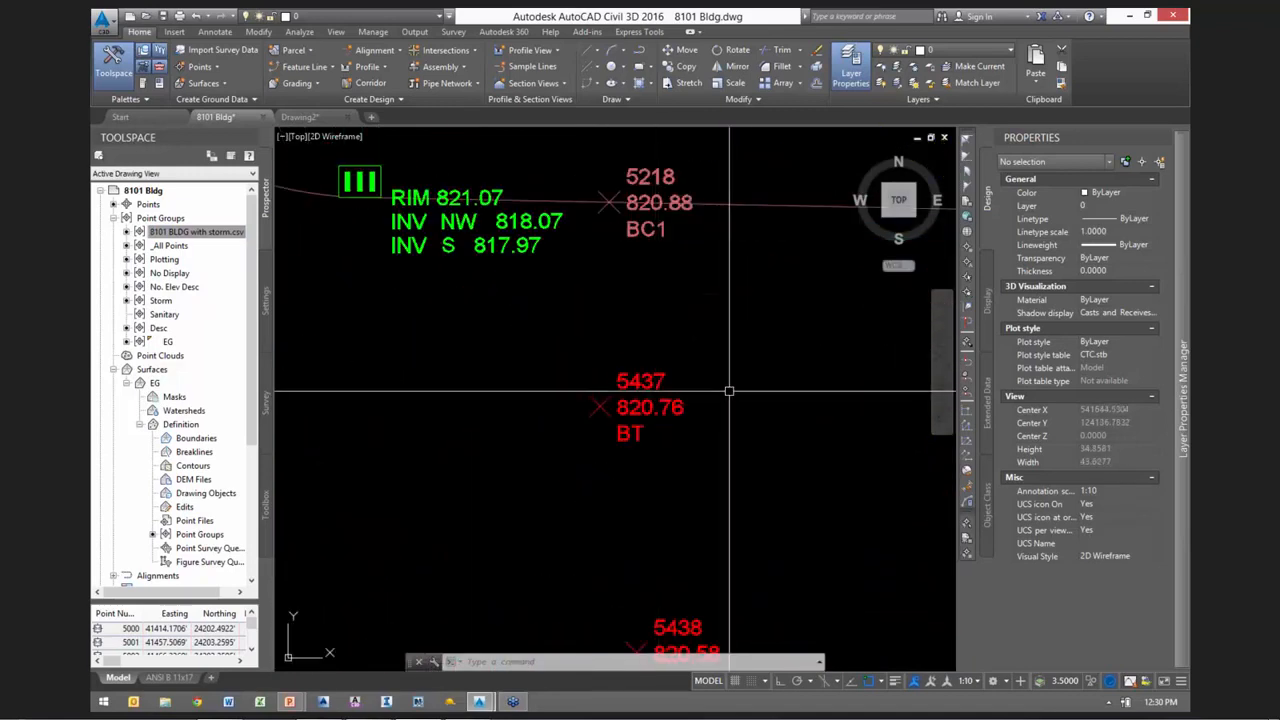
scroll(646, 383, down, 1)
scroll(646, 383, down, 2)
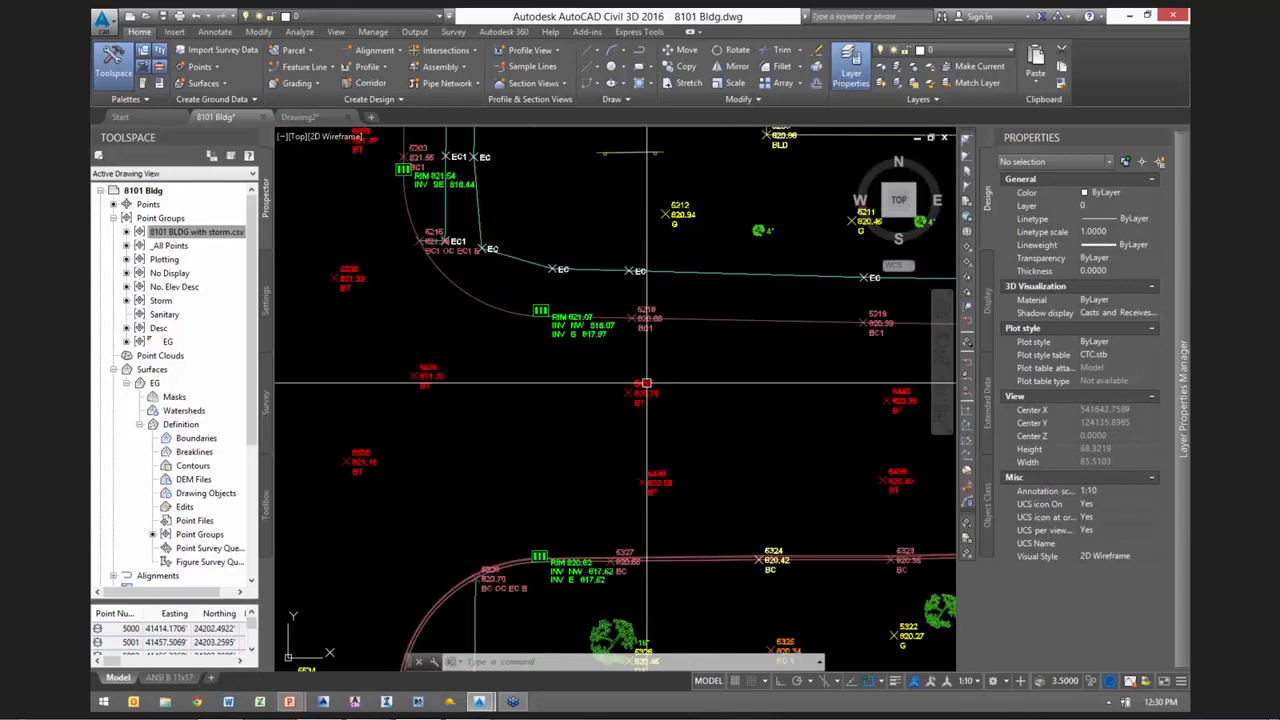
middle_drag(786, 391, 492, 419)
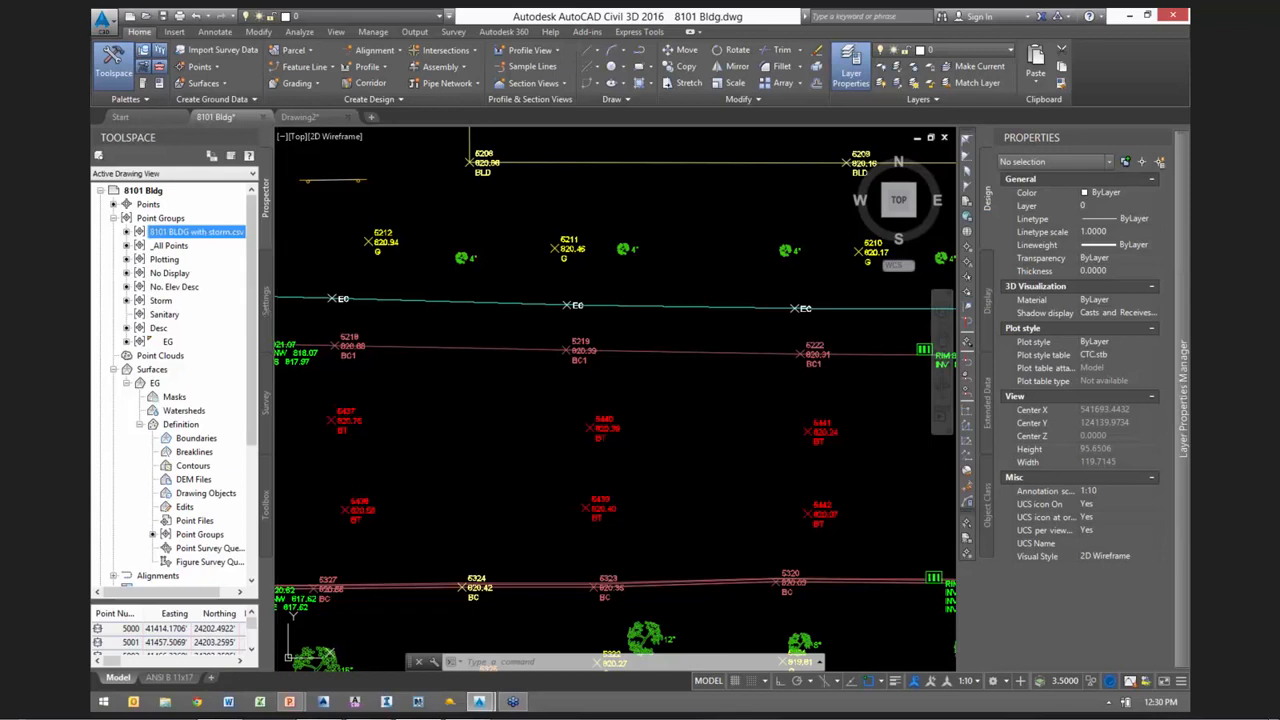
middle_drag(474, 268, 615, 300)
scroll(615, 300, up, 4)
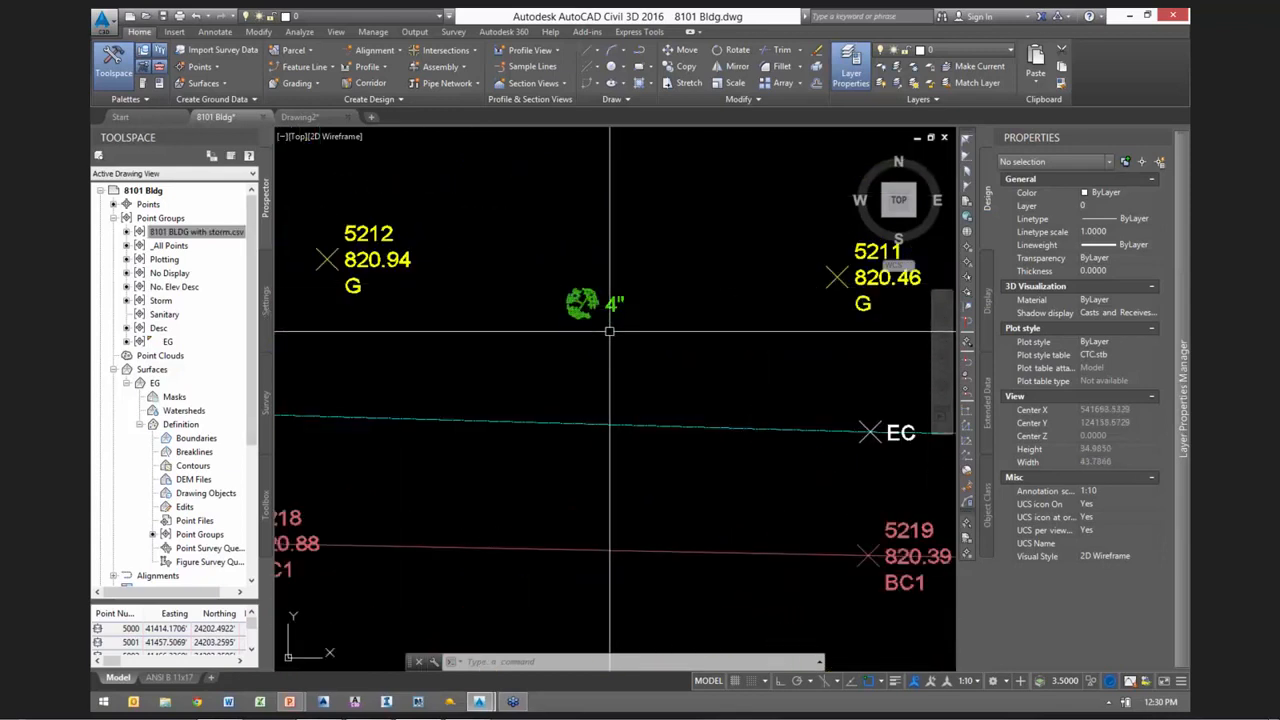
Open the properties of the No. Elev Desc point group and display its include criteria
click(185, 231)
right_click(176, 219)
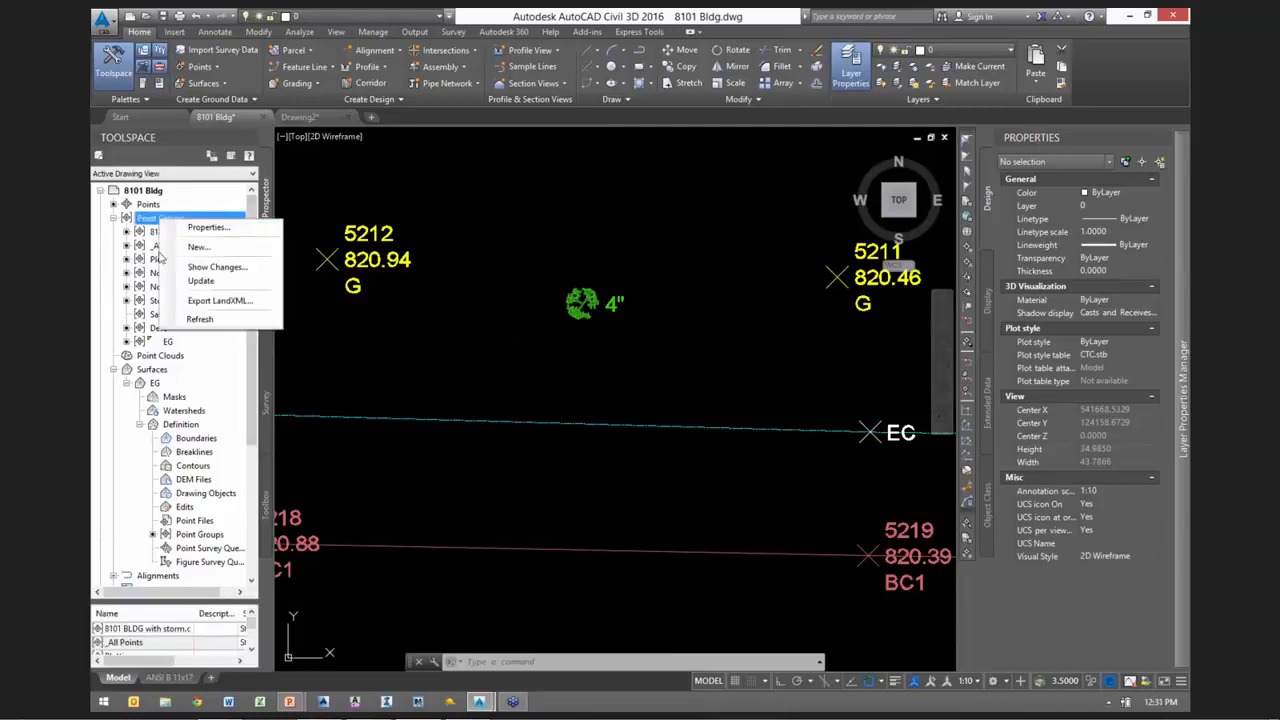
click(160, 259)
click(168, 287)
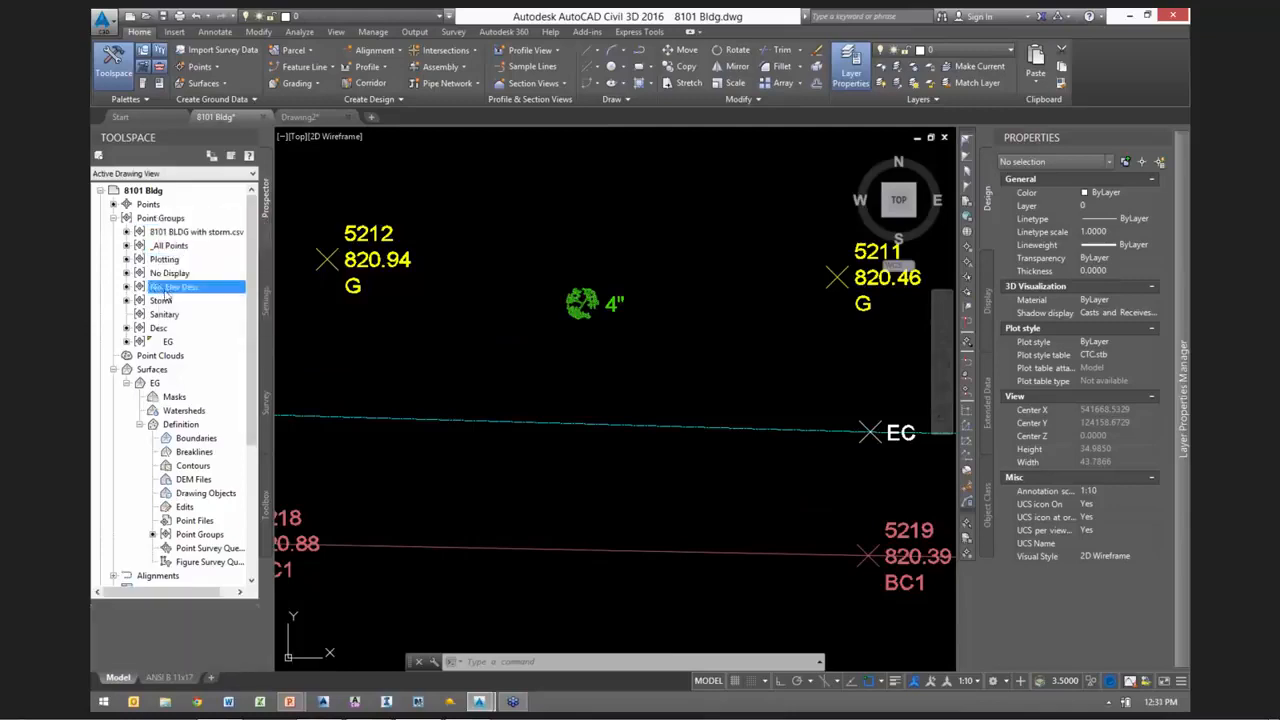
right_click(178, 289)
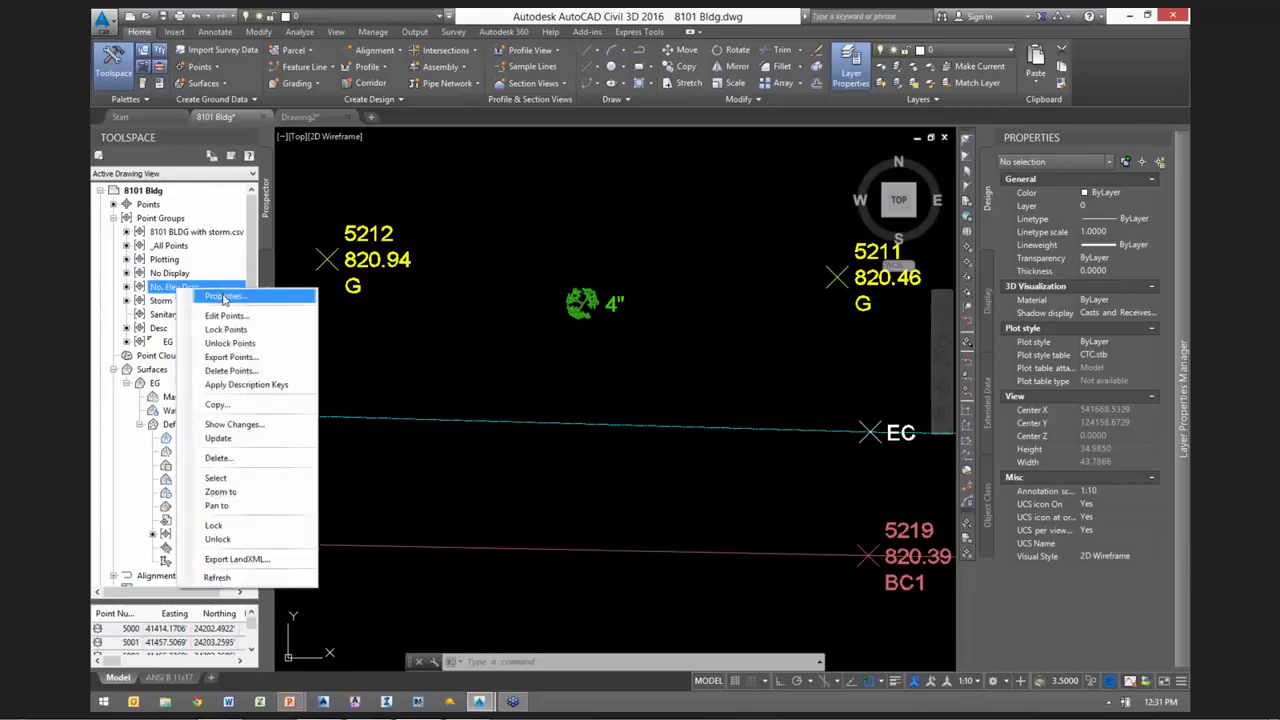
click(222, 296)
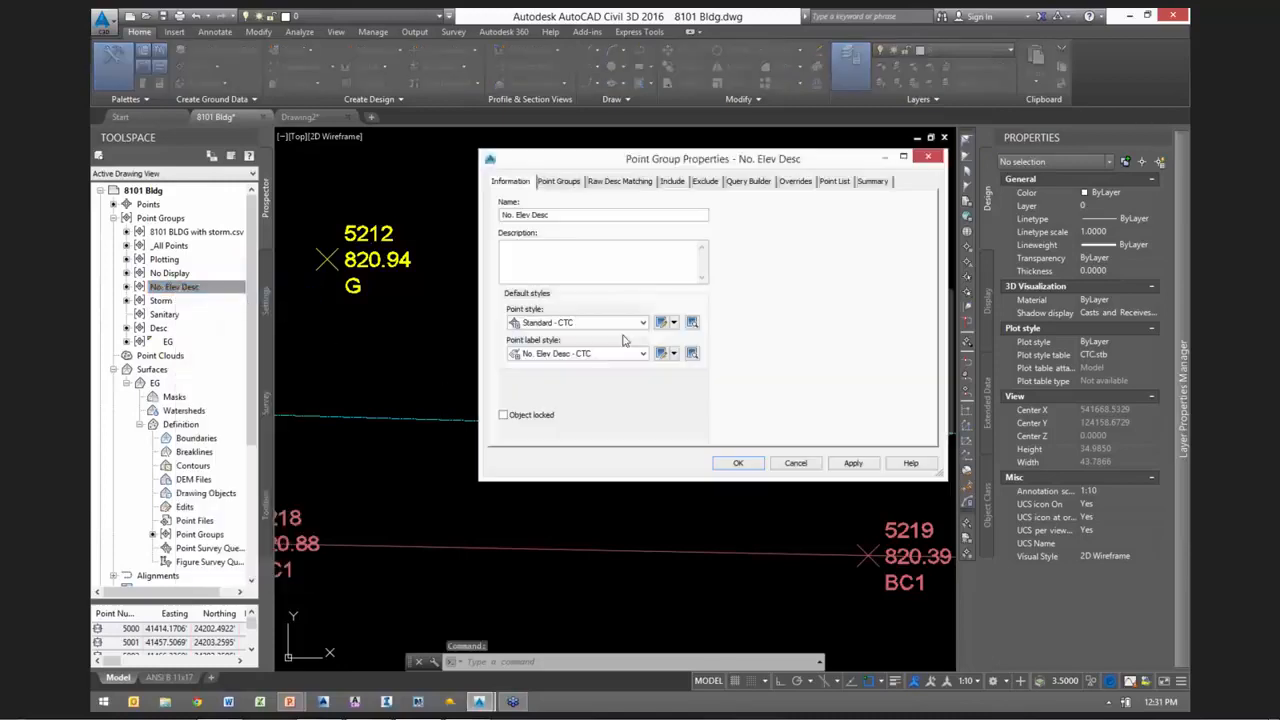
click(672, 181)
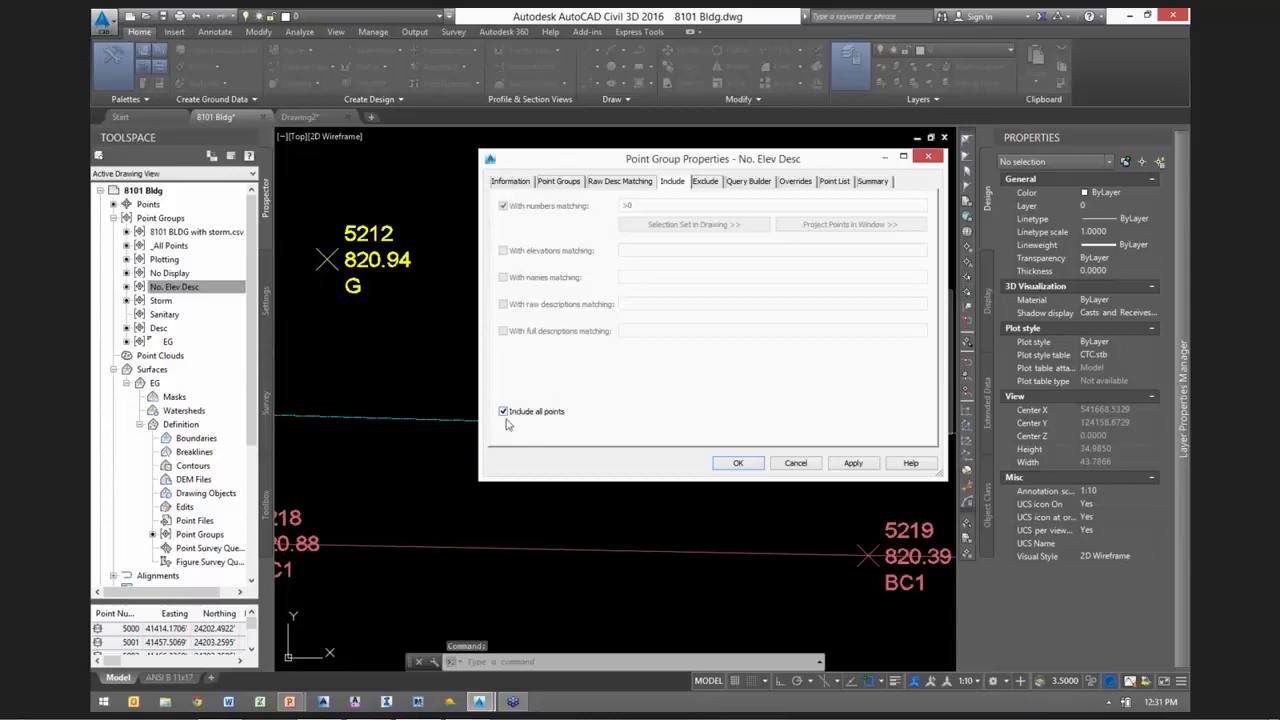
Check the property overrides of the No. Elev Desc point group and cancel its properties
click(796, 182)
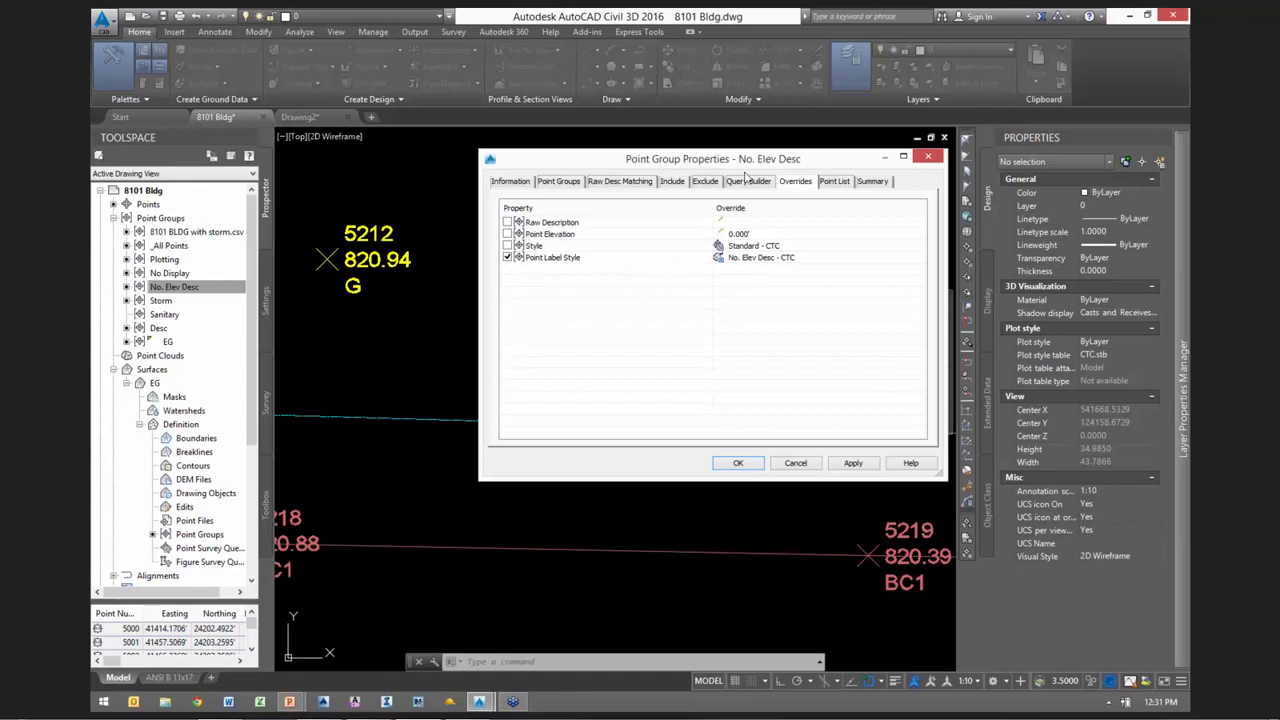
mouse_move(738, 161)
mouse_down()
mouse_move(670, 290)
mouse_move(590, 323)
mouse_up()
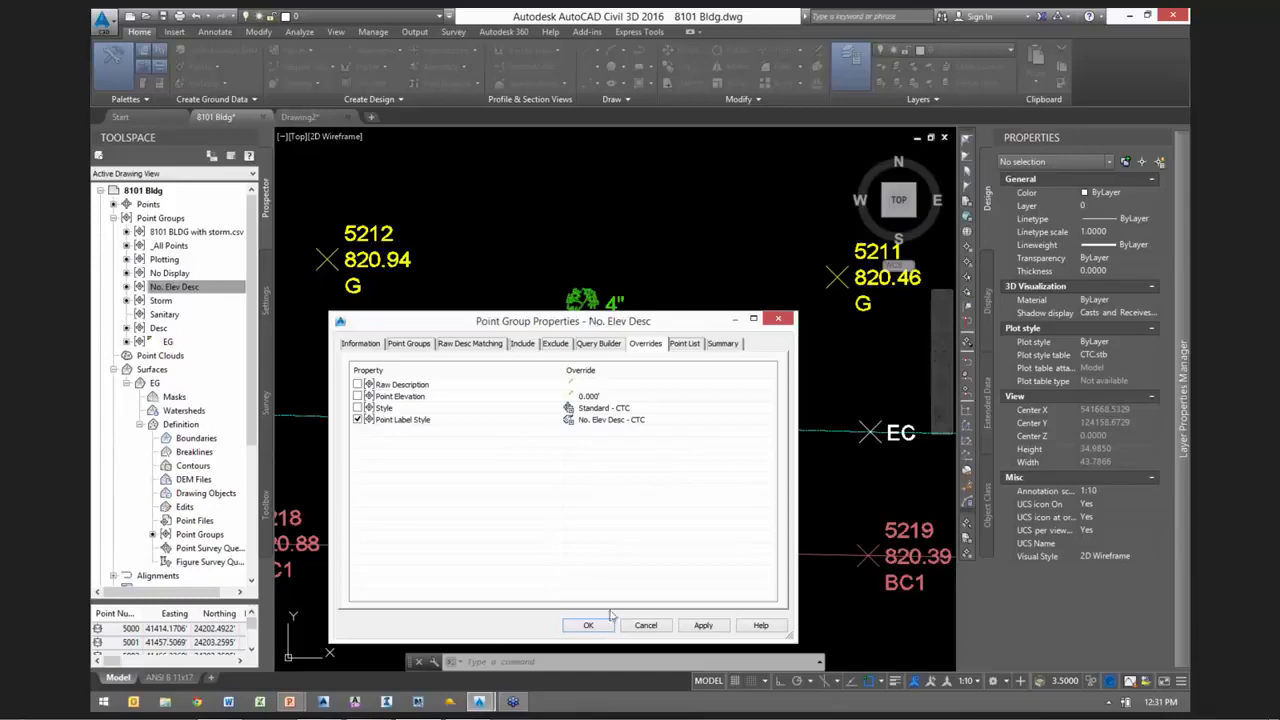
click(647, 625)
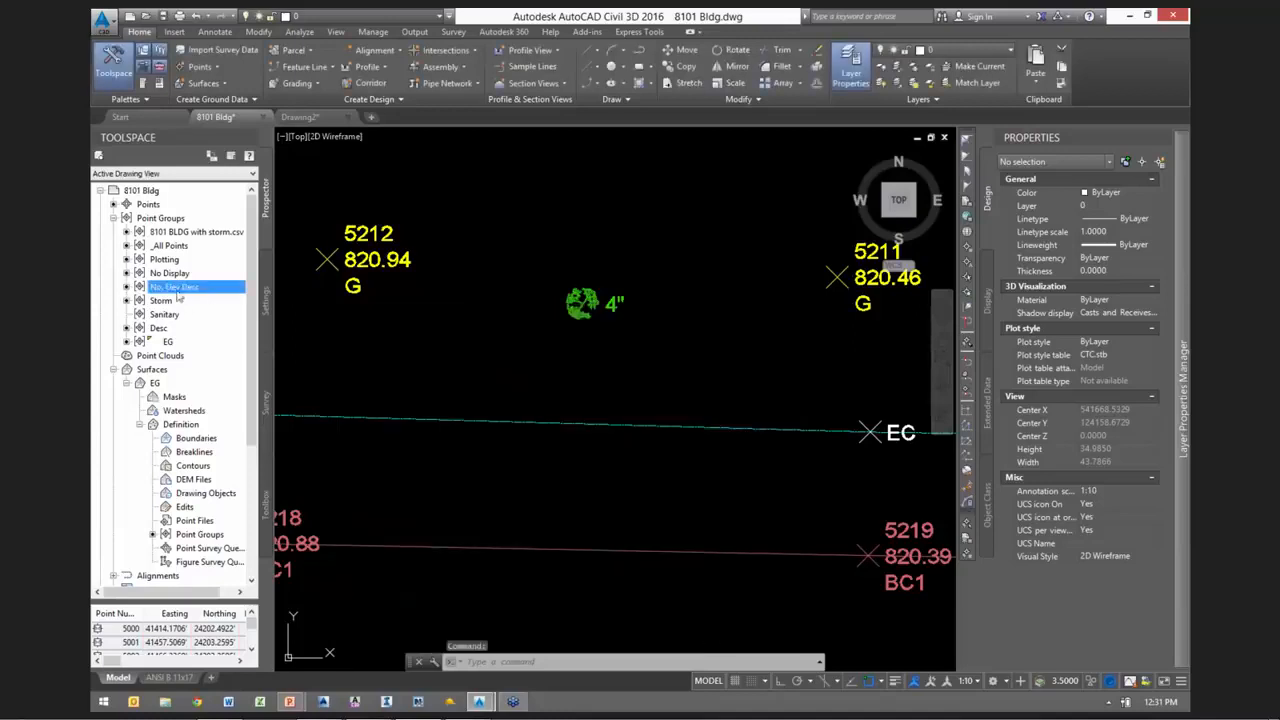
Open the properties of the 8101 BLDG with storm.csv point group, check its include criteria and overrides, and cancel
click(182, 232)
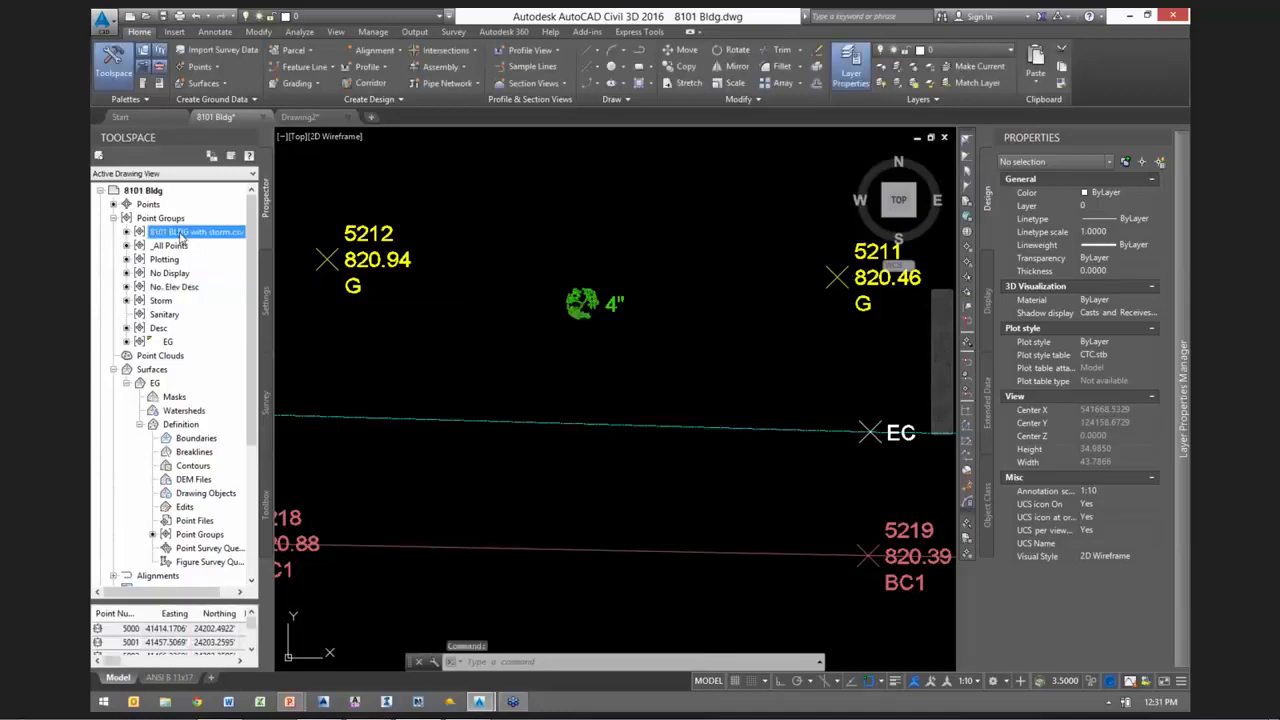
right_click(177, 233)
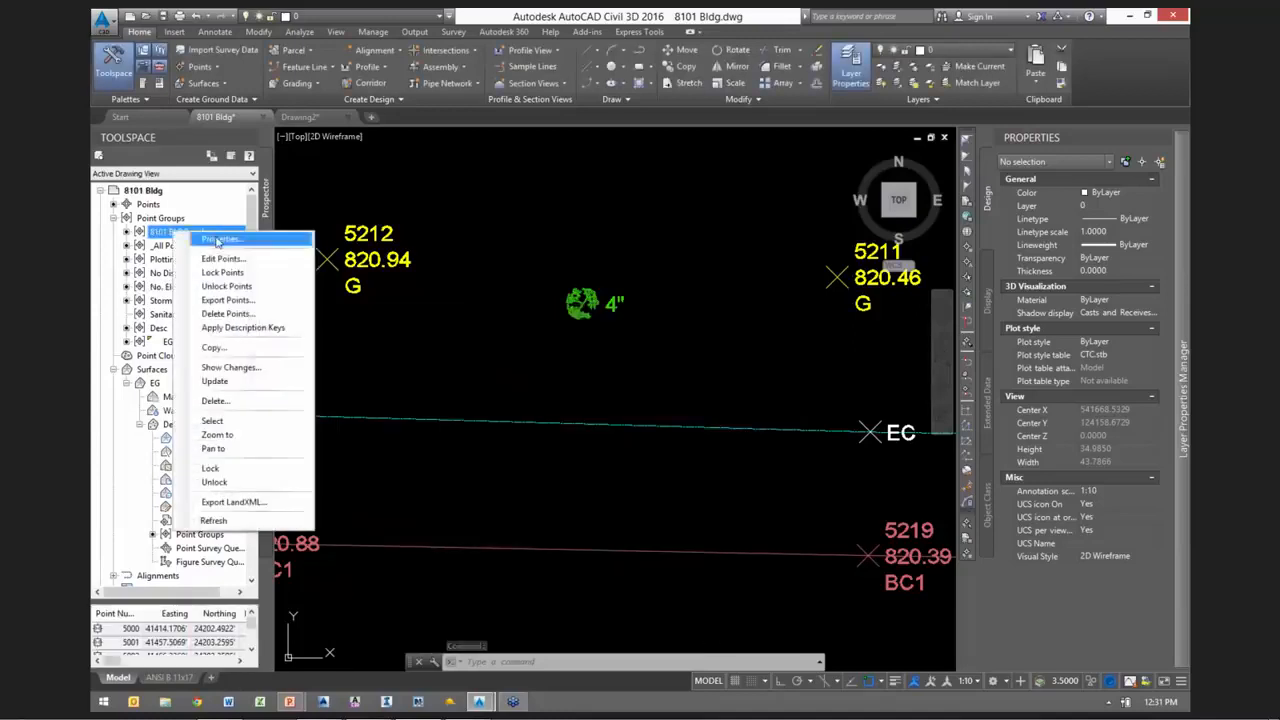
click(290, 240)
click(525, 346)
drag(534, 368, 471, 367)
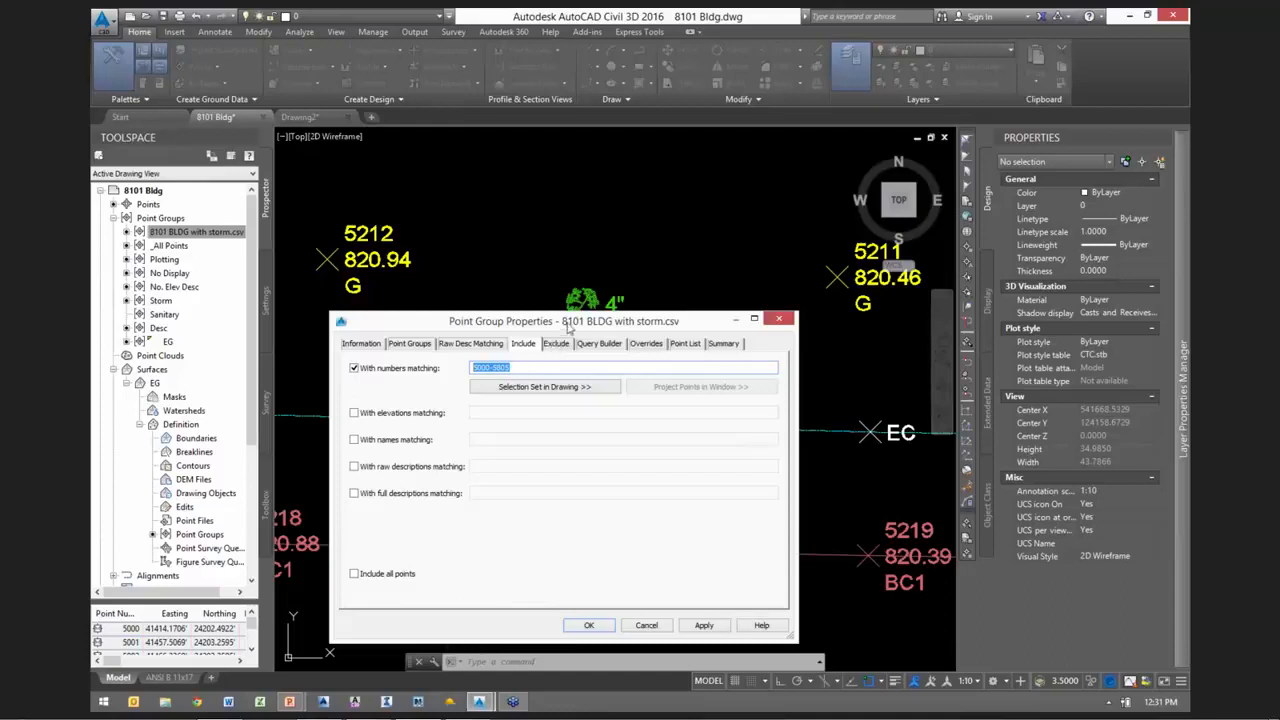
drag(582, 318, 600, 296)
click(679, 323)
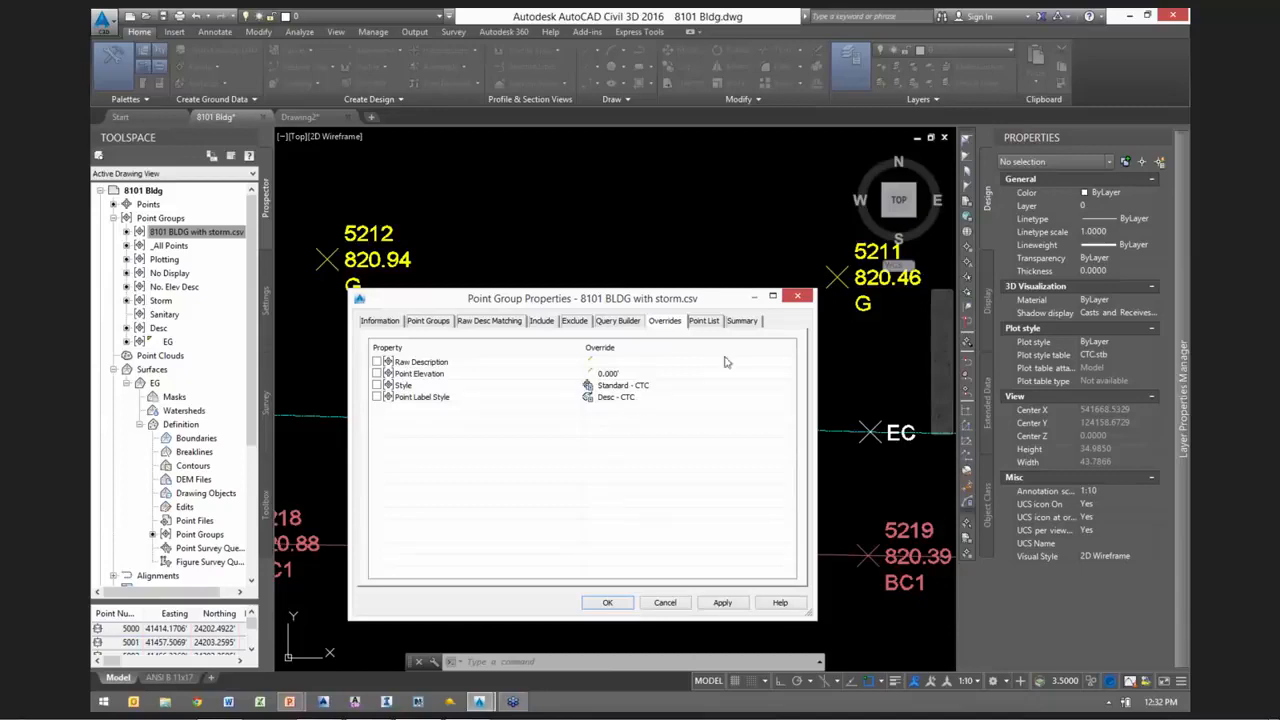
drag(691, 302, 707, 231)
click(680, 532)
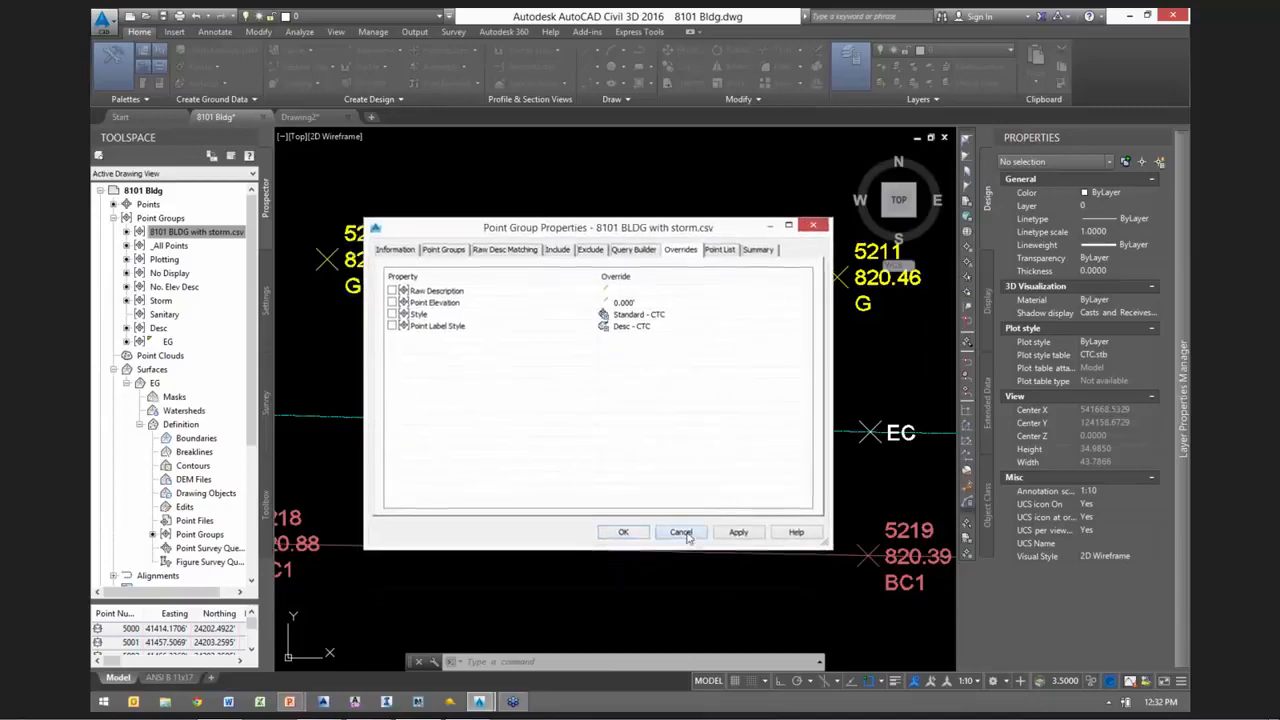
Move the No. Elev Desc point group to the top of the point group display order
click(178, 287)
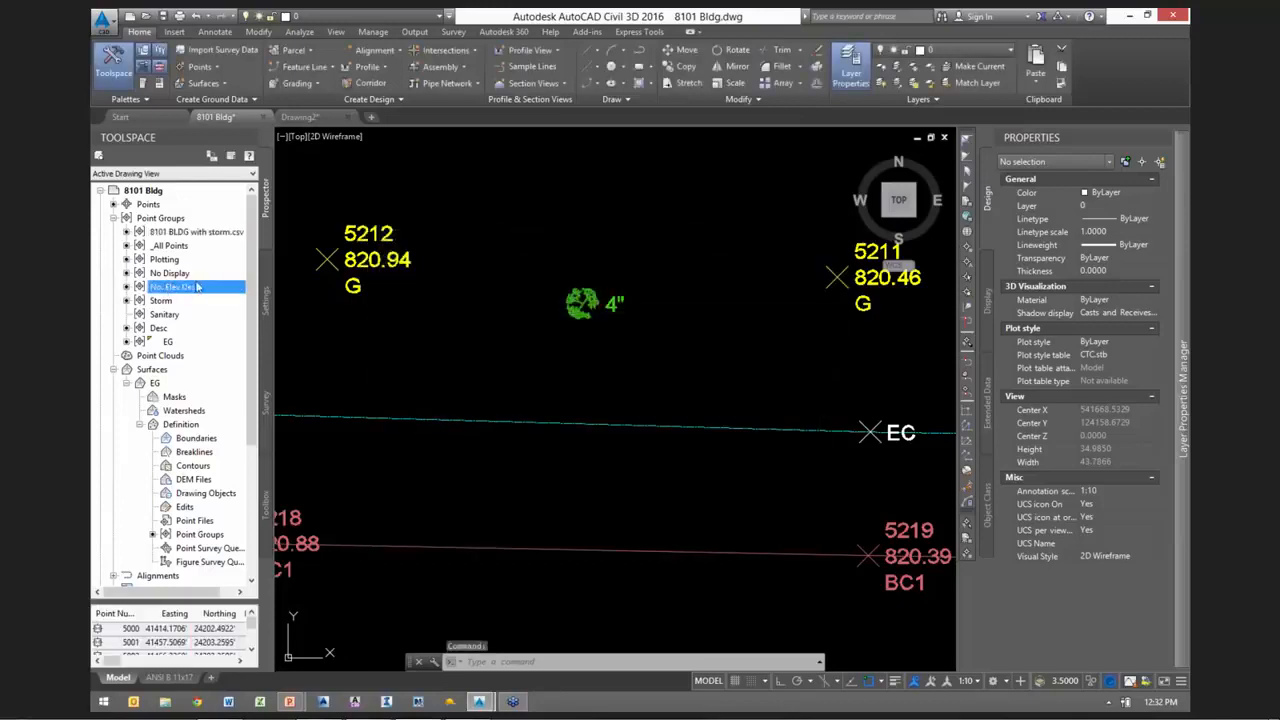
right_click(160, 218)
click(180, 228)
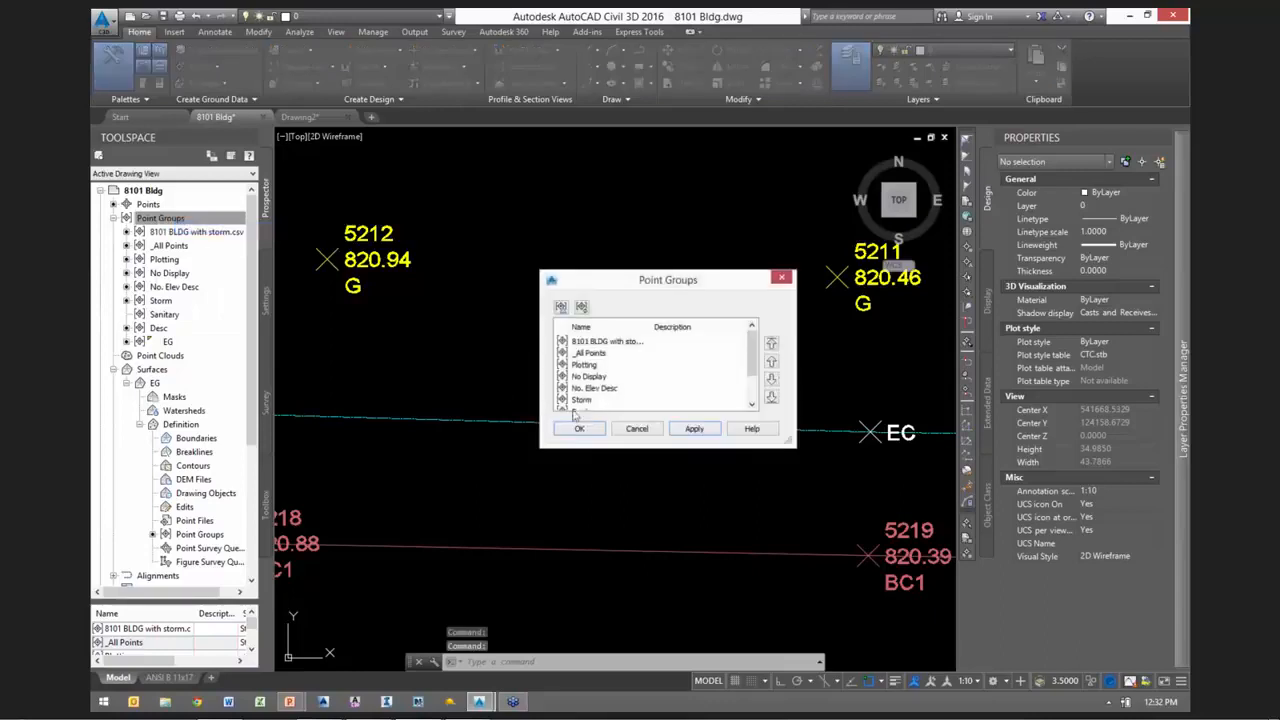
click(604, 390)
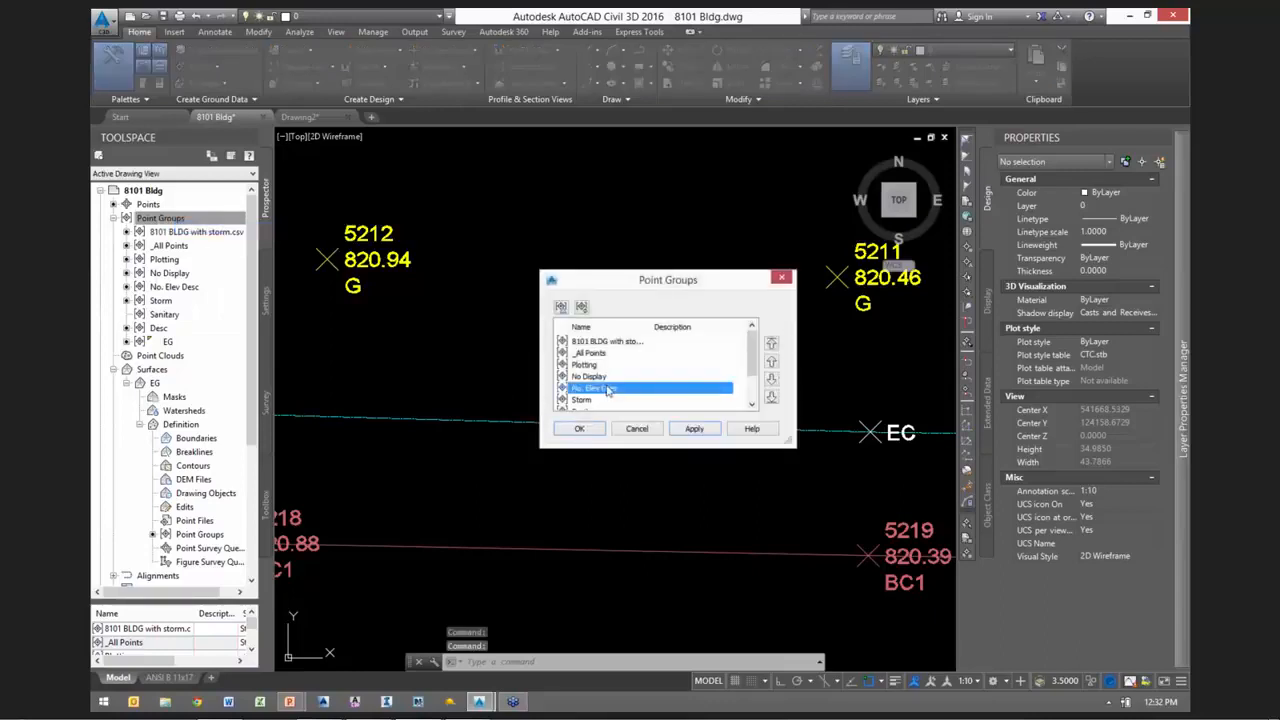
click(772, 344)
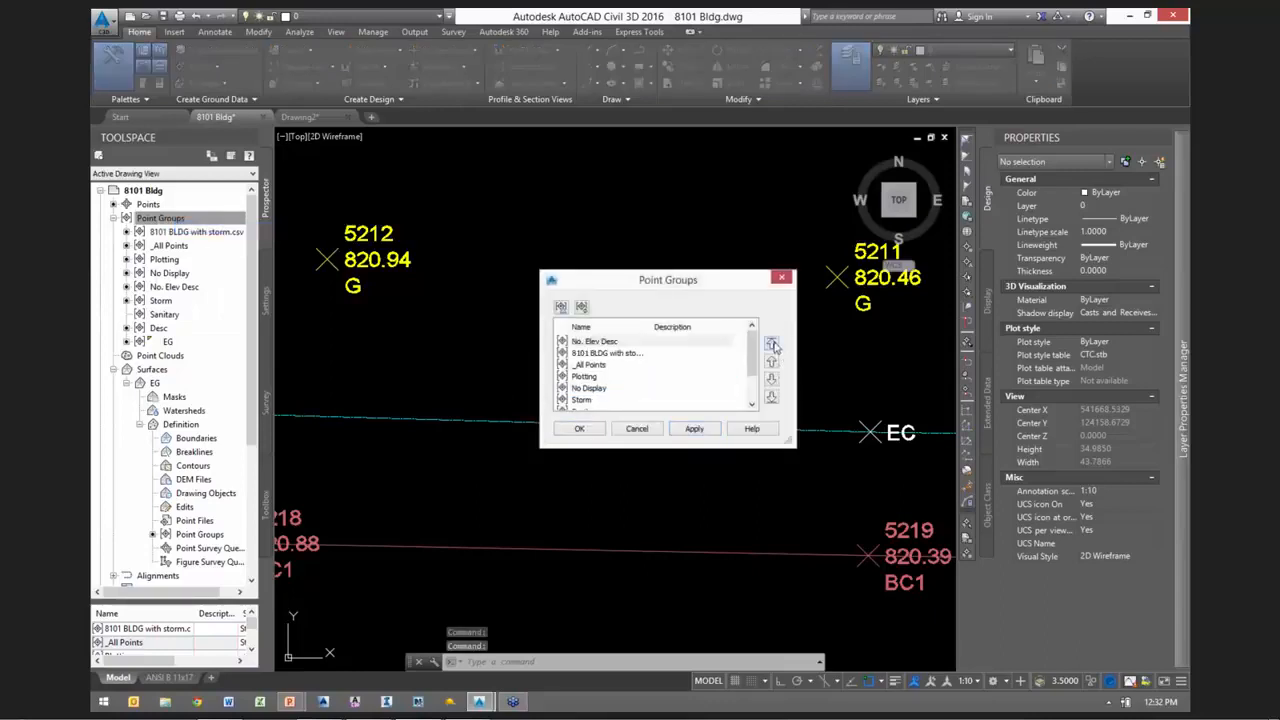
click(623, 344)
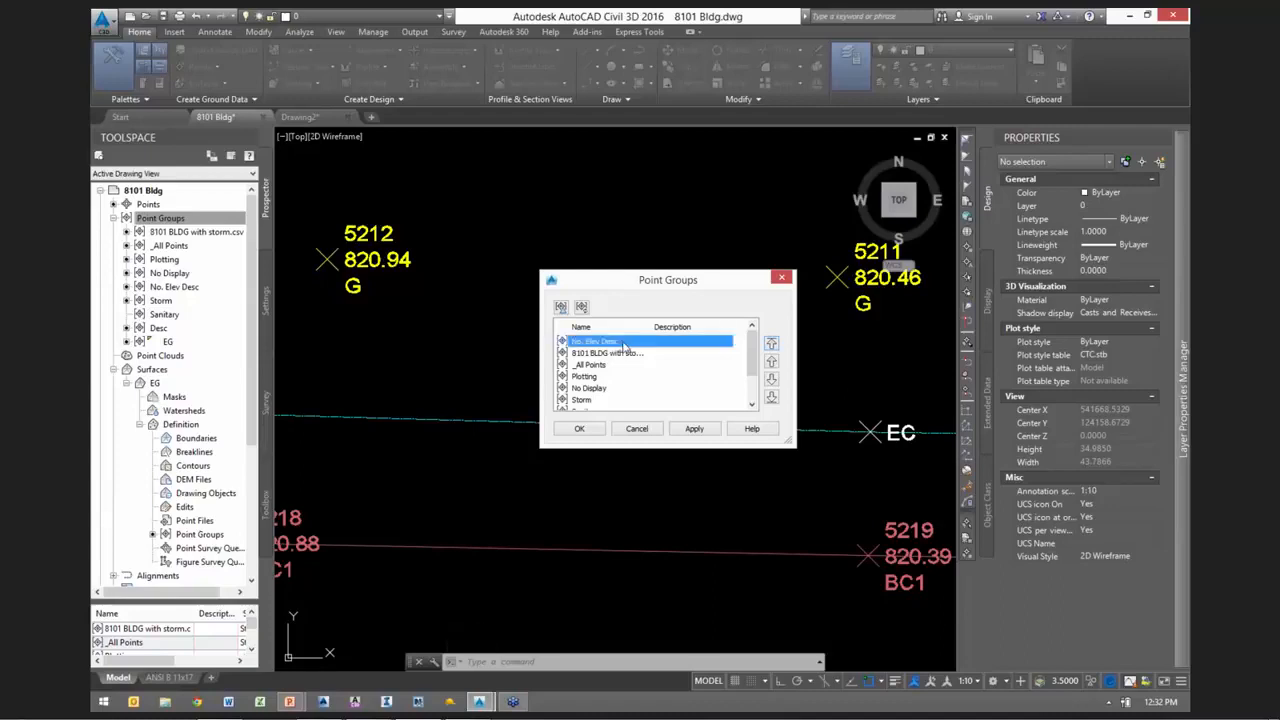
click(582, 429)
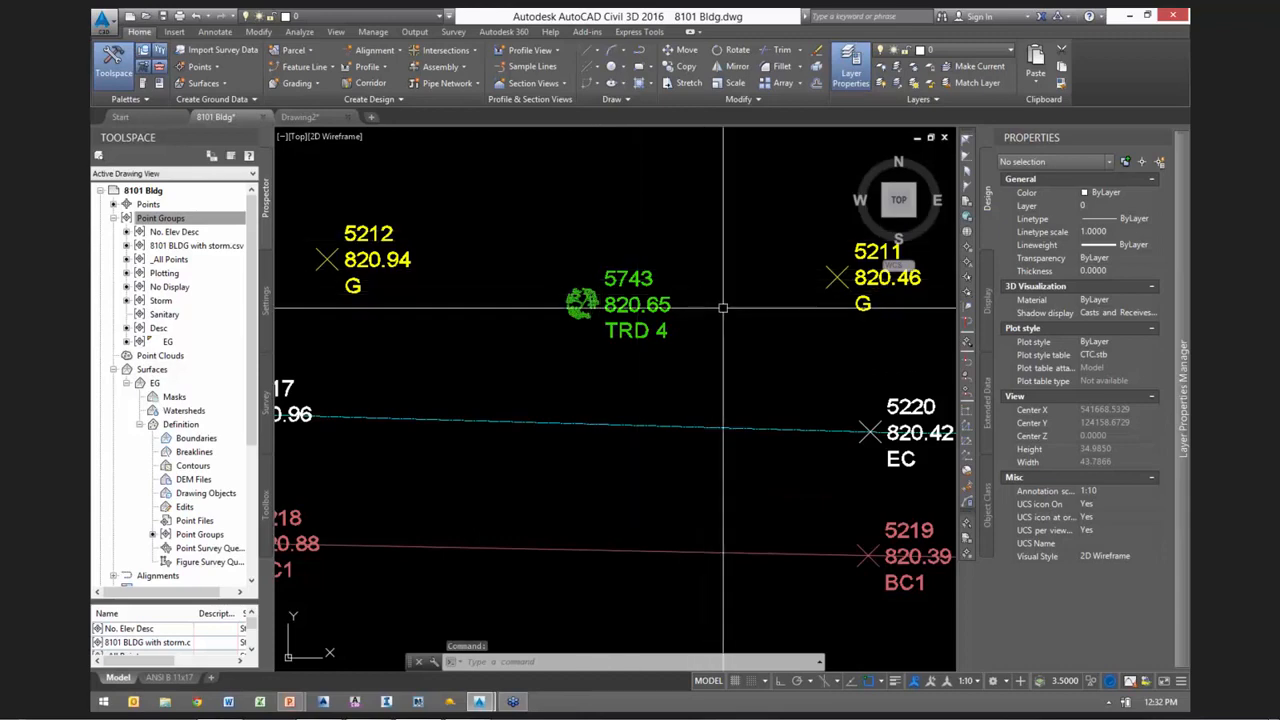
Examine the point labels of the trees, curbs, catch basins and ground shots along the road and near the building
scroll(725, 313, down, 3)
scroll(725, 313, down, 1)
scroll(463, 409, up, 2)
scroll(659, 410, down, 3)
mouse_move(354, 642)
middle_down()
mouse_move(728, 460)
mouse_move(697, 486)
mouse_move(560, 333)
mouse_move(405, 221)
middle_up()
mouse_move(731, 404)
middle_down()
mouse_move(680, 440)
mouse_move(632, 502)
middle_up()
mouse_move(813, 407)
middle_down()
mouse_move(721, 420)
mouse_move(414, 512)
mouse_move(312, 563)
middle_up()
mouse_move(857, 471)
middle_down()
mouse_move(690, 515)
mouse_move(550, 581)
middle_up()
middle_drag(592, 370, 752, 487)
middle_drag(391, 466, 917, 449)
scroll(637, 434, up, 3)
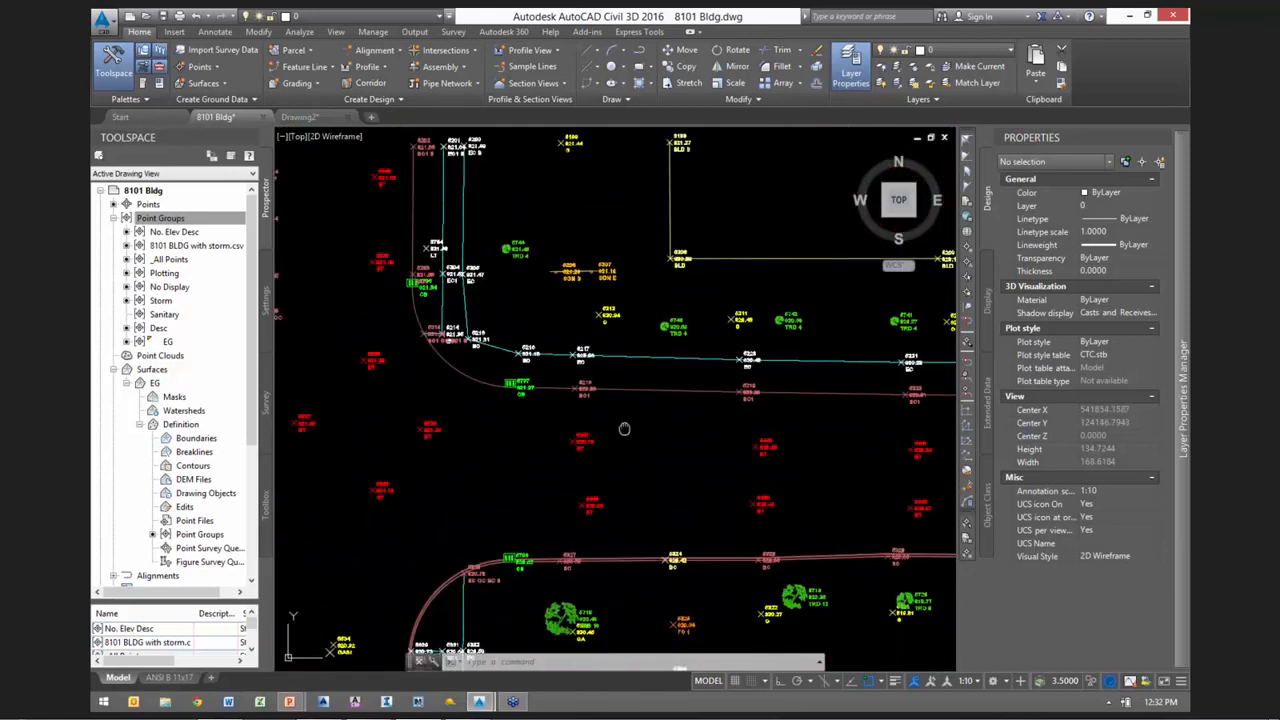
scroll(625, 429, up, 2)
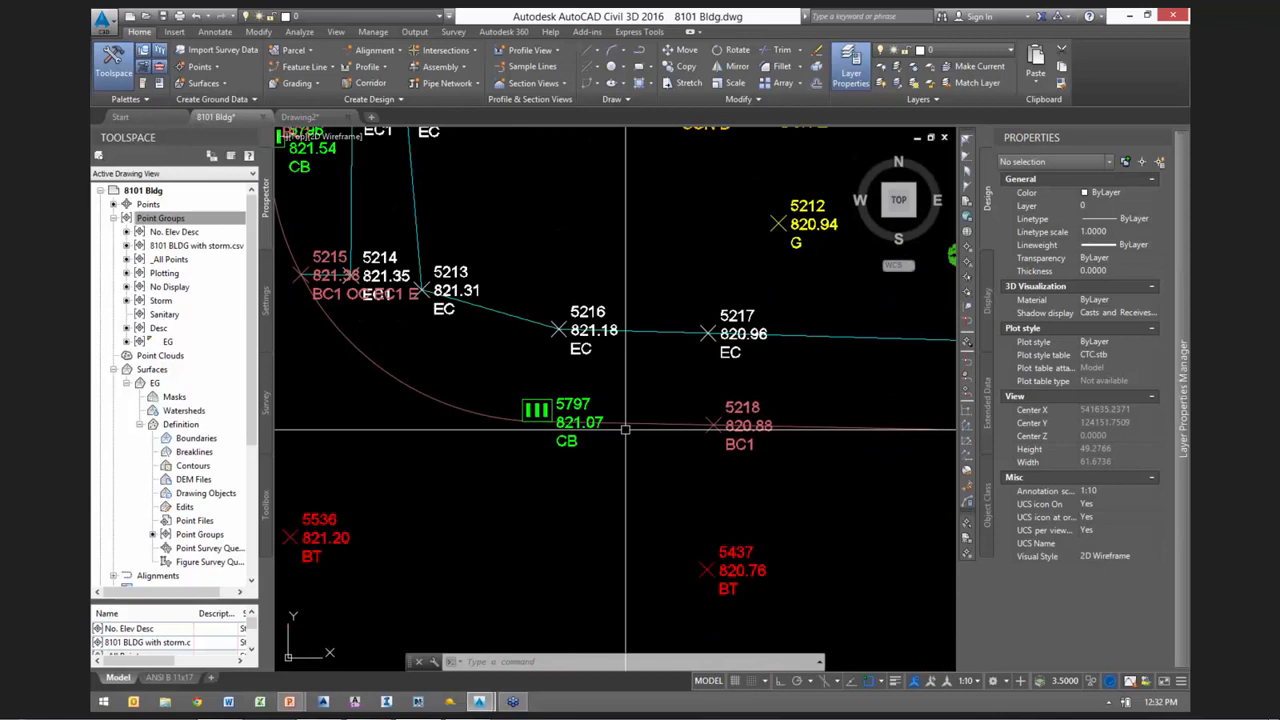
middle_drag(885, 394, 523, 592)
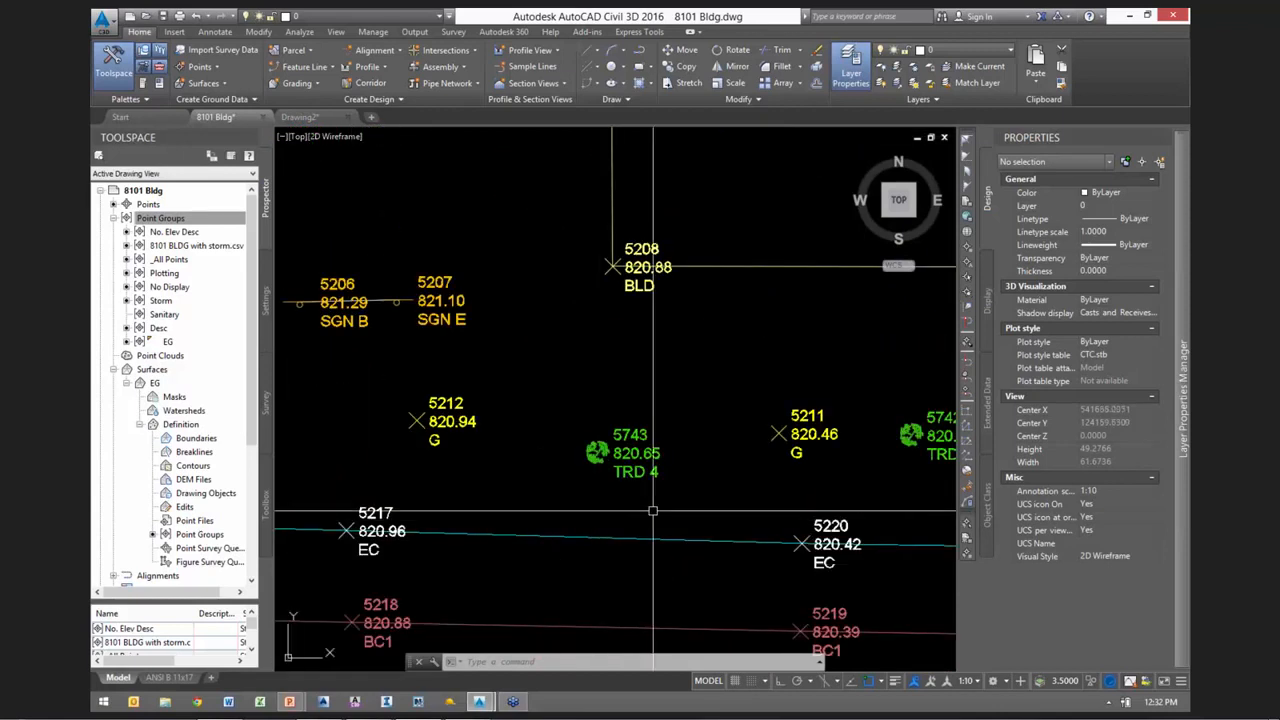
middle_drag(724, 525, 681, 420)
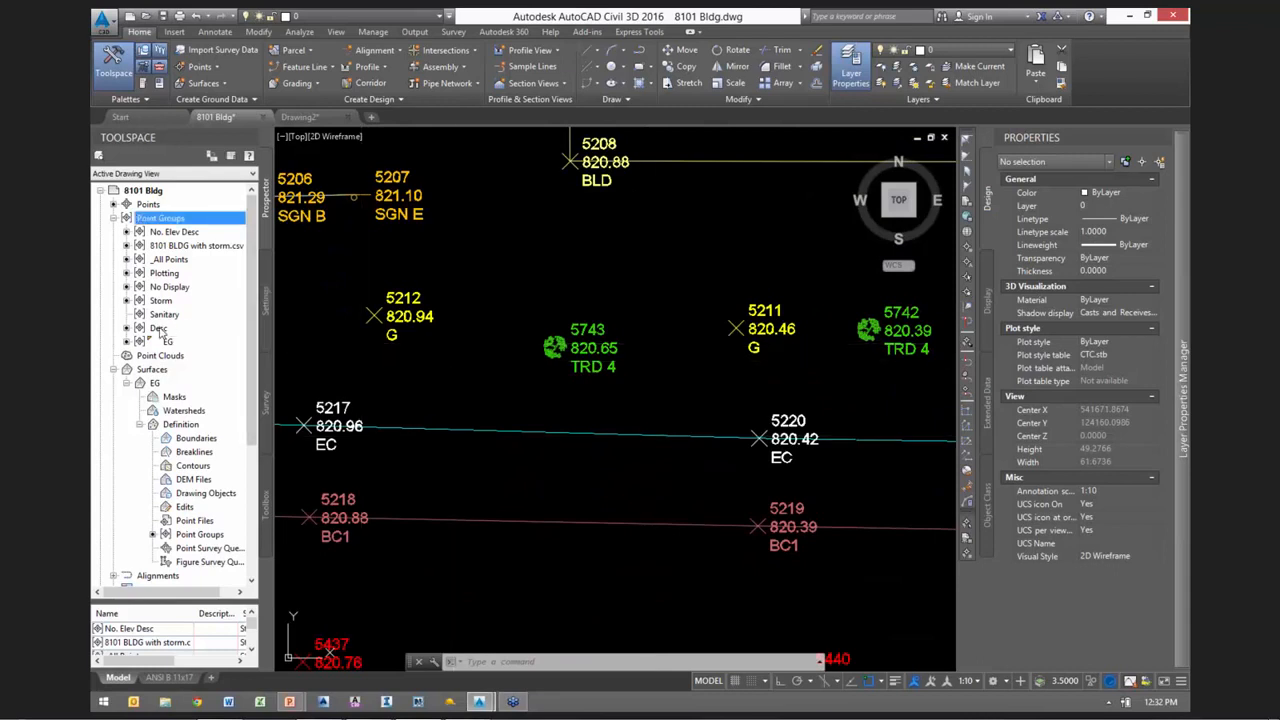
Open the properties of the Desc point group, check its label style and overrides, and cancel
right_click(158, 330)
click(205, 338)
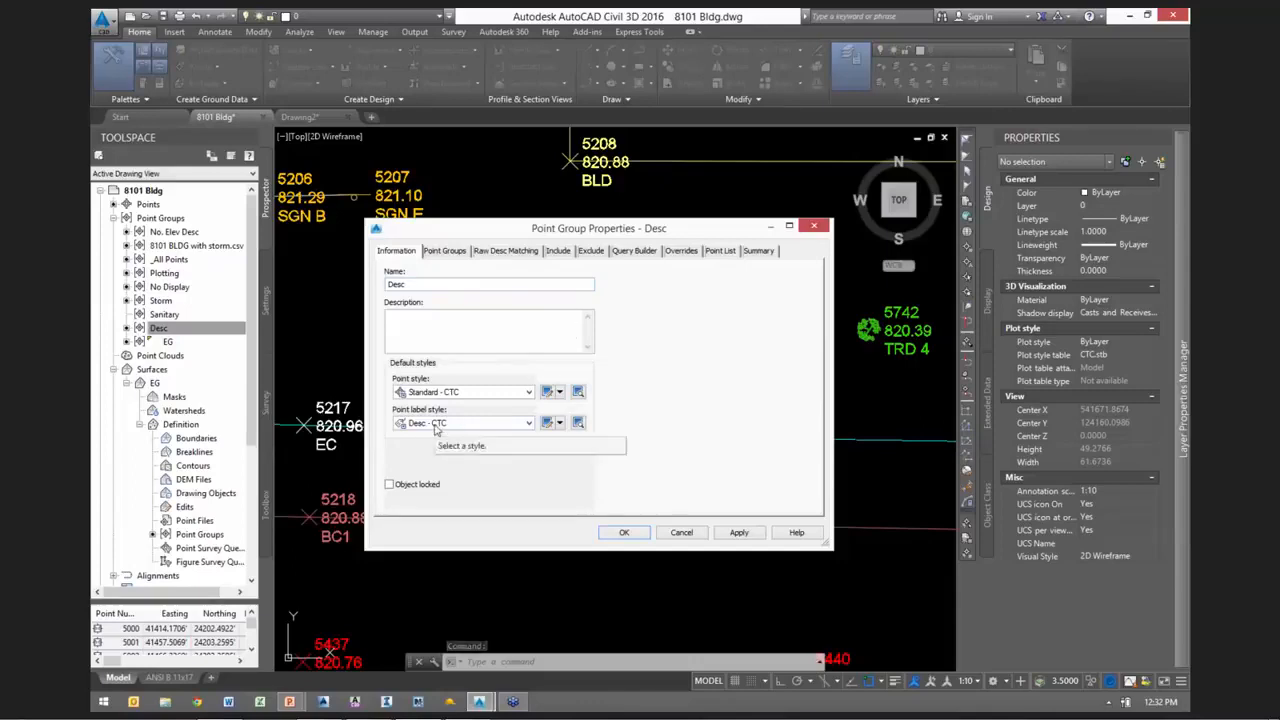
click(681, 251)
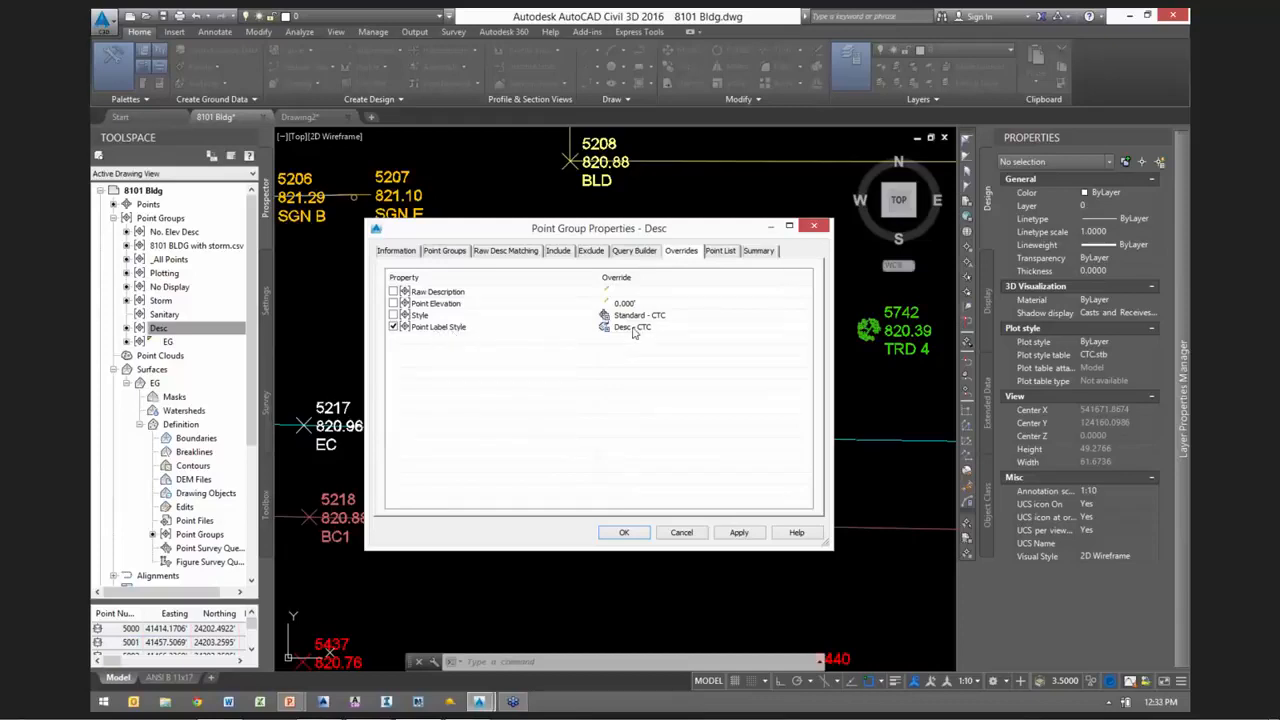
click(677, 534)
Move the Desc point group to the top of the point group display order
right_click(158, 220)
click(203, 226)
click(588, 388)
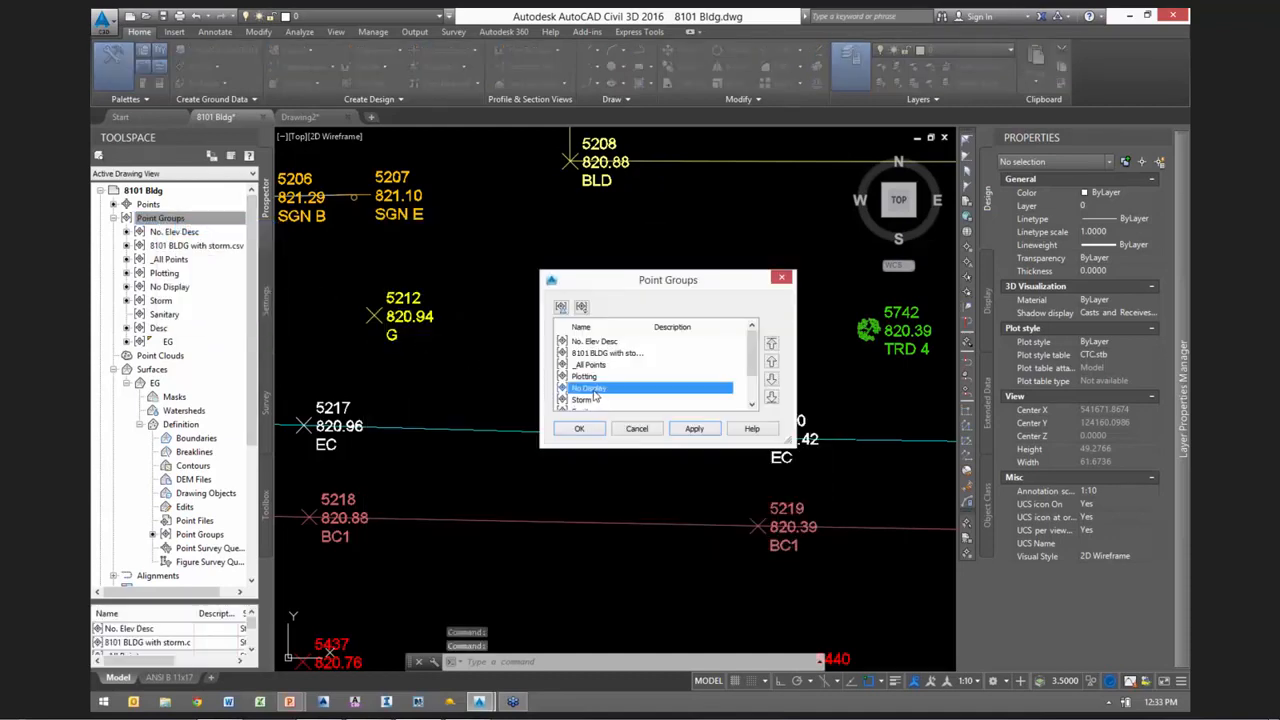
scroll(592, 393, down, 1)
click(580, 388)
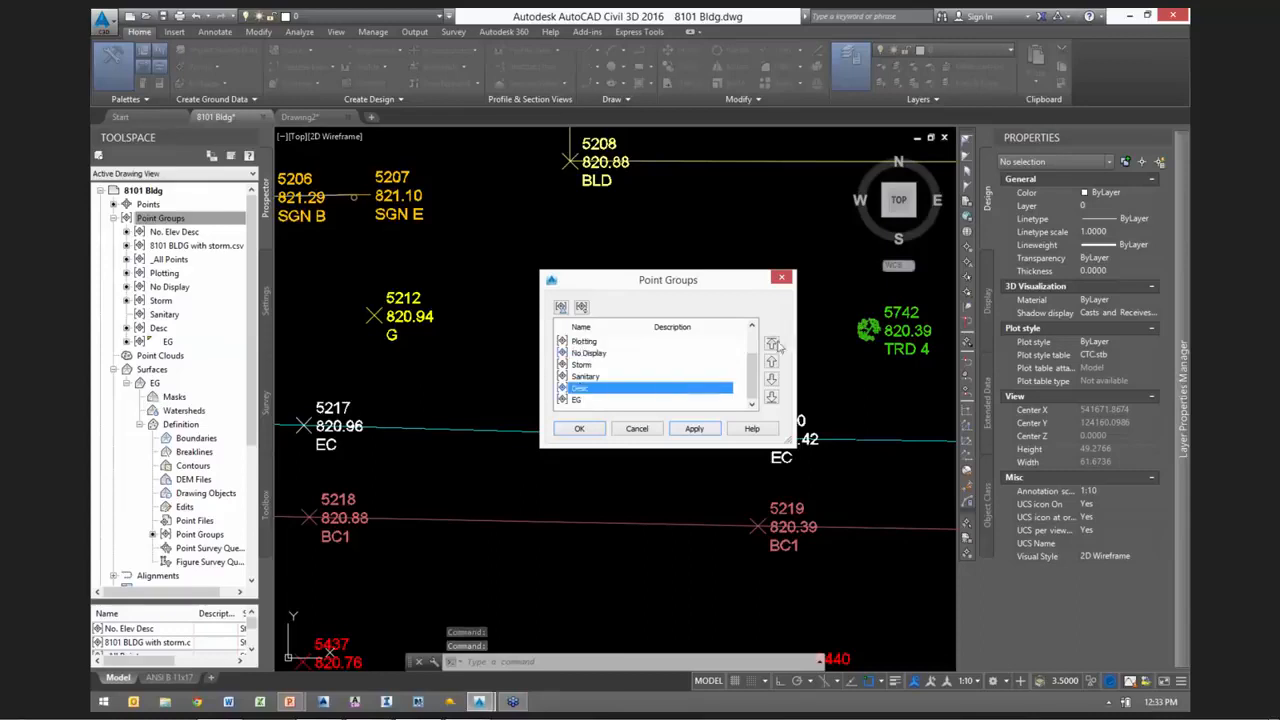
click(771, 343)
click(585, 432)
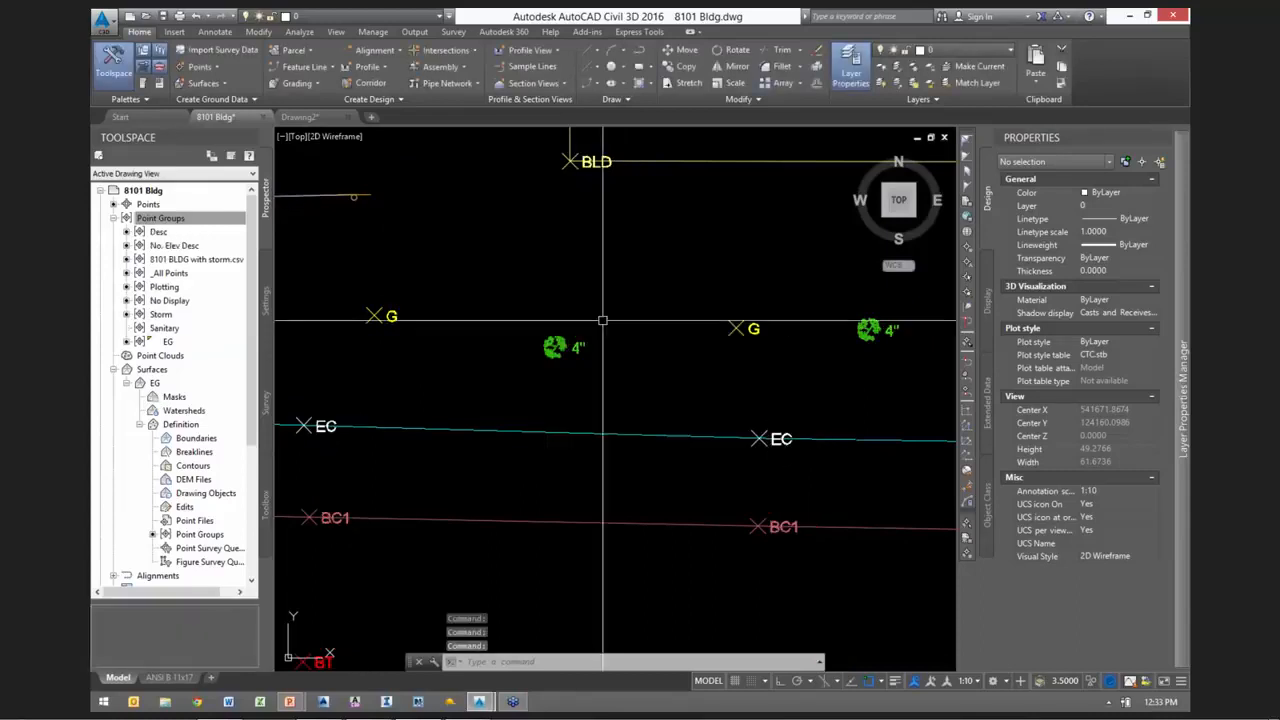
Examine the point labels around the curved curb corner and across the road
scroll(602, 320, down, 4)
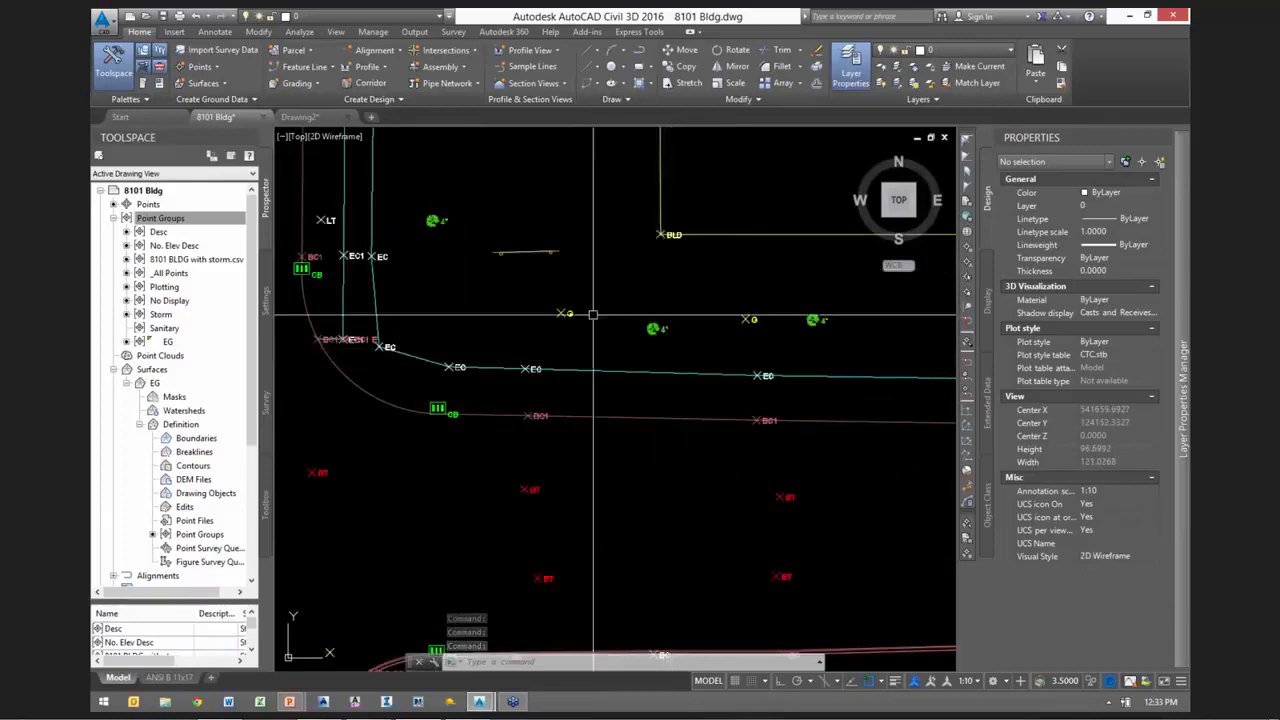
scroll(600, 395, up, 2)
scroll(540, 440, down, 1)
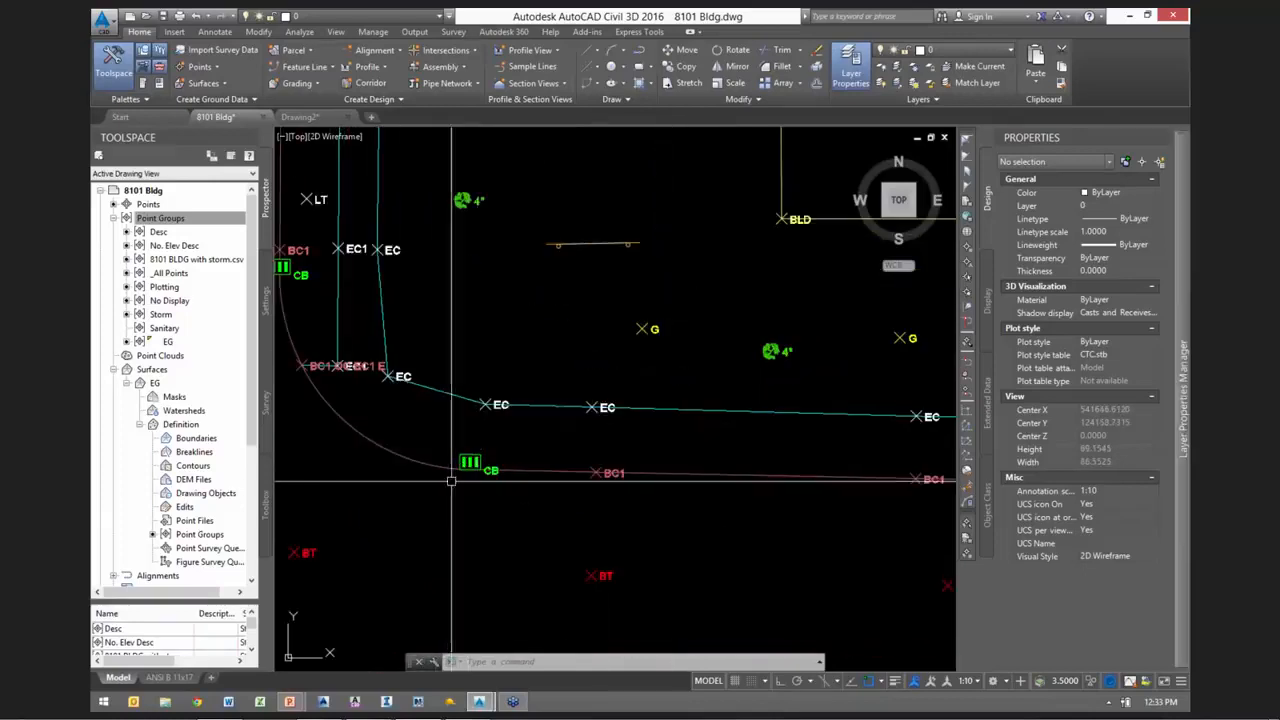
scroll(537, 358, down, 1)
middle_drag(715, 560, 662, 474)
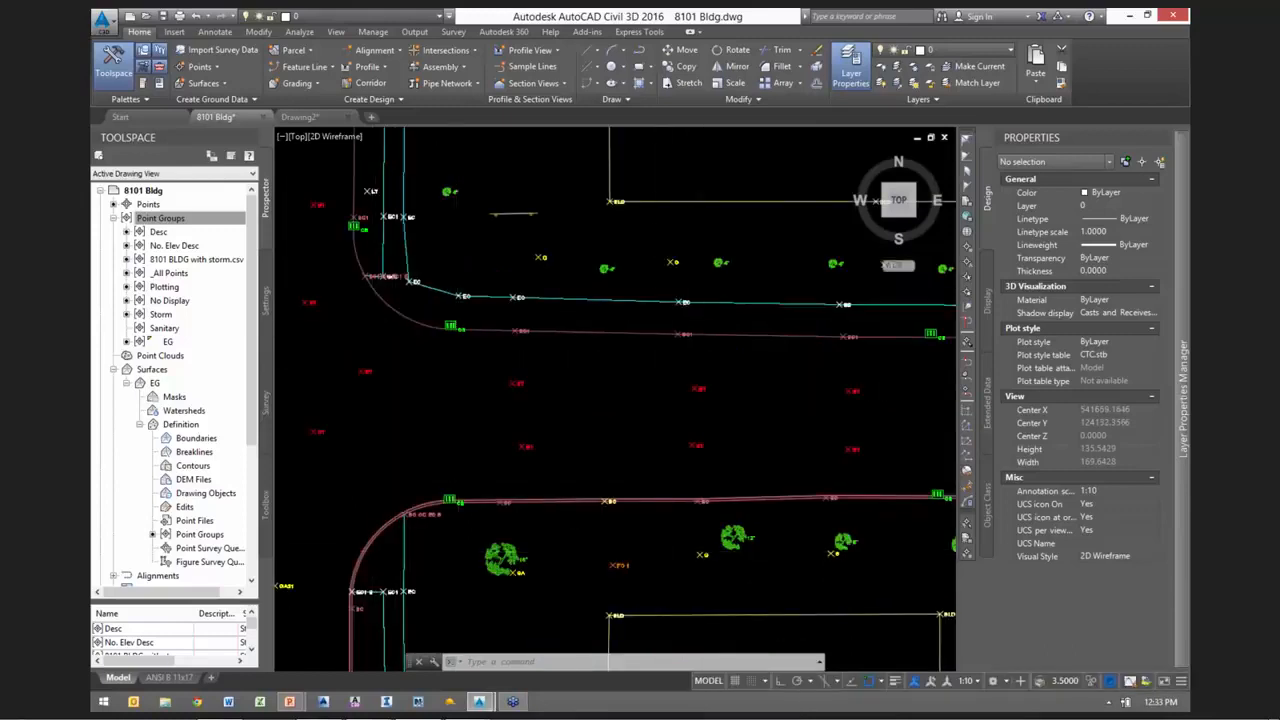
scroll(463, 301, up, 6)
Create a copy of the No. Elev Desc point group
right_click(152, 220)
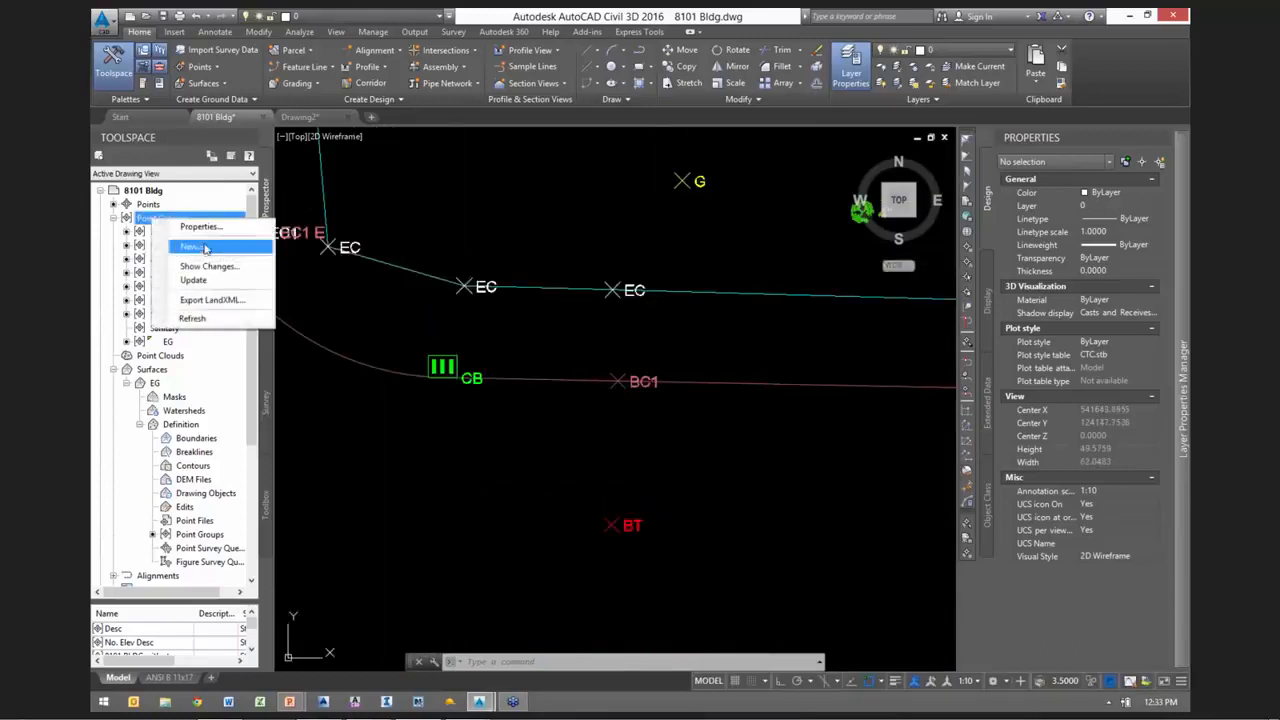
click(139, 219)
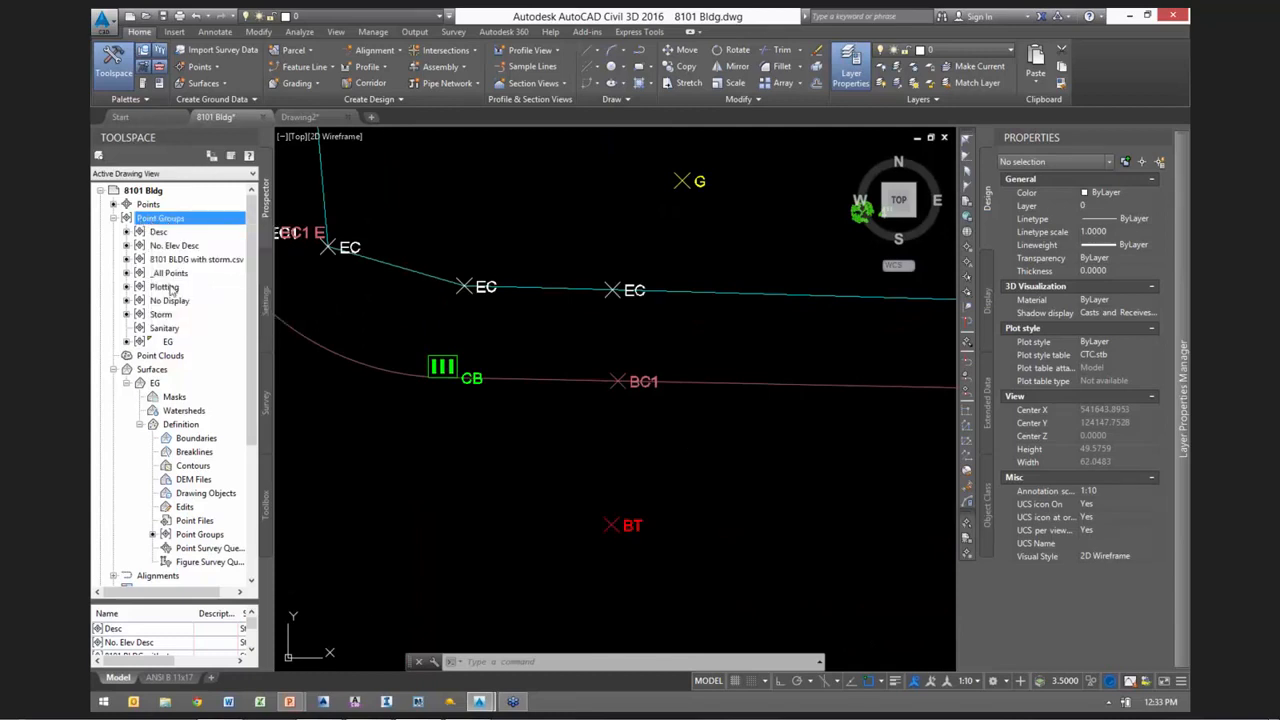
click(158, 247)
right_click(160, 247)
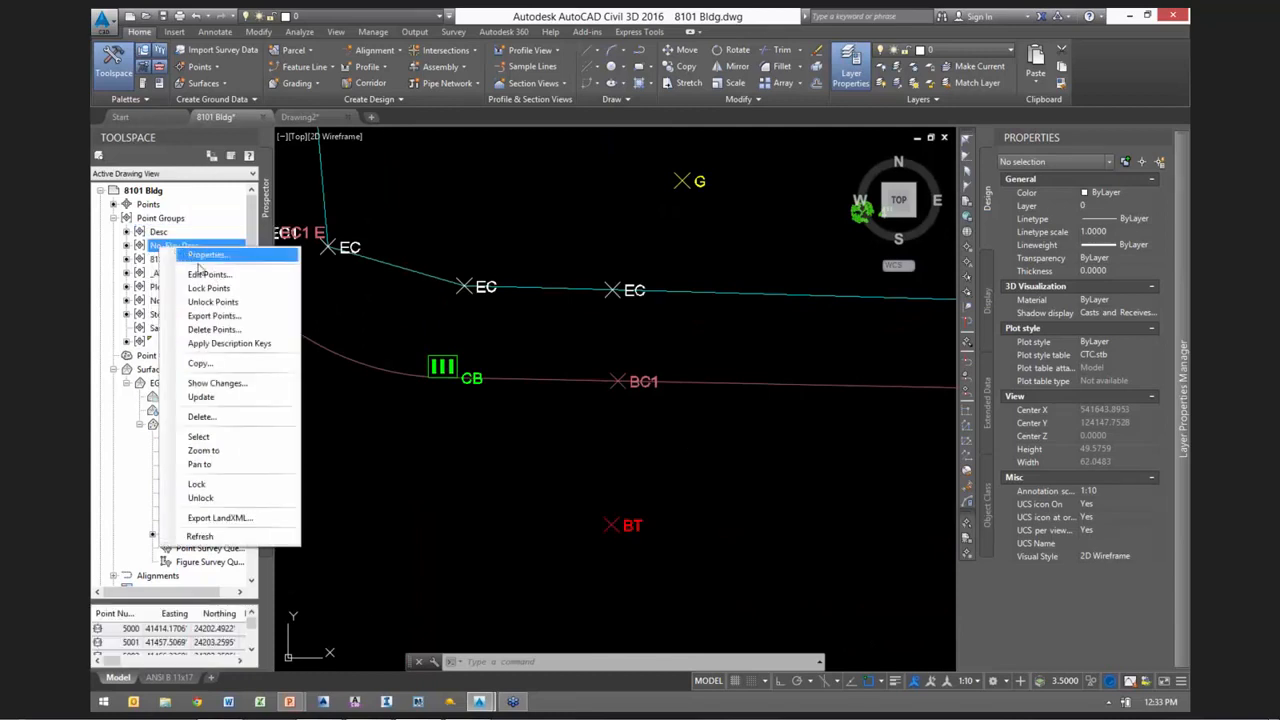
click(205, 366)
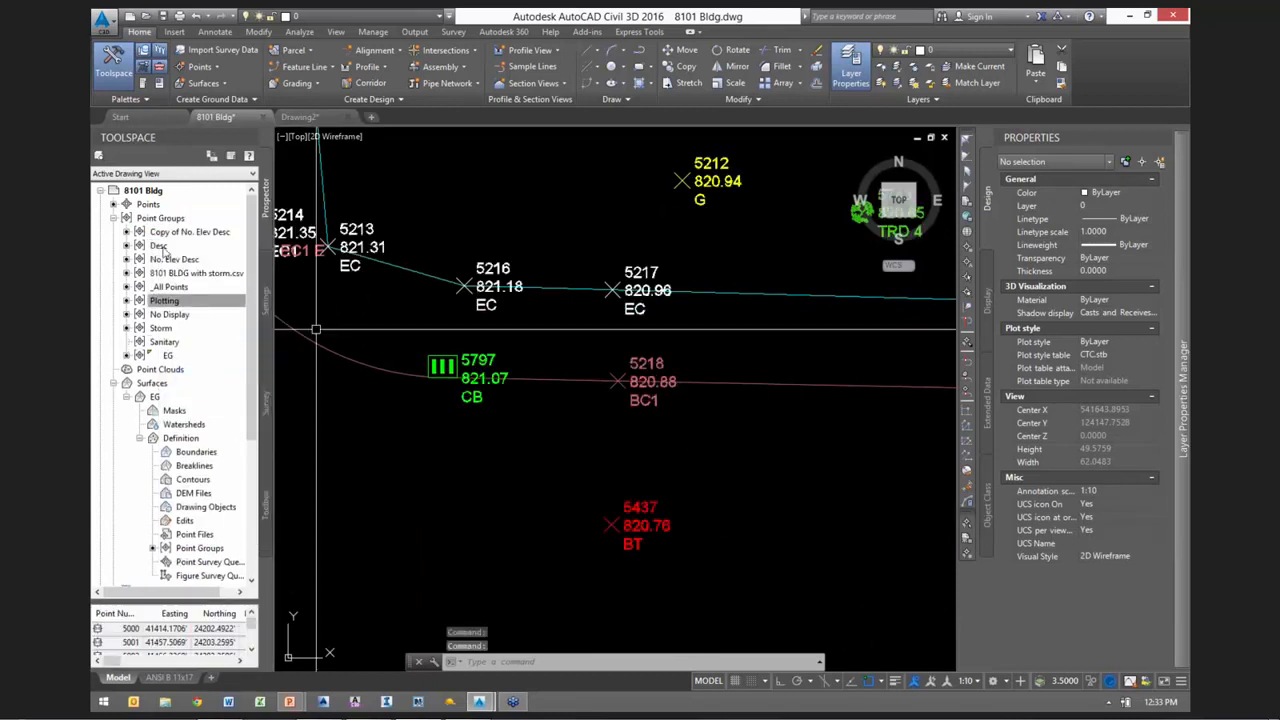
Rename the copied No. Elev Desc point group as STandard X
right_click(187, 234)
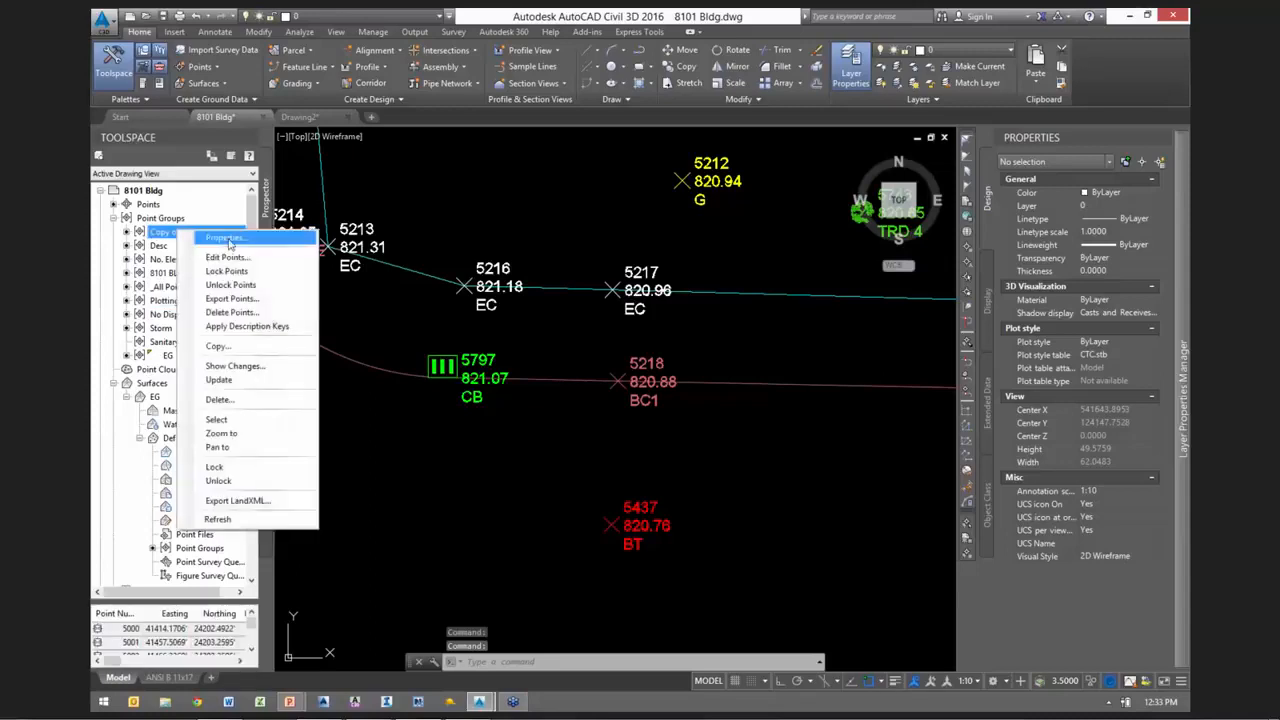
click(227, 239)
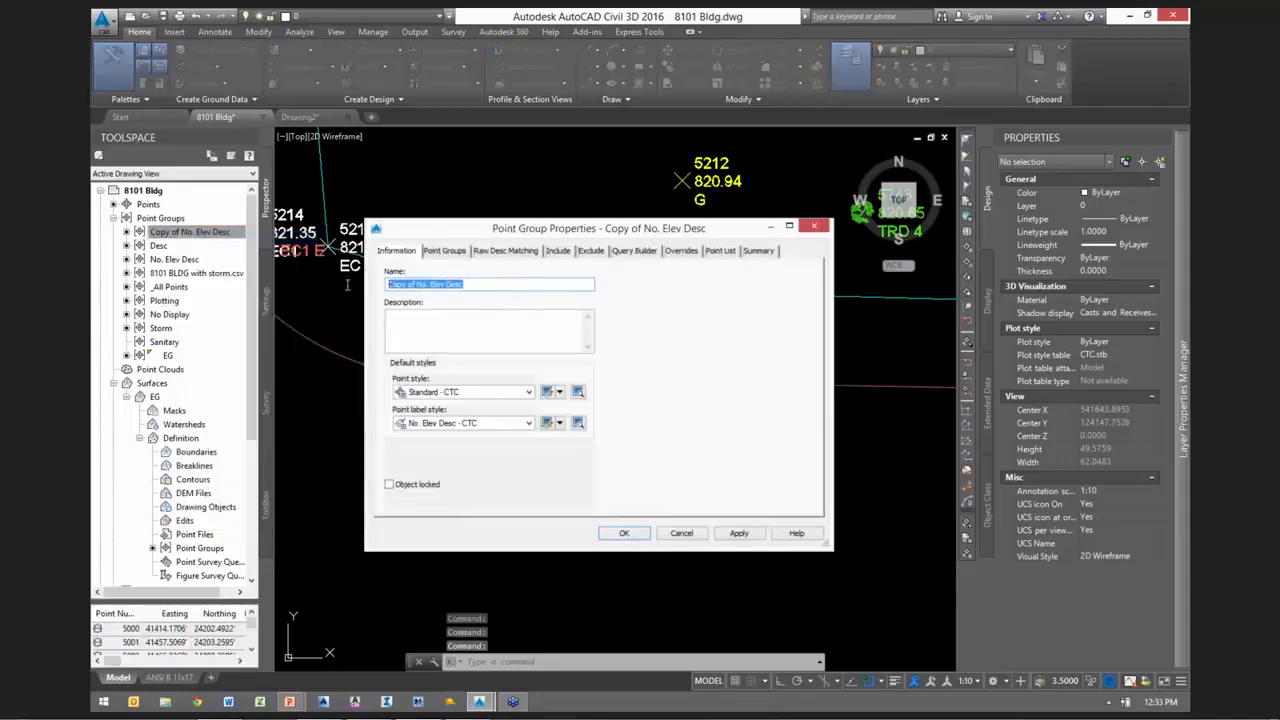
key(BackSpace)
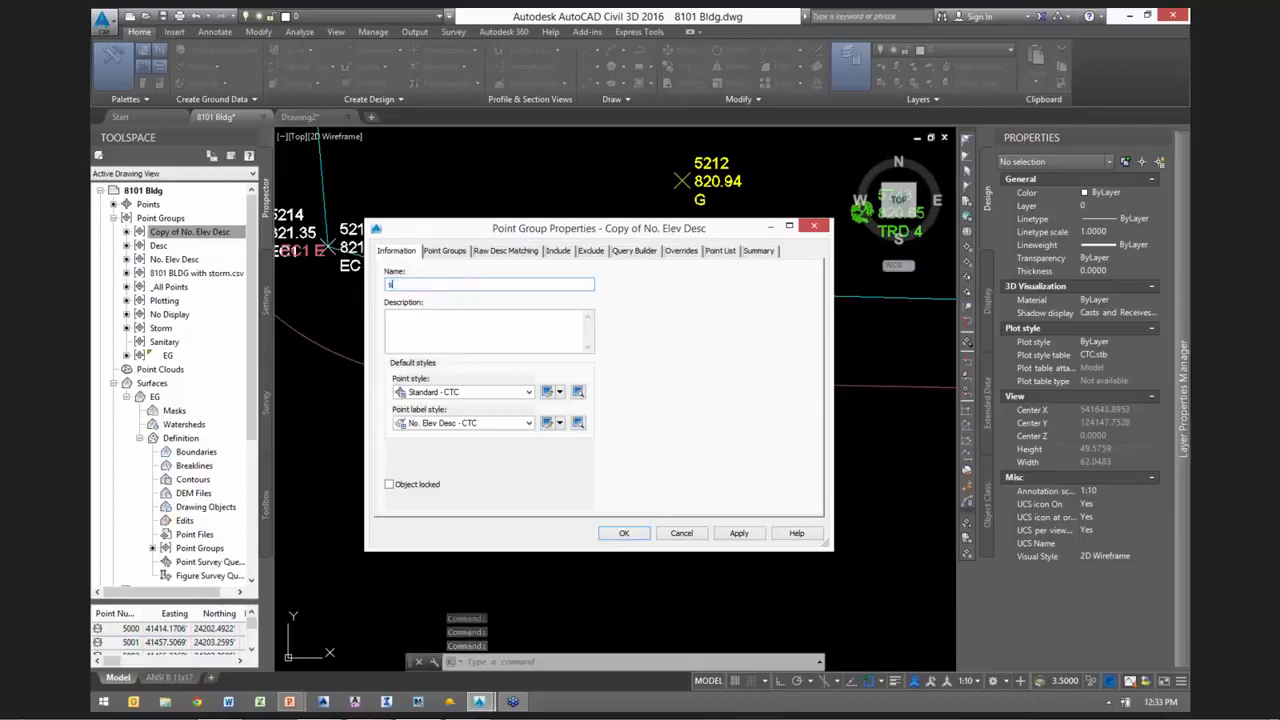
text(s)
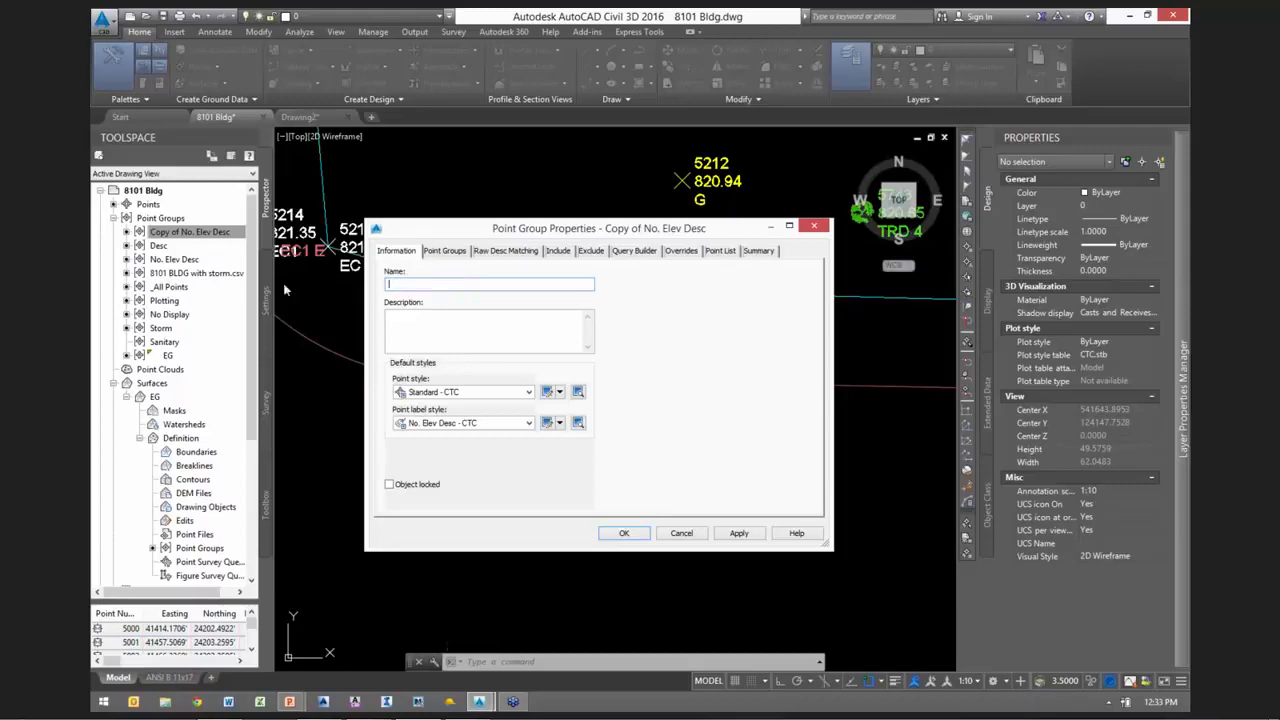
text(tAN)
Override the STandard X group's point style with Standard - CTC, leave the label style not overridden, and apply the properties
click(554, 251)
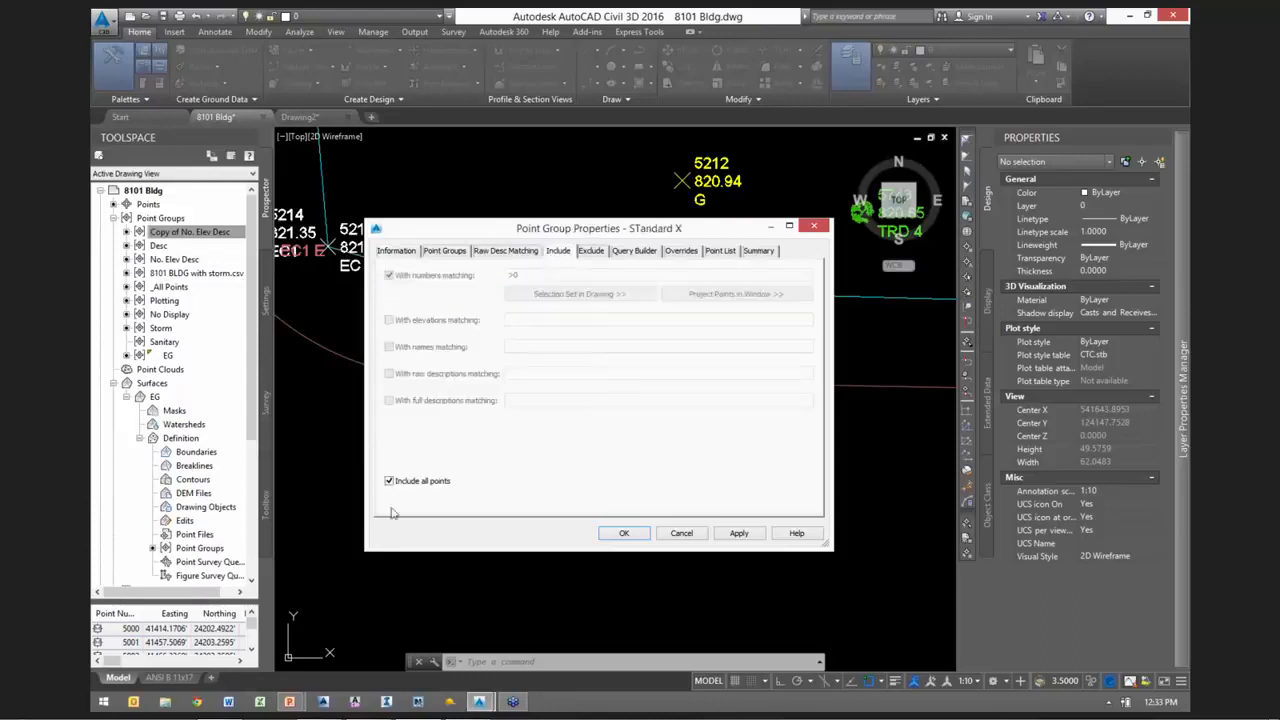
click(680, 251)
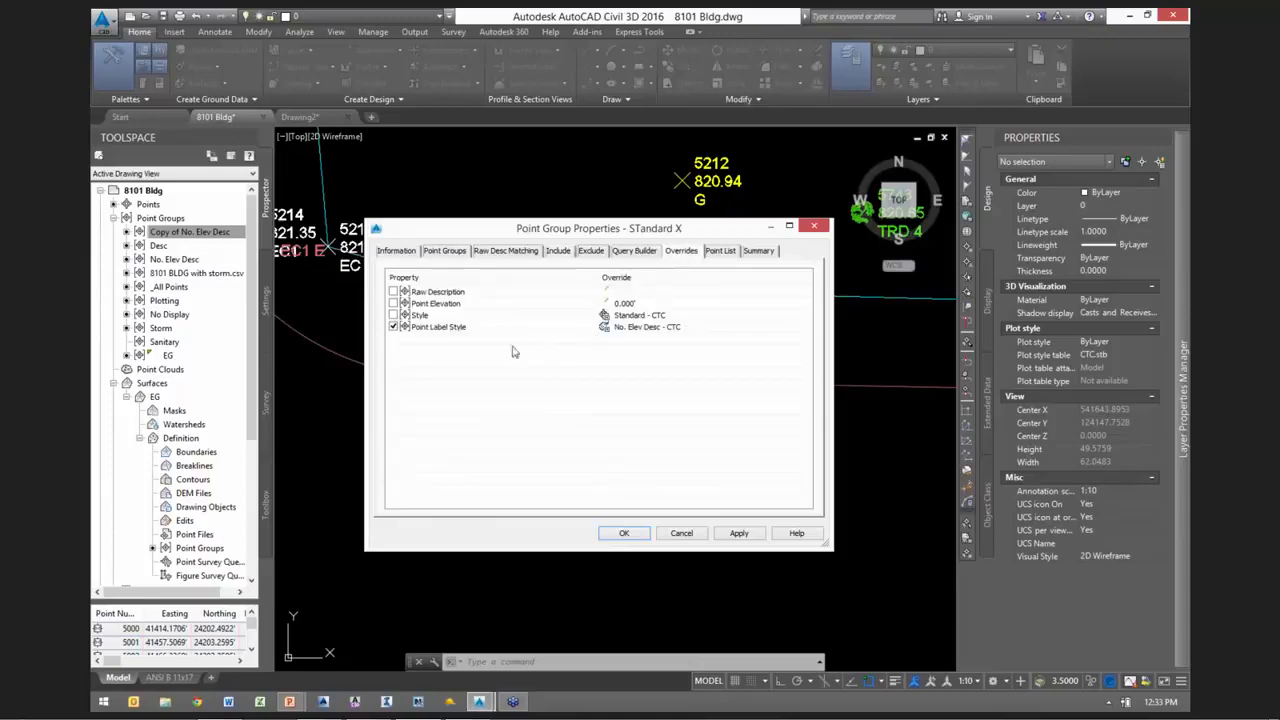
click(393, 315)
click(630, 537)
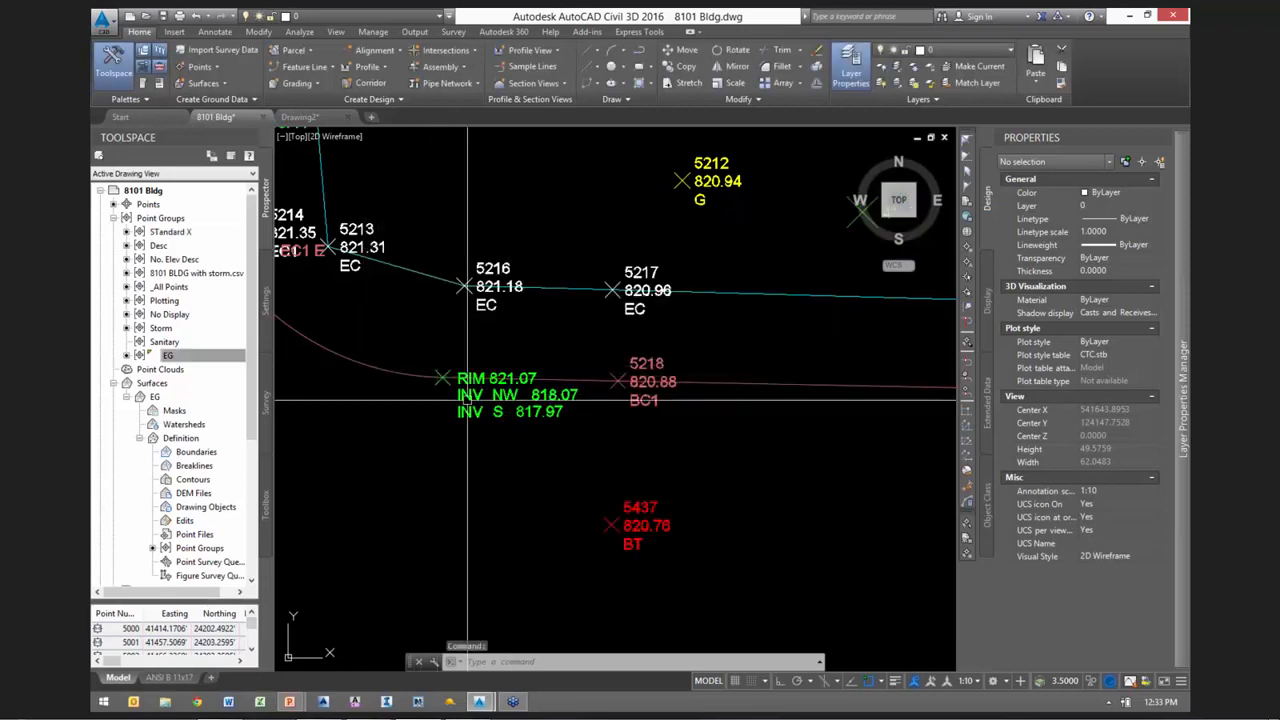
Examine the point markers and the storm, tree and curb labels around the curved curb corner
middle_drag(466, 332, 627, 366)
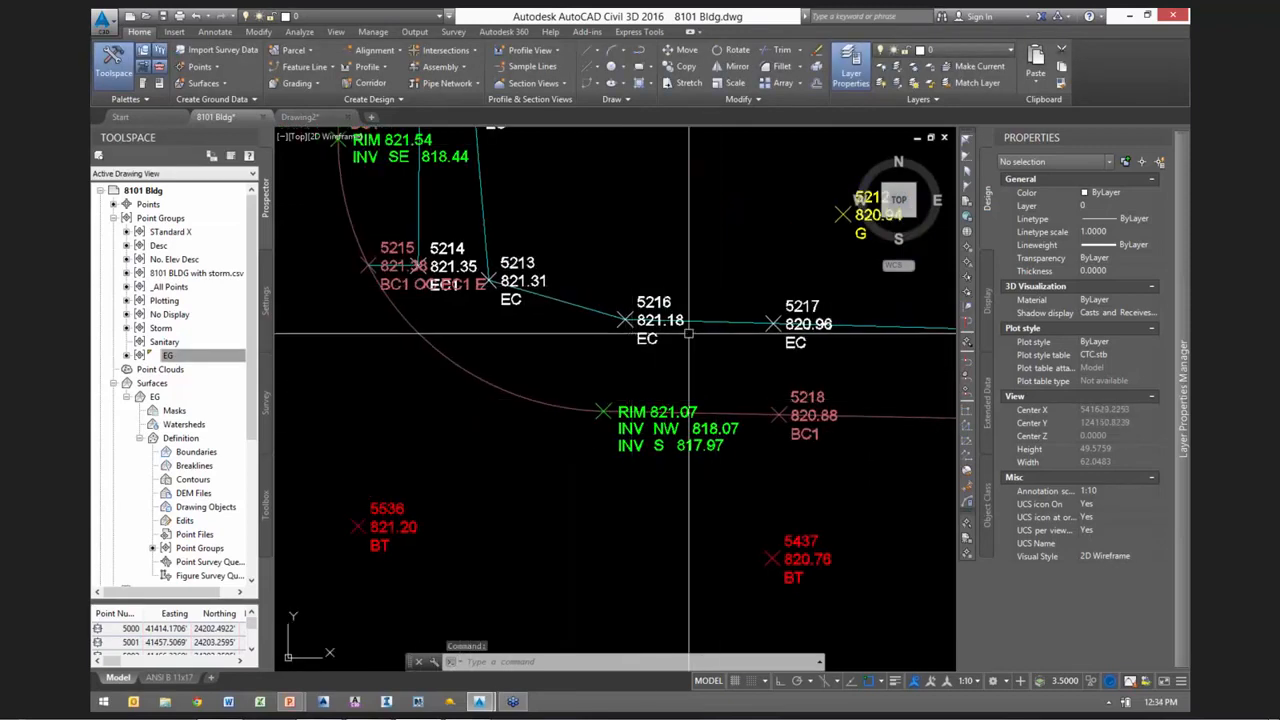
scroll(700, 320, down, 5)
scroll(604, 350, up, 3)
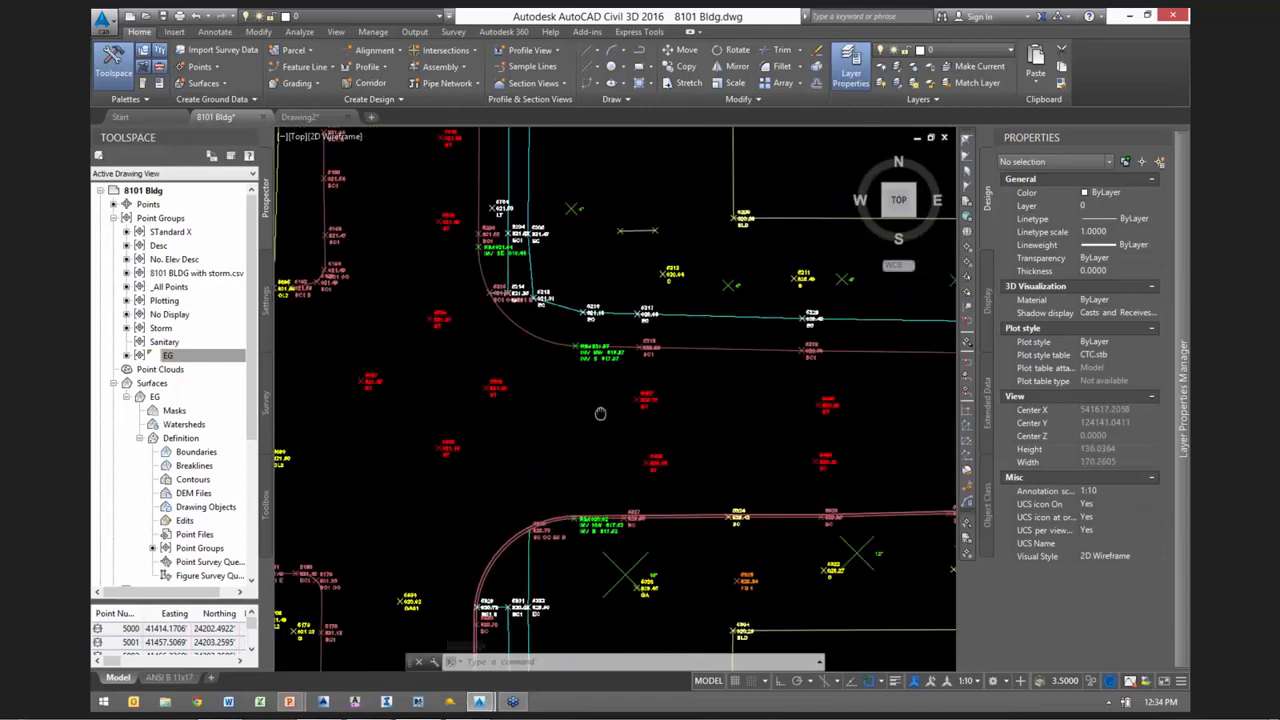
scroll(604, 353, up, 2)
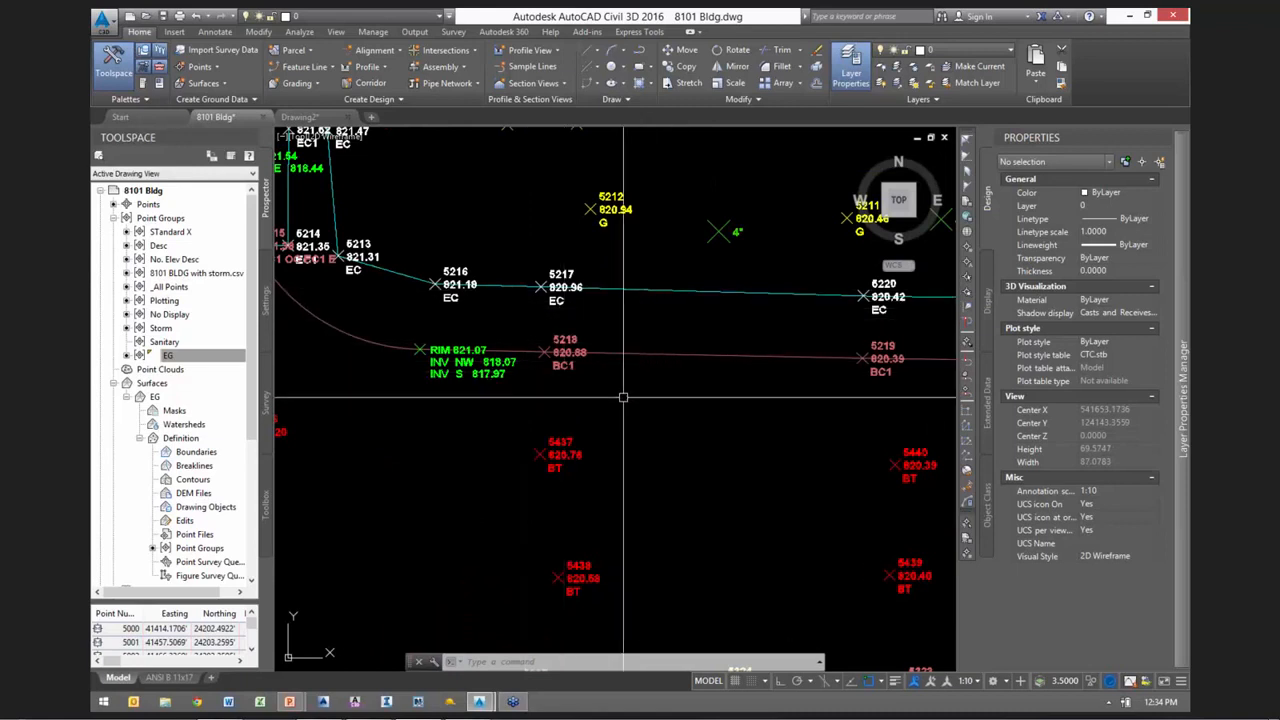
mouse_move(471, 406)
middle_down()
mouse_move(489, 444)
mouse_move(447, 496)
middle_up()
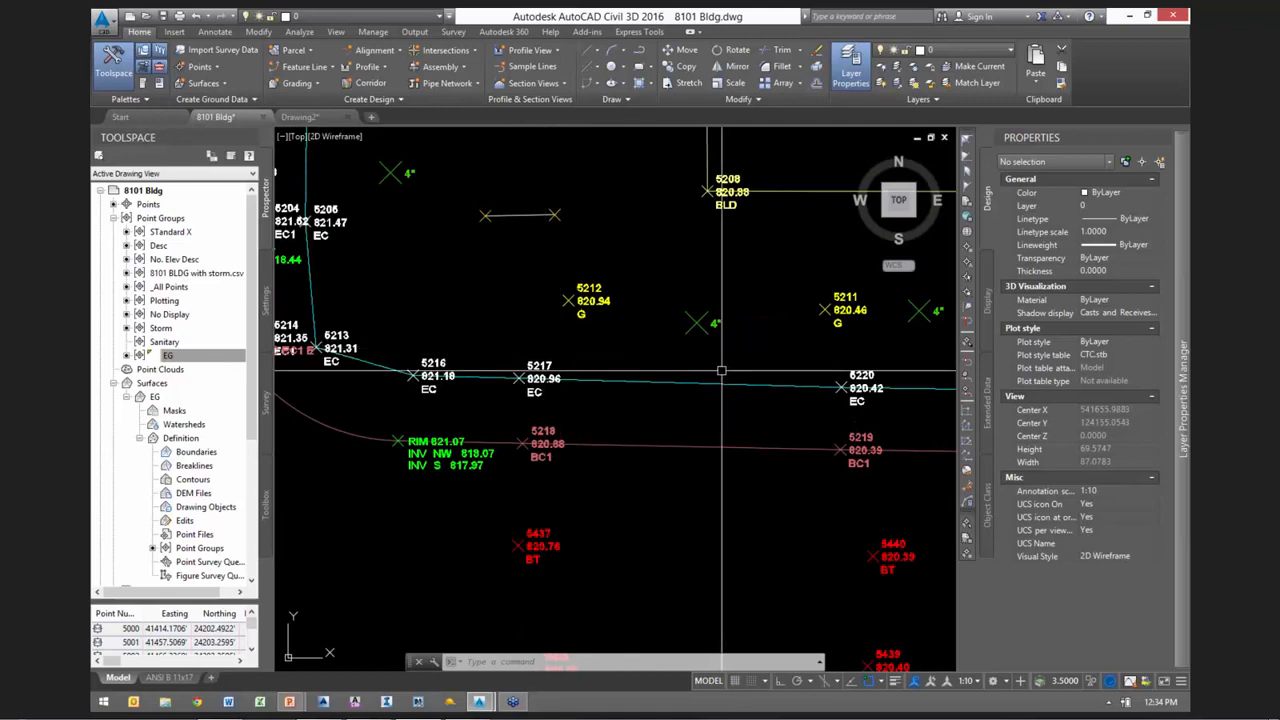
middle_drag(661, 413, 722, 419)
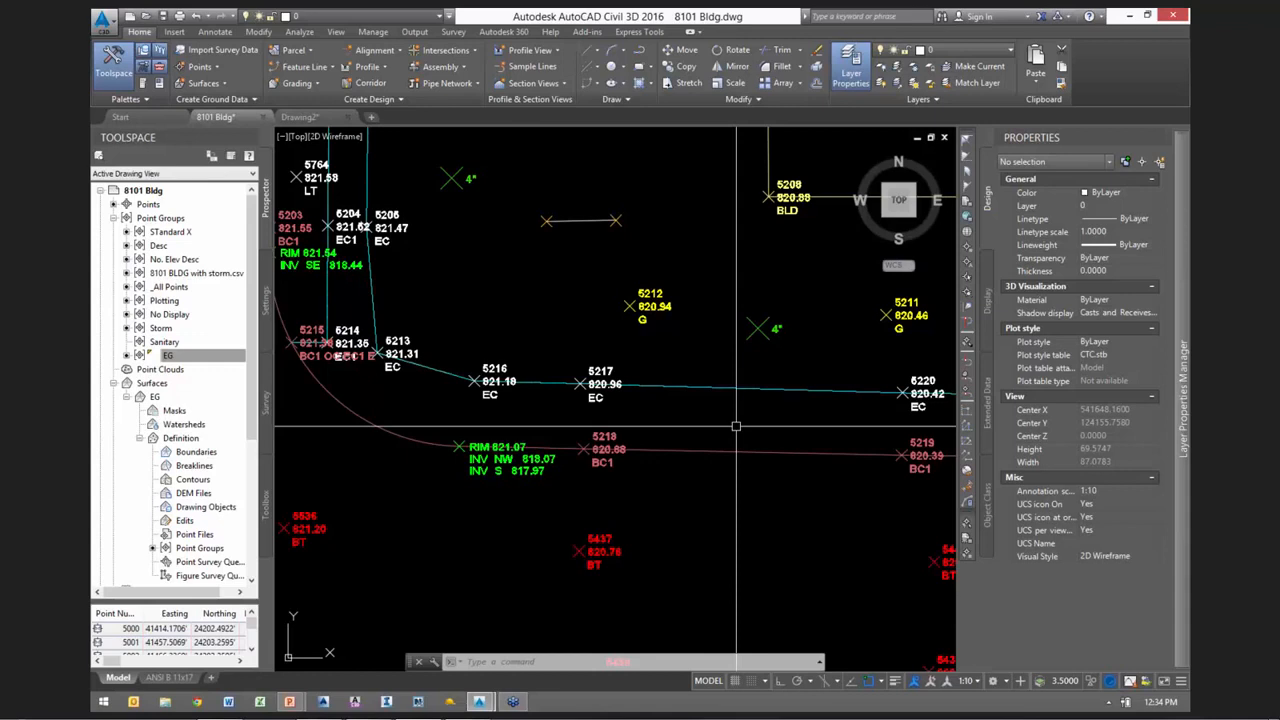
scroll(695, 388, down, 2)
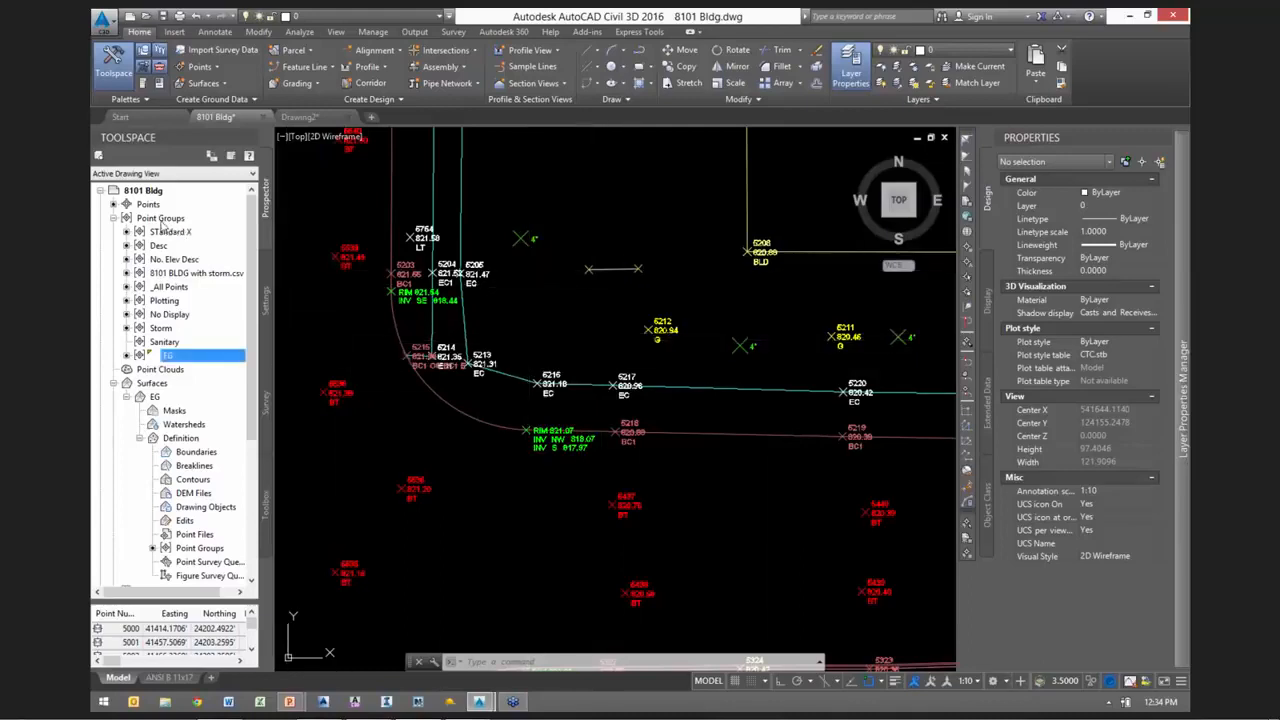
Move the No Display point group to the top of the point group display order
right_click(160, 219)
click(205, 230)
click(594, 389)
scroll(597, 400, down, 1)
click(597, 400)
click(588, 378)
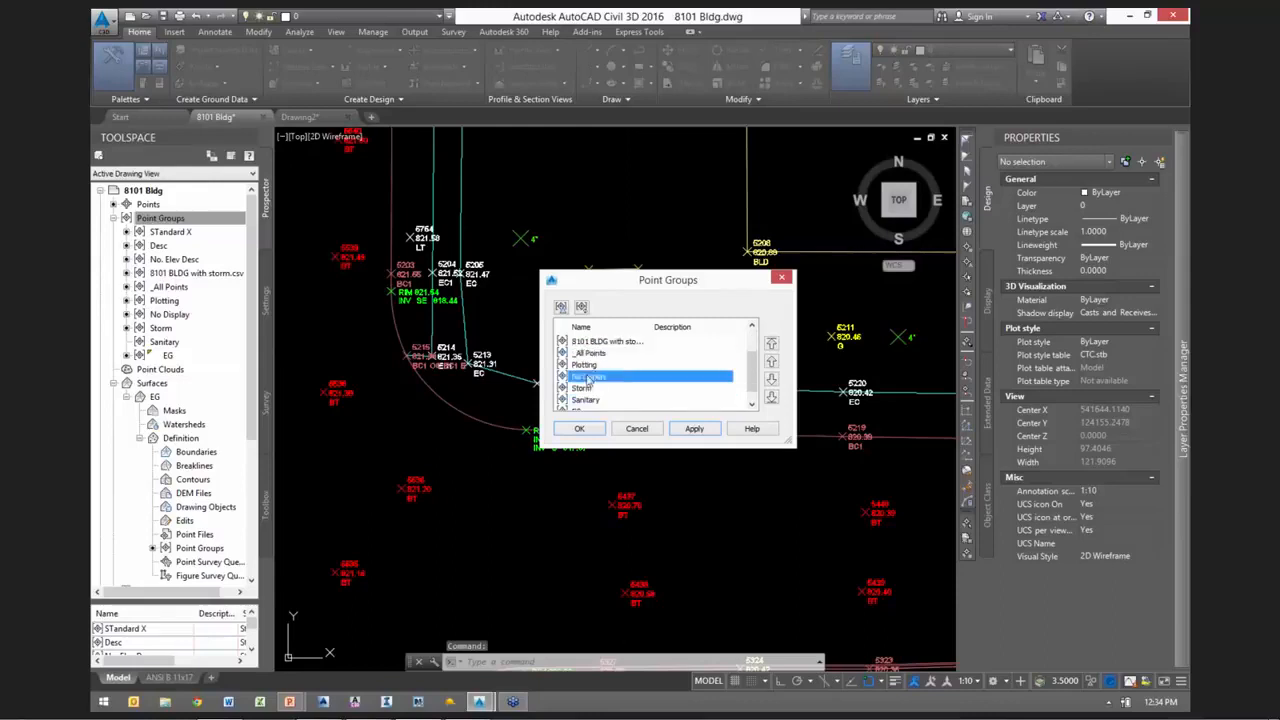
click(771, 343)
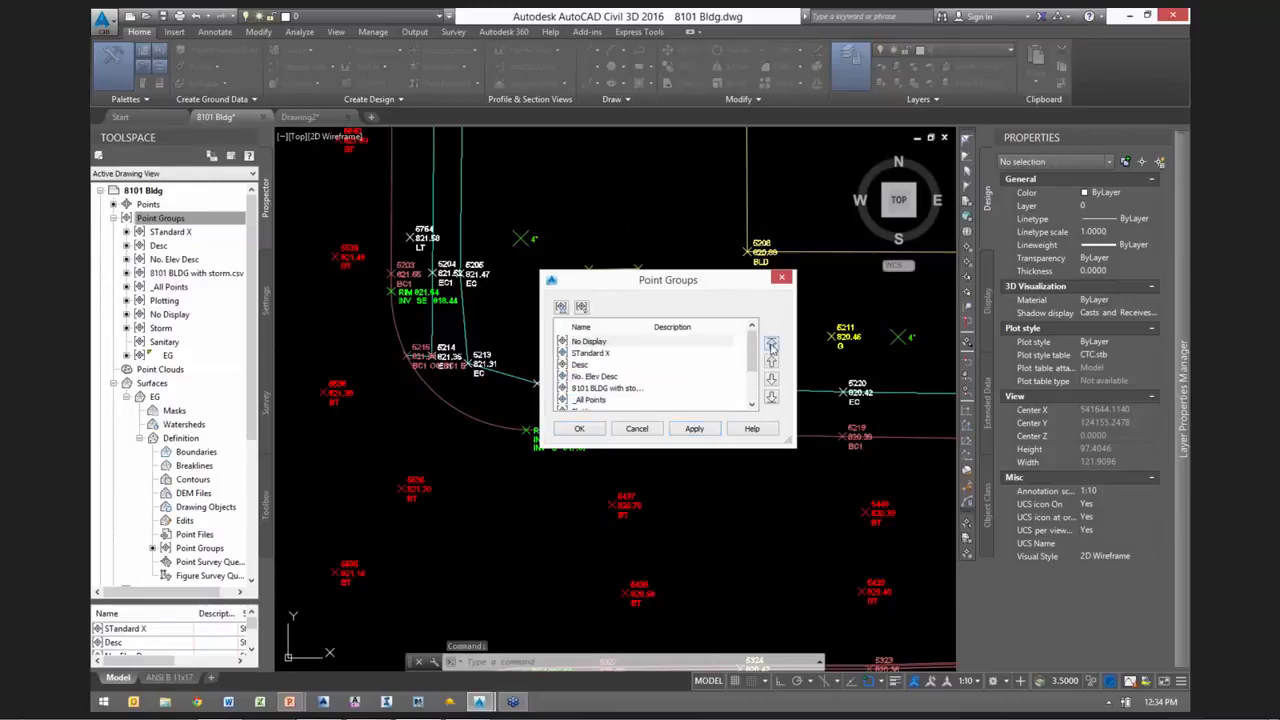
click(579, 428)
Check the cleared drawing, and review which points the No Display group includes and its point style and label style overrides
scroll(660, 280, down, 5)
mouse_move(671, 403)
middle_down()
mouse_move(592, 363)
mouse_move(564, 377)
middle_up()
right_click(153, 232)
click(198, 238)
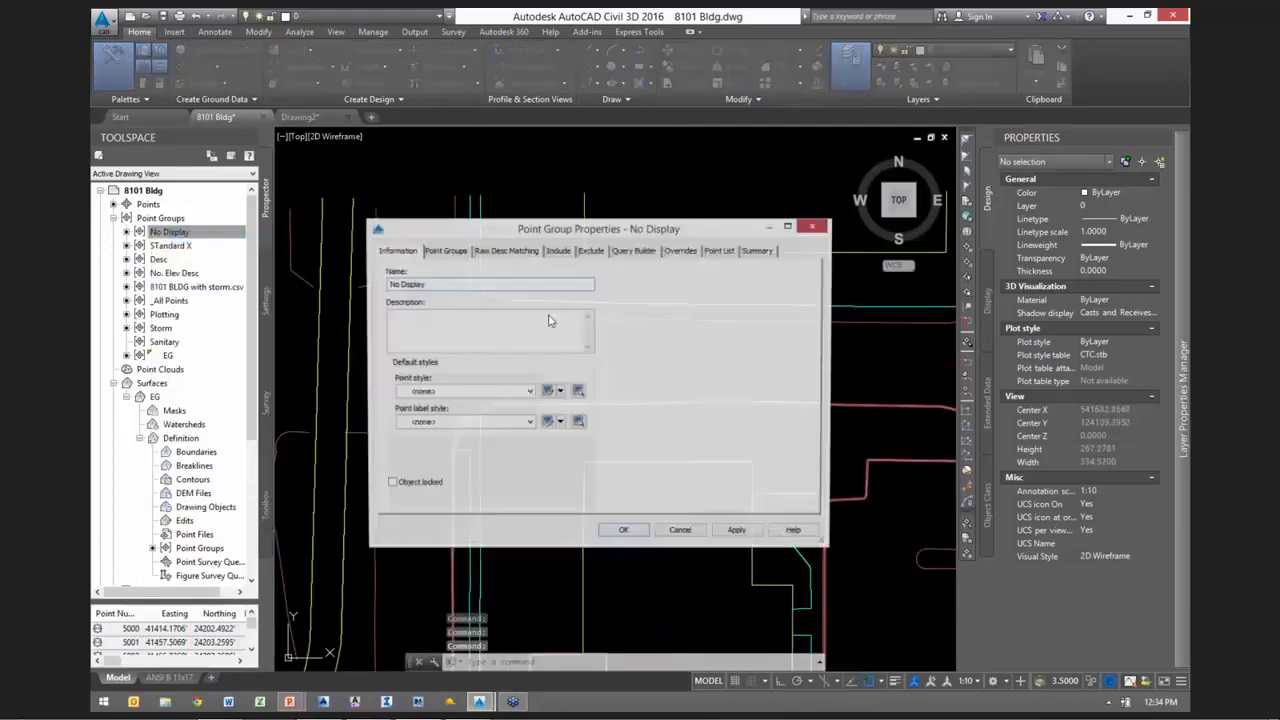
click(558, 251)
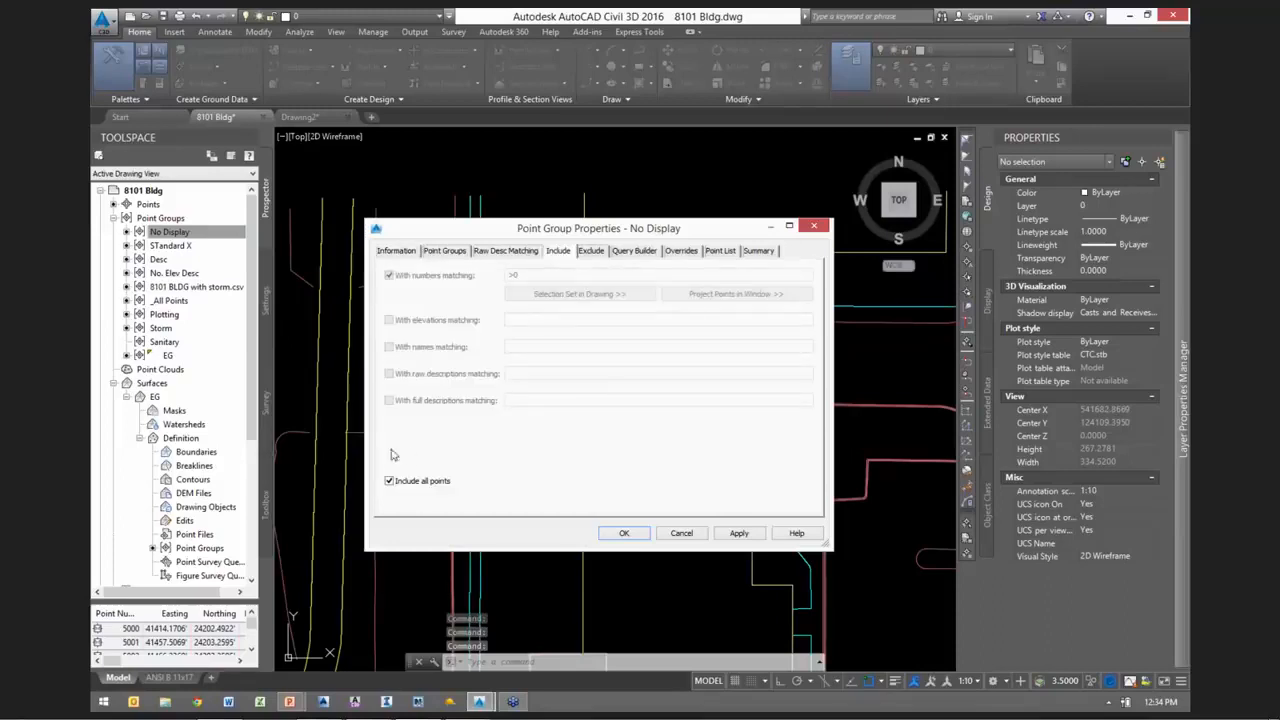
click(681, 251)
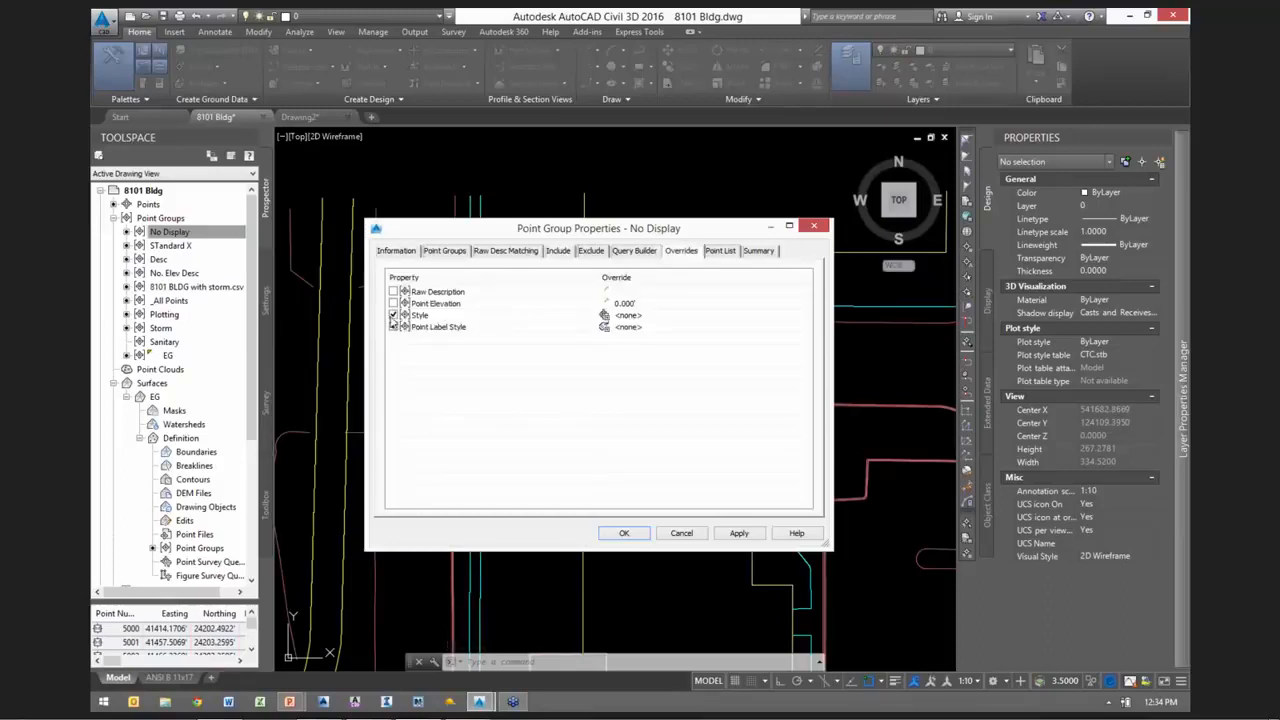
click(393, 328)
click(624, 533)
click(168, 231)
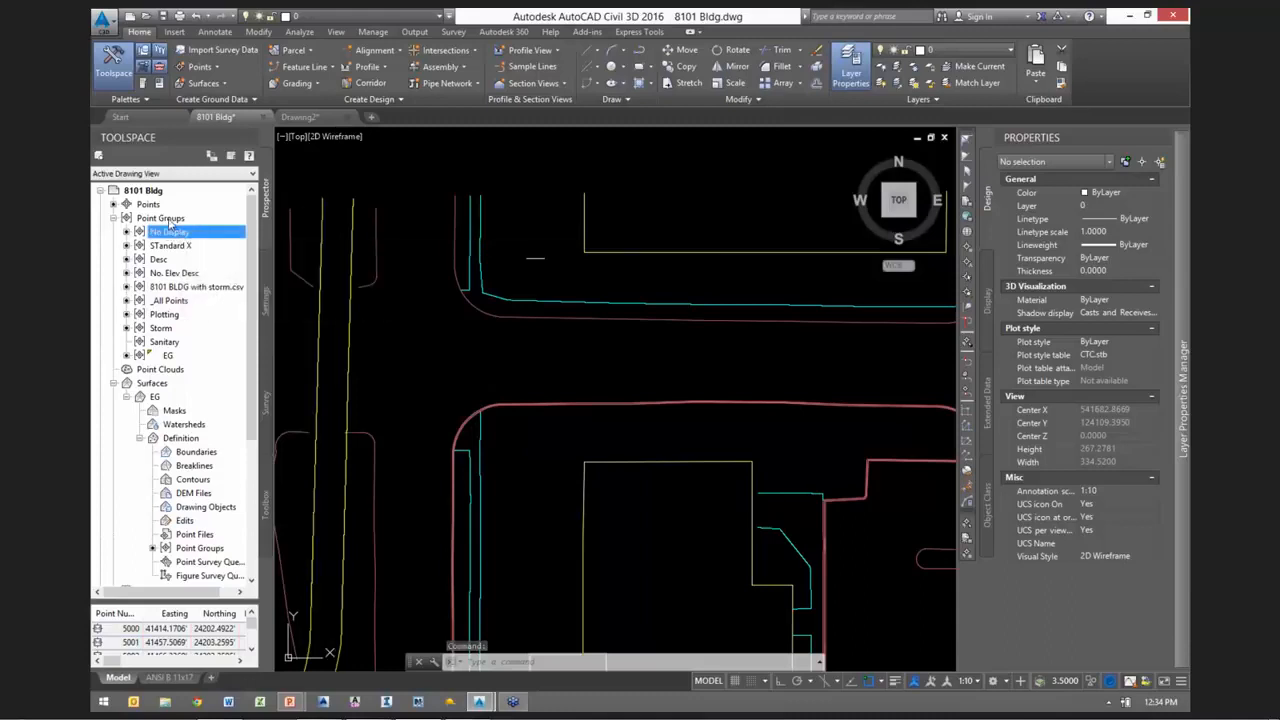
Move the Storm point group to the top of the display order, above No Display
right_click(160, 218)
click(212, 229)
click(578, 388)
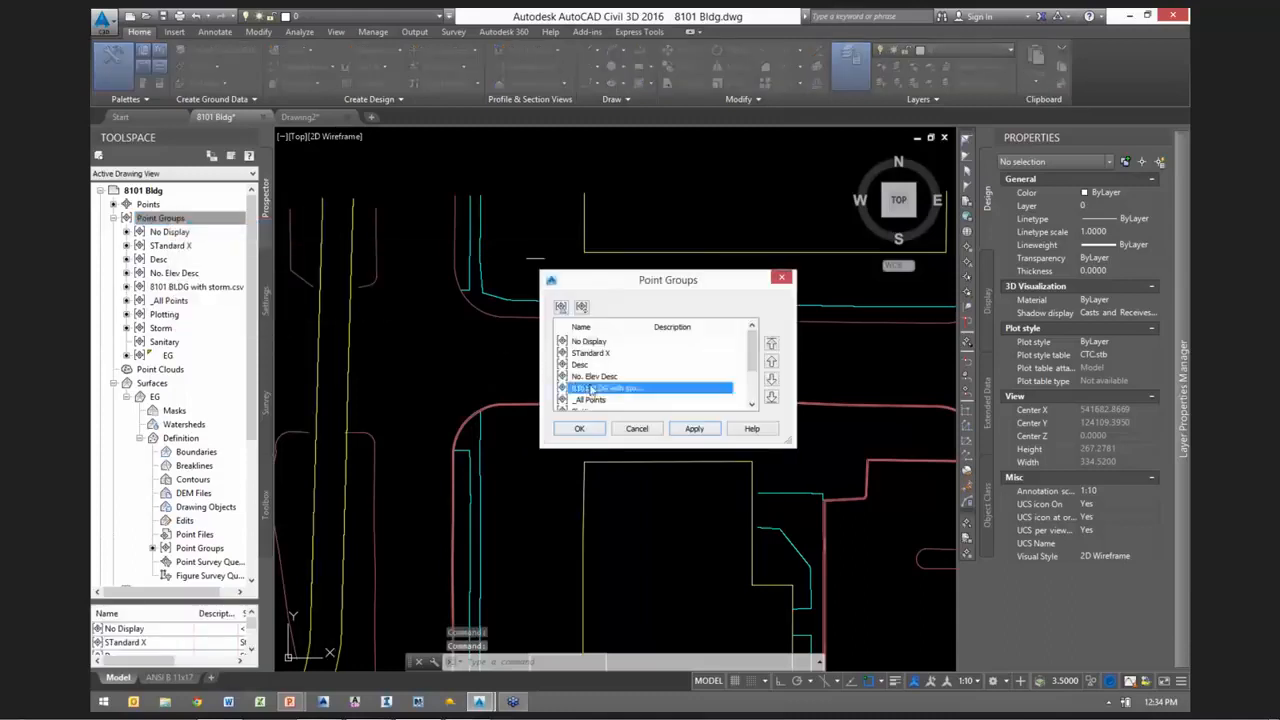
scroll(615, 386, down, 1)
click(582, 389)
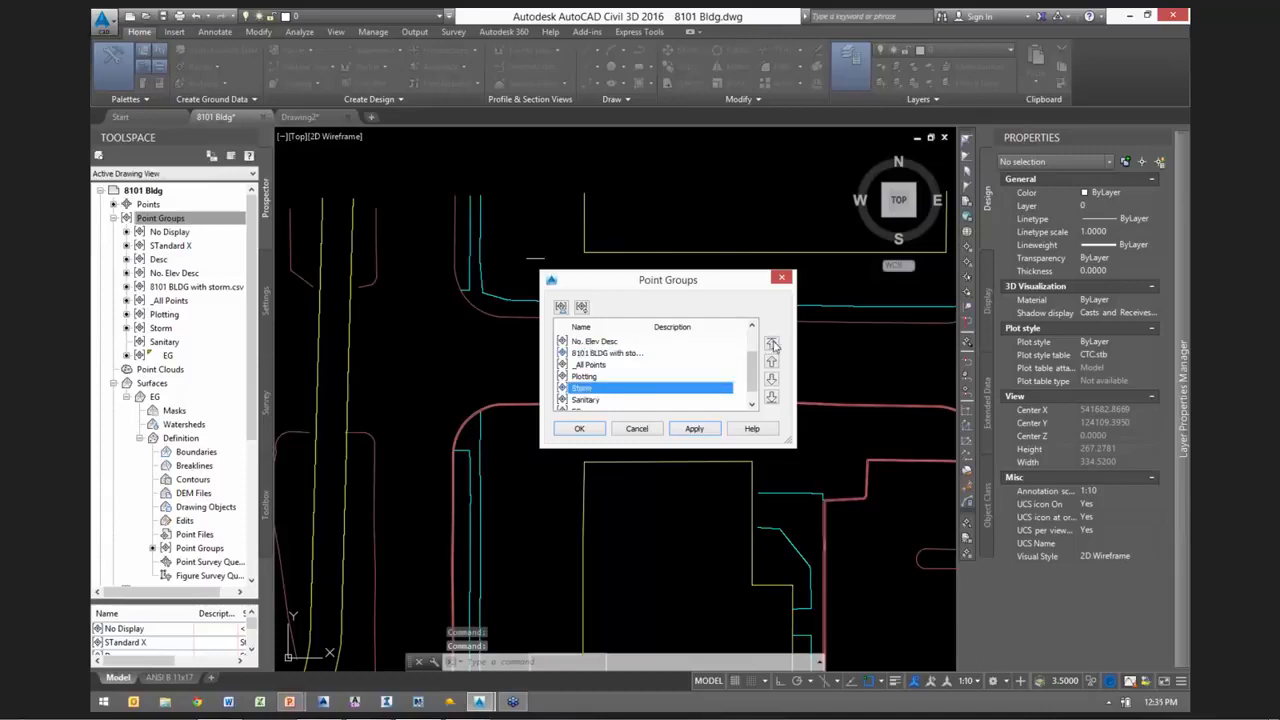
click(771, 343)
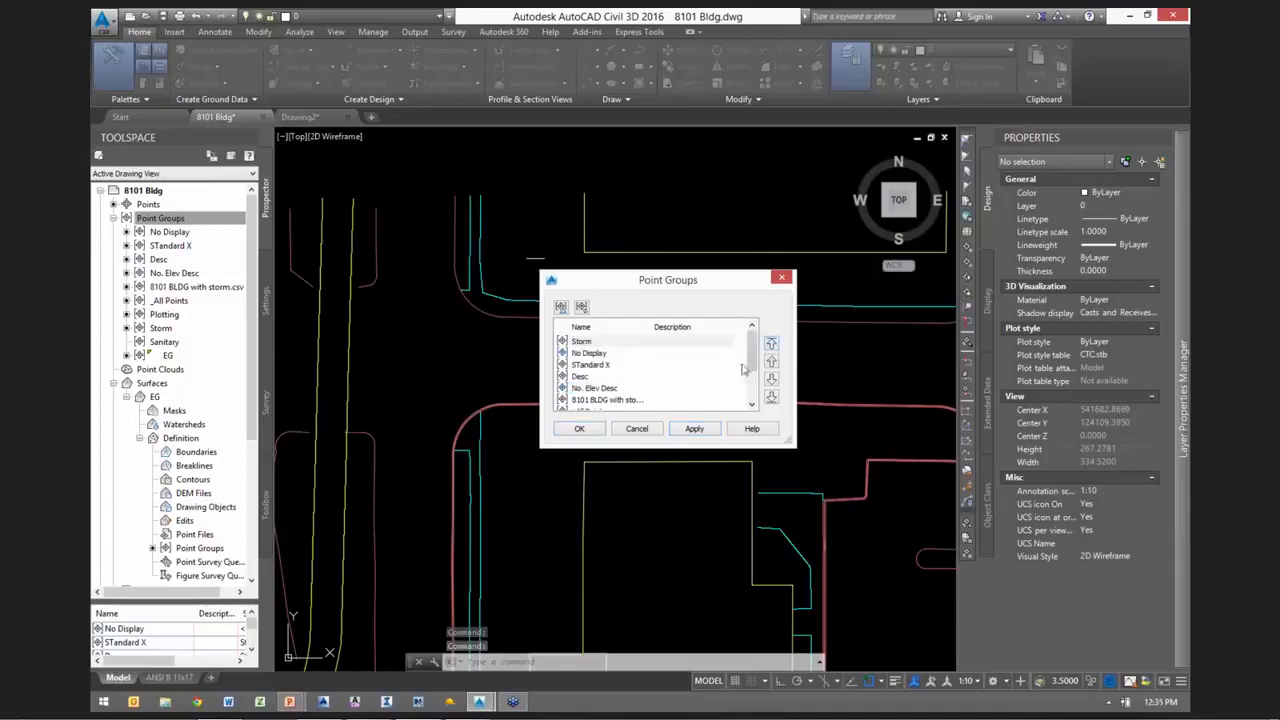
click(578, 428)
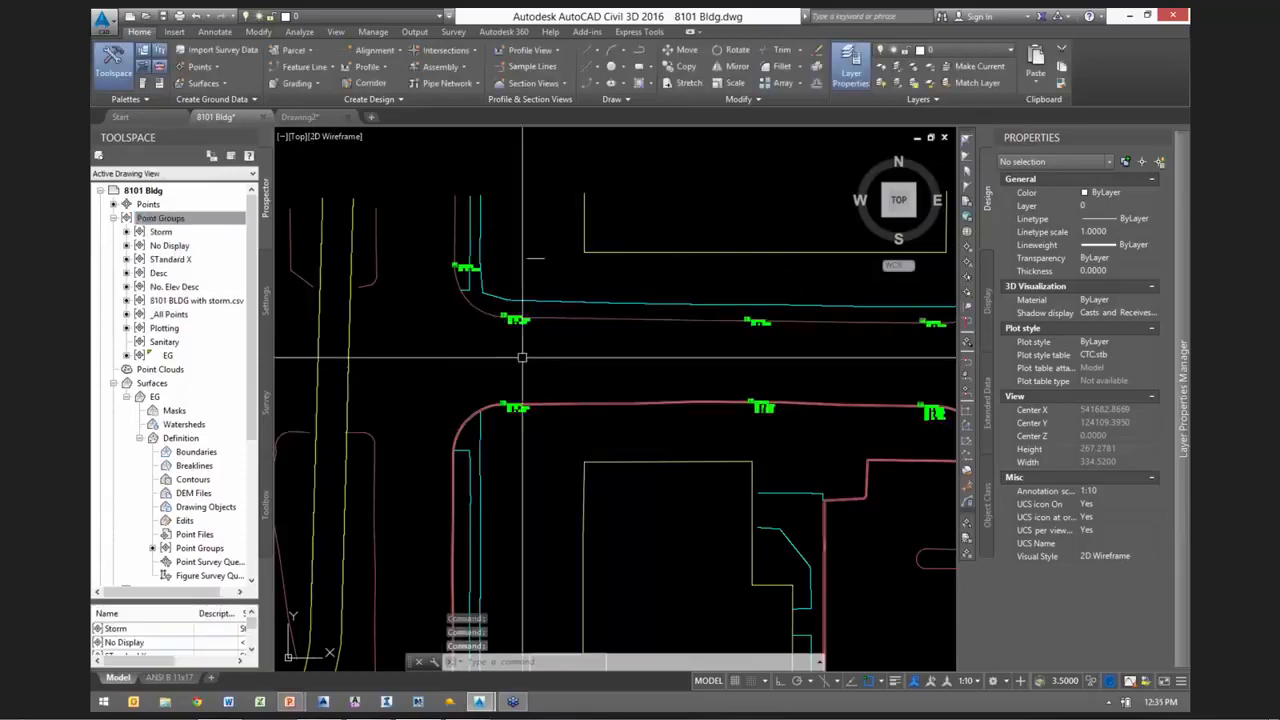
Examine the storm structure symbols and their rim and invert labels along both curbs of the road
scroll(560, 357, down, 2)
middle_drag(676, 383, 679, 368)
scroll(700, 368, up, 6)
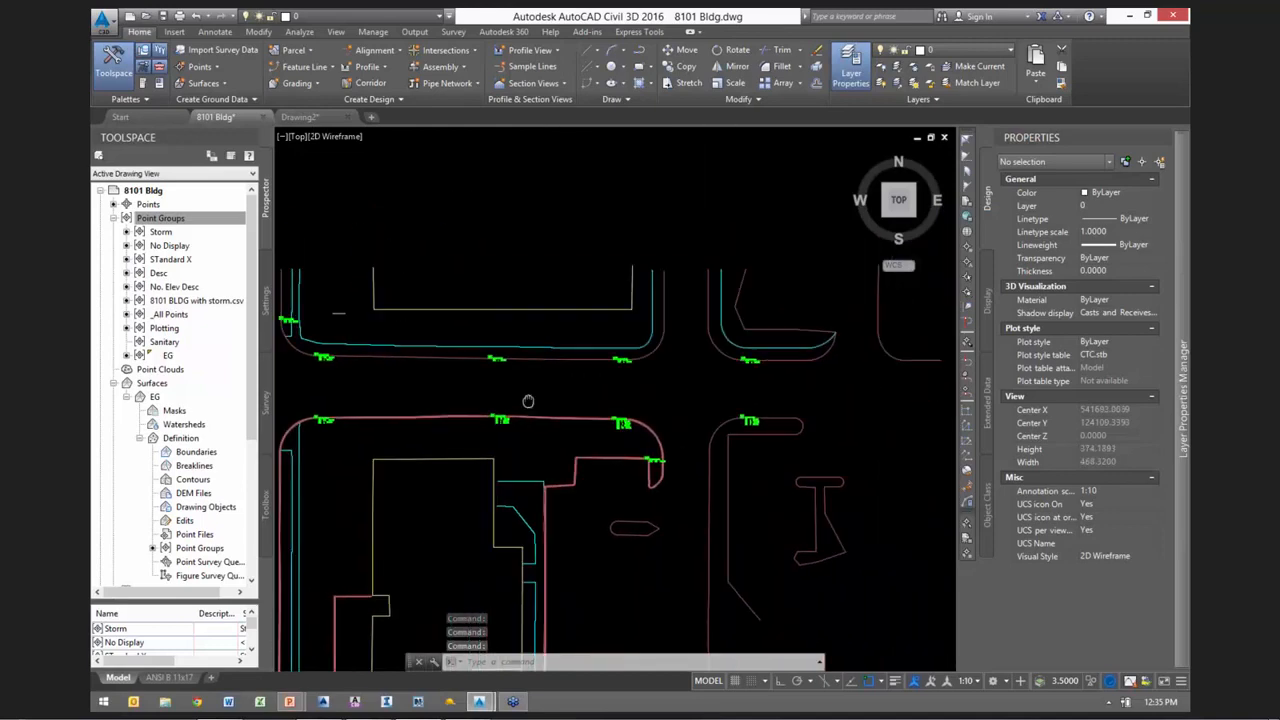
click(162, 219)
click(153, 232)
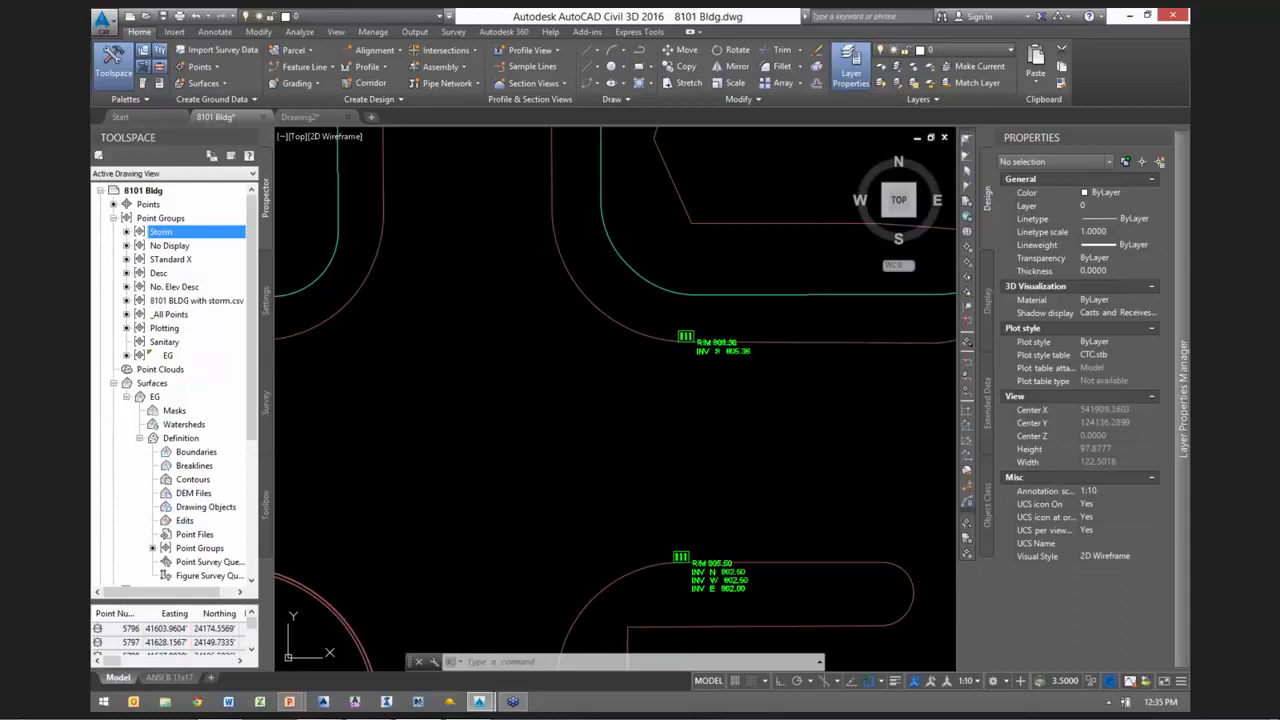
scroll(676, 396, down, 3)
mouse_move(462, 433)
middle_down()
mouse_move(591, 457)
mouse_move(891, 457)
middle_up()
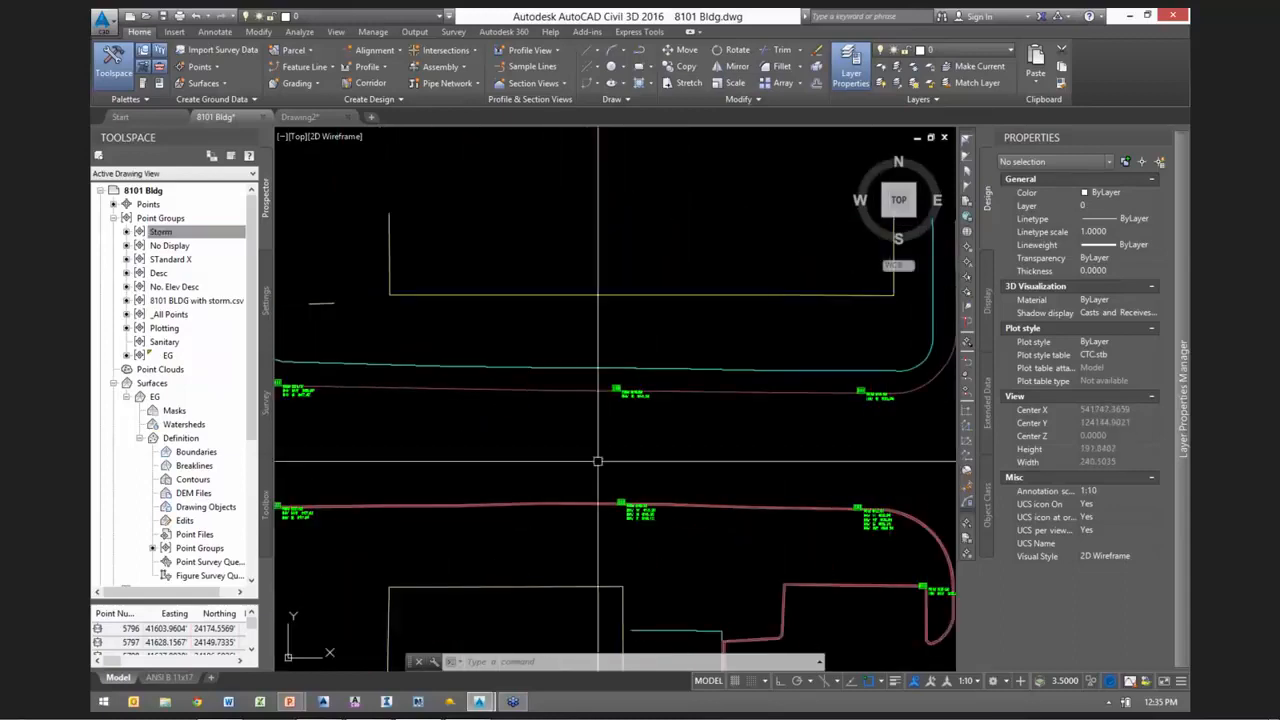
middle_drag(563, 409, 73, 364)
Review the Storm point group's raw description filter and its overrides, and cancel its properties
click(185, 232)
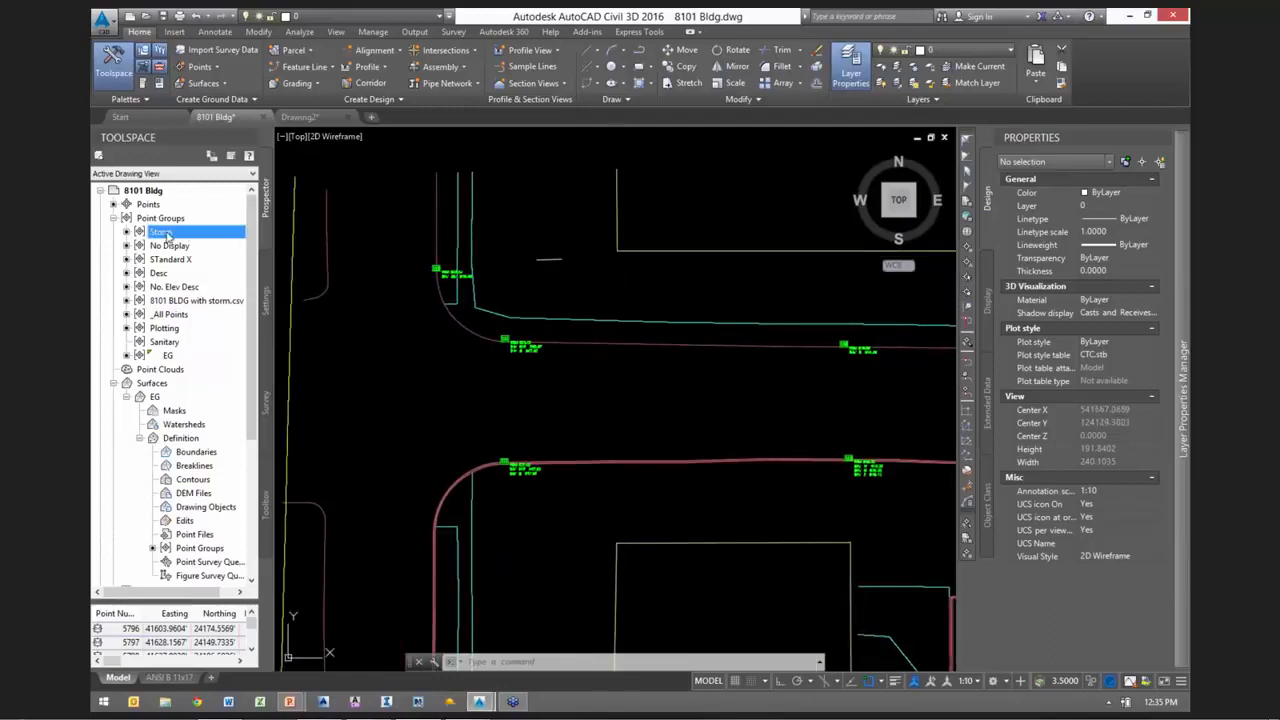
right_click(177, 233)
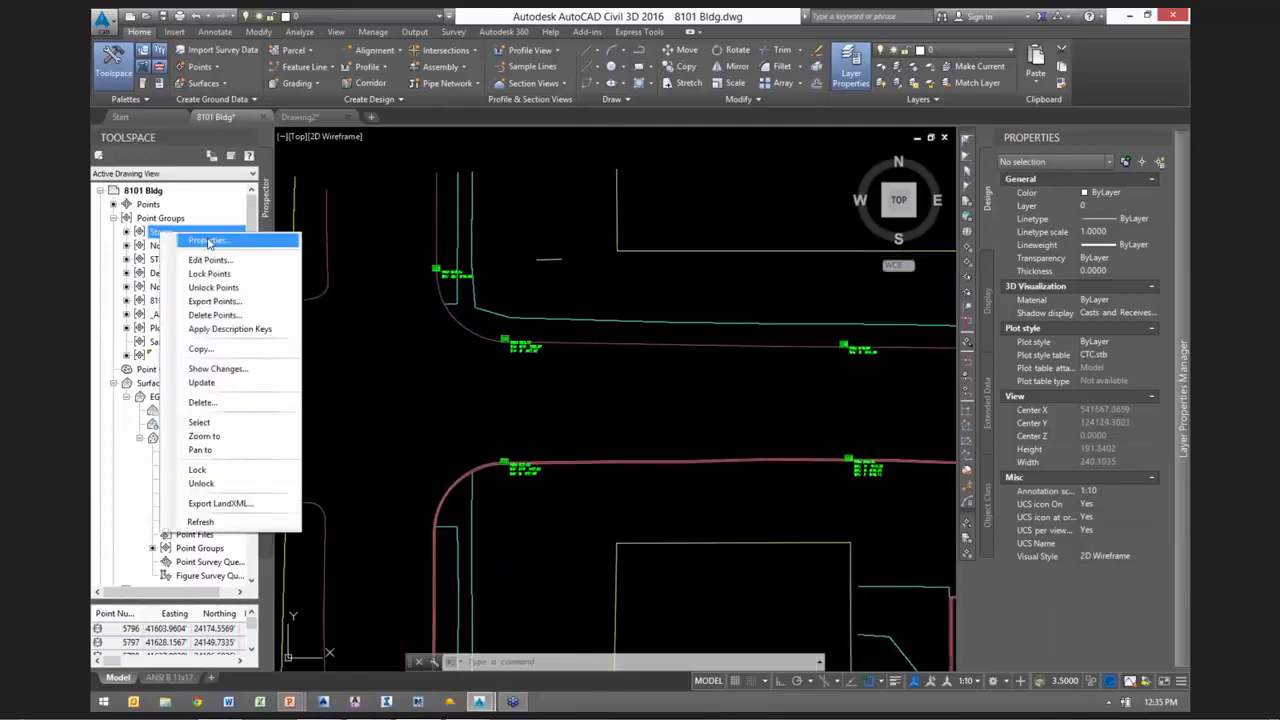
click(208, 242)
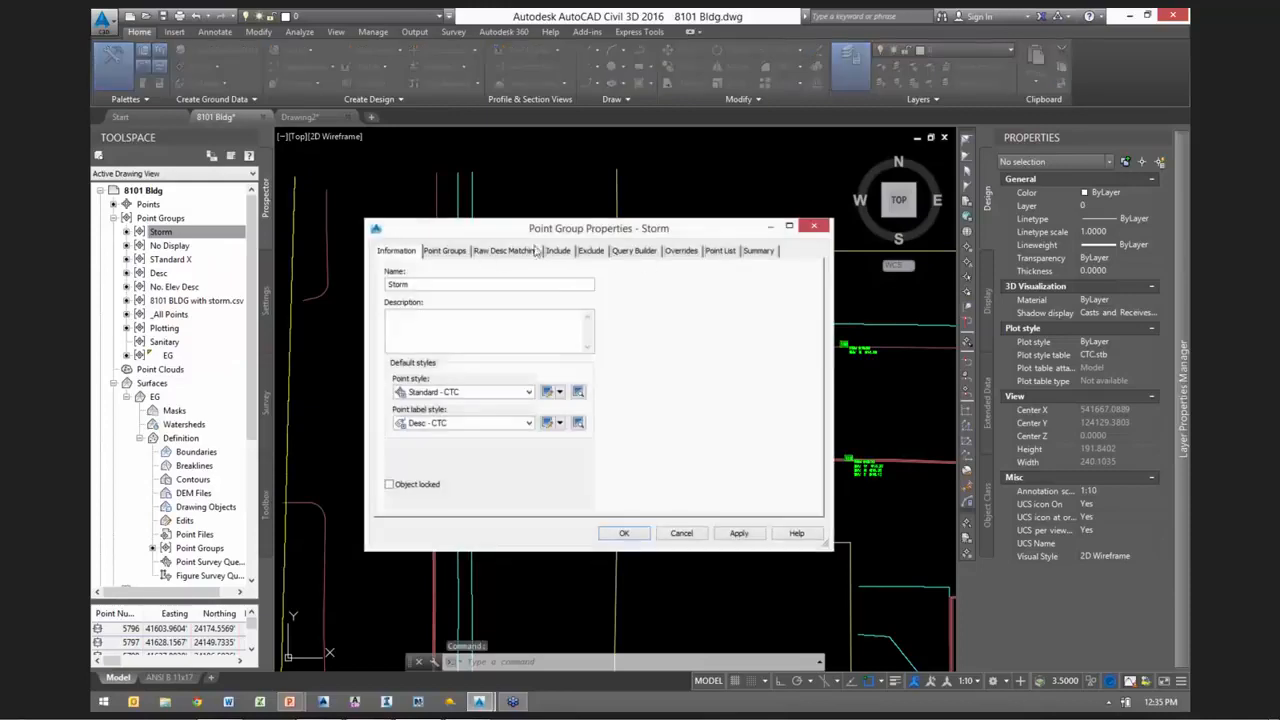
click(559, 251)
mouse_move(594, 372)
mouse_down()
mouse_move(492, 365)
mouse_move(602, 372)
mouse_up()
click(682, 251)
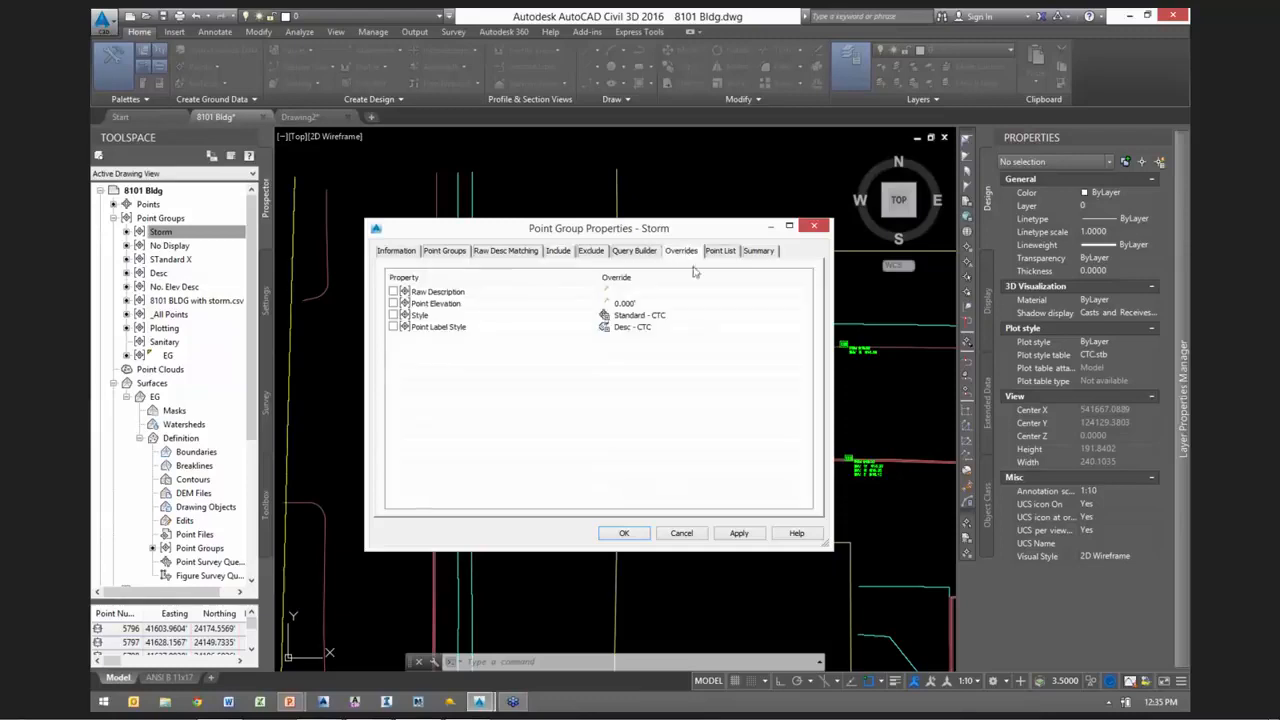
drag(600, 226, 660, 140)
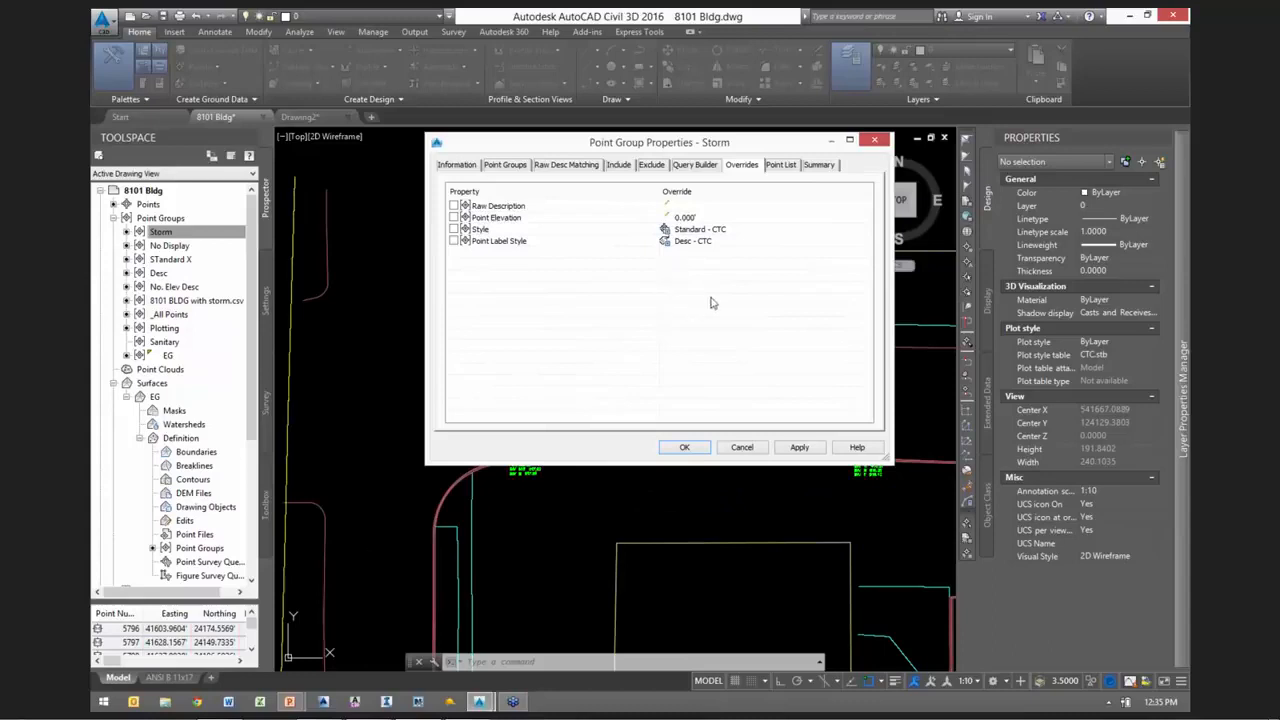
click(619, 165)
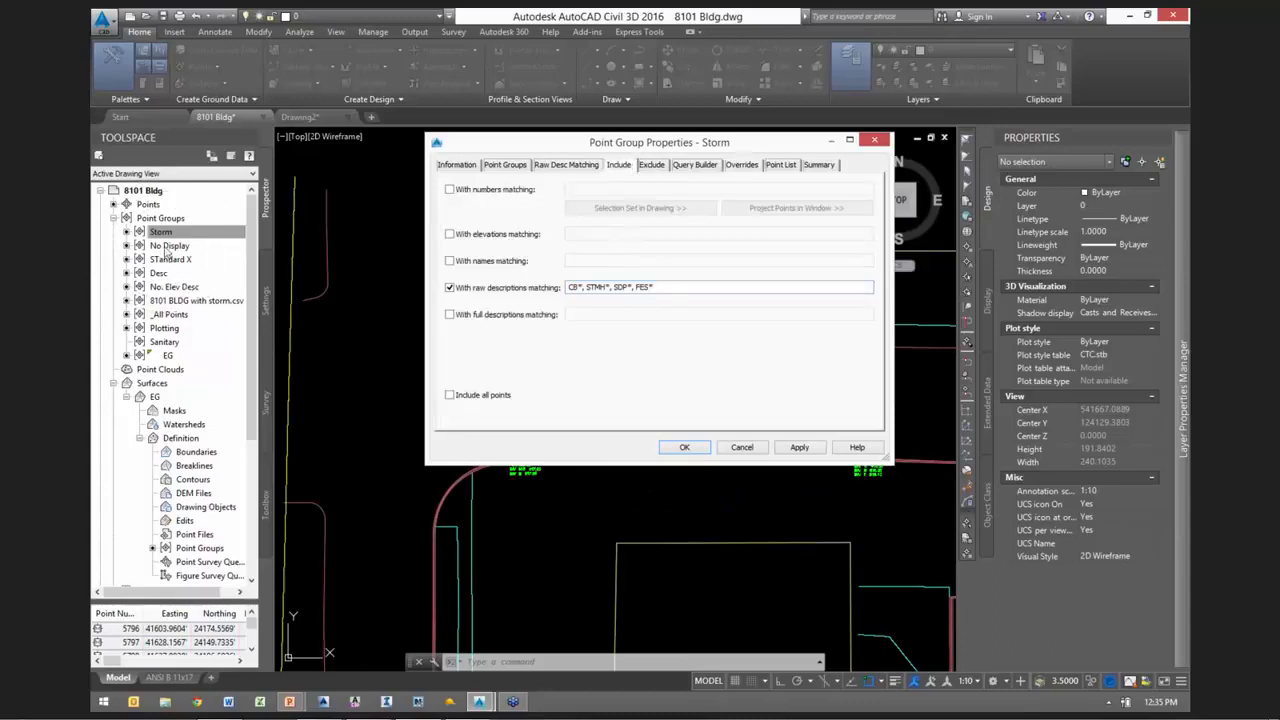
click(742, 447)
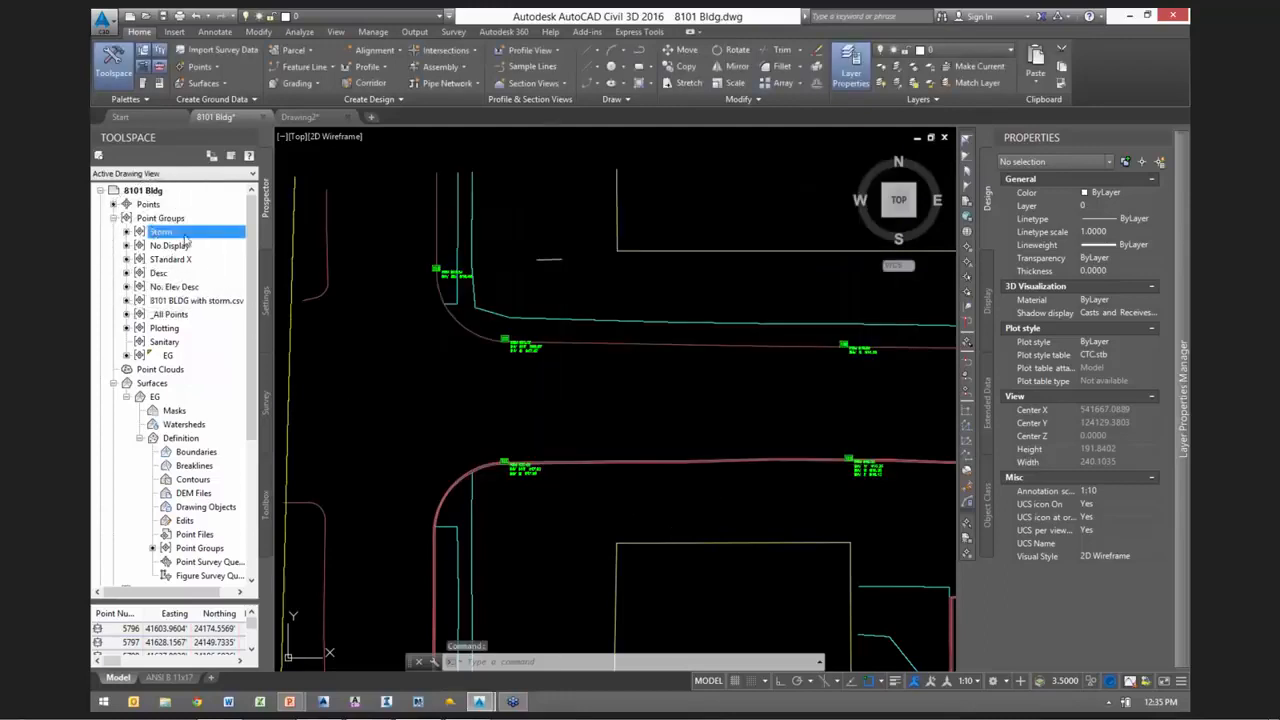
click(164, 221)
click(158, 235)
mouse_move(160, 235)
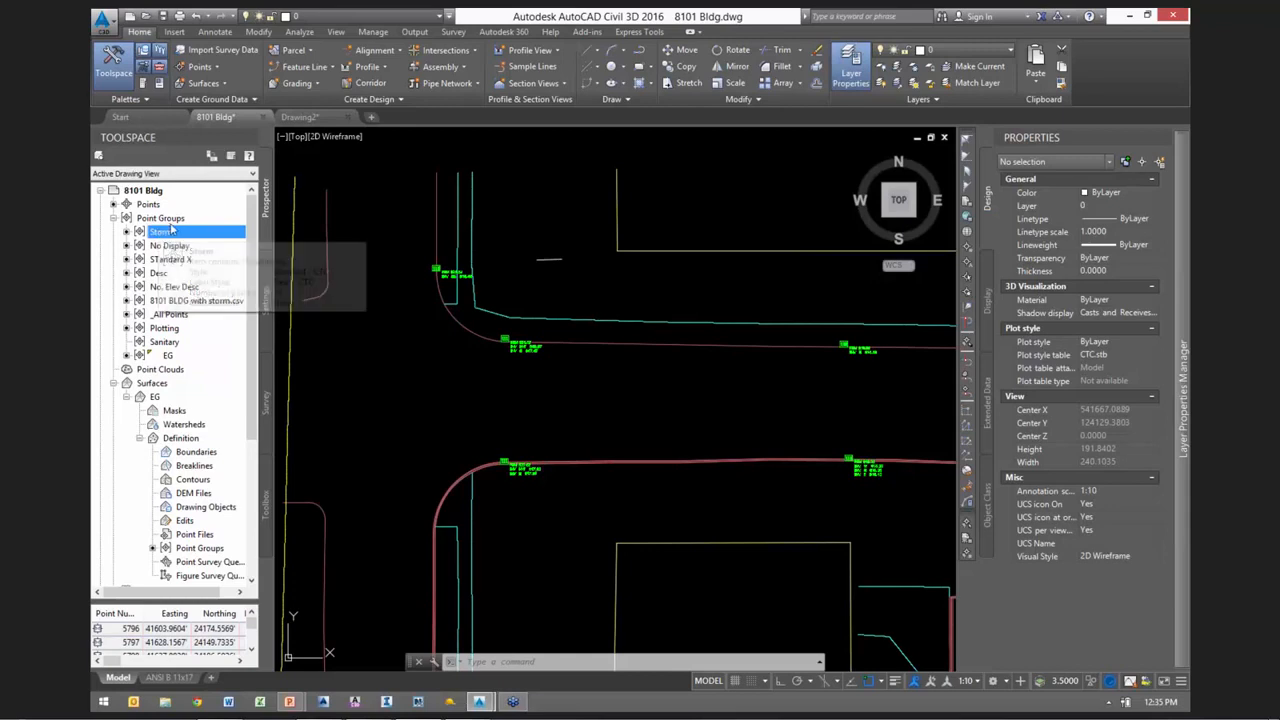
click(167, 247)
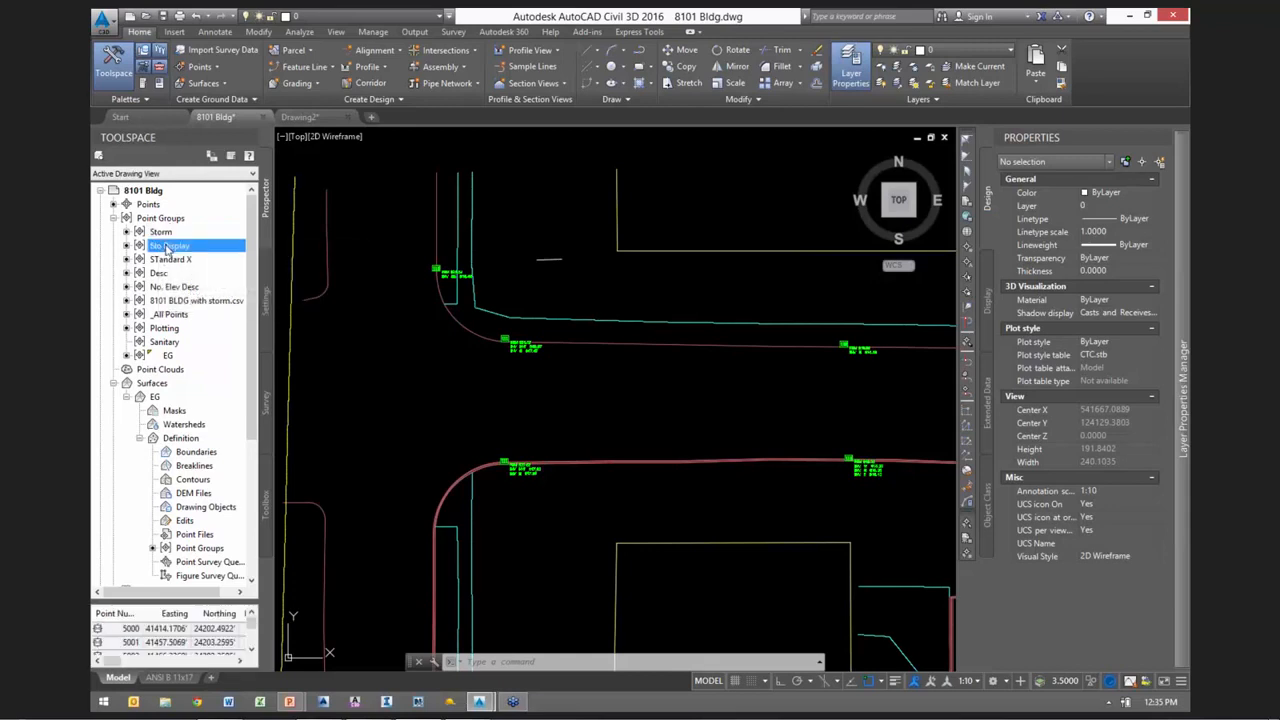
Review the No Display point group's included points and its style and label style overrides, and cancel its properties
right_click(167, 247)
click(208, 257)
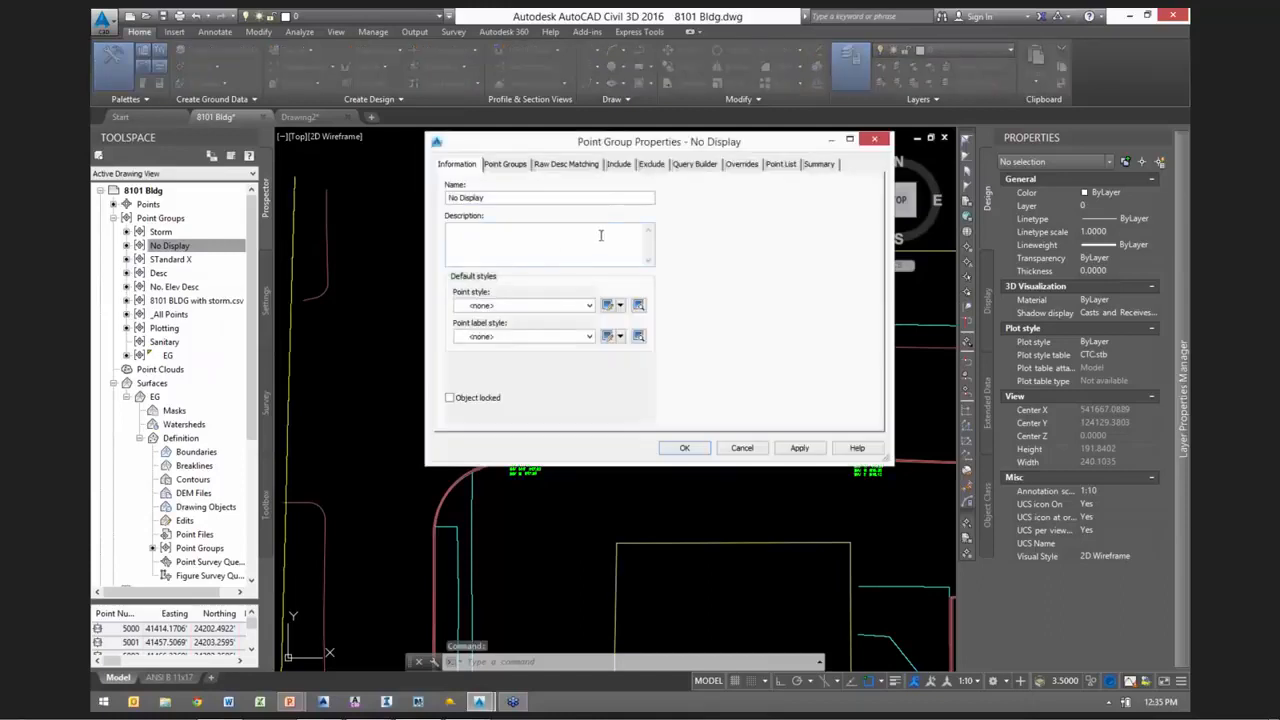
click(618, 164)
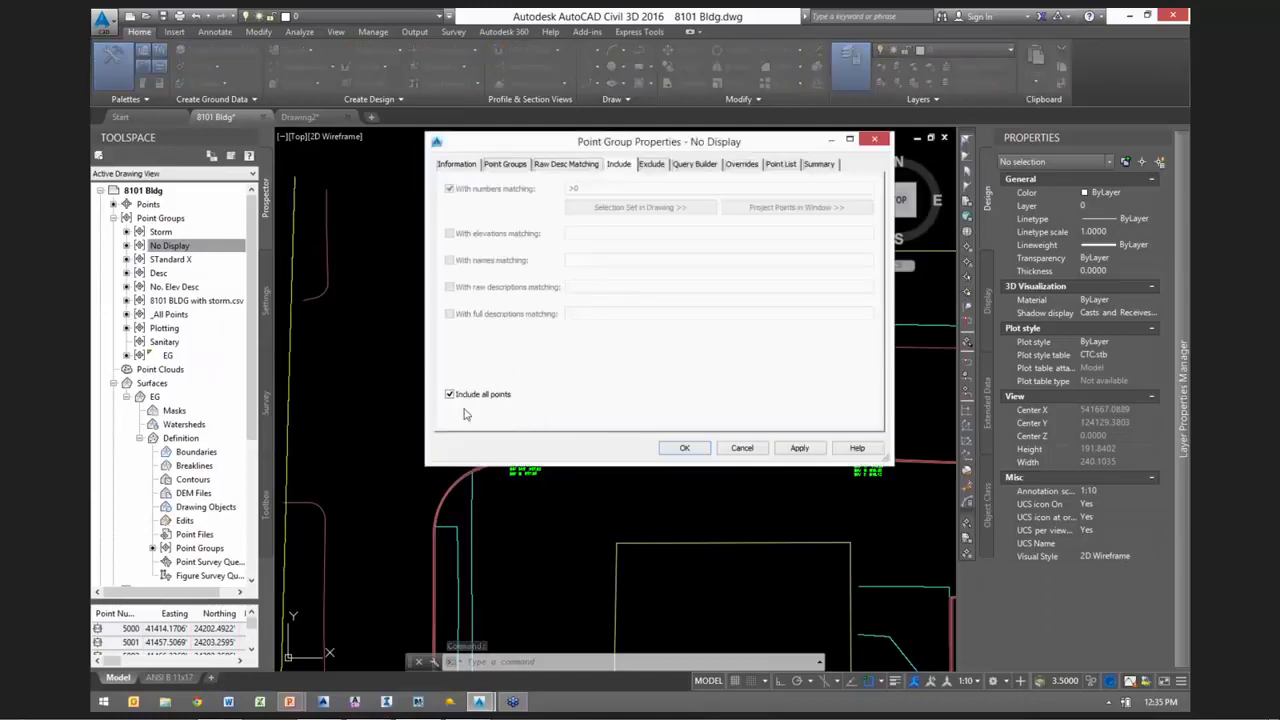
click(740, 165)
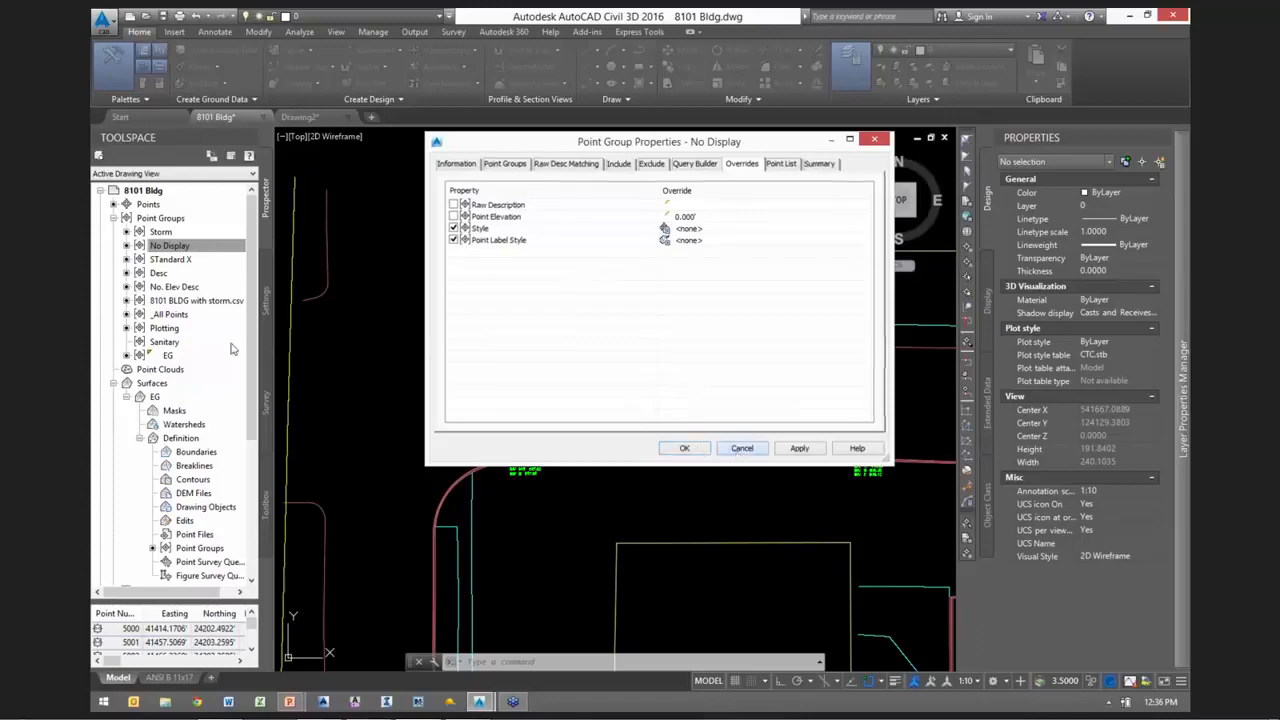
click(741, 447)
Compare the order of the Storm and No Display point groups with the storm structures shown along the road
click(158, 234)
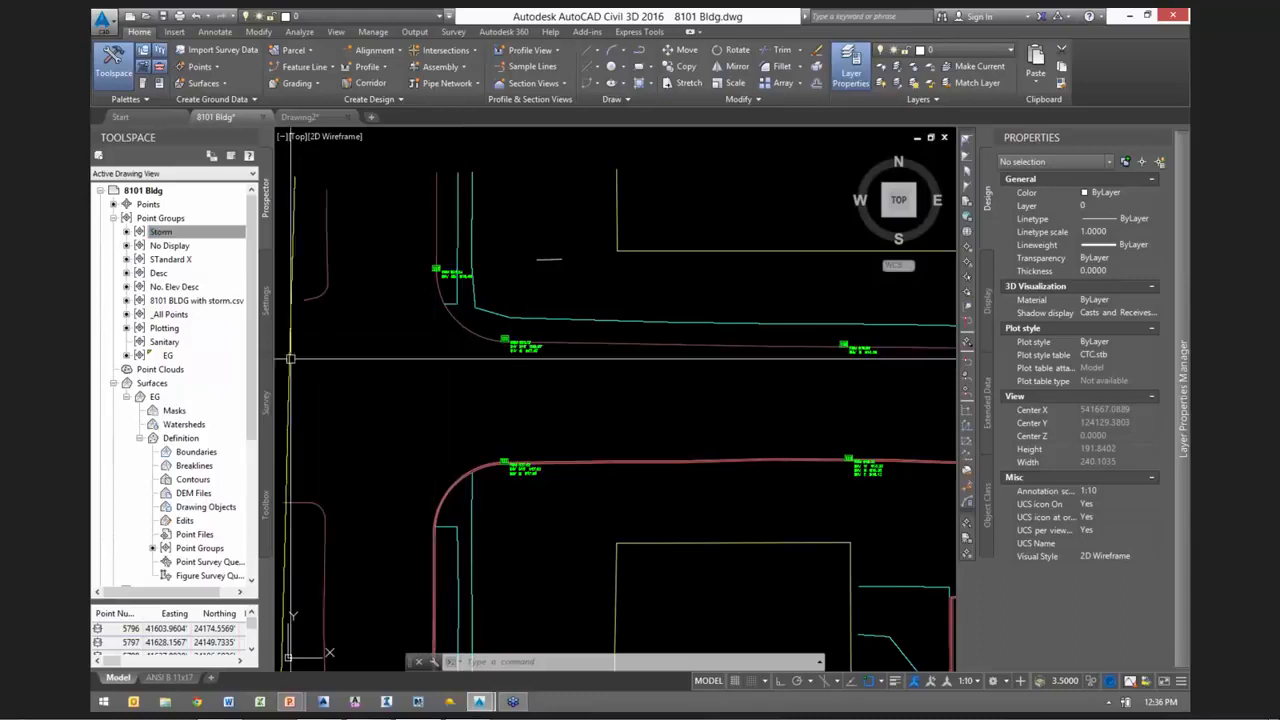
middle_drag(405, 375, 513, 403)
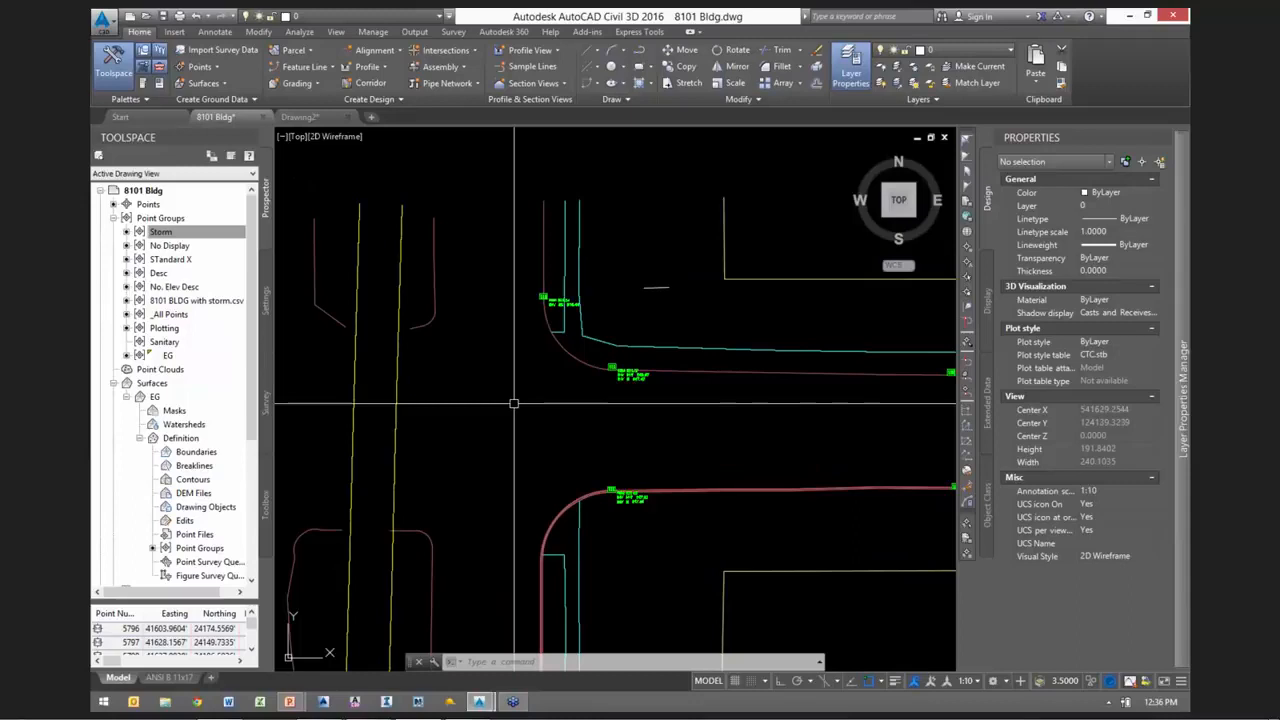
click(189, 232)
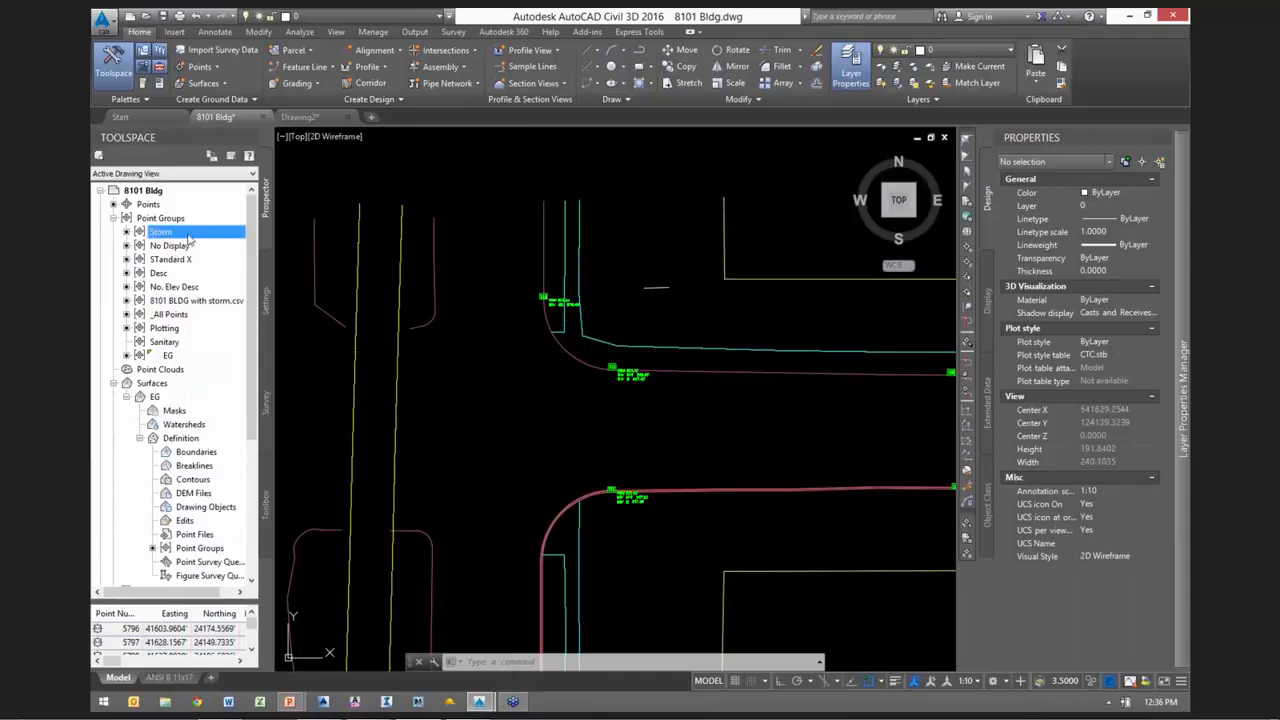
click(178, 246)
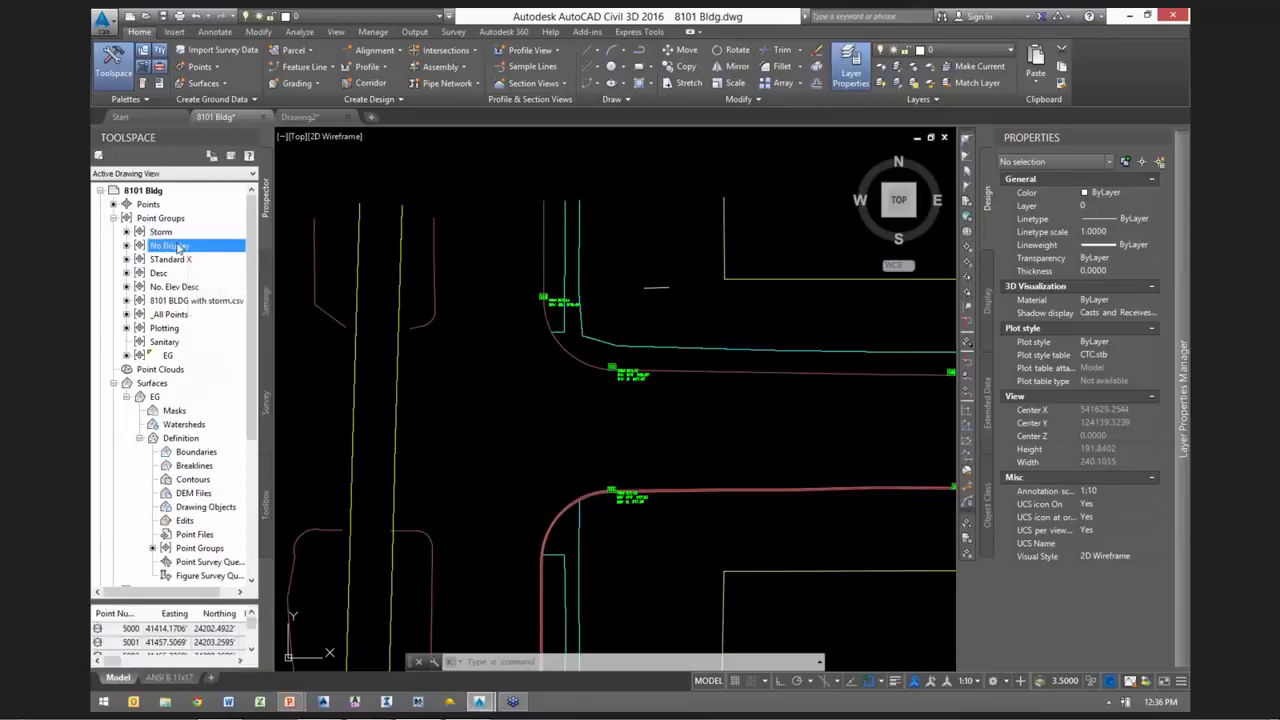
Open the Plotting point group's properties and review its style overrides and its included points
click(171, 331)
right_click(172, 332)
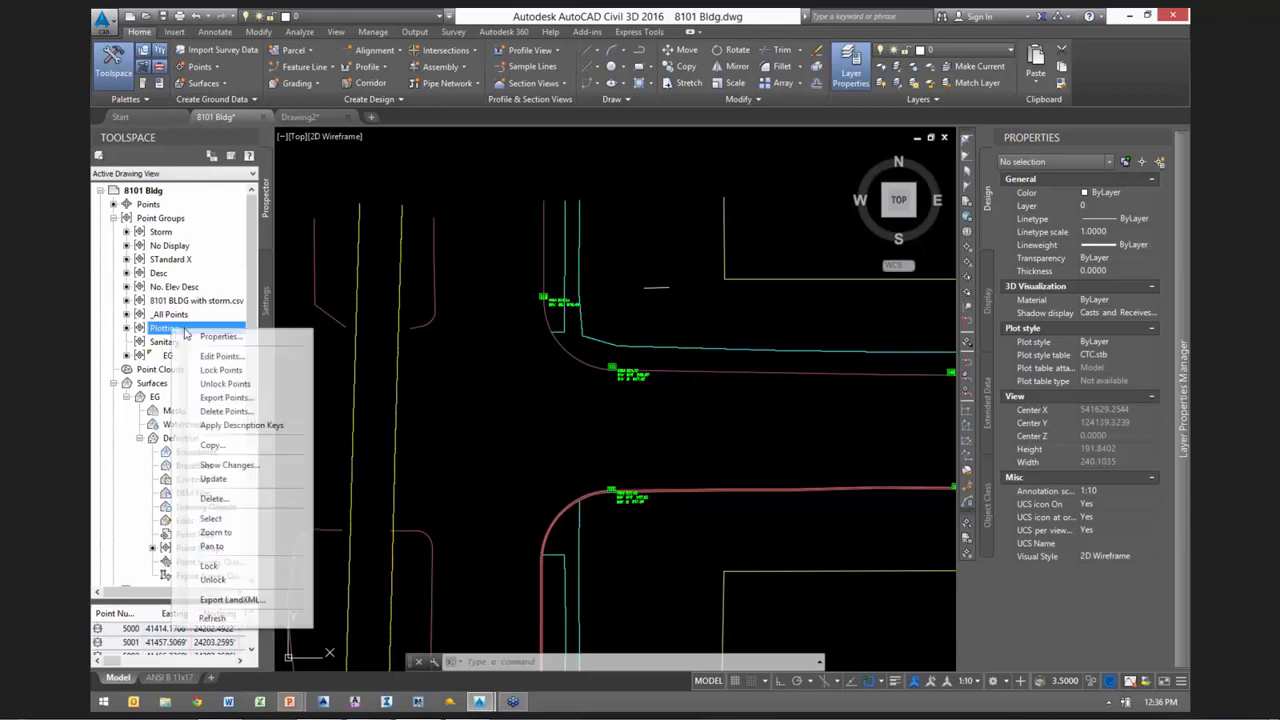
click(224, 339)
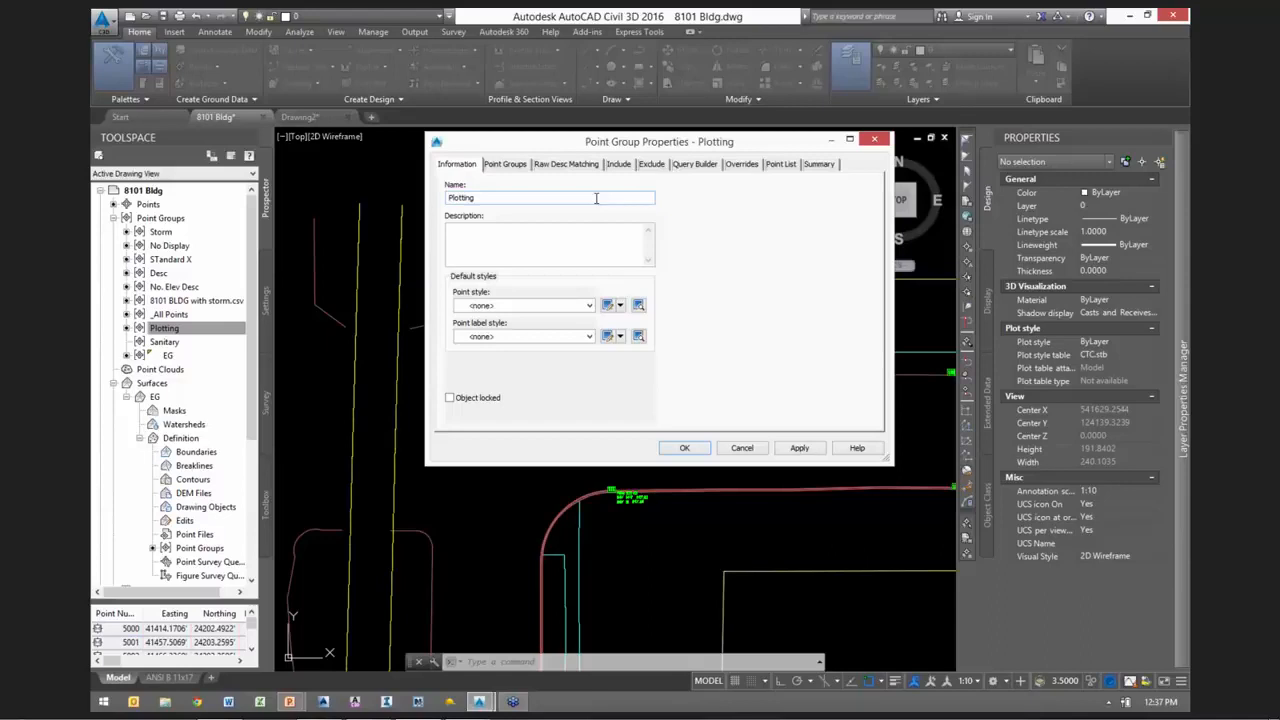
click(741, 166)
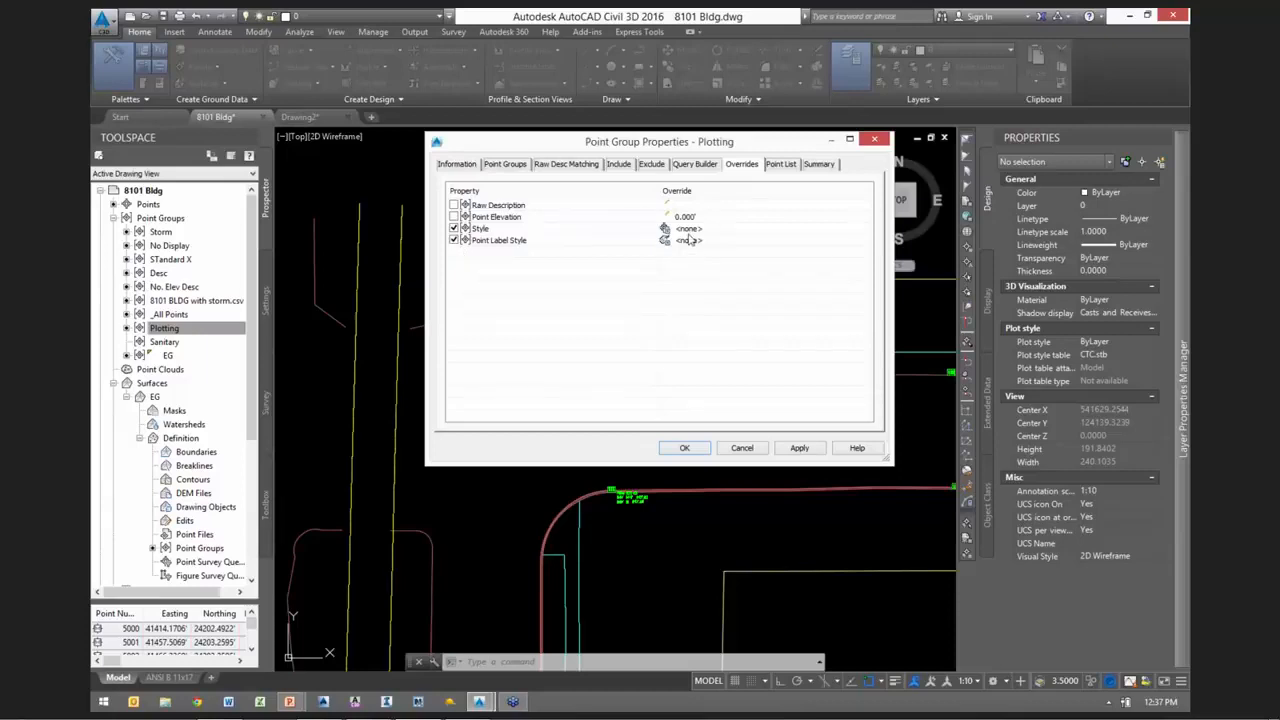
click(623, 166)
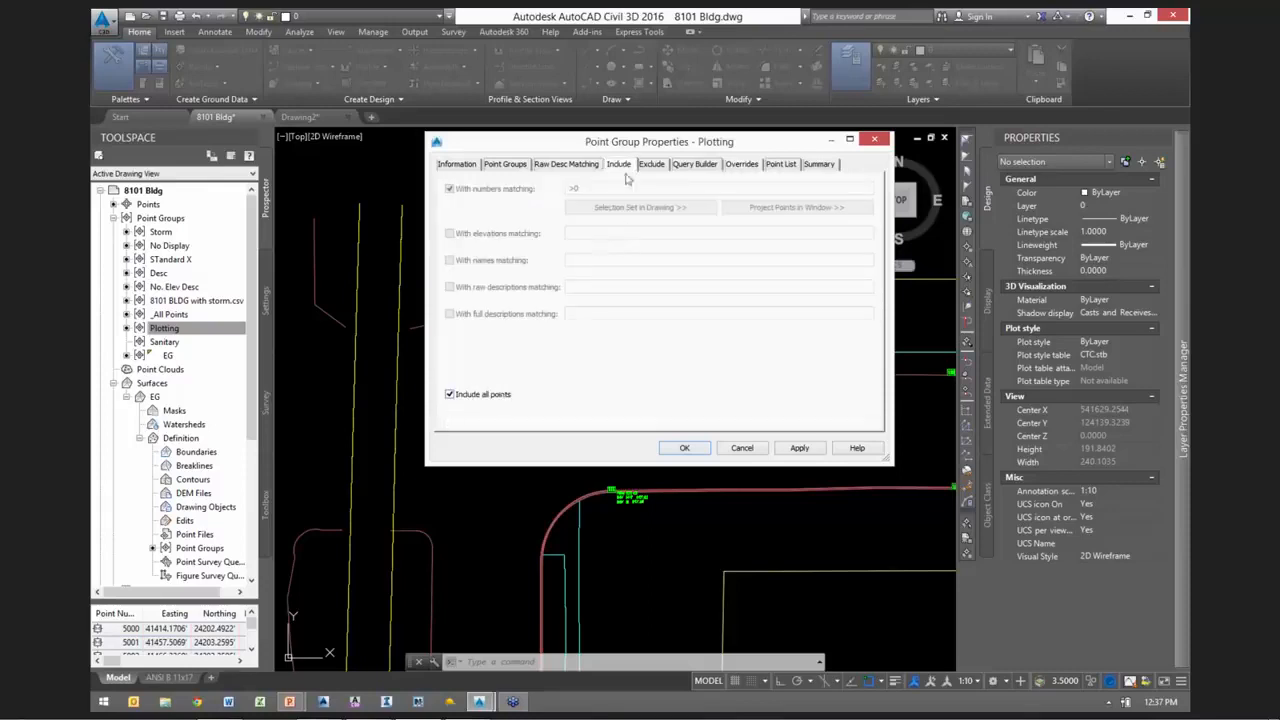
Examine the raw descriptions that the Plotting group excludes, compare them with its include setting, and cancel its properties
click(651, 165)
drag(575, 287, 878, 289)
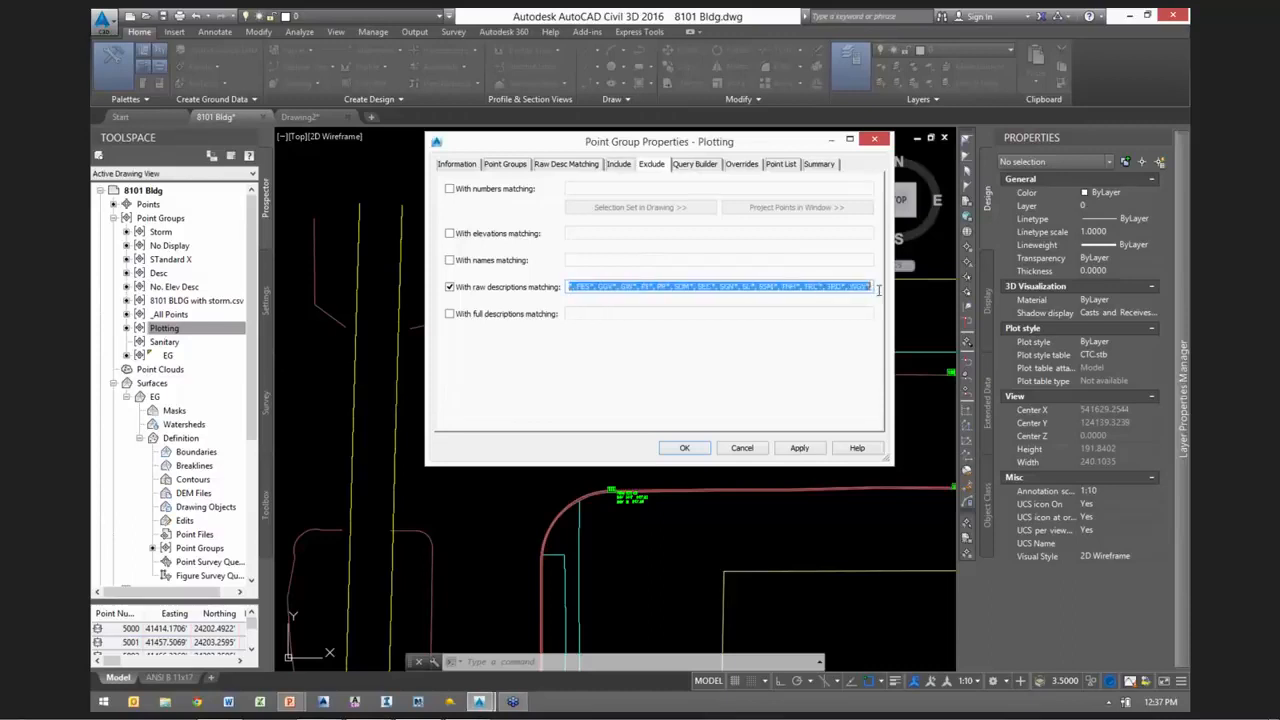
click(790, 287)
drag(712, 143, 472, 79)
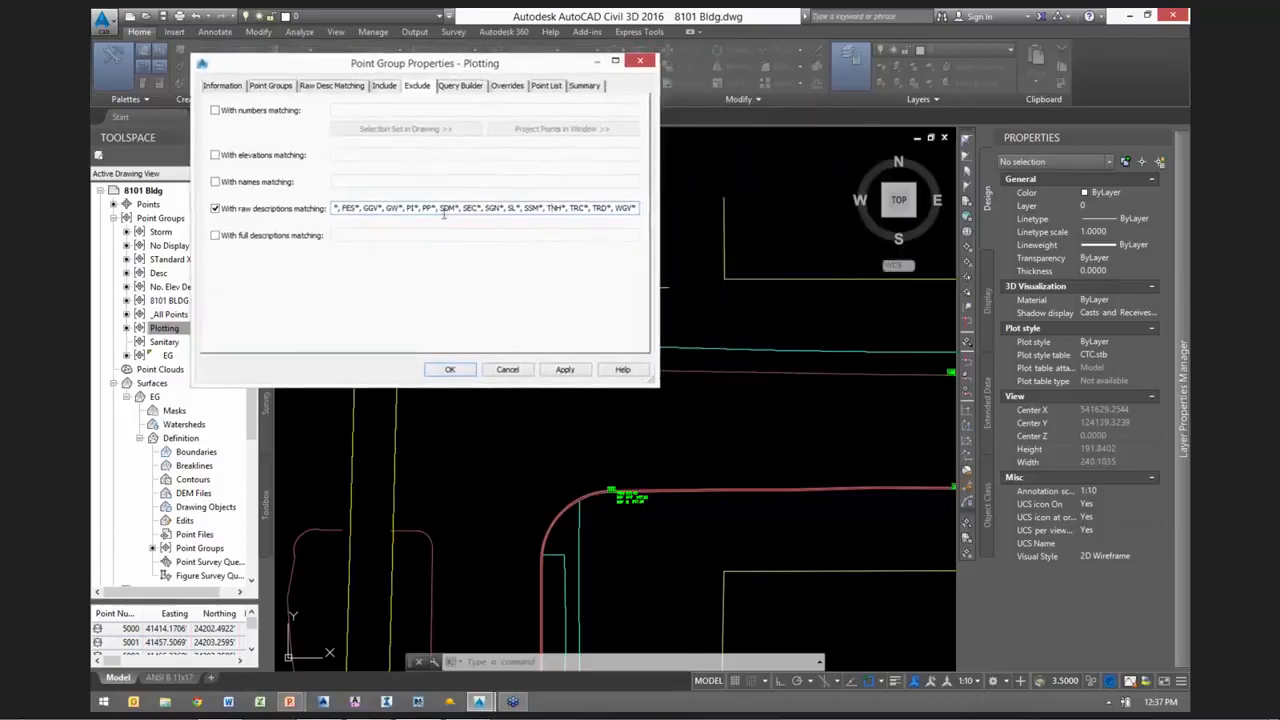
drag(414, 207, 710, 208)
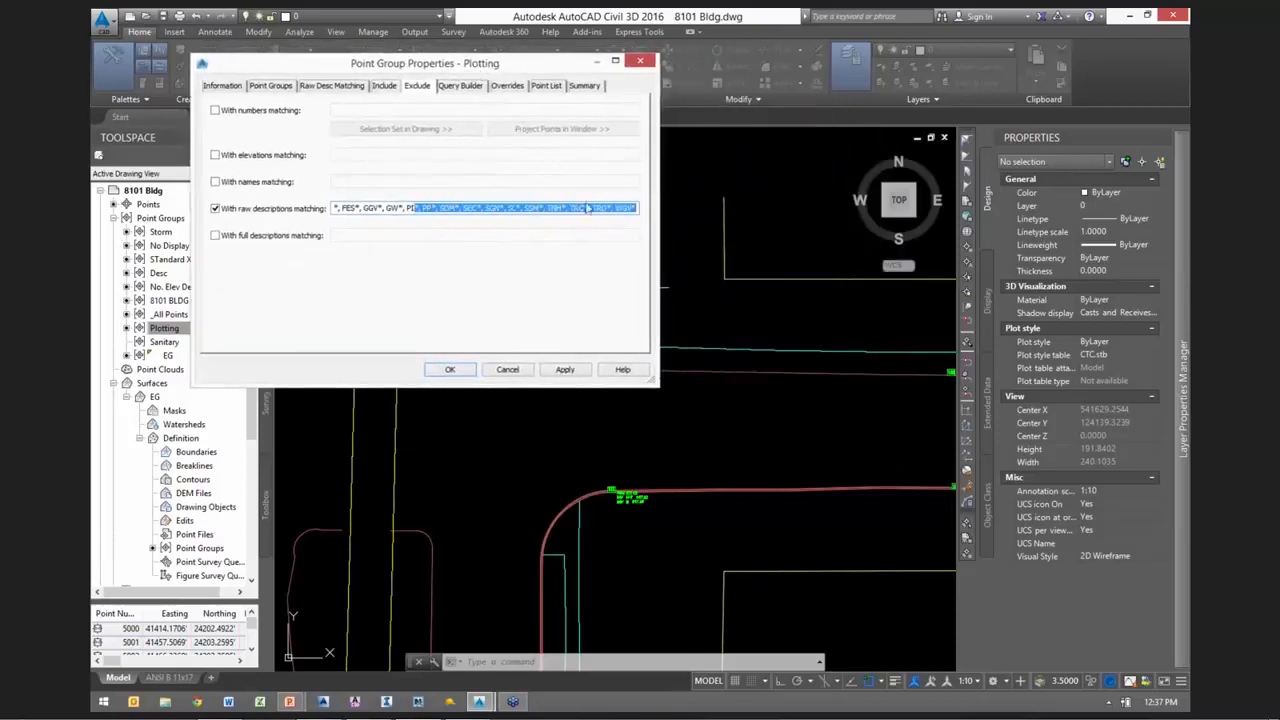
click(548, 207)
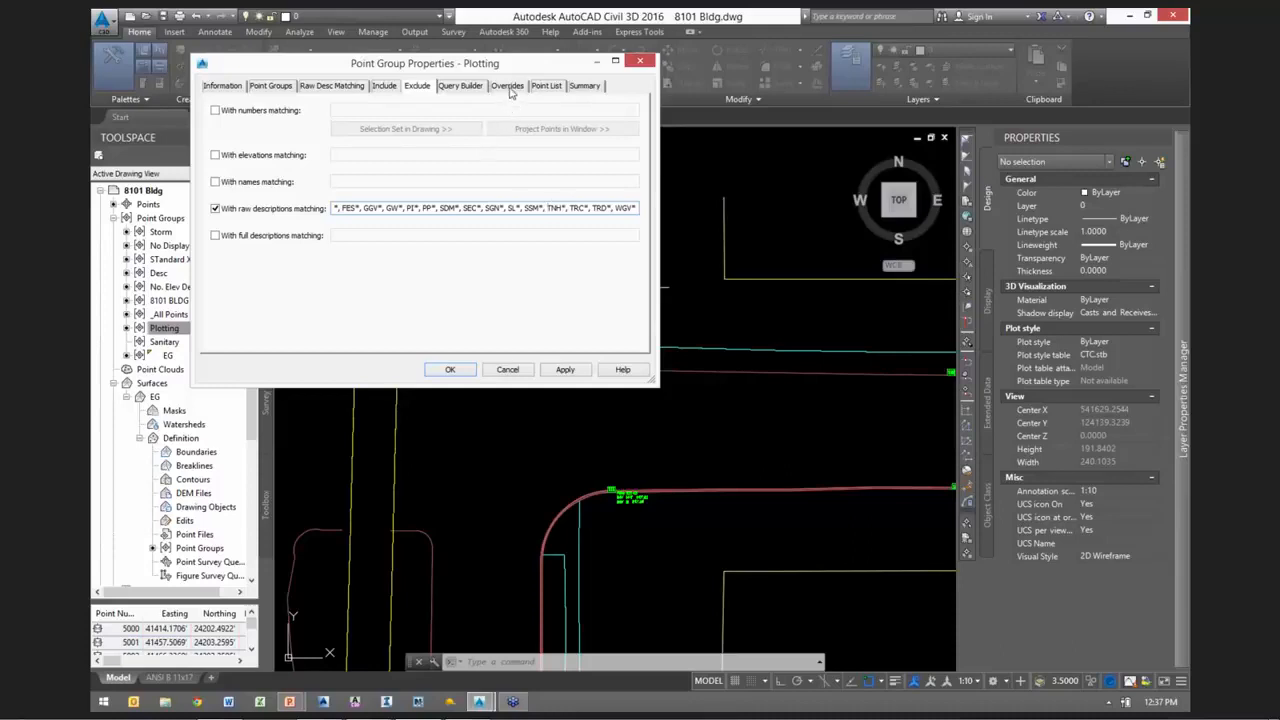
drag(346, 208, 660, 214)
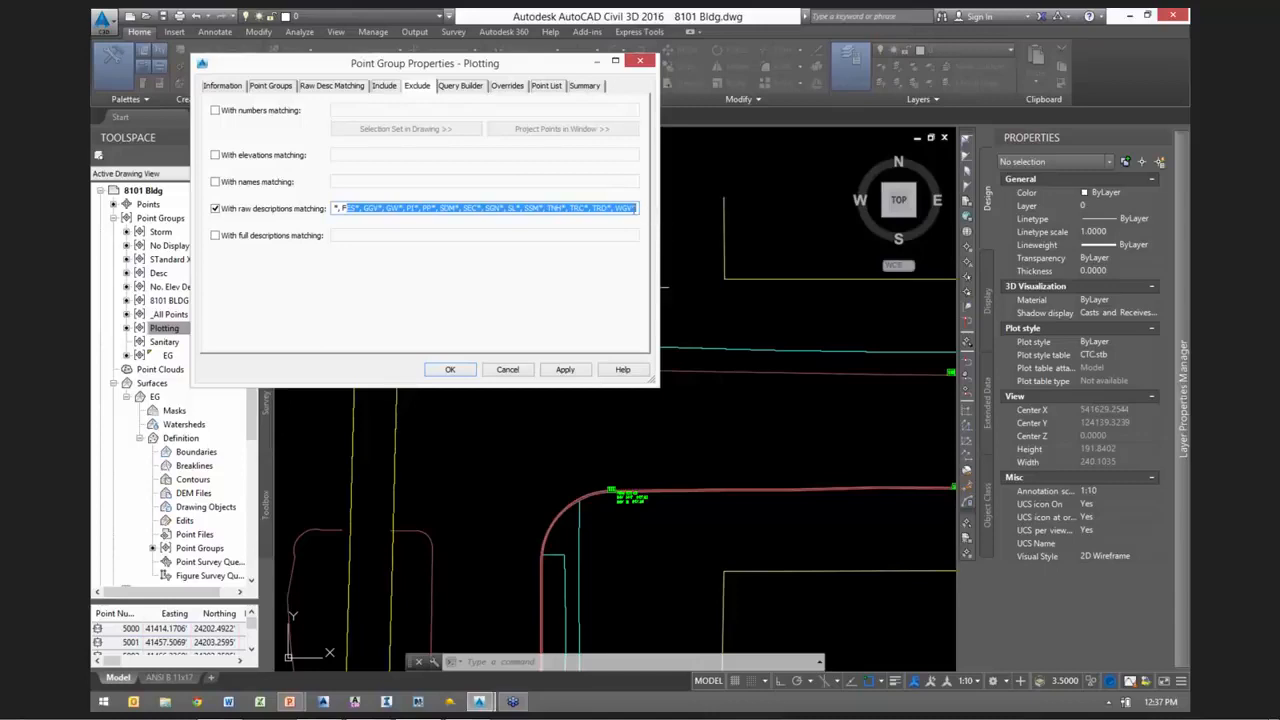
click(396, 88)
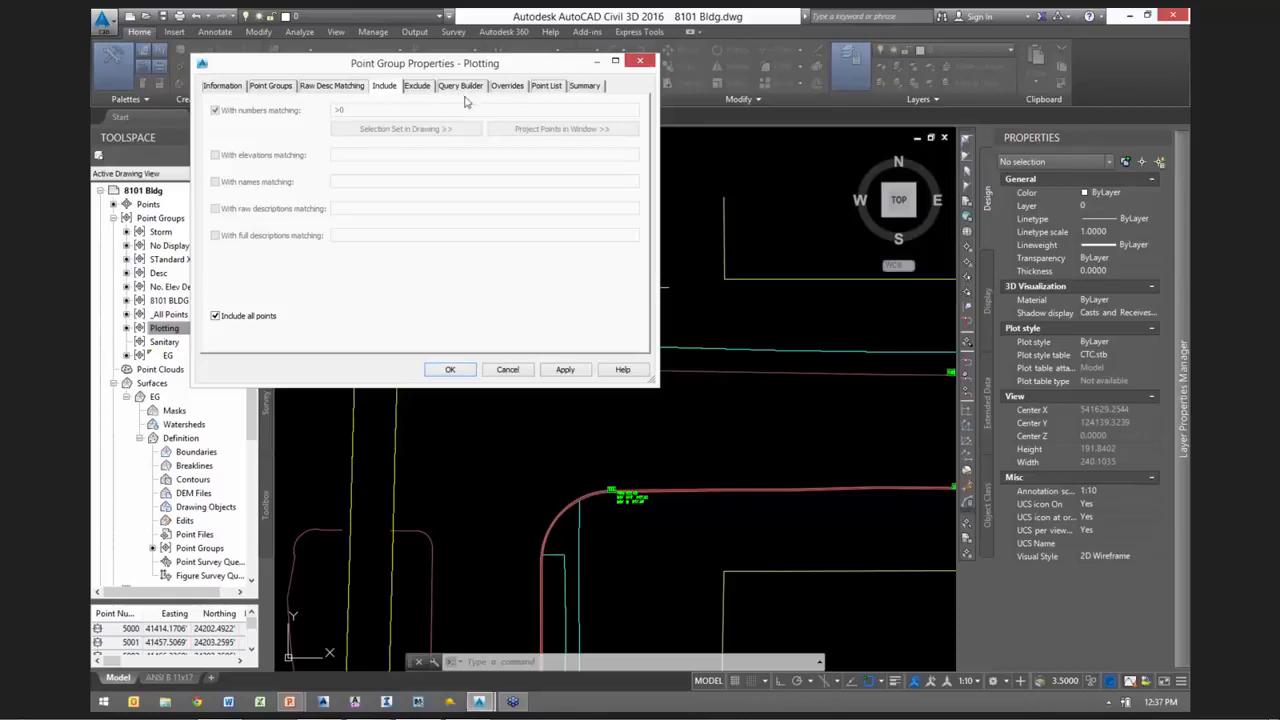
click(422, 87)
drag(350, 208, 687, 211)
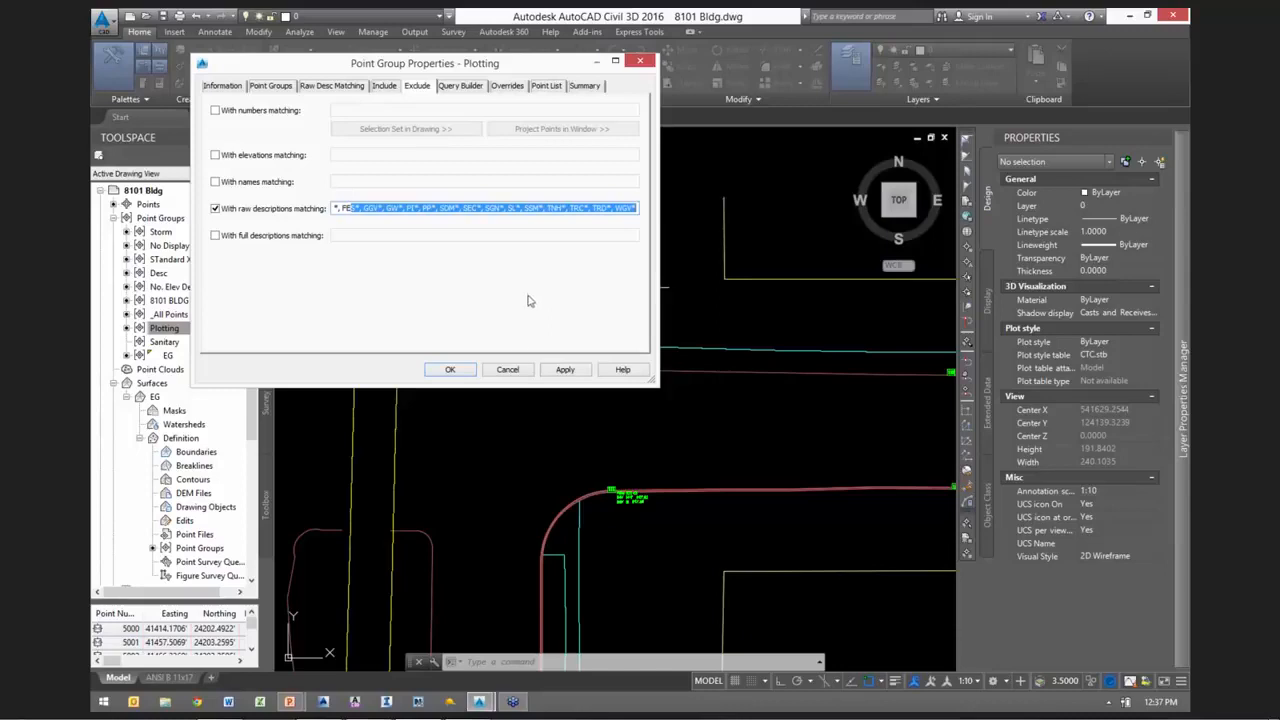
click(508, 369)
Move the Plotting point group to the top of the display order, above Storm
right_click(160, 220)
click(205, 222)
click(588, 377)
scroll(588, 380, down, 1)
click(584, 390)
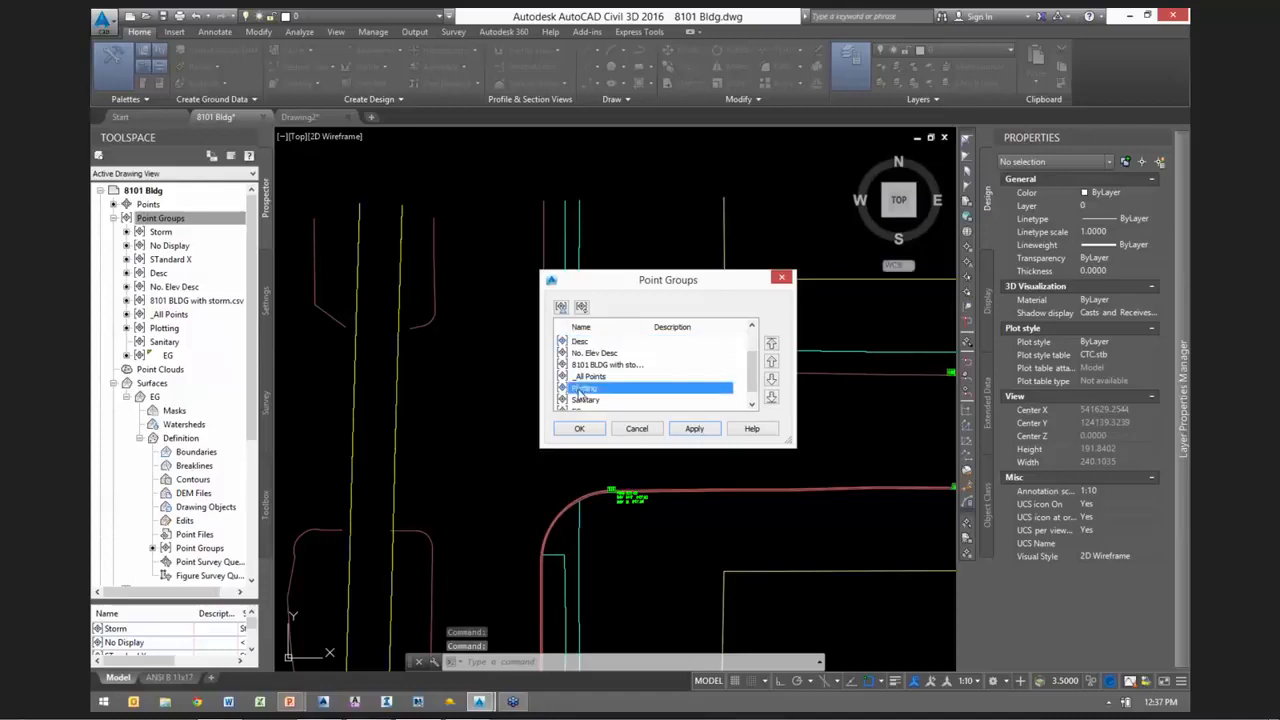
click(771, 343)
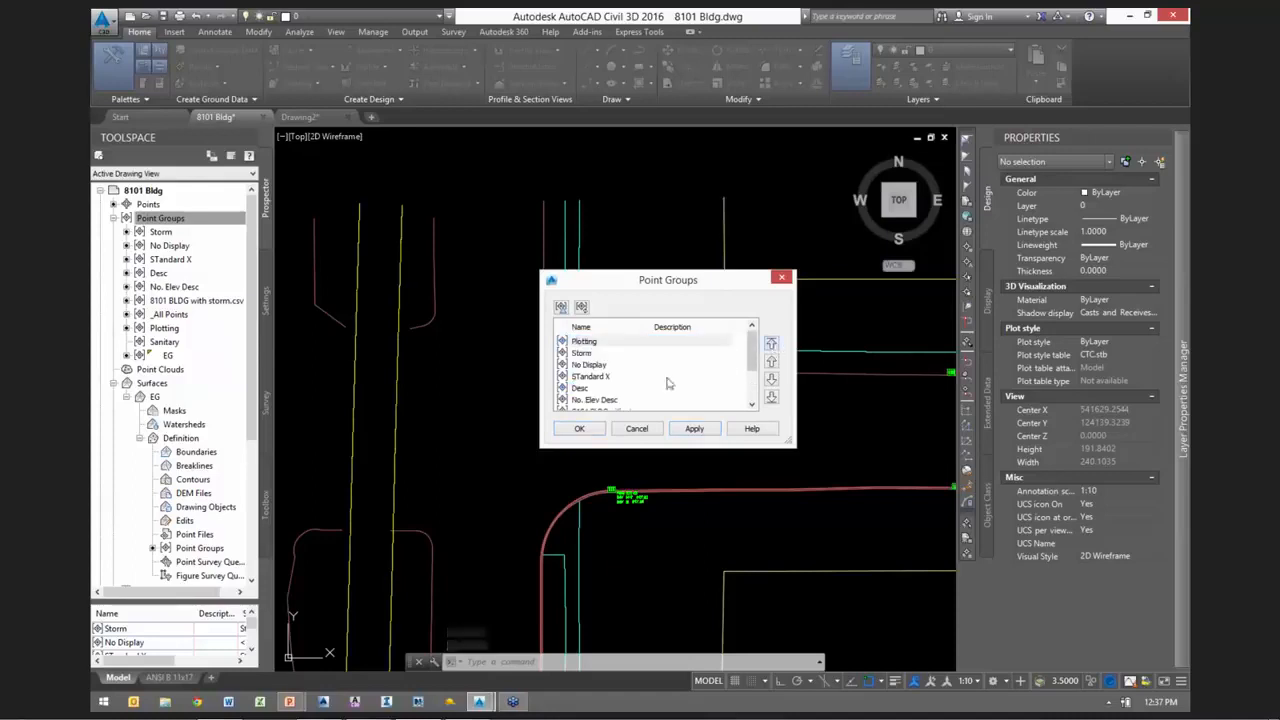
click(579, 428)
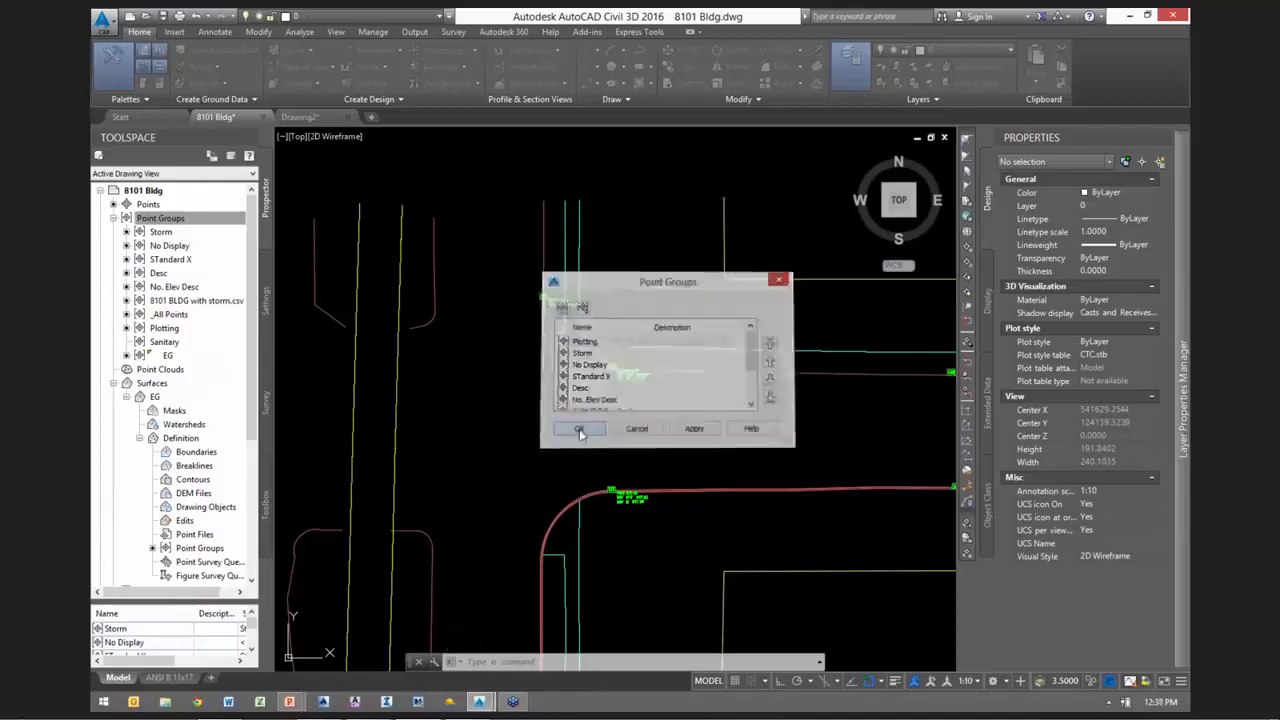
Check which point symbols and labels display along the road and around the building with Plotting as the highest group
scroll(443, 353, up, 3)
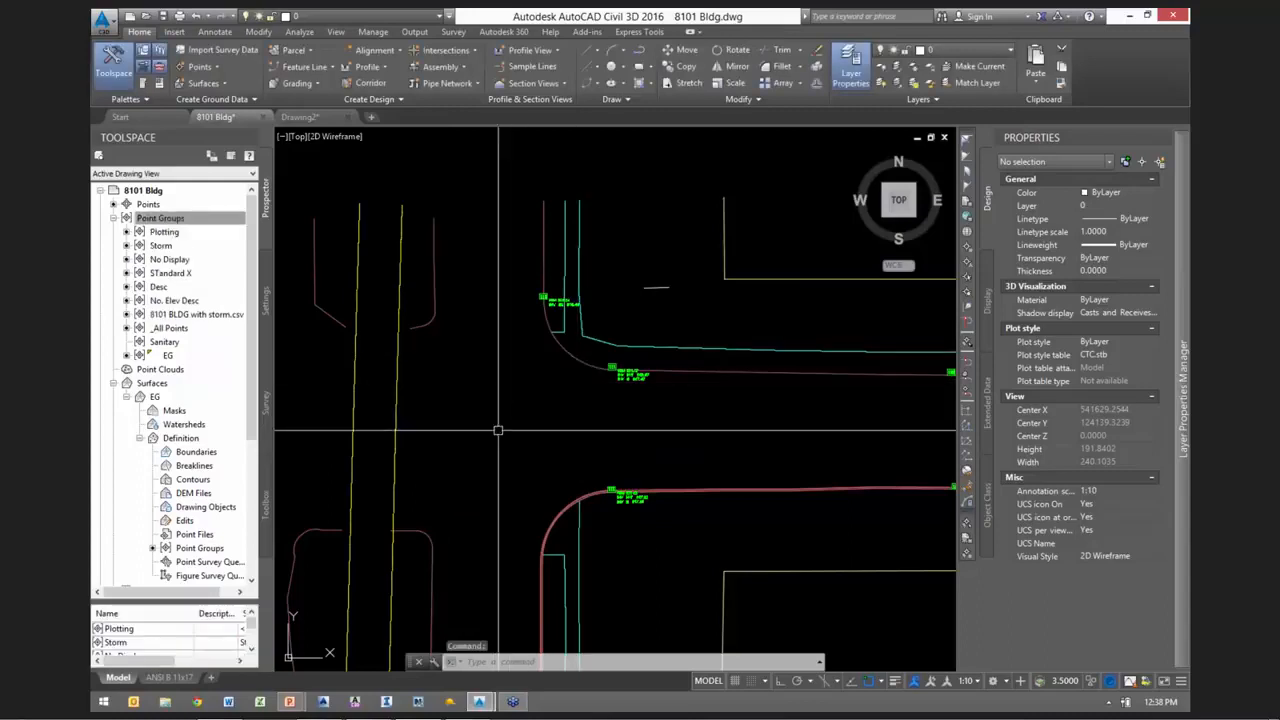
scroll(615, 377, down, 2)
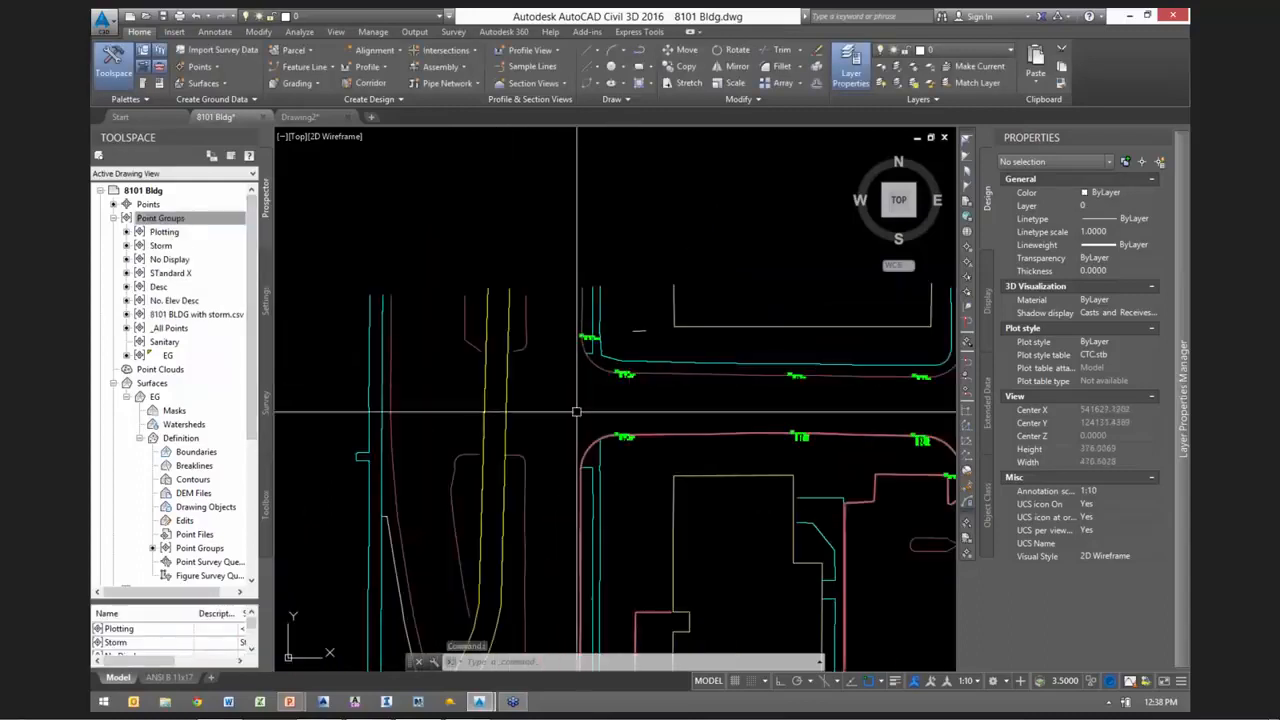
click(160, 217)
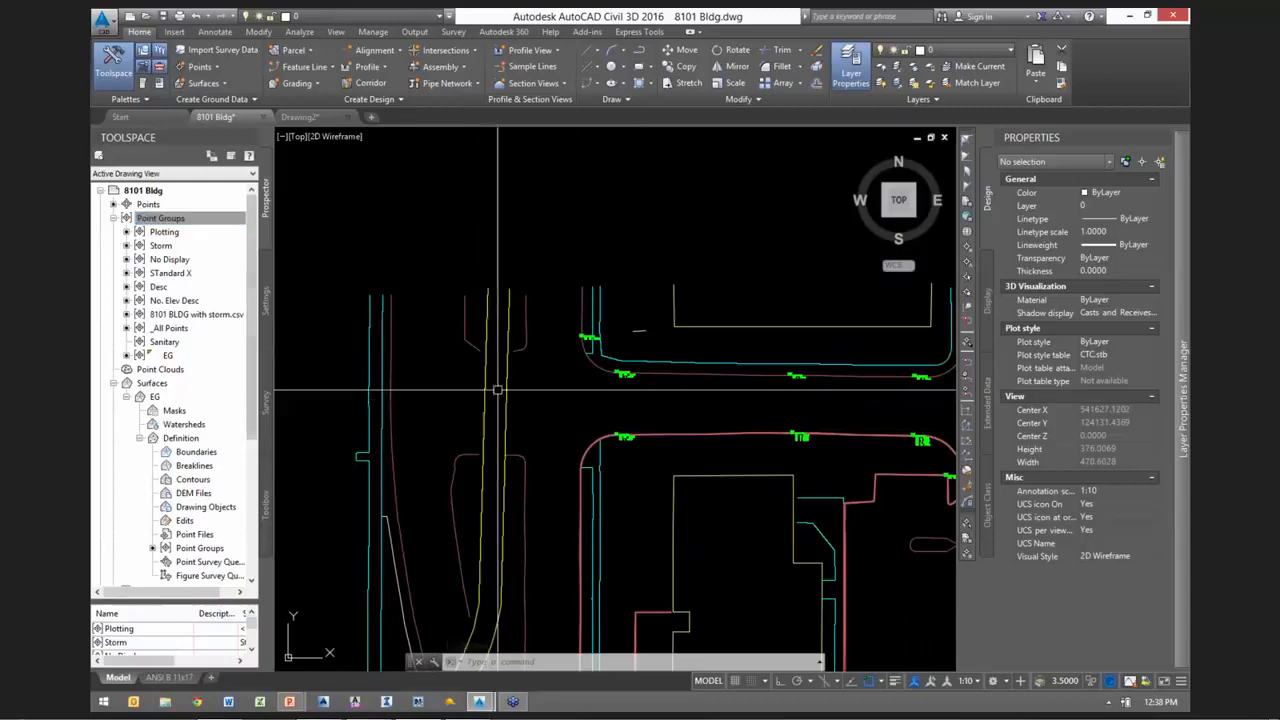
middle_drag(526, 433, 449, 346)
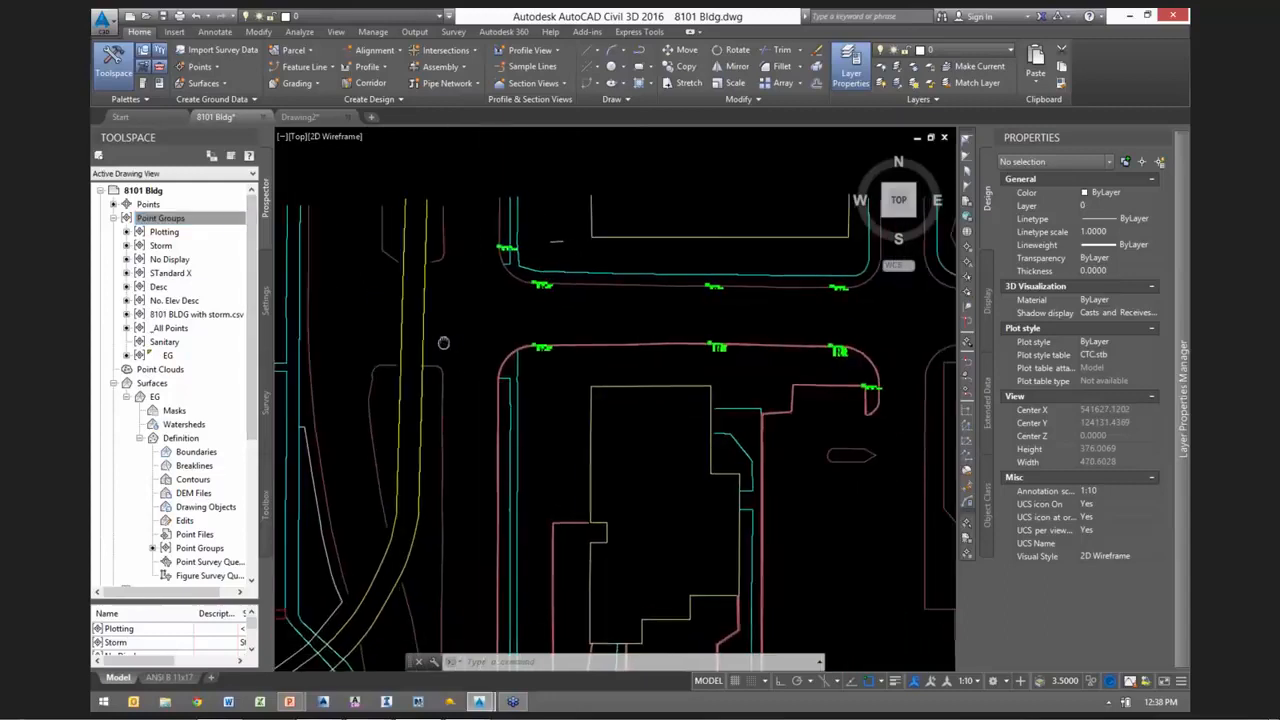
scroll(758, 447, up, 3)
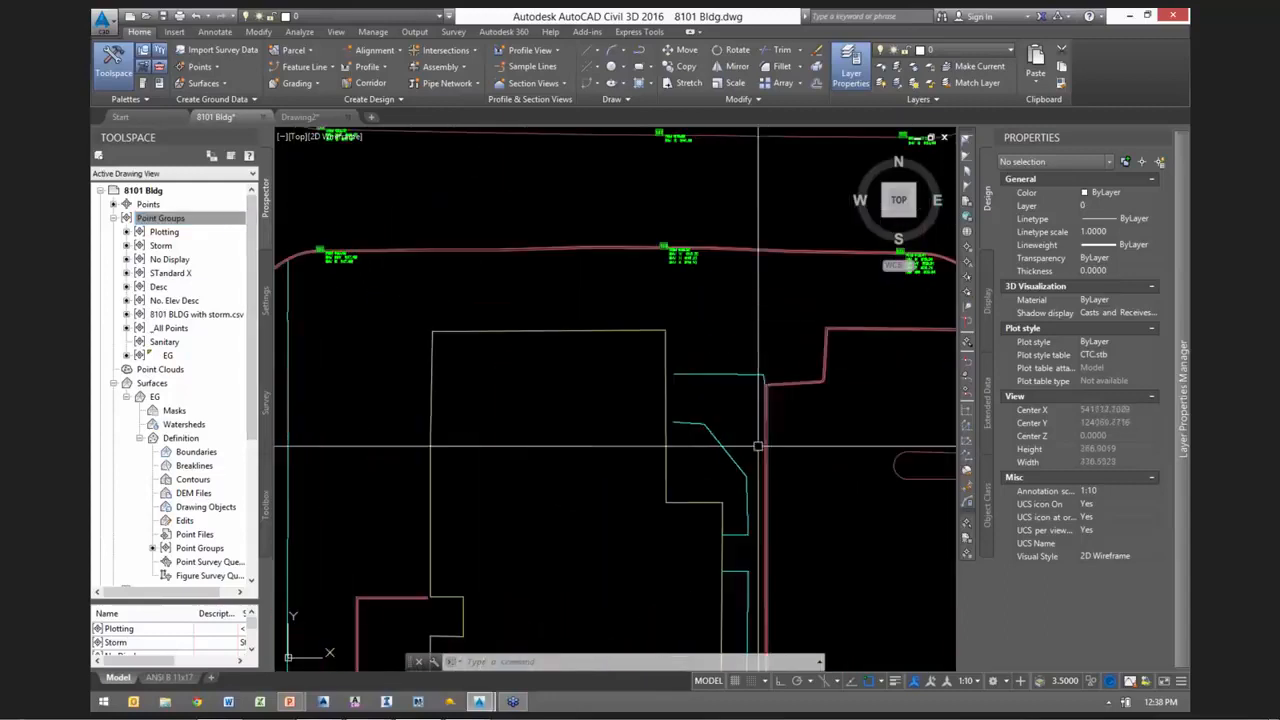
Compare the Plotting, Storm and No Display group order with the storm structure labels along the curb north of the building
click(168, 233)
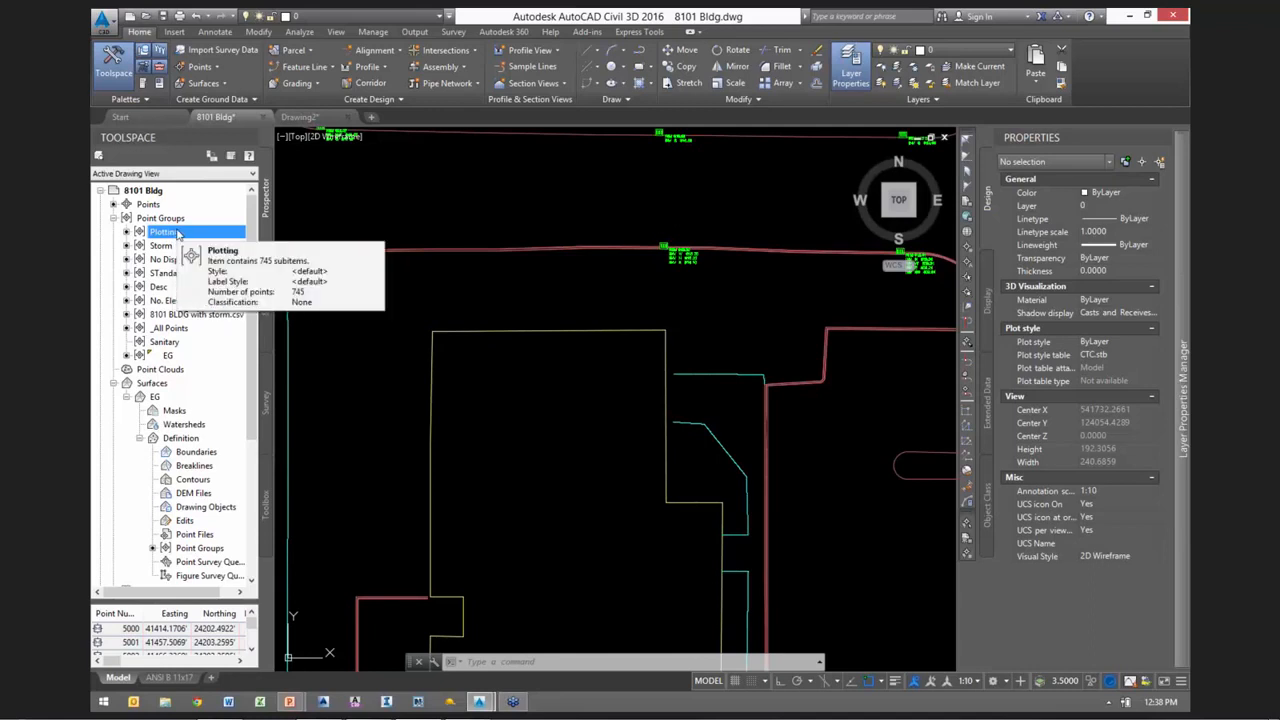
click(170, 246)
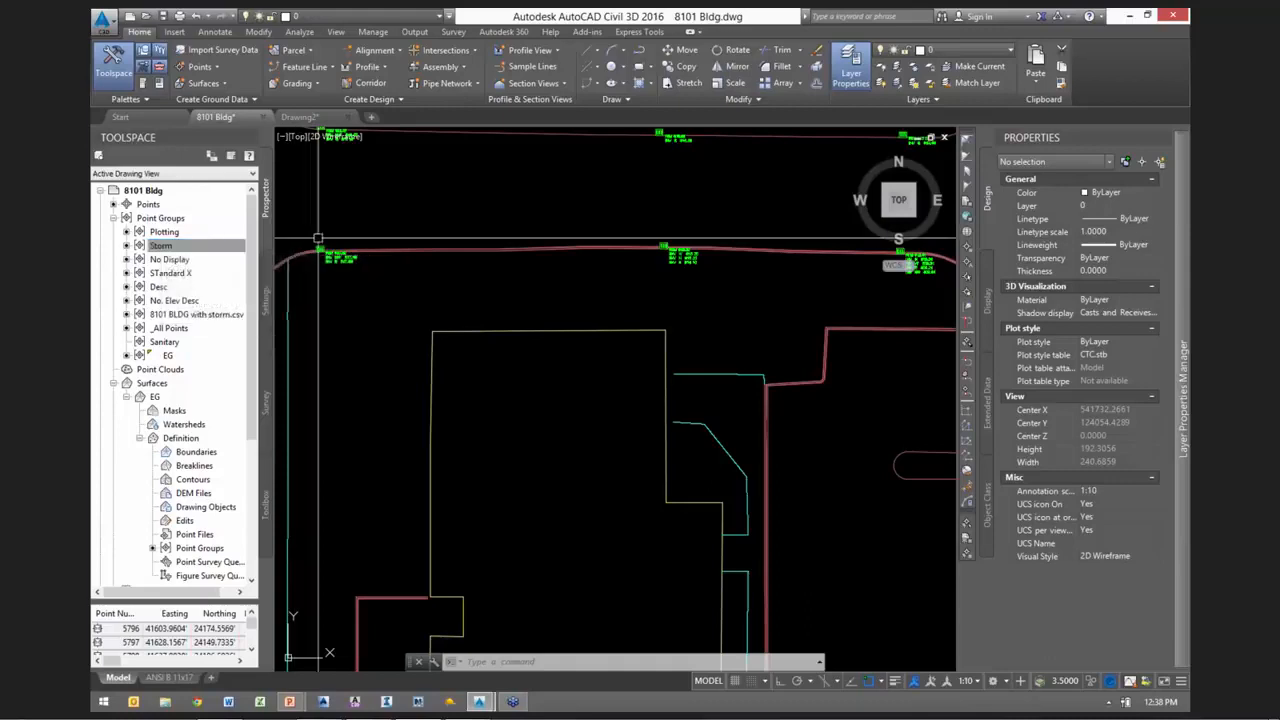
middle_drag(337, 227, 414, 257)
scroll(379, 277, up, 2)
click(161, 247)
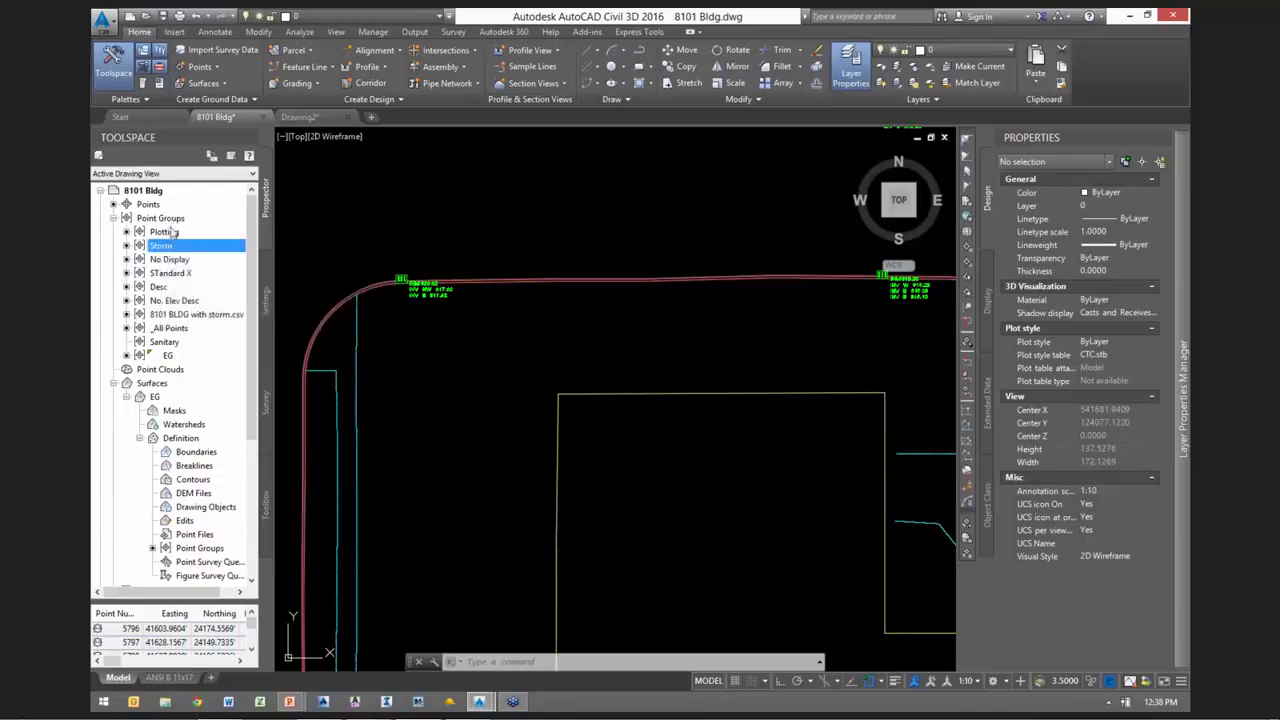
click(167, 233)
click(162, 246)
click(167, 261)
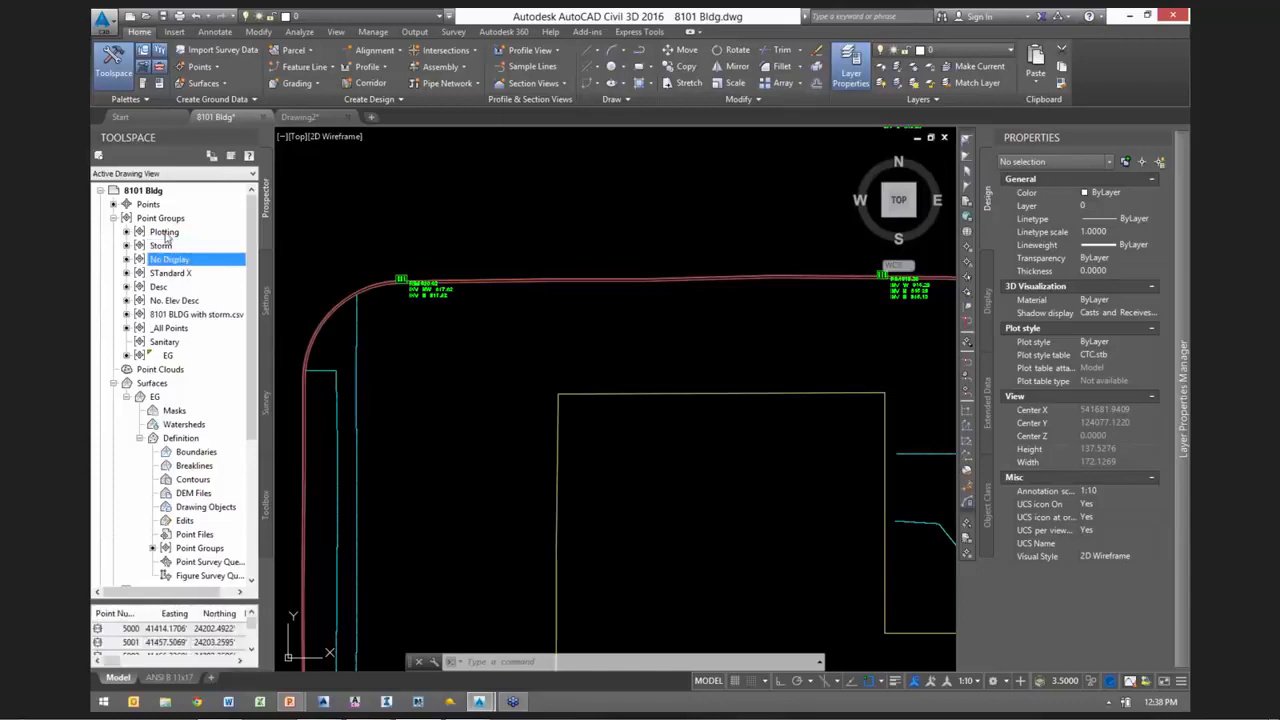
Move the _All Points group up the display order to second place, between Plotting and Storm
right_click(165, 218)
click(205, 223)
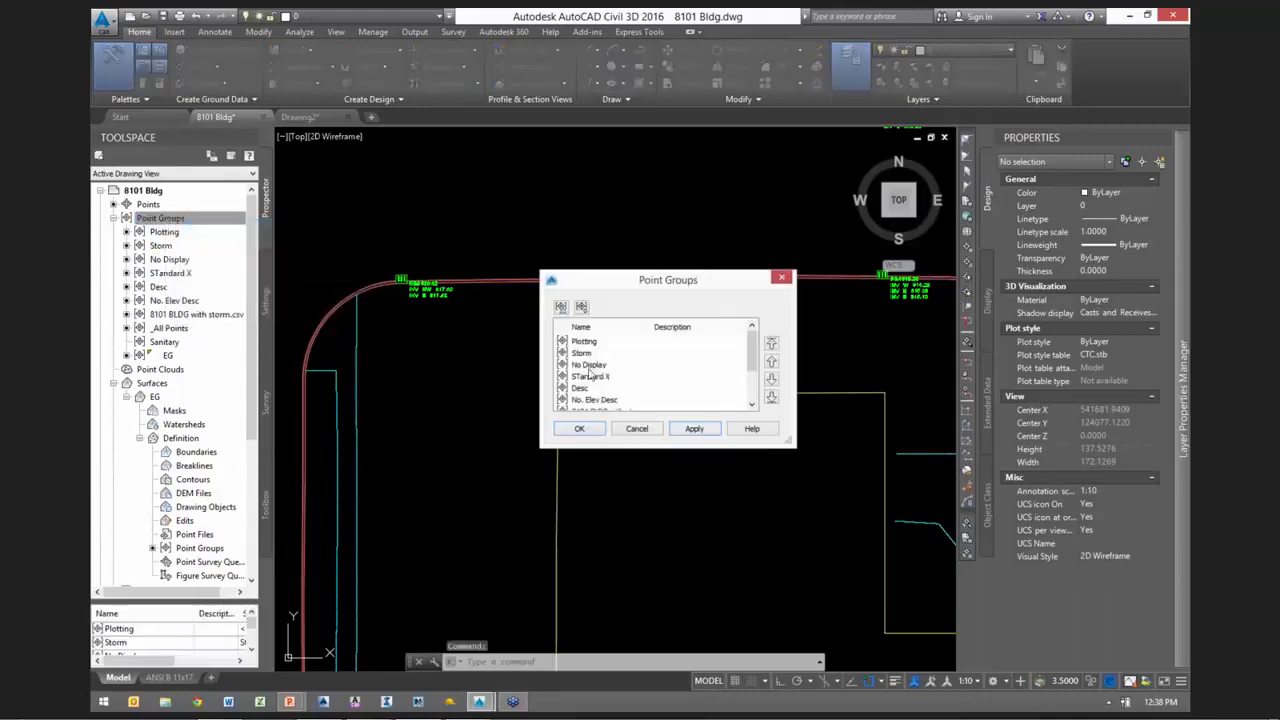
click(600, 376)
scroll(600, 380, down, 1)
click(667, 388)
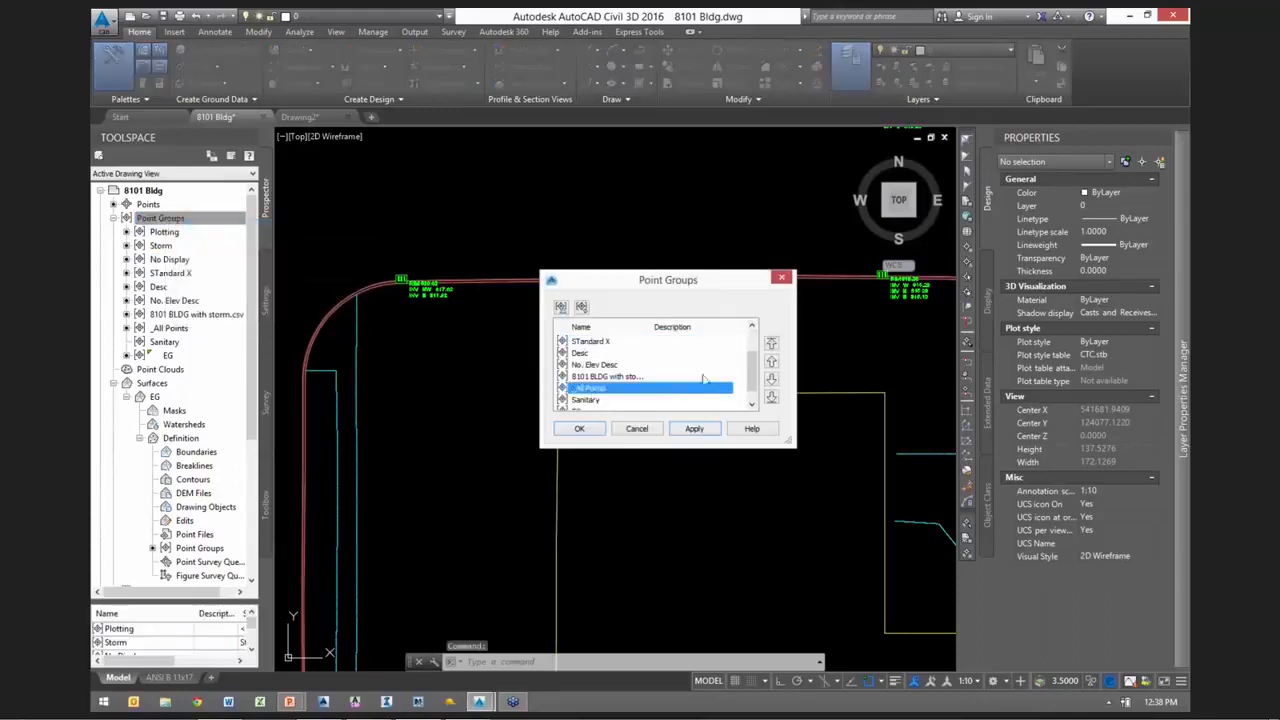
click(771, 343)
click(771, 379)
click(579, 428)
Examine the tree symbols and size labels beside the storm structure at the curb corner, and select the _All Points group
mouse_move(484, 400)
middle_down()
mouse_move(529, 388)
mouse_move(585, 408)
middle_up()
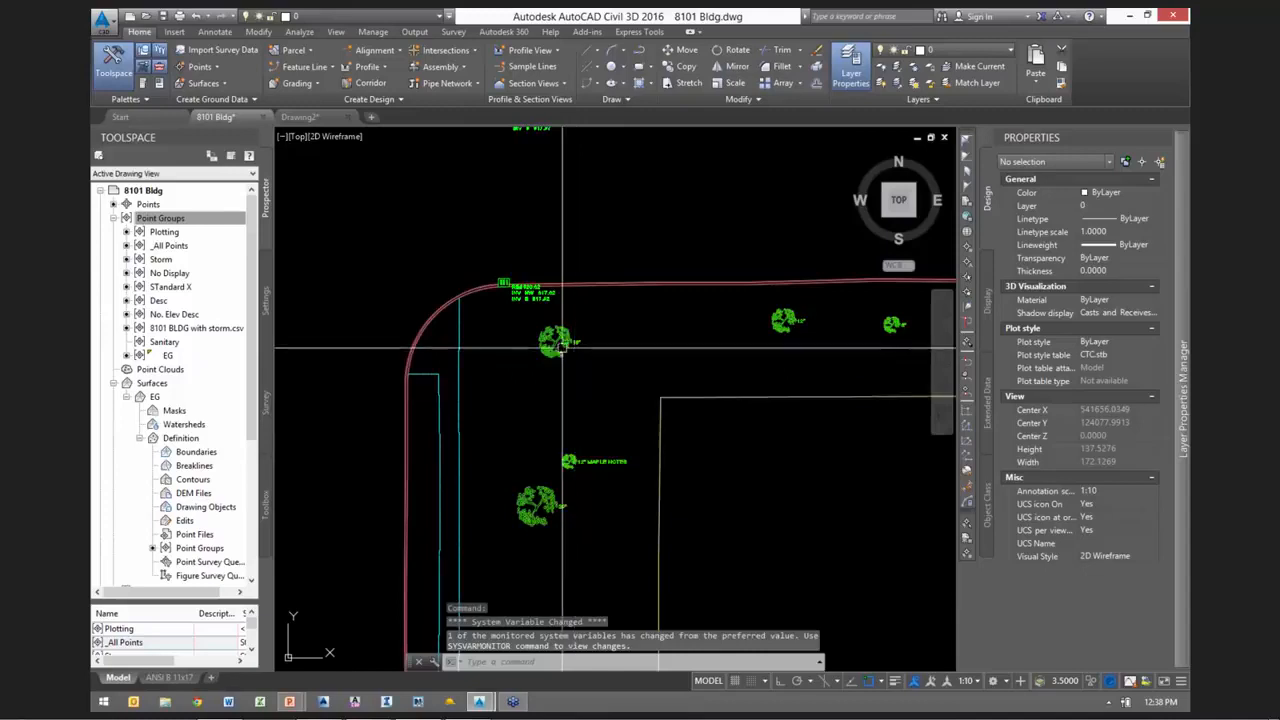
scroll(562, 347, up, 3)
scroll(555, 443, up, 2)
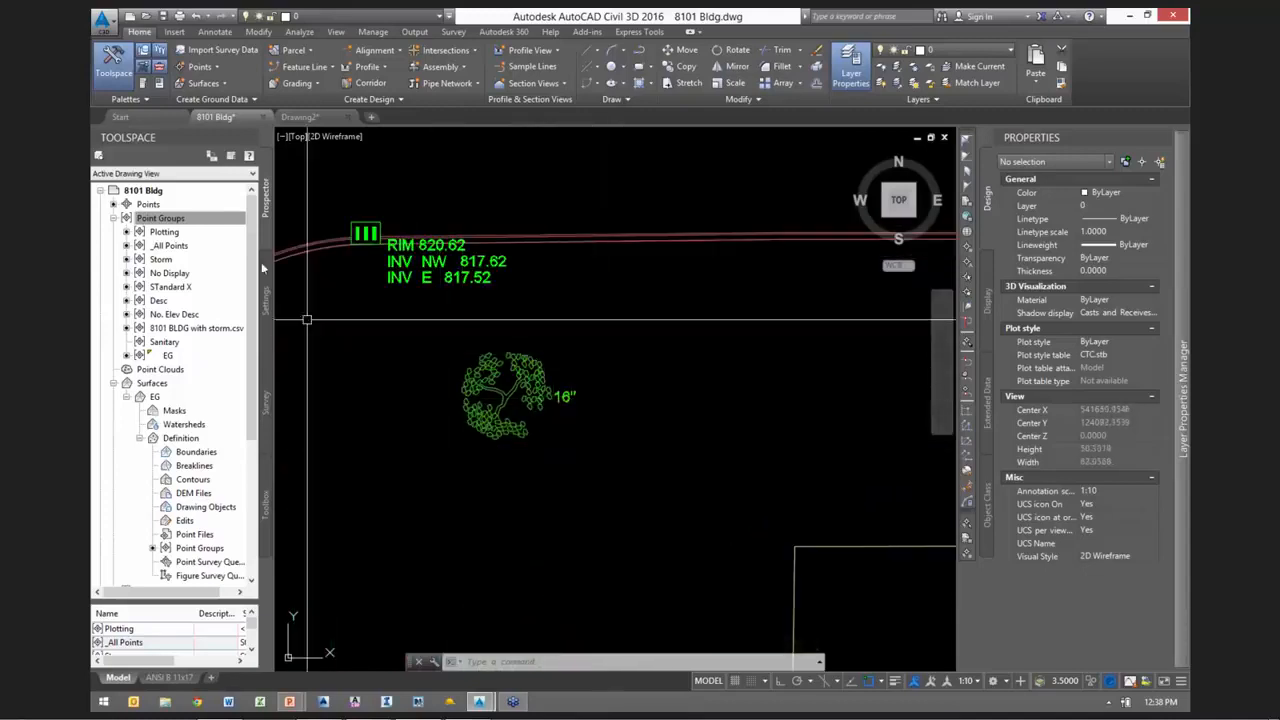
click(173, 247)
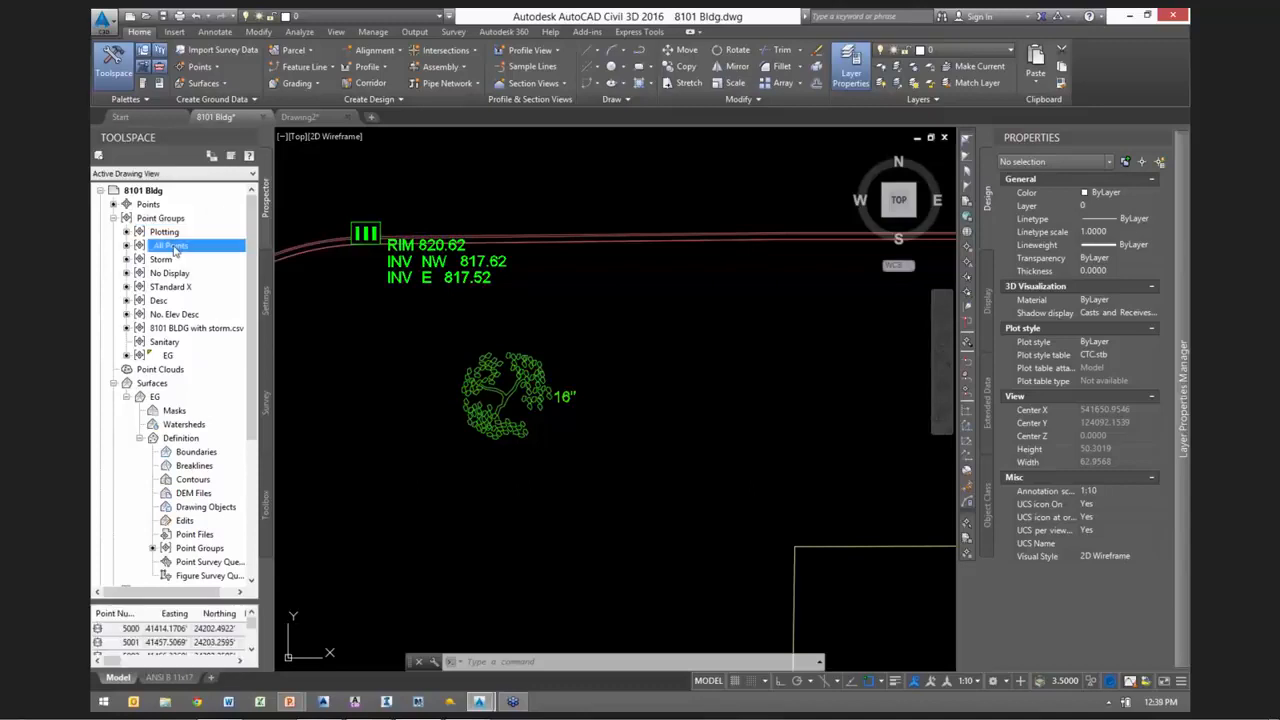
Review the style and label style override settings of the _All Points group without changing them
click(166, 232)
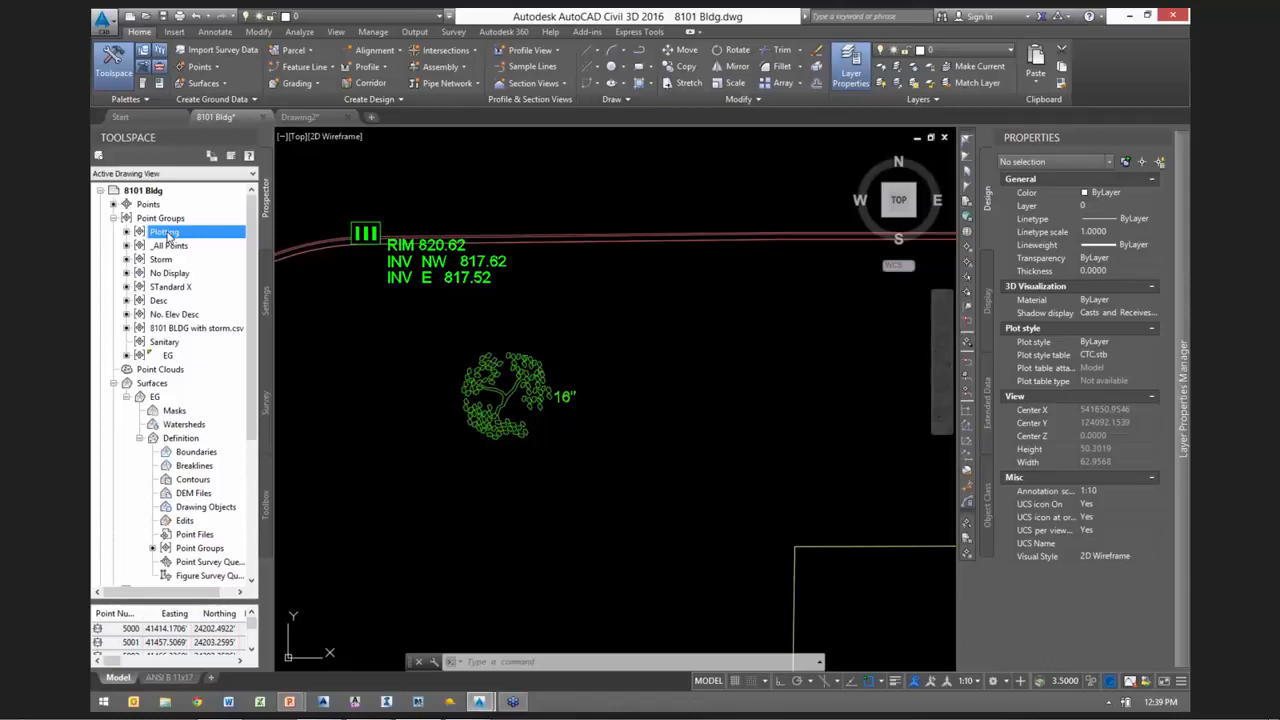
click(168, 245)
right_click(172, 247)
click(208, 253)
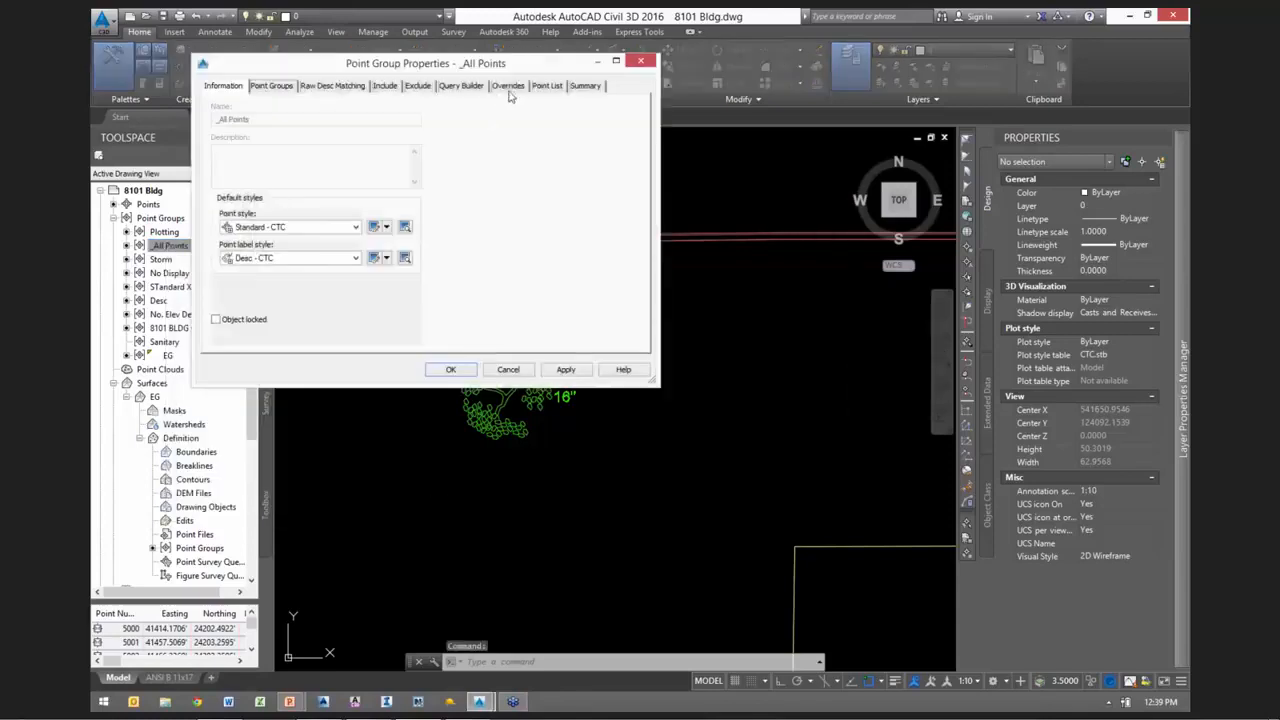
click(508, 86)
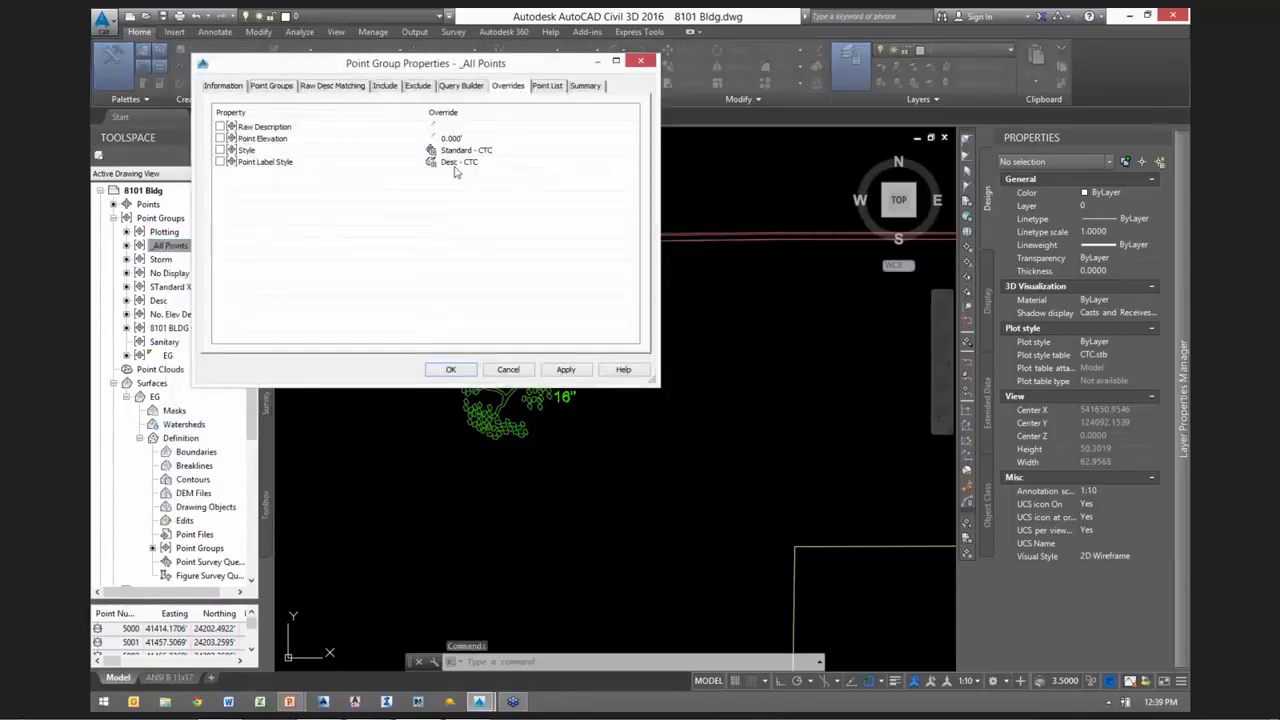
drag(428, 74, 522, 102)
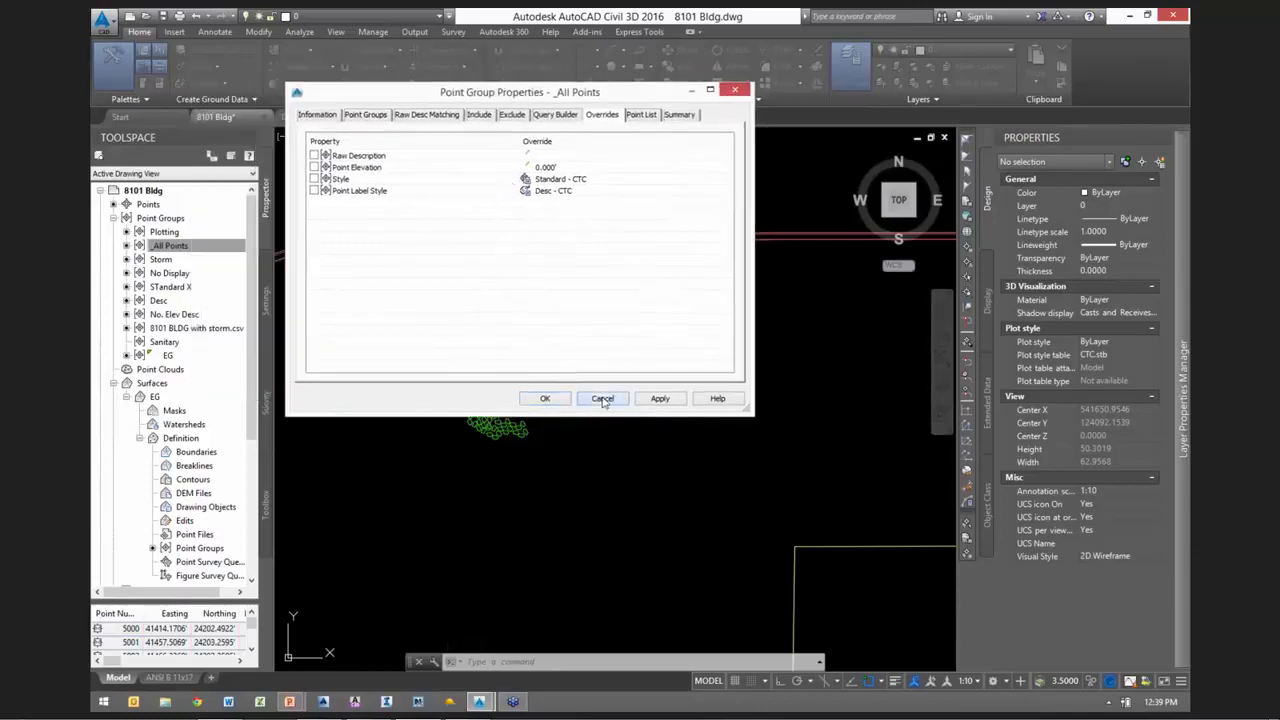
click(603, 399)
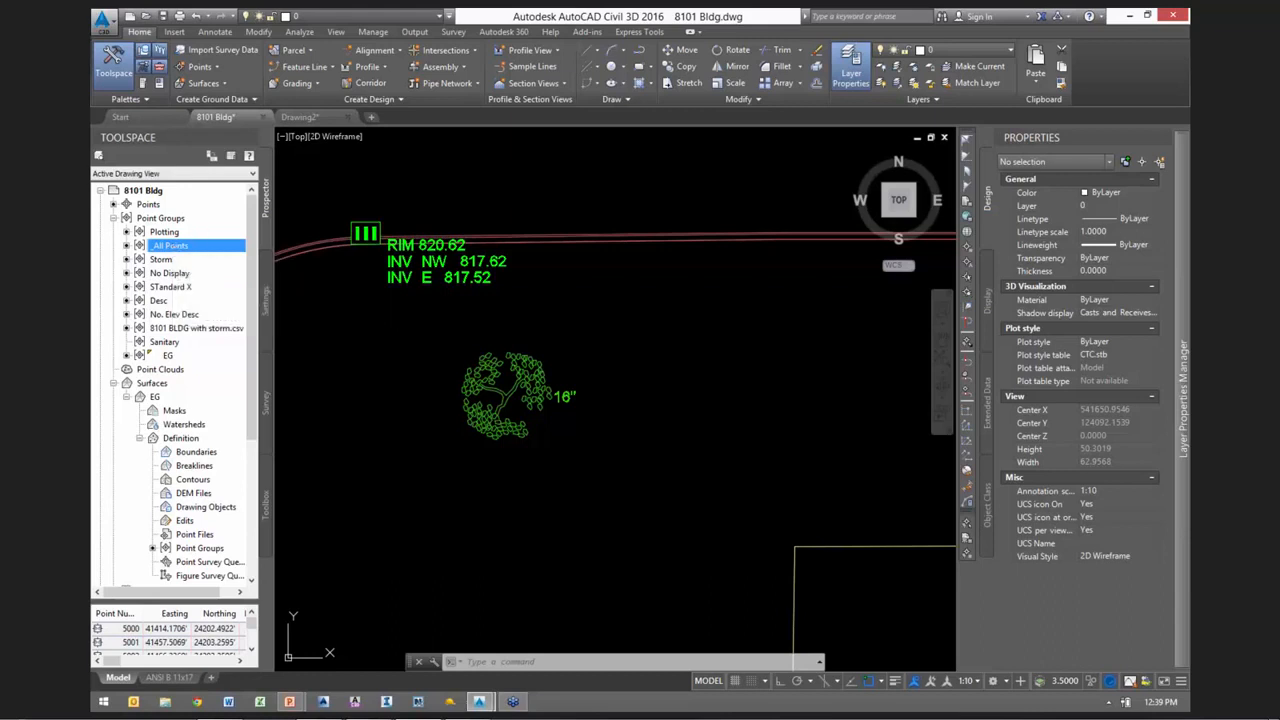
Open the Full description key set for key editing
middle_drag(419, 347, 600, 396)
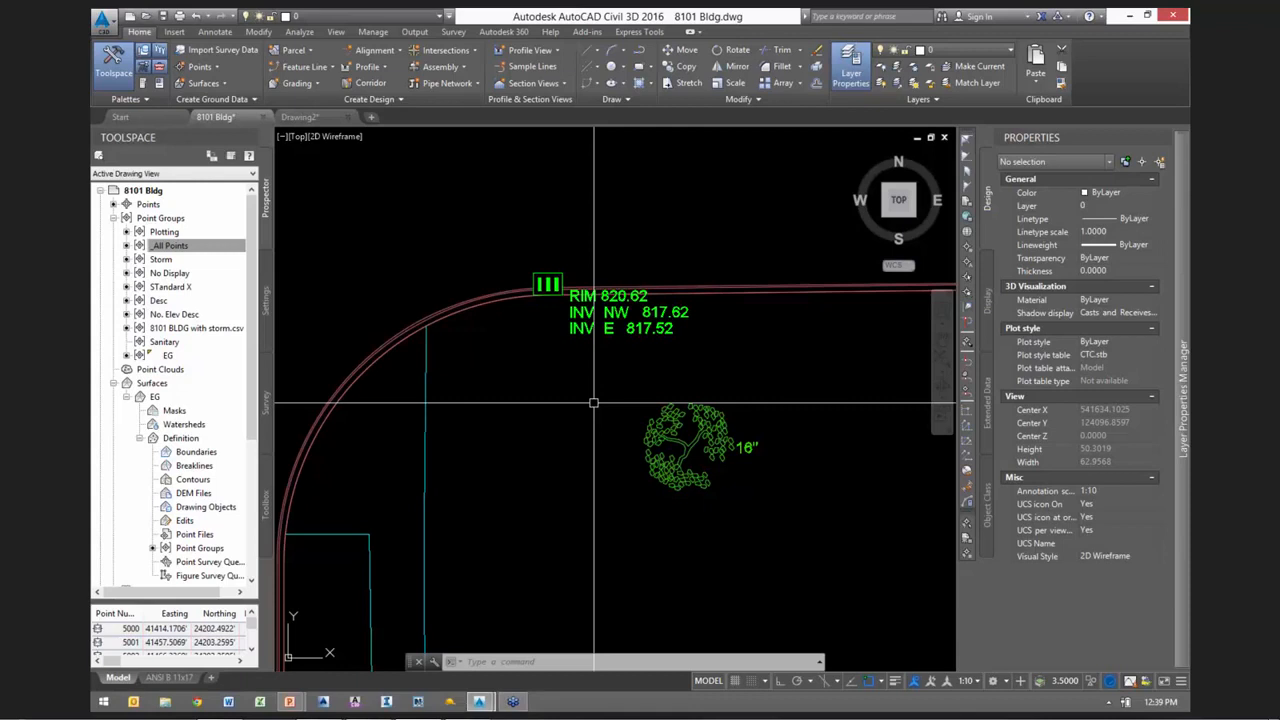
click(265, 296)
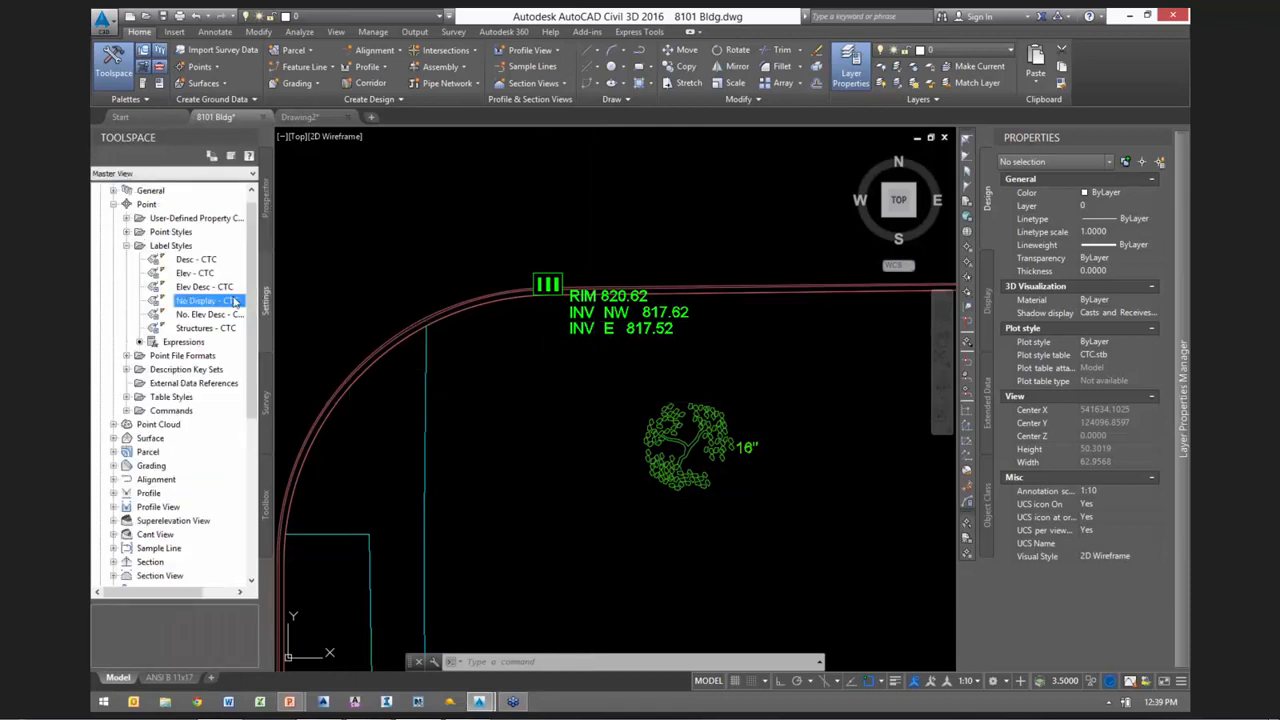
double_click(163, 369)
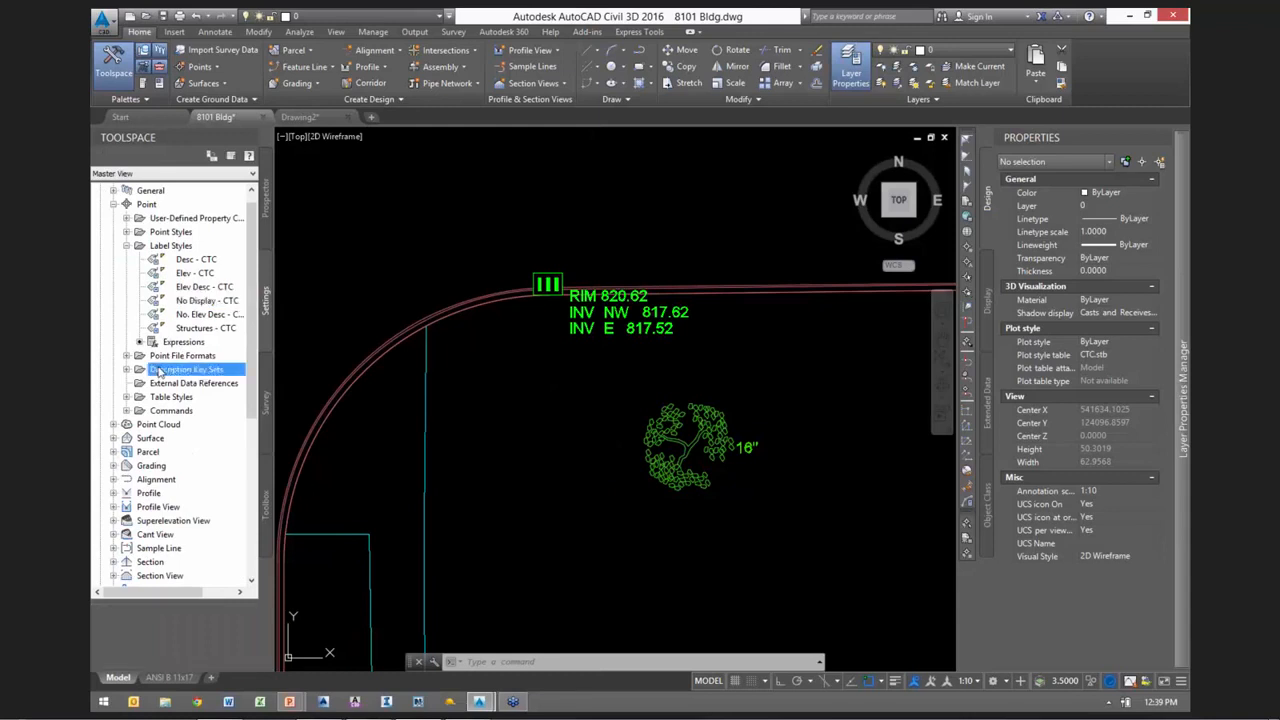
right_click(169, 384)
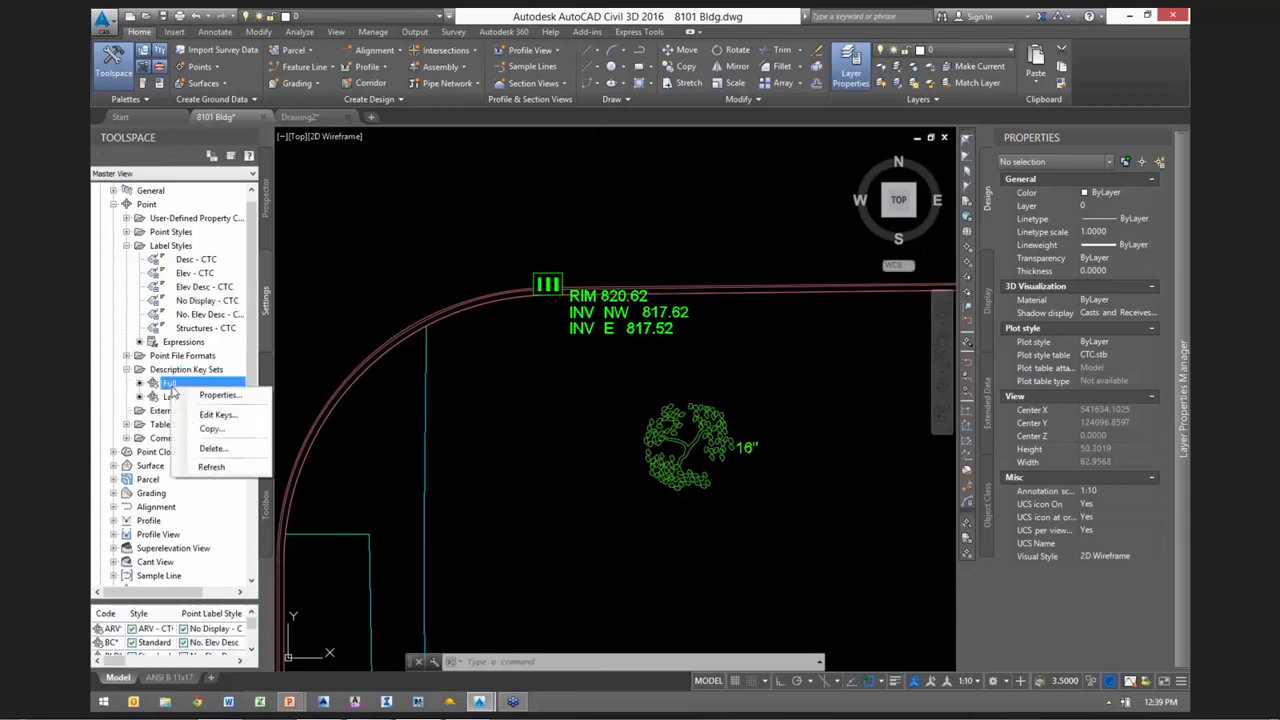
click(217, 414)
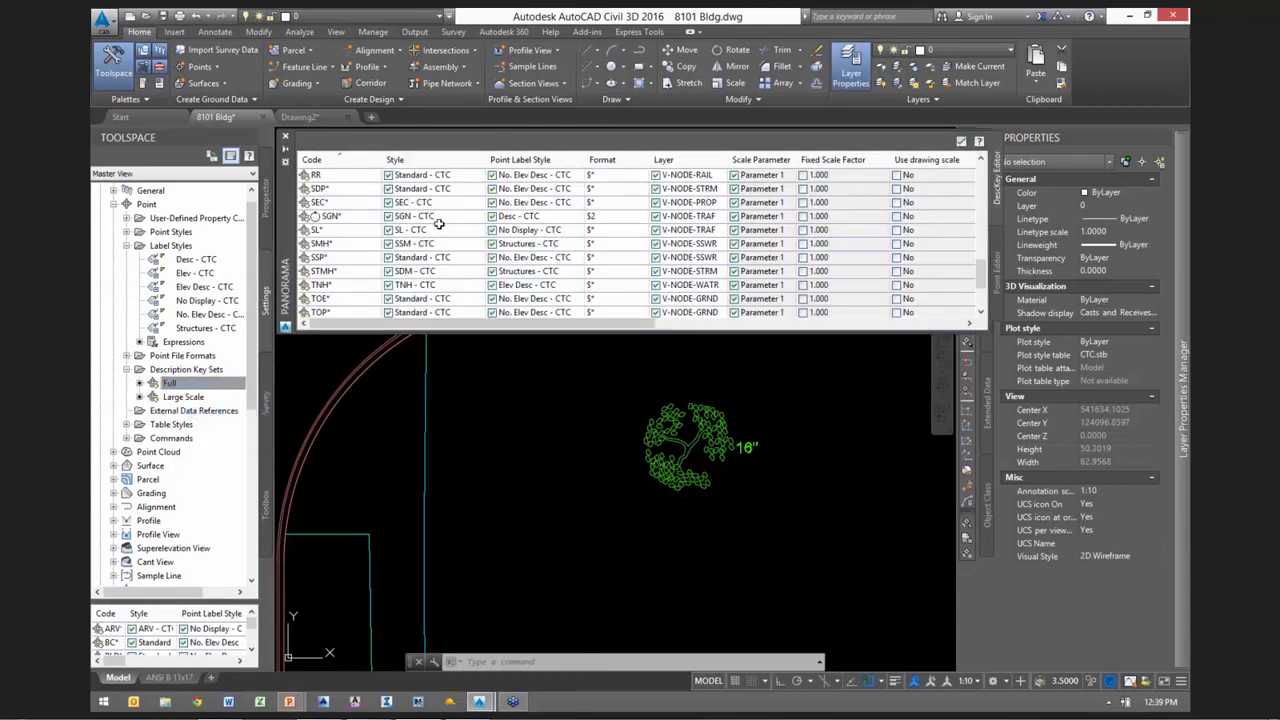
Check the point styles and label styles assigned to the codes in the Full description key set, and close the key table
click(549, 174)
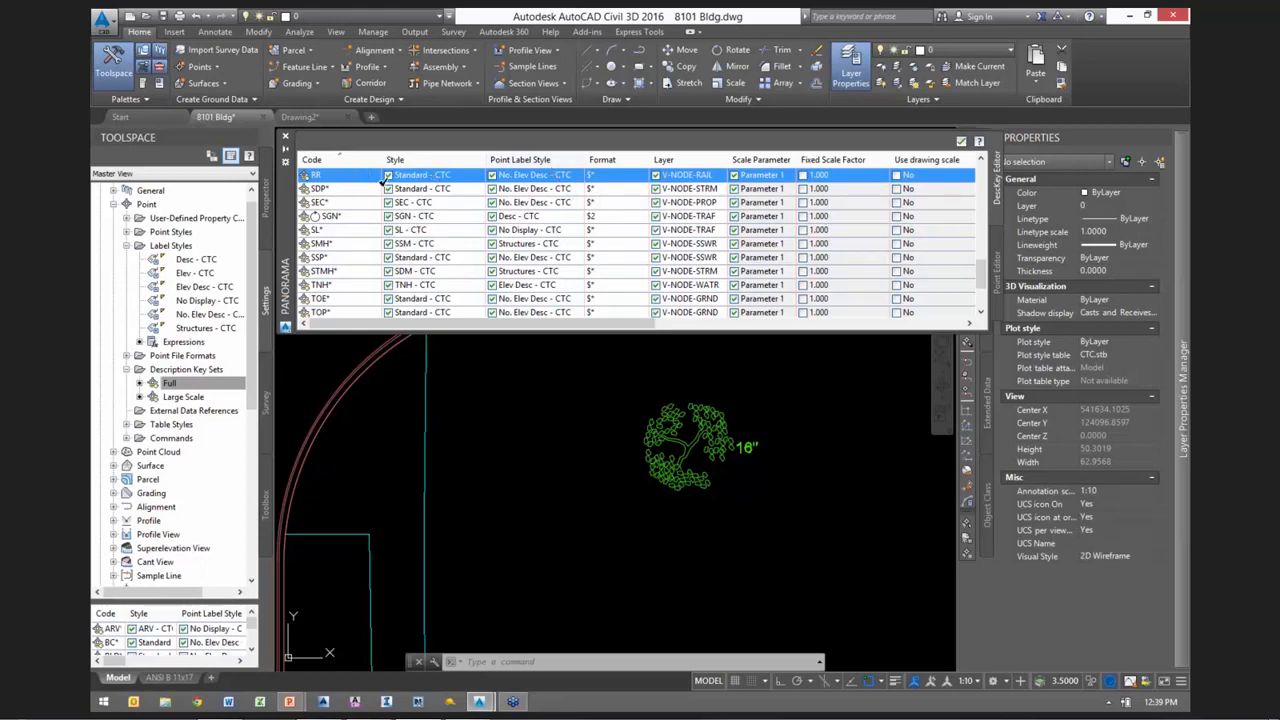
click(353, 305)
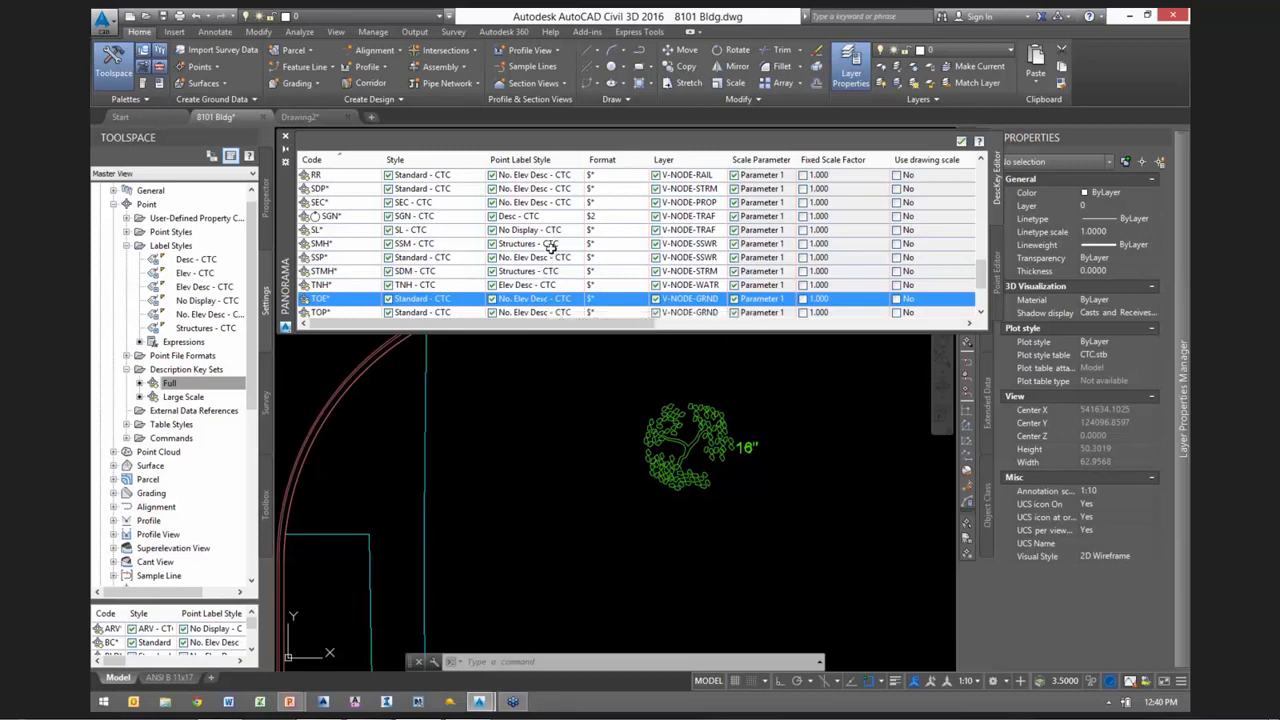
scroll(548, 250, up, 5)
scroll(446, 200, up, 5)
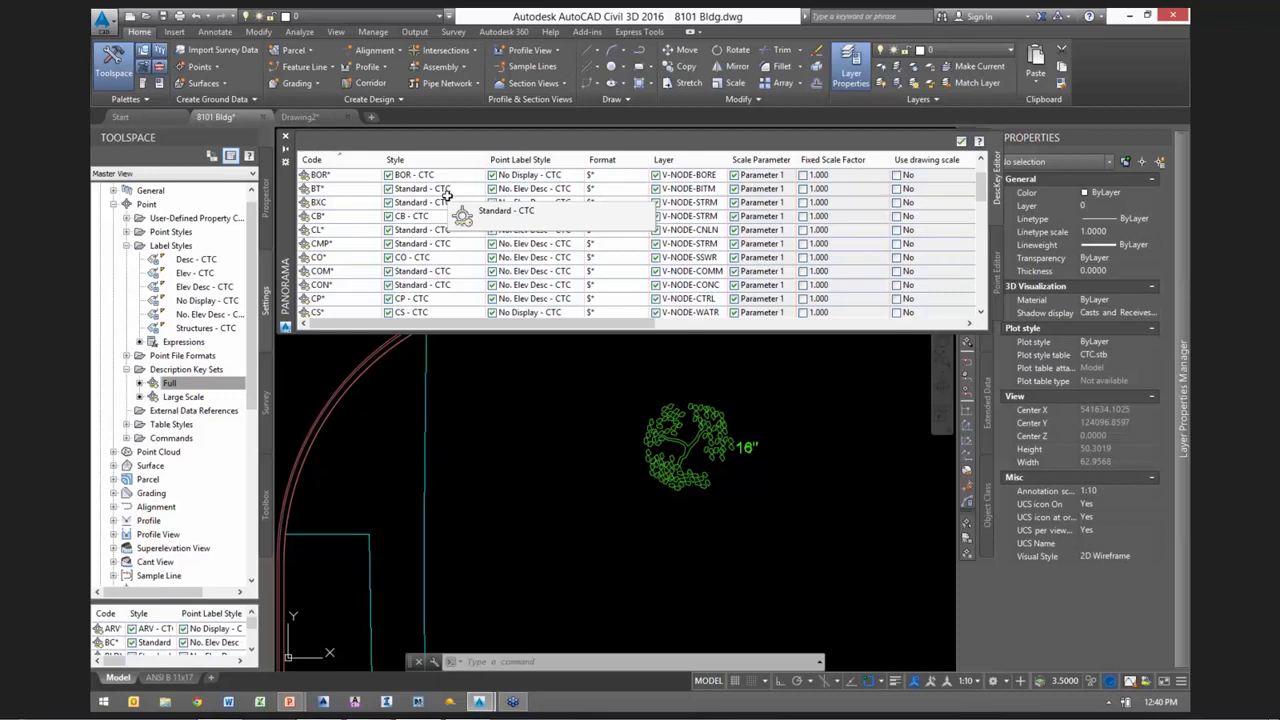
scroll(449, 195, up, 1)
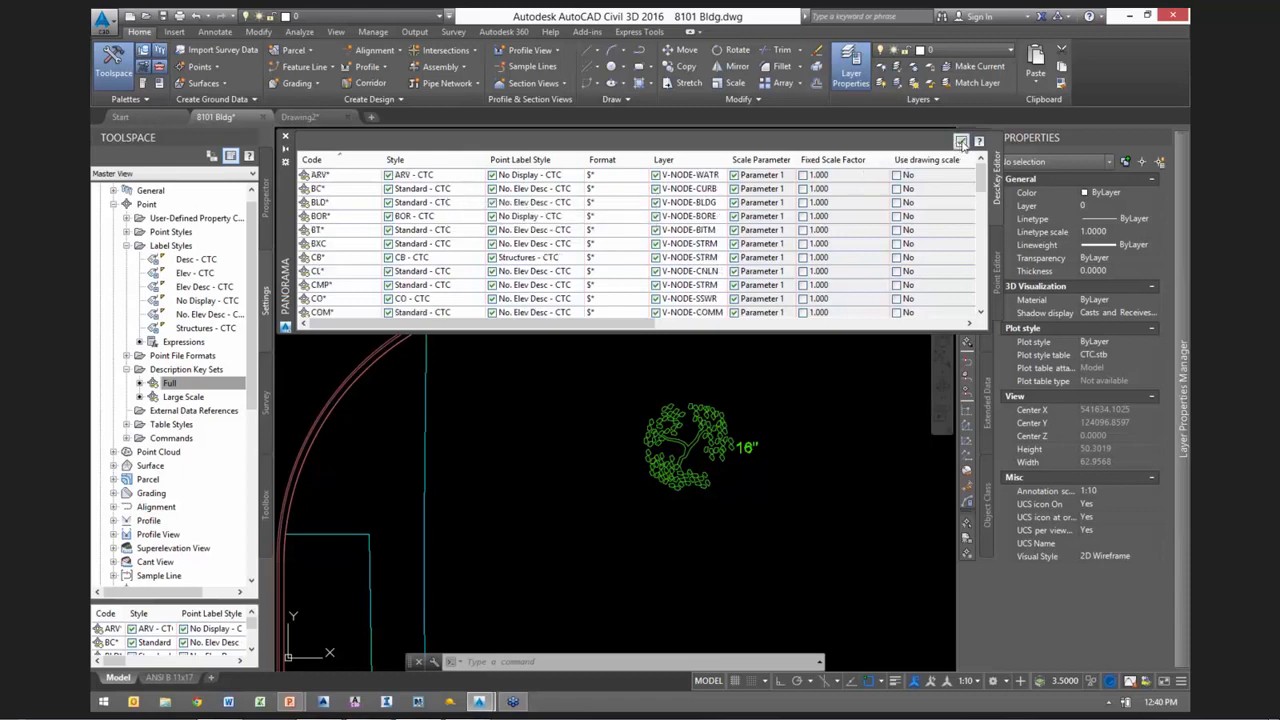
click(961, 141)
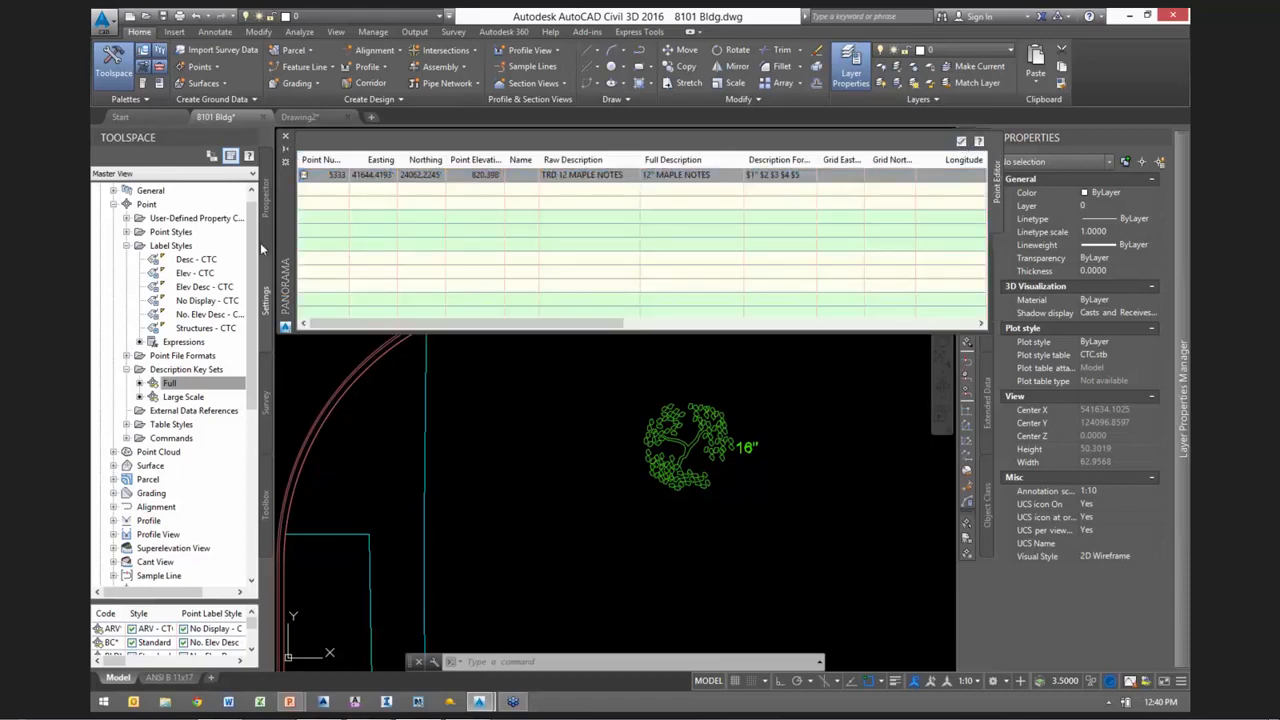
Return to the drawing's point groups, close the point editor table and select the Point Groups collection
click(266, 210)
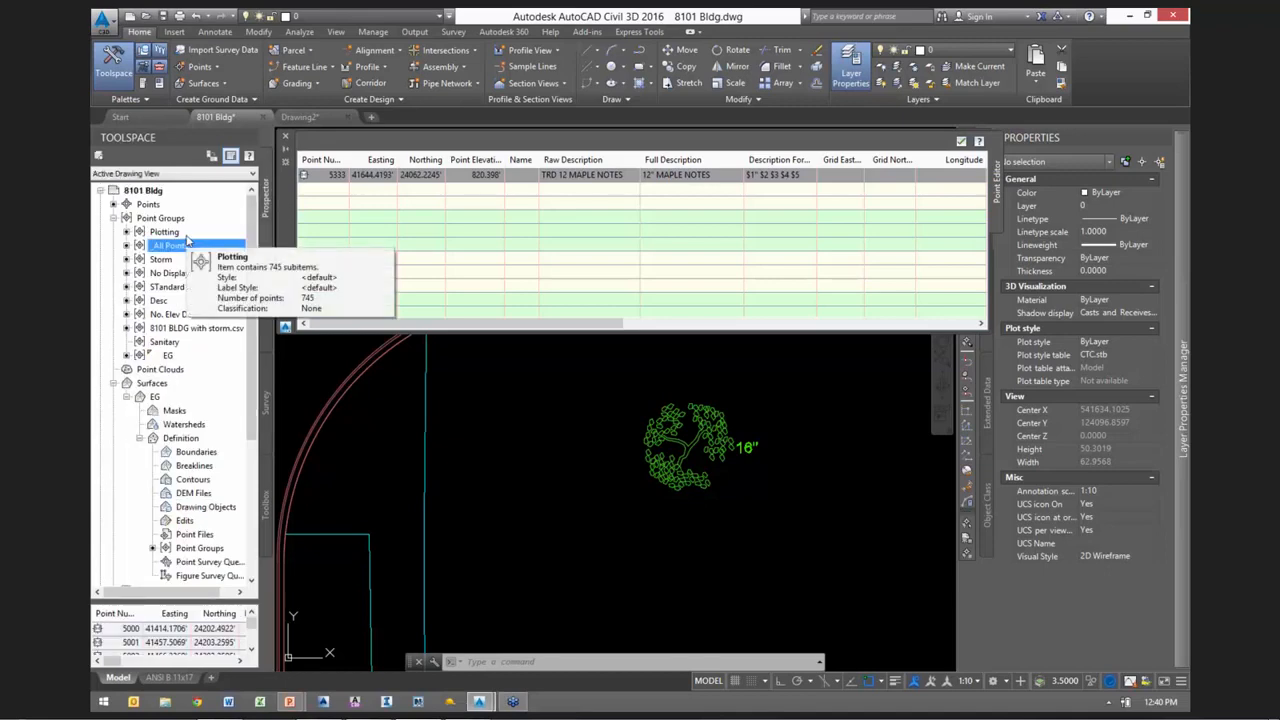
right_click(167, 248)
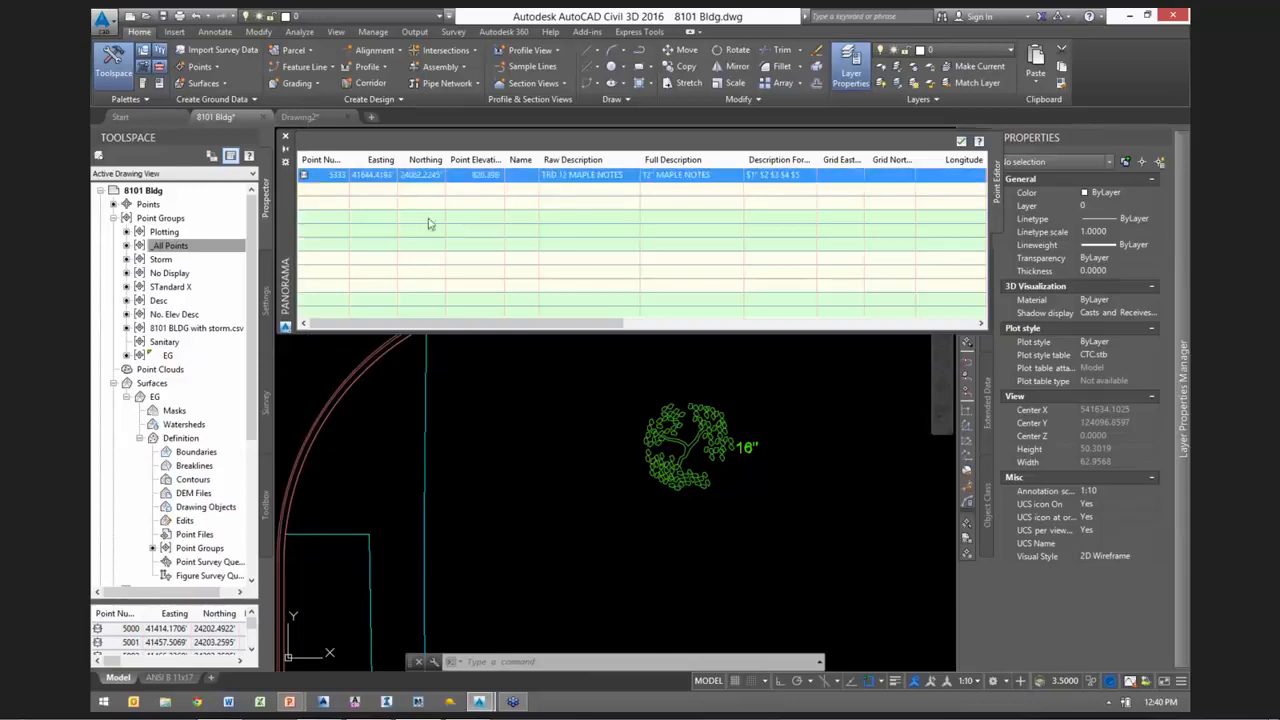
click(961, 141)
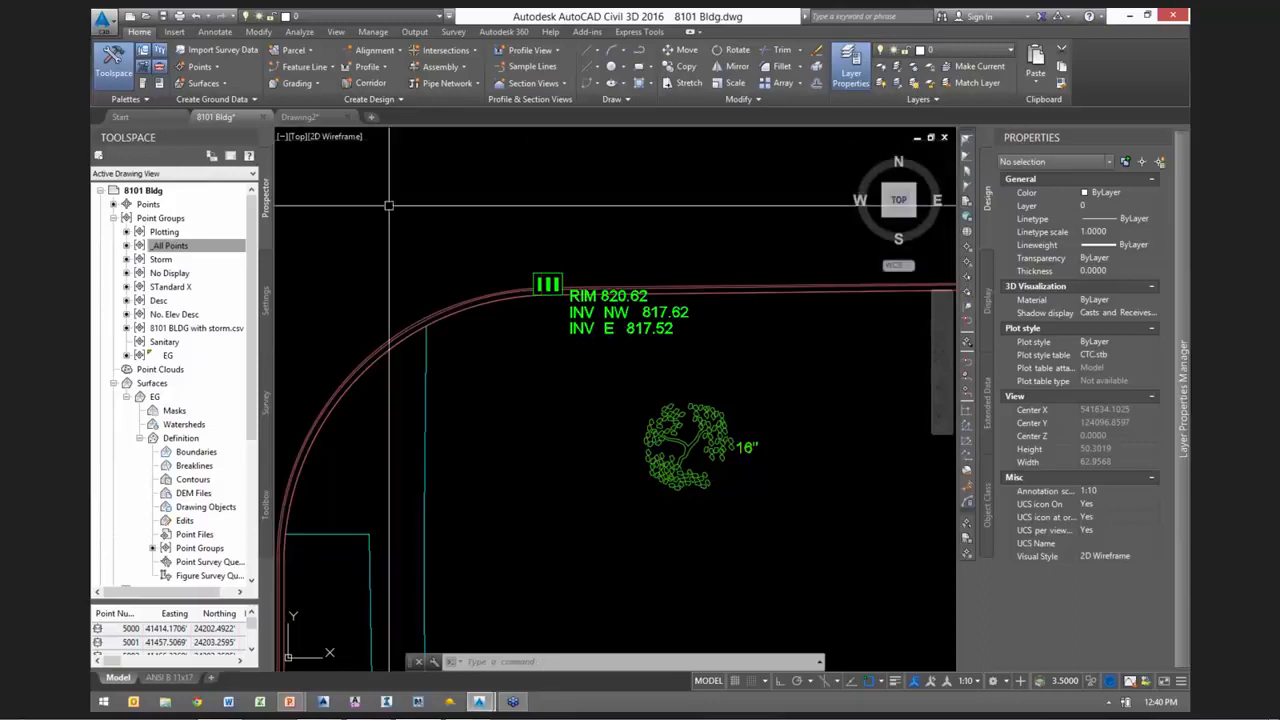
click(172, 219)
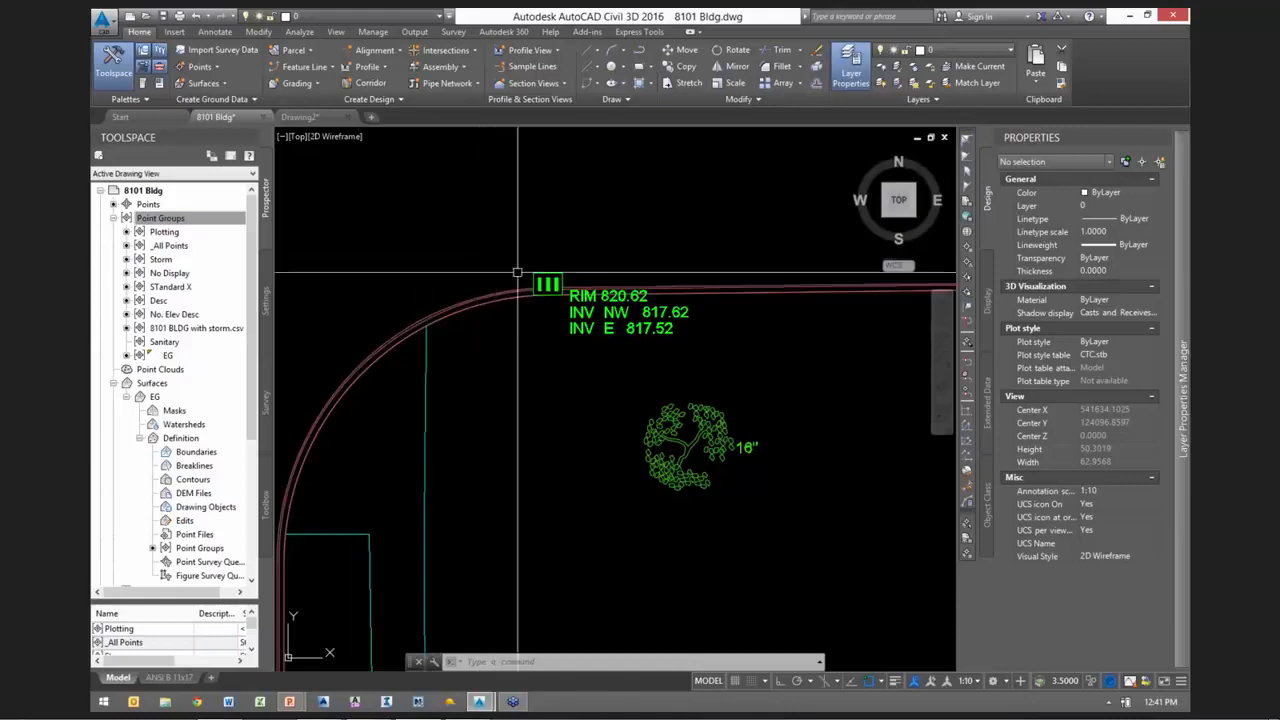
Examine the tree symbols and storm structure labels around the building and along the curb north of it
scroll(512, 305, down, 3)
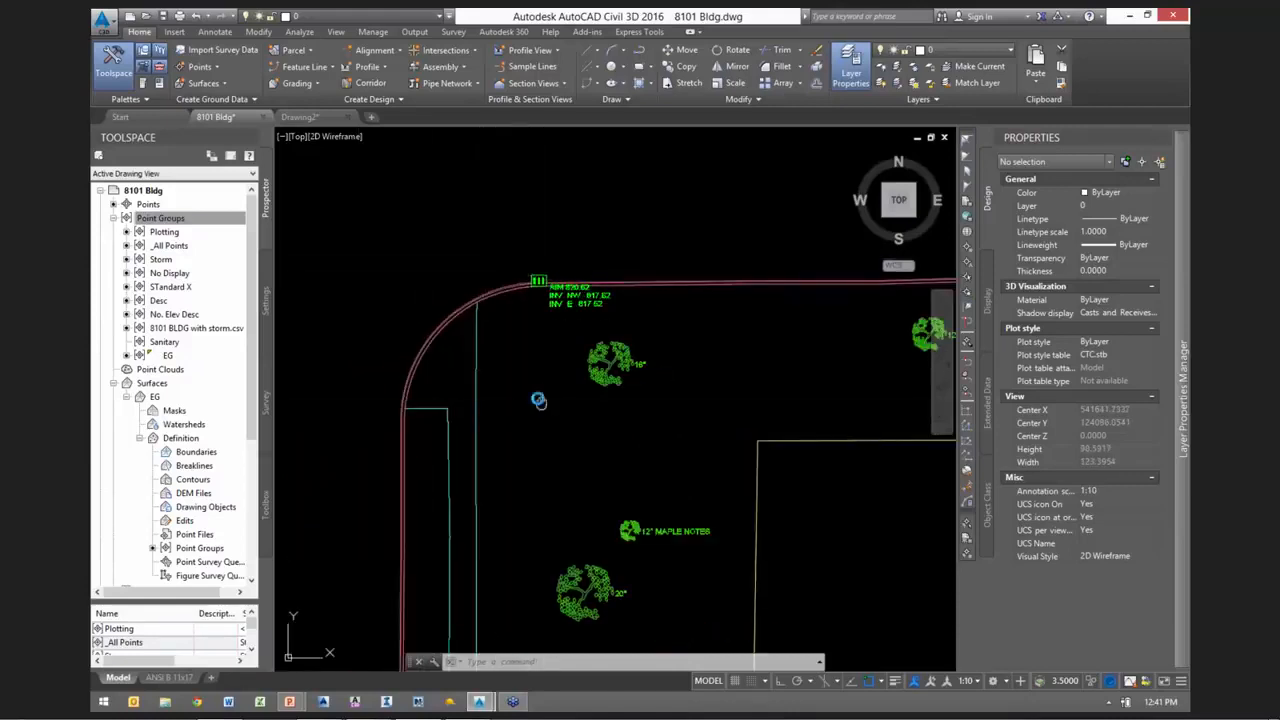
middle_drag(600, 403, 594, 334)
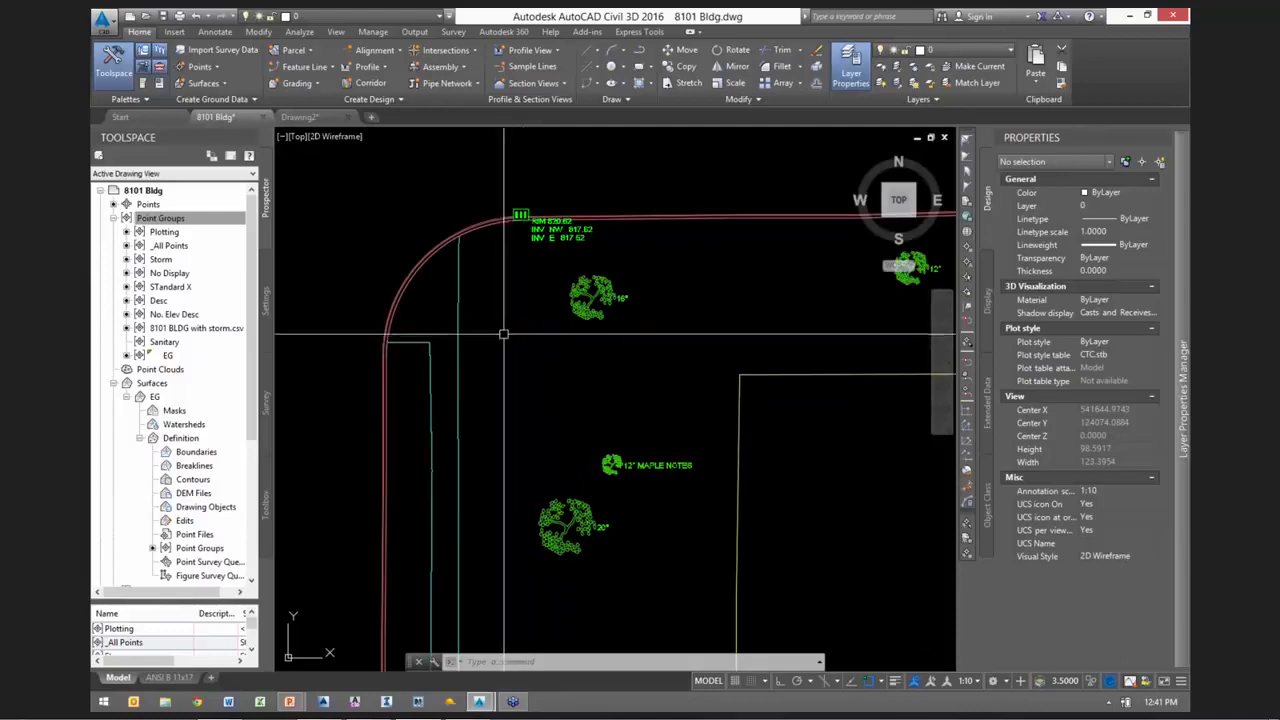
right_click(168, 288)
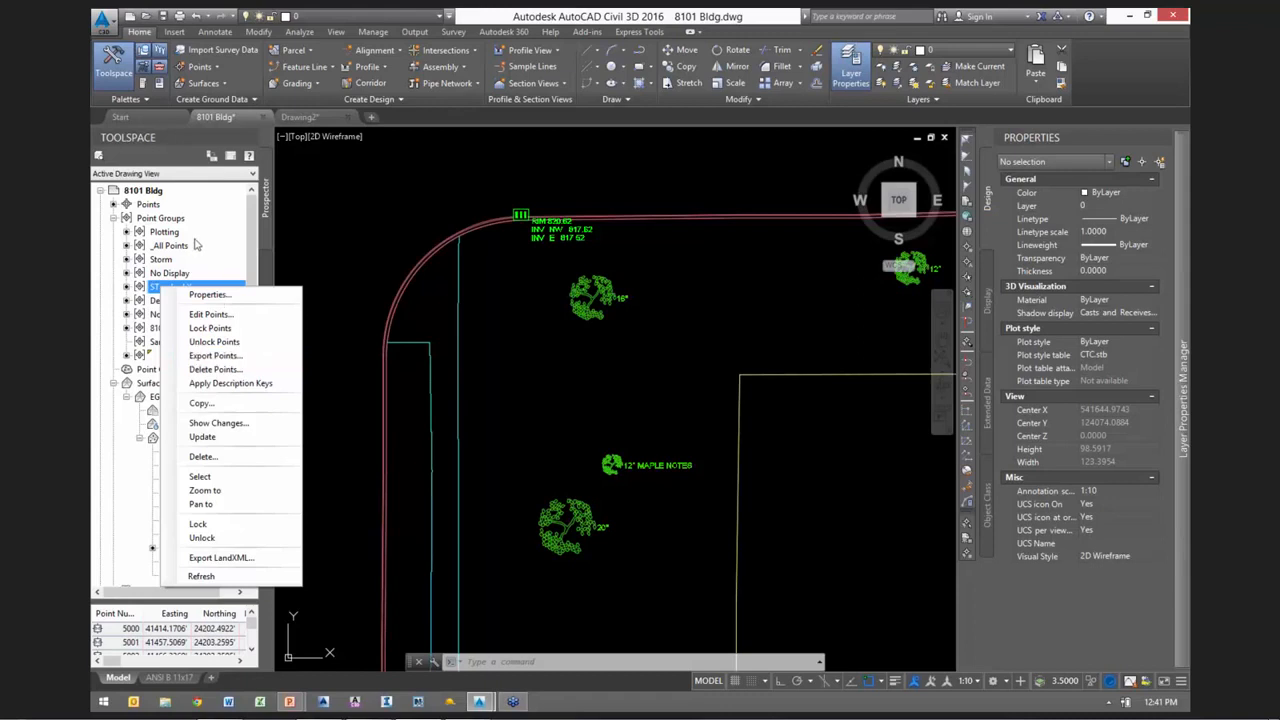
click(166, 220)
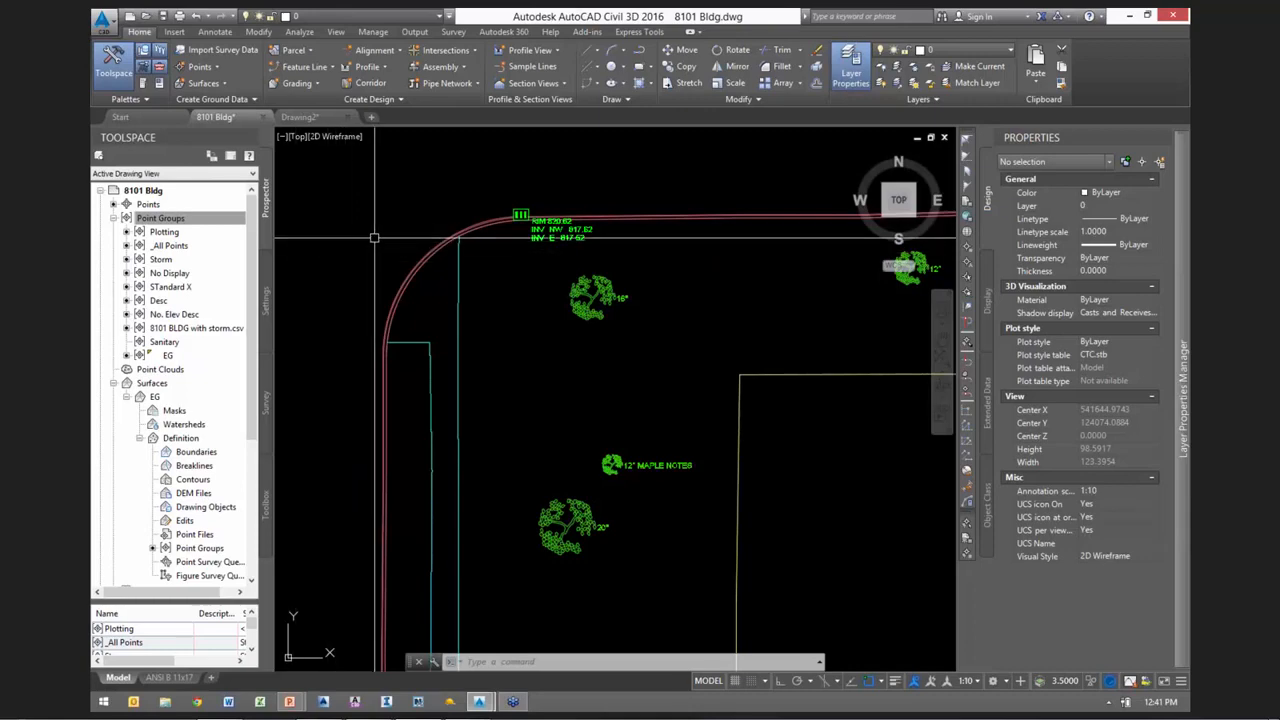
scroll(380, 238, down, 7)
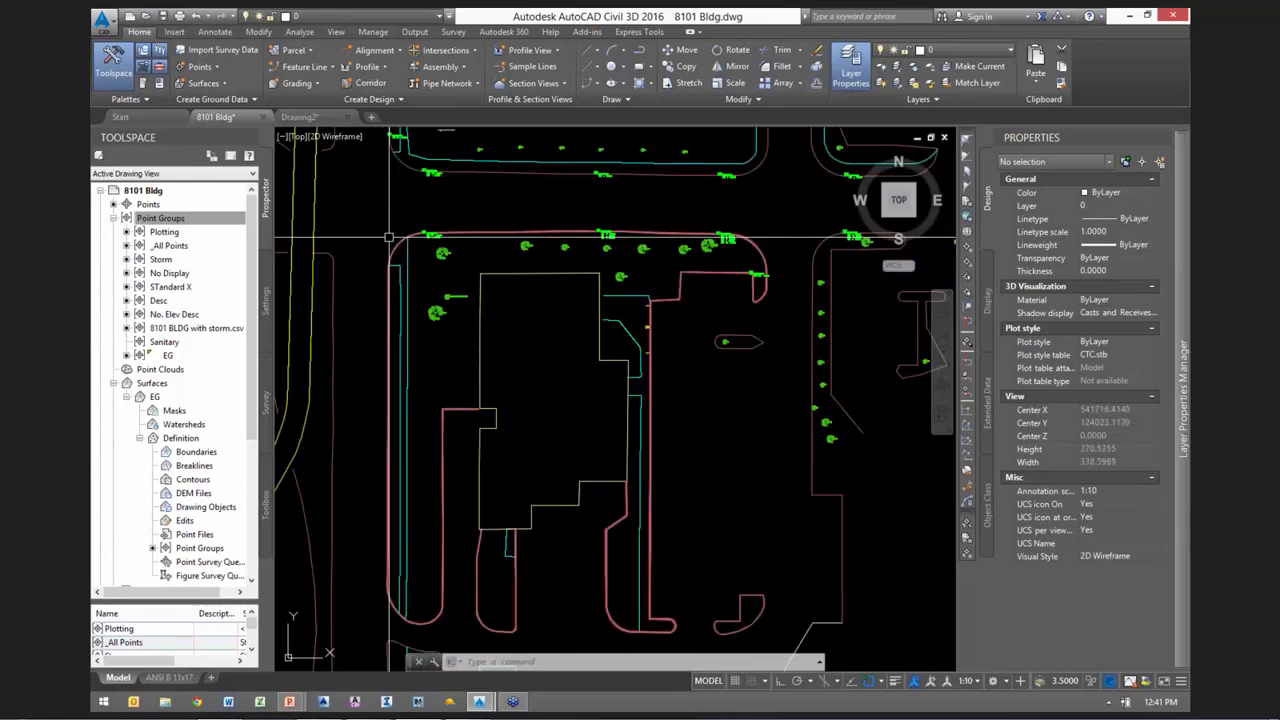
middle_drag(500, 316, 578, 460)
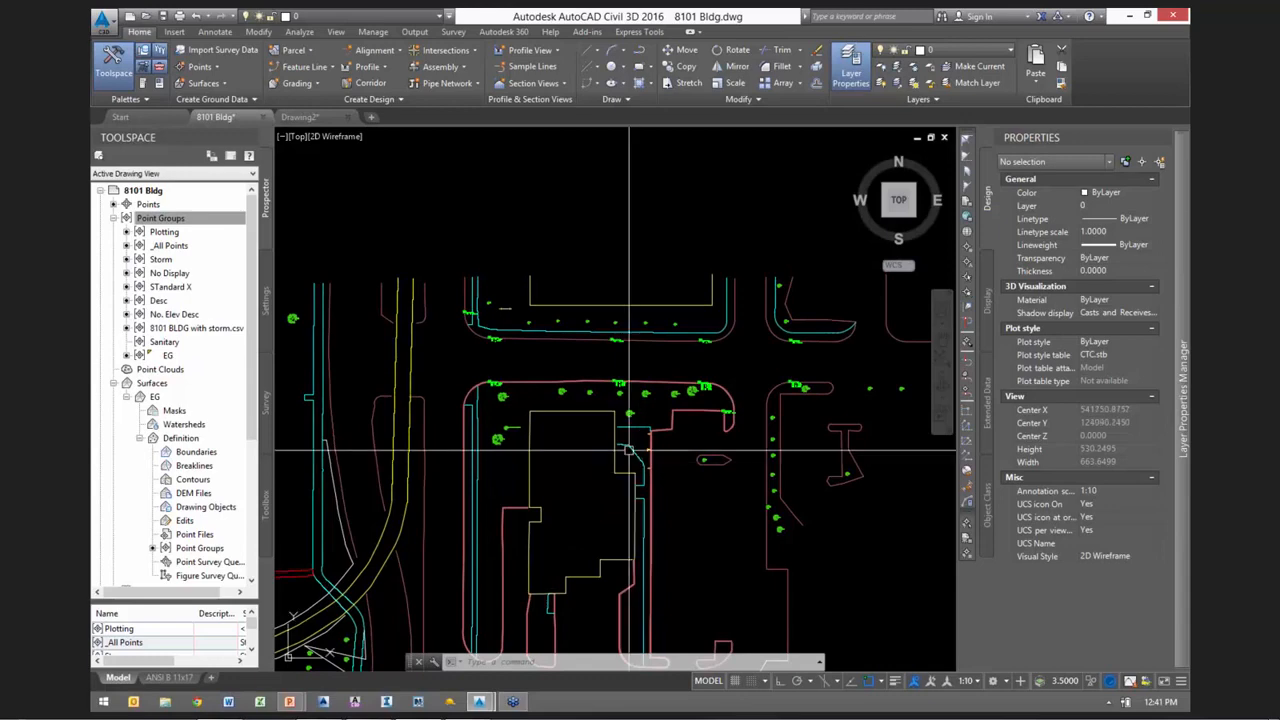
scroll(679, 397, up, 6)
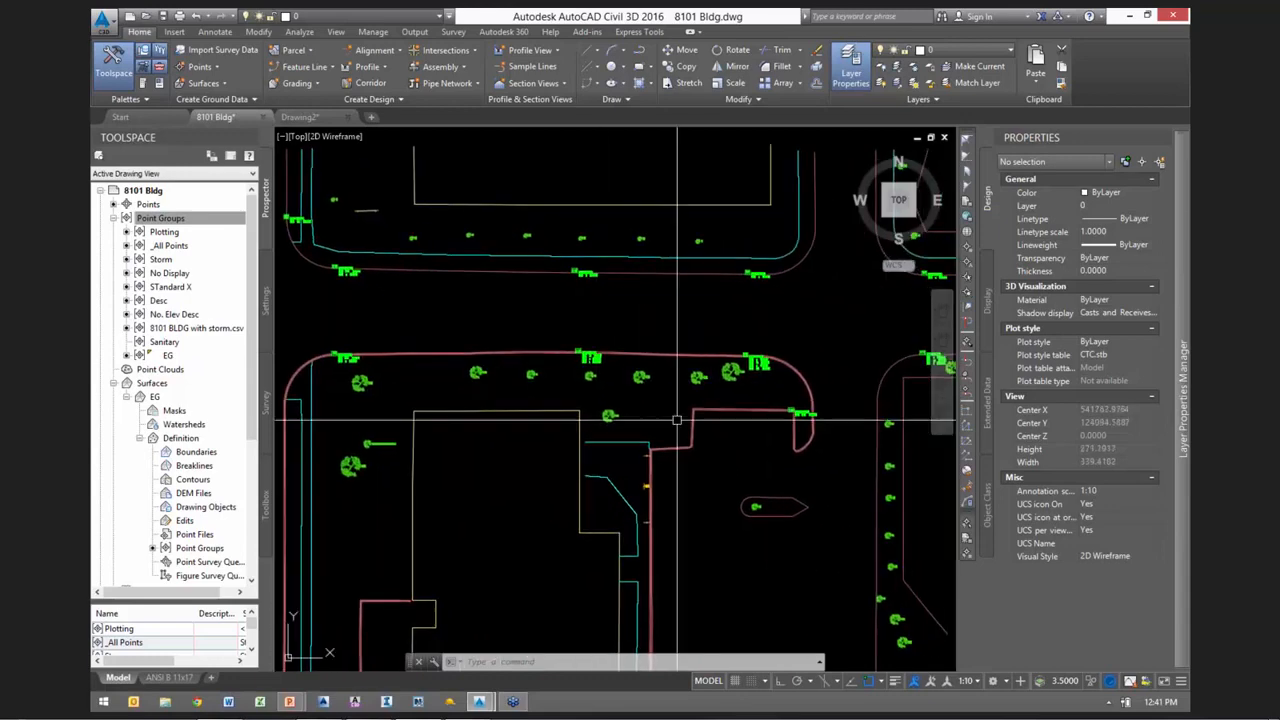
scroll(772, 354, up, 1)
middle_drag(777, 398, 708, 428)
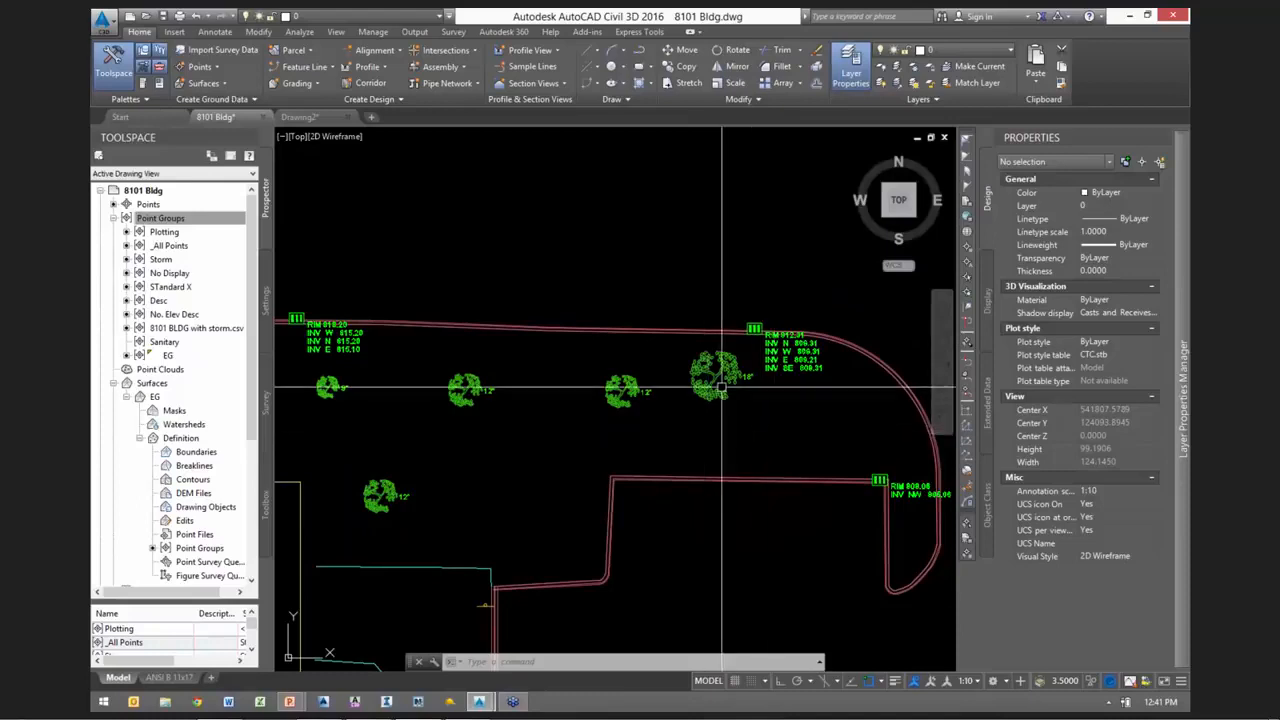
Set the annotation scale to 1:20 and check the tree symbols and storm labels along the curb
click(967, 682)
click(959, 415)
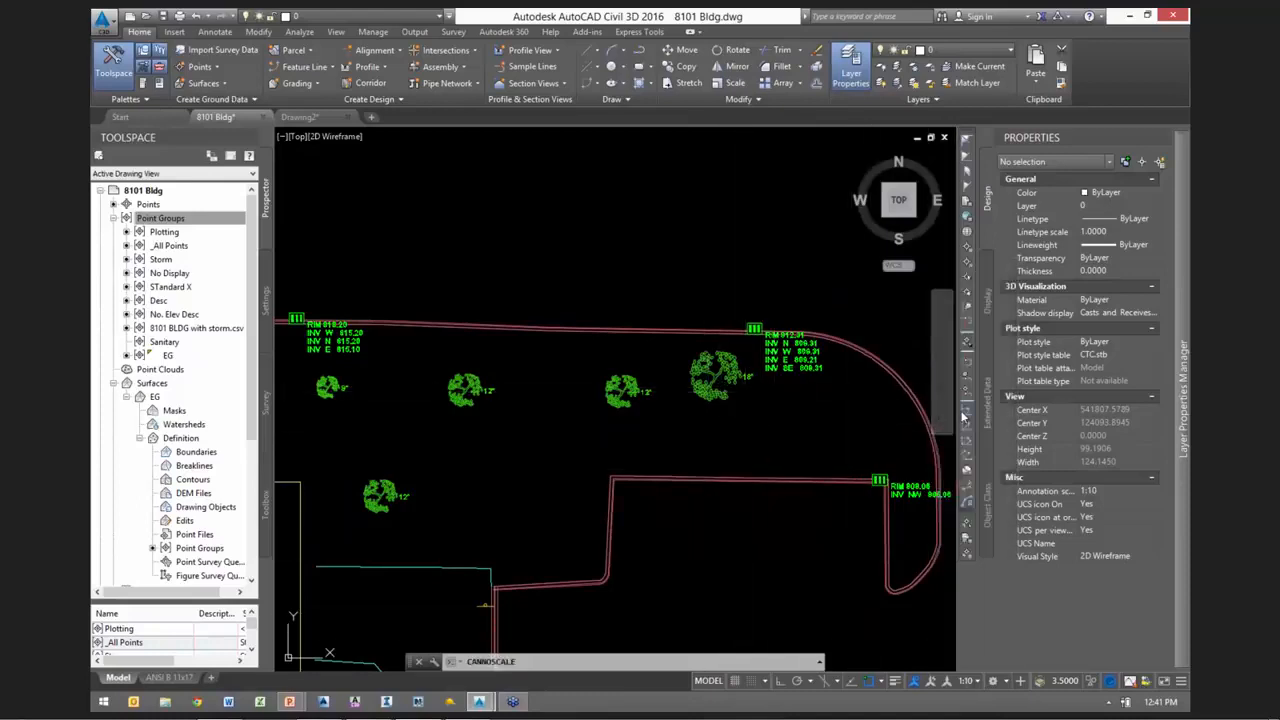
middle_drag(737, 434, 668, 423)
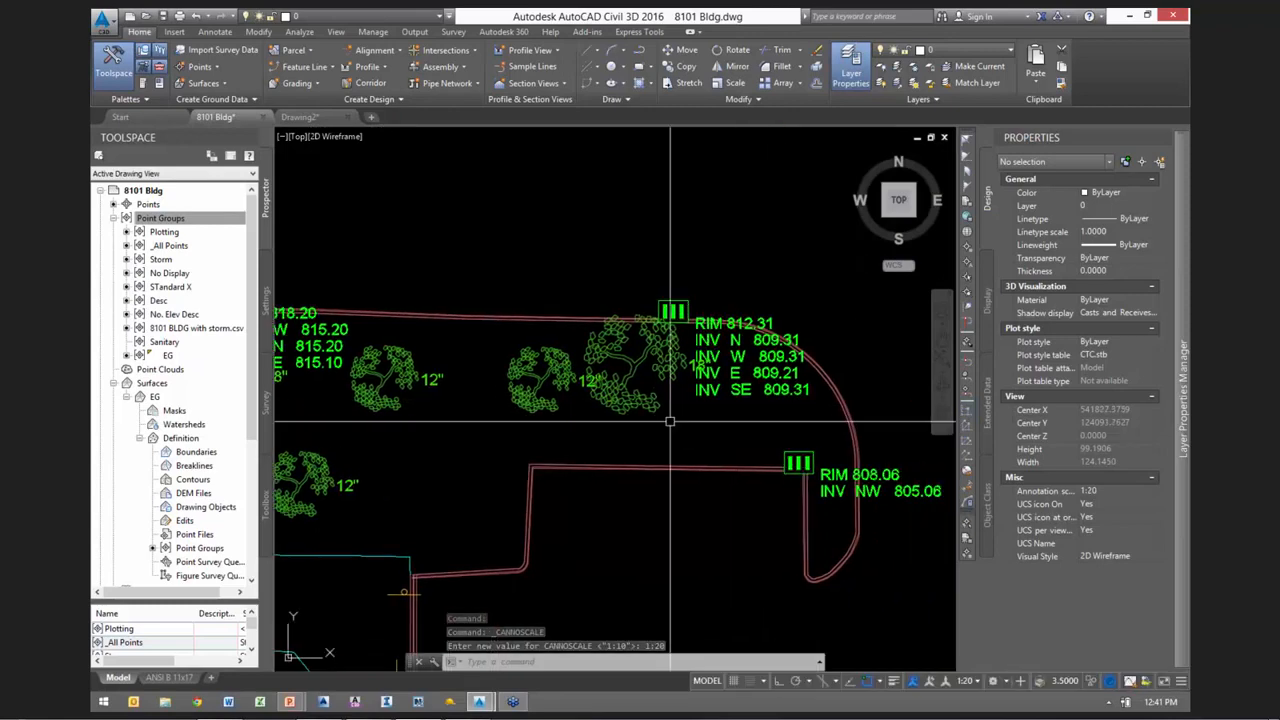
scroll(659, 428, down, 2)
middle_drag(659, 428, 772, 461)
Set the annotation scale to 1:100 and inspect the point symbols and labels around the building
click(967, 681)
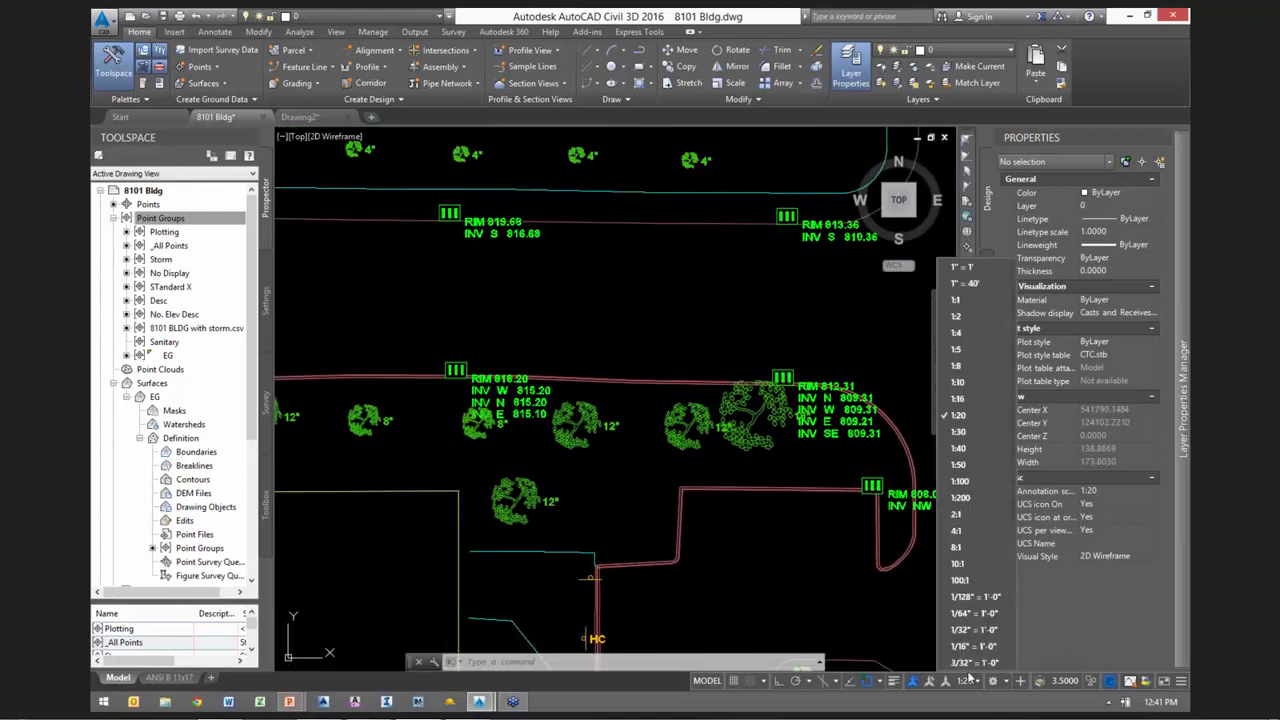
click(960, 483)
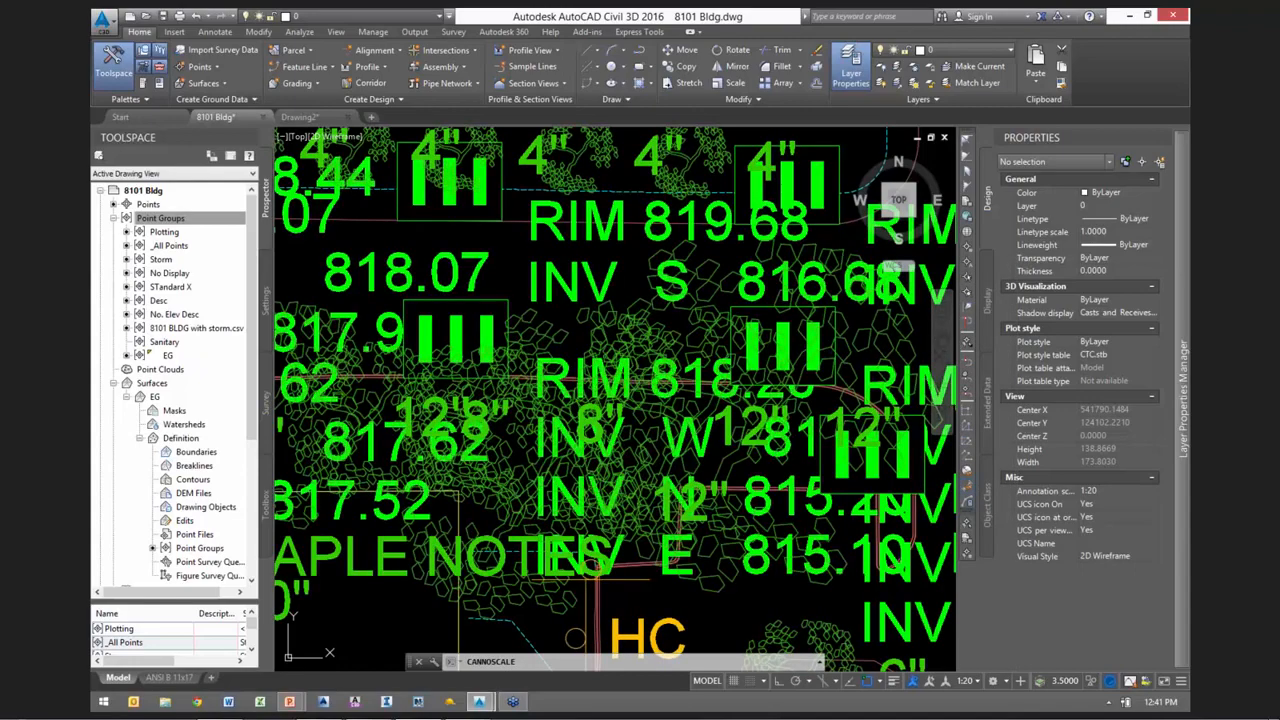
scroll(660, 318, down, 4)
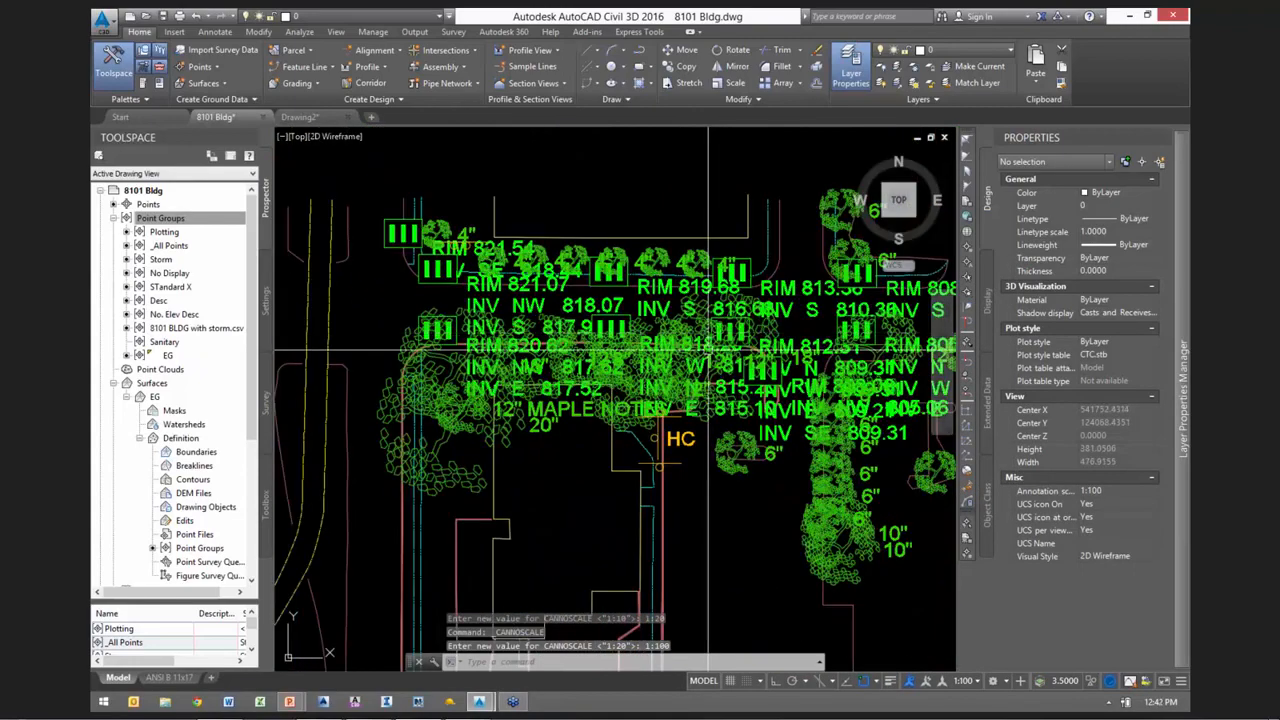
scroll(500, 382, up, 2)
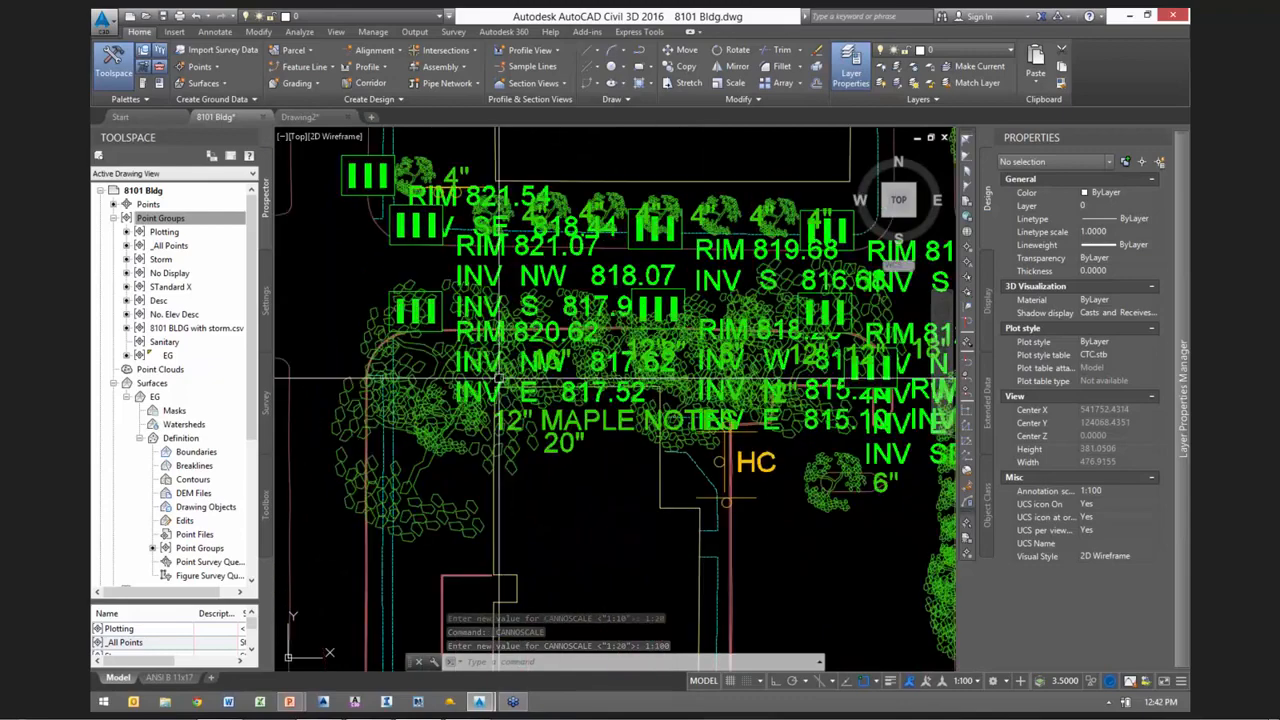
scroll(650, 433, down, 2)
scroll(738, 485, up, 2)
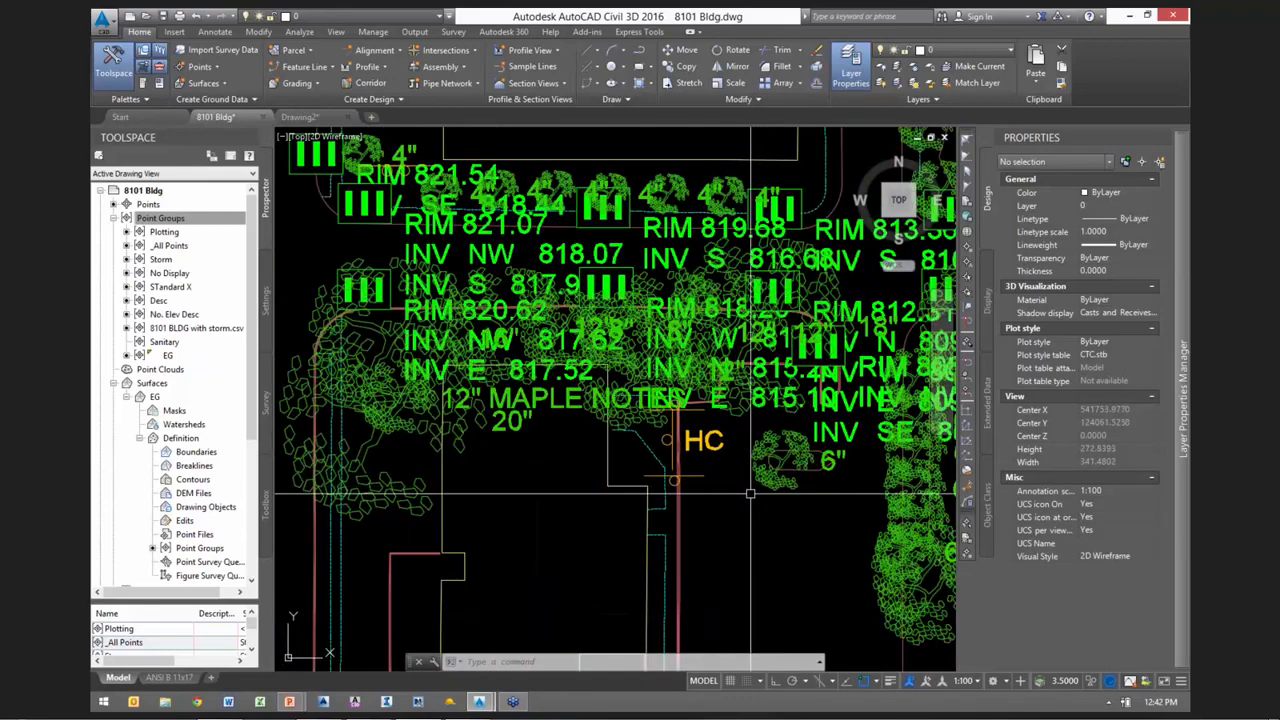
mouse_move(749, 549)
middle_down()
mouse_move(719, 551)
mouse_move(746, 576)
mouse_move(772, 573)
middle_up()
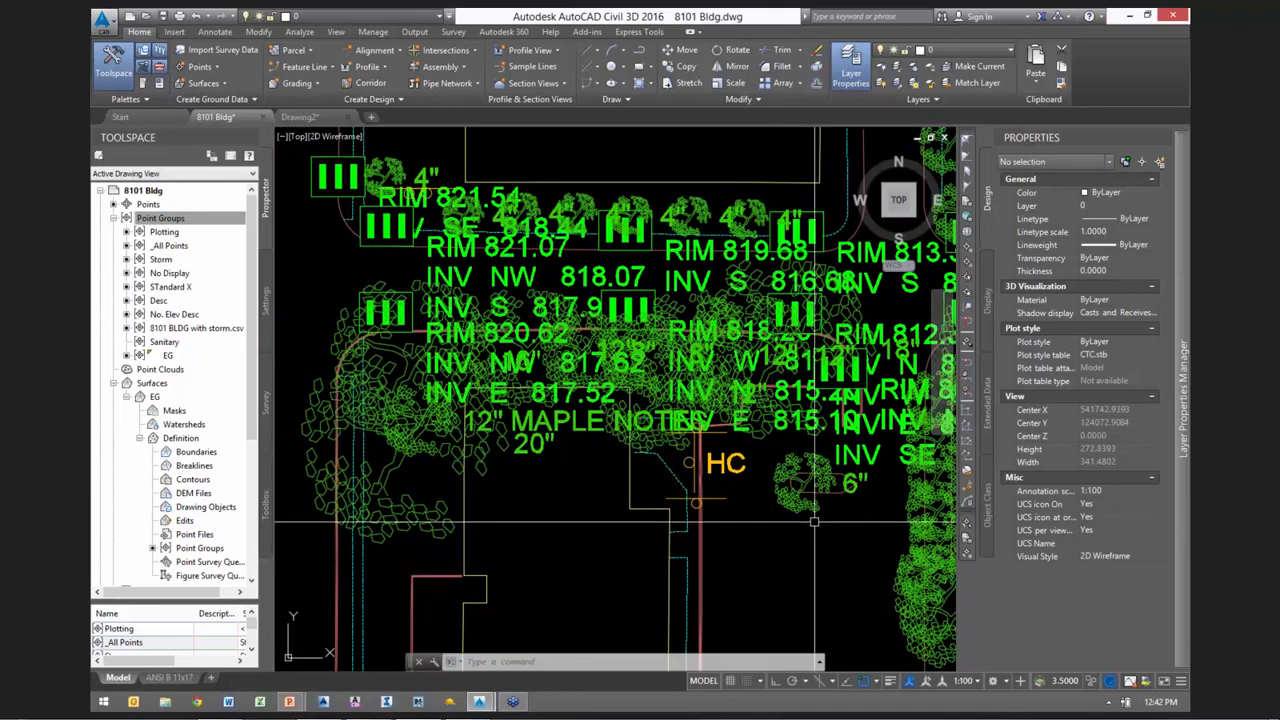
Open the keys of the Full description key set and select the CB* code
middle_drag(669, 551, 746, 539)
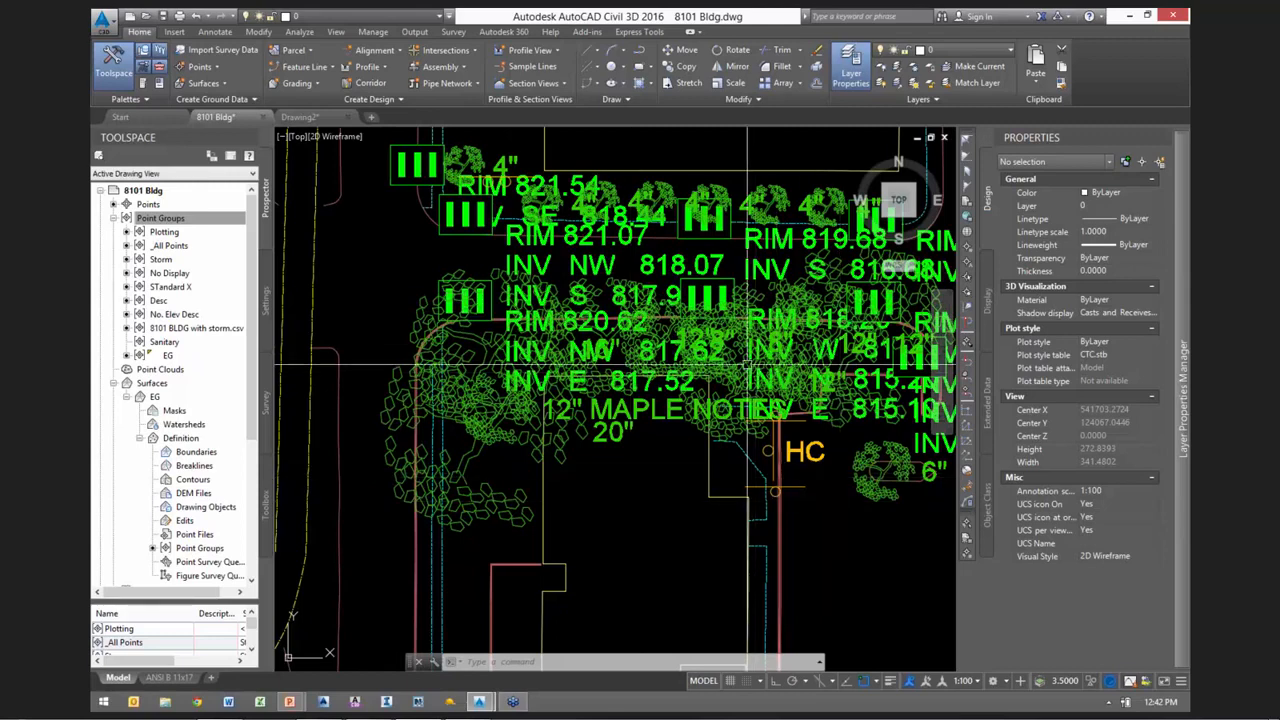
middle_drag(668, 480, 640, 486)
click(266, 300)
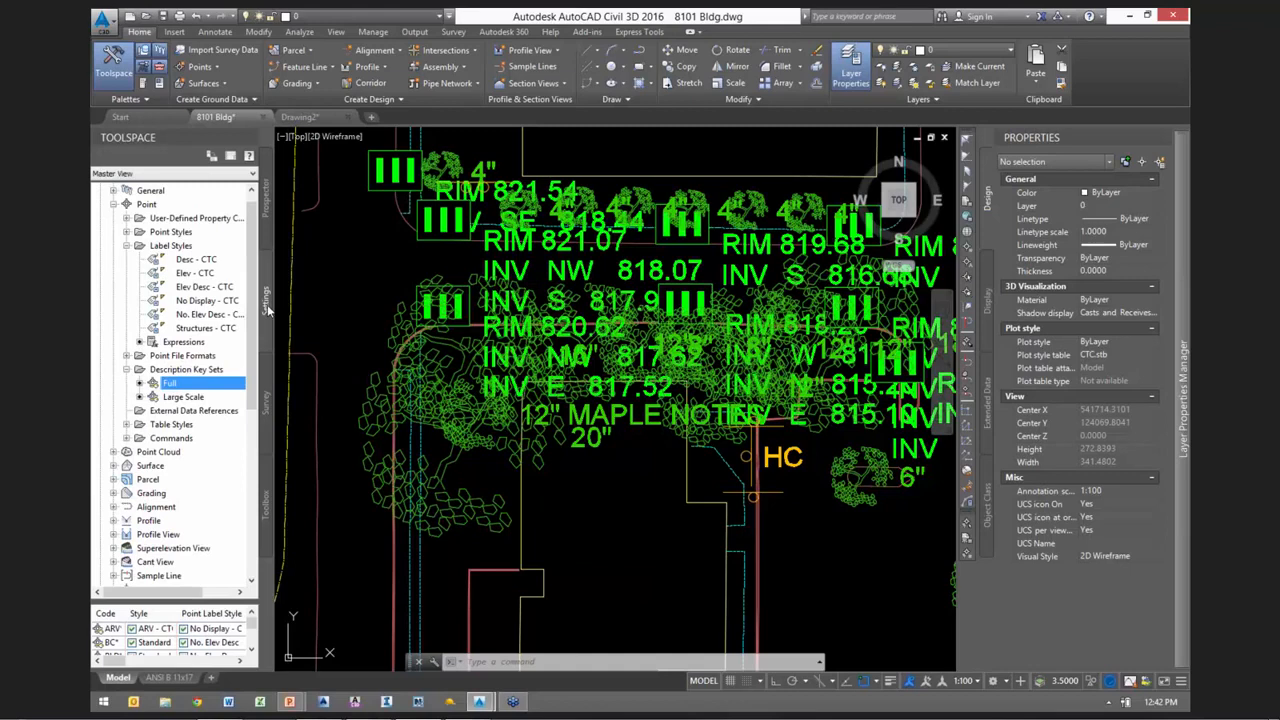
right_click(172, 387)
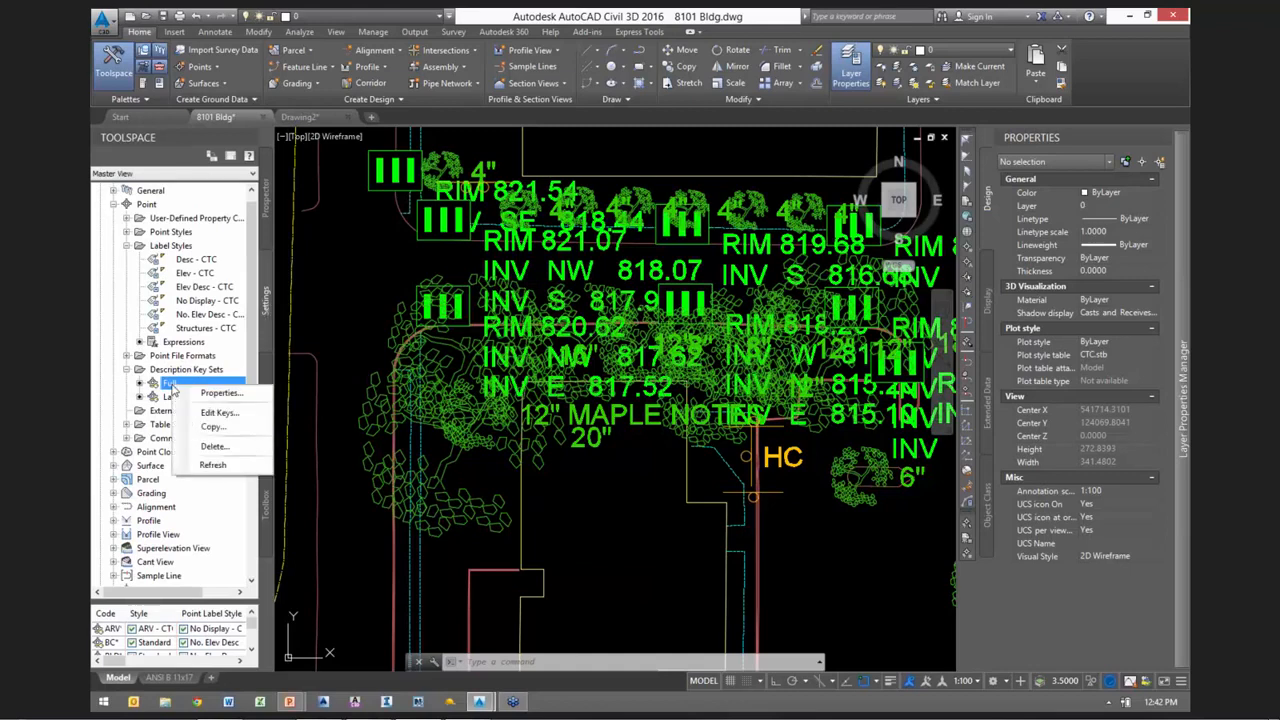
click(219, 412)
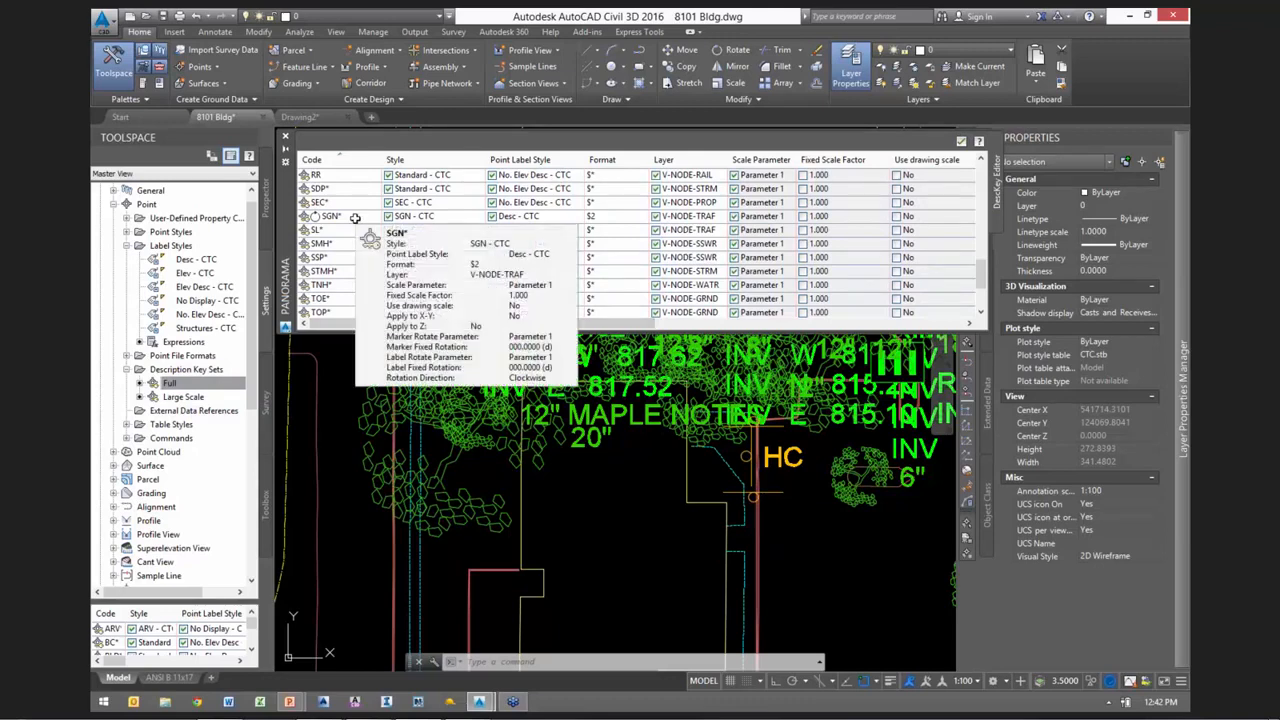
click(347, 283)
scroll(352, 260, up, 10)
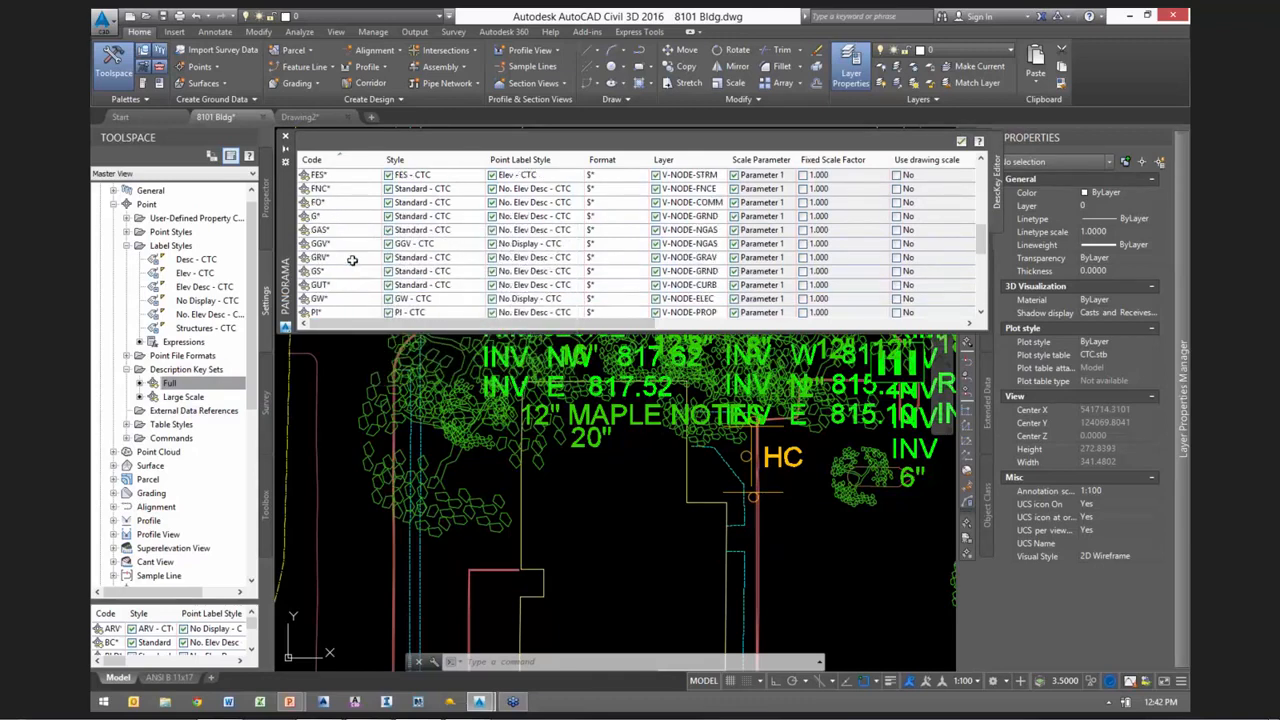
scroll(352, 208, up, 4)
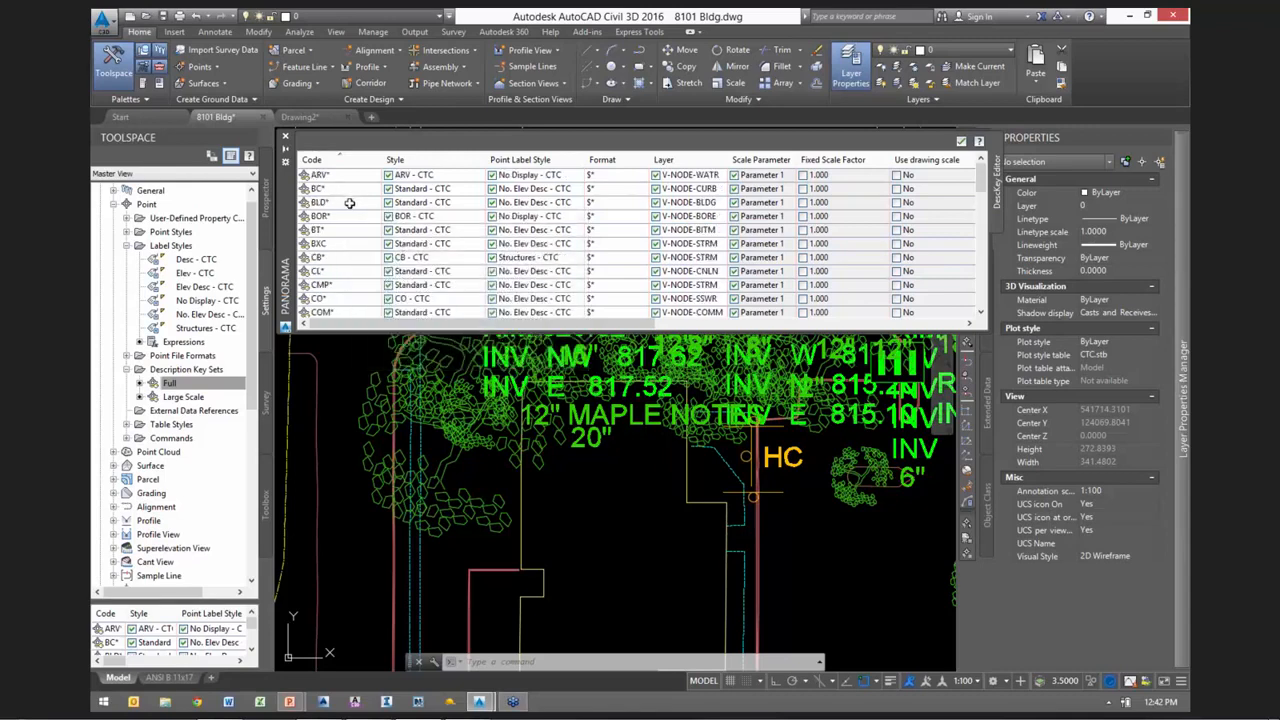
click(349, 258)
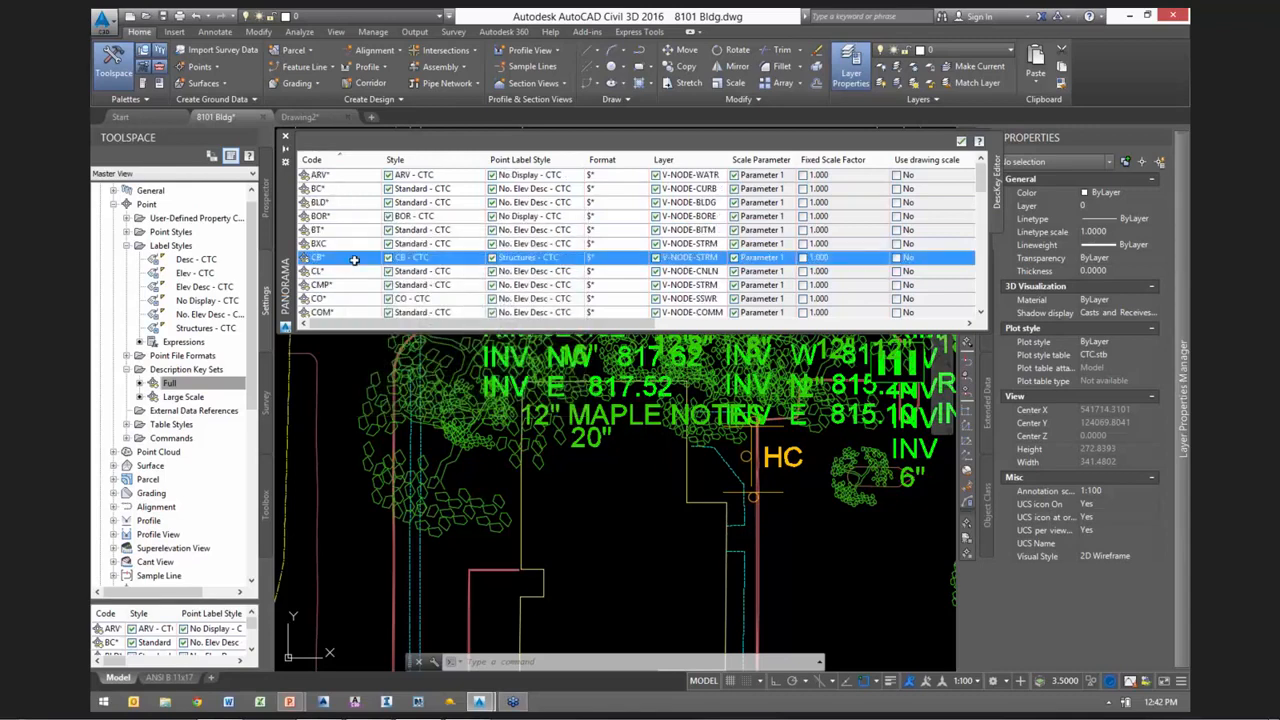
Inspect the marker size settings of the CB - CTC point style without changing them, and close the key editor
click(427, 258)
click(811, 369)
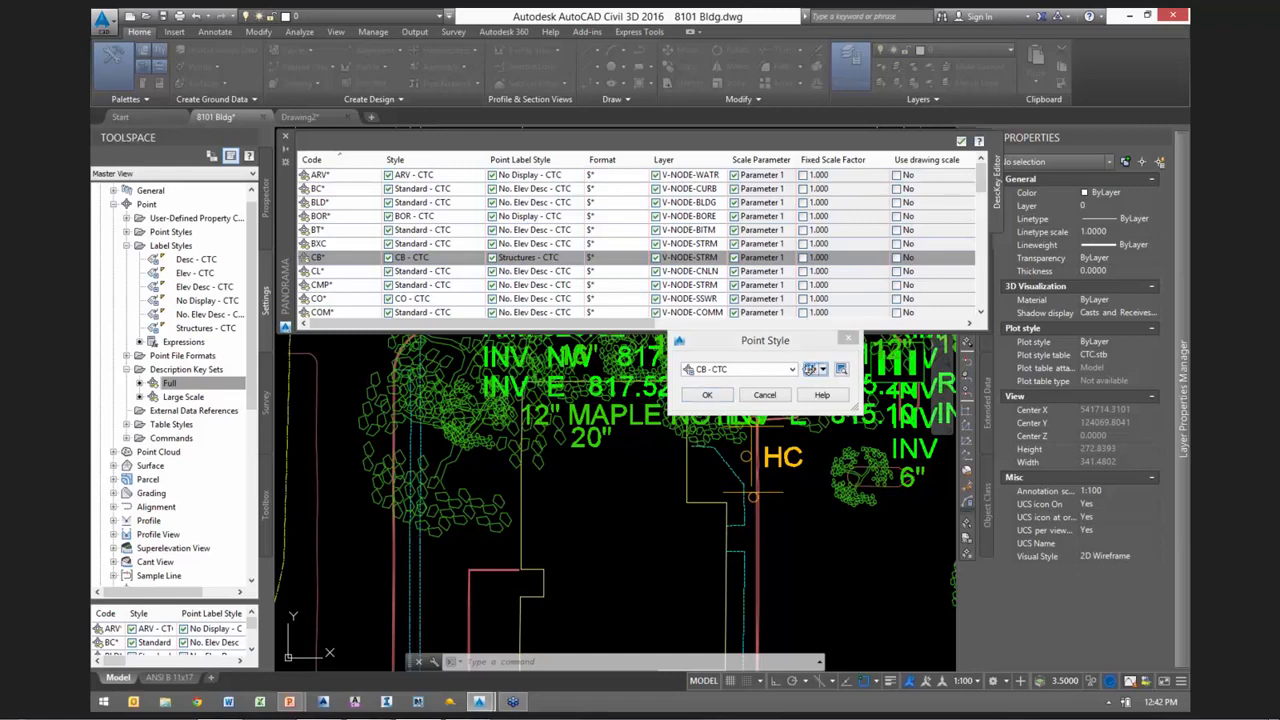
click(791, 167)
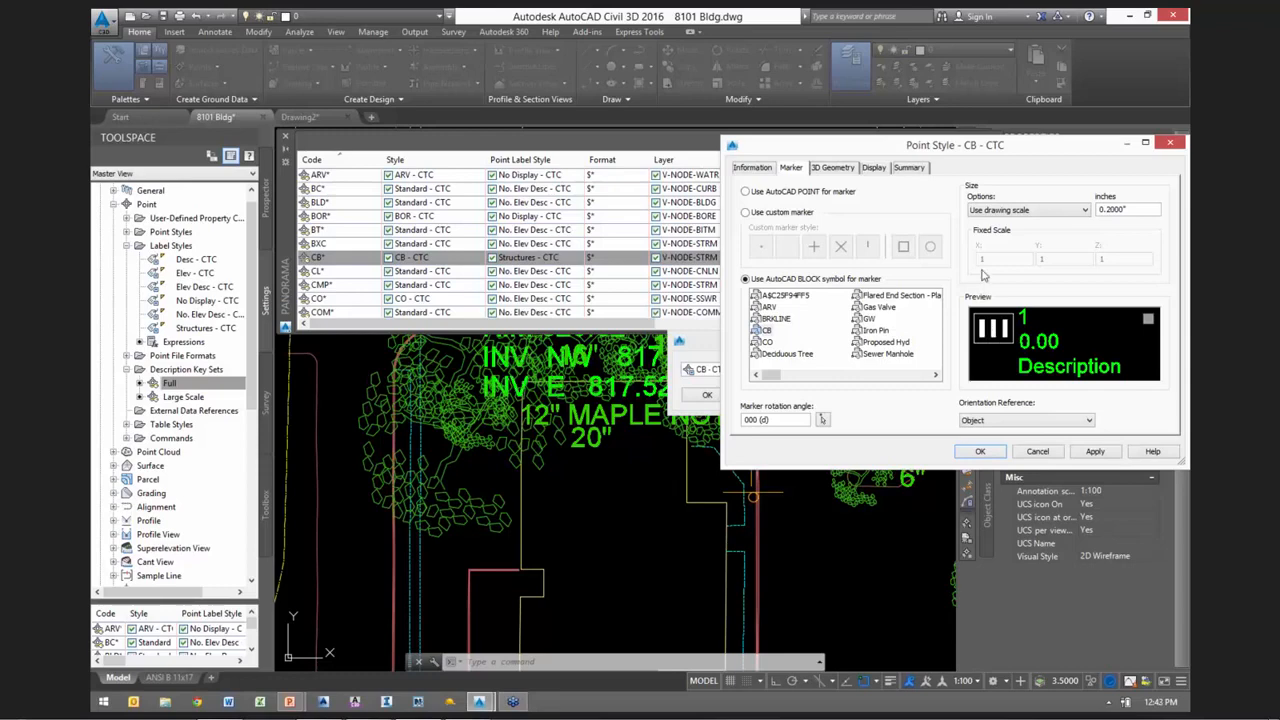
double_click(1130, 209)
drag(1062, 153, 996, 141)
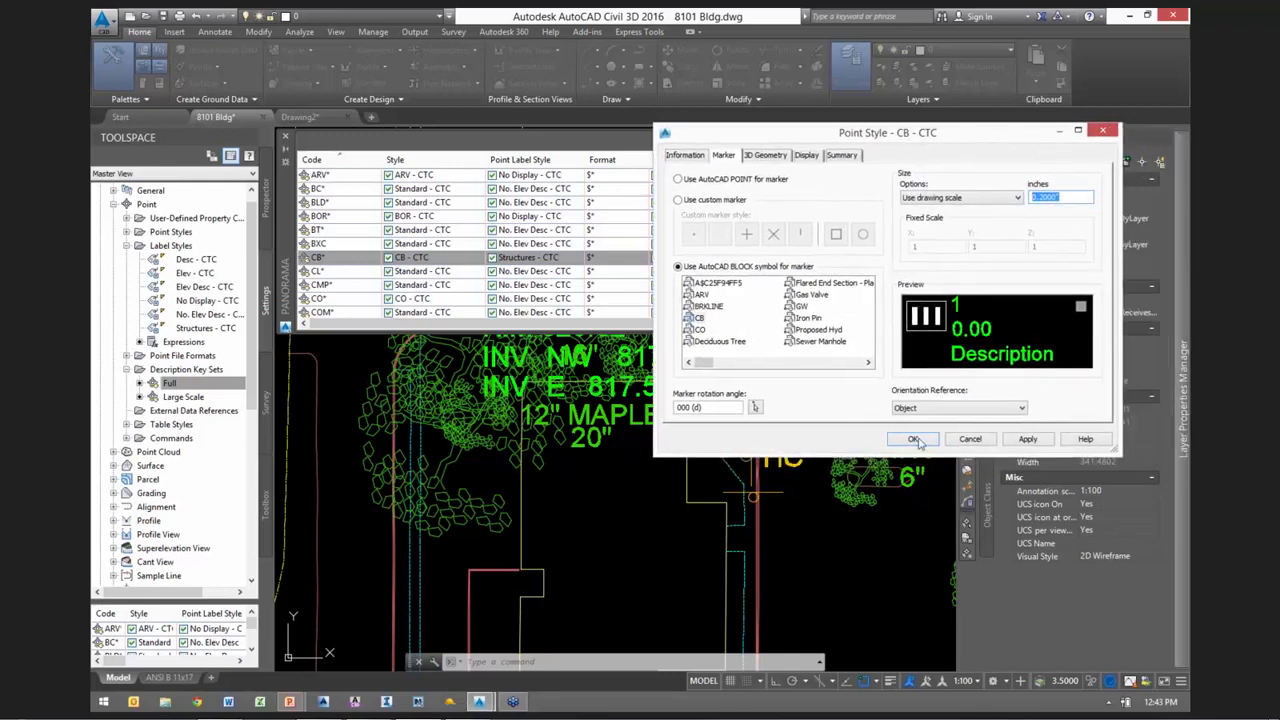
click(970, 439)
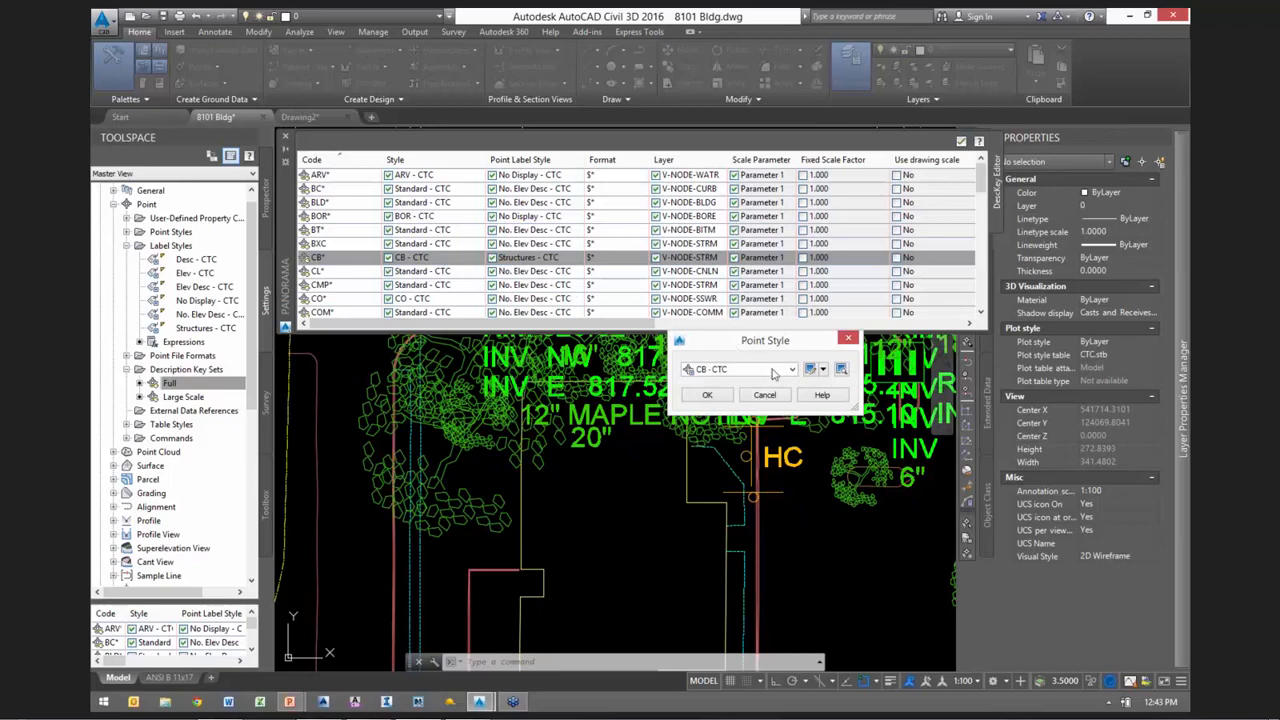
click(764, 395)
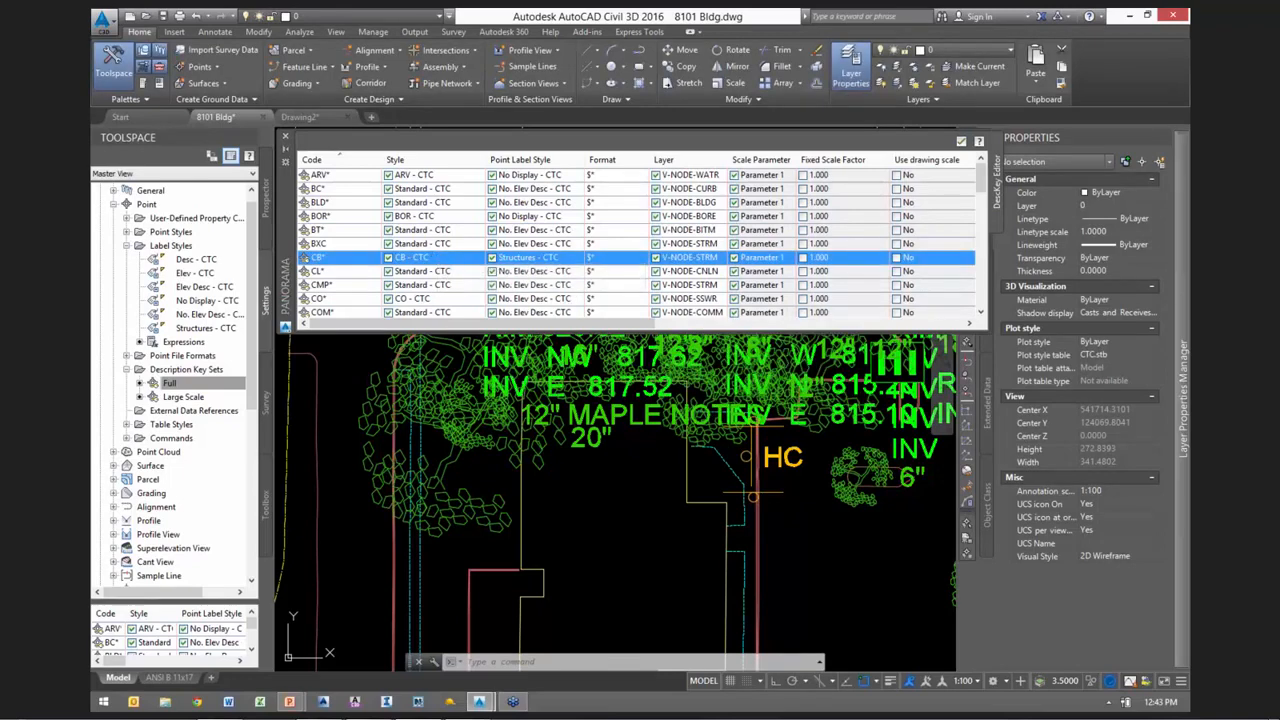
middle_drag(620, 483, 622, 539)
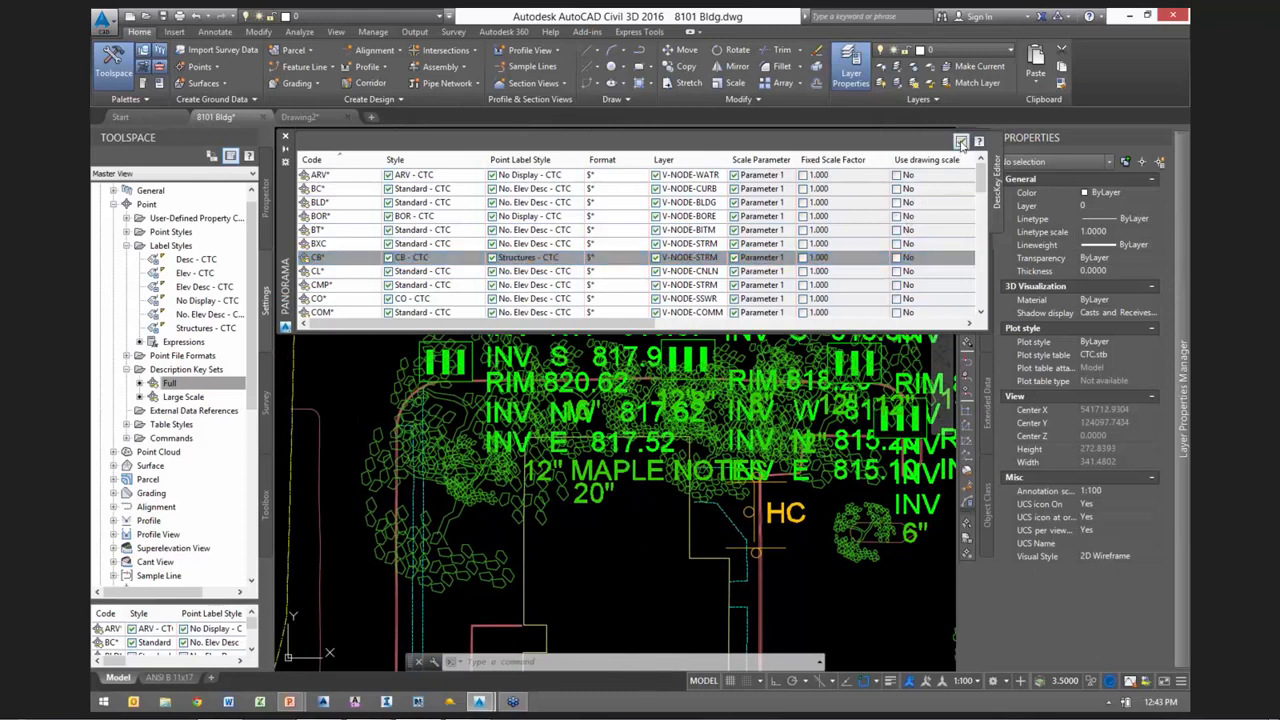
click(961, 142)
Open the keys of the Large Scale description key set and enlarge the table to show all its codes
click(183, 397)
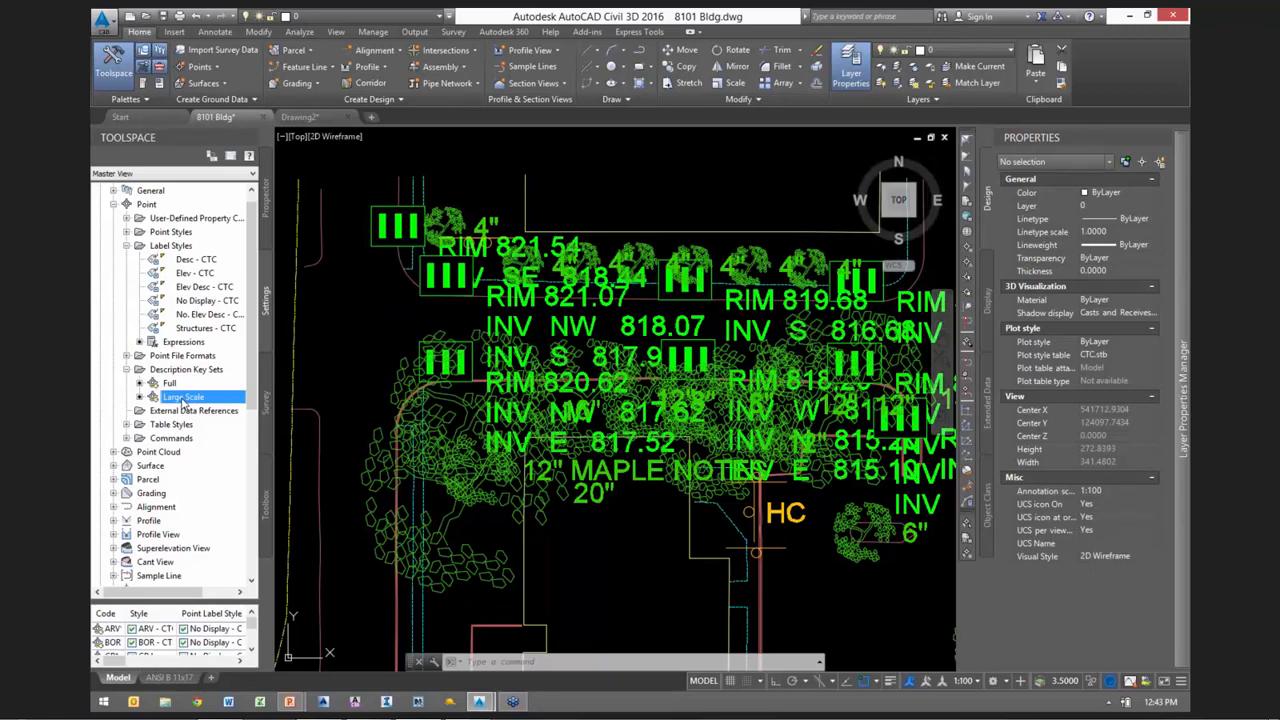
right_click(183, 401)
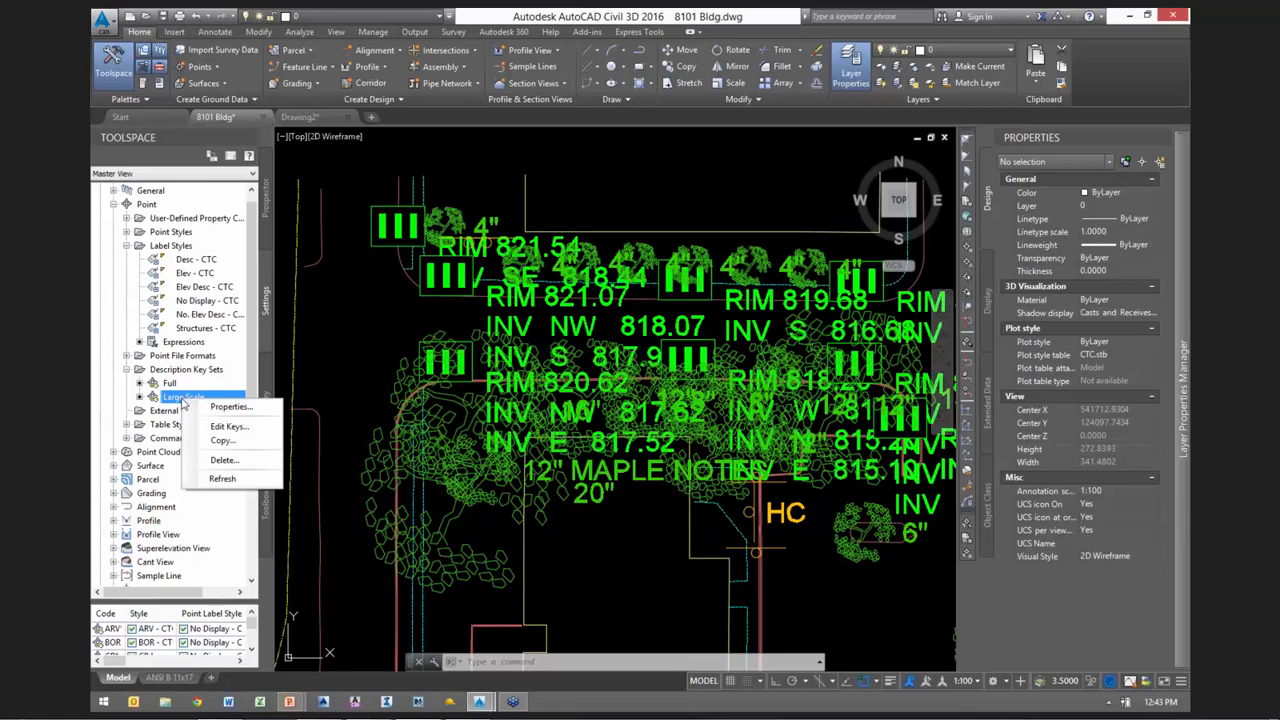
click(228, 427)
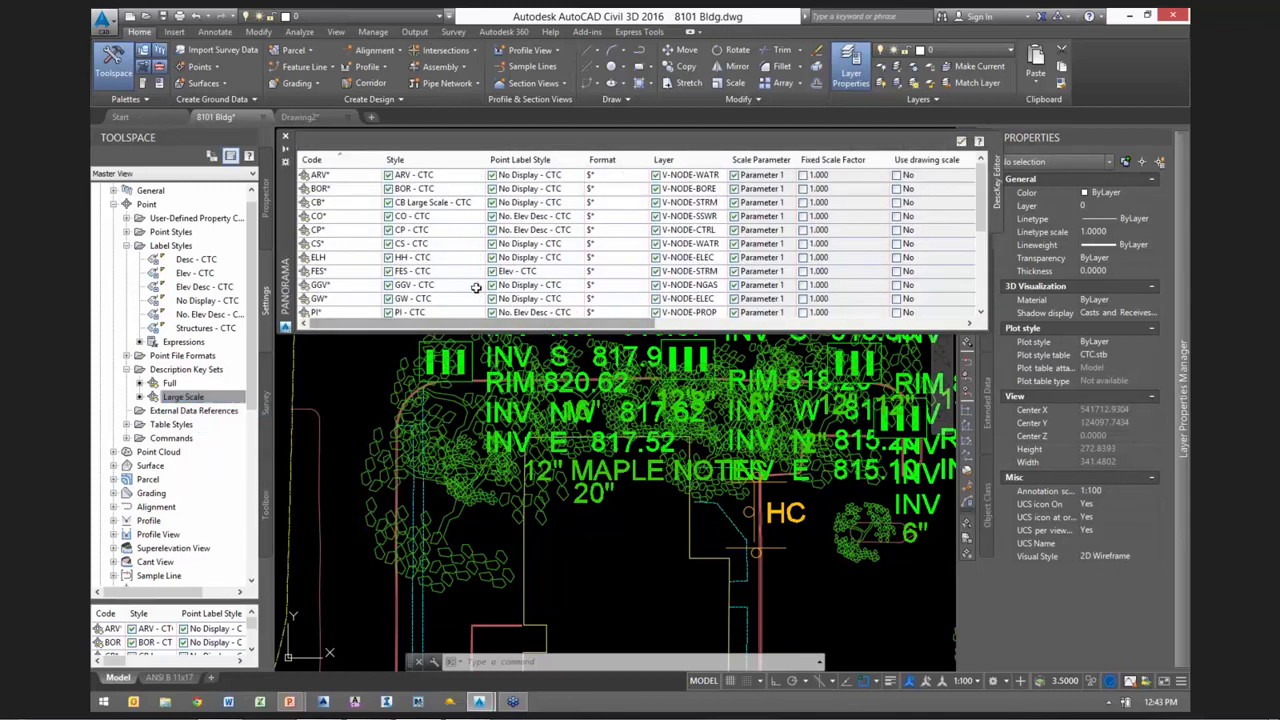
drag(471, 309, 488, 344)
drag(465, 515, 482, 486)
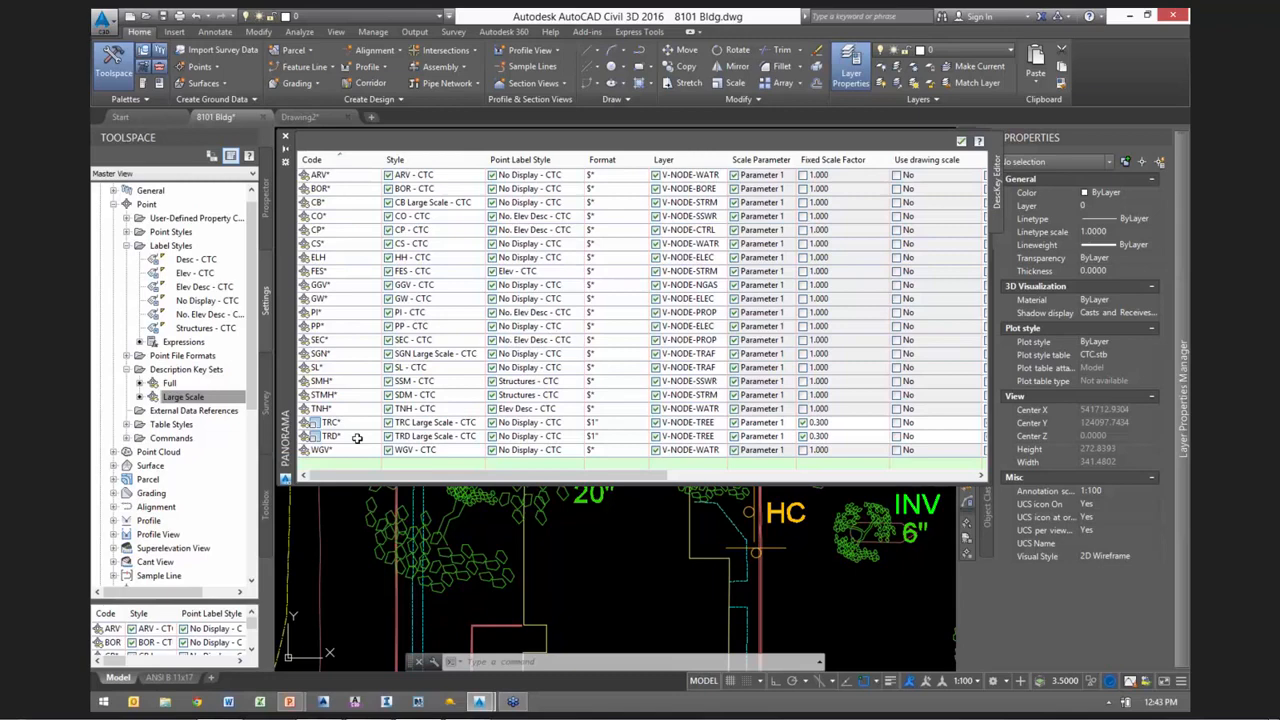
Inspect the marker size of the CB Large Scale - CTC point style used by the CB* key, leaving it unchanged
click(350, 204)
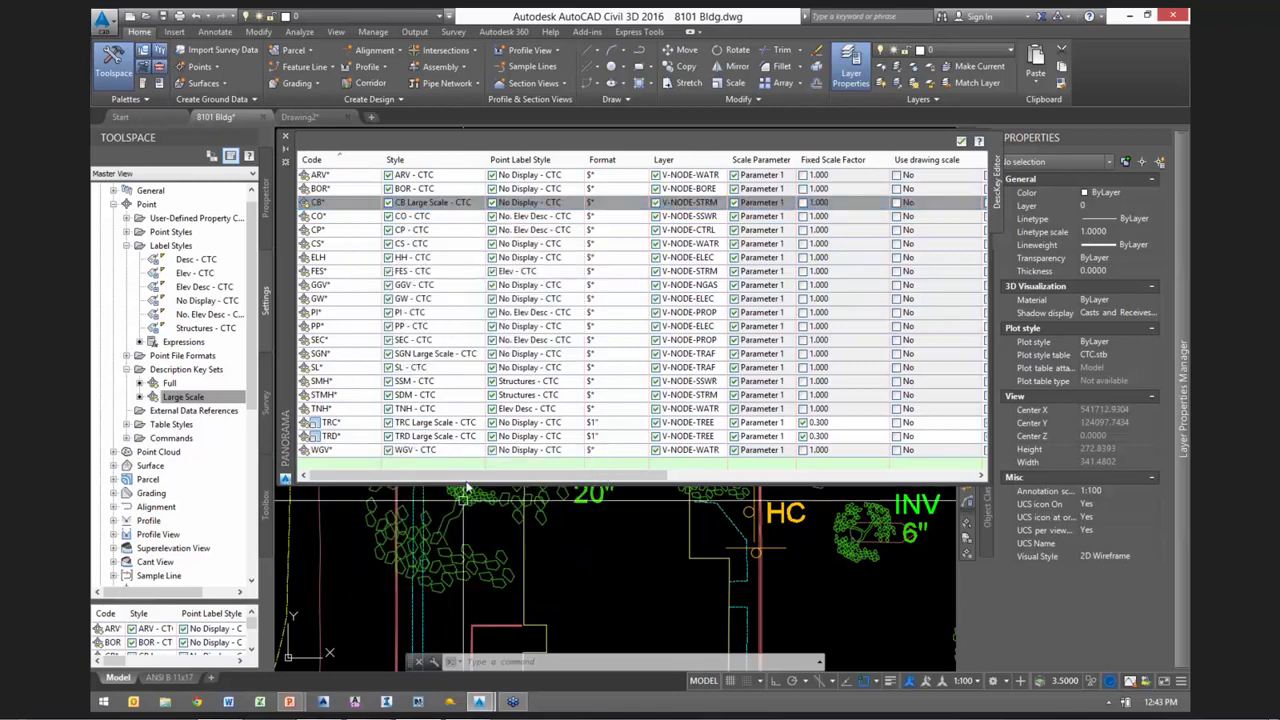
drag(462, 483, 487, 232)
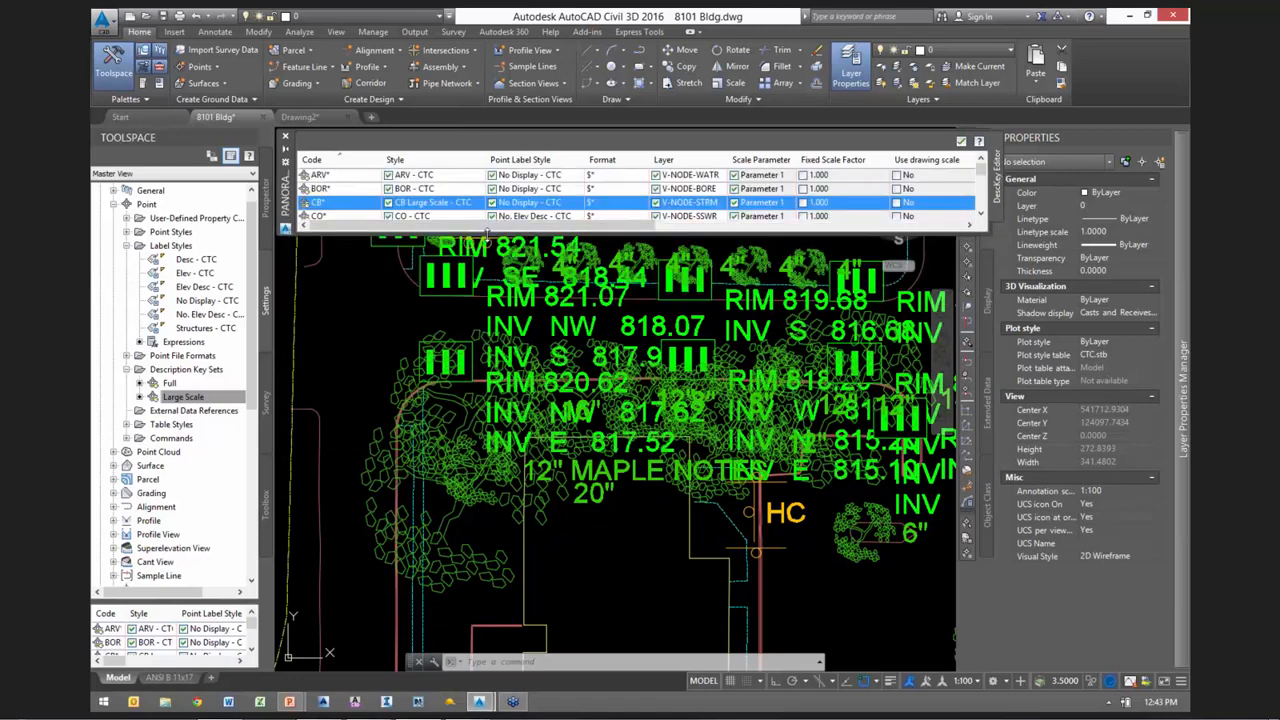
click(437, 203)
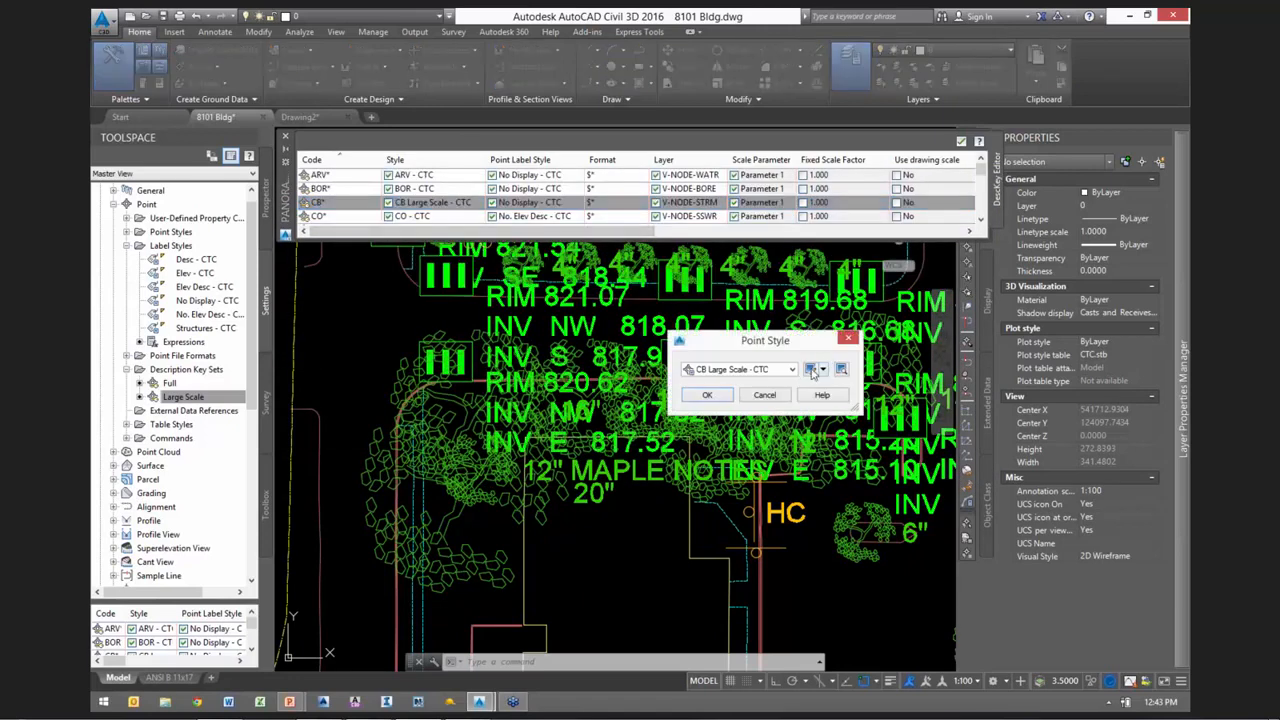
click(810, 369)
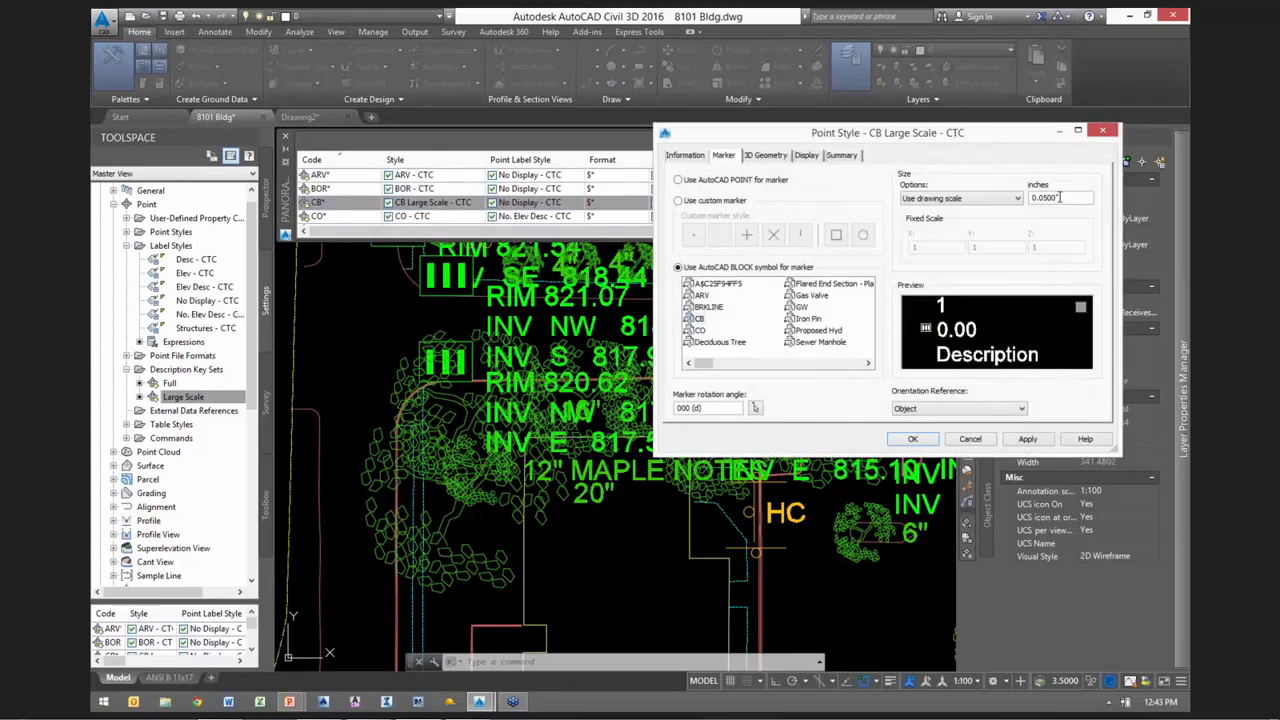
drag(1068, 198, 1007, 218)
click(985, 441)
click(770, 395)
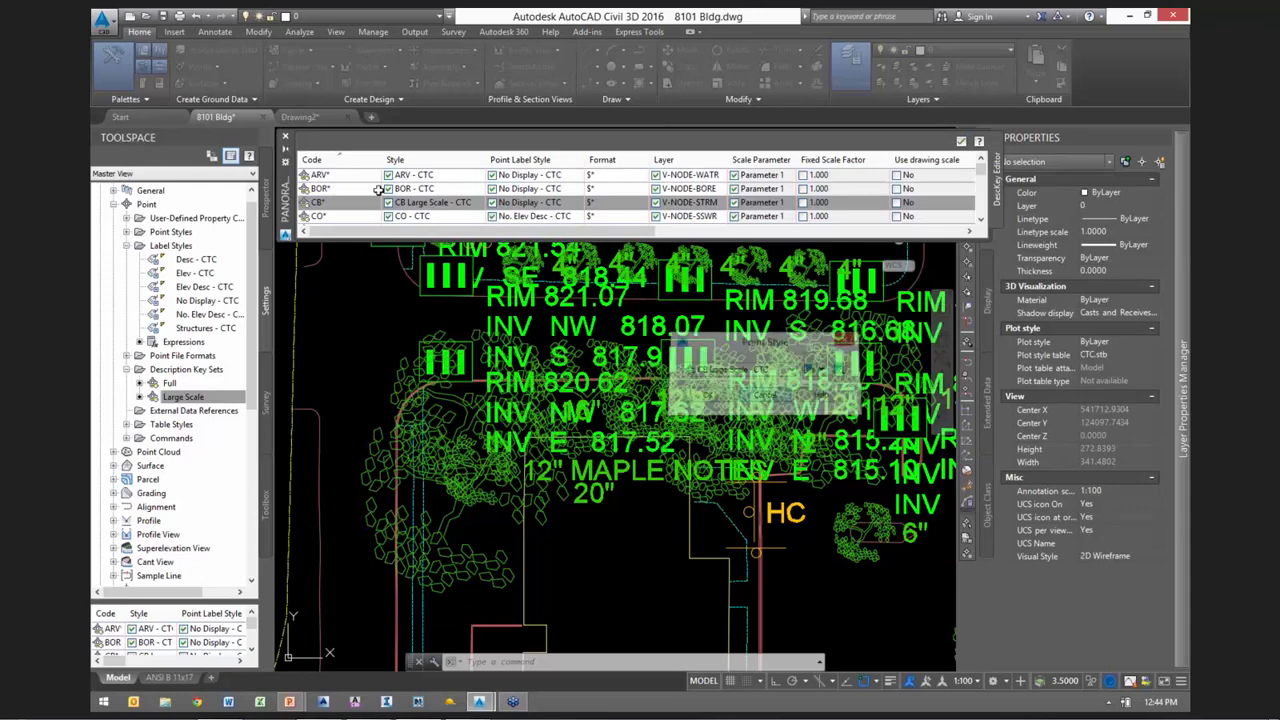
Check the CB* key's point label style and the other Large Scale codes, and close the key editor
click(529, 203)
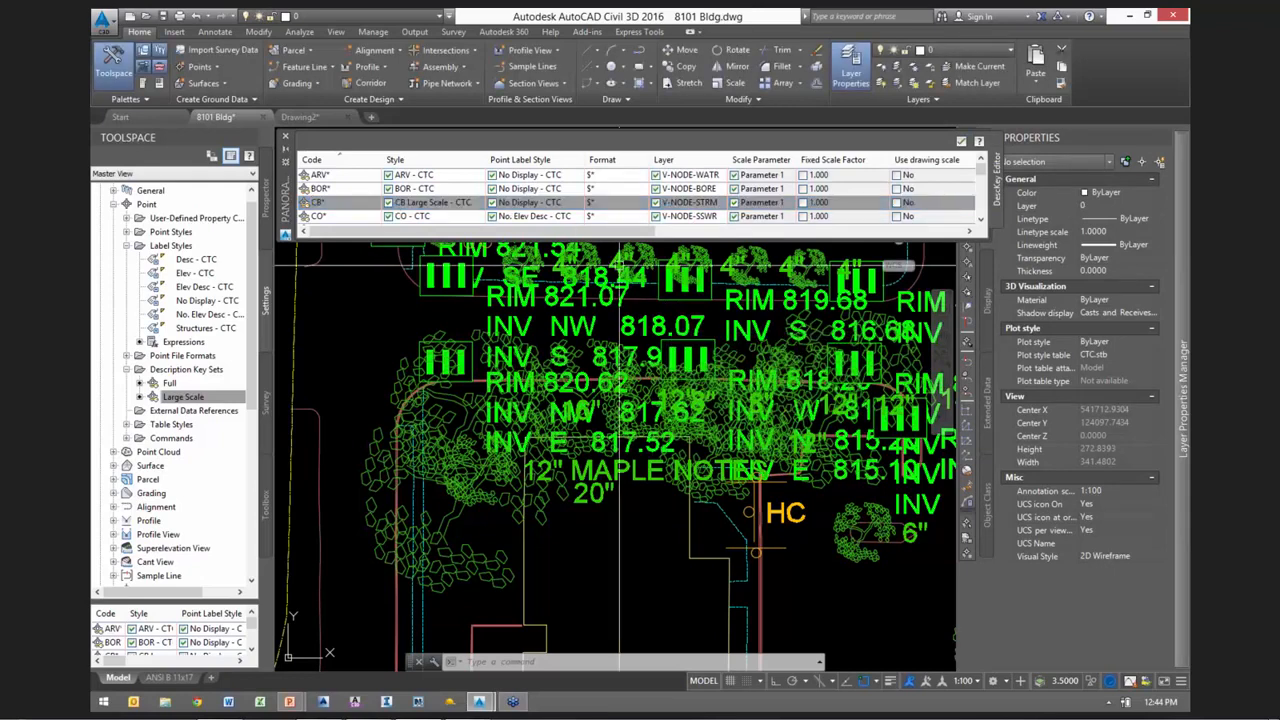
click(529, 203)
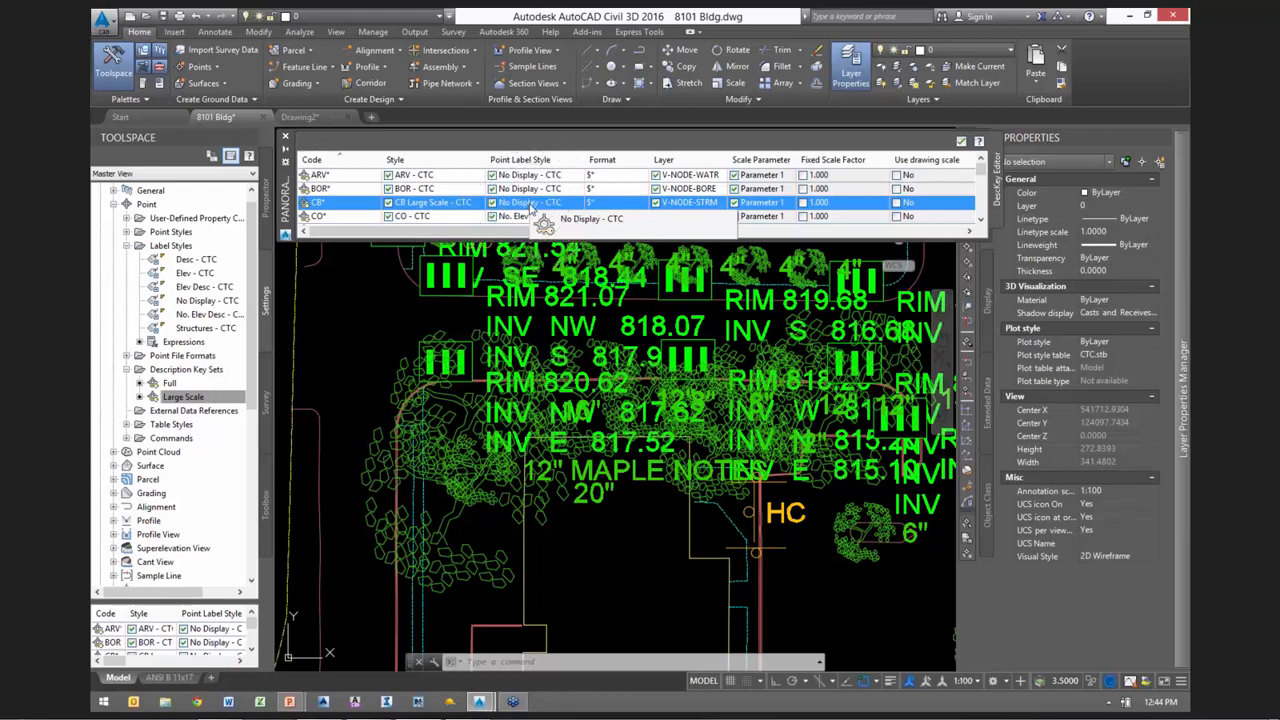
click(585, 218)
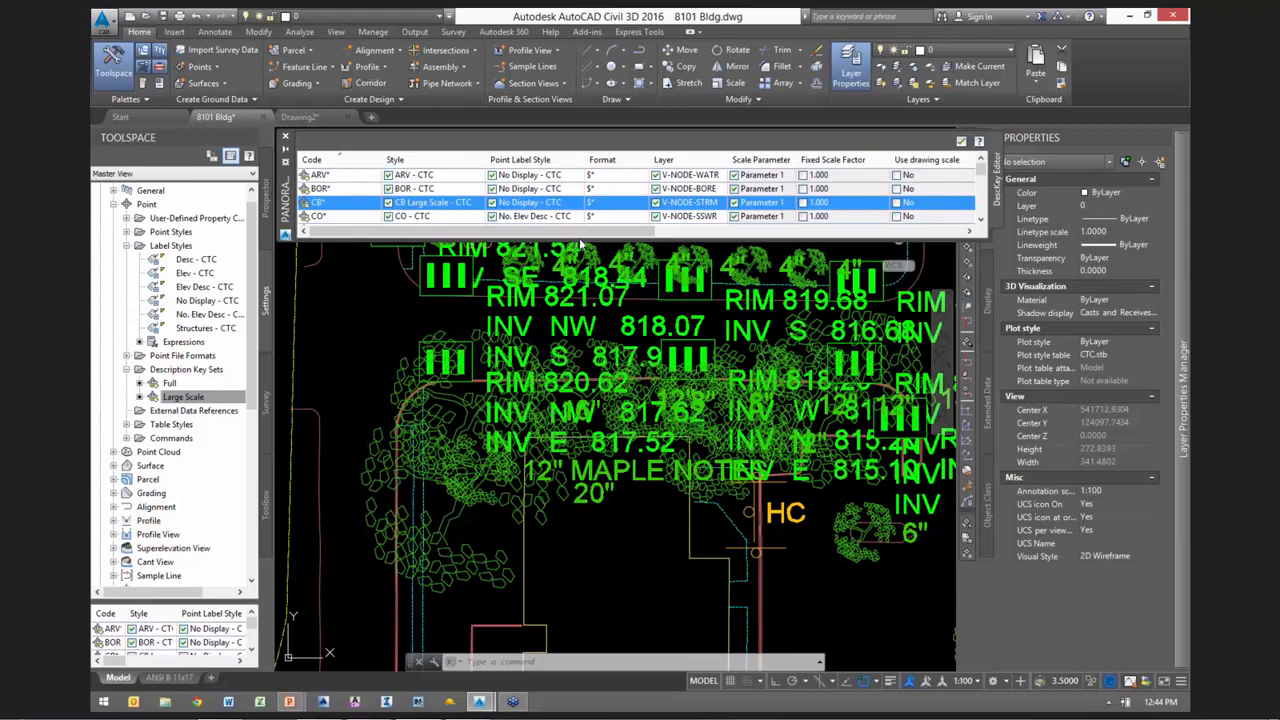
drag(571, 240, 573, 452)
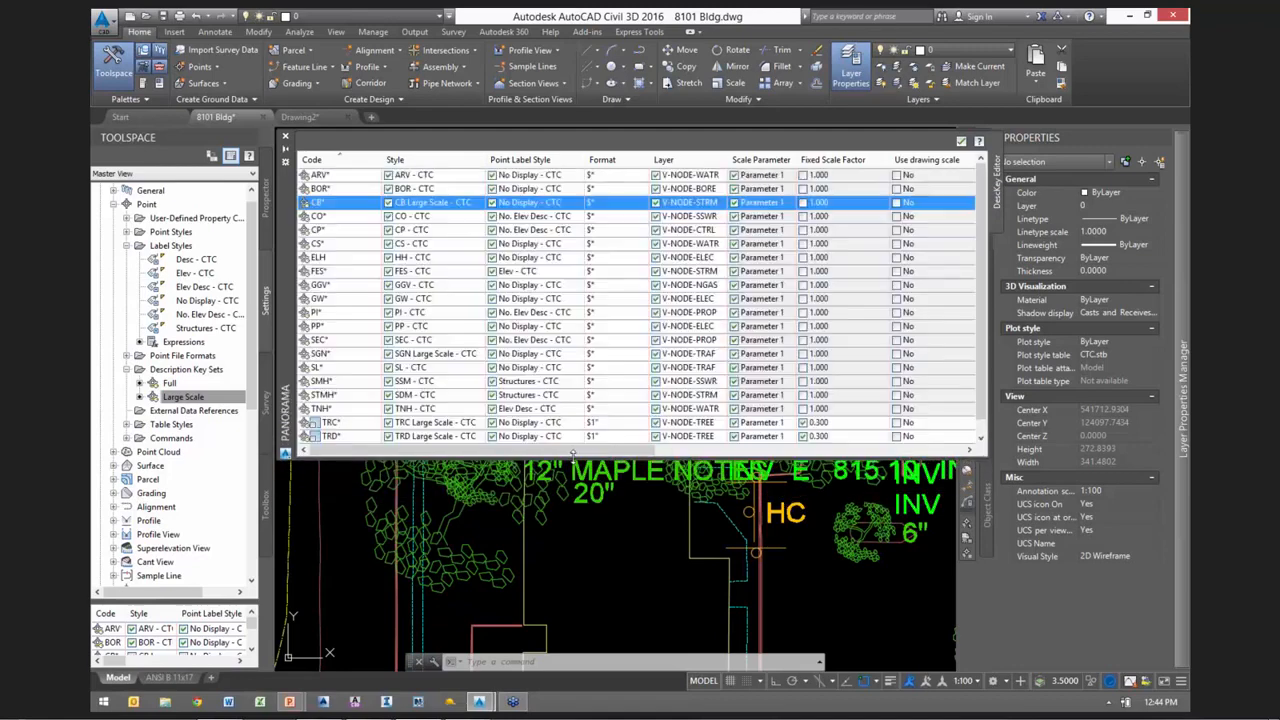
click(960, 143)
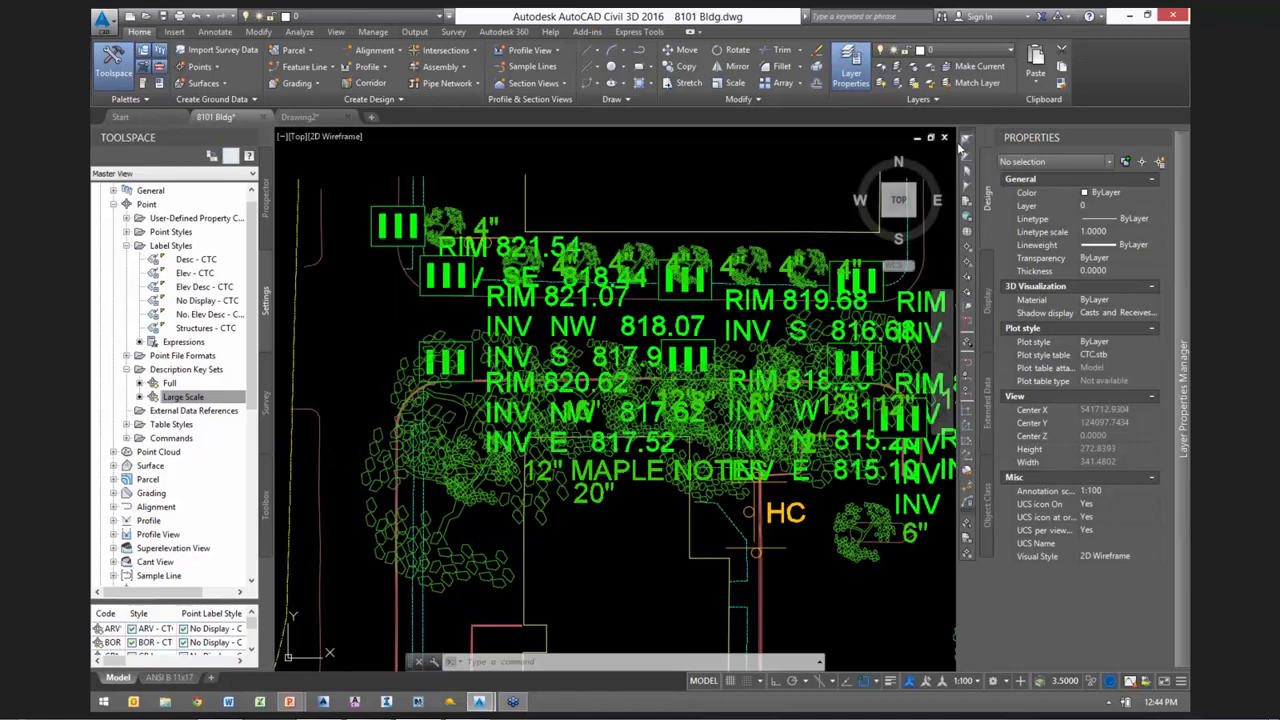
Move the Large Scale set above Full in the description key sets search order
click(185, 397)
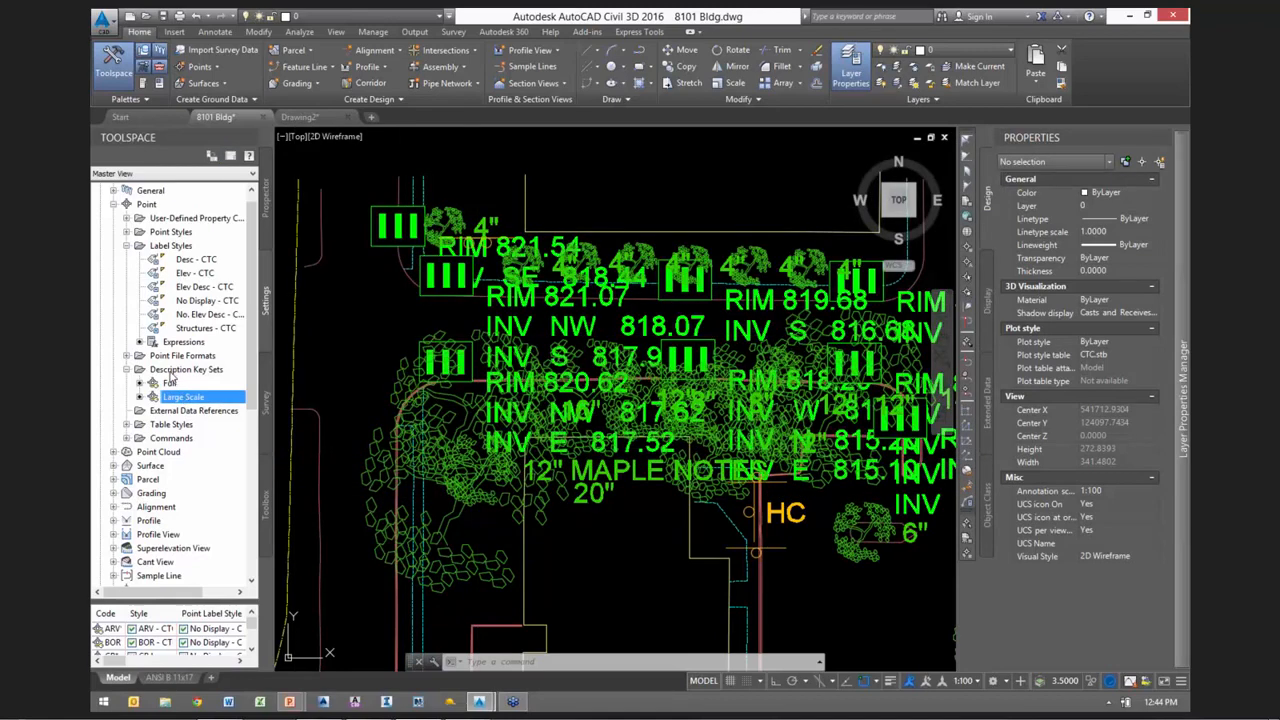
click(170, 372)
right_click(170, 372)
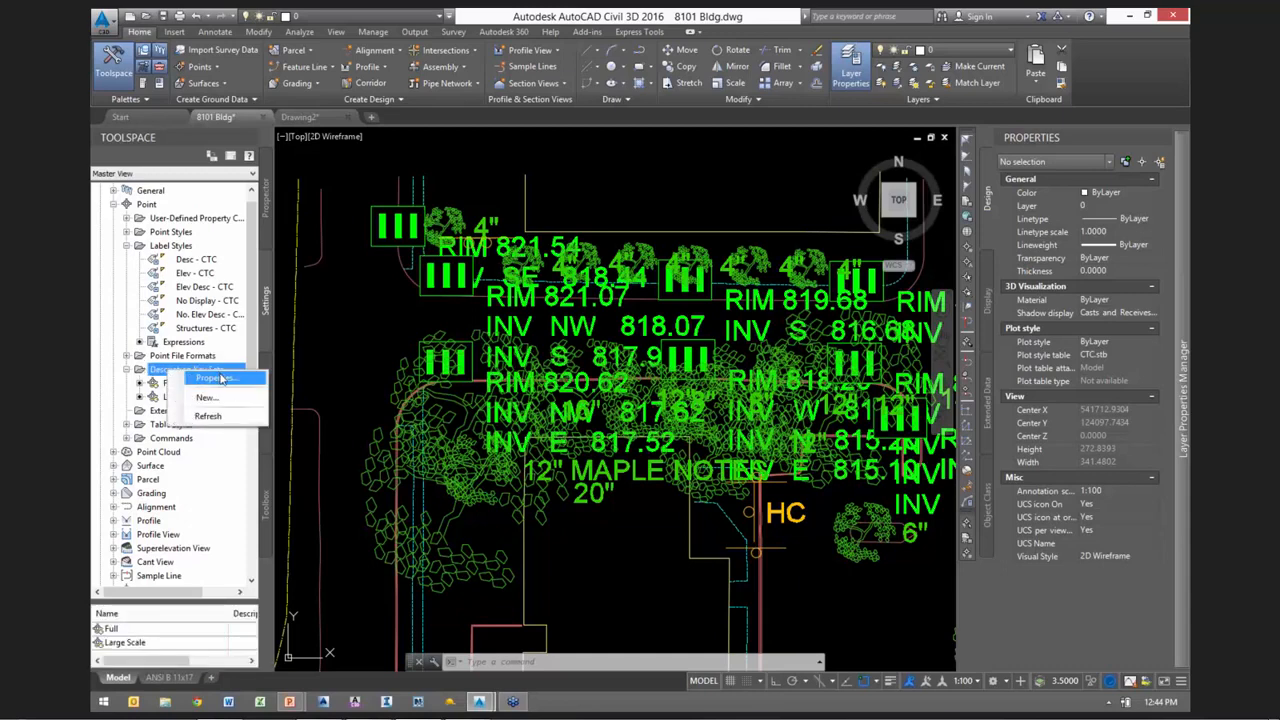
click(222, 378)
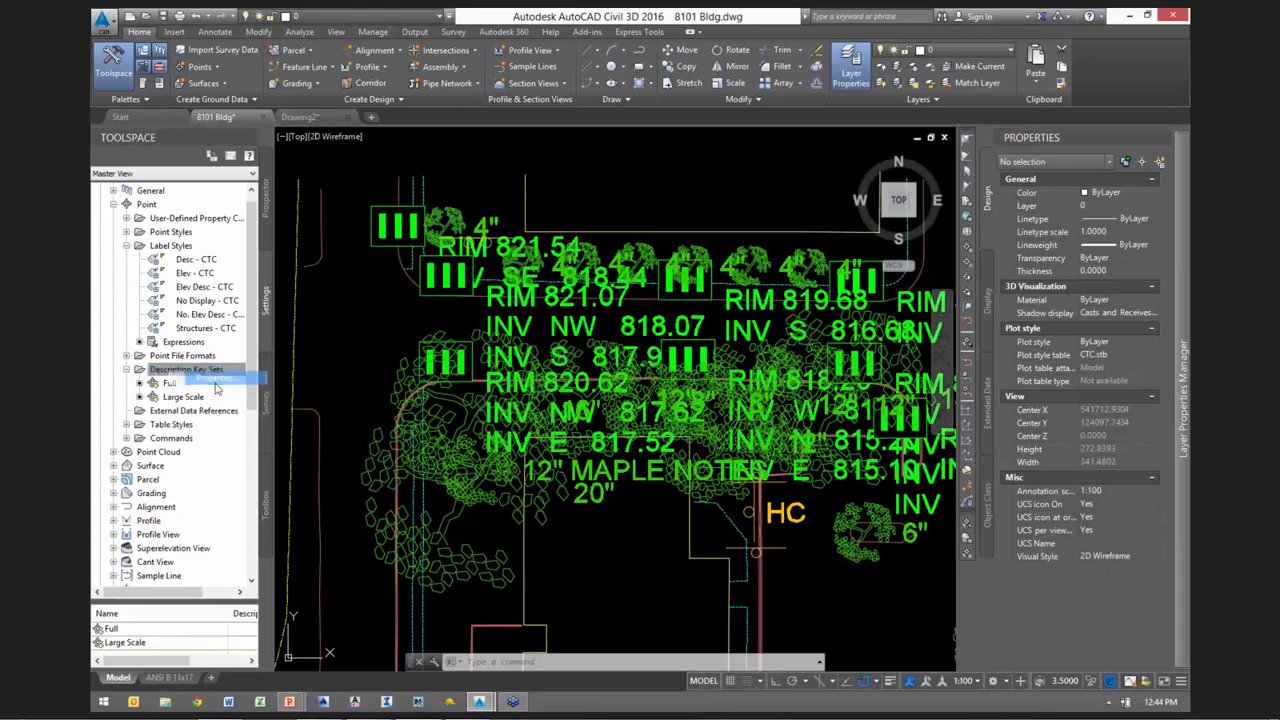
click(598, 336)
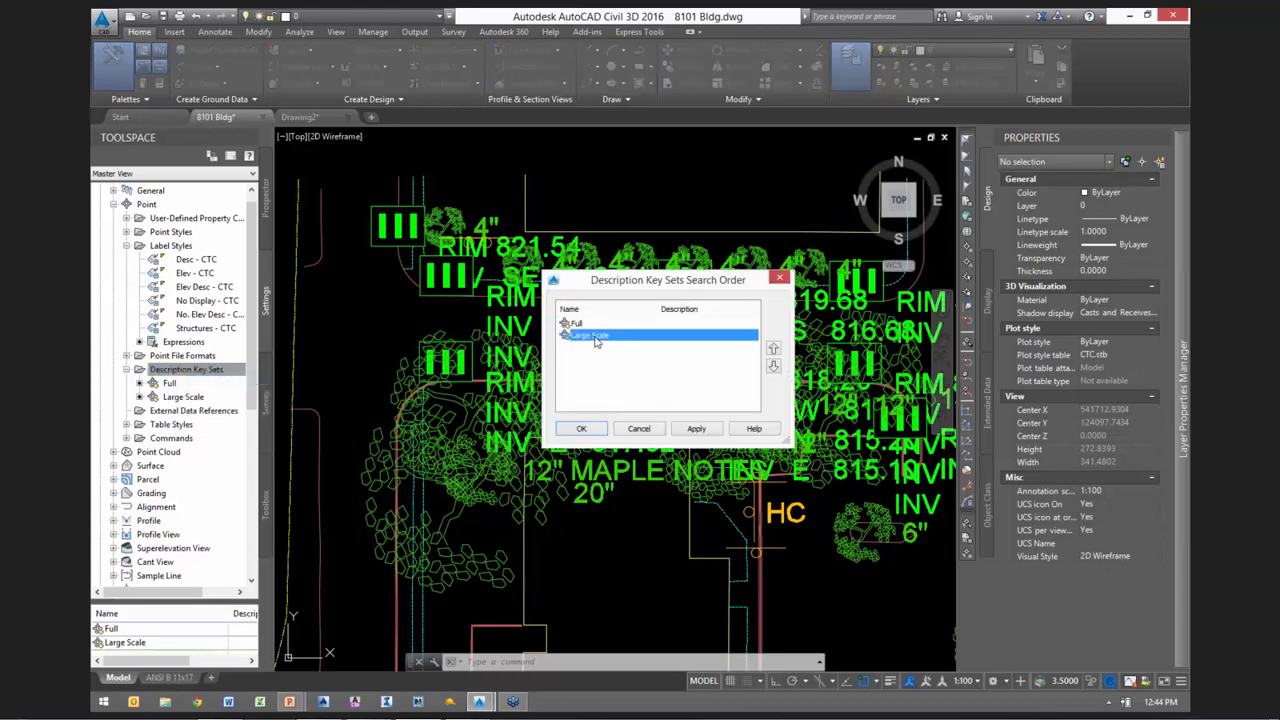
click(773, 349)
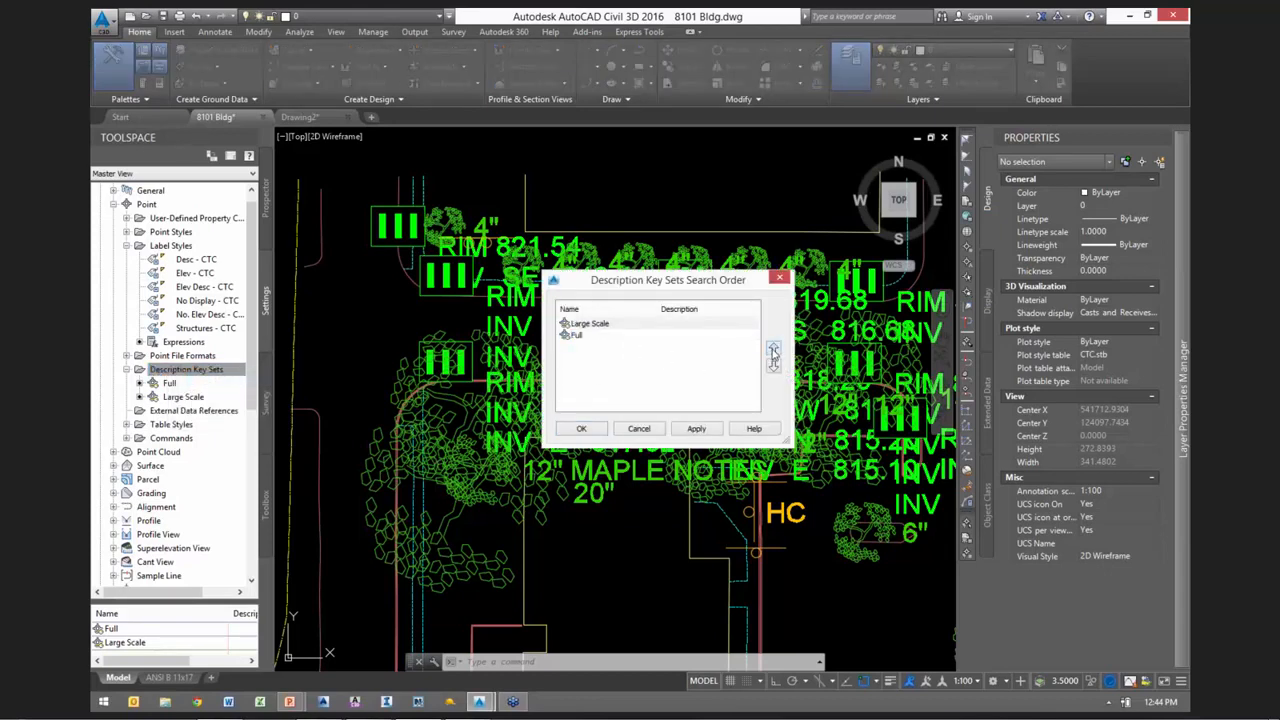
drag(640, 283, 606, 272)
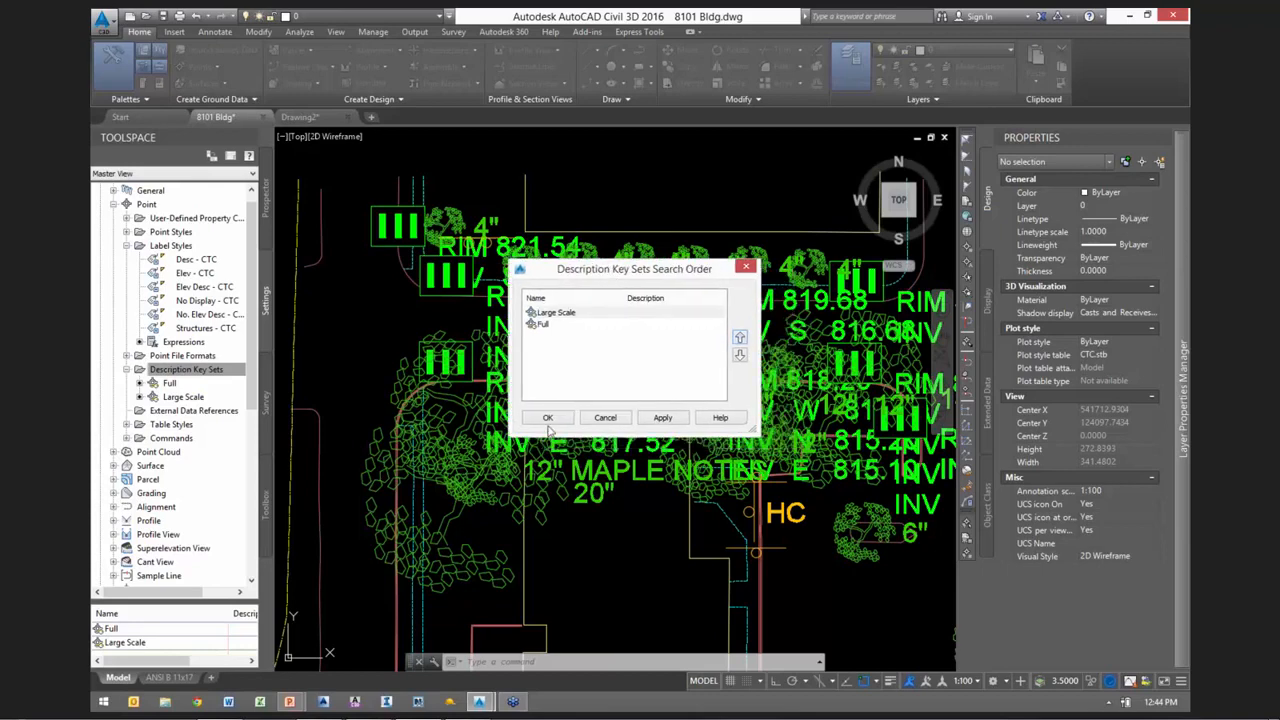
click(548, 417)
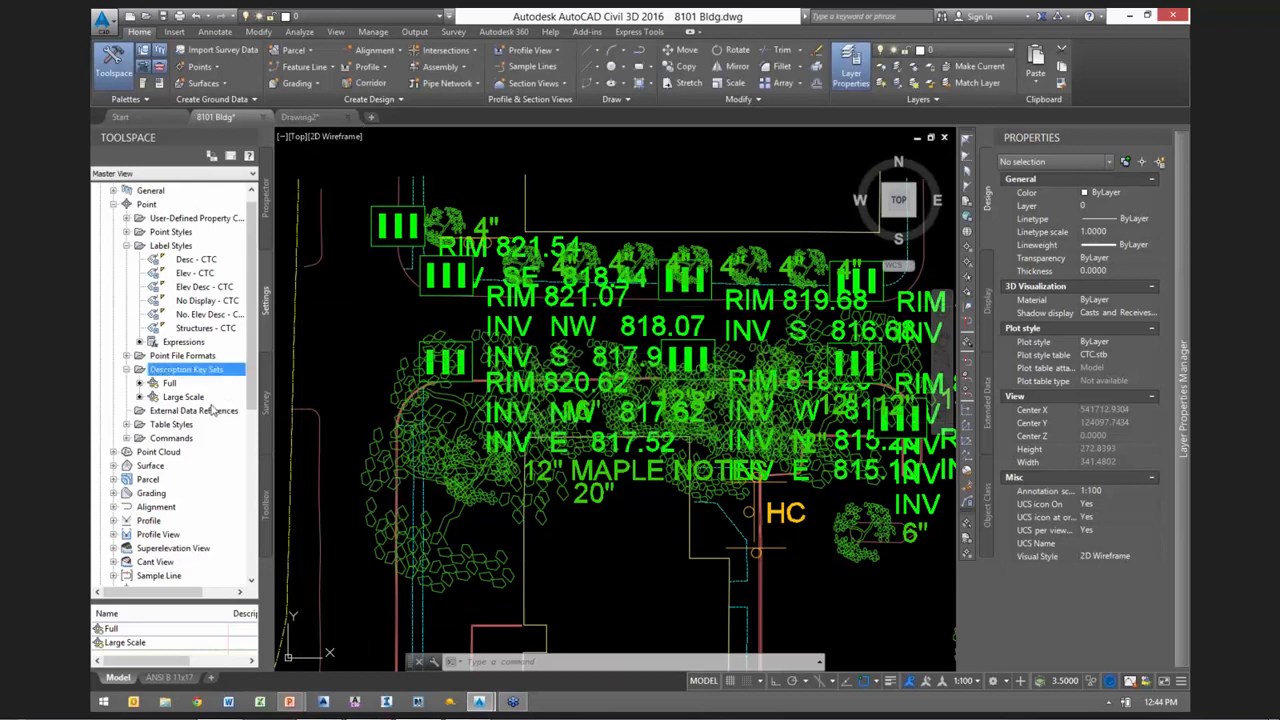
Apply the description keys to the _All Points group and check the tree and catch basin symbols around the building
click(171, 385)
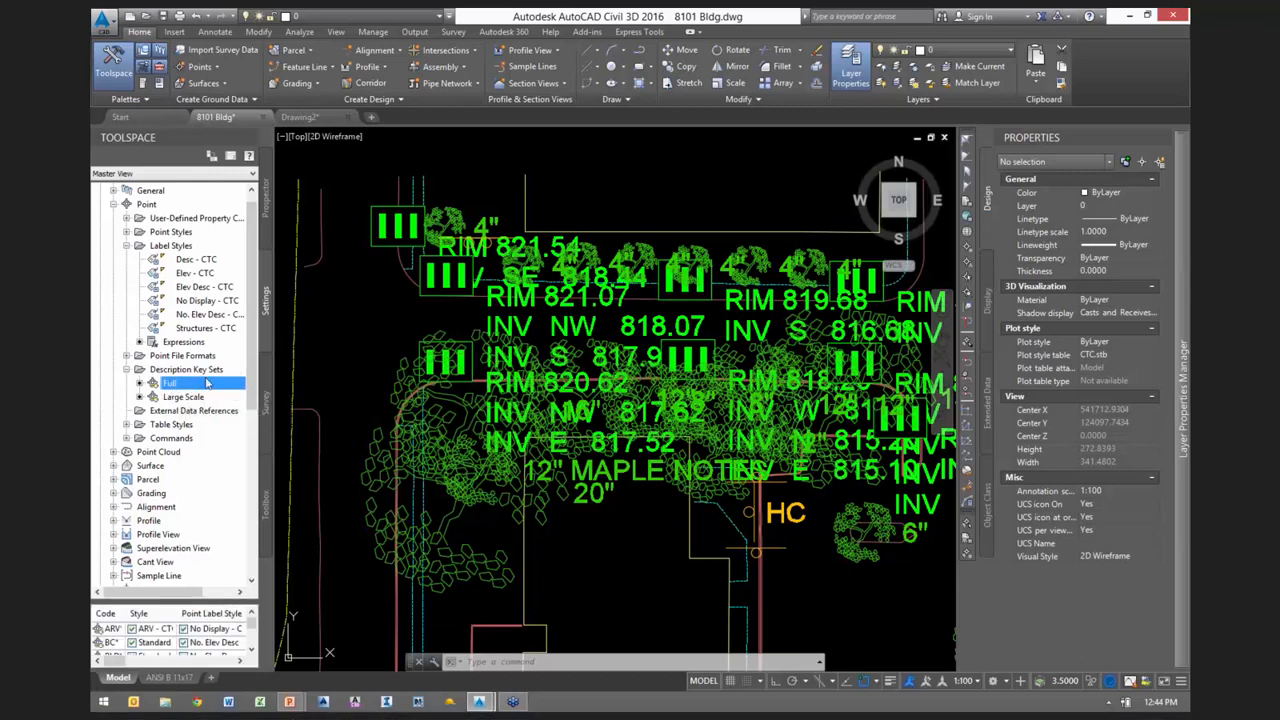
click(266, 205)
right_click(178, 247)
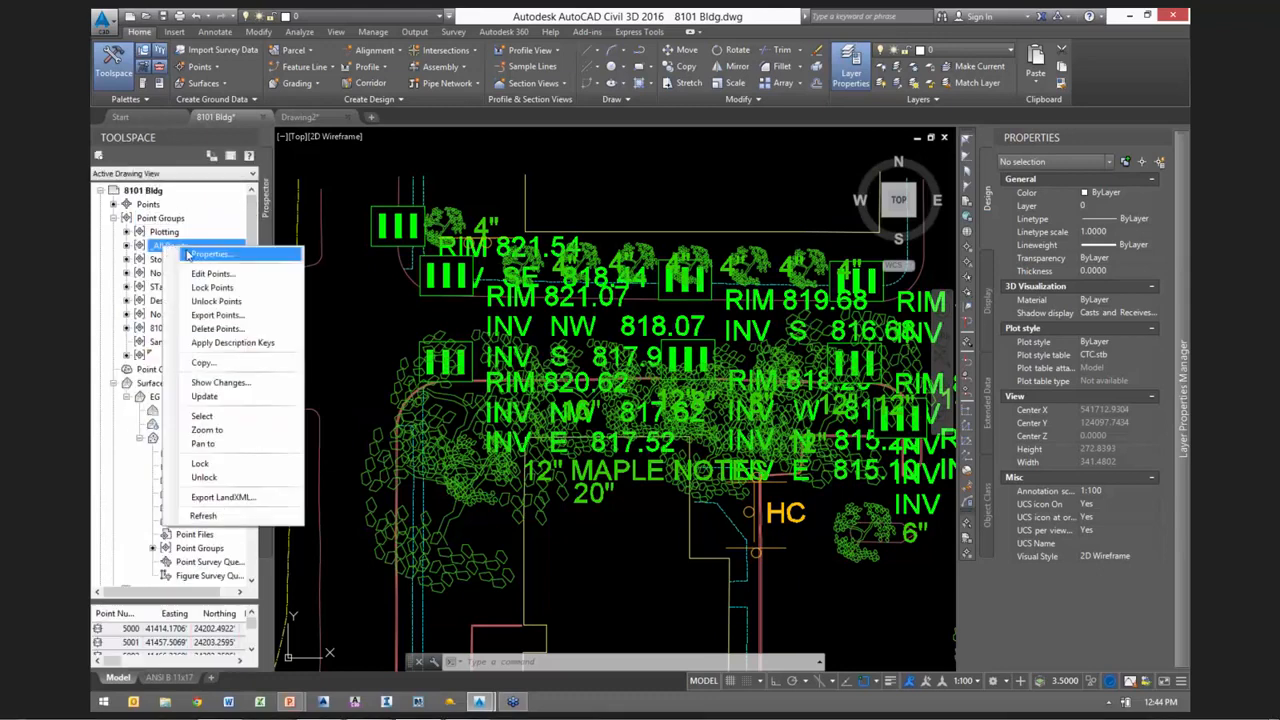
click(213, 344)
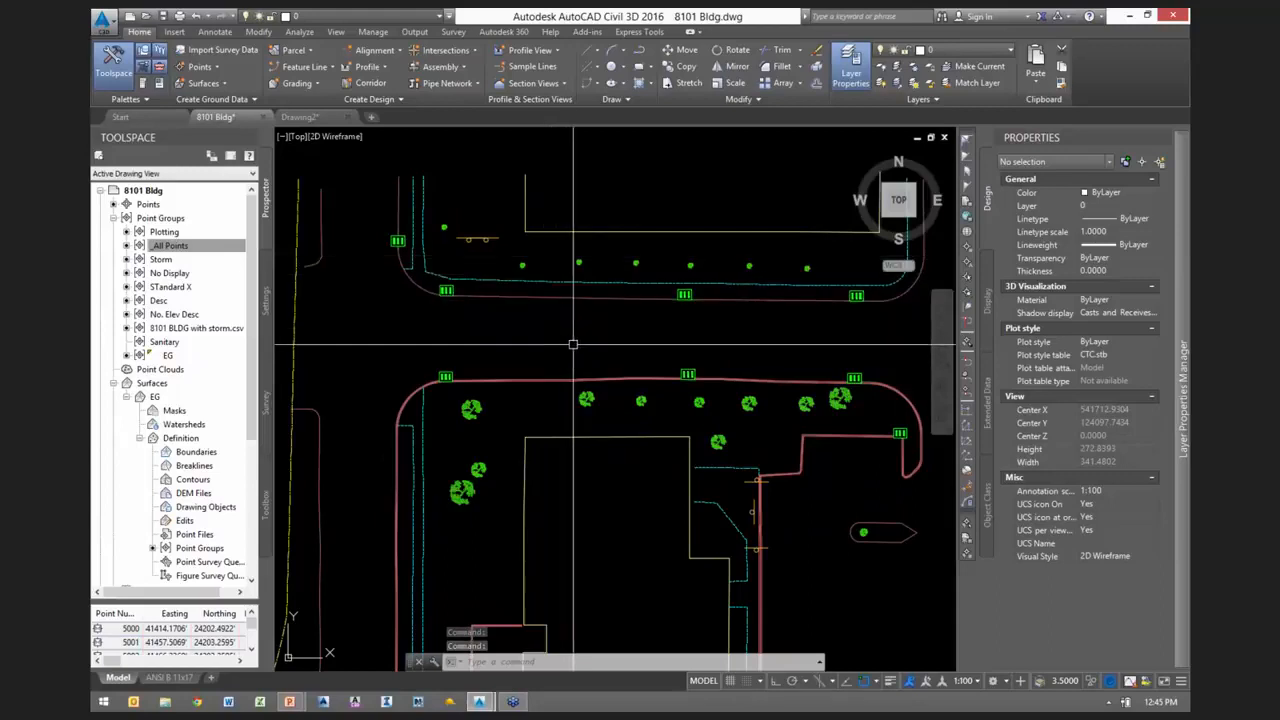
scroll(463, 423, up, 2)
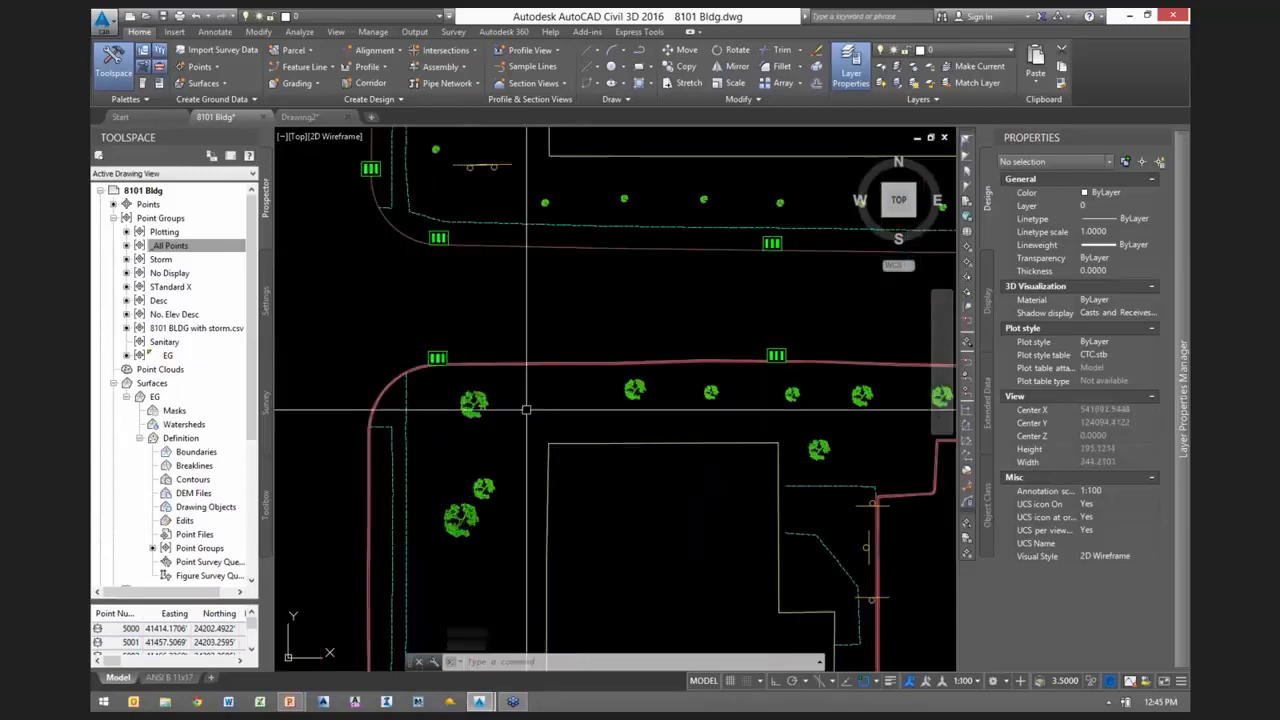
mouse_move(529, 419)
middle_down()
mouse_move(343, 460)
mouse_move(602, 406)
middle_up()
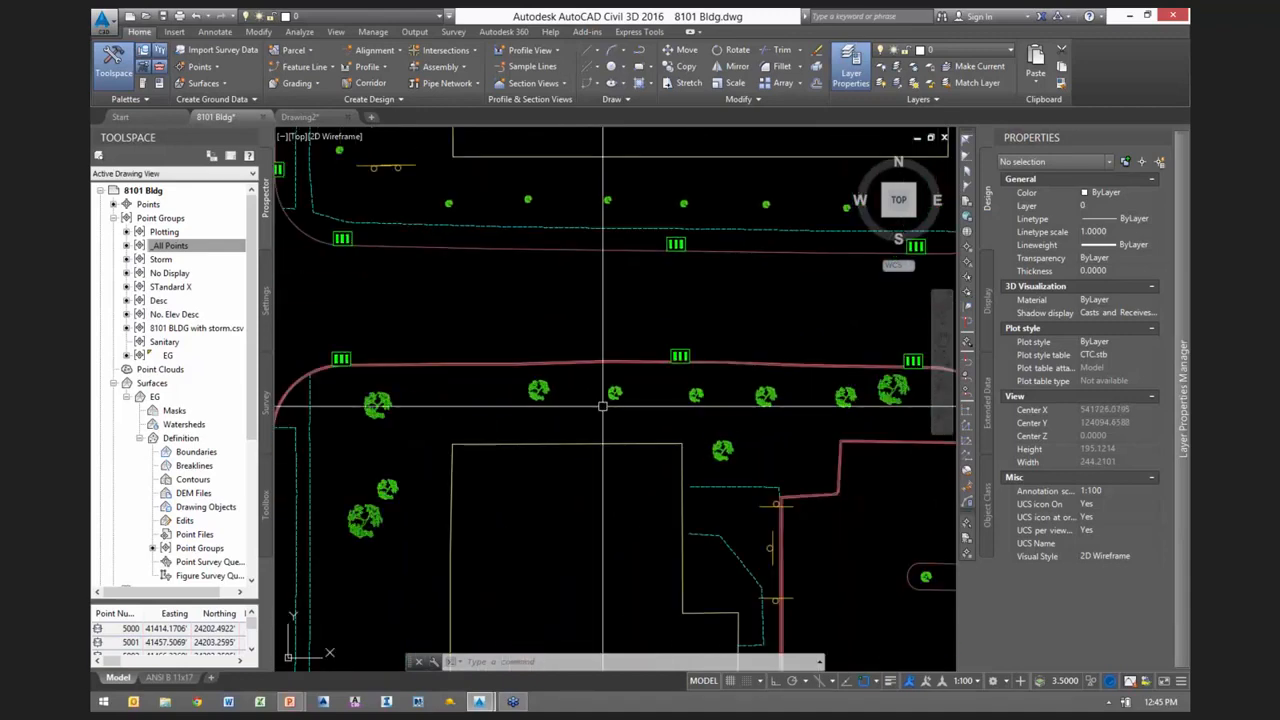